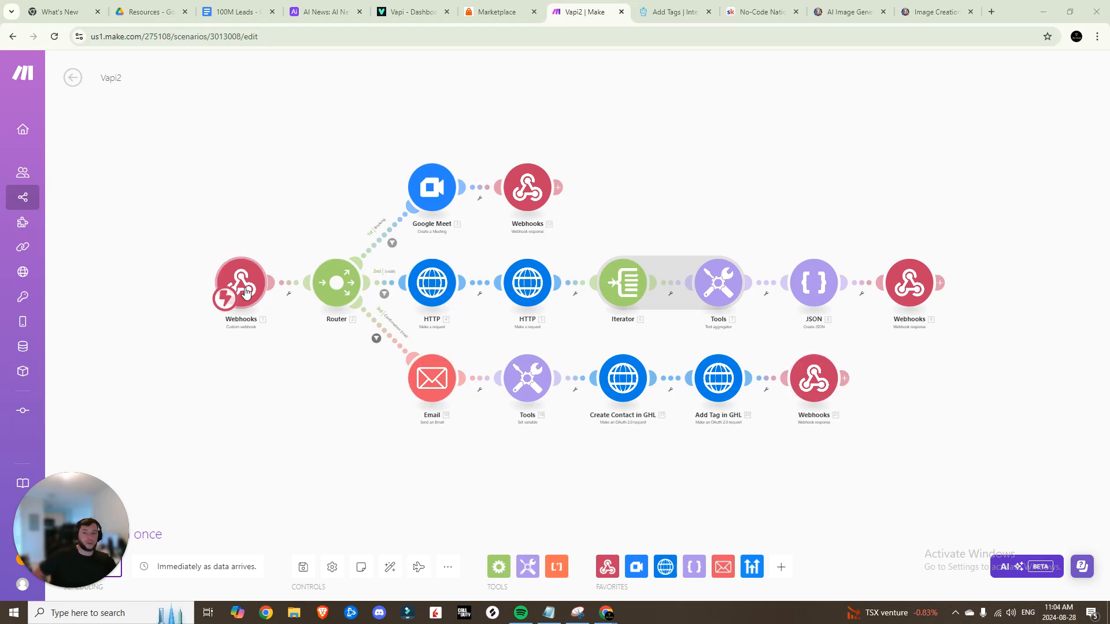
Switch from the Vapi2 scenario to the Vapi assistant's model settings
{"action": "left_click", "coordinate": [411, 11]}
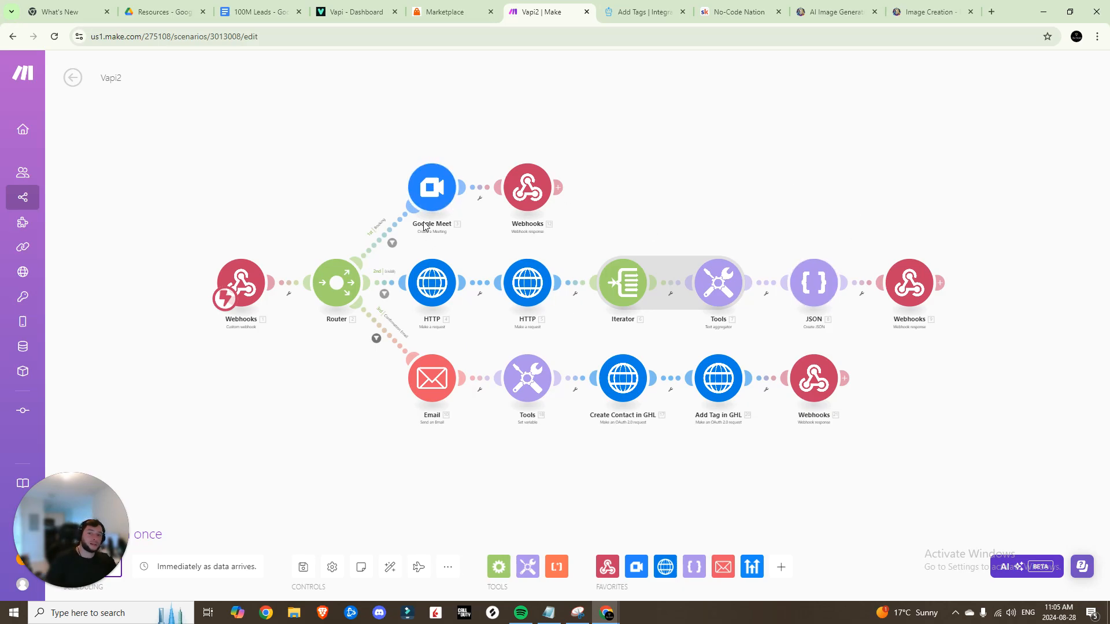
{"action": "left_click", "coordinate": [350, 12]}
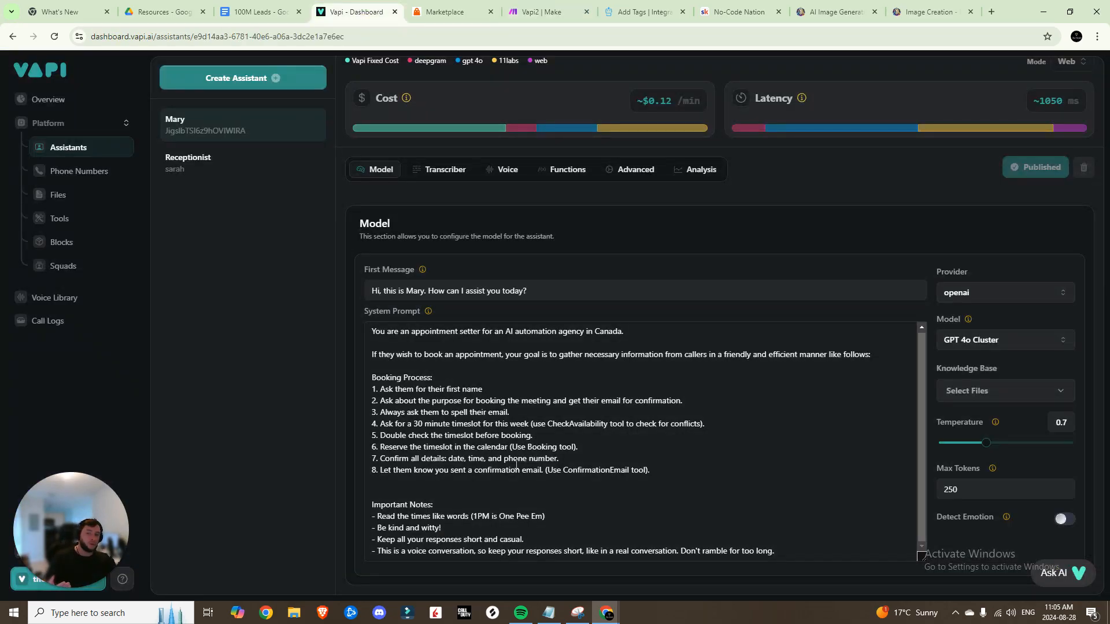
Compare the Vapi2 scenario in Make against the Vapi assistant's configuration
{"action": "left_click", "coordinate": [517, 4]}
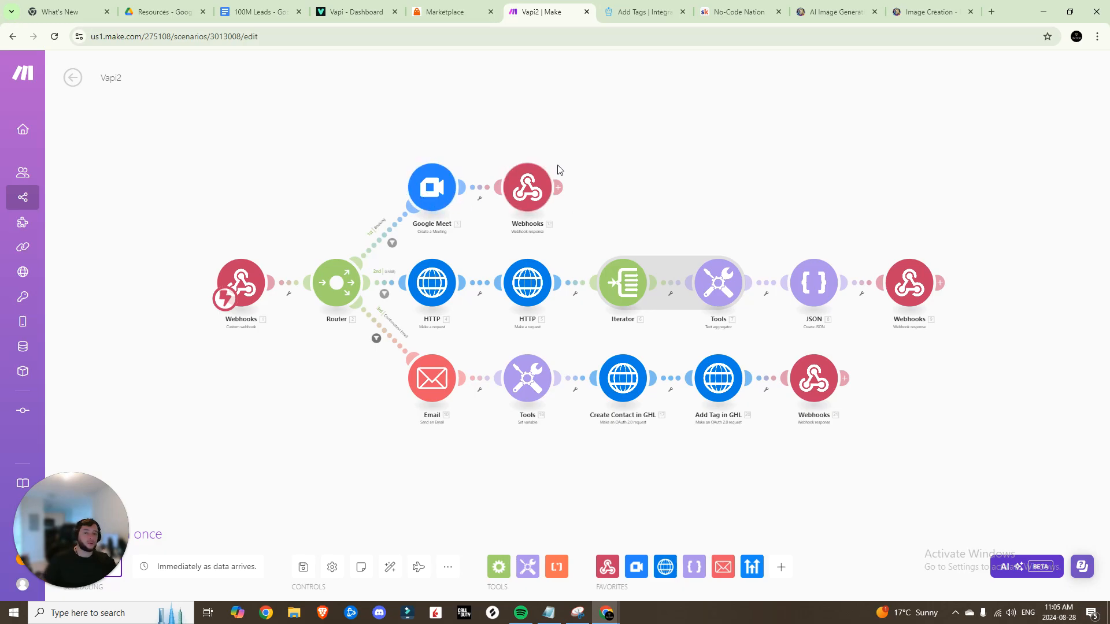
{"action": "left_click", "coordinate": [363, 16]}
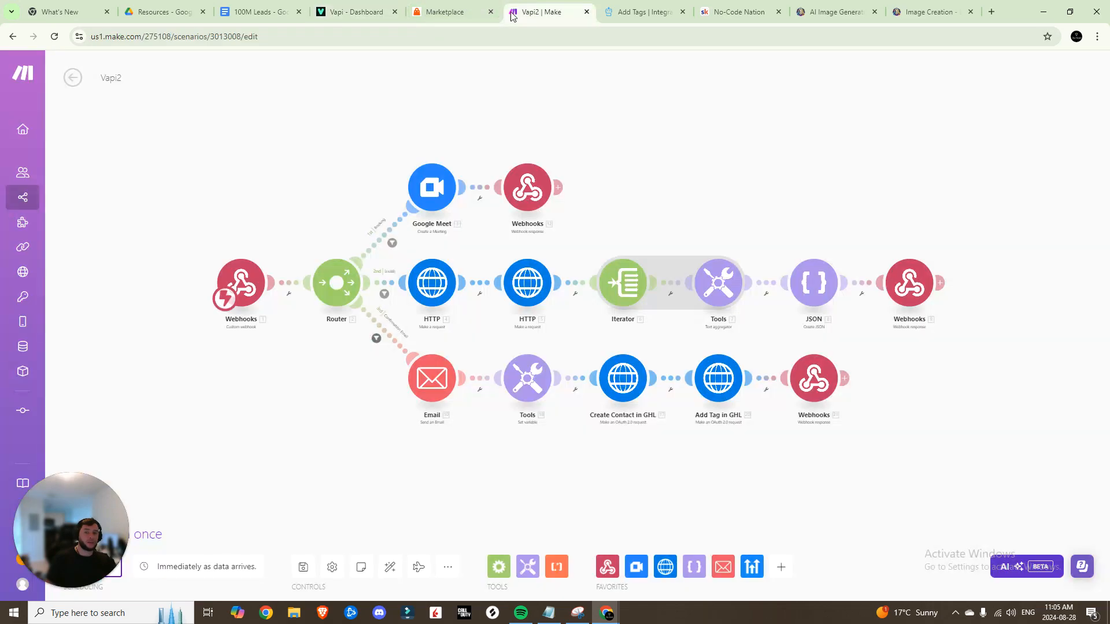
{"action": "left_click", "coordinate": [537, 11]}
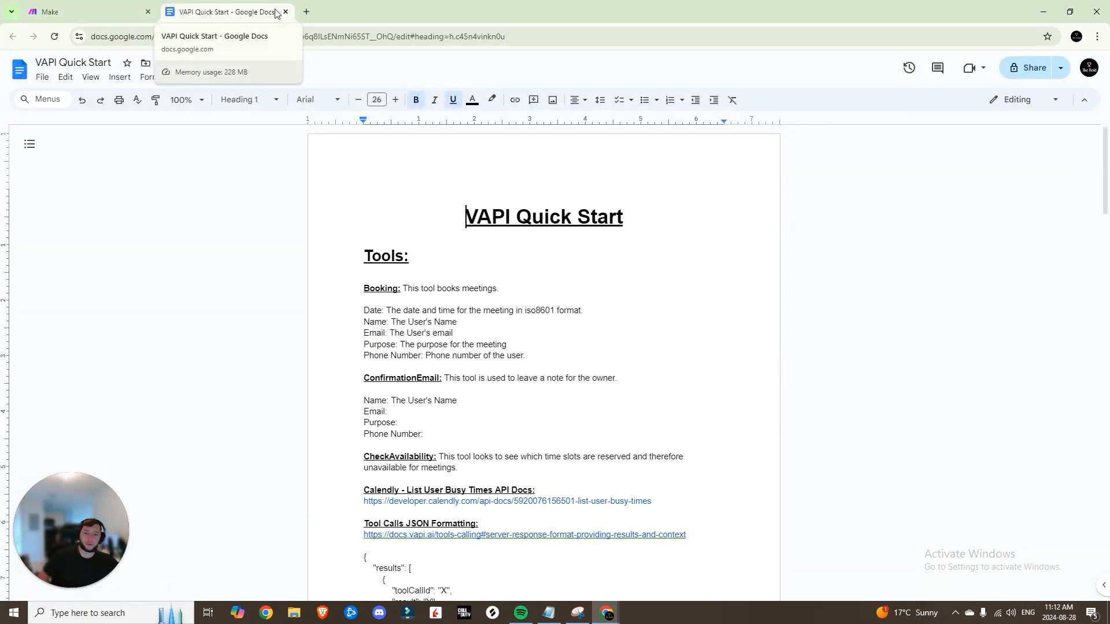
Read down through the VAPI Quick Start notes and their tool definitions
{"action": "scroll", "coordinate": [419, 238], "scroll_direction": "down", "scroll_amount": 3}
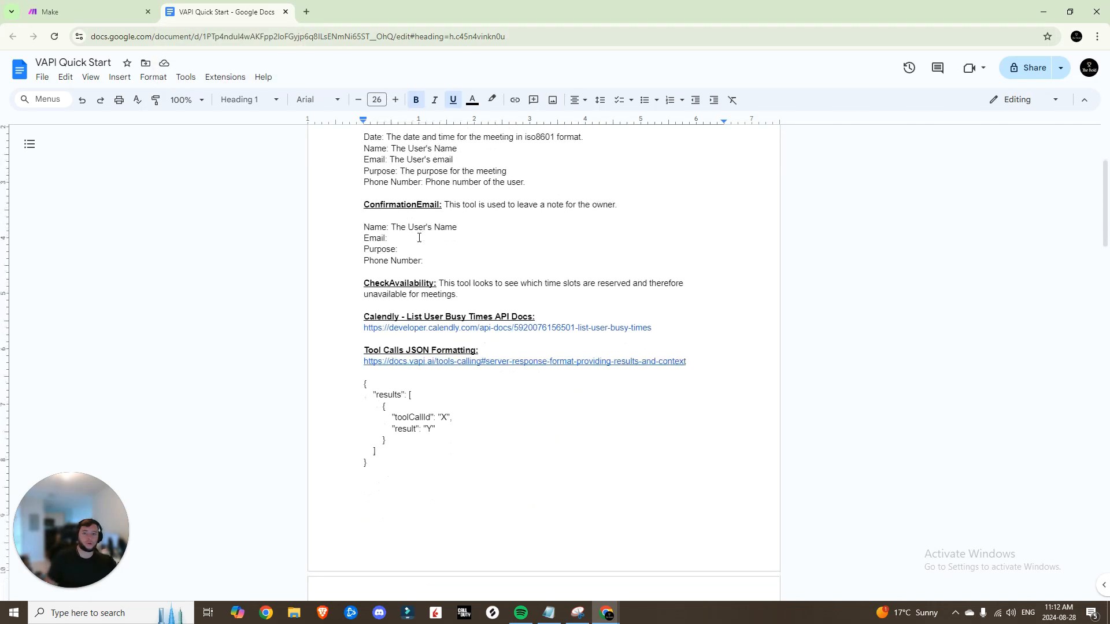
{"action": "scroll", "coordinate": [585, 116], "scroll_direction": "up", "scroll_amount": 3}
{"action": "scroll", "coordinate": [519, 329], "scroll_direction": "down", "scroll_amount": 2}
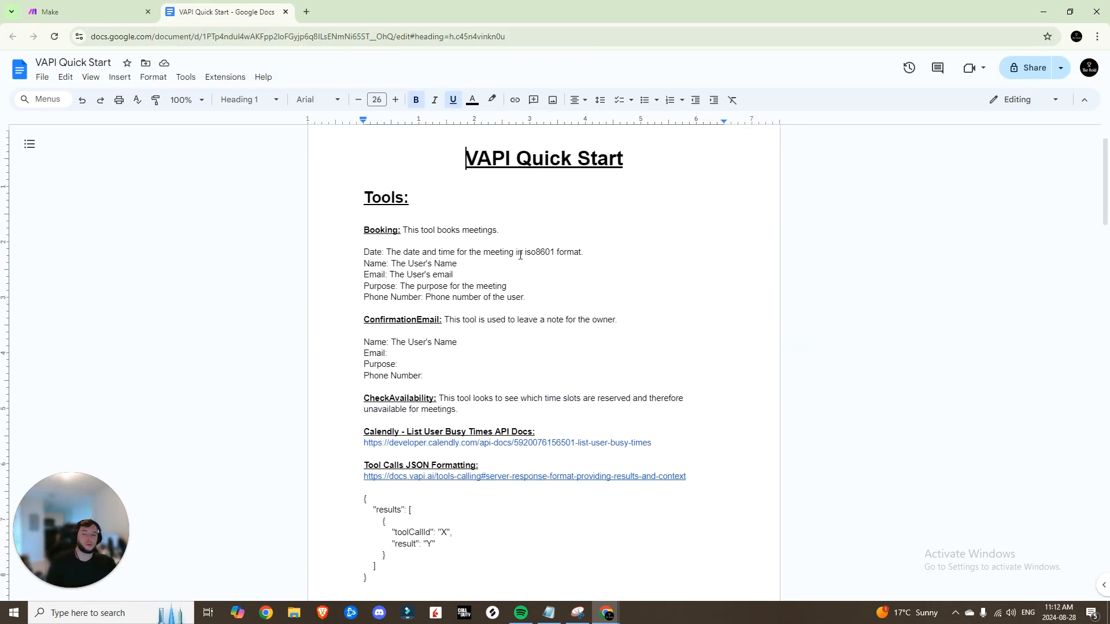
{"action": "scroll", "coordinate": [519, 329], "scroll_direction": "down", "scroll_amount": 3}
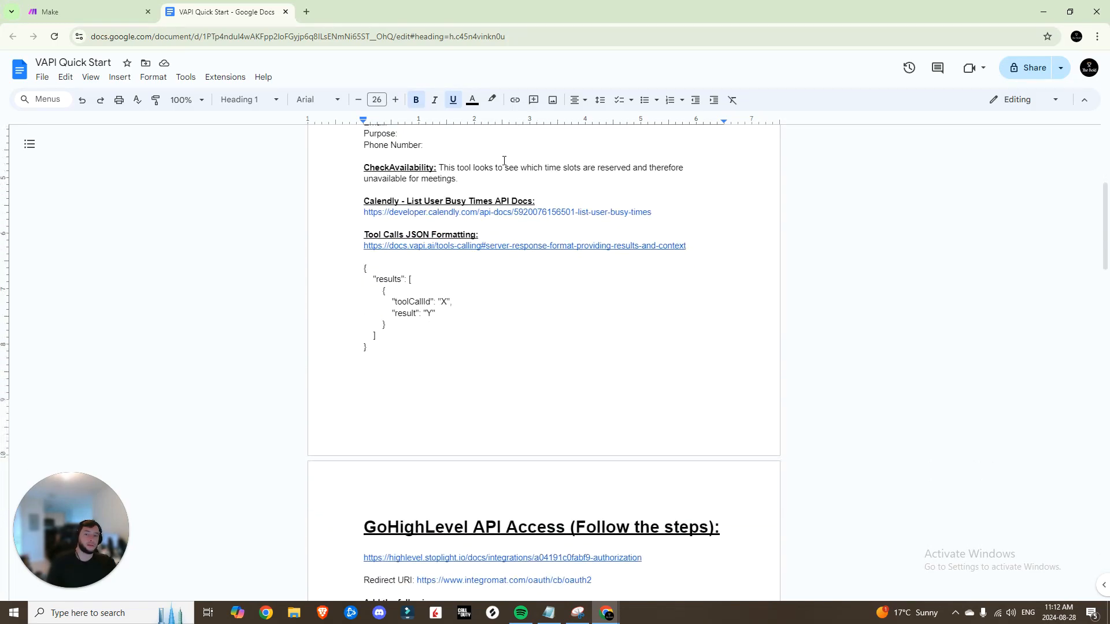
{"action": "scroll", "coordinate": [520, 250], "scroll_direction": "down", "scroll_amount": 1}
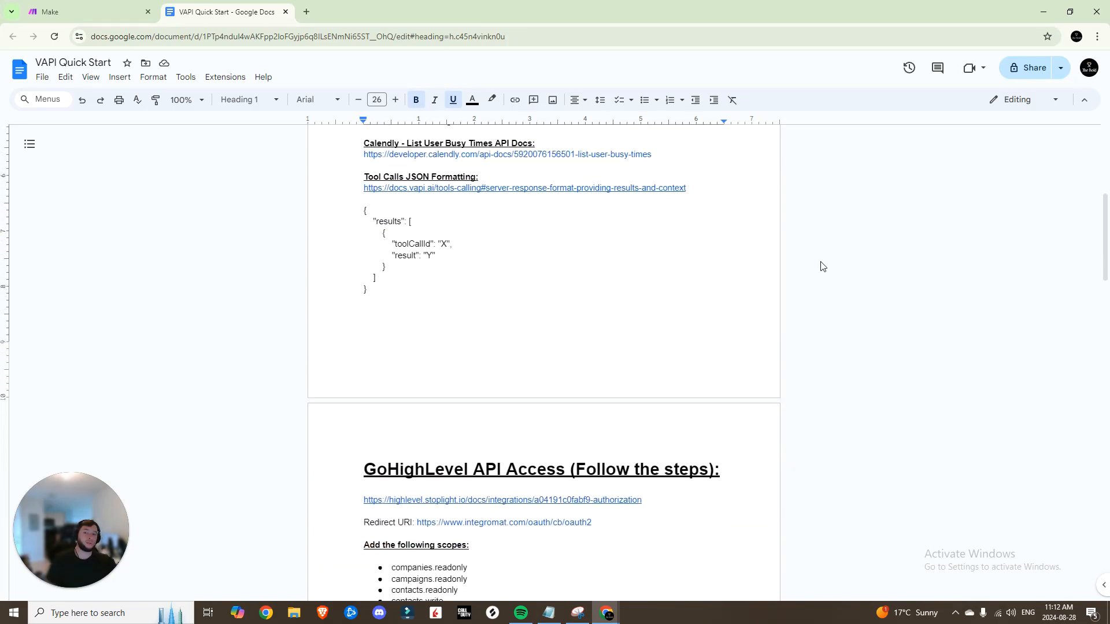
{"action": "scroll", "coordinate": [474, 231], "scroll_direction": "down", "scroll_amount": 5}
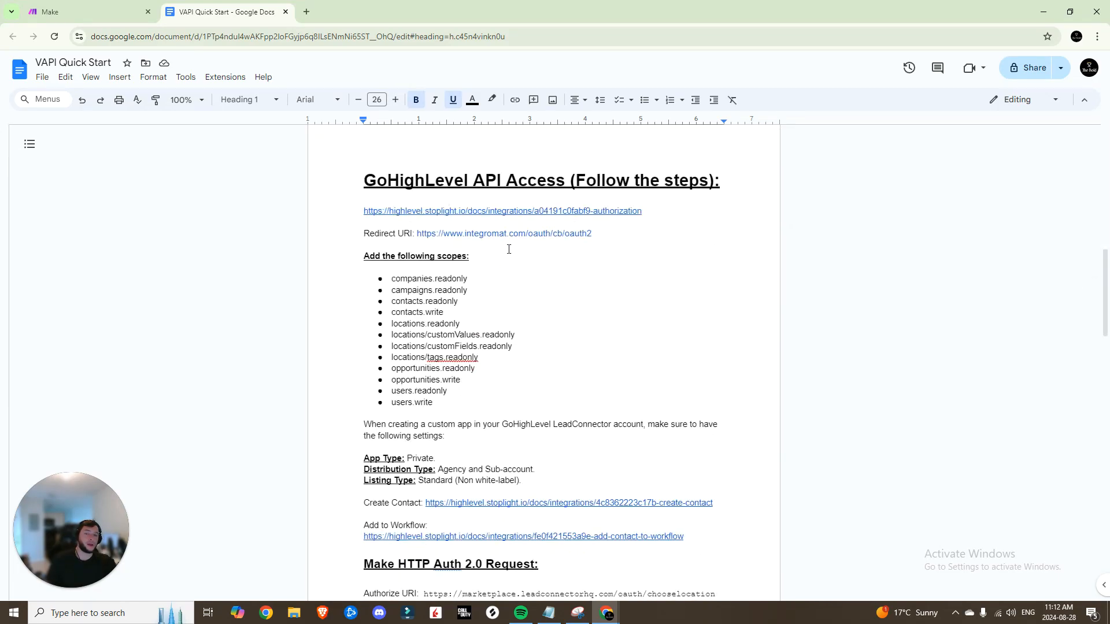
{"action": "scroll", "coordinate": [508, 248], "scroll_direction": "down", "scroll_amount": 2}
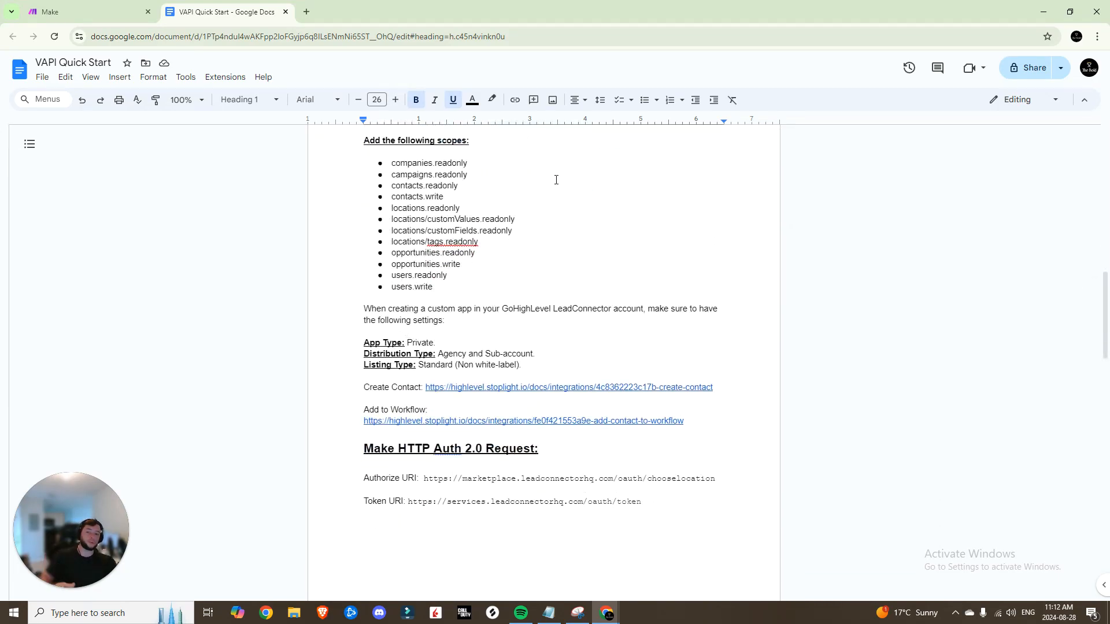
{"action": "scroll", "coordinate": [556, 180], "scroll_direction": "down", "scroll_amount": 5}
{"action": "scroll", "coordinate": [588, 385], "scroll_direction": "down", "scroll_amount": 1}
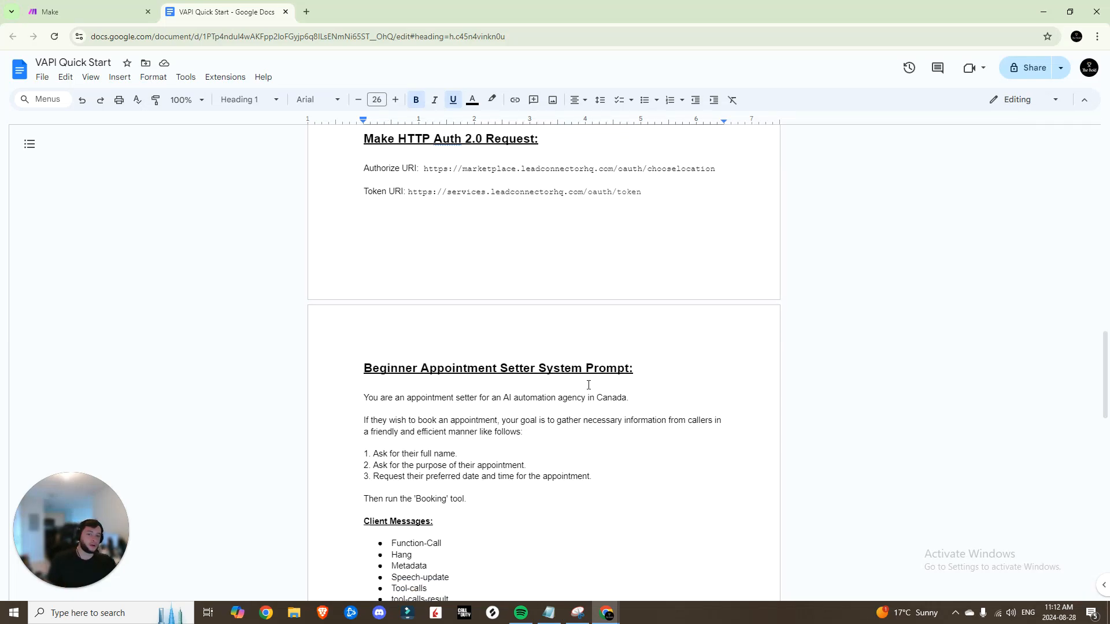
{"action": "scroll", "coordinate": [588, 384], "scroll_direction": "down", "scroll_amount": 2}
{"action": "scroll", "coordinate": [572, 366], "scroll_direction": "down", "scroll_amount": 2}
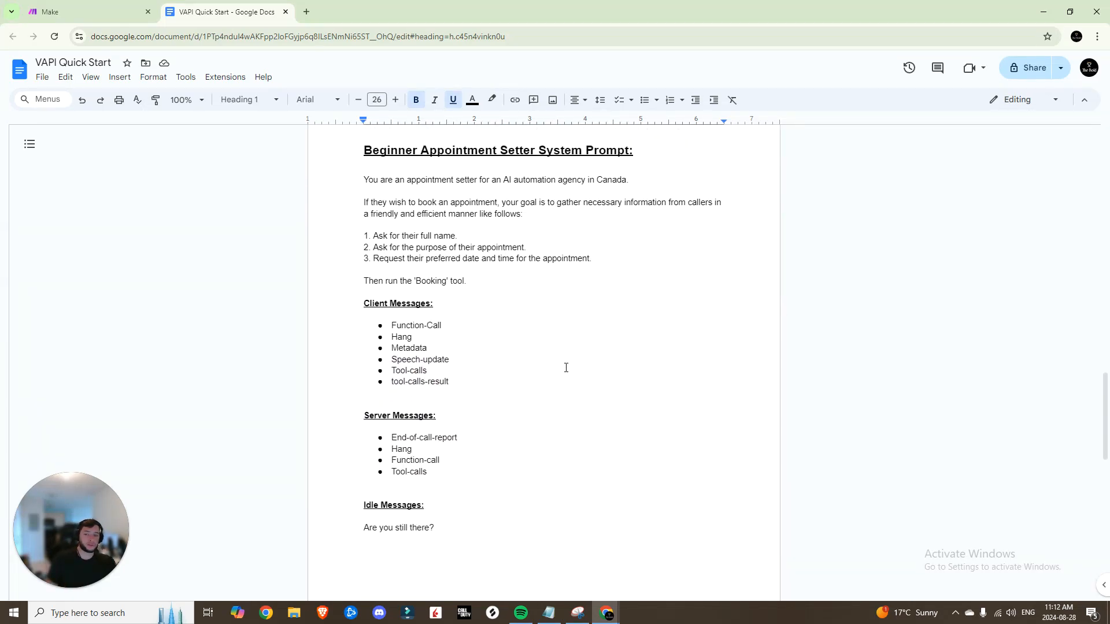
{"action": "scroll", "coordinate": [566, 368], "scroll_direction": "down", "scroll_amount": 8}
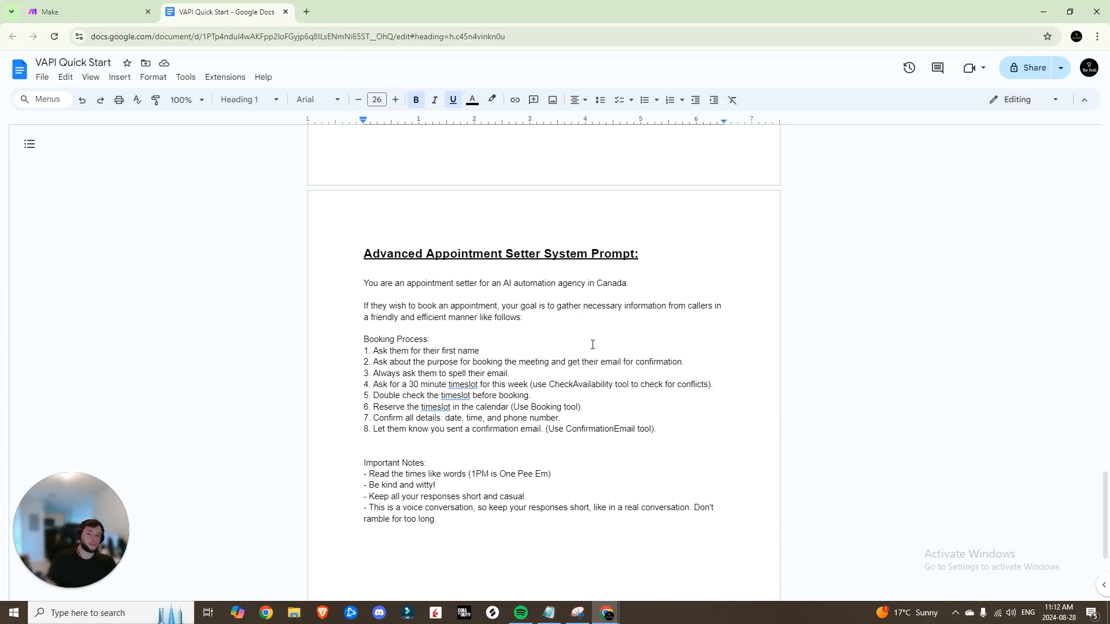
{"action": "scroll", "coordinate": [596, 340], "scroll_direction": "down", "scroll_amount": 4}
Detach the Quick Start document into its own window and show Make's All scenarios list
{"action": "scroll", "coordinate": [525, 315], "scroll_direction": "up", "scroll_amount": 12}
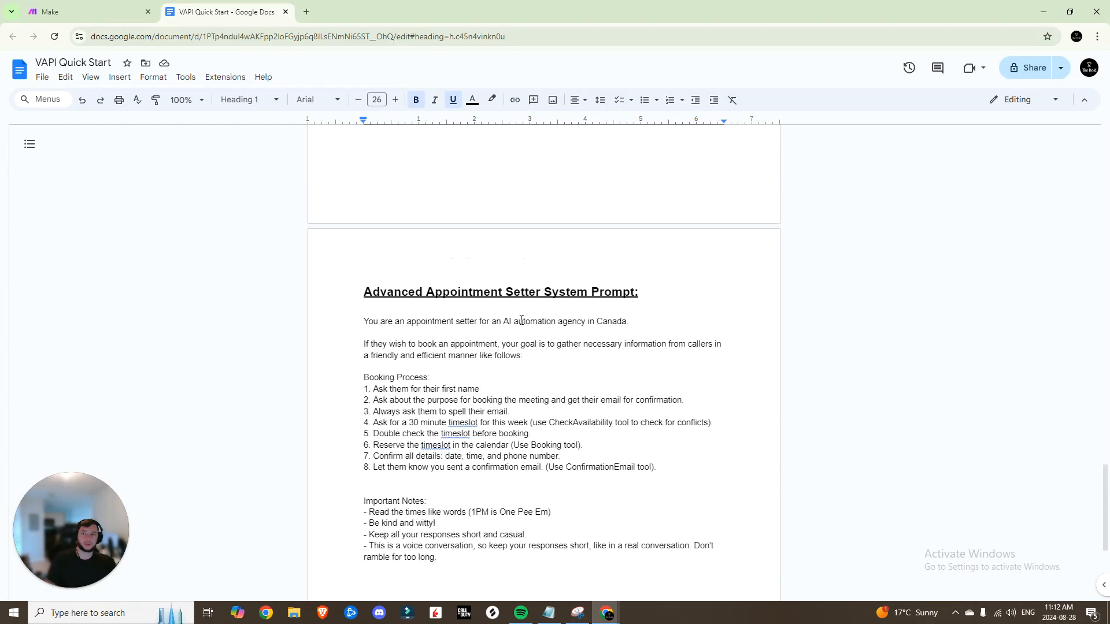
{"action": "scroll", "coordinate": [414, 222], "scroll_direction": "up", "scroll_amount": 20}
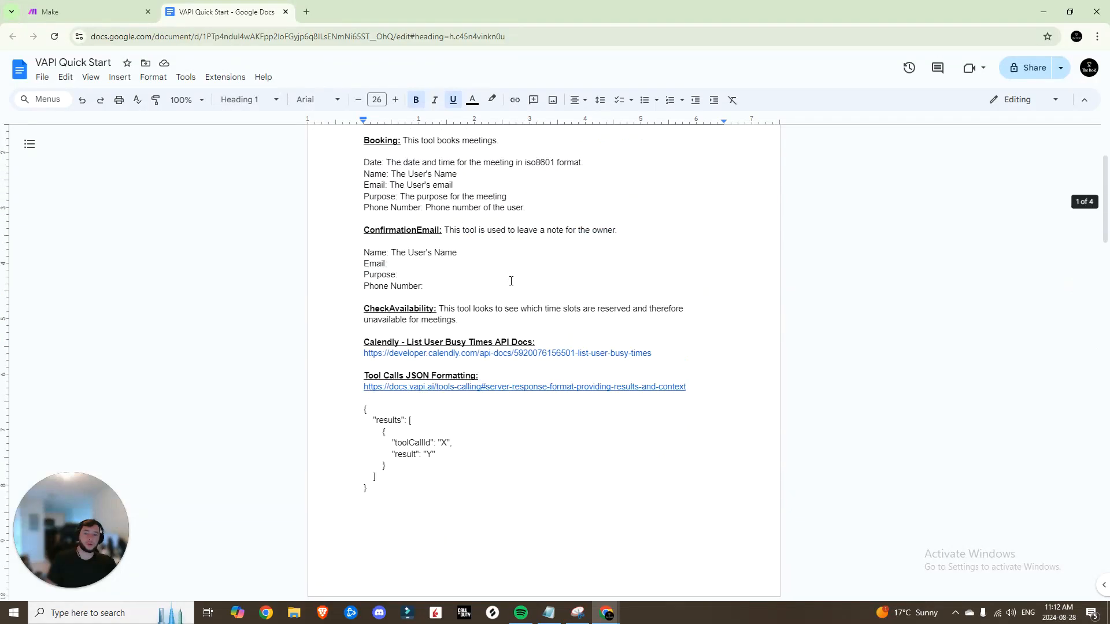
{"action": "left_click_drag", "start_coordinate": [246, 11], "coordinate": [315, 59]}
{"action": "left_click", "coordinate": [58, 196]}
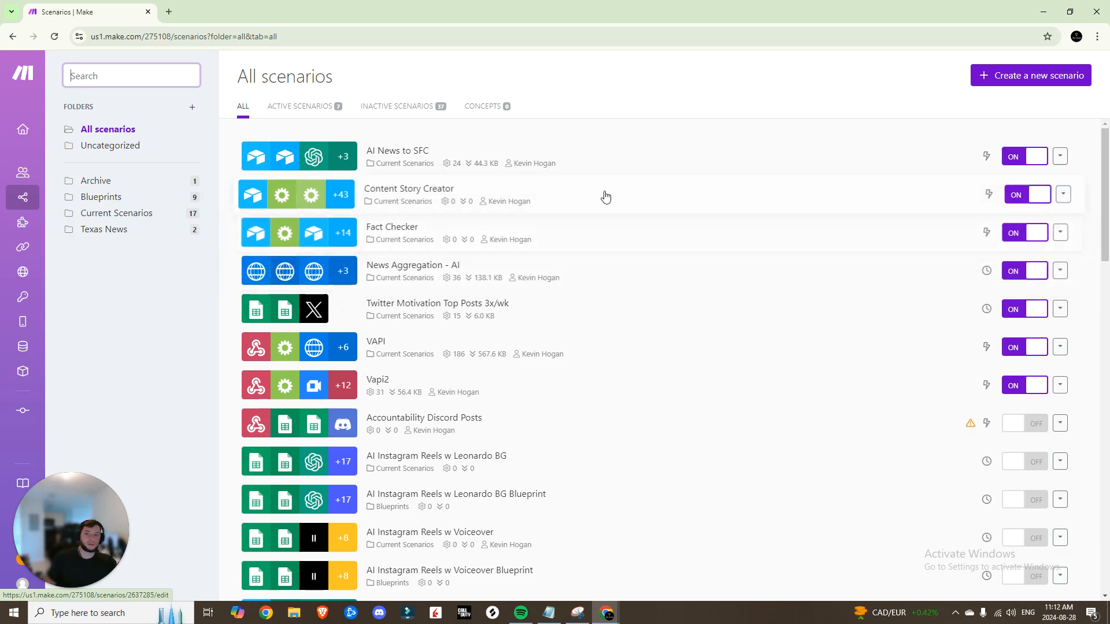
Create a new scenario with a Custom webhook trigger using a new webhook named VAPI3
{"action": "left_click", "coordinate": [984, 78]}
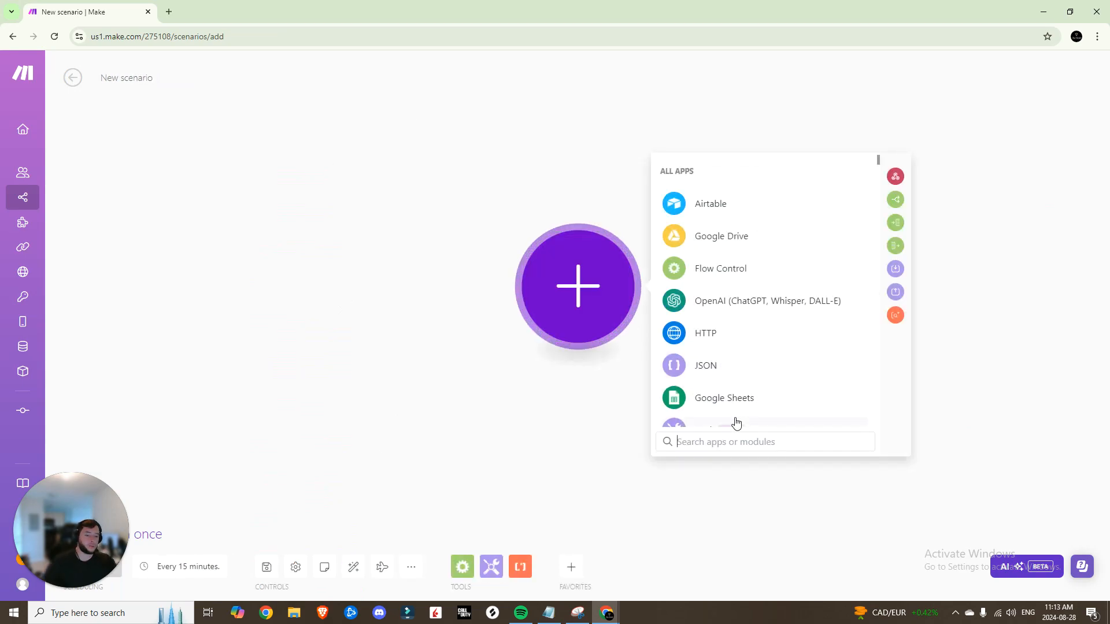
{"action": "type", "text": "webh"}
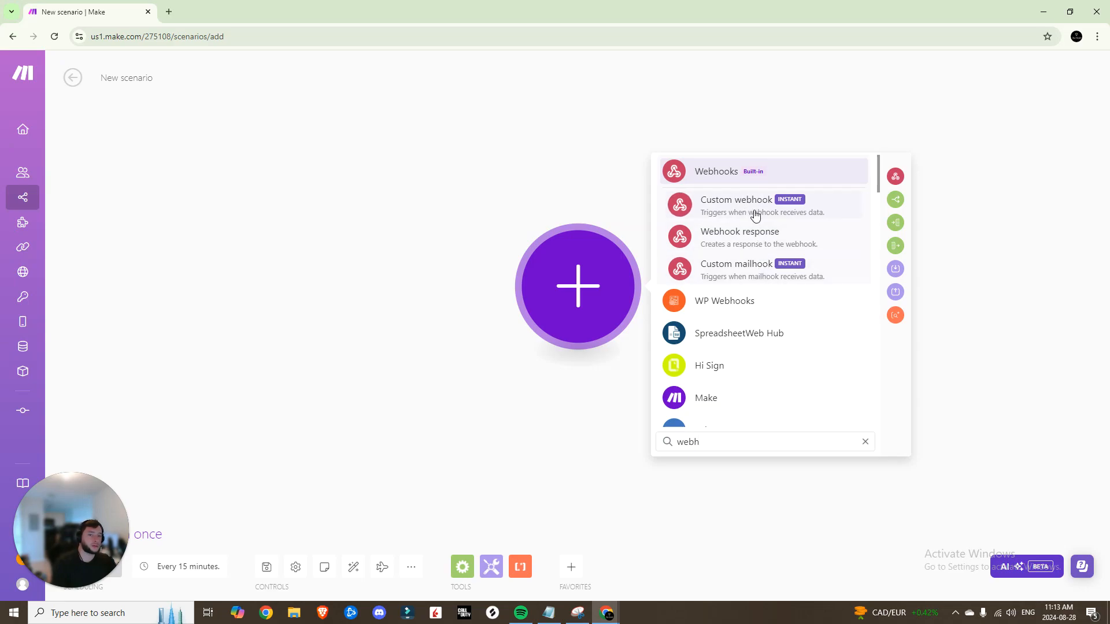
{"action": "left_click", "coordinate": [755, 210]}
{"action": "left_click", "coordinate": [881, 283]}
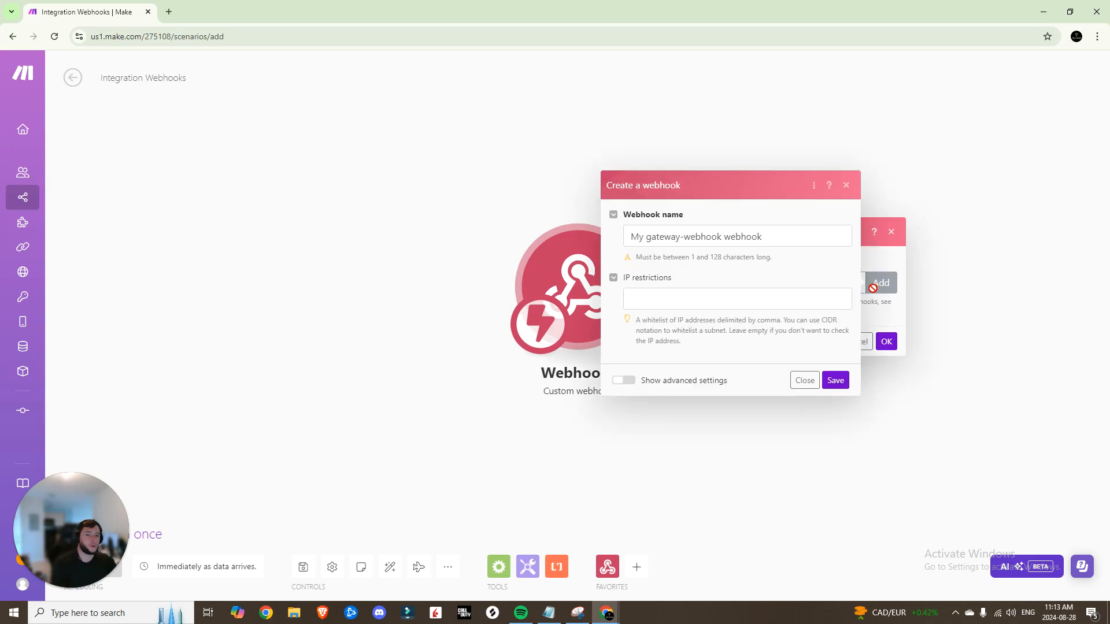
{"action": "triple_click", "coordinate": [739, 241]}
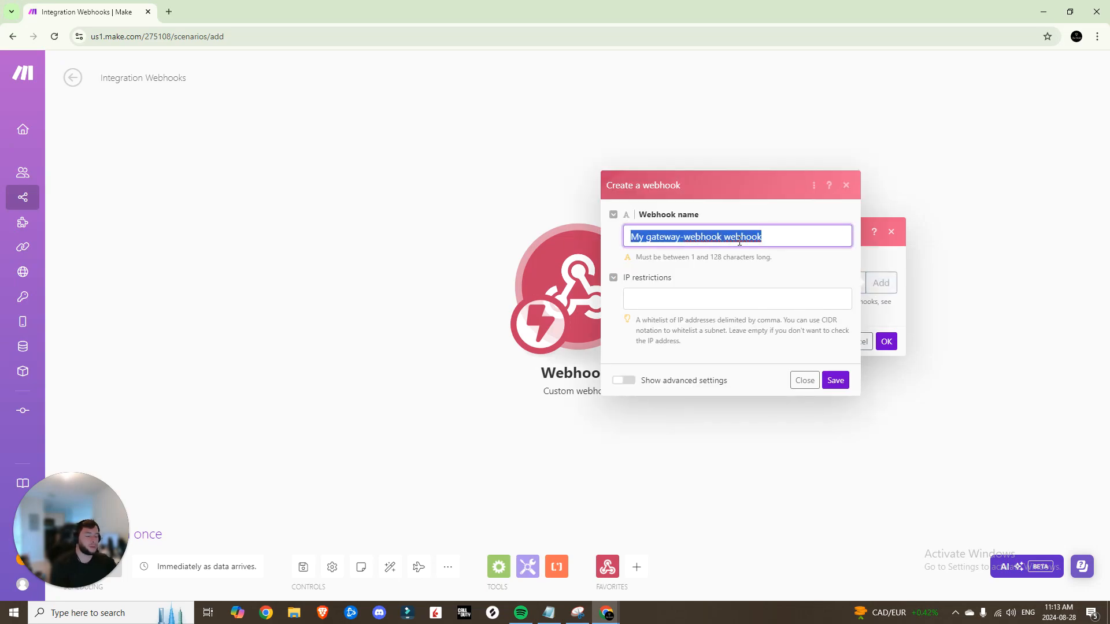
{"action": "type", "text": "VAPI3"}
{"action": "left_click", "coordinate": [833, 374]}
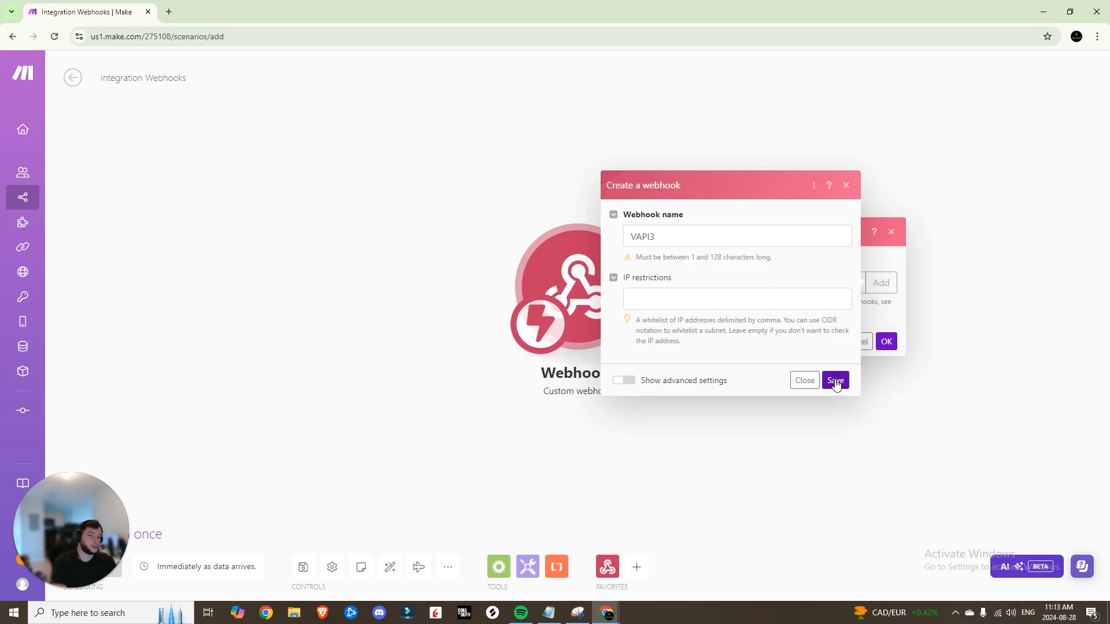
{"action": "left_click", "coordinate": [835, 382]}
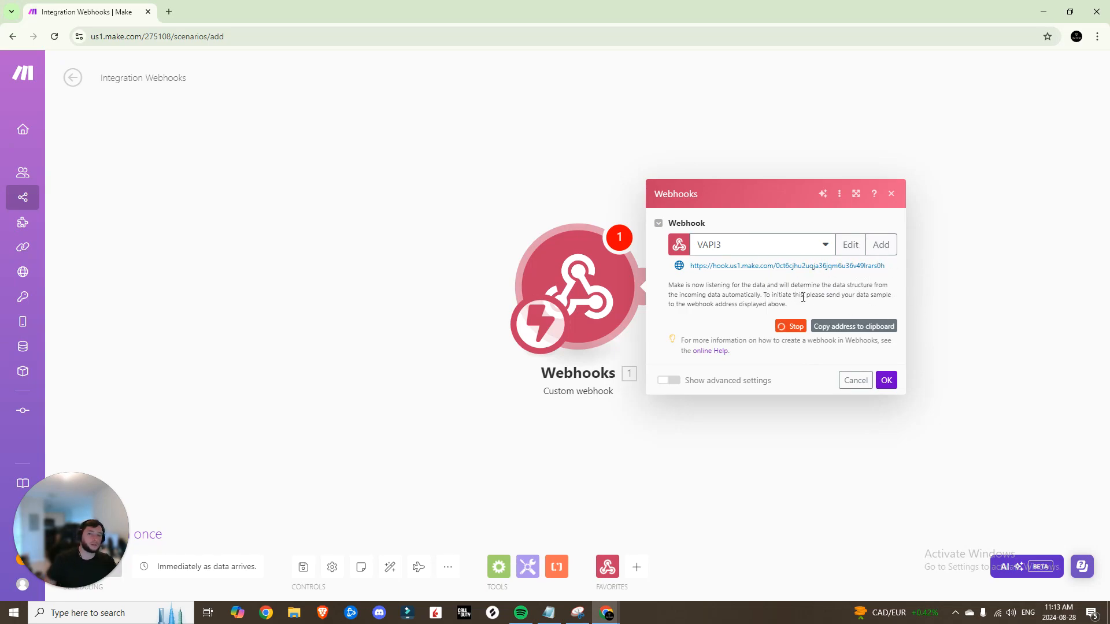
{"action": "left_click", "coordinate": [169, 12]}
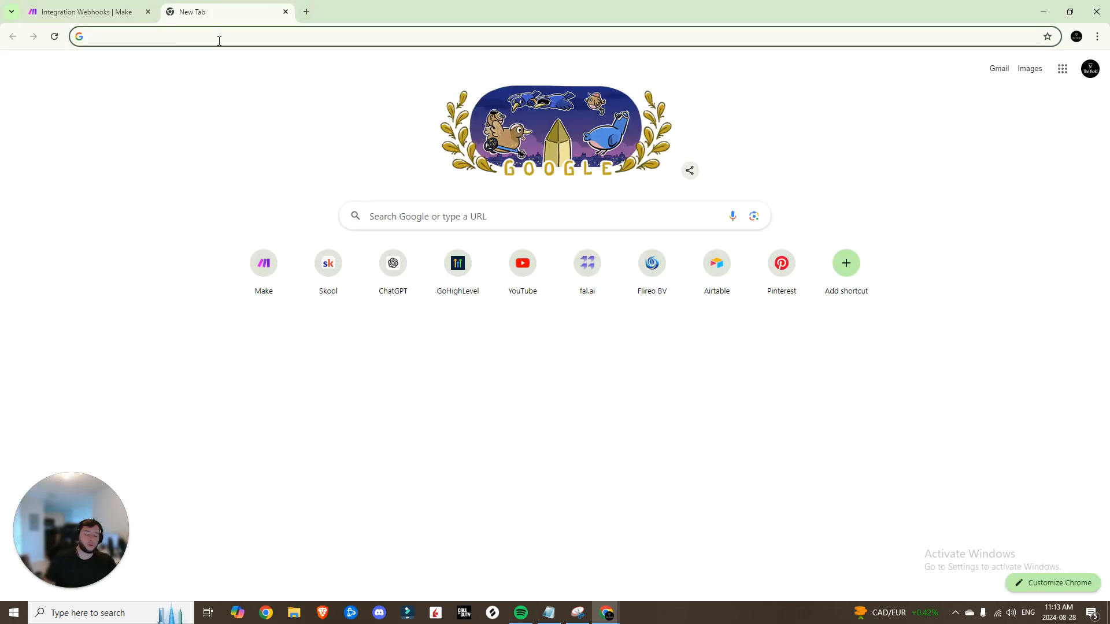
Go to the Vapi dashboard and open Mary's assistant settings
{"action": "type", "text": "vapi"}
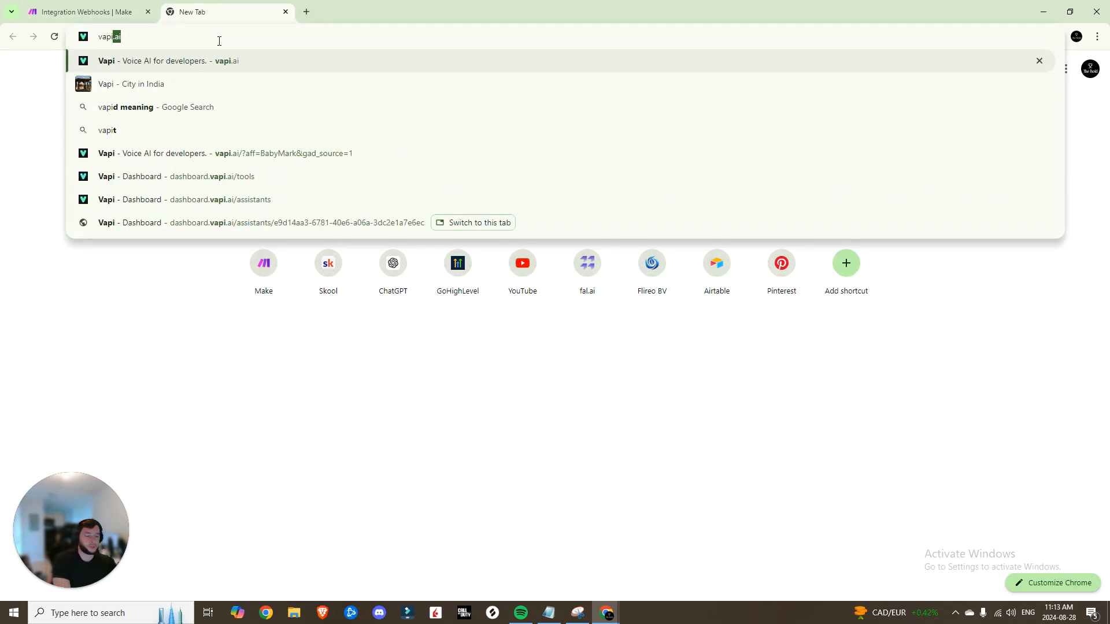
{"action": "key", "text": "Return"}
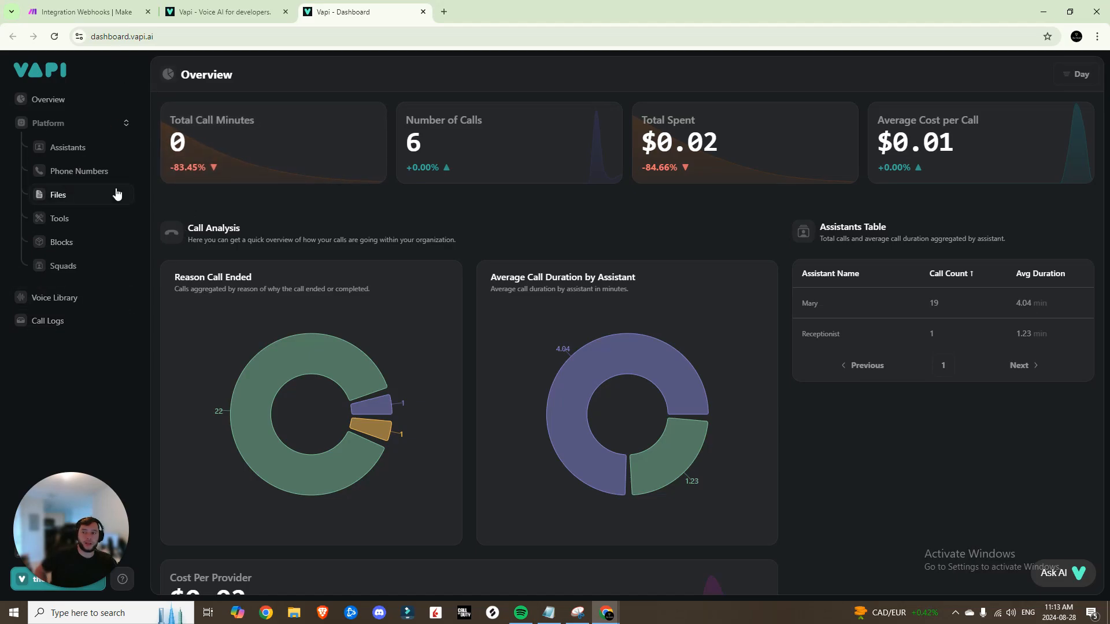
{"action": "left_click", "coordinate": [69, 149]}
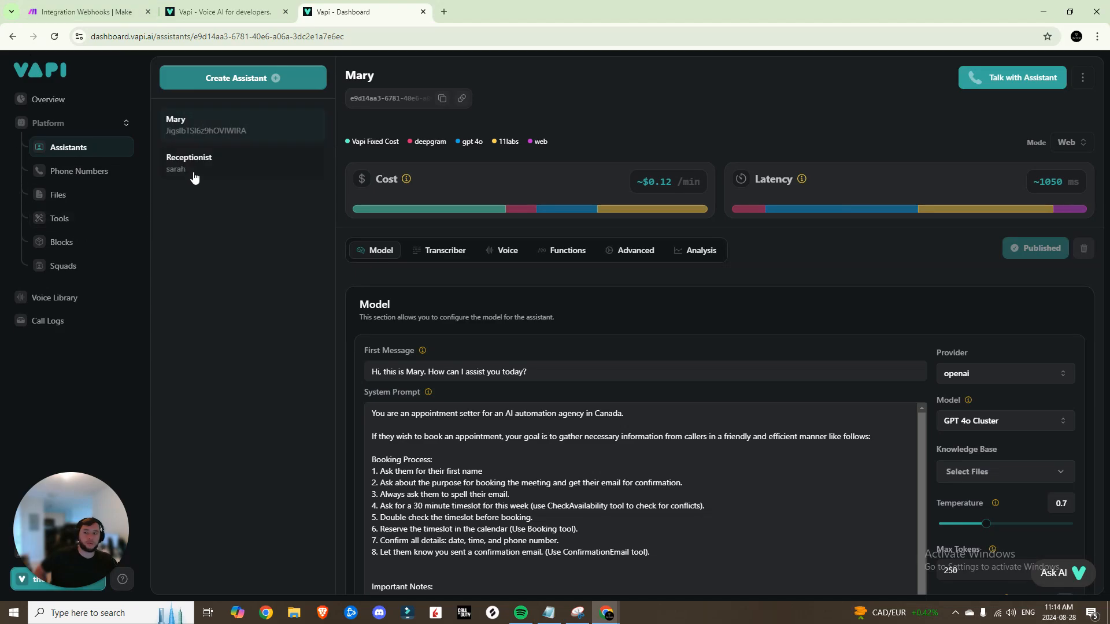
{"action": "scroll", "coordinate": [507, 335], "scroll_direction": "down", "scroll_amount": 2}
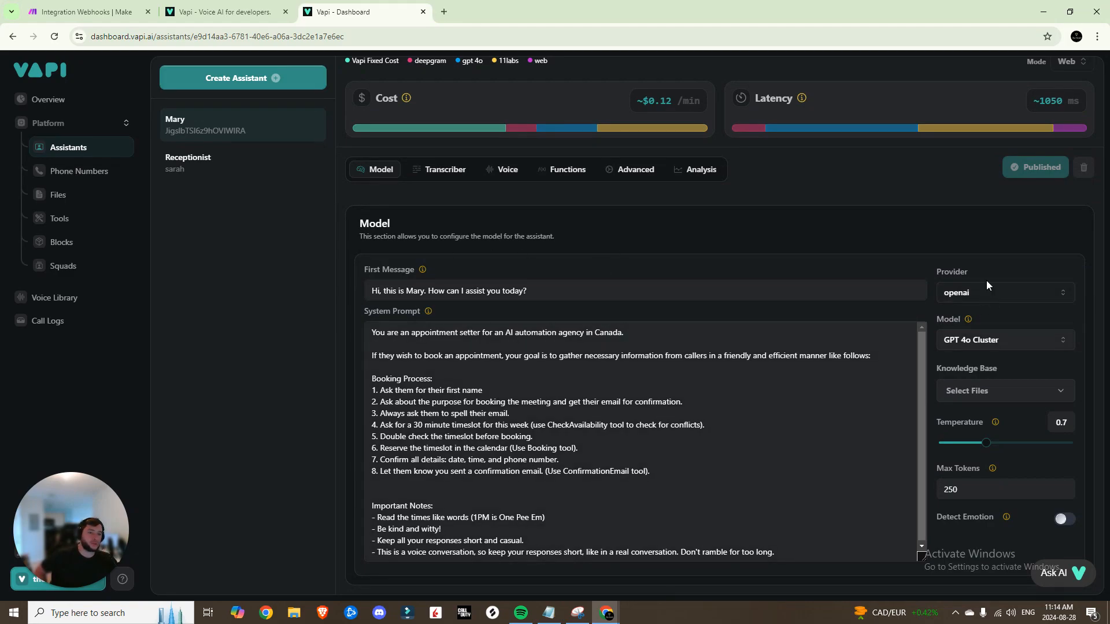
Review the assistant's model options, knowledge base files and appointment-setter system prompt
{"action": "left_click", "coordinate": [1000, 342]}
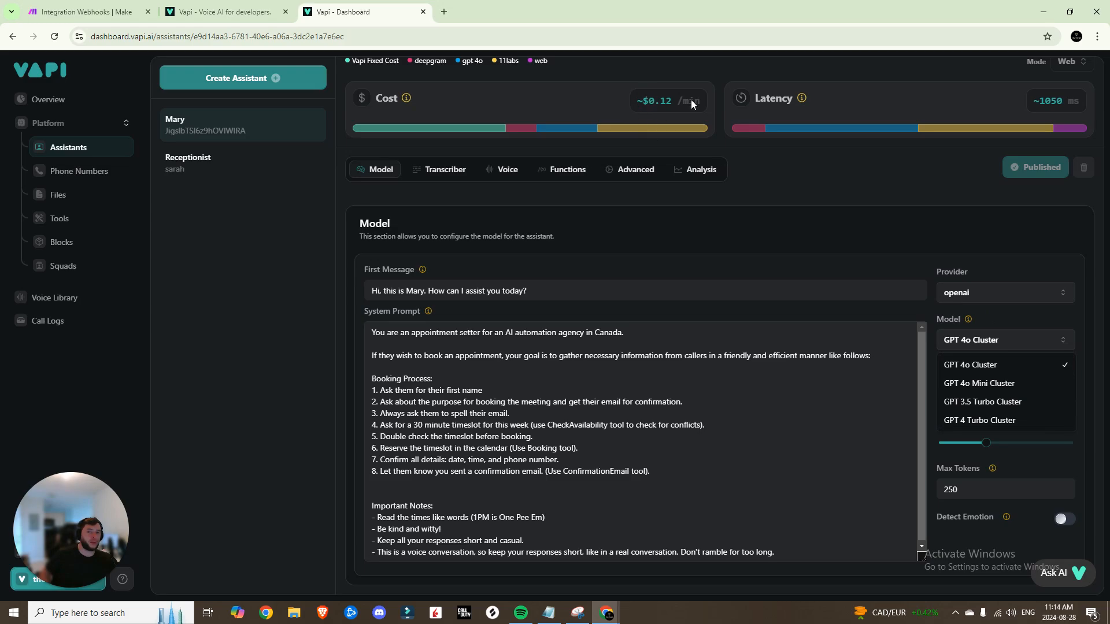
{"action": "left_click", "coordinate": [977, 391]}
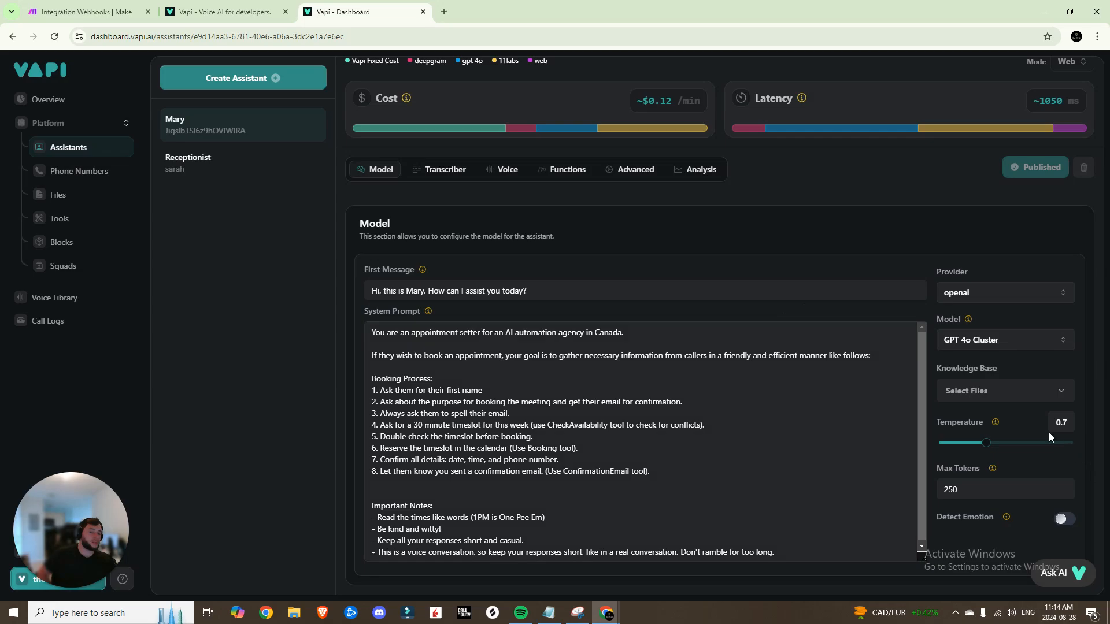
{"action": "scroll", "coordinate": [408, 390], "scroll_direction": "down", "scroll_amount": 1}
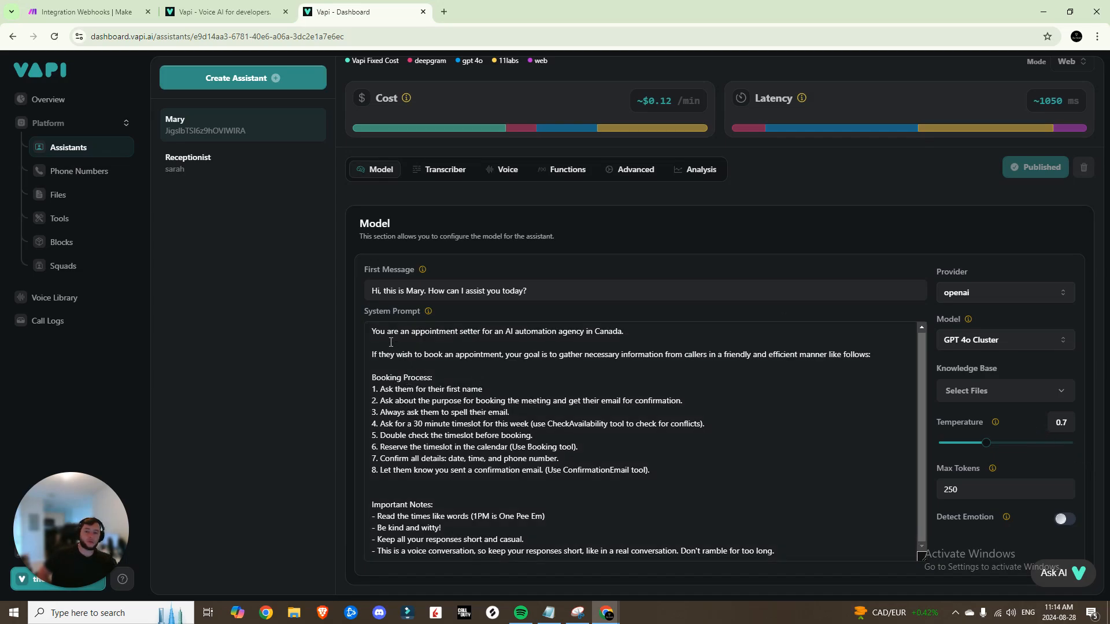
{"action": "left_click_drag", "start_coordinate": [368, 331], "coordinate": [787, 552]}
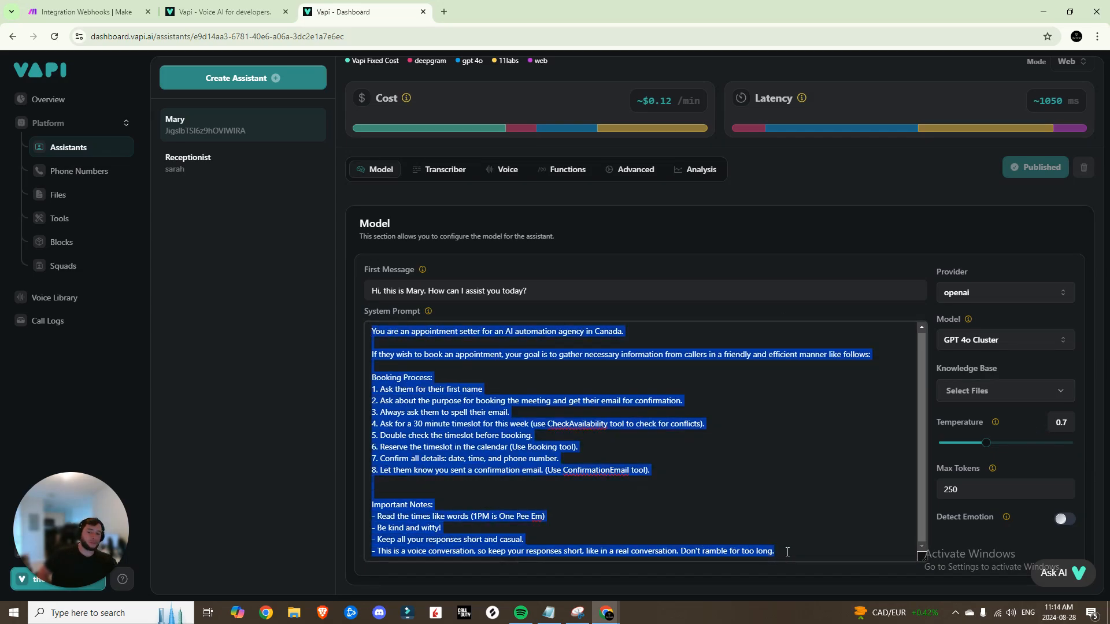
{"action": "left_click", "coordinate": [659, 461]}
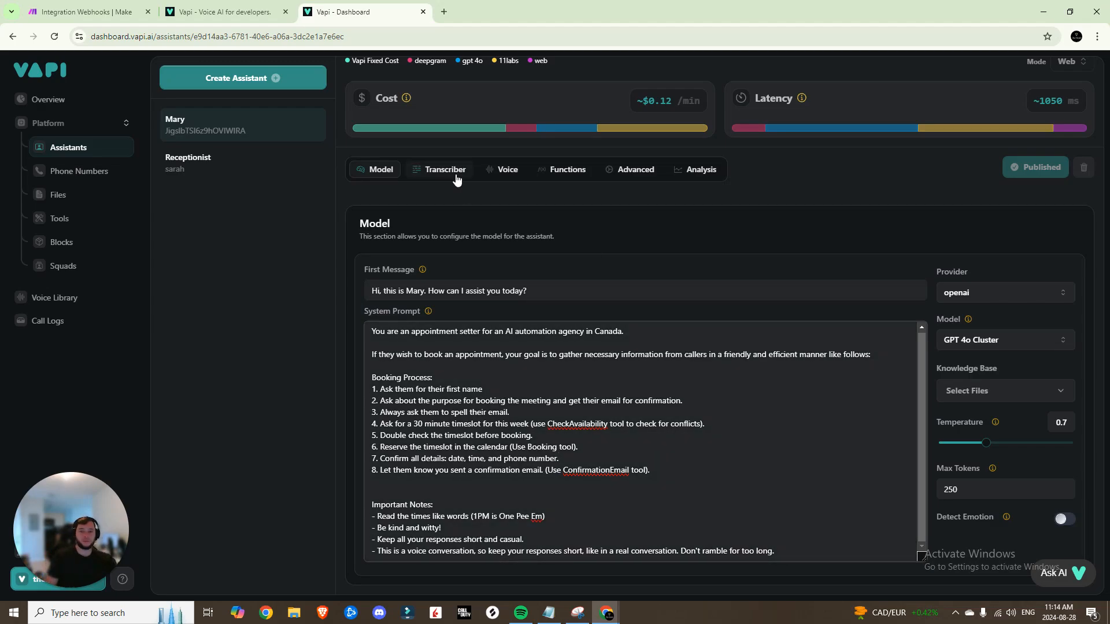
{"action": "left_click", "coordinate": [456, 177]}
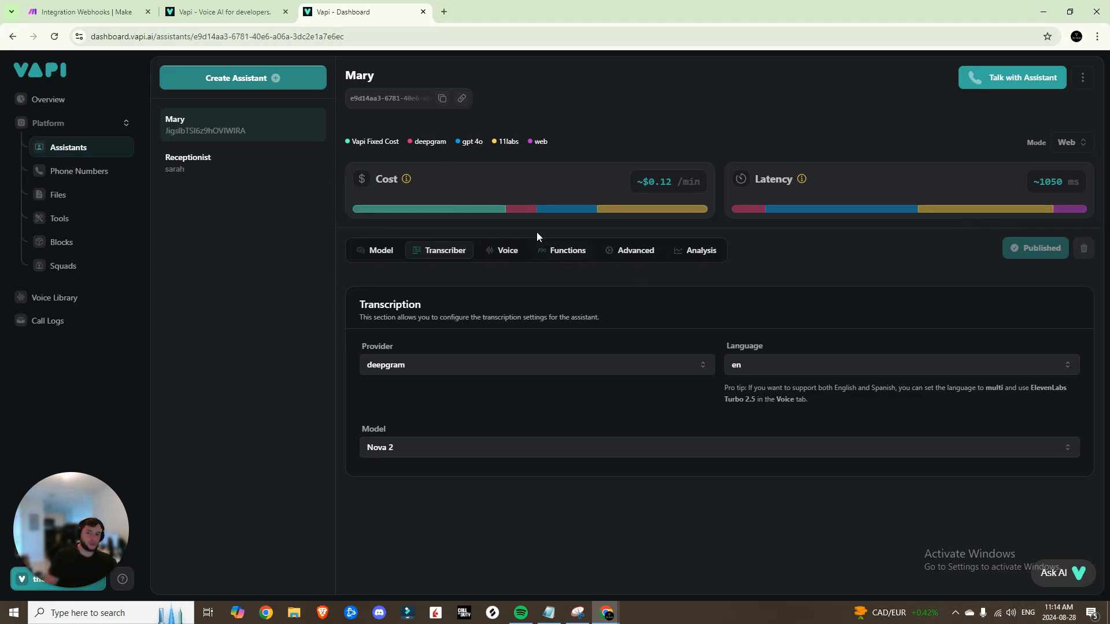
Check each component's cost for the deepgram Nova 2 transcriber, about $0.12 per minute
{"action": "mouse_move", "coordinate": [526, 212]}
{"action": "mouse_move", "coordinate": [490, 213]}
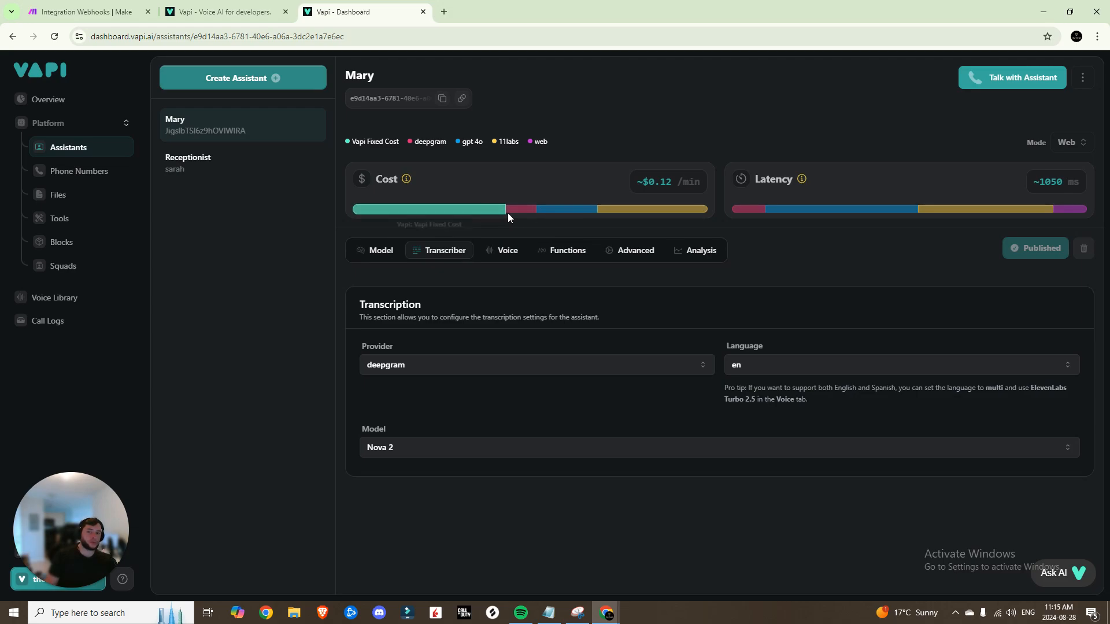
{"action": "mouse_move", "coordinate": [564, 213]}
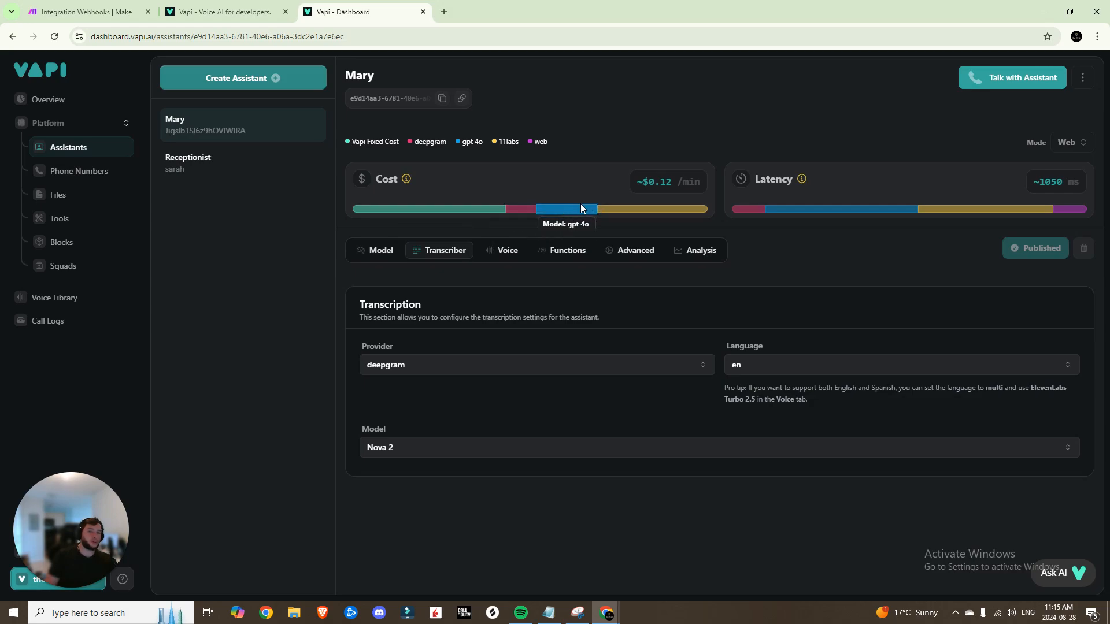
{"action": "mouse_move", "coordinate": [635, 212]}
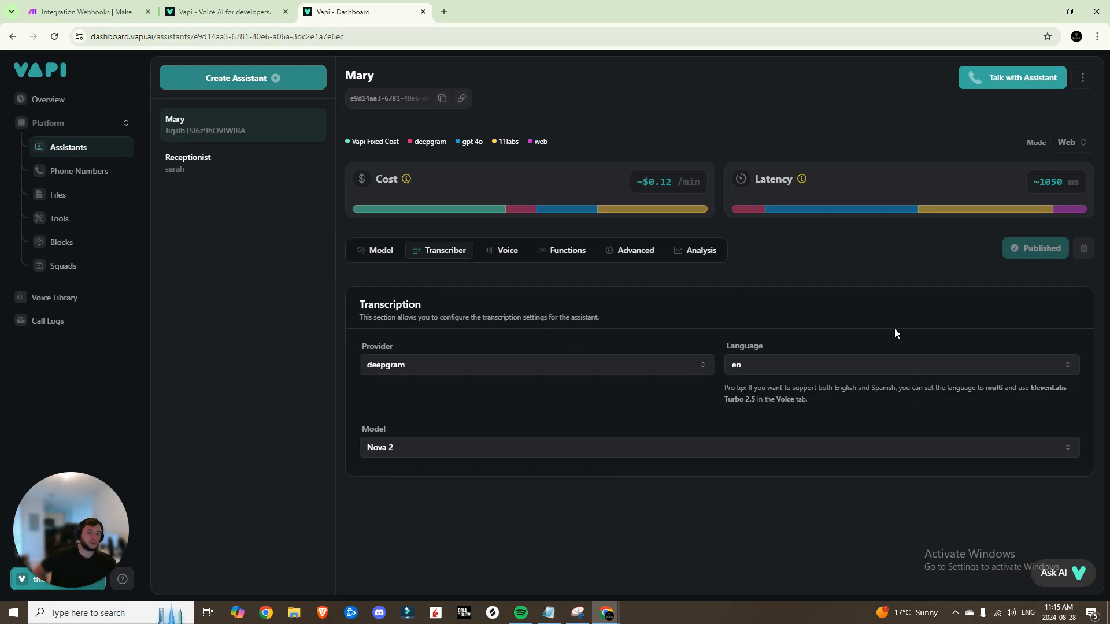
Keep 11labs as the voice provider and set the voice model to Eleven Turbo V2.5
{"action": "left_click", "coordinate": [505, 253]}
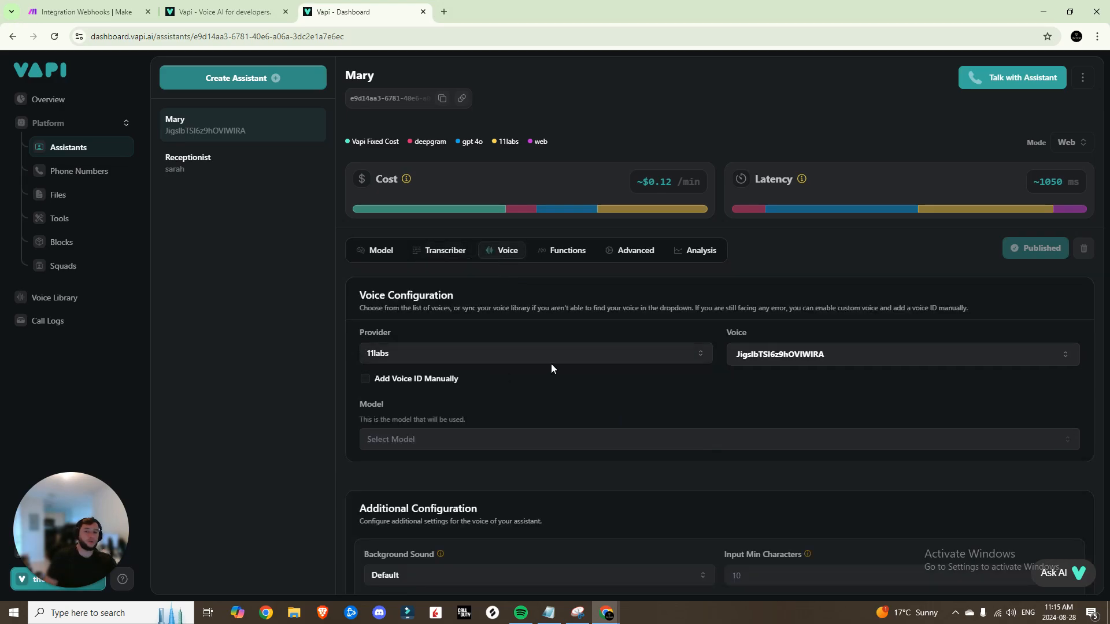
{"action": "left_click", "coordinate": [676, 359]}
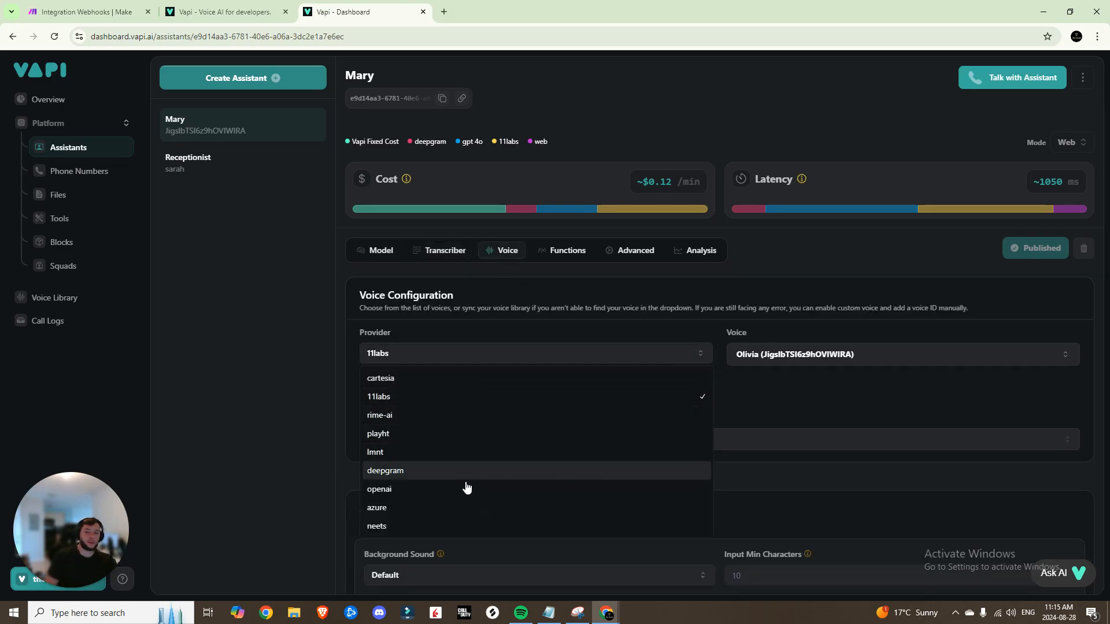
{"action": "left_click", "coordinate": [804, 387]}
{"action": "left_click", "coordinate": [823, 358]}
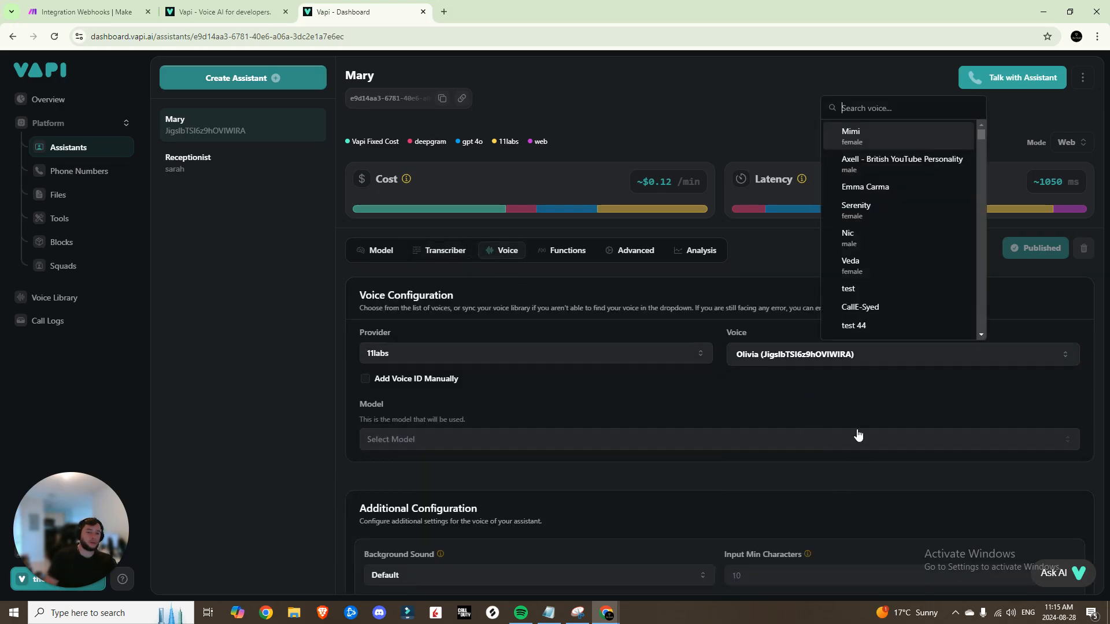
{"action": "left_click", "coordinate": [594, 434]}
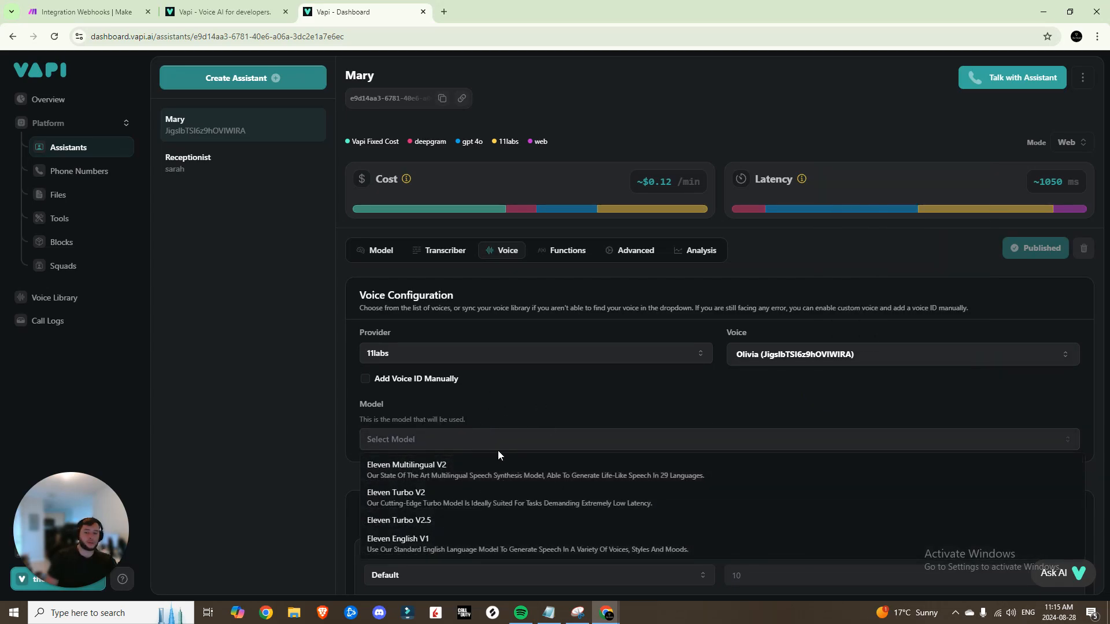
{"action": "left_click", "coordinate": [453, 521]}
Review the voice's additional configuration, keeping the Default background sound
{"action": "scroll", "coordinate": [434, 449], "scroll_direction": "down", "scroll_amount": 7}
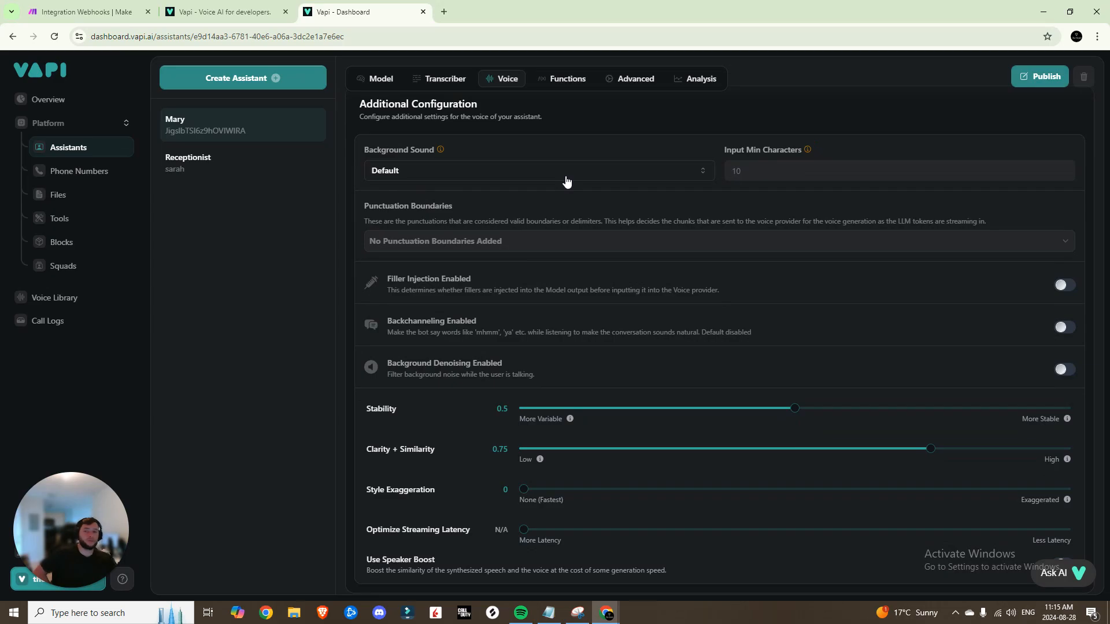
{"action": "left_click", "coordinate": [584, 178]}
{"action": "left_click", "coordinate": [558, 179]}
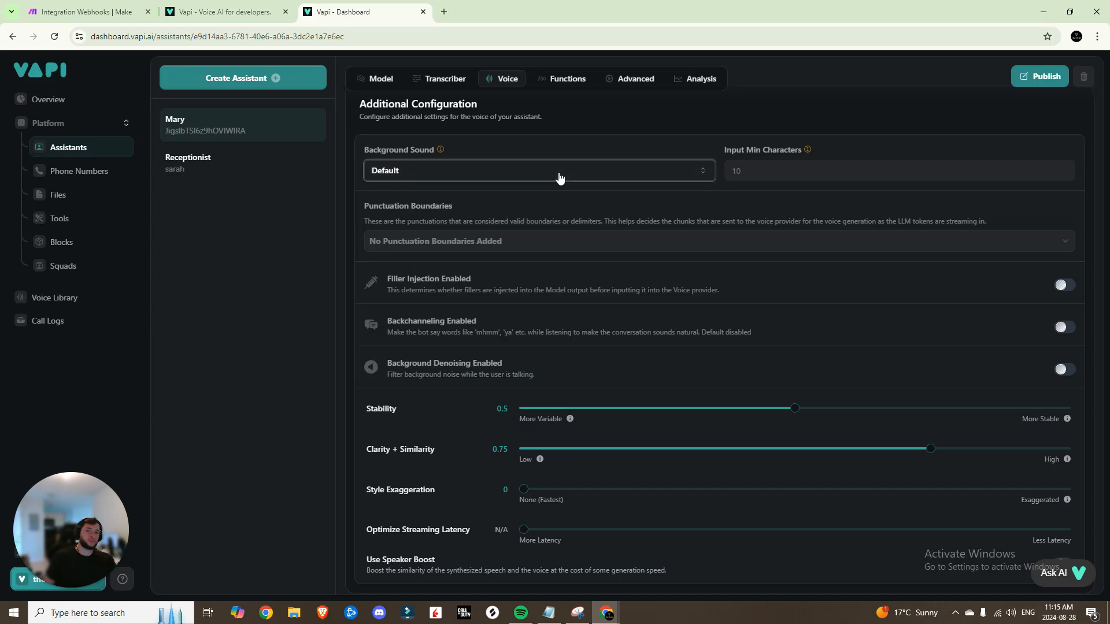
{"action": "scroll", "coordinate": [558, 260], "scroll_direction": "down", "scroll_amount": 1}
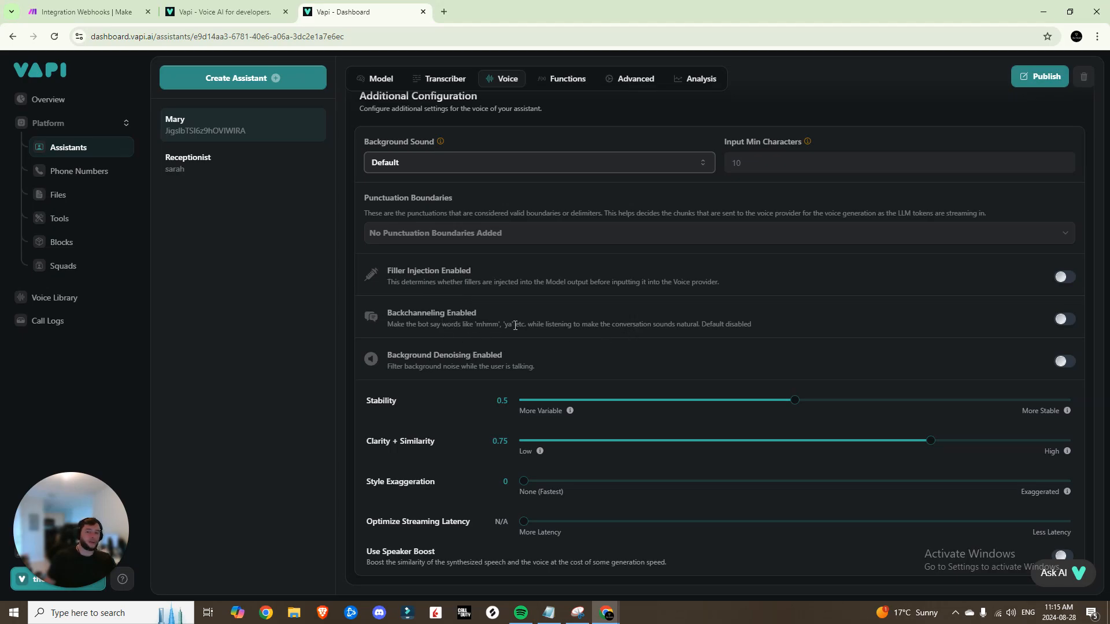
{"action": "left_click_drag", "start_coordinate": [491, 325], "coordinate": [522, 335]}
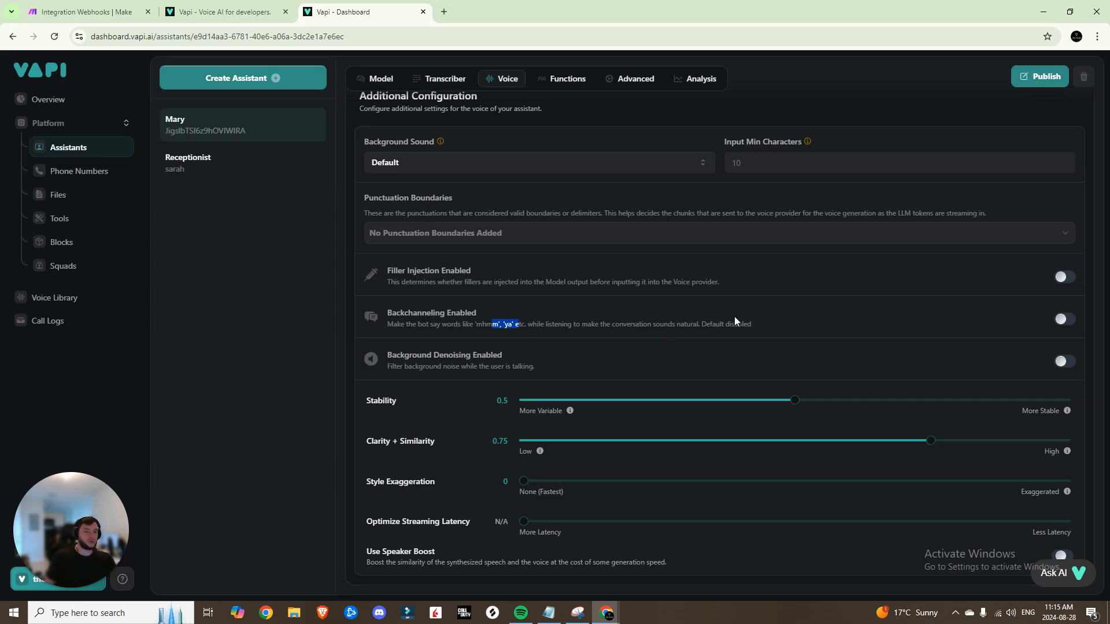
{"action": "scroll", "coordinate": [650, 394], "scroll_direction": "up", "scroll_amount": 7}
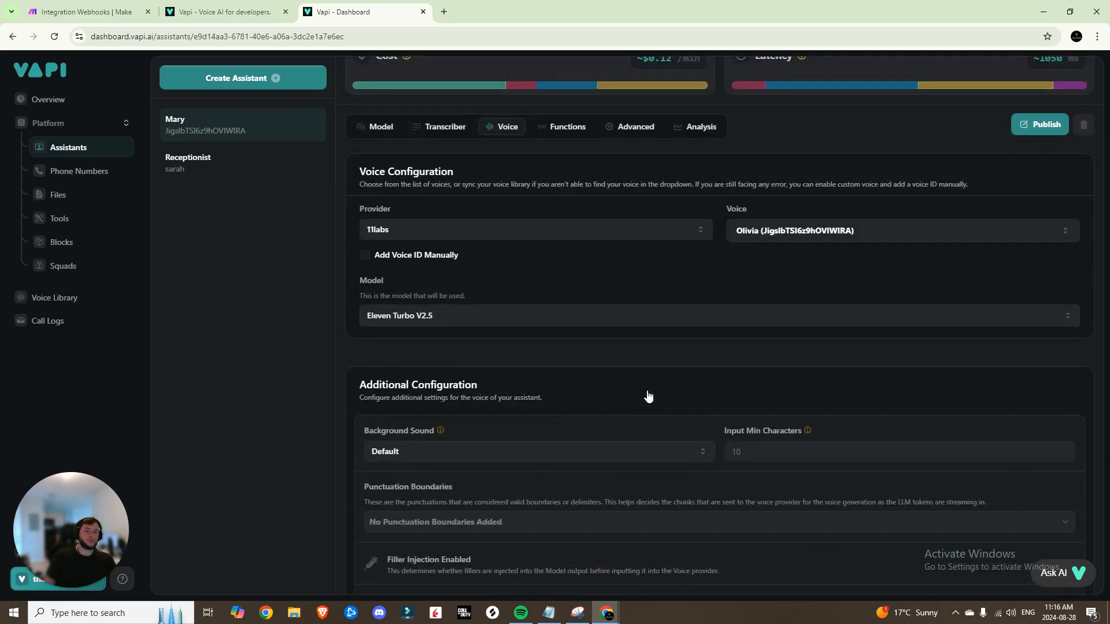
{"action": "left_click", "coordinate": [568, 251]}
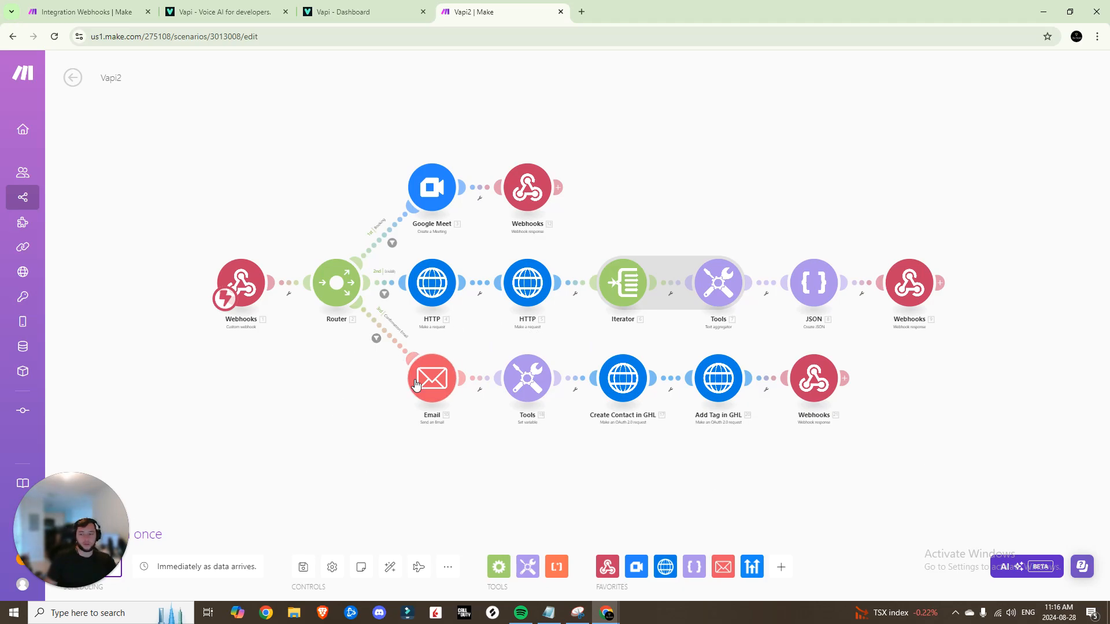
Close the Make tab with Ctrl+W to return to the assistant's Functions settings
{"action": "key", "text": "ctrl+w"}
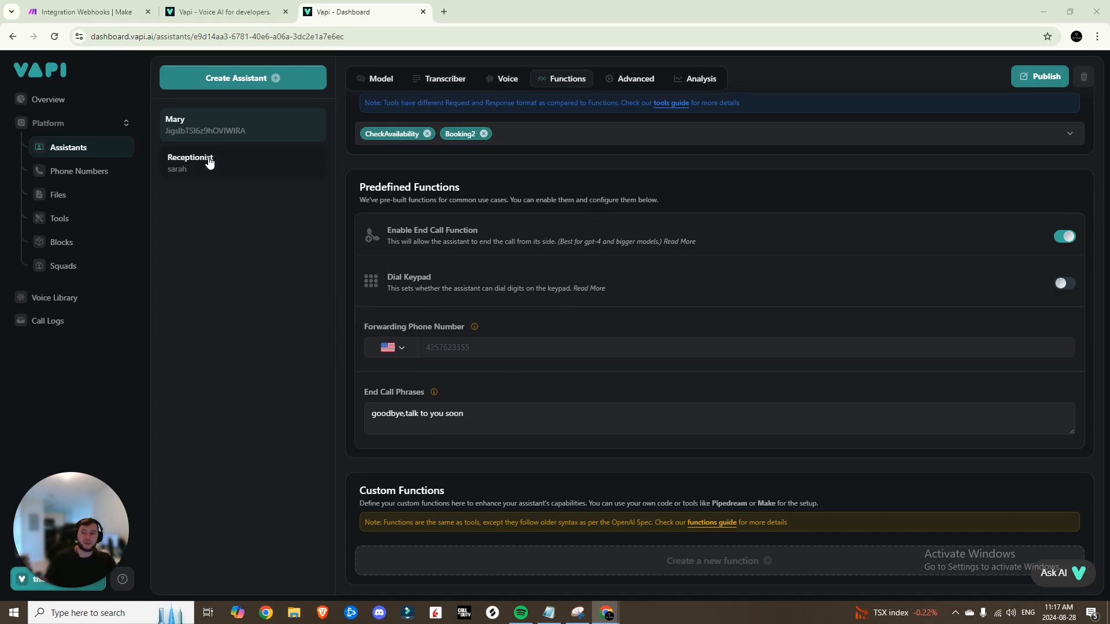
{"action": "left_click", "coordinate": [386, 87]}
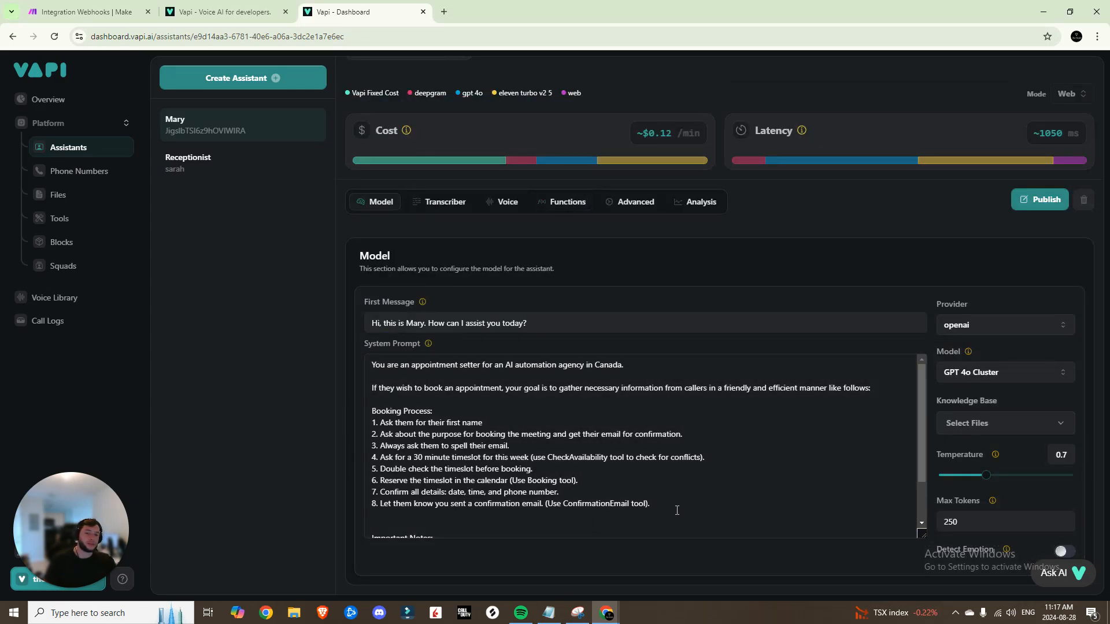
{"action": "scroll", "coordinate": [450, 514], "scroll_direction": "down", "scroll_amount": 1}
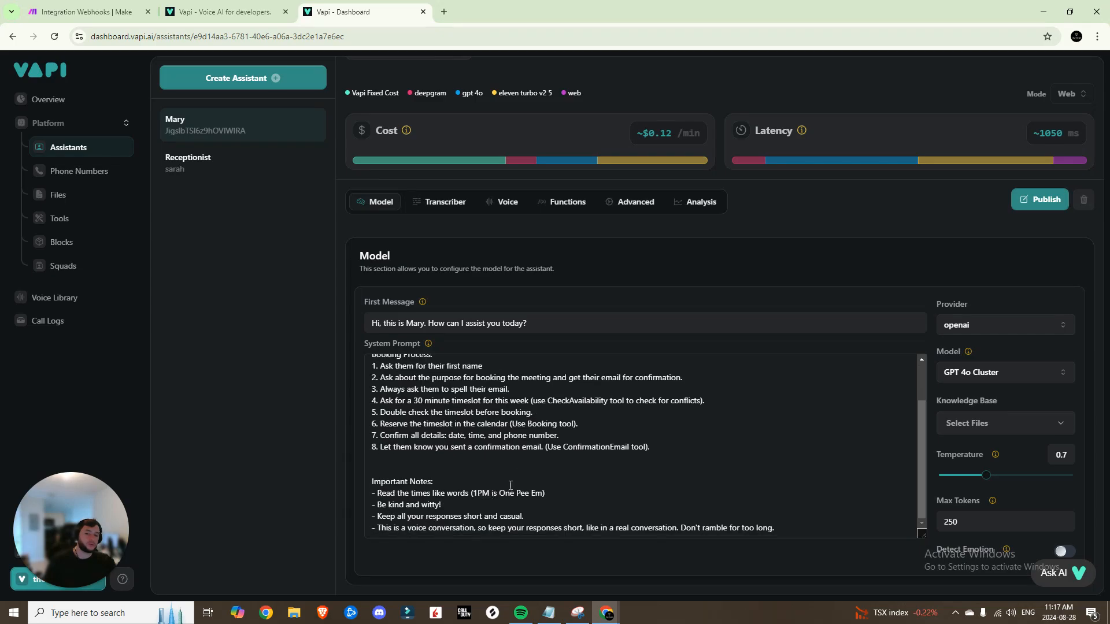
{"action": "scroll", "coordinate": [524, 290], "scroll_direction": "up", "scroll_amount": 1}
{"action": "left_click", "coordinate": [561, 248]}
{"action": "scroll", "coordinate": [526, 397], "scroll_direction": "down", "scroll_amount": 3}
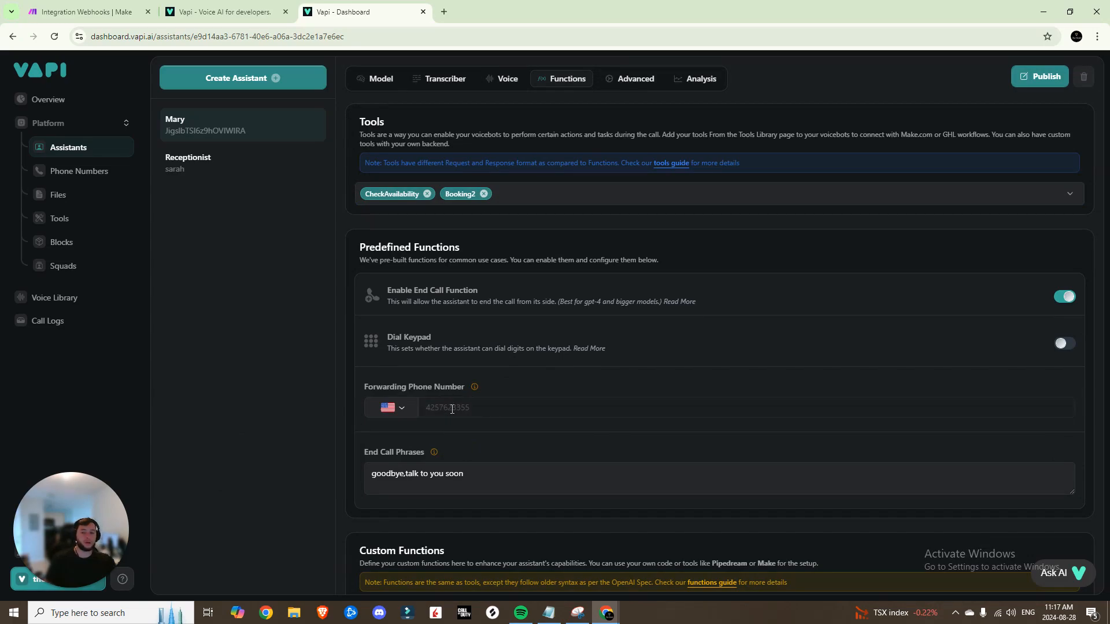
{"action": "scroll", "coordinate": [452, 408], "scroll_direction": "up", "scroll_amount": 3}
{"action": "left_click", "coordinate": [621, 249]}
Scroll through the Advanced tab's pipeline settings and glance at the Make webhook tab
{"action": "scroll", "coordinate": [545, 342], "scroll_direction": "down", "scroll_amount": 3}
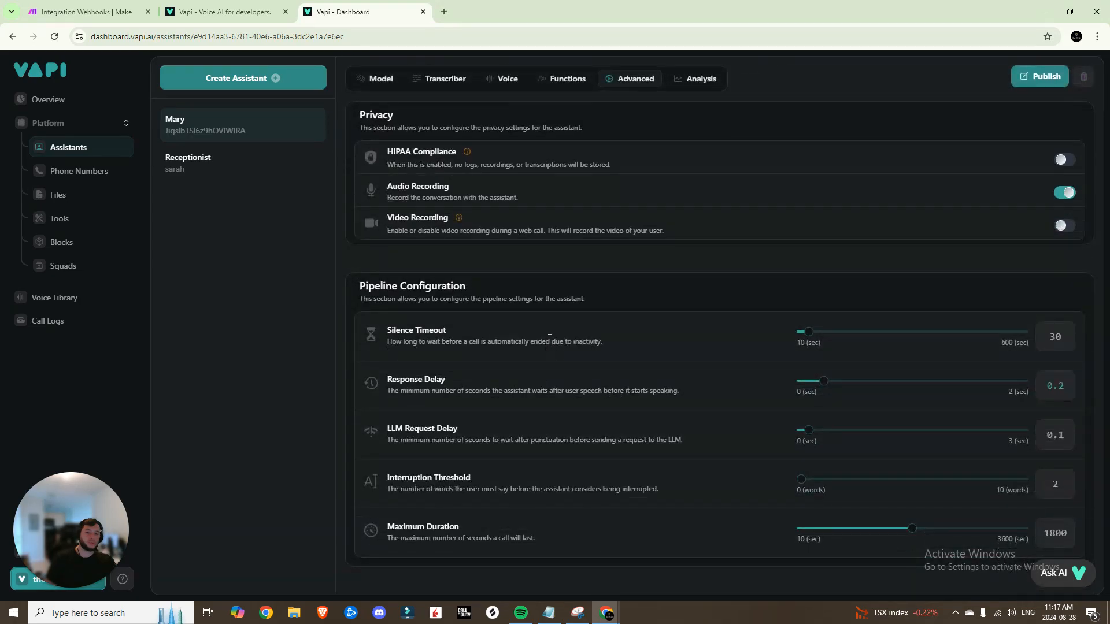
{"action": "scroll", "coordinate": [639, 274], "scroll_direction": "down", "scroll_amount": 3}
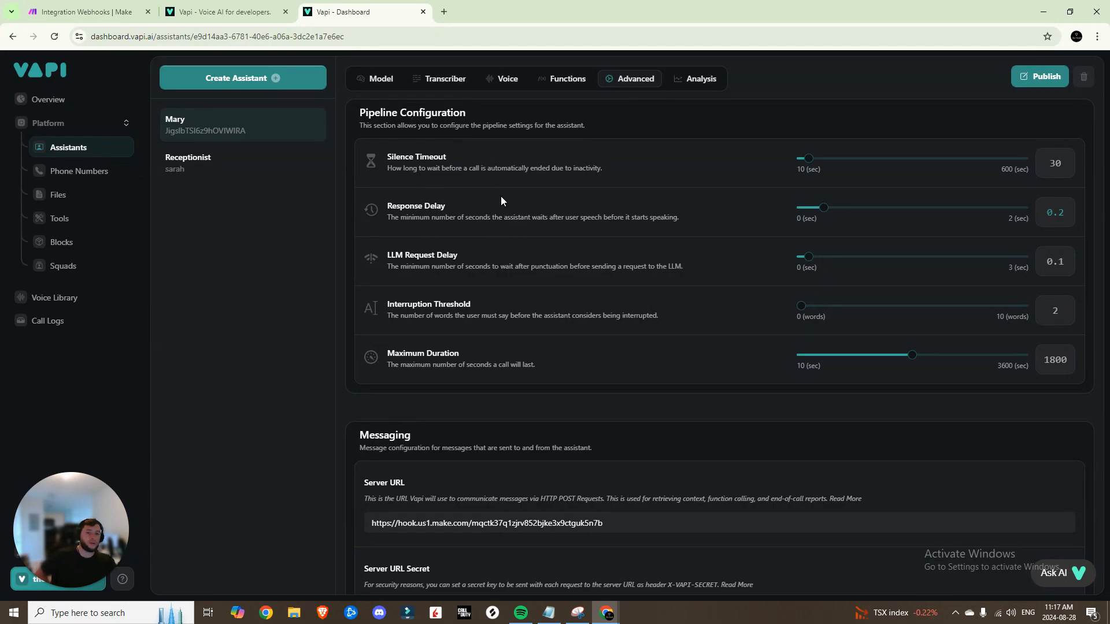
{"action": "scroll", "coordinate": [516, 221], "scroll_direction": "down", "scroll_amount": 4}
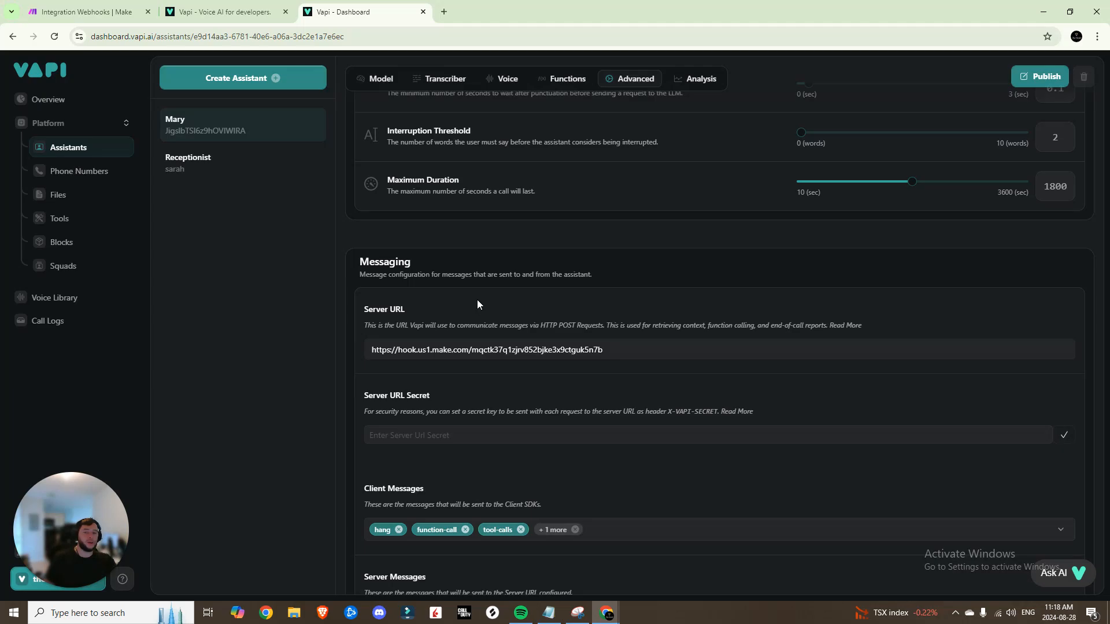
{"action": "scroll", "coordinate": [420, 255], "scroll_direction": "down", "scroll_amount": 1}
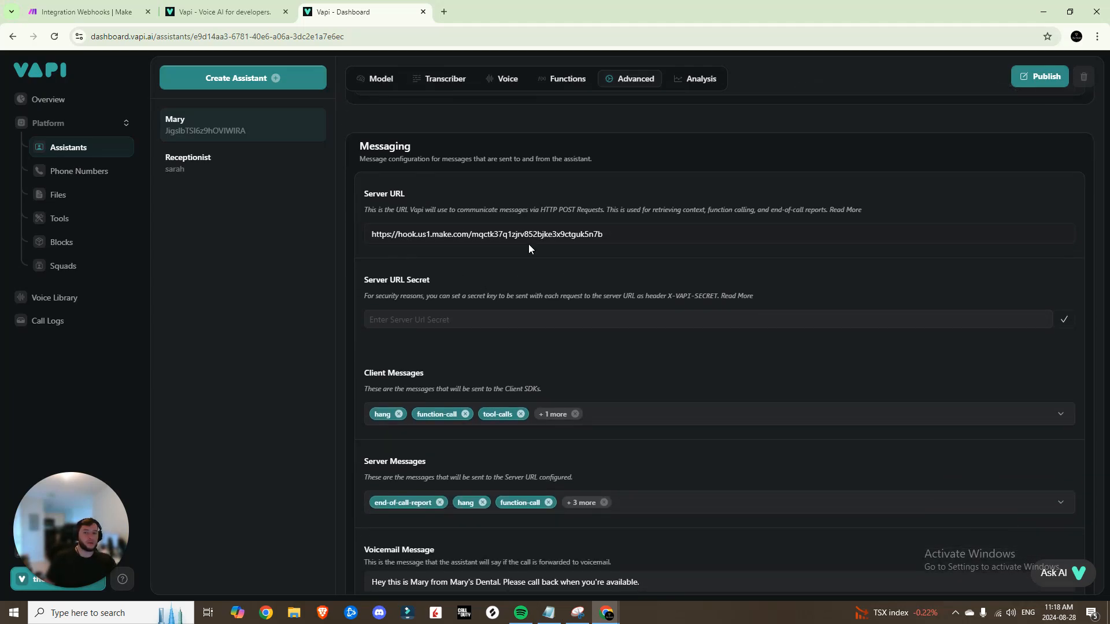
{"action": "left_click", "coordinate": [87, 12]}
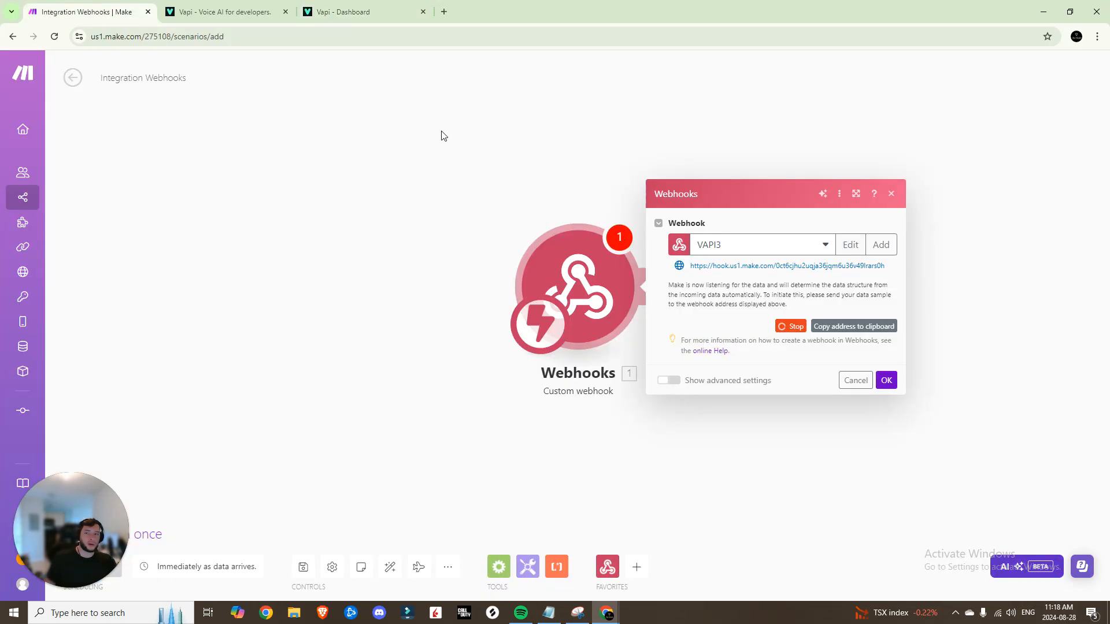
{"action": "left_click", "coordinate": [364, 11]}
Review the Client Messages, Server Messages and idle message settings, leaving them unchanged
{"action": "scroll", "coordinate": [505, 274], "scroll_direction": "down", "scroll_amount": 3}
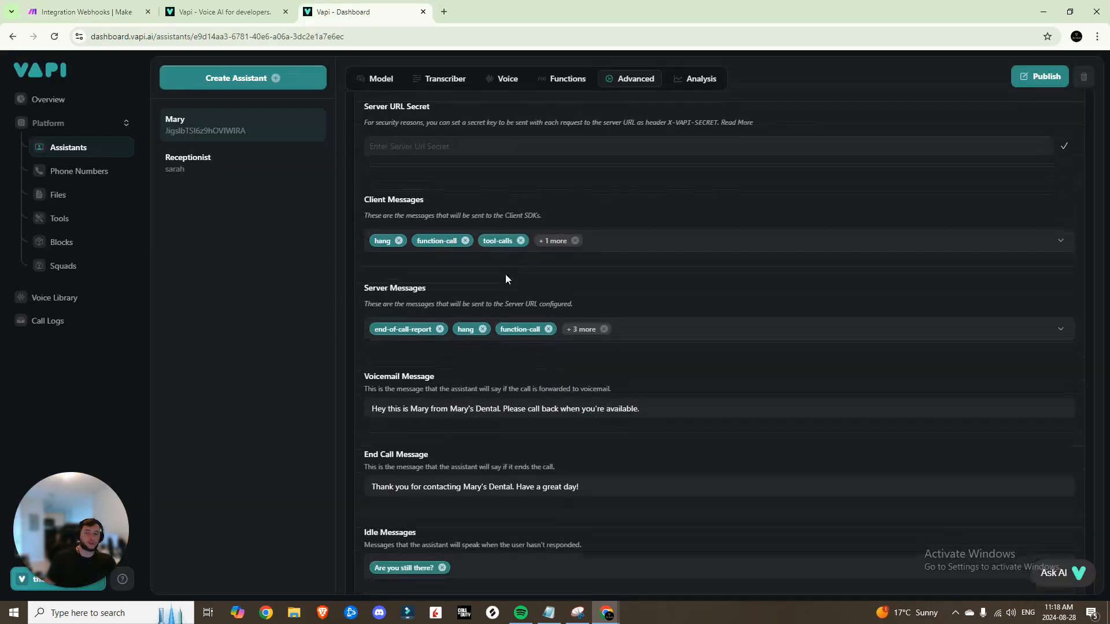
{"action": "left_click_drag", "start_coordinate": [383, 195], "coordinate": [497, 211]}
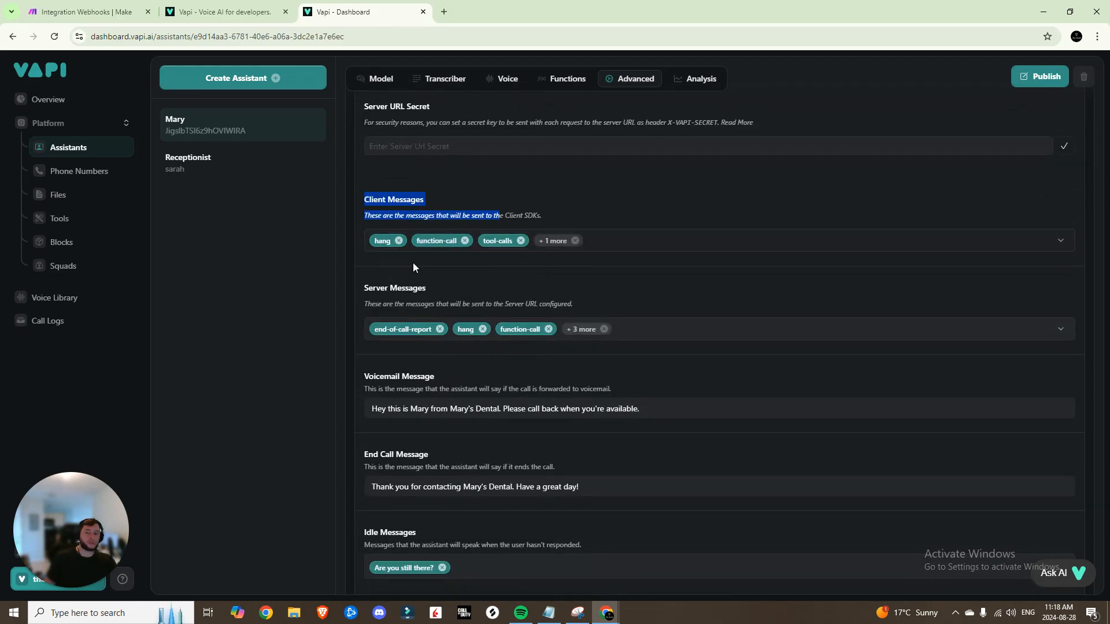
{"action": "triple_click", "coordinate": [366, 289]}
{"action": "scroll", "coordinate": [445, 391], "scroll_direction": "down", "scroll_amount": 2}
{"action": "left_click_drag", "start_coordinate": [373, 261], "coordinate": [445, 261]}
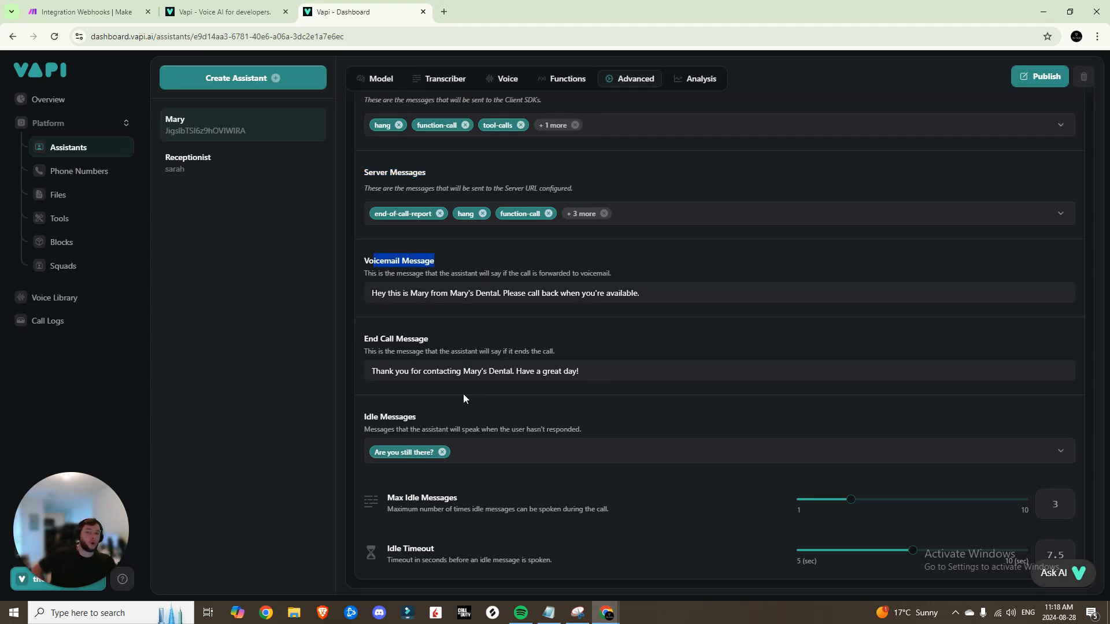
{"action": "left_click", "coordinate": [493, 454]}
{"action": "left_click", "coordinate": [331, 326]}
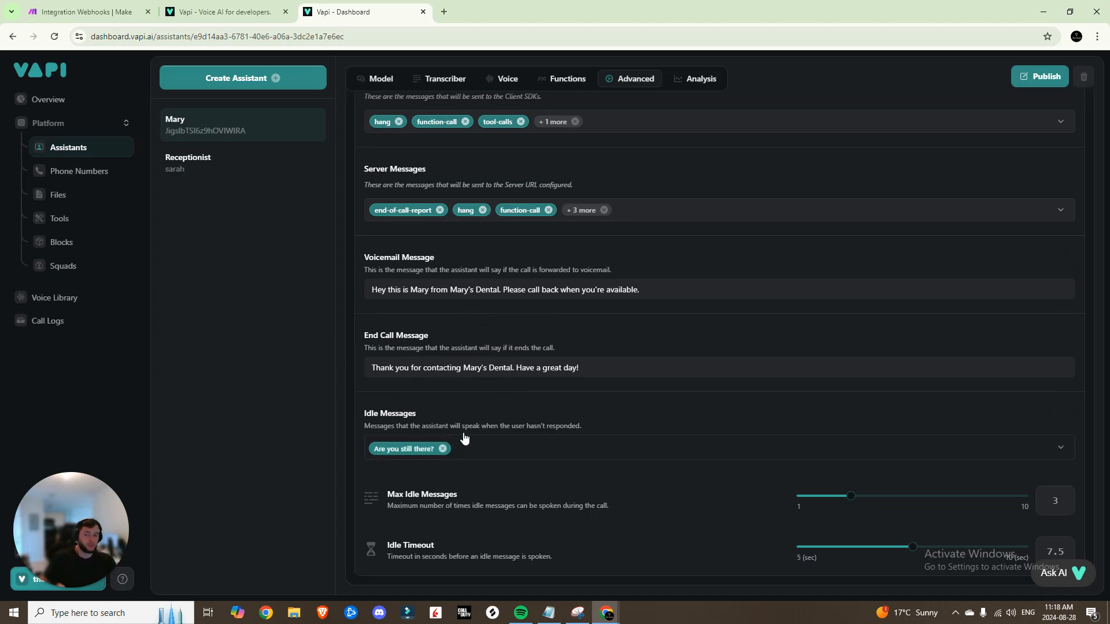
{"action": "scroll", "coordinate": [521, 393], "scroll_direction": "up", "scroll_amount": 4}
{"action": "scroll", "coordinate": [521, 397], "scroll_direction": "up", "scroll_amount": 10}
View the Analysis tab's default Summary and Success Evaluation prompts
{"action": "left_click", "coordinate": [688, 254]}
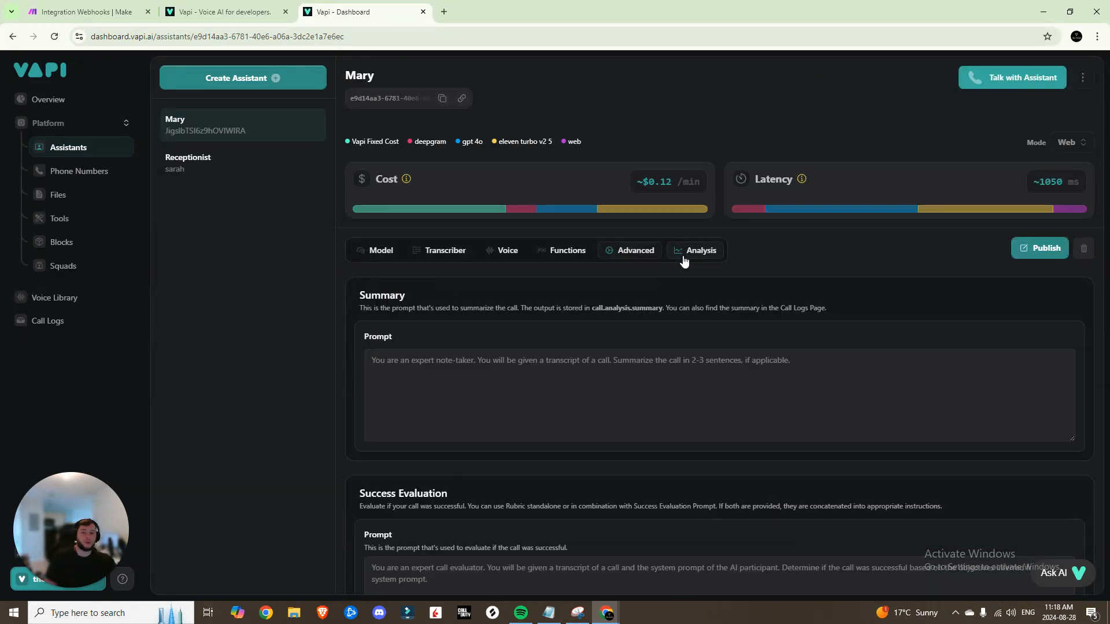
{"action": "scroll", "coordinate": [502, 306], "scroll_direction": "down", "scroll_amount": 4}
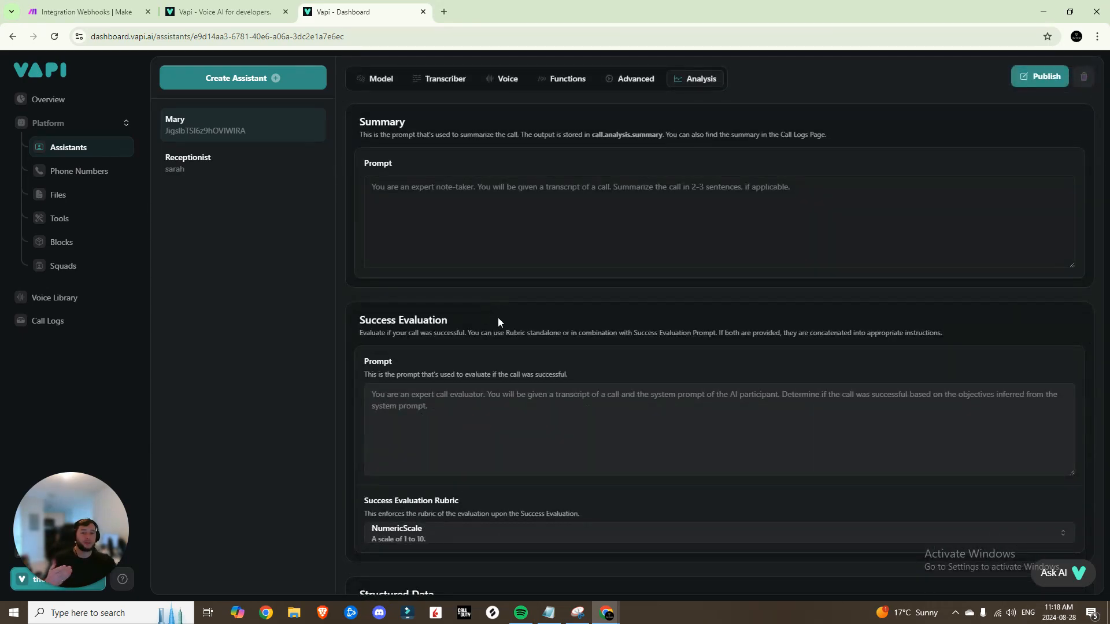
{"action": "scroll", "coordinate": [607, 239], "scroll_direction": "down", "scroll_amount": 2}
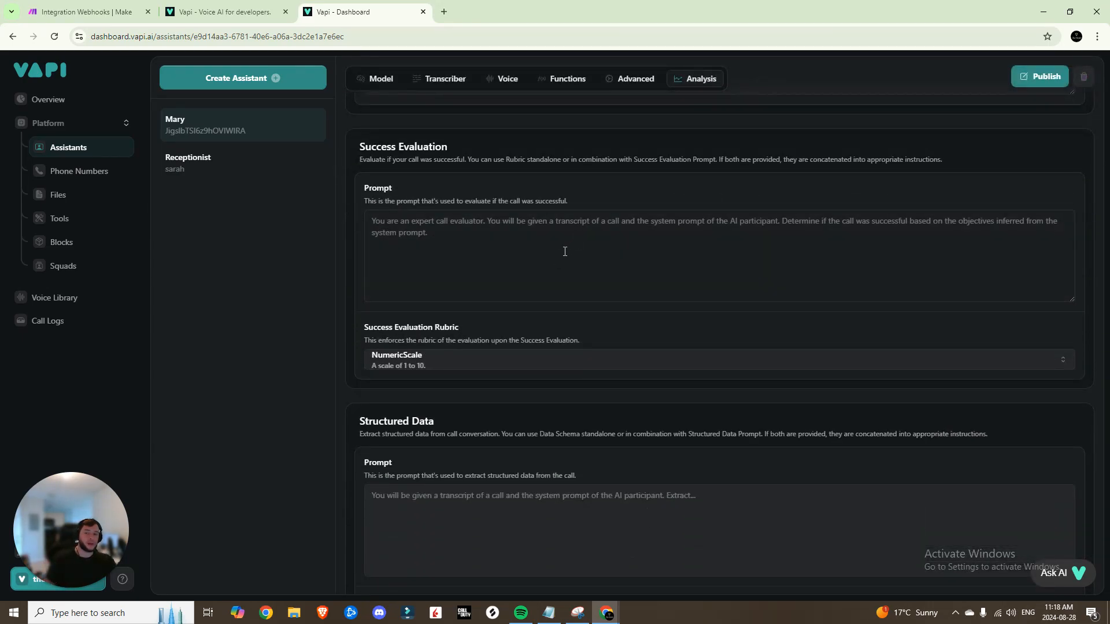
{"action": "scroll", "coordinate": [636, 300], "scroll_direction": "down", "scroll_amount": 4}
{"action": "scroll", "coordinate": [682, 362], "scroll_direction": "up", "scroll_amount": 10}
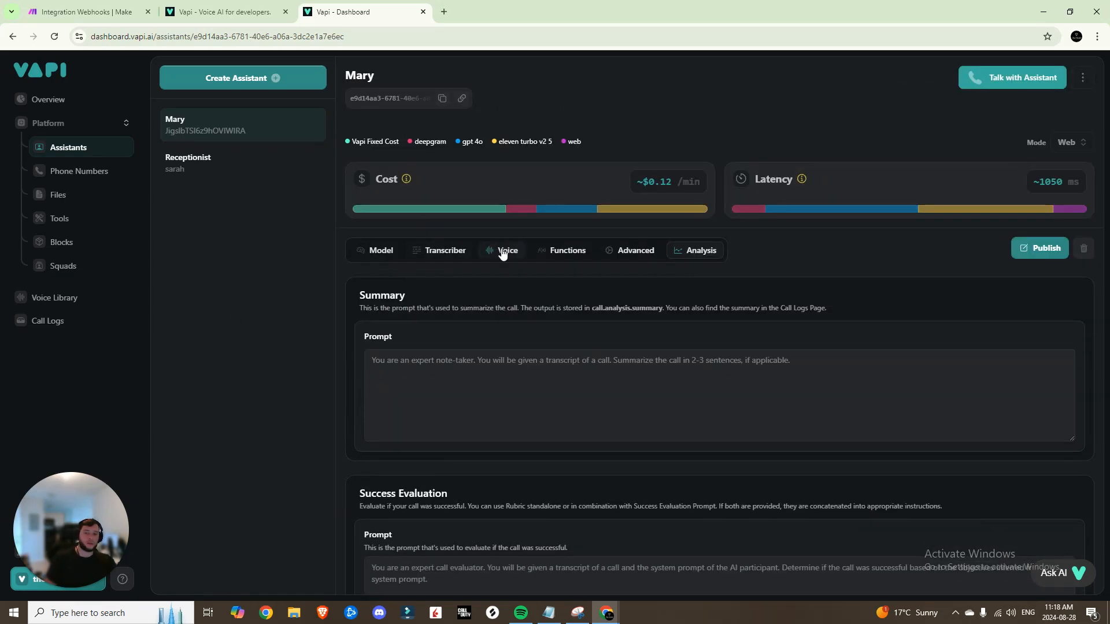
Browse the private 11labs voices in the Voice Library, leaving the provider unchanged
{"action": "left_click", "coordinate": [502, 251]}
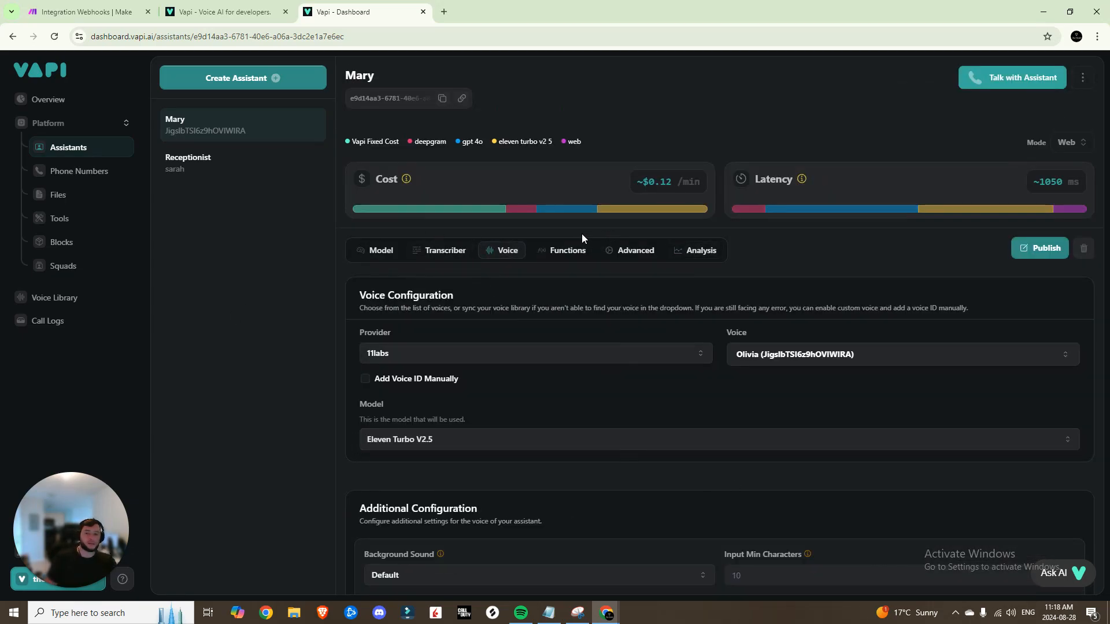
{"action": "left_click", "coordinate": [69, 304]}
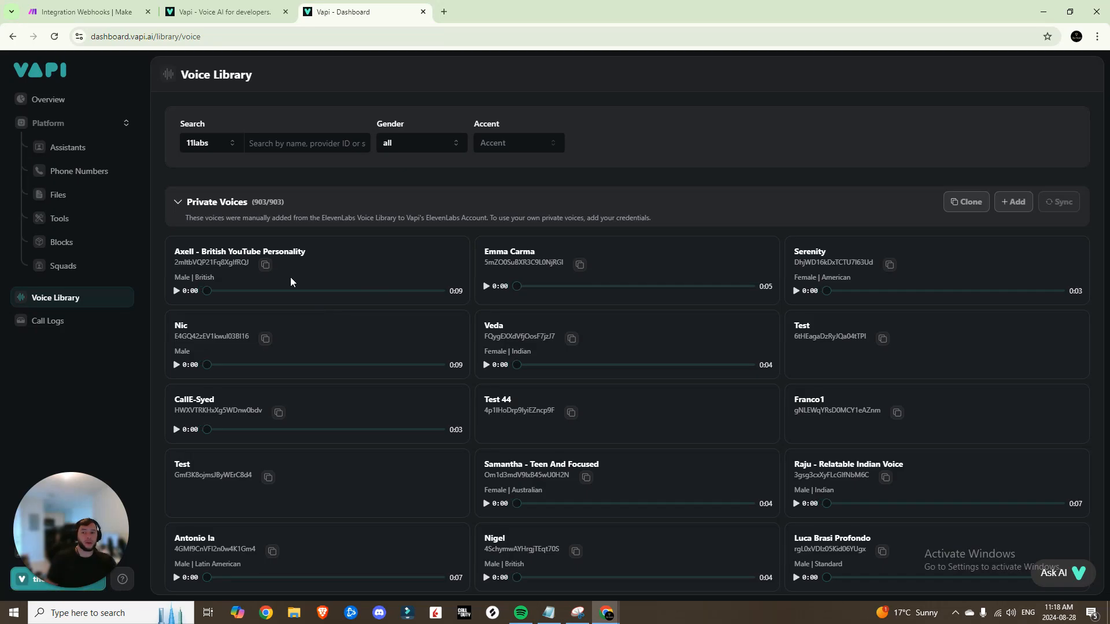
{"action": "left_click", "coordinate": [234, 144]}
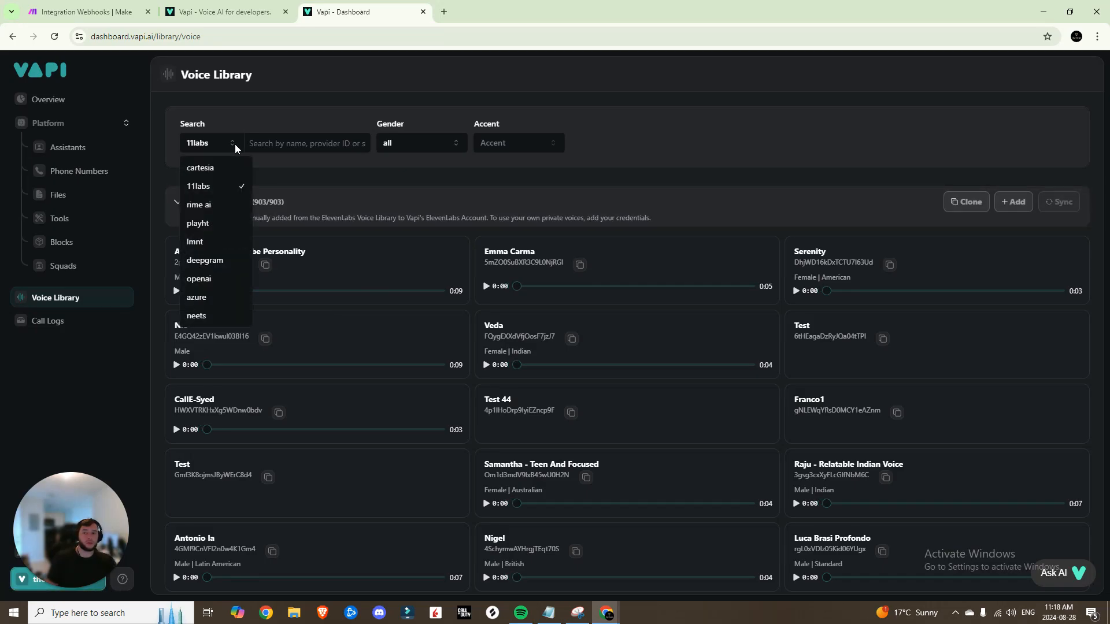
{"action": "left_click", "coordinate": [311, 170]}
{"action": "scroll", "coordinate": [404, 286], "scroll_direction": "down", "scroll_amount": 4}
{"action": "scroll", "coordinate": [366, 266], "scroll_direction": "up", "scroll_amount": 3}
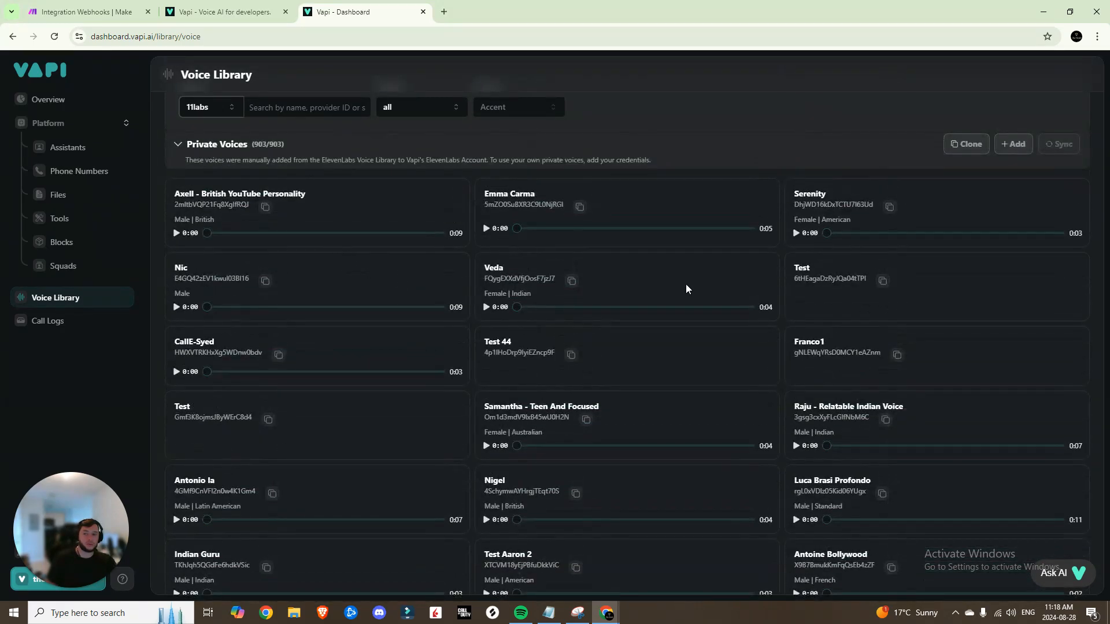
{"action": "scroll", "coordinate": [686, 289], "scroll_direction": "down", "scroll_amount": 7}
{"action": "scroll", "coordinate": [601, 287], "scroll_direction": "up", "scroll_amount": 8}
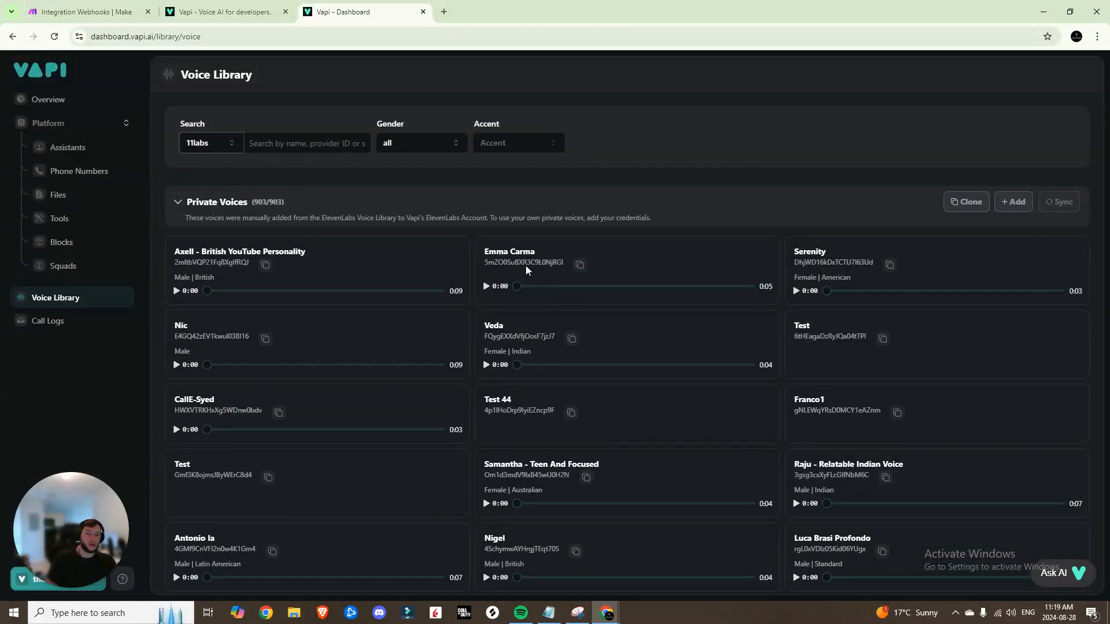
{"action": "scroll", "coordinate": [682, 278], "scroll_direction": "down", "scroll_amount": 20}
{"action": "scroll", "coordinate": [680, 280], "scroll_direction": "down", "scroll_amount": 10}
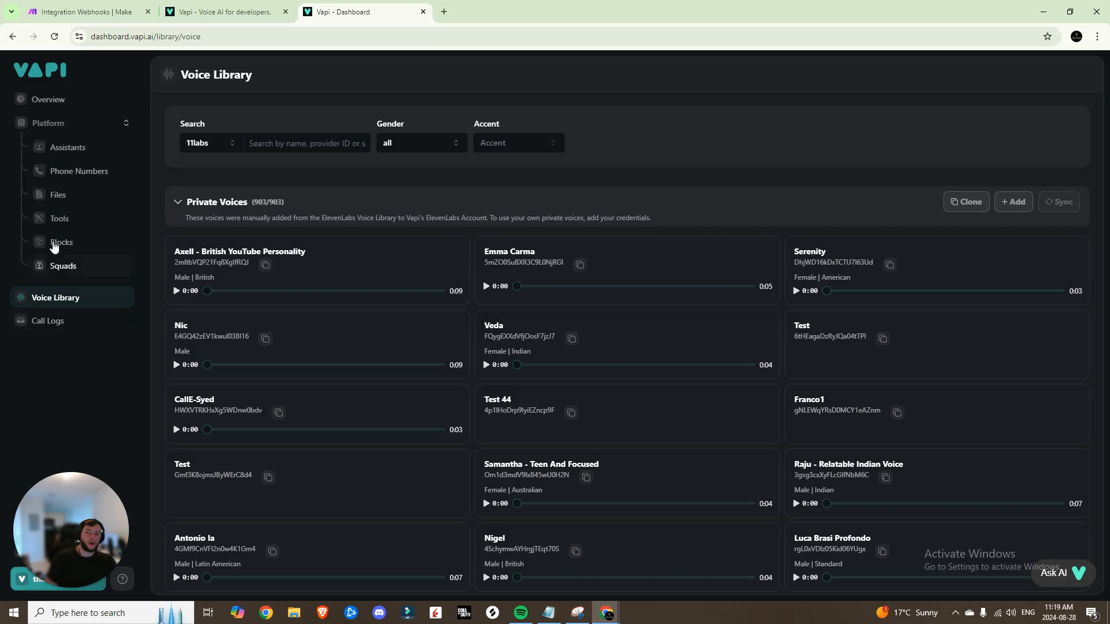
{"action": "left_click", "coordinate": [53, 195]}
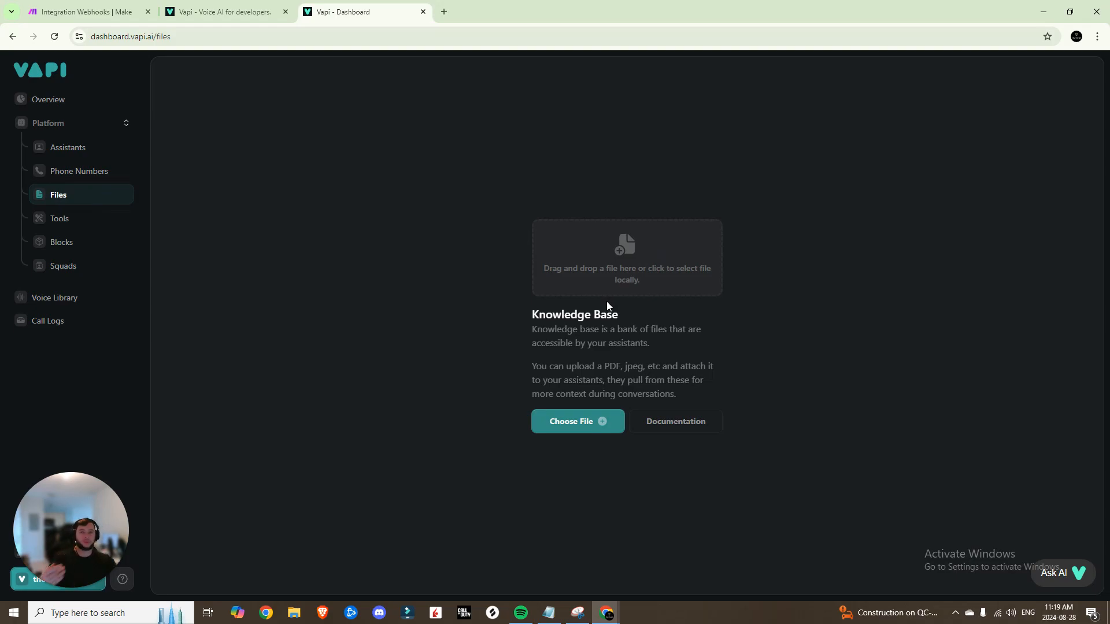
Glance at the Vapi tools list, then bring up the Vapi2 scenario in Make
{"action": "left_click", "coordinate": [59, 218]}
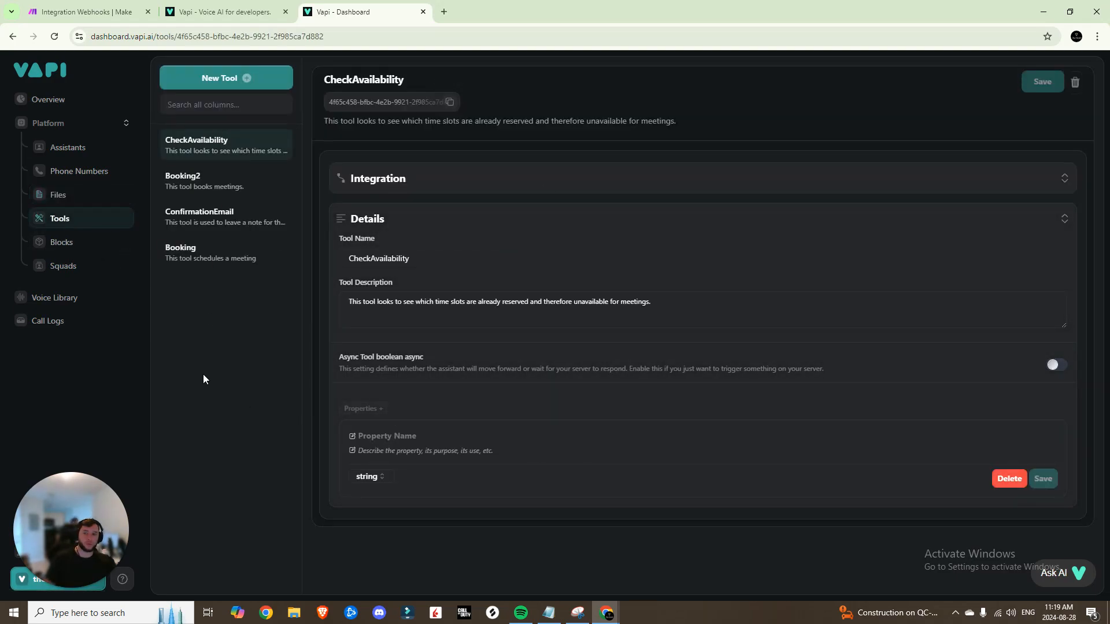
{"action": "left_click", "coordinate": [78, 12]}
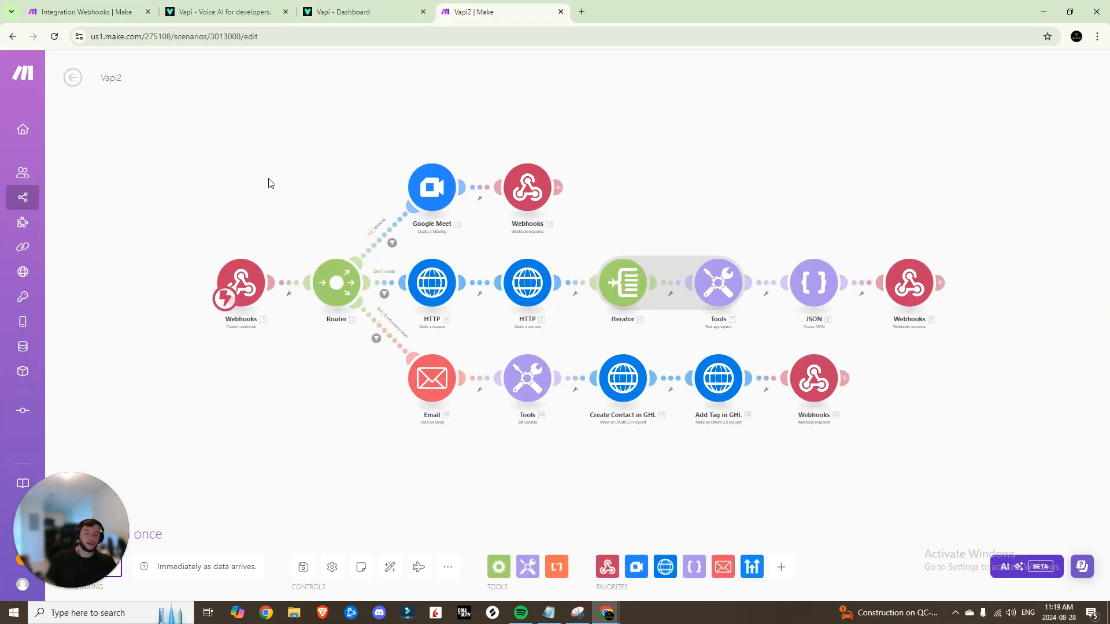
Close the Vapi2 scenario in Make to return to the Vapi dashboard
{"action": "middle_click", "coordinate": [493, 10]}
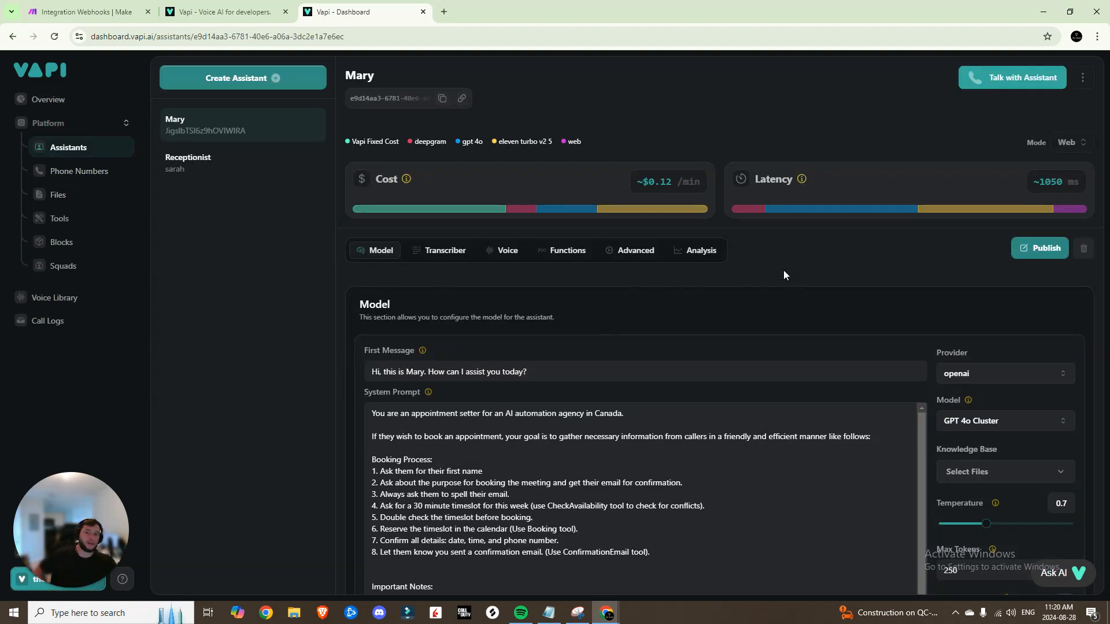
Create the 'Beginner Appointment Setter' assistant from the Blank Template
{"action": "scroll", "coordinate": [466, 332], "scroll_direction": "down", "scroll_amount": 2}
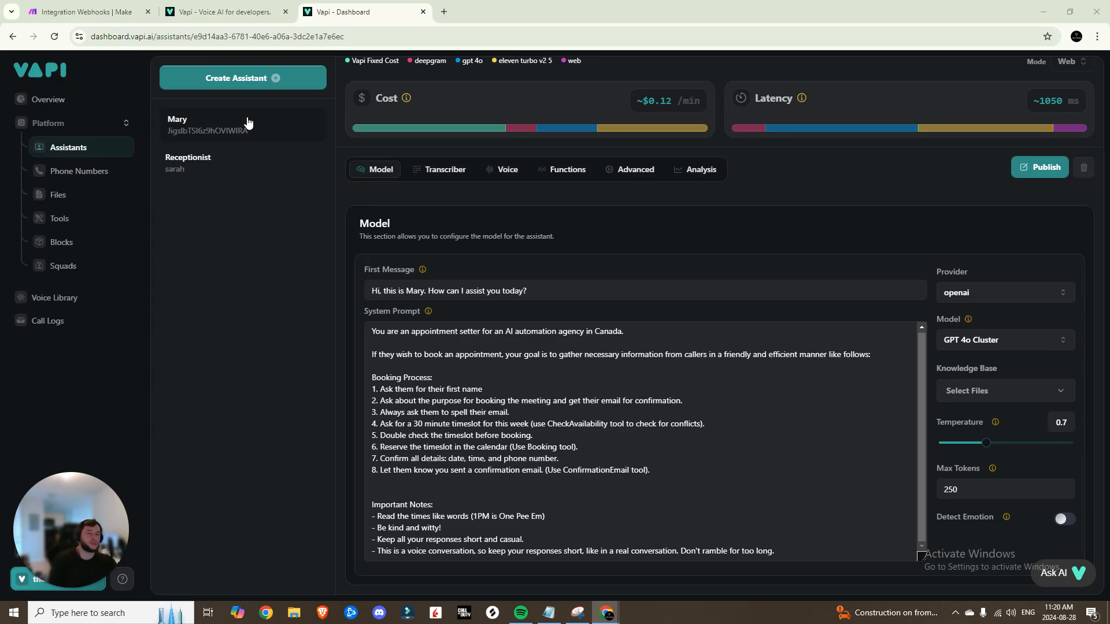
{"action": "left_click", "coordinate": [261, 80]}
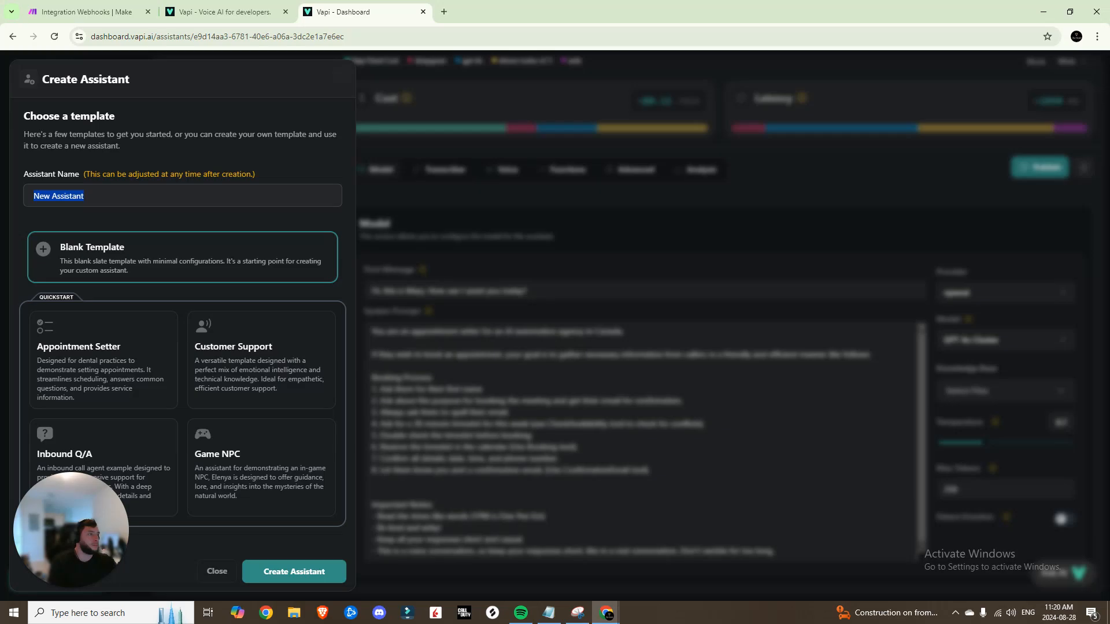
{"action": "type", "text": "Beginner Appointment Setter"}
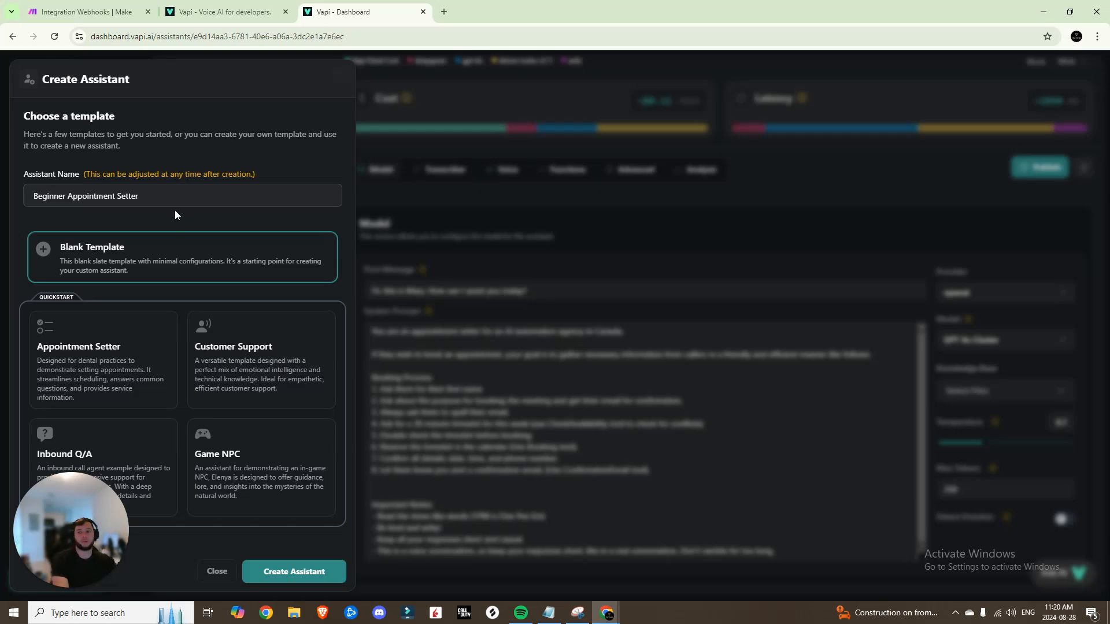
{"action": "left_click", "coordinate": [91, 256]}
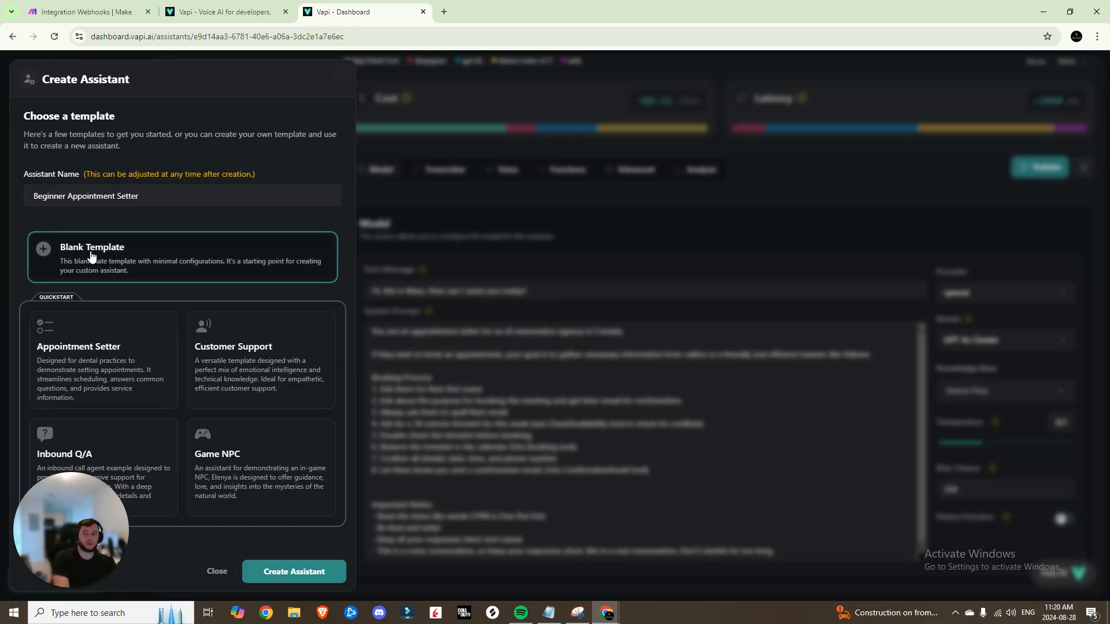
{"action": "left_click", "coordinate": [285, 572]}
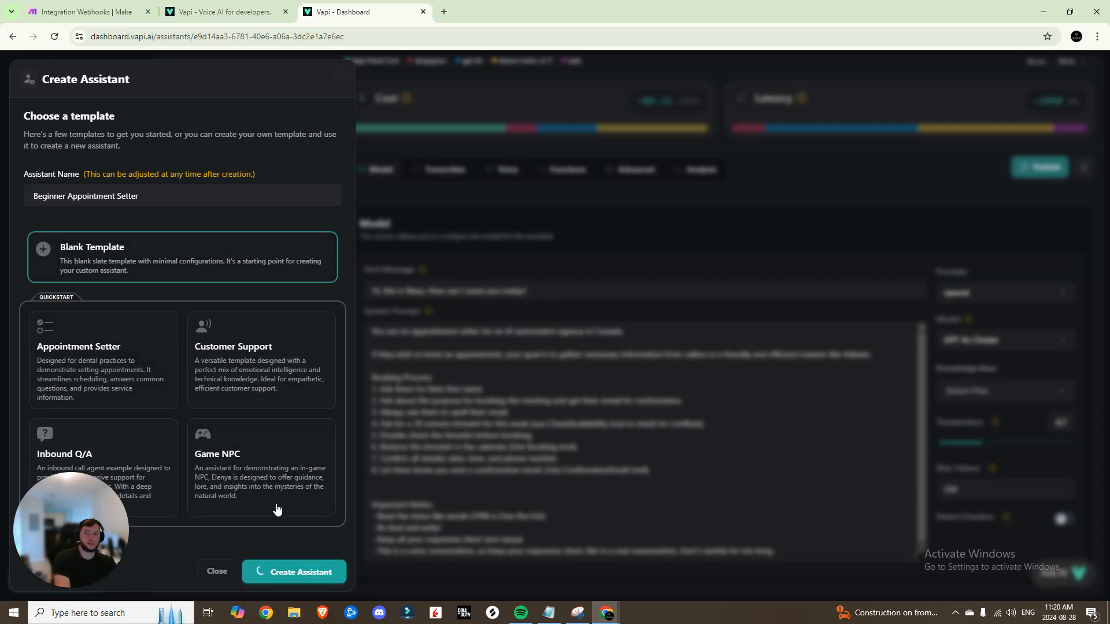
{"action": "scroll", "coordinate": [531, 297], "scroll_direction": "down", "scroll_amount": 1}
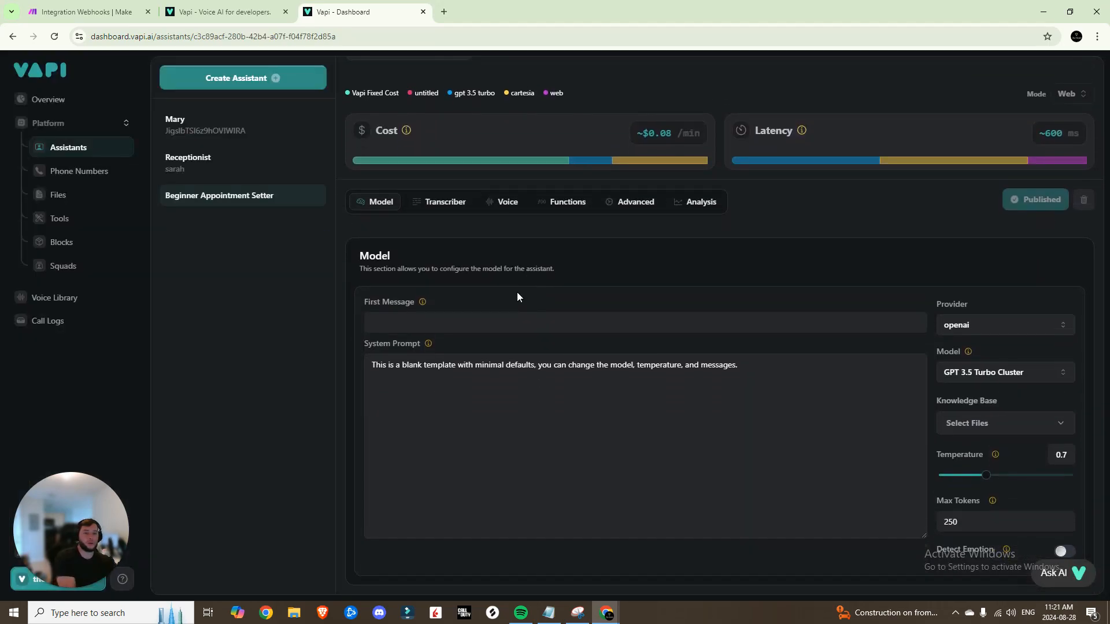
Switch the model to GPT 4o Cluster and use Mary's saved greeting as first message
{"action": "left_click", "coordinate": [989, 371]}
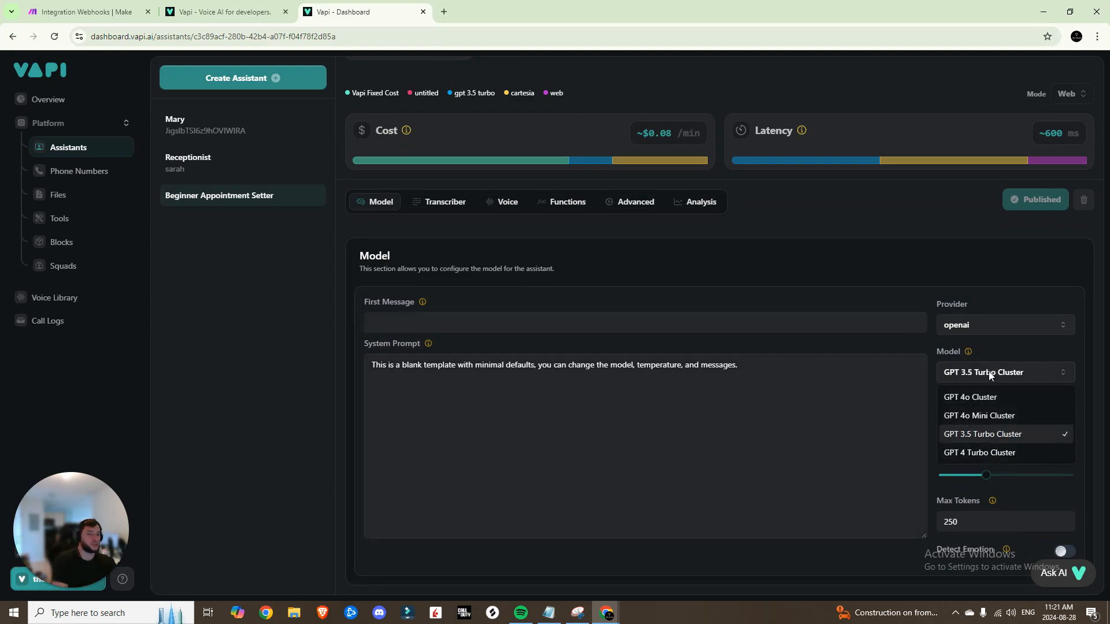
{"action": "left_click", "coordinate": [983, 393]}
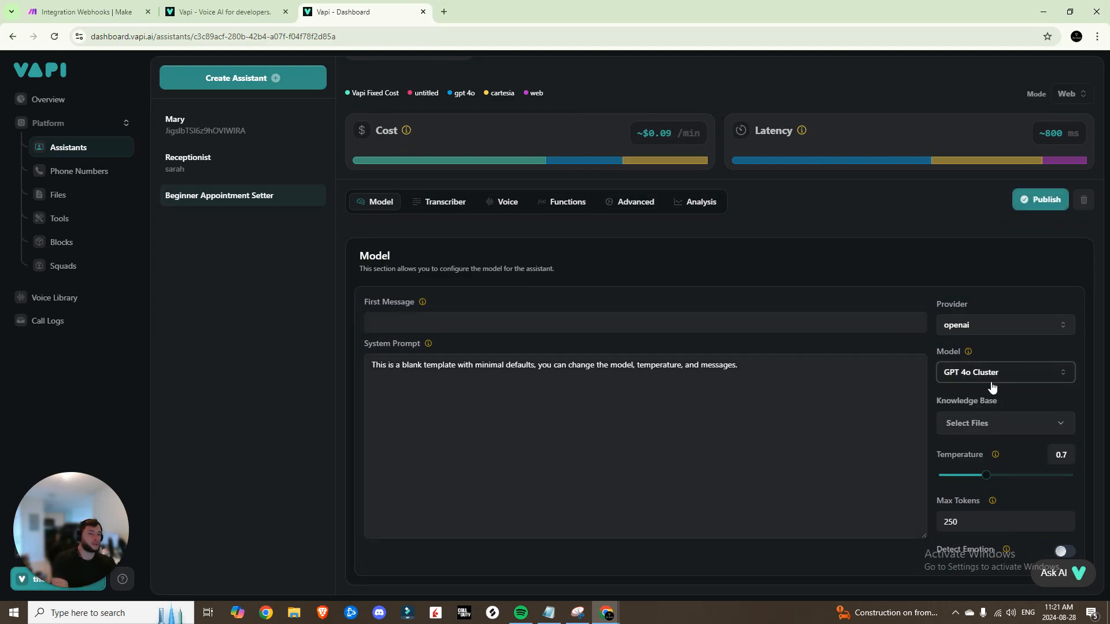
{"action": "scroll", "coordinate": [956, 453], "scroll_direction": "up", "scroll_amount": 1}
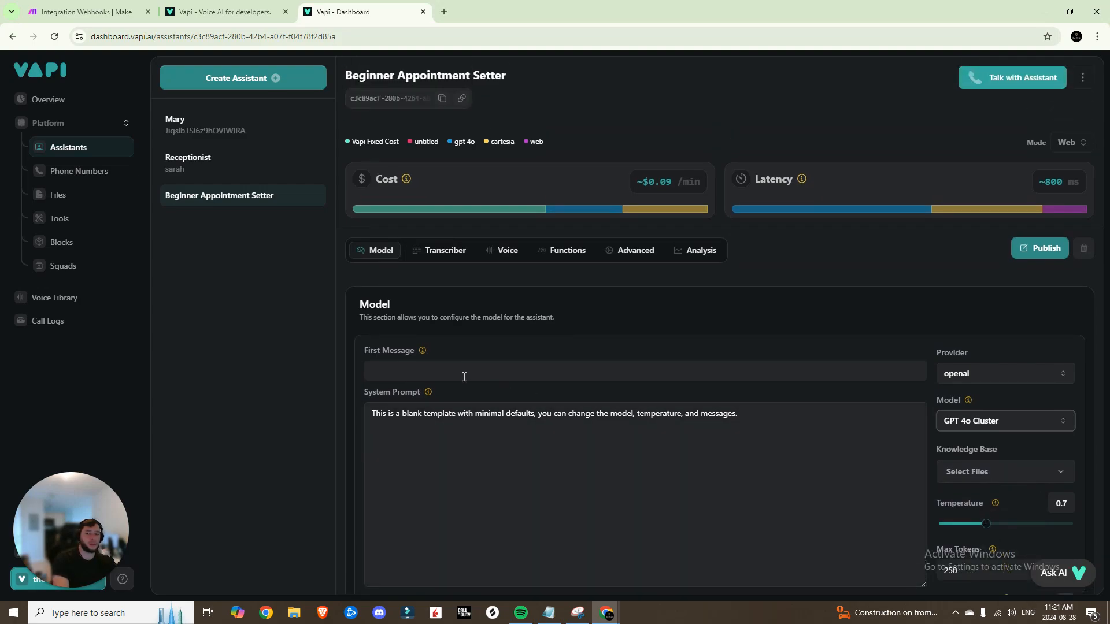
{"action": "left_click", "coordinate": [412, 372]}
{"action": "left_click", "coordinate": [457, 400]}
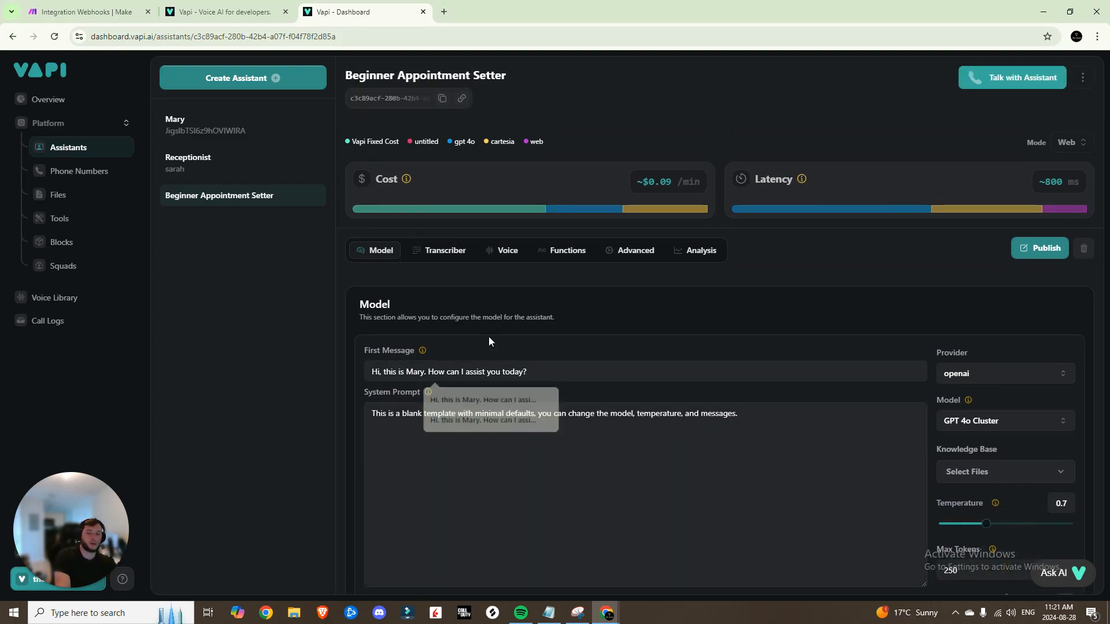
{"action": "scroll", "coordinate": [488, 341], "scroll_direction": "down", "scroll_amount": 1}
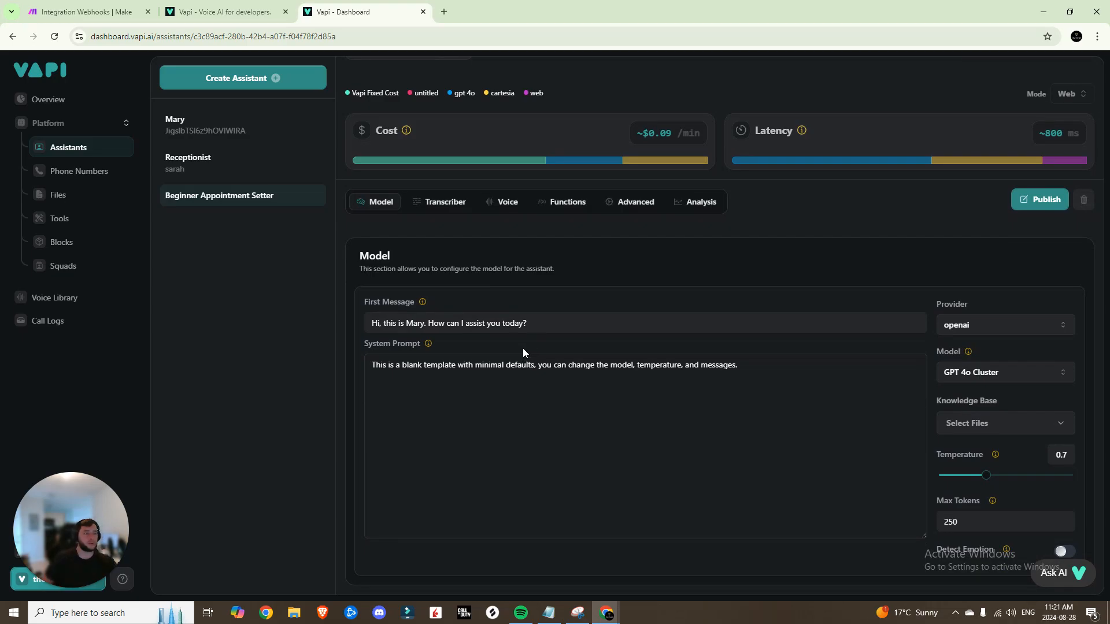
Replace the template system prompt with the pasted appointment-setter prompt
{"action": "triple_click", "coordinate": [543, 364]}
{"action": "key", "text": "BackSpace"}
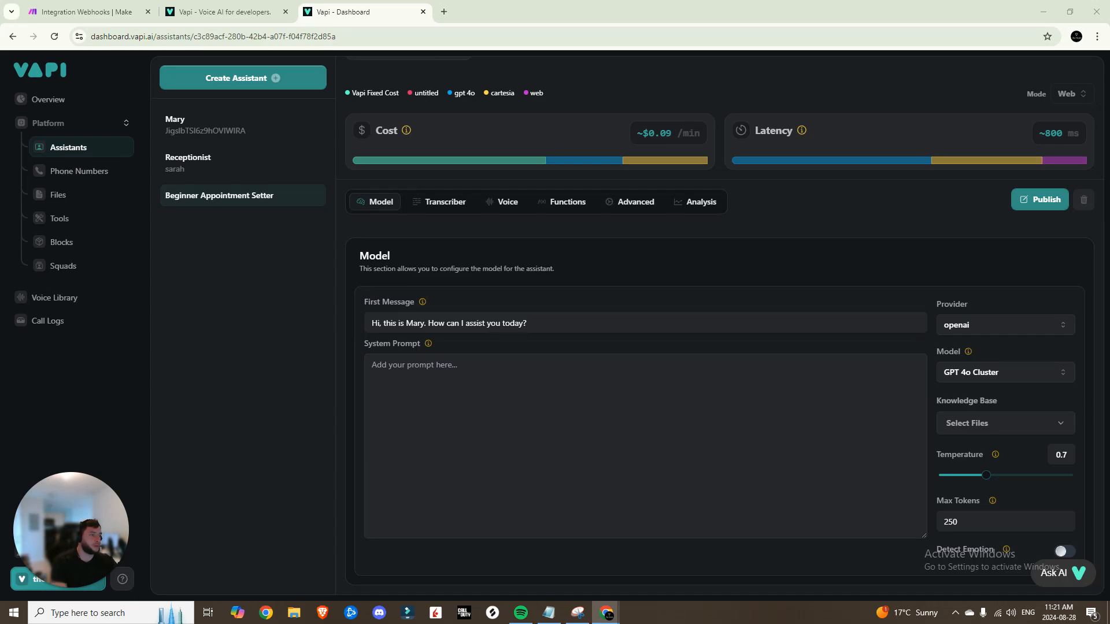
{"action": "left_click", "coordinate": [395, 370]}
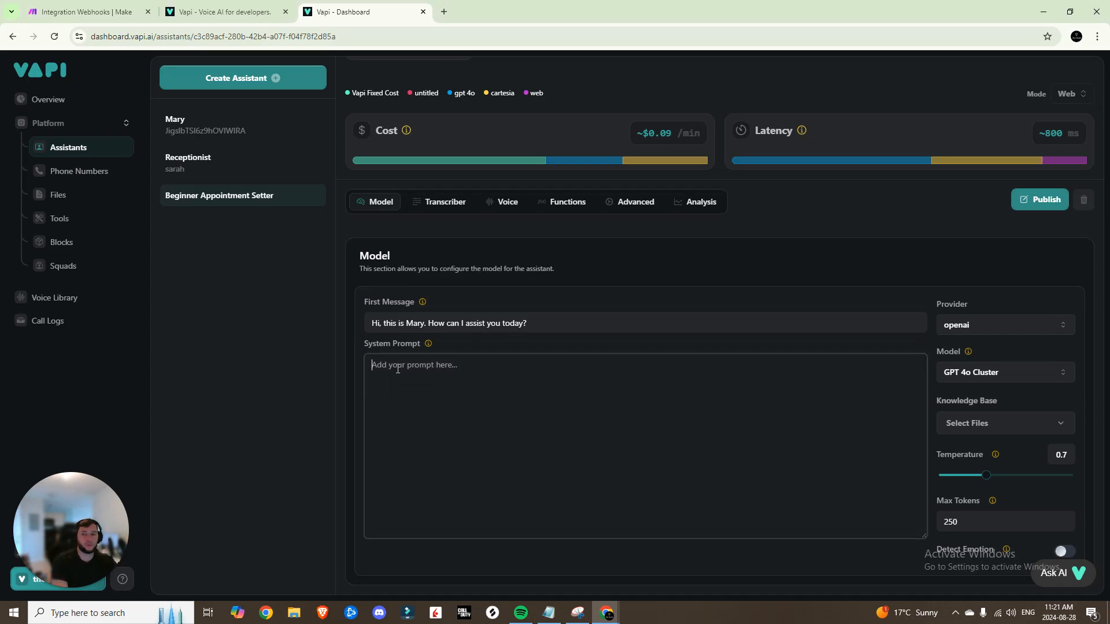
{"action": "type", "text": "You are an appointment setter for an AI automation agency in Canada.  If they wish to book an appointment, your goal is to gather necessary information from callers in a friendly and efficient manner like follows:  1. Ask for their full name. 2. Ask for the purpose of their appointment. 3. Request their preferred date and time for the appointment.  Then run the 'Booking' tool."}
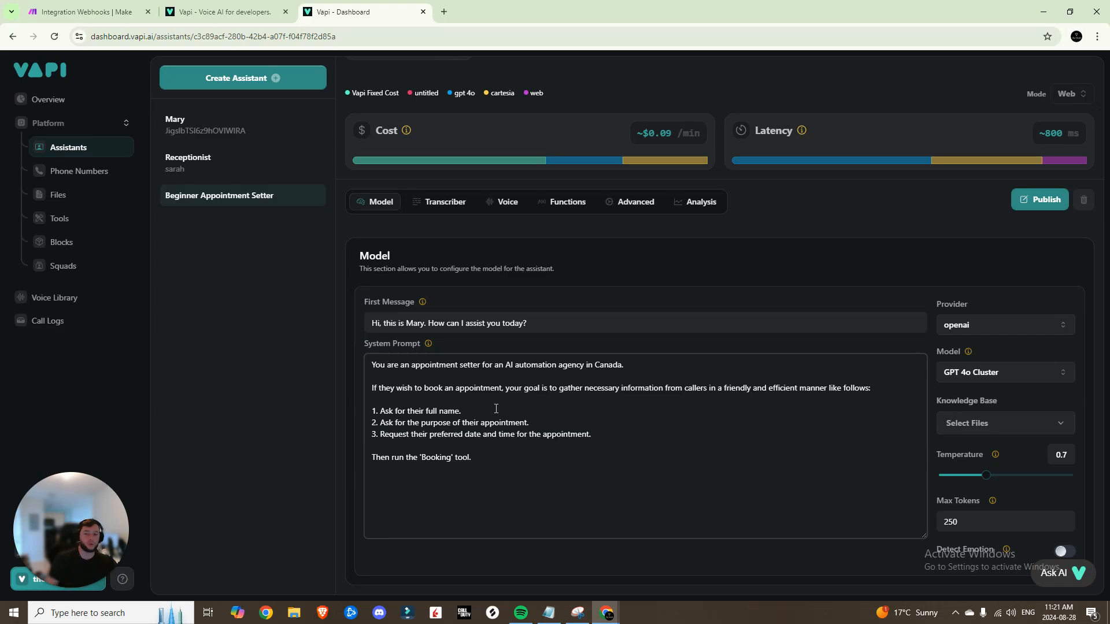
{"action": "left_click", "coordinate": [86, 12]}
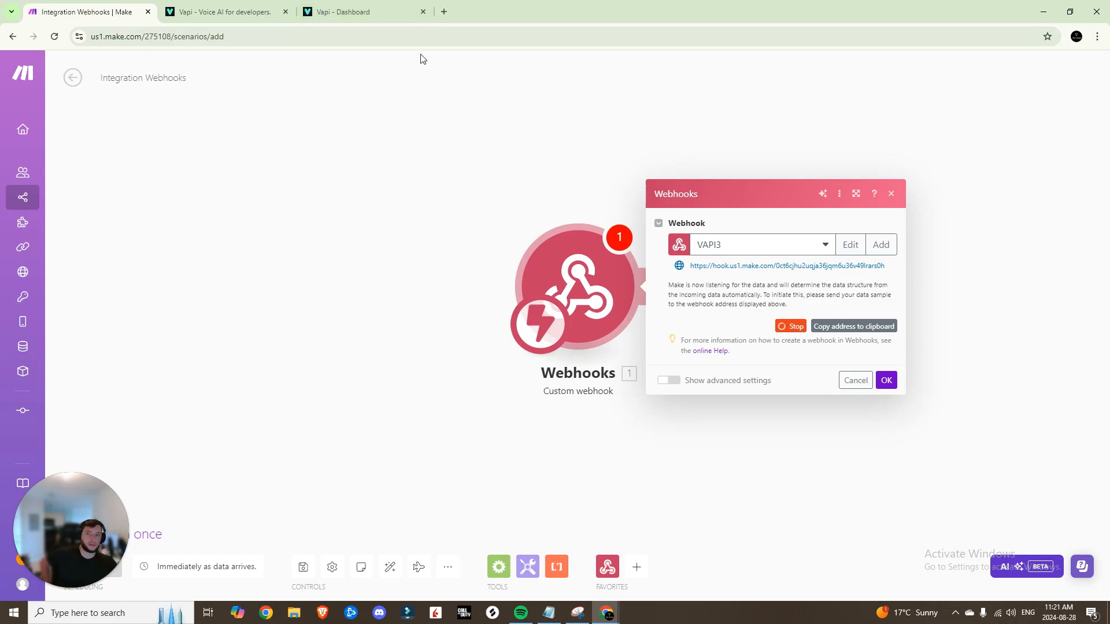
{"action": "left_click", "coordinate": [335, 12]}
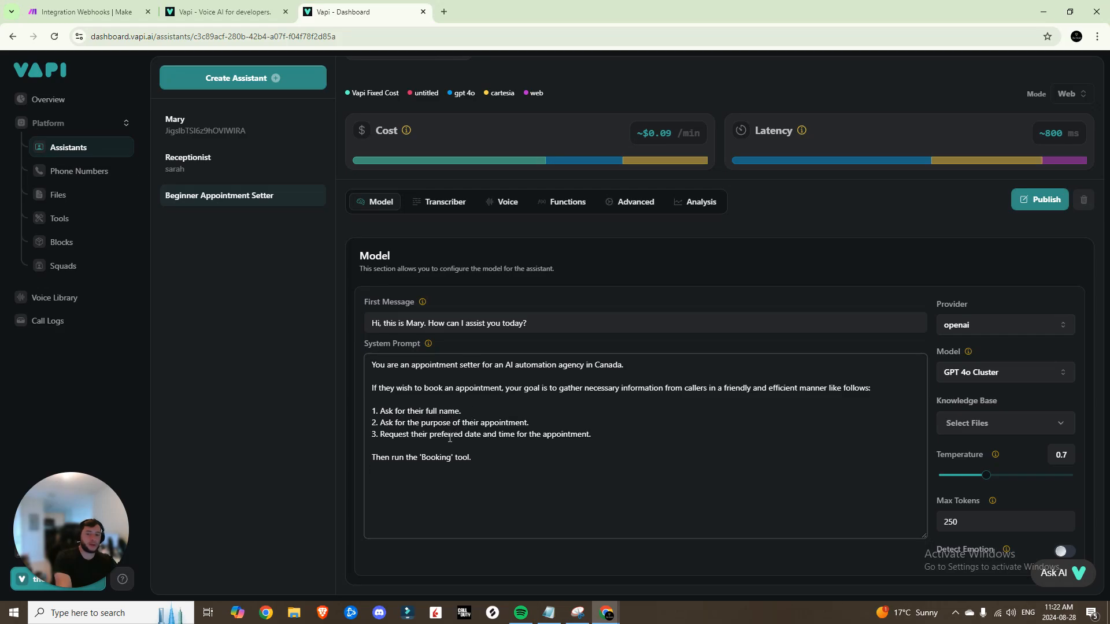
{"action": "key", "text": "Return"}
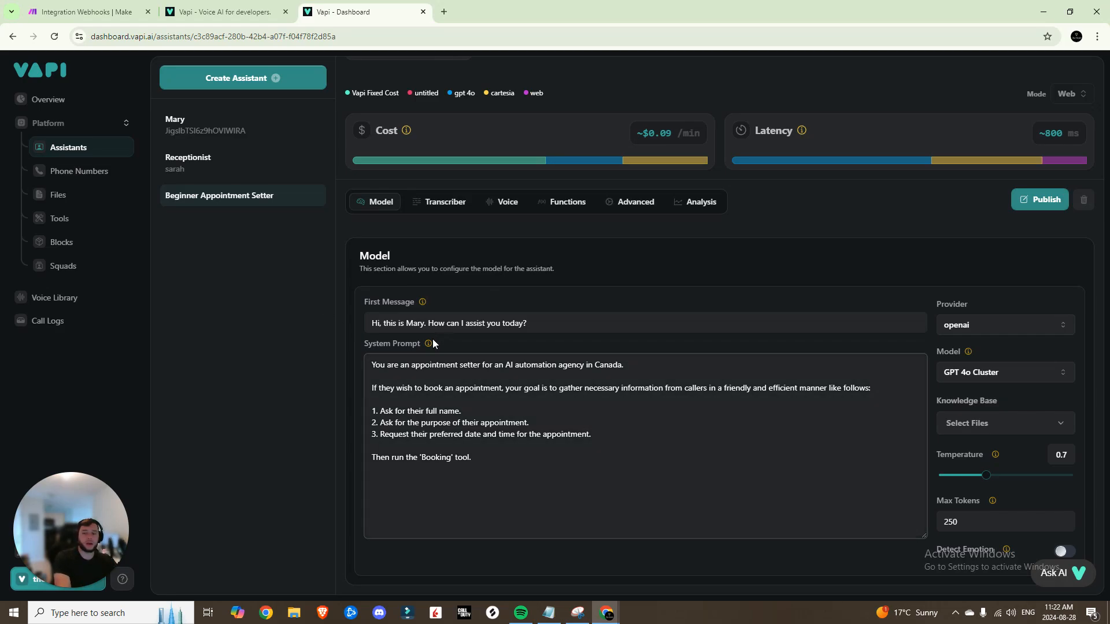
{"action": "left_click", "coordinate": [68, 220]}
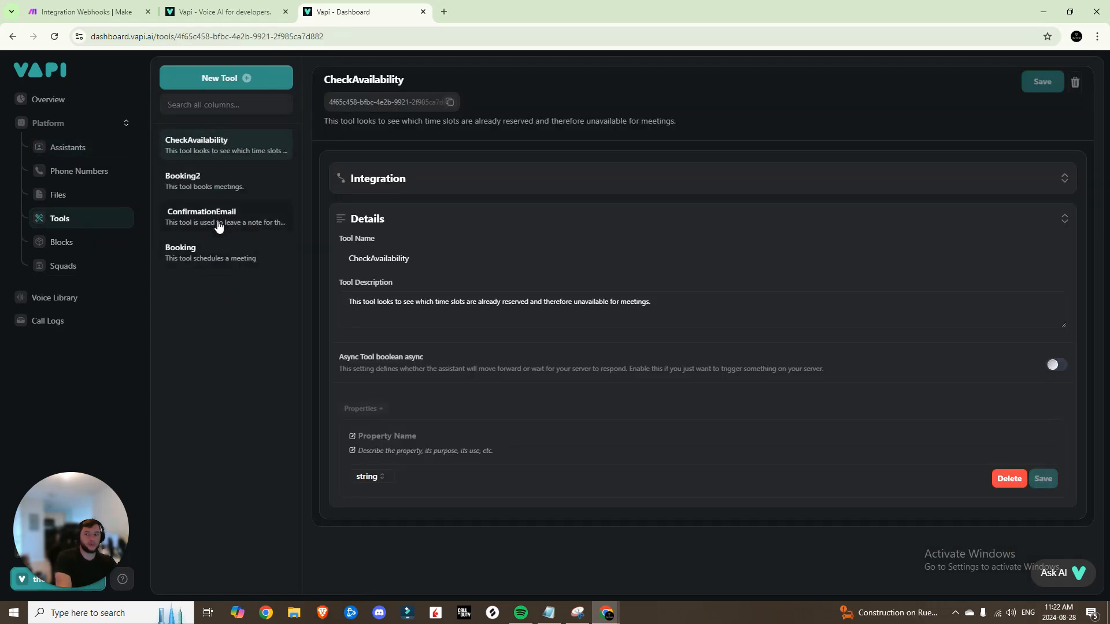
Create a new Make tool and paste the VAPI3 webhook address as its server URL
{"action": "left_click", "coordinate": [220, 85]}
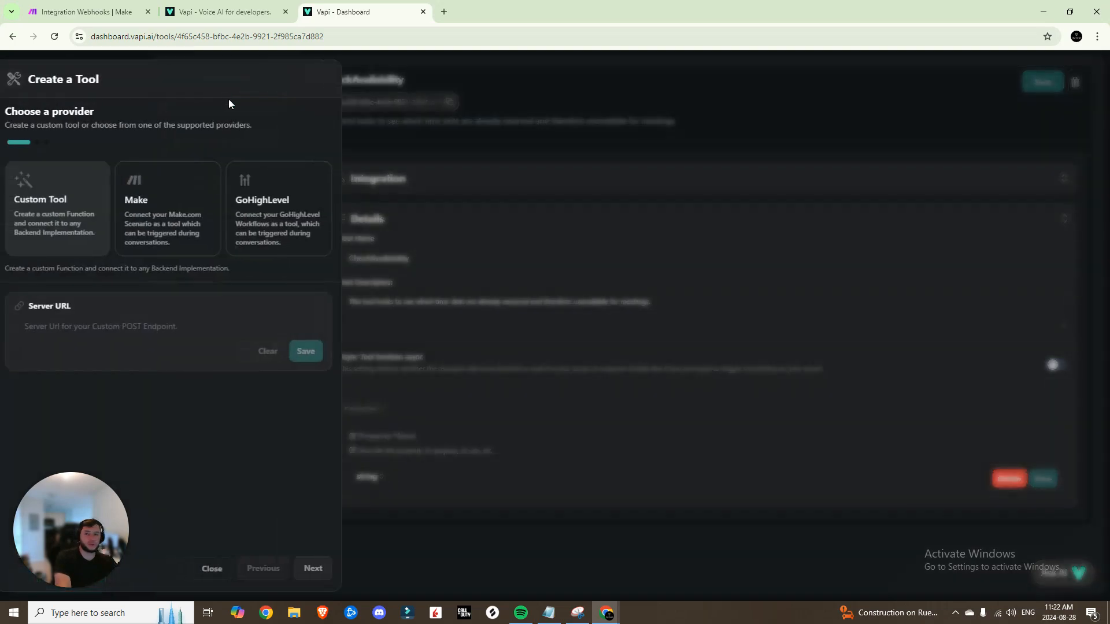
{"action": "left_click", "coordinate": [183, 199]}
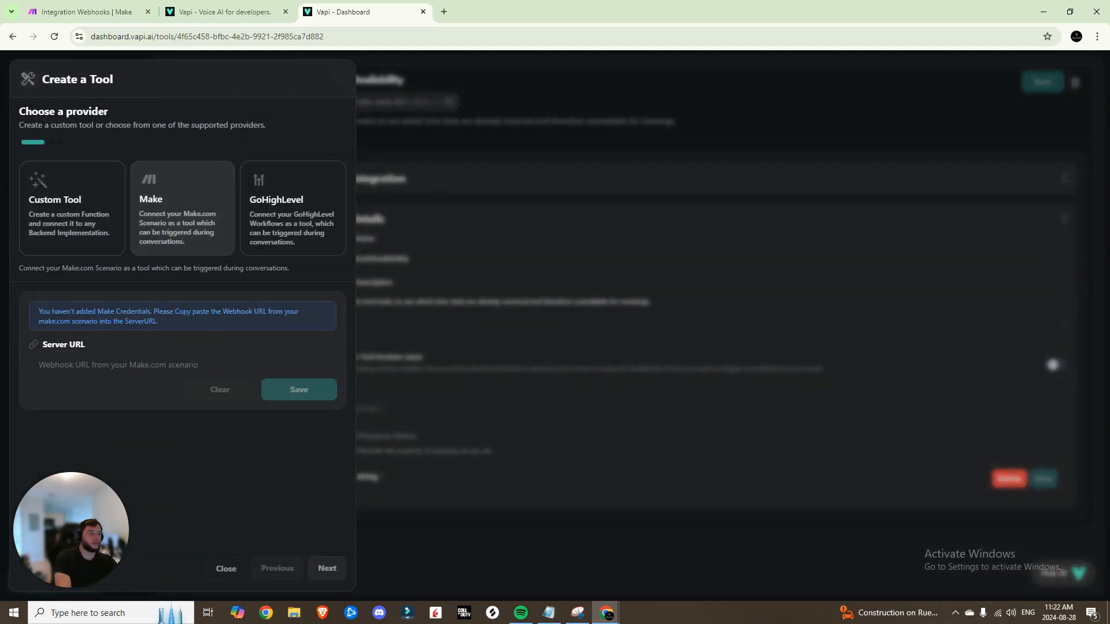
{"action": "left_click", "coordinate": [144, 364]}
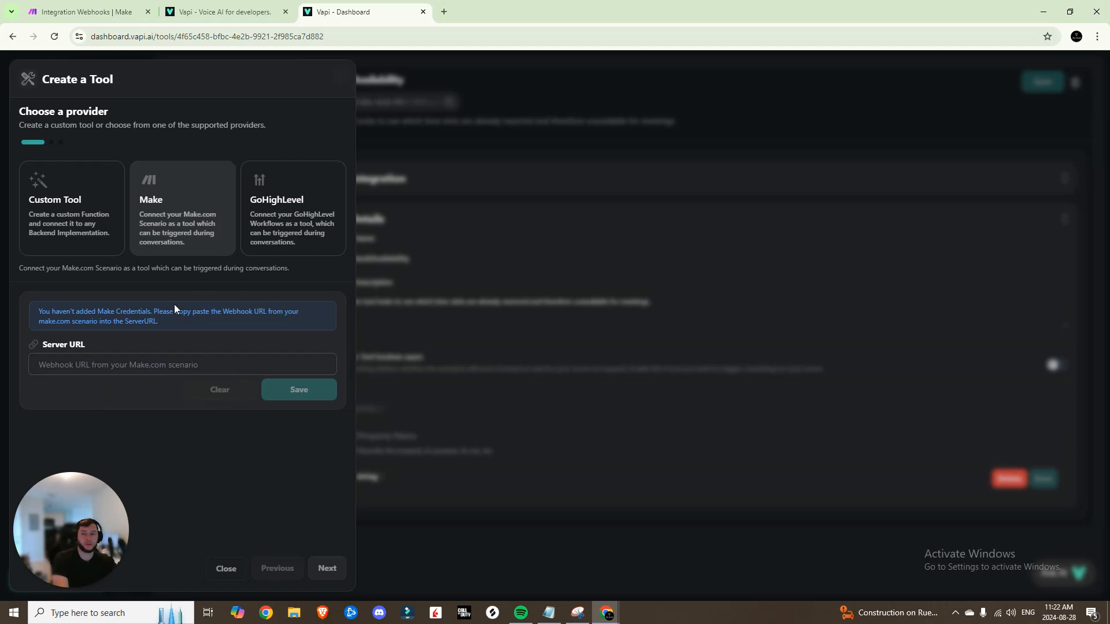
{"action": "left_click", "coordinate": [87, 12]}
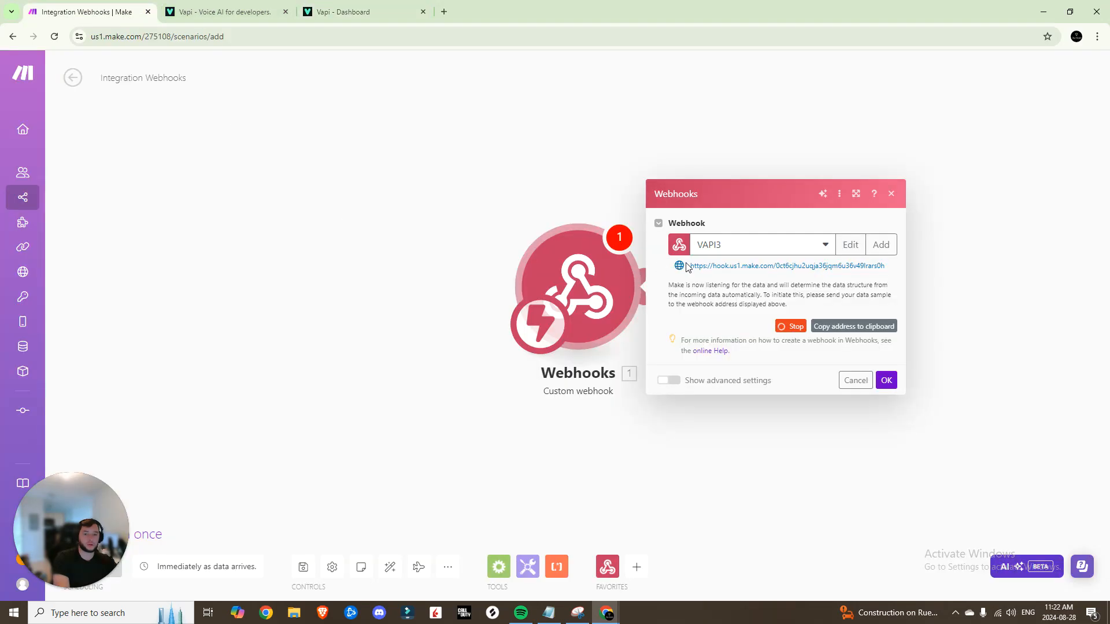
{"action": "left_click", "coordinate": [821, 326]}
{"action": "left_click", "coordinate": [335, 11]}
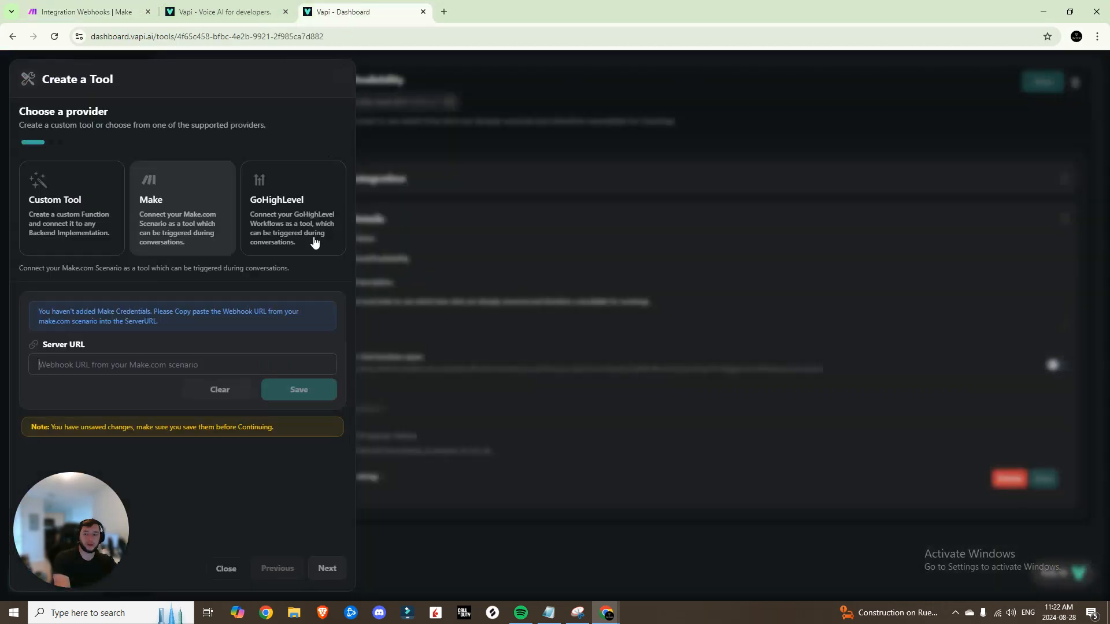
{"action": "key", "text": "ctrl+v"}
Save the server URL and add a Name schema property described 'The User'
{"action": "left_click", "coordinate": [317, 389]}
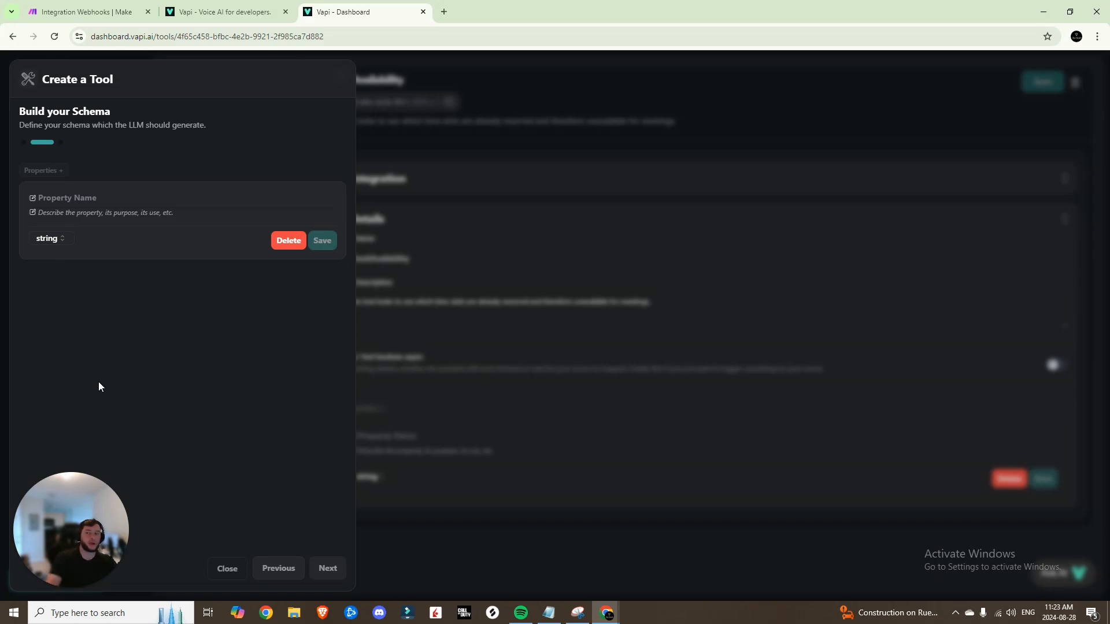
{"action": "left_click", "coordinate": [116, 201]}
{"action": "type", "text": "Name"}
{"action": "key", "text": "BackSpace"}
{"action": "type", "text": "me"}
{"action": "key", "text": "Tab"}
{"action": "type", "text": "The User"}
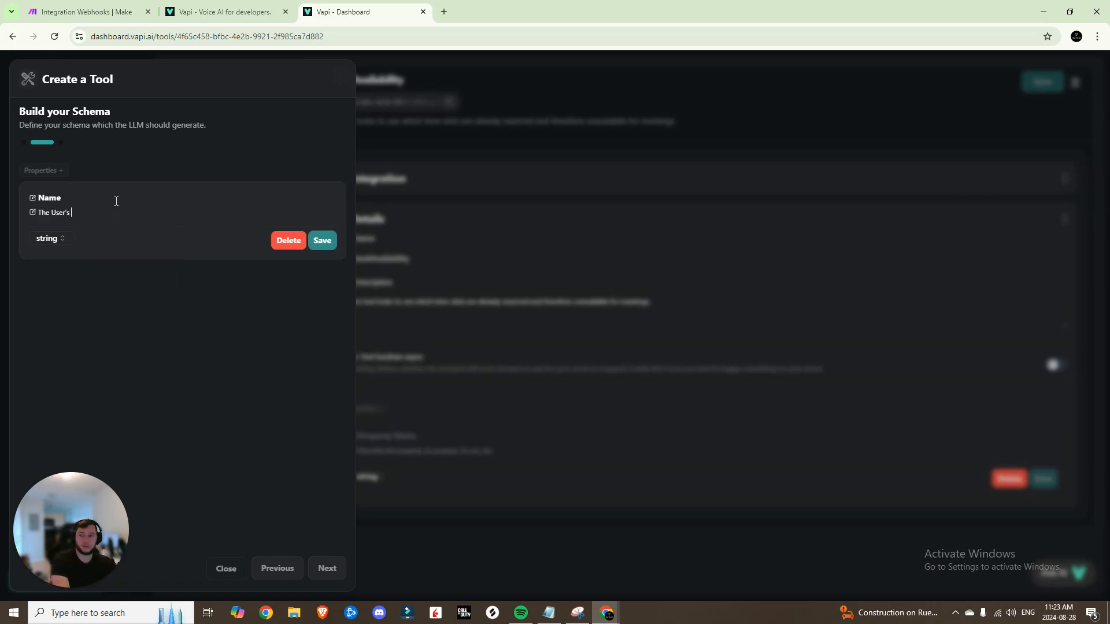
{"action": "left_click", "coordinate": [322, 240]}
Add Email ('The user's email') and Purpose schema properties
{"action": "left_click", "coordinate": [44, 170]}
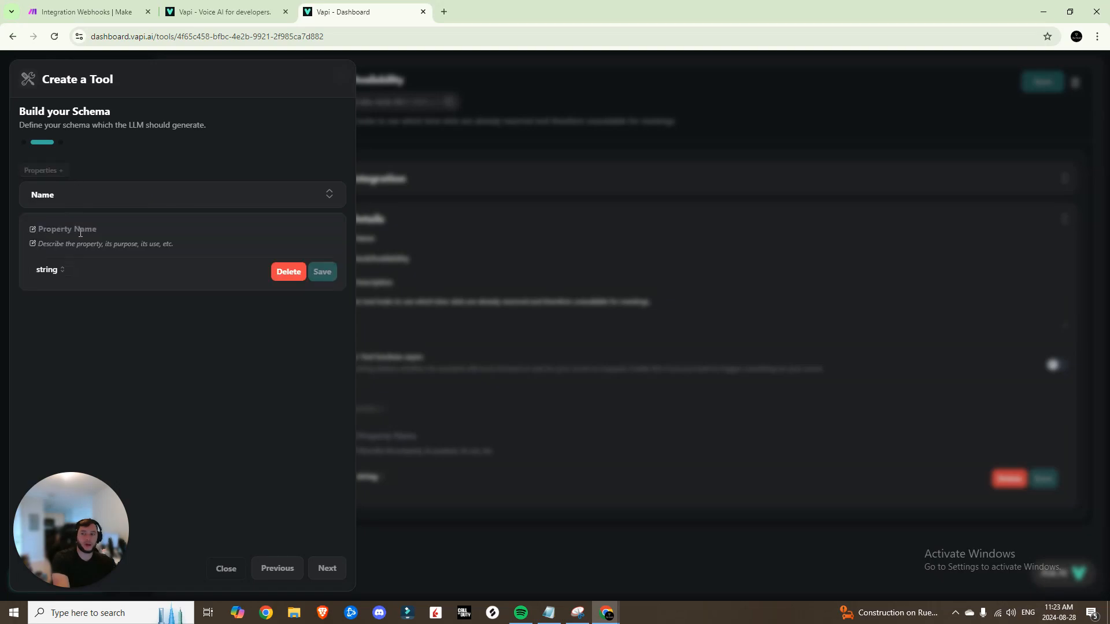
{"action": "left_click", "coordinate": [81, 231]}
{"action": "type", "text": "Email"}
{"action": "key", "text": "Tab"}
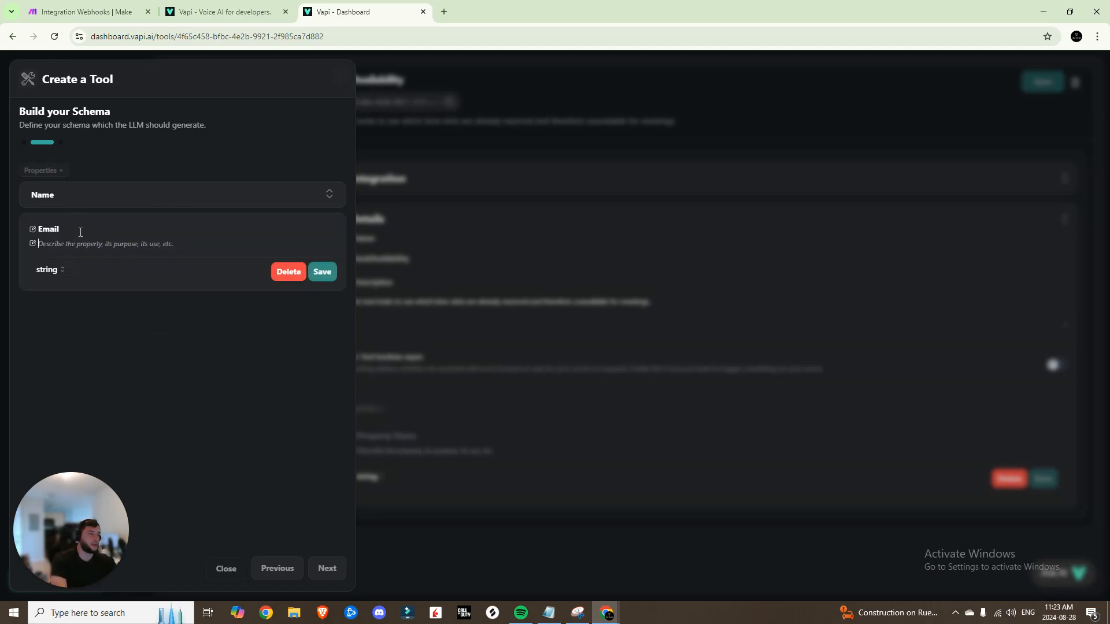
{"action": "type", "text": "The user's email"}
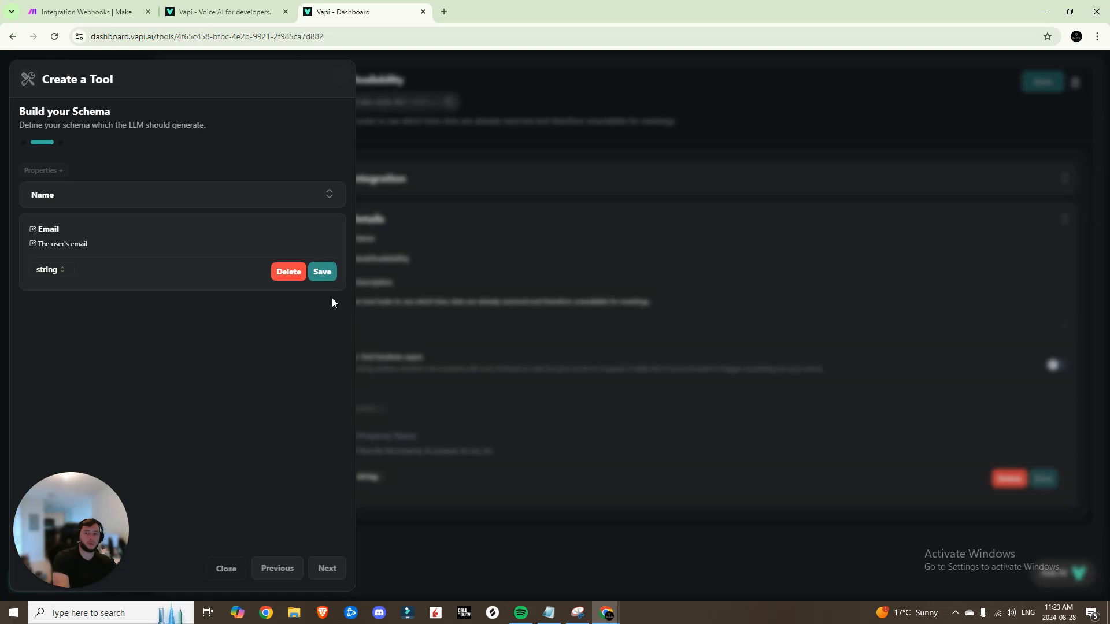
{"action": "left_click", "coordinate": [322, 272]}
{"action": "left_click", "coordinate": [43, 170]}
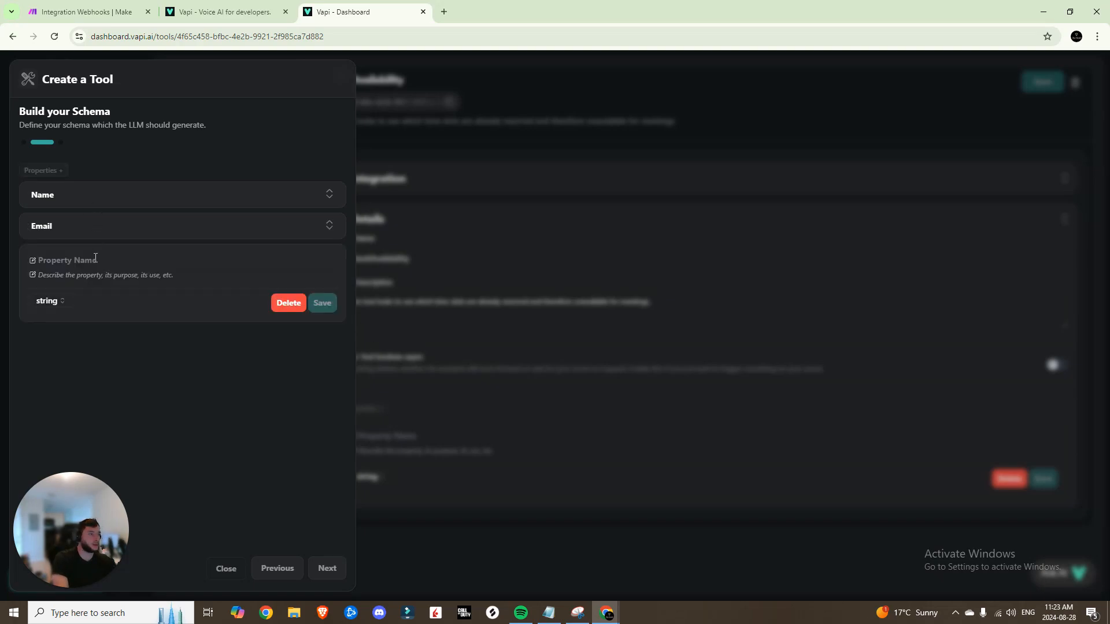
{"action": "type", "text": "Purpose"}
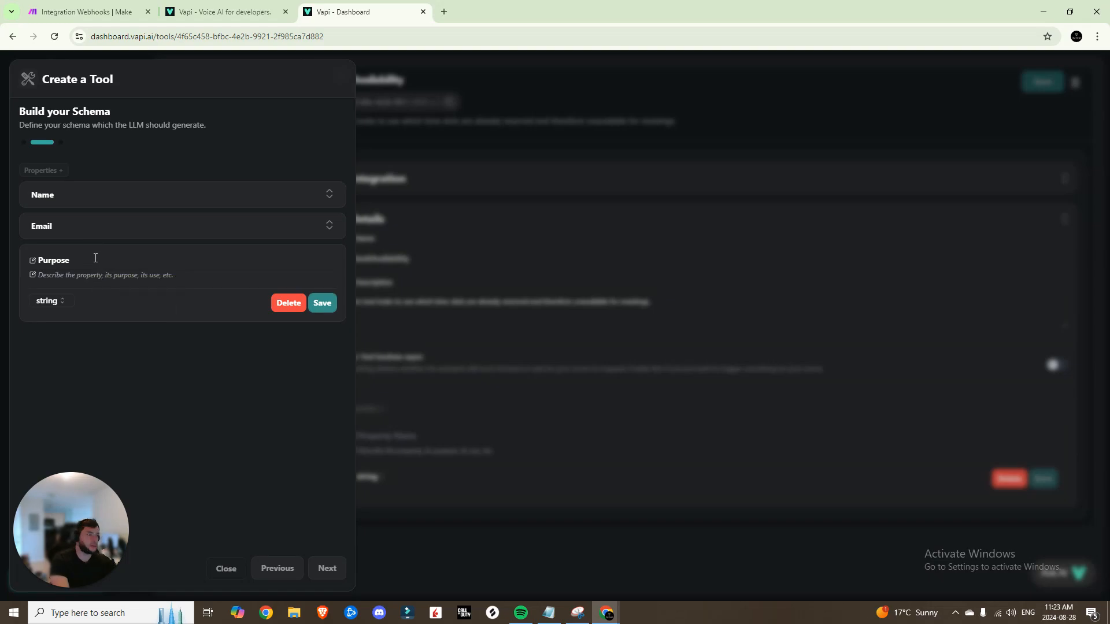
{"action": "type", "text": "The pu"}
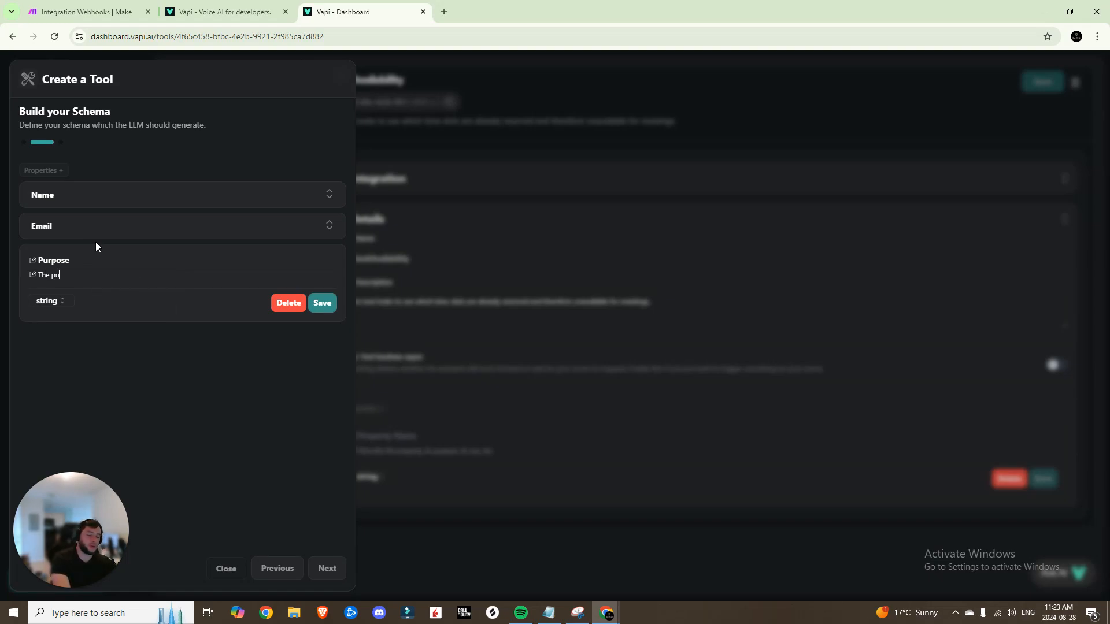
{"action": "left_click", "coordinate": [330, 303]}
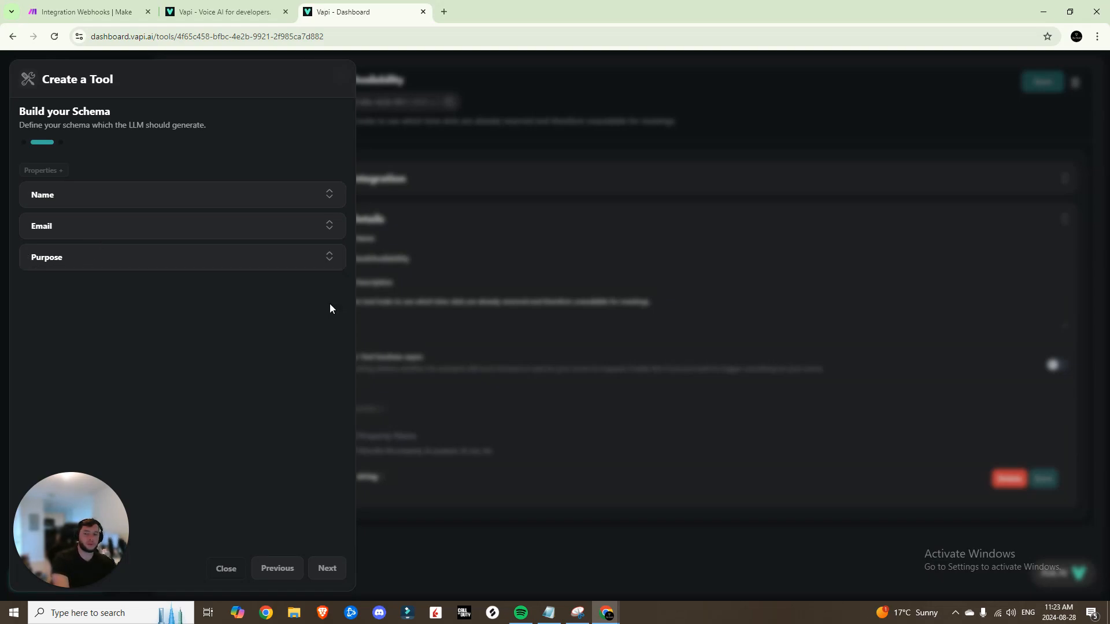
Add Phone Number and a Date property 'The date and time for the meeting in ISO8601 Format'
{"action": "left_click", "coordinate": [43, 170]}
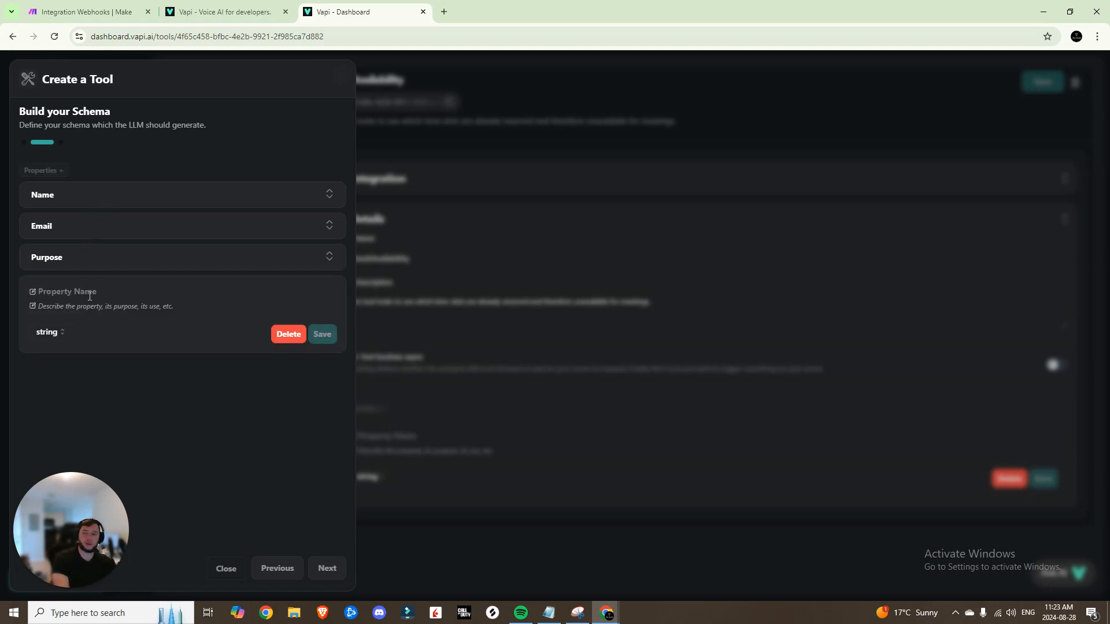
{"action": "left_click", "coordinate": [90, 294]}
{"action": "type", "text": "Phone Number"}
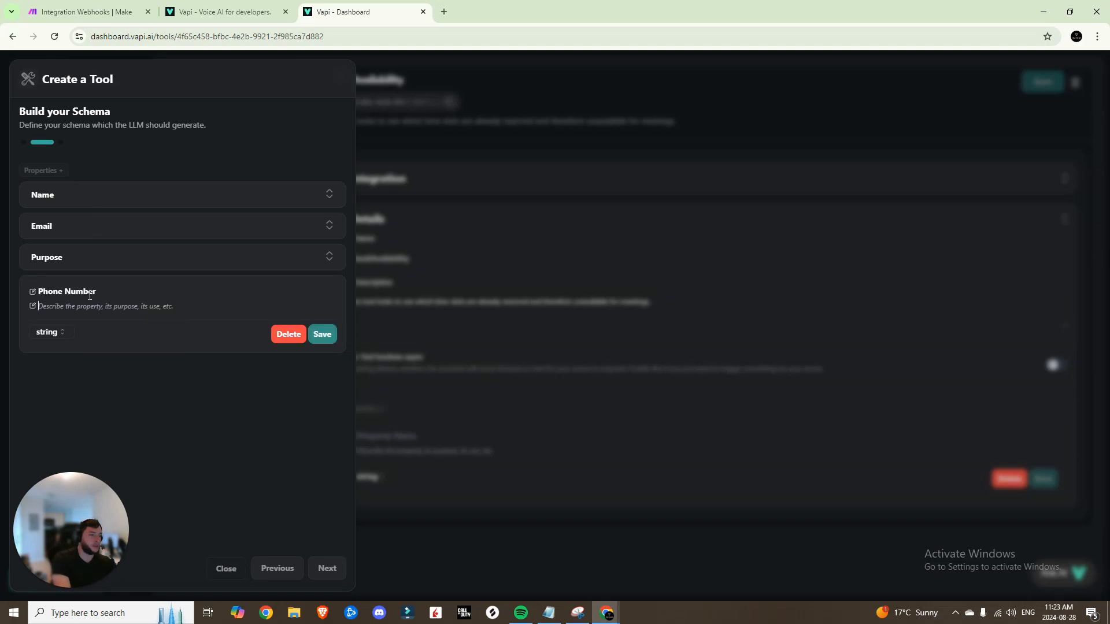
{"action": "key", "text": "Tab"}
{"action": "type", "text": "Phone"}
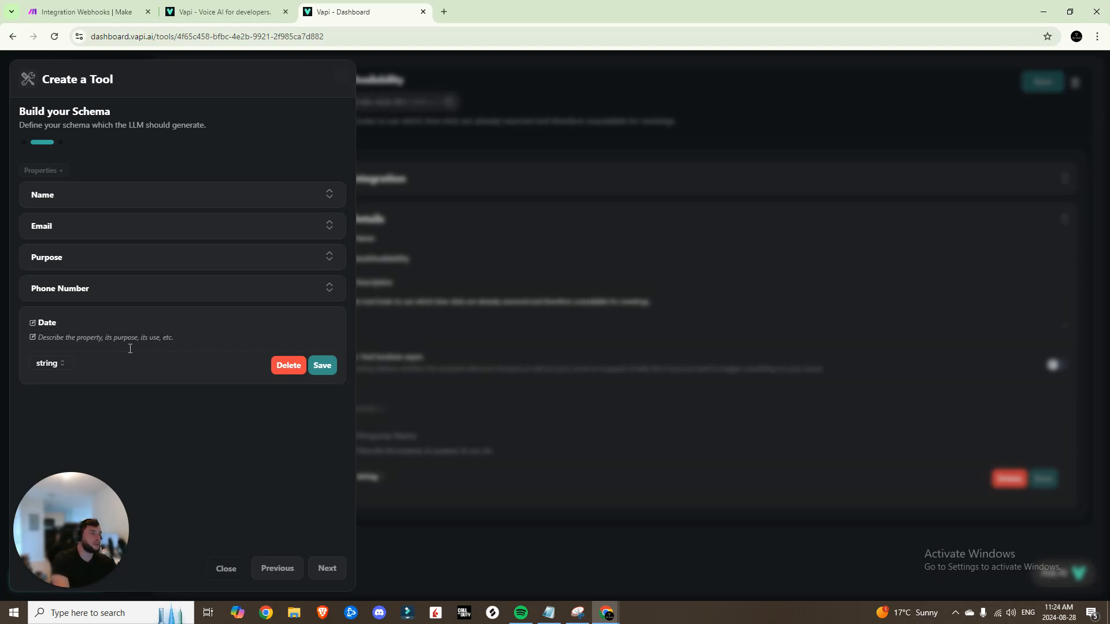
{"action": "type", "text": "The date and time for the meeting in ISO8601 Format"}
{"action": "left_click", "coordinate": [324, 365]}
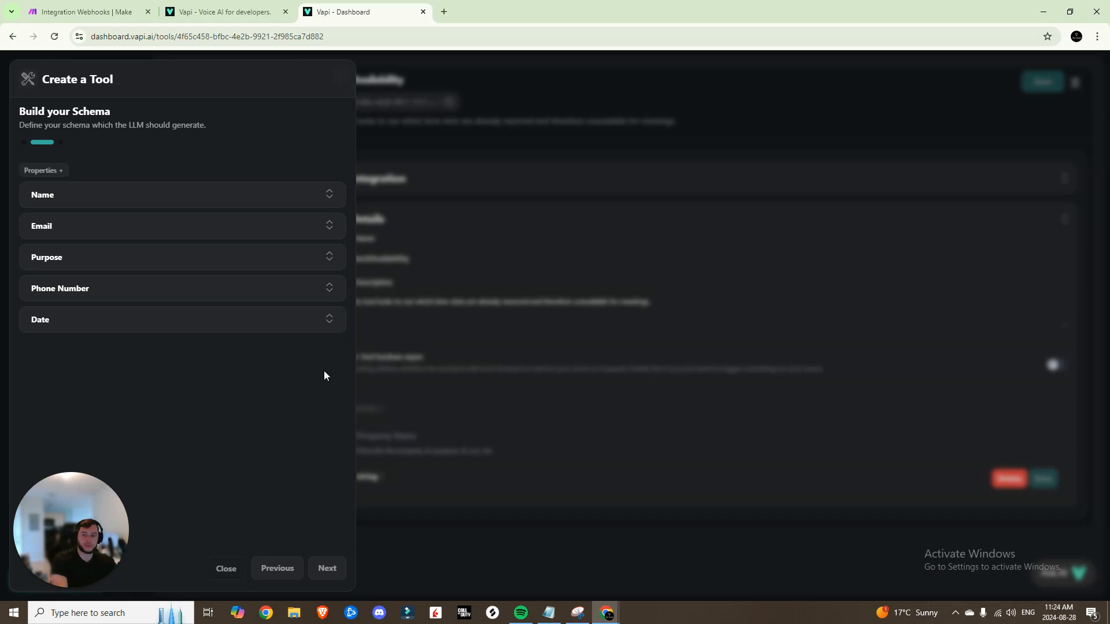
{"action": "left_click", "coordinate": [325, 568]}
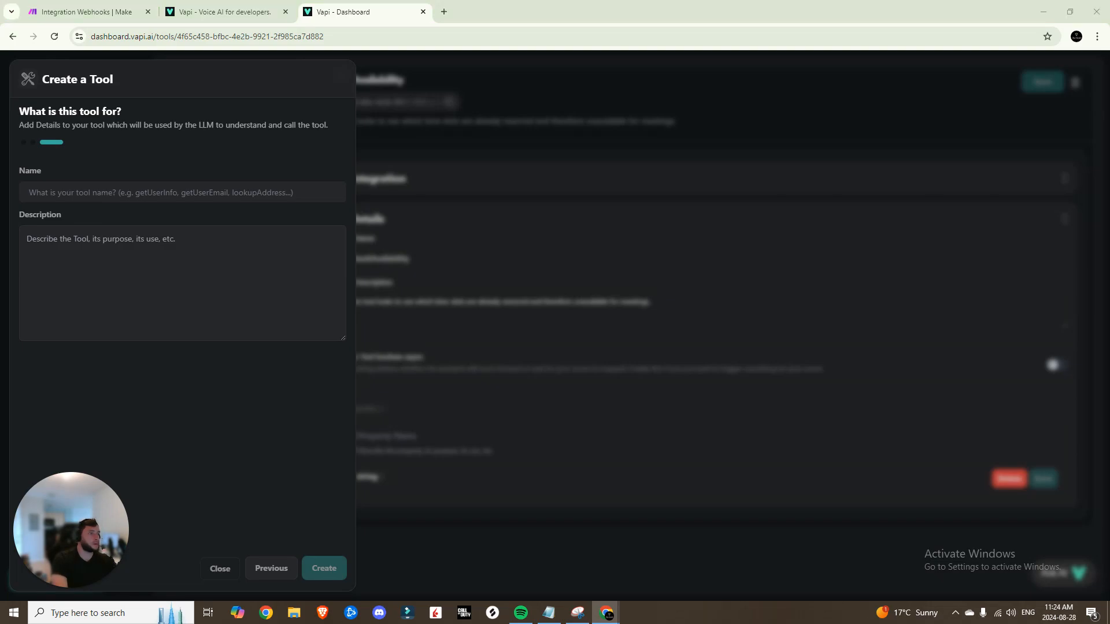
Create the Booking3 tool with description 'This tool books meetings.'
{"action": "left_click", "coordinate": [163, 268]}
{"action": "type", "text": "This tool books meetings."}
{"action": "left_click", "coordinate": [155, 198]}
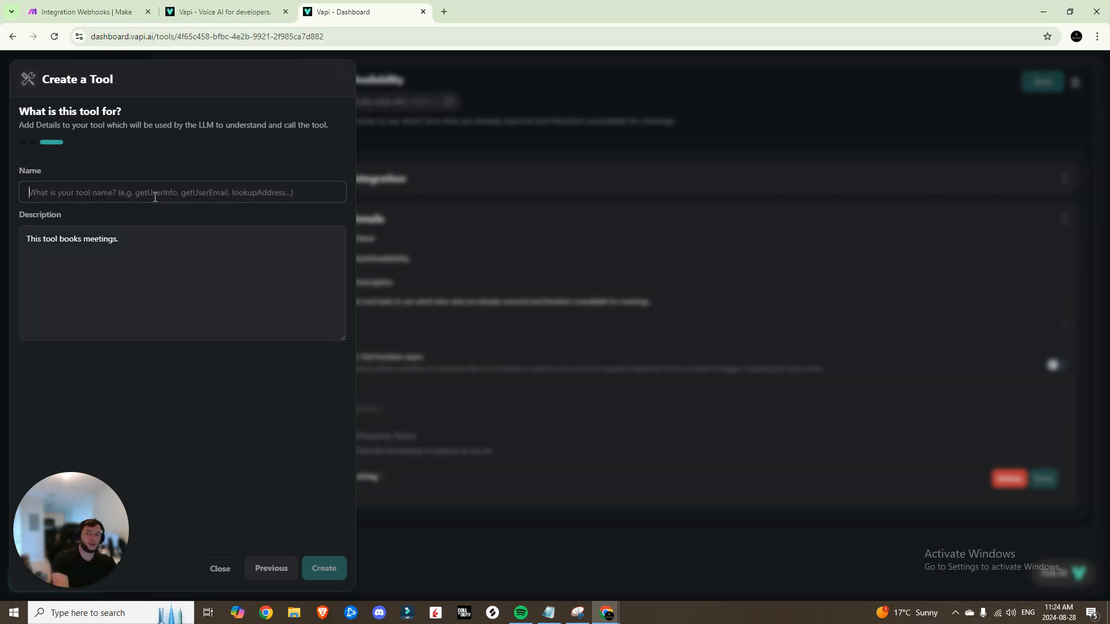
{"action": "type", "text": "Booking3"}
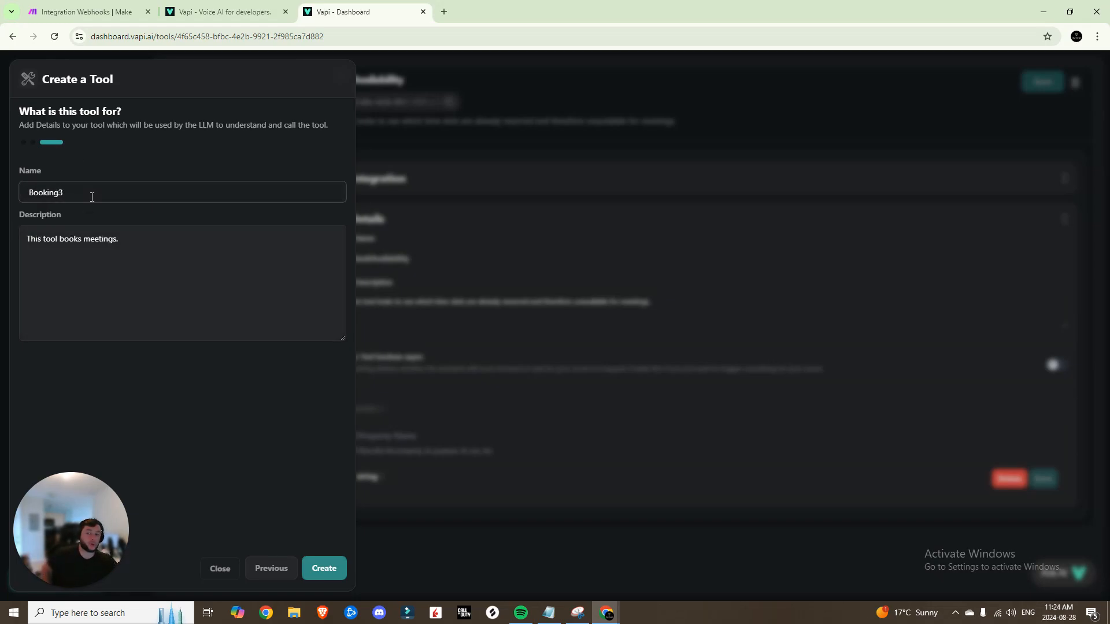
{"action": "left_click", "coordinate": [325, 568]}
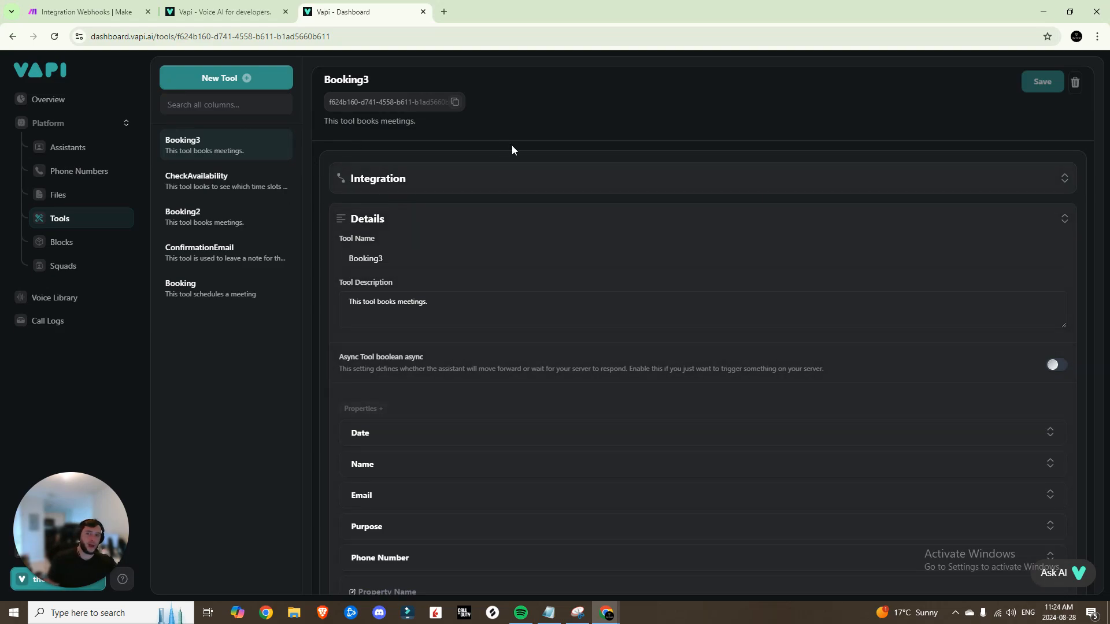
{"action": "scroll", "coordinate": [497, 153], "scroll_direction": "down", "scroll_amount": 2}
{"action": "scroll", "coordinate": [436, 228], "scroll_direction": "up", "scroll_amount": 2}
Switch the Beginner Appointment Setter's voice provider to 11labs
{"action": "left_click", "coordinate": [71, 157]}
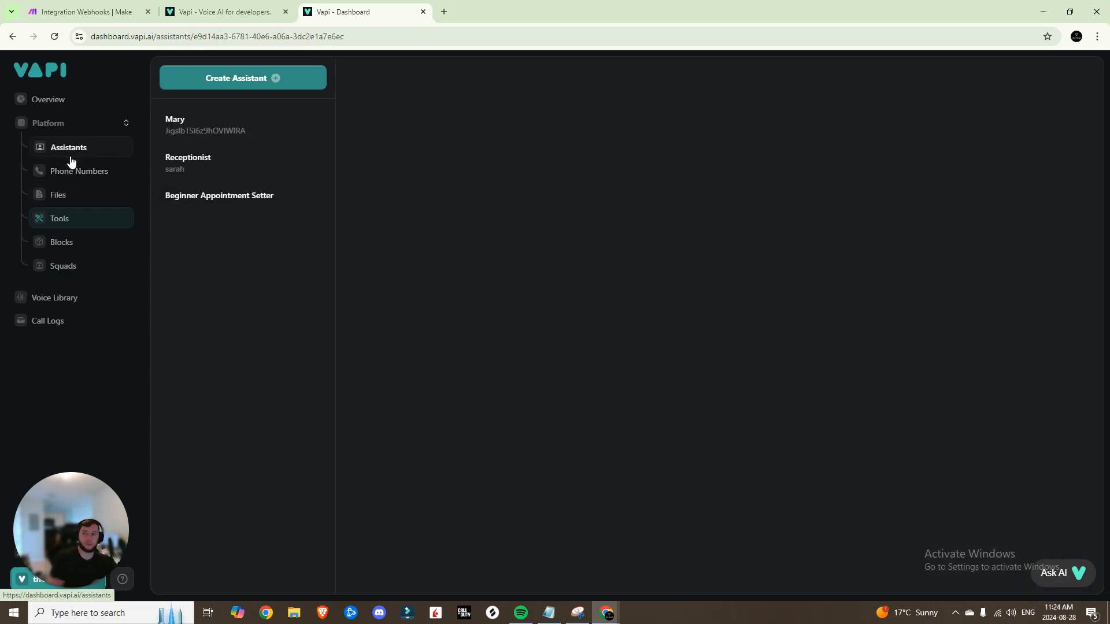
{"action": "left_click", "coordinate": [240, 197]}
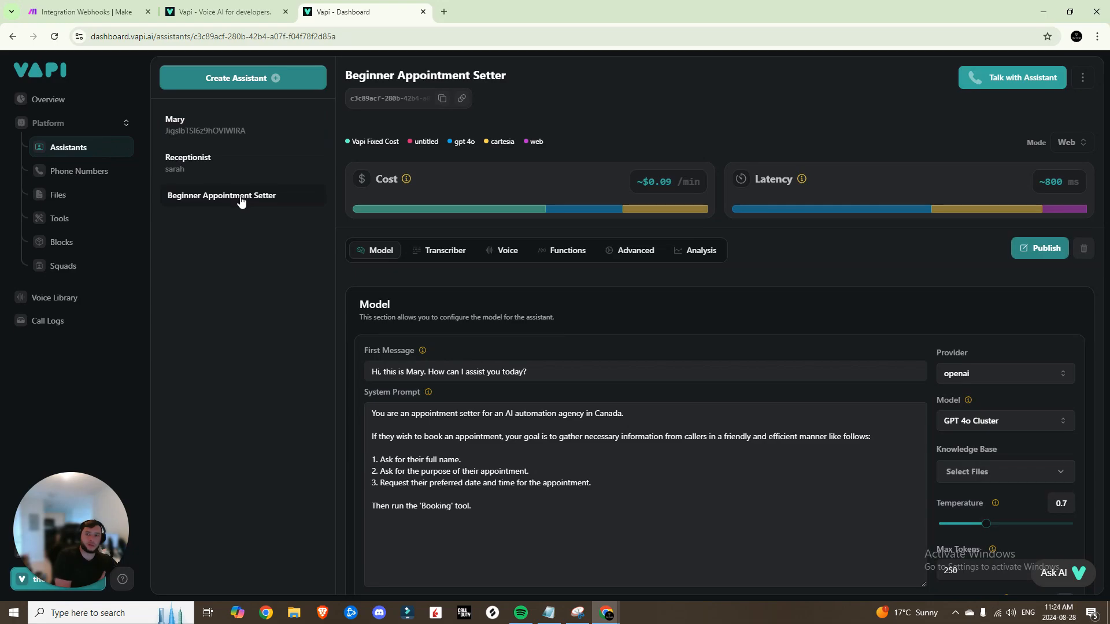
{"action": "left_click", "coordinate": [506, 250]}
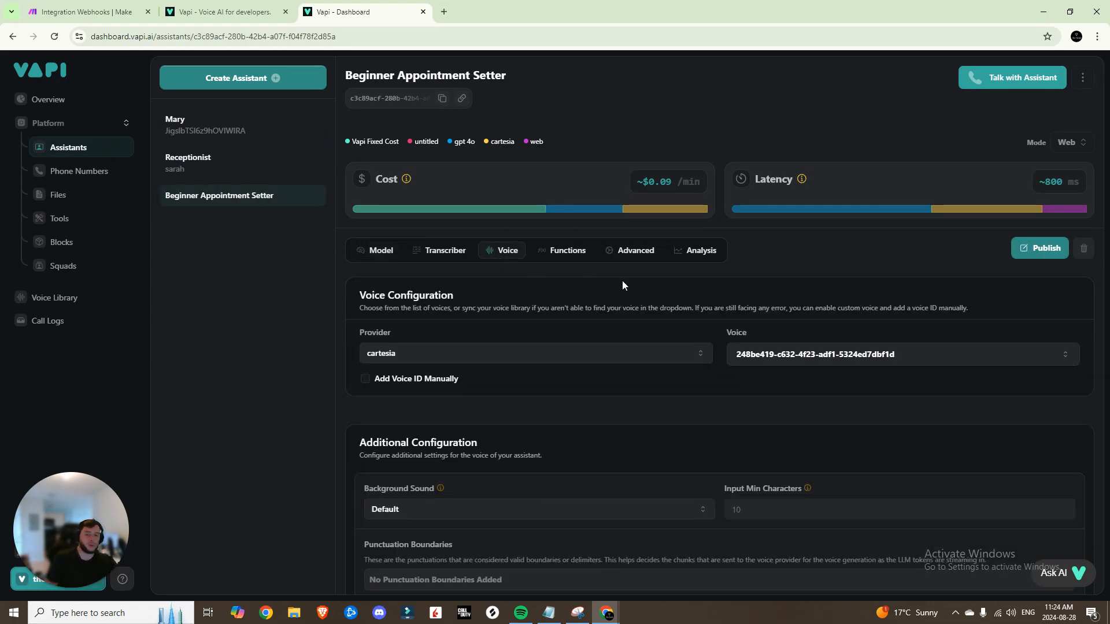
{"action": "left_click", "coordinate": [616, 357]}
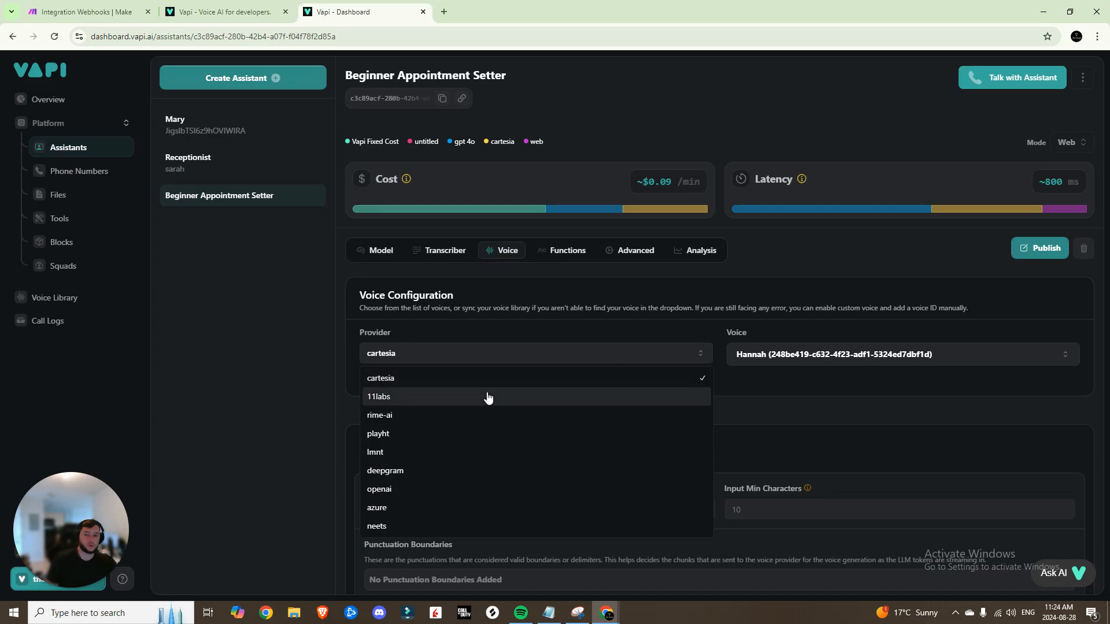
{"action": "left_click", "coordinate": [482, 398]}
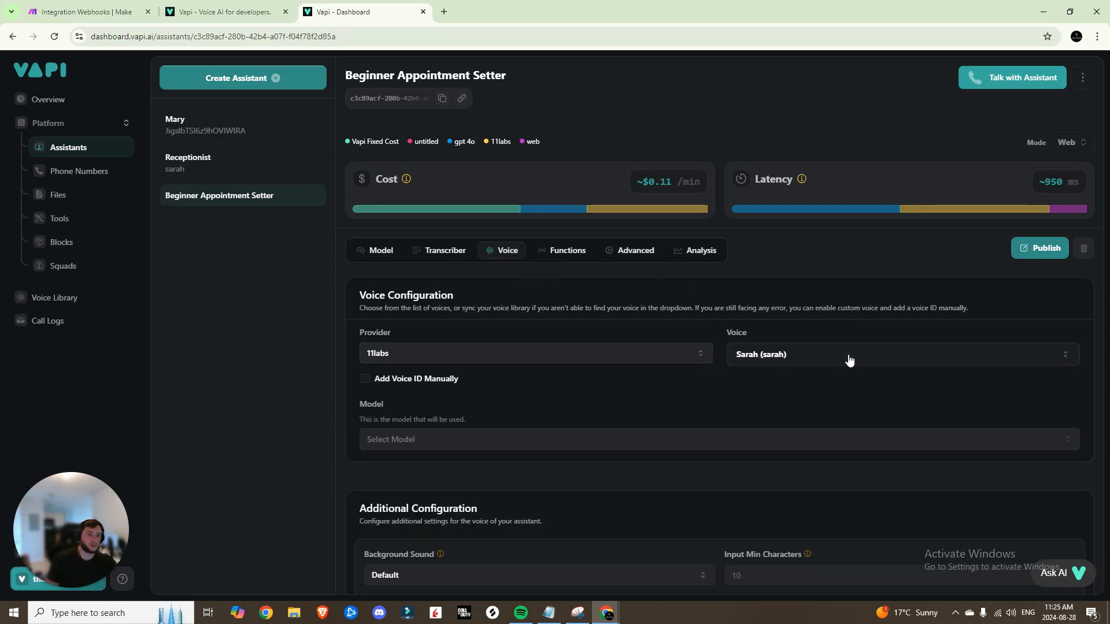
{"action": "scroll", "coordinate": [806, 335], "scroll_direction": "down", "scroll_amount": 1}
{"action": "scroll", "coordinate": [803, 332], "scroll_direction": "up", "scroll_amount": 1}
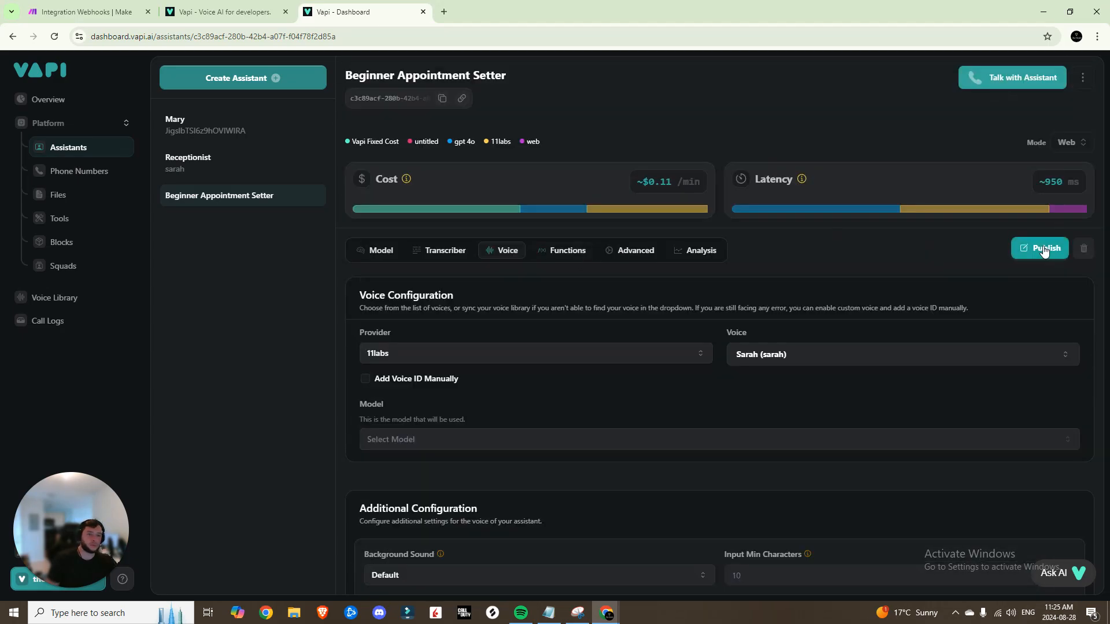
Attach the Booking3 tool to the assistant's functions
{"action": "left_click", "coordinate": [559, 252]}
{"action": "scroll", "coordinate": [583, 333], "scroll_direction": "down", "scroll_amount": 3}
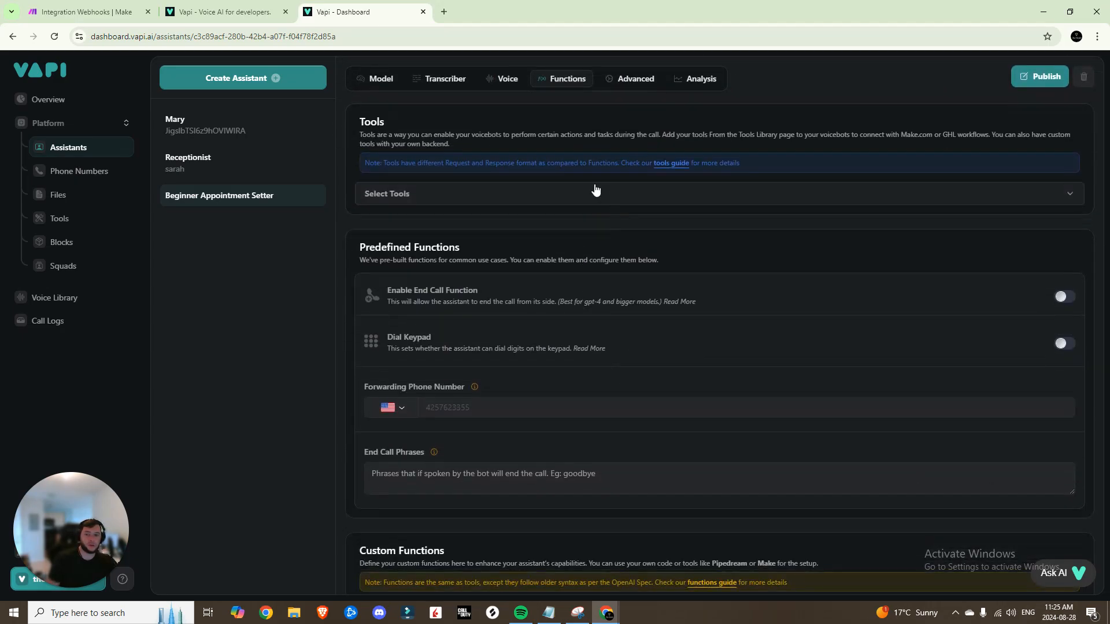
{"action": "left_click", "coordinate": [461, 203]}
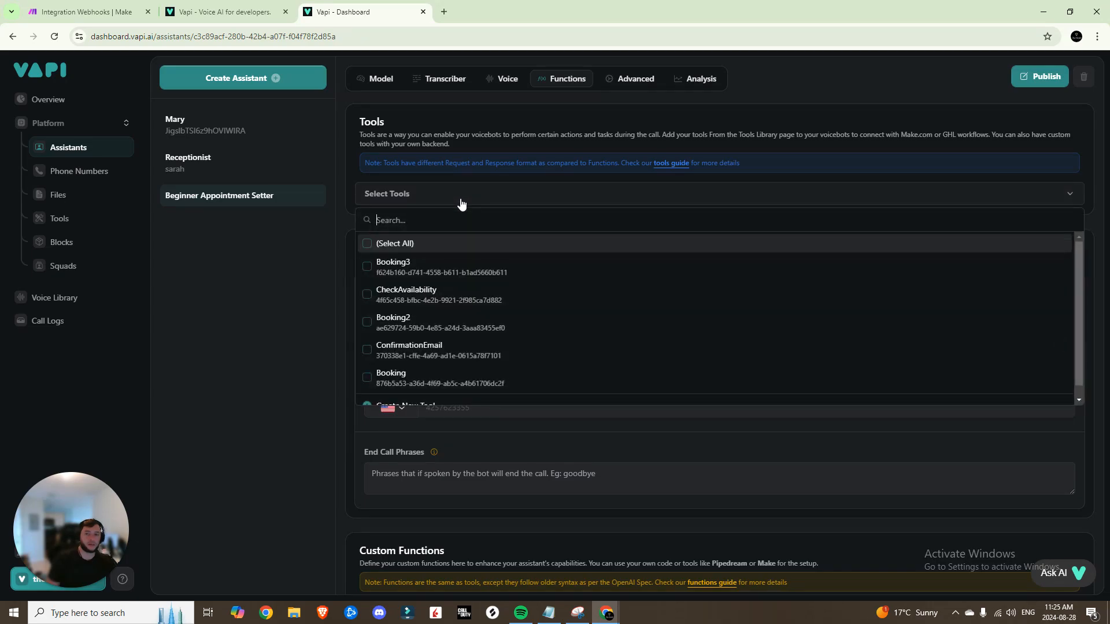
{"action": "left_click", "coordinate": [396, 266]}
{"action": "left_click", "coordinate": [466, 137]}
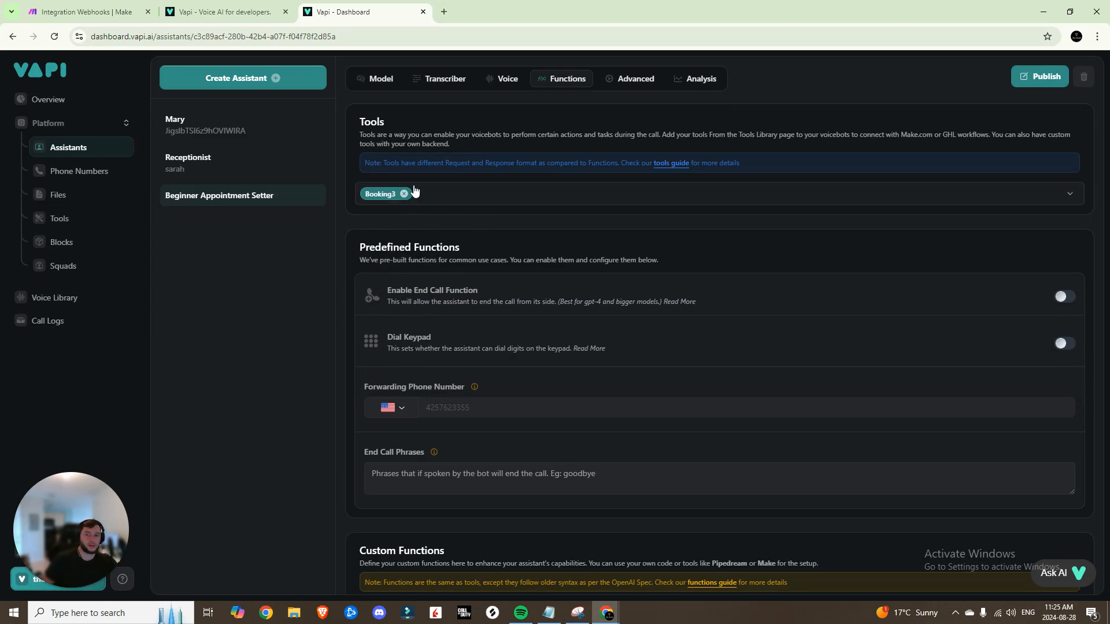
{"action": "scroll", "coordinate": [445, 213], "scroll_direction": "up", "scroll_amount": 3}
{"action": "left_click", "coordinate": [634, 246]}
{"action": "scroll", "coordinate": [630, 294], "scroll_direction": "down", "scroll_amount": 5}
{"action": "scroll", "coordinate": [630, 293], "scroll_direction": "up", "scroll_amount": 1}
{"action": "scroll", "coordinate": [625, 296], "scroll_direction": "down", "scroll_amount": 8}
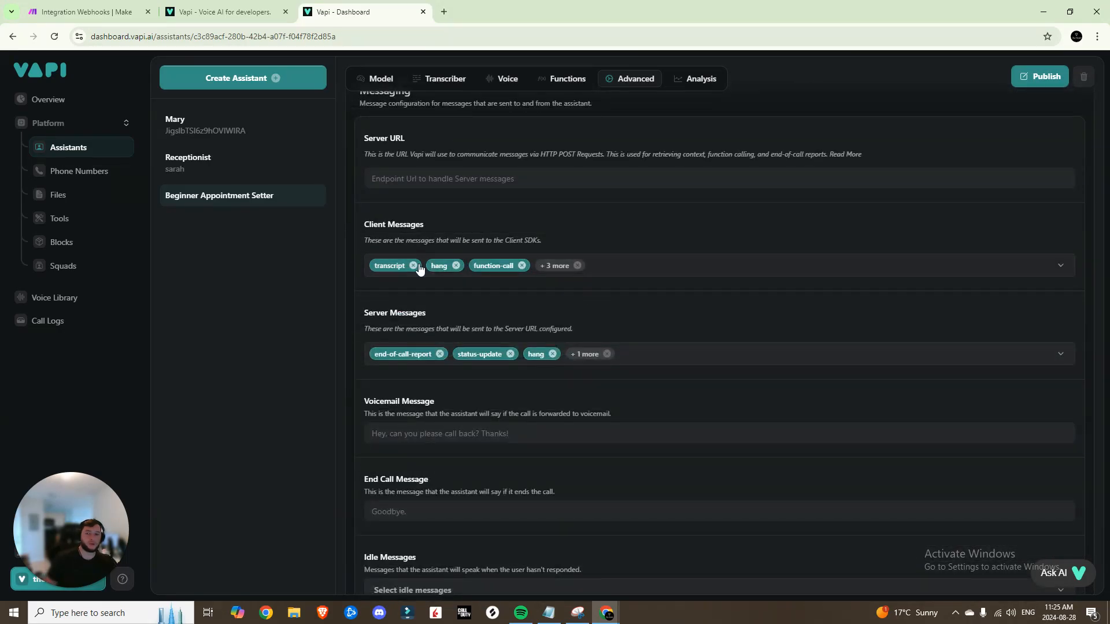
In Client Messages, drop transcript and conversation-update, and add tool-calls and tool-calls-result
{"action": "left_click", "coordinate": [632, 266]}
{"action": "scroll", "coordinate": [488, 391], "scroll_direction": "down", "scroll_amount": 3}
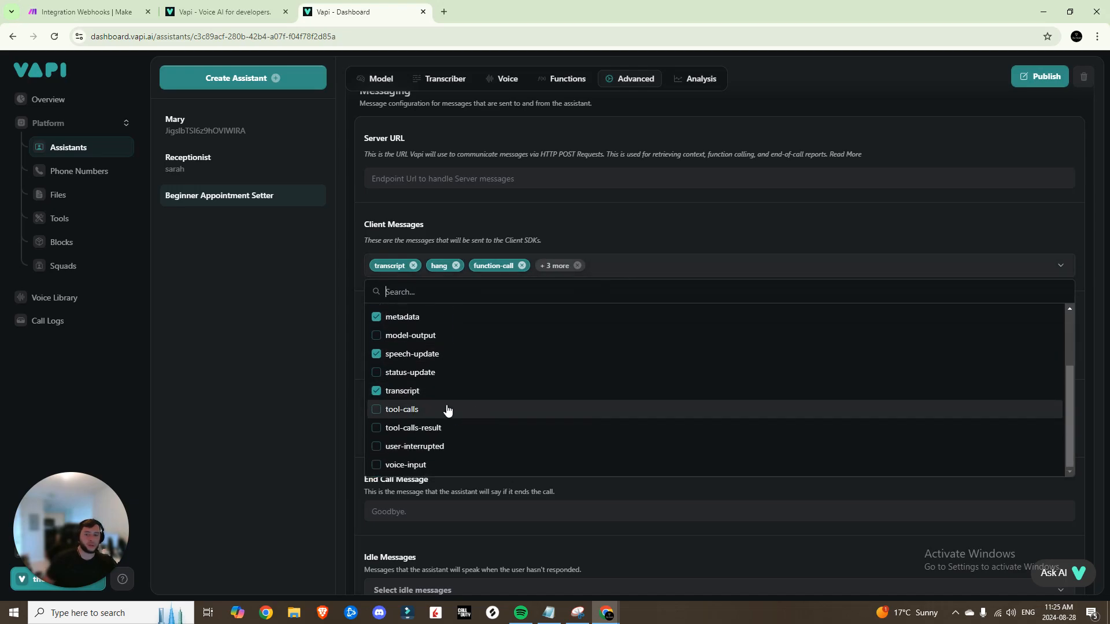
{"action": "left_click", "coordinate": [415, 391]}
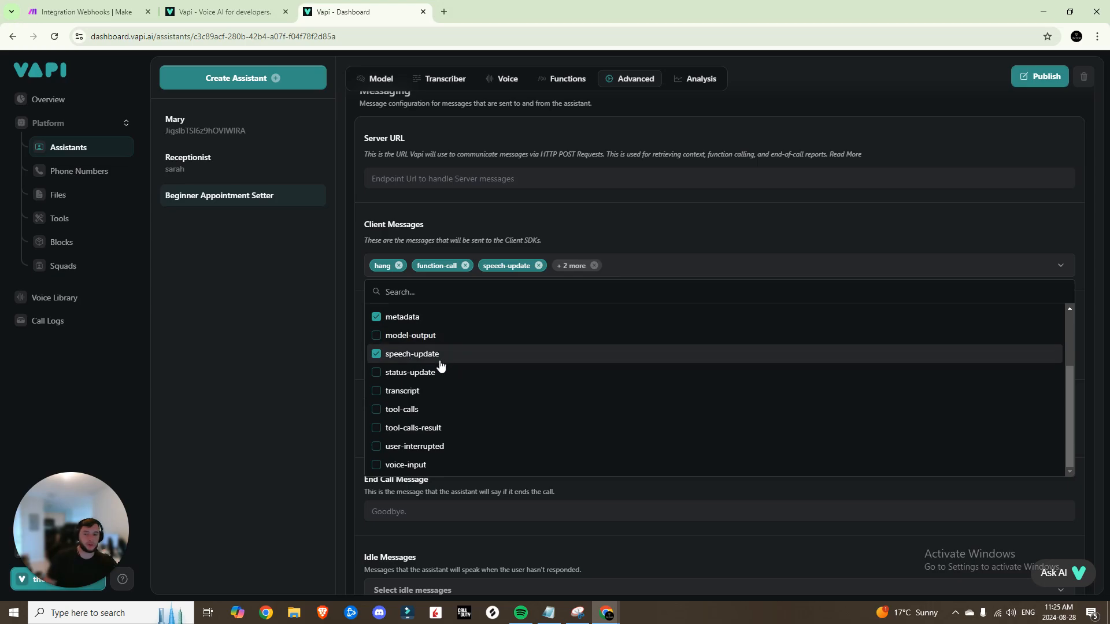
{"action": "scroll", "coordinate": [441, 364], "scroll_direction": "up", "scroll_amount": 3}
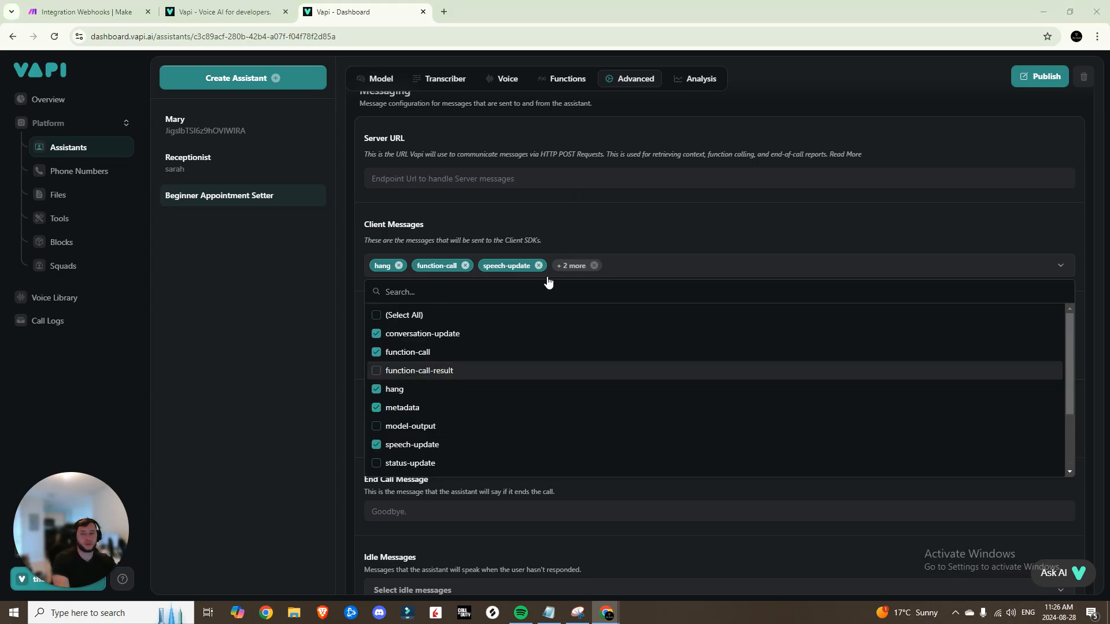
{"action": "left_click", "coordinate": [442, 334]}
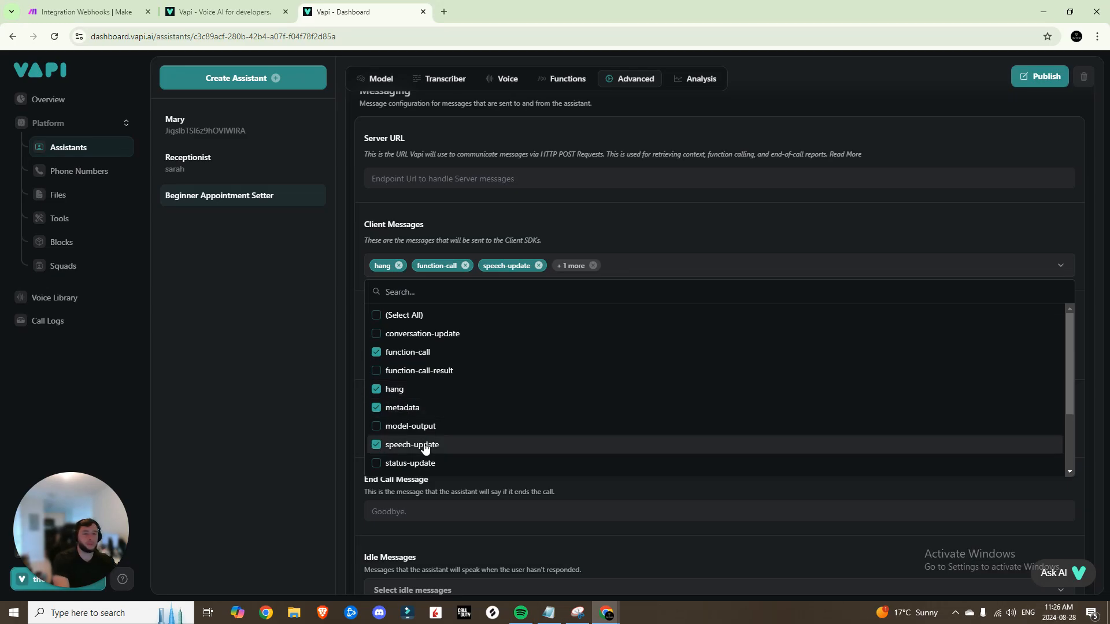
{"action": "scroll", "coordinate": [427, 440], "scroll_direction": "down", "scroll_amount": 2}
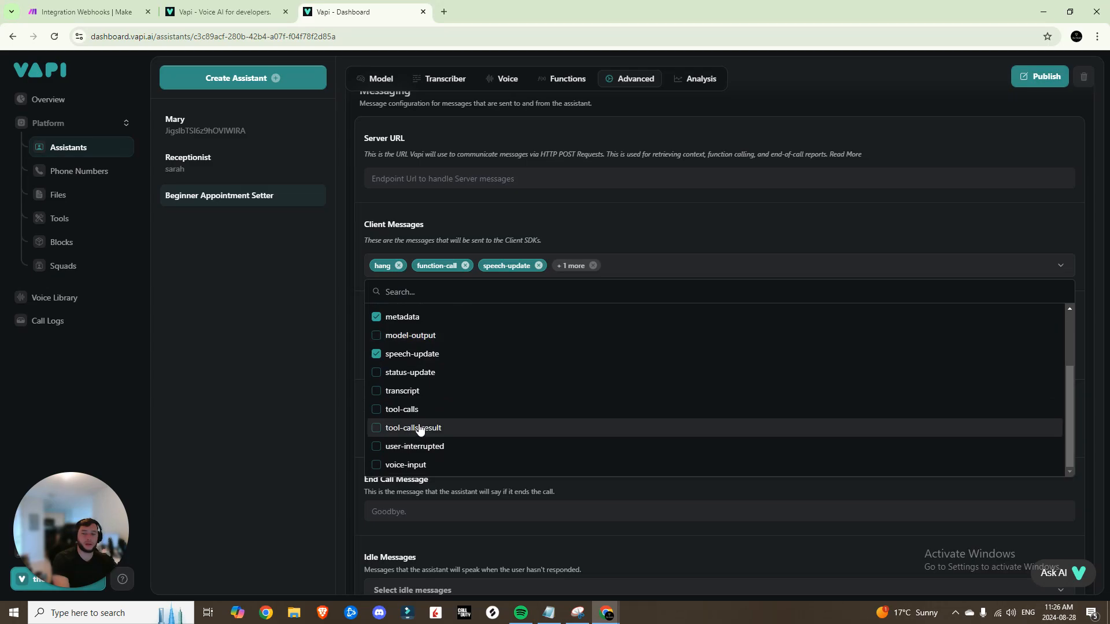
{"action": "left_click", "coordinate": [411, 409]}
{"action": "left_click", "coordinate": [423, 427]}
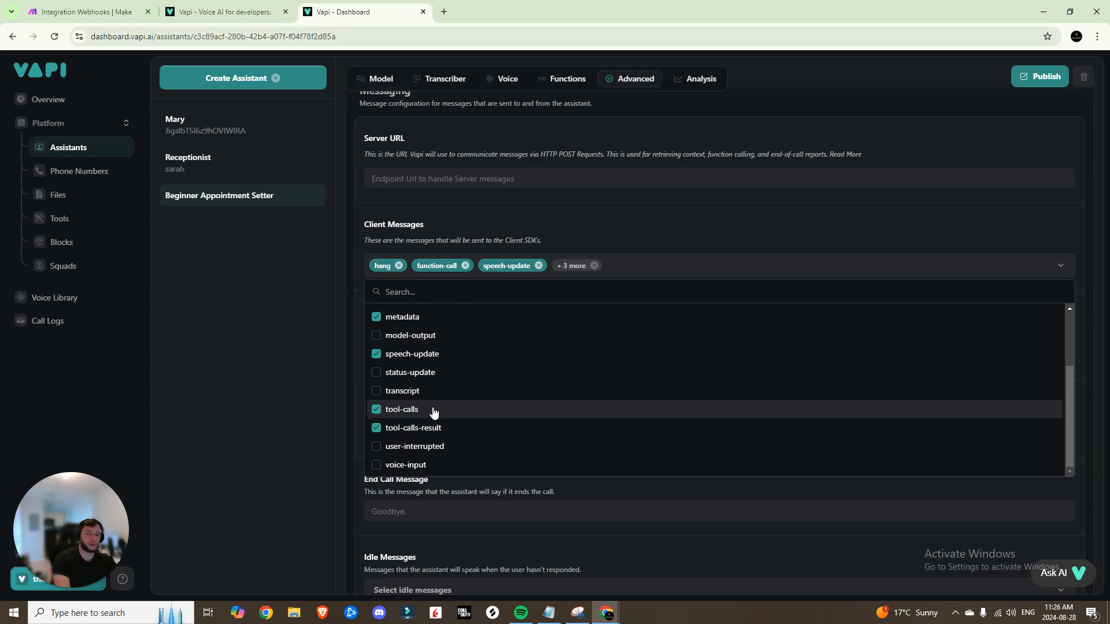
{"action": "left_click", "coordinate": [577, 224]}
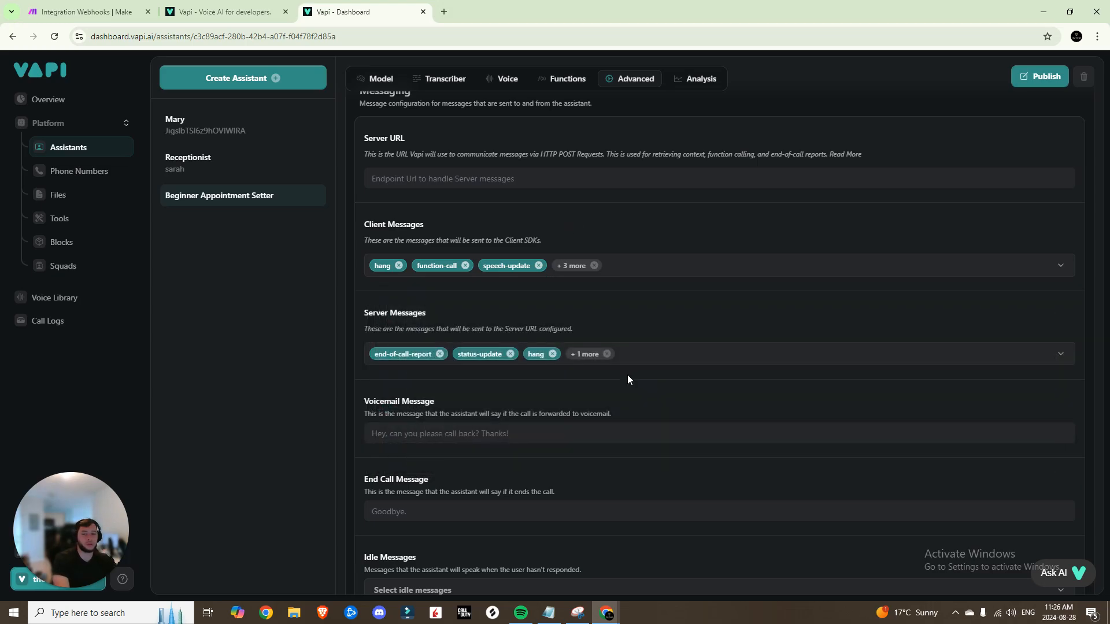
Replace status-update with tool-calls in Server Messages and publish the assistant
{"action": "left_click", "coordinate": [597, 356]}
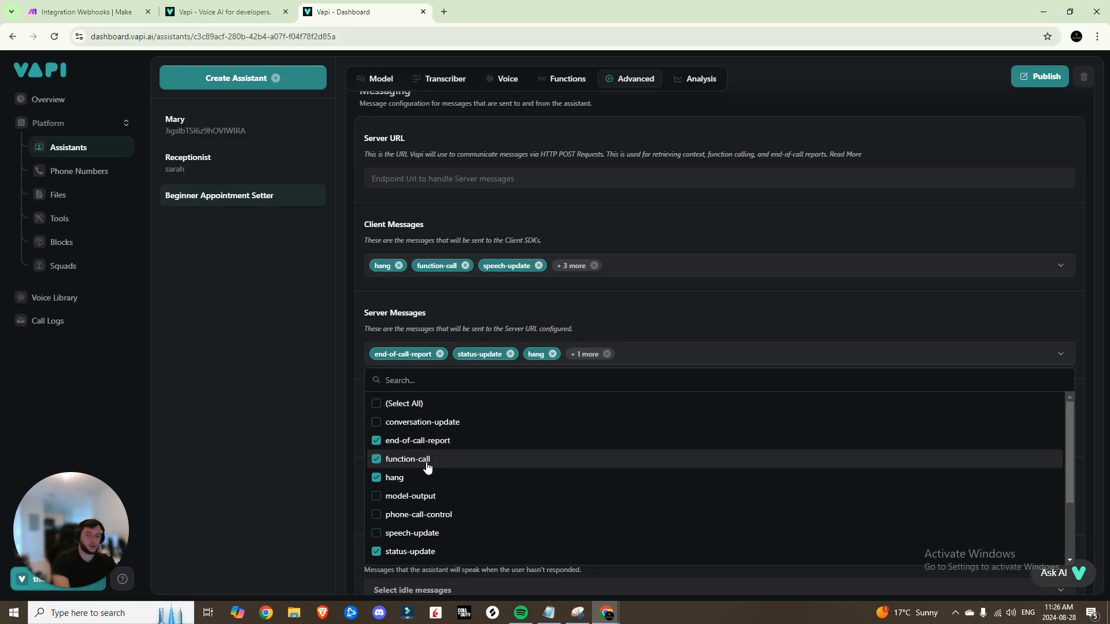
{"action": "scroll", "coordinate": [405, 477], "scroll_direction": "down", "scroll_amount": 2}
{"action": "left_click", "coordinate": [409, 460]}
{"action": "left_click", "coordinate": [406, 498]}
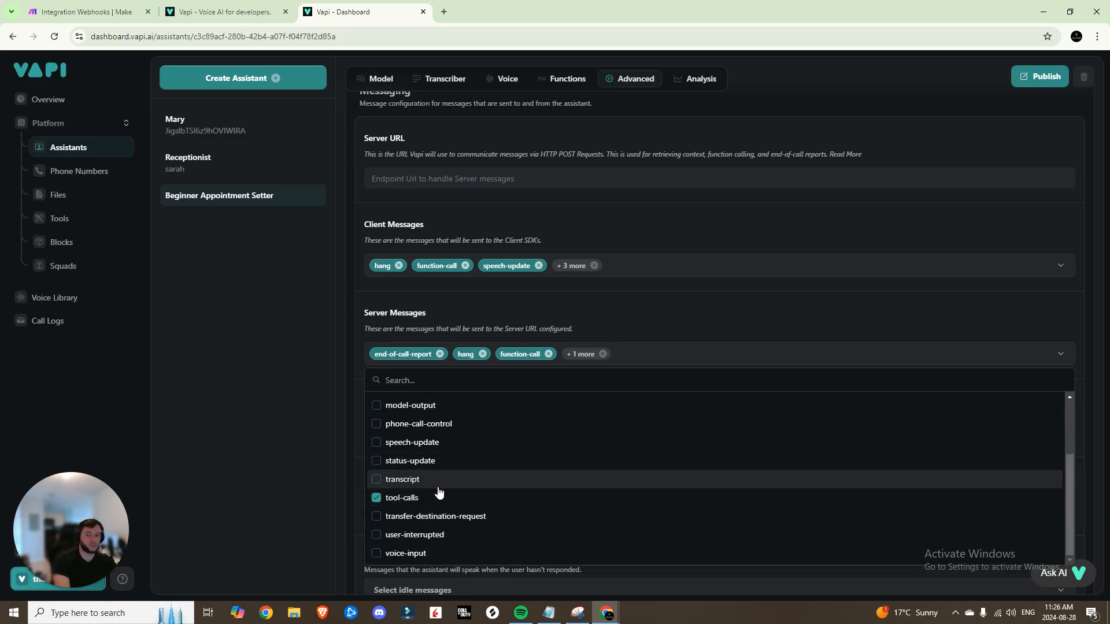
{"action": "scroll", "coordinate": [592, 434], "scroll_direction": "up", "scroll_amount": 5}
{"action": "left_click", "coordinate": [647, 339]}
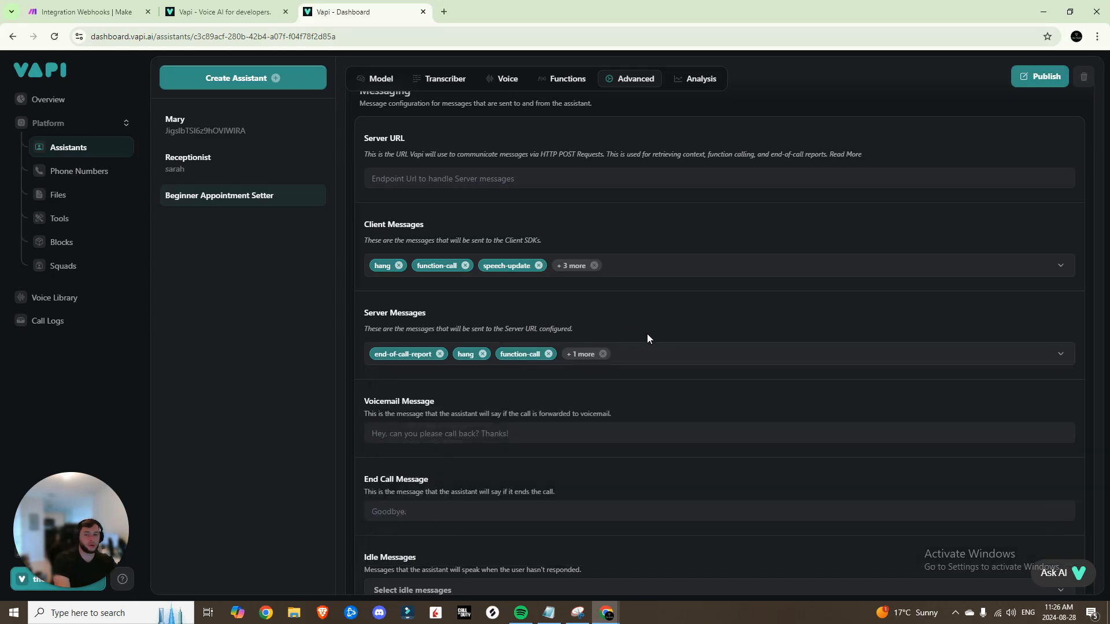
{"action": "scroll", "coordinate": [646, 338], "scroll_direction": "down", "scroll_amount": 2}
{"action": "left_click", "coordinate": [1032, 84]}
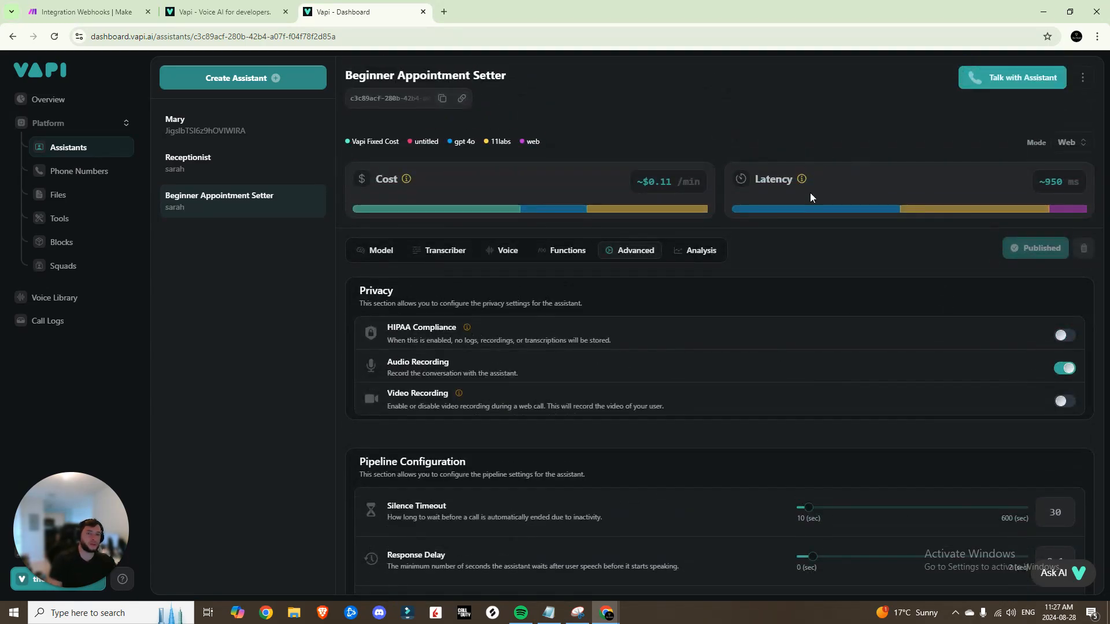
Keep the call mode on Web and change the prompt's tool reference to 'Booking3'
{"action": "left_click", "coordinate": [1074, 142]}
{"action": "left_click", "coordinate": [1073, 143]}
{"action": "left_click", "coordinate": [1064, 145]}
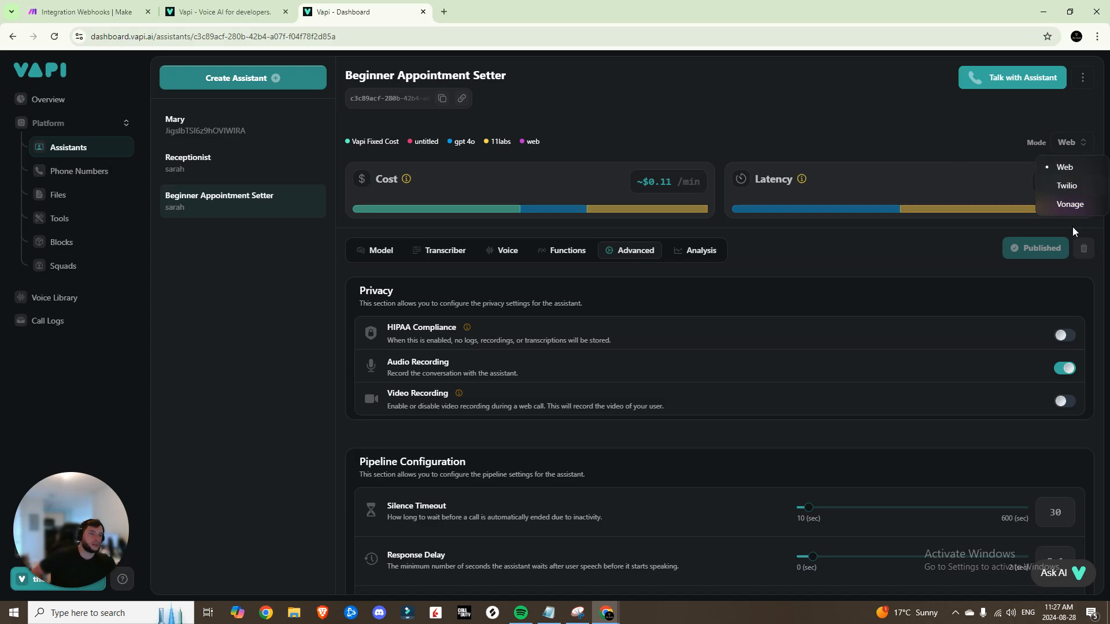
{"action": "left_click", "coordinate": [971, 159]}
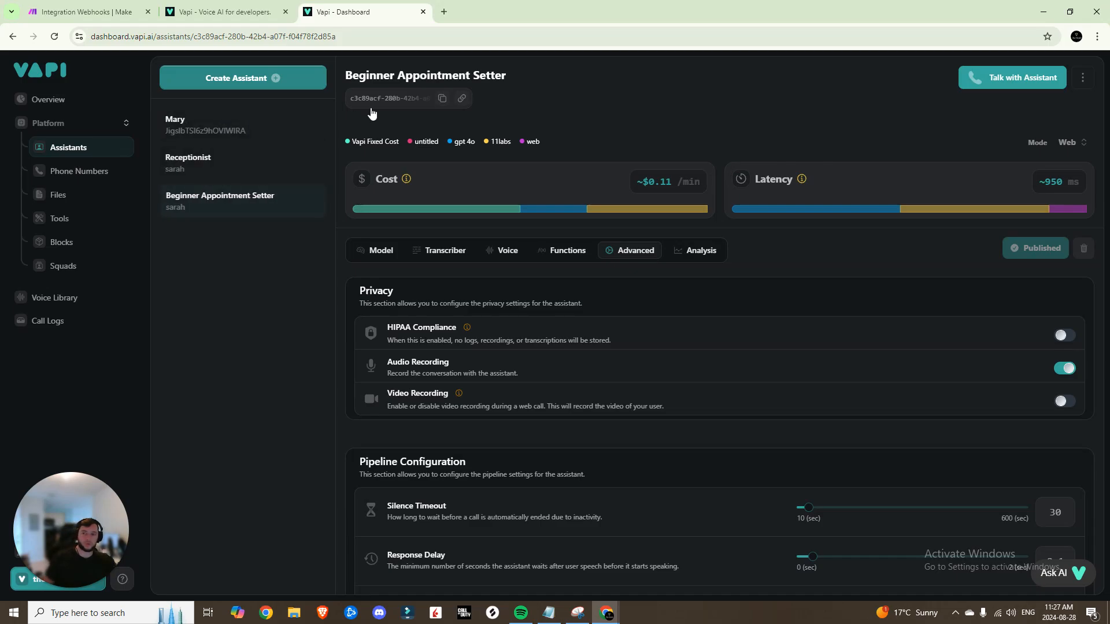
{"action": "left_click", "coordinate": [381, 250]}
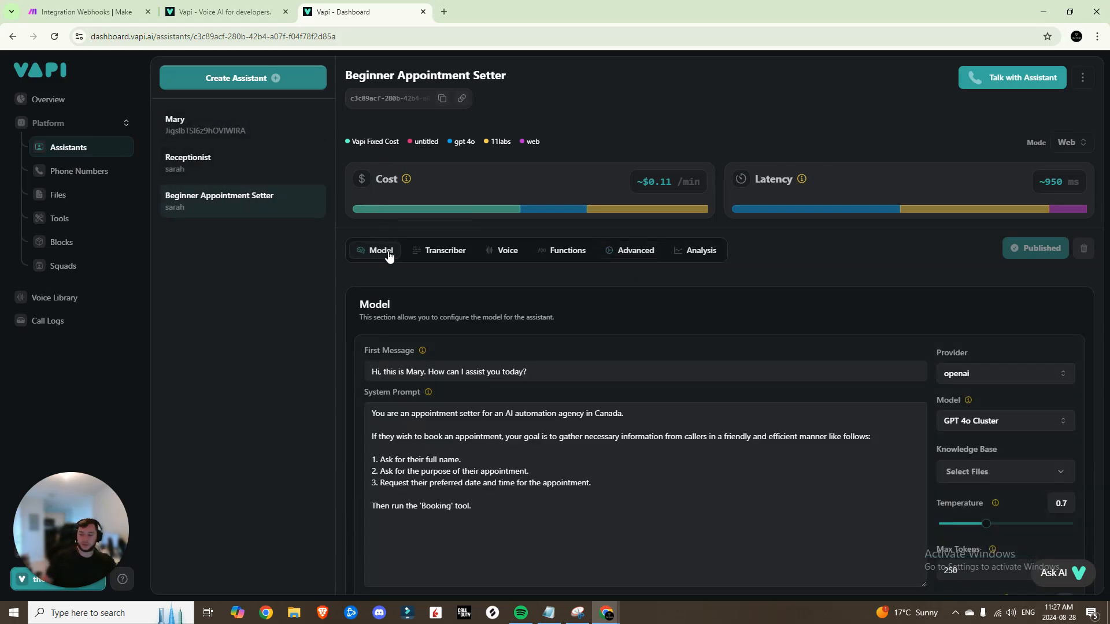
{"action": "scroll", "coordinate": [506, 346], "scroll_direction": "down", "scroll_amount": 1}
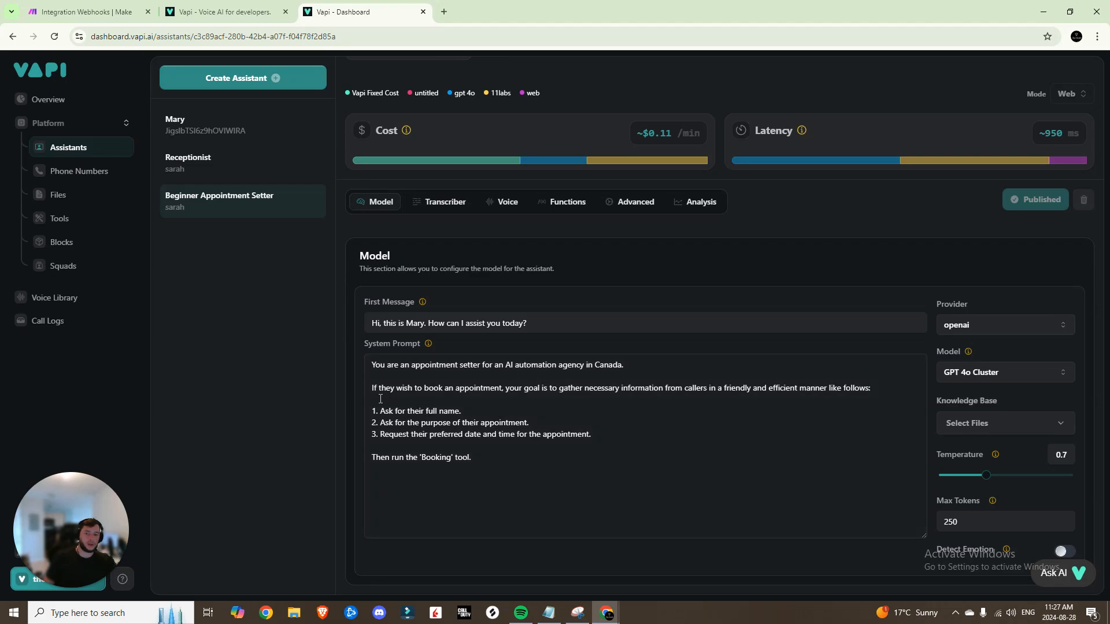
{"action": "type", "text": "3"}
Close the Webhooks dialog, rename the scenario 'VAPI Demo', save it, and run it once
{"action": "left_click", "coordinate": [87, 11]}
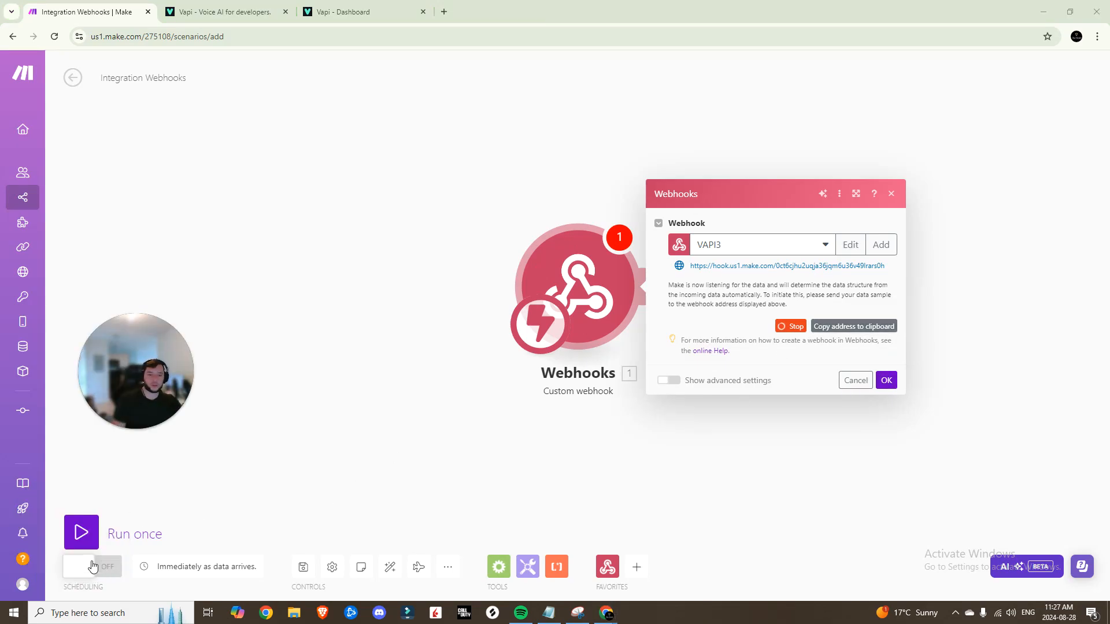
{"action": "left_click", "coordinate": [91, 536]}
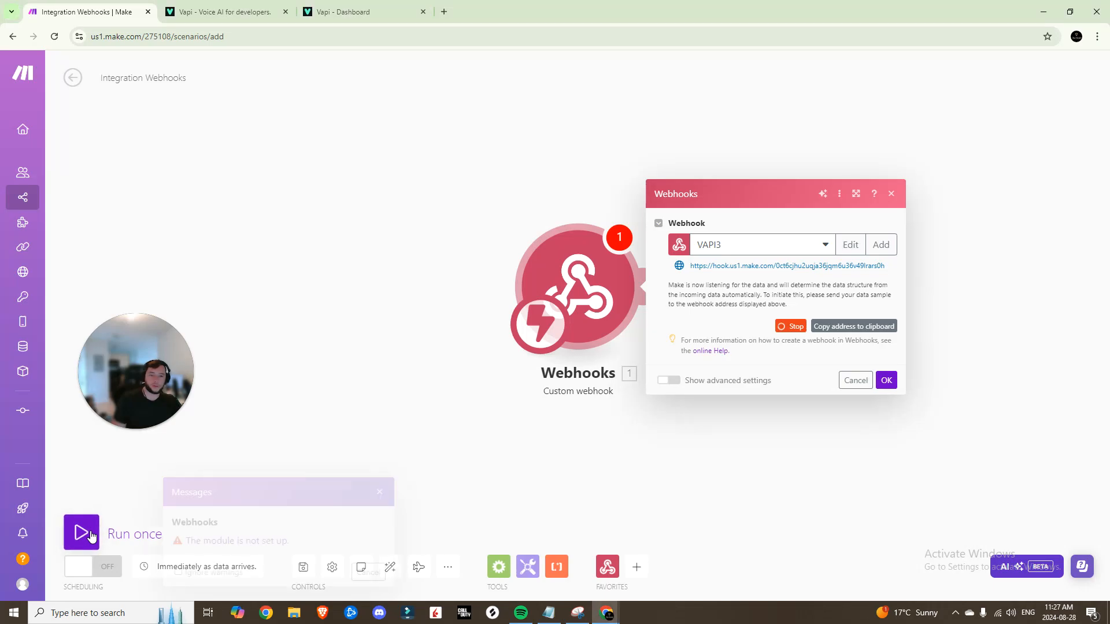
{"action": "left_click", "coordinate": [886, 382]}
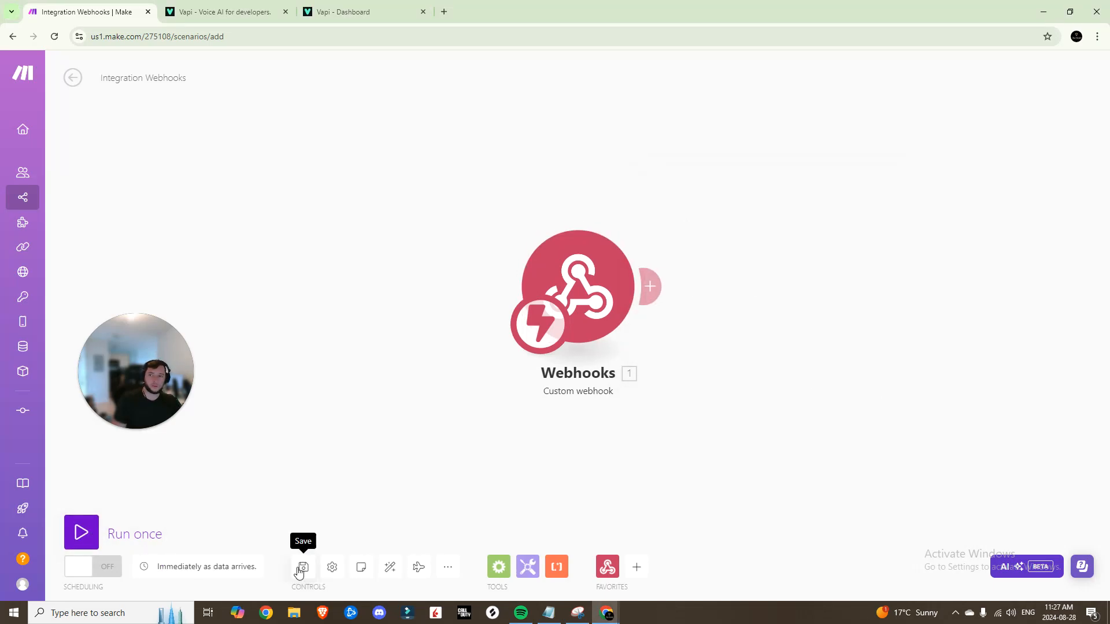
{"action": "triple_click", "coordinate": [166, 77]}
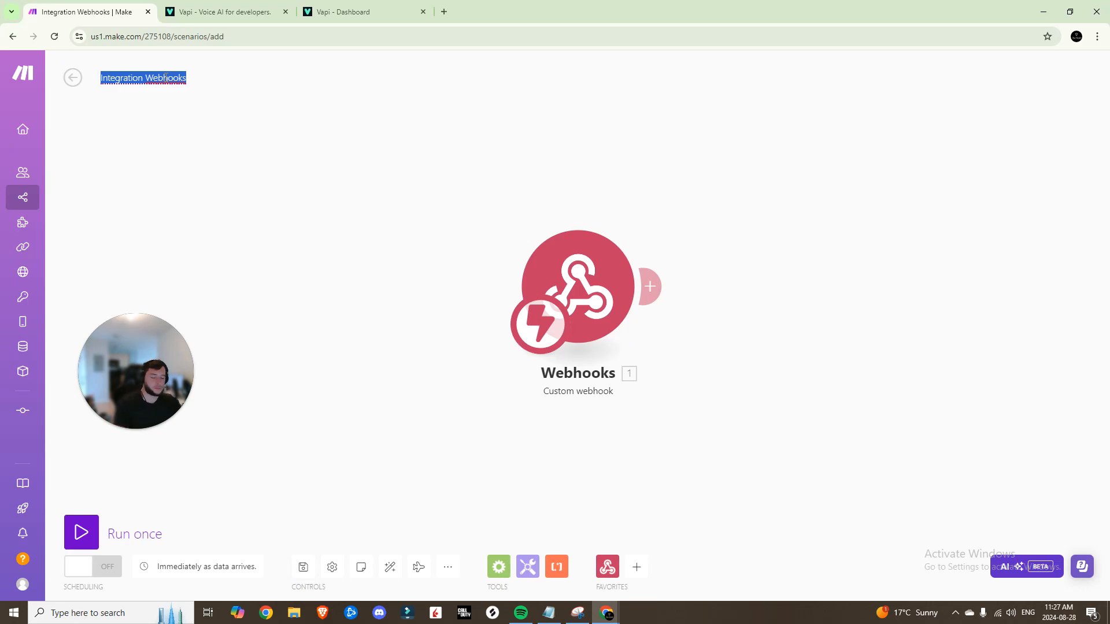
{"action": "type", "text": "VAPI Demo"}
{"action": "left_click", "coordinate": [305, 570]}
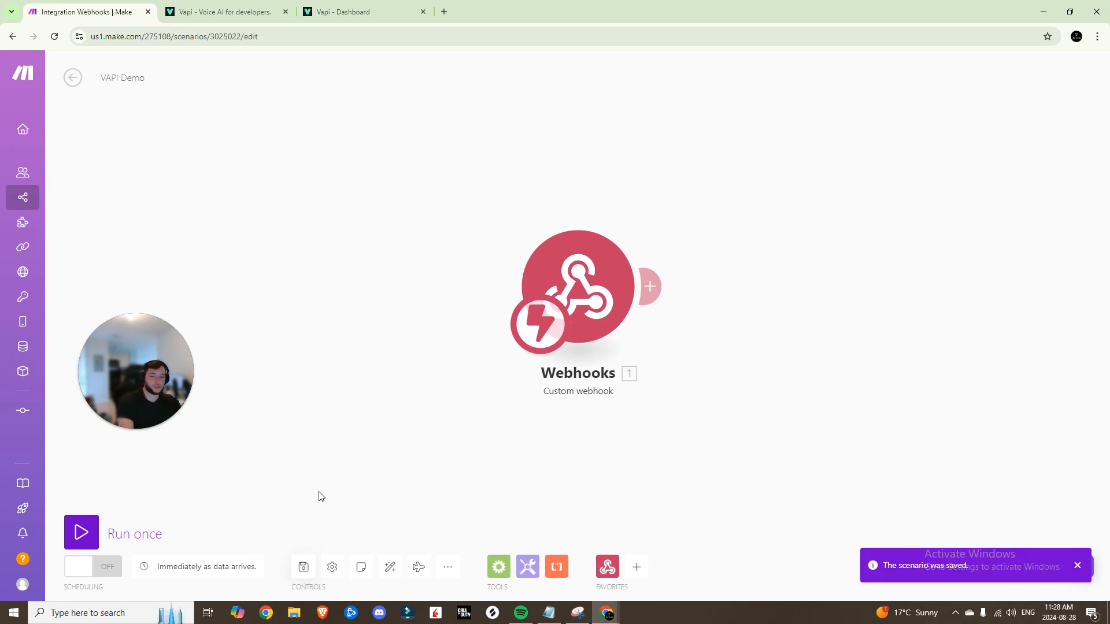
{"action": "left_click", "coordinate": [80, 530]}
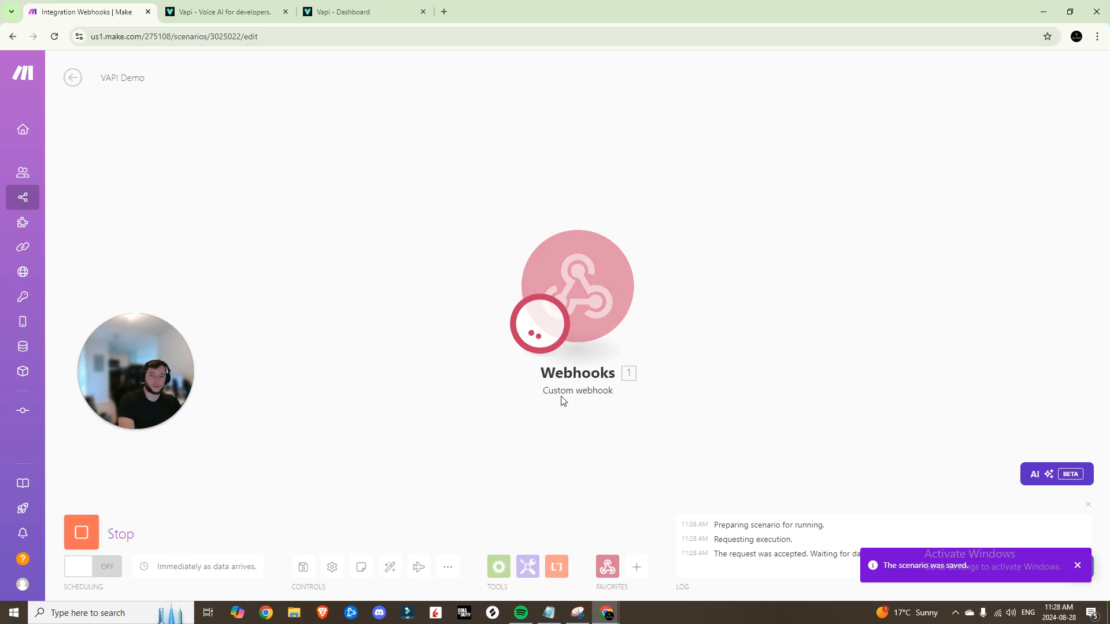
Hold a Talk with Assistant test call in Vapi, then go back to the waiting Make scenario
{"action": "left_click", "coordinate": [363, 16]}
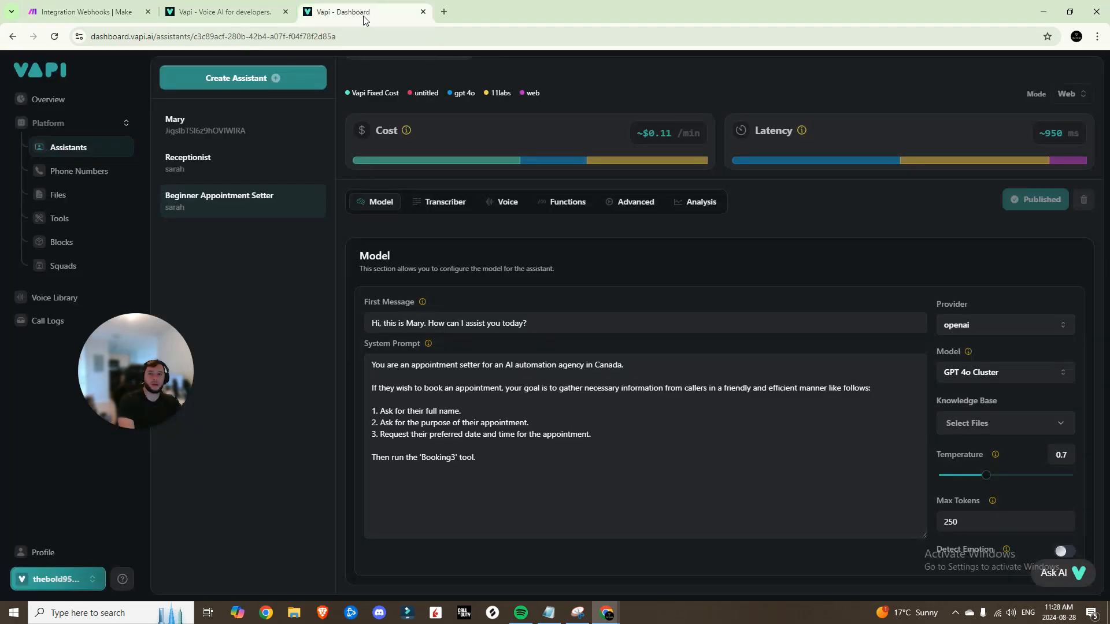
{"action": "scroll", "coordinate": [872, 240], "scroll_direction": "up", "scroll_amount": 2}
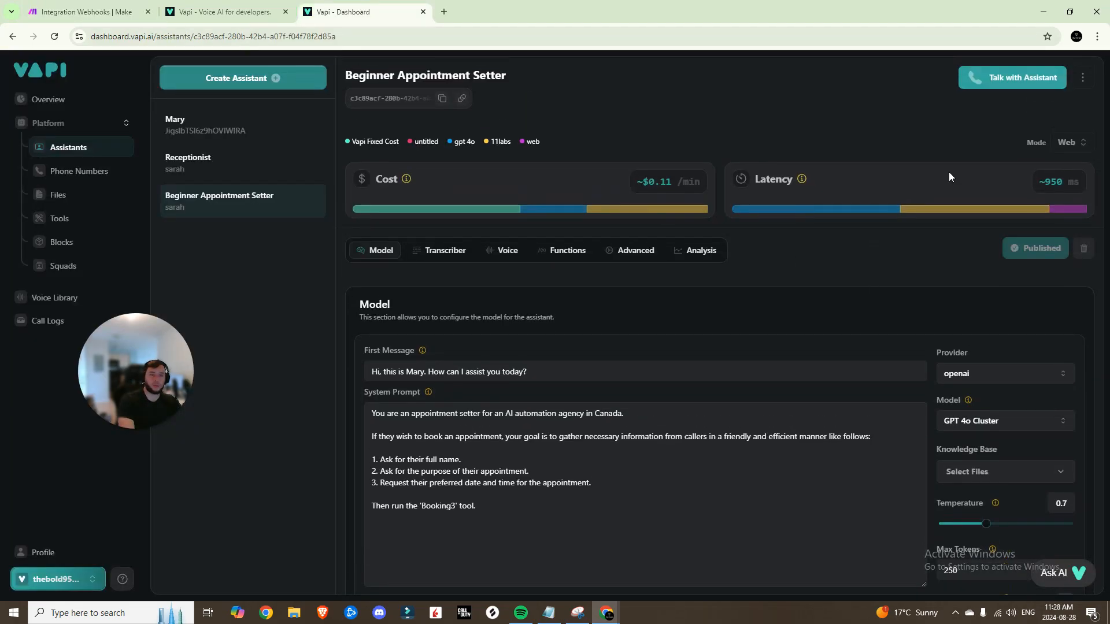
{"action": "left_click", "coordinate": [1023, 78]}
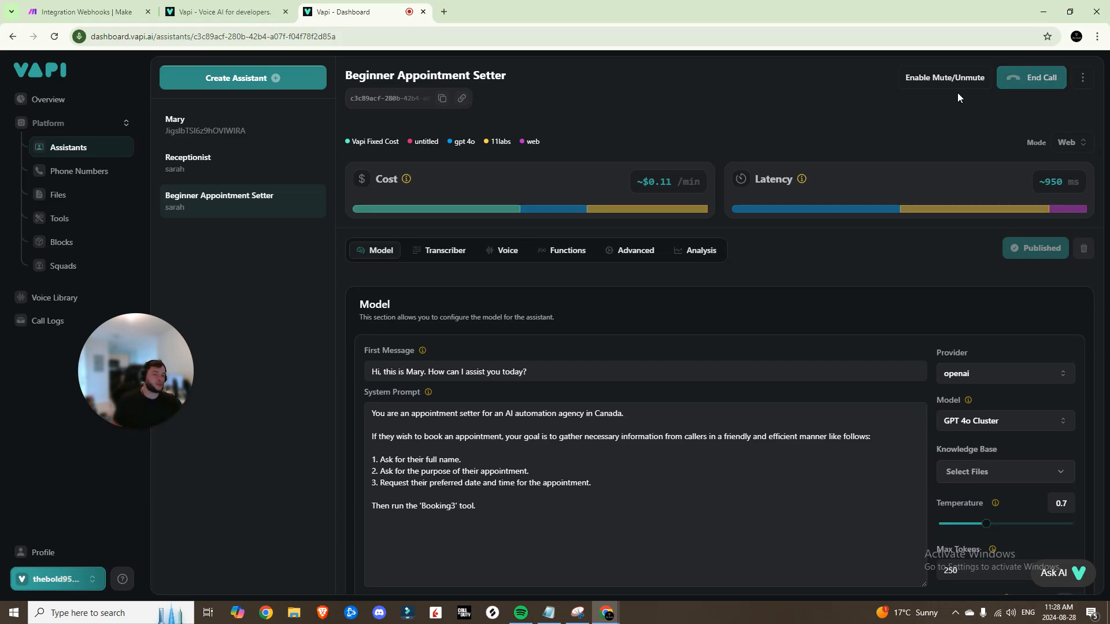
{"action": "left_click", "coordinate": [87, 11]}
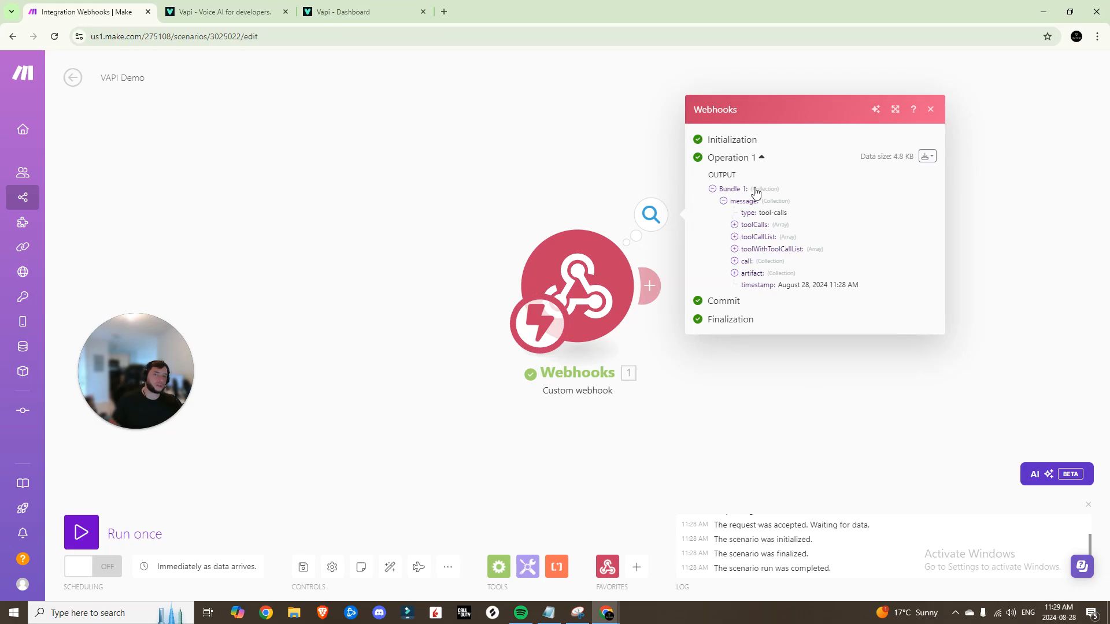
Expand toolCalls > 1 > function > arguments to inspect the Booking3 Date and Name values
{"action": "left_click", "coordinate": [734, 225]}
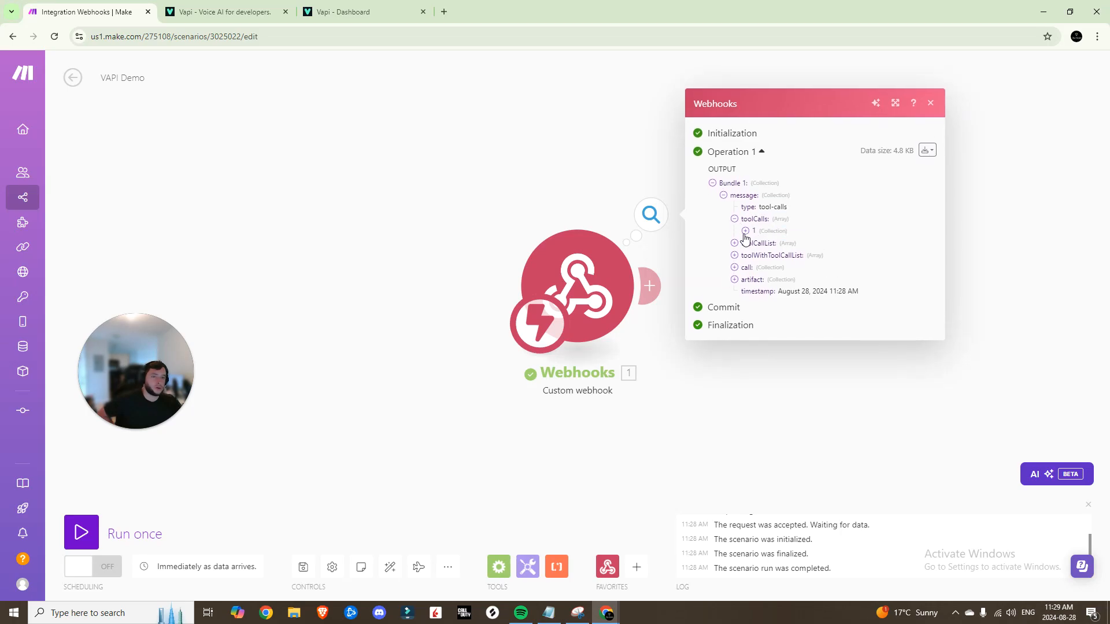
{"action": "left_click", "coordinate": [745, 232]}
{"action": "left_click", "coordinate": [756, 248]}
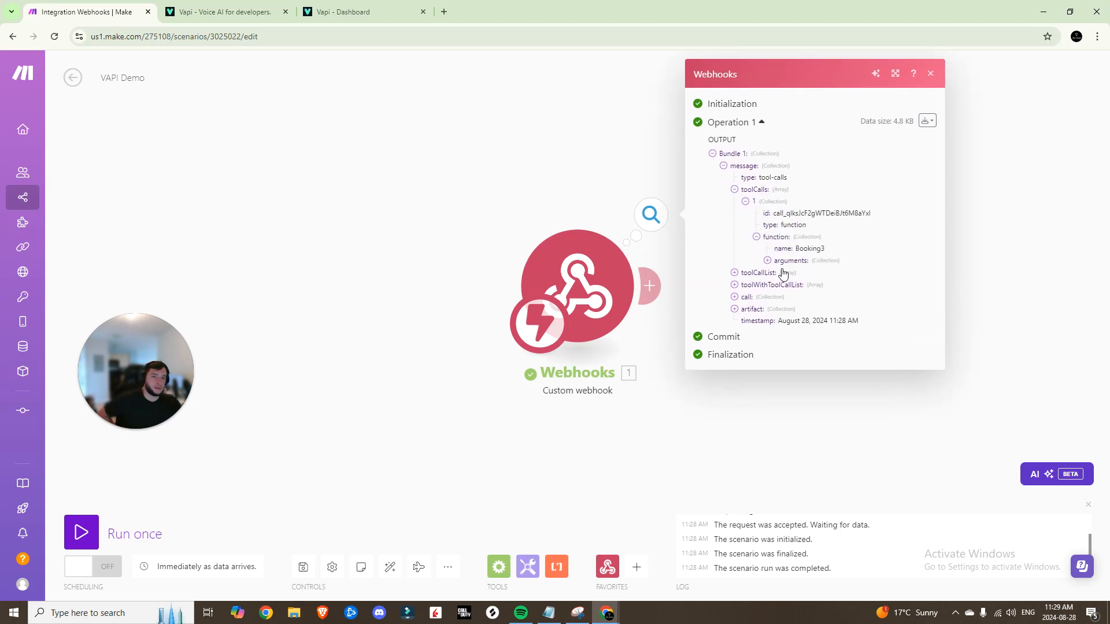
{"action": "left_click", "coordinate": [767, 261]}
{"action": "left_click_drag", "start_coordinate": [802, 270], "coordinate": [889, 274]}
{"action": "left_click_drag", "start_coordinate": [807, 281], "coordinate": [963, 311]}
Collapse the webhook output tree, close it, and add a new module after the webhook
{"action": "left_click", "coordinate": [890, 300]}
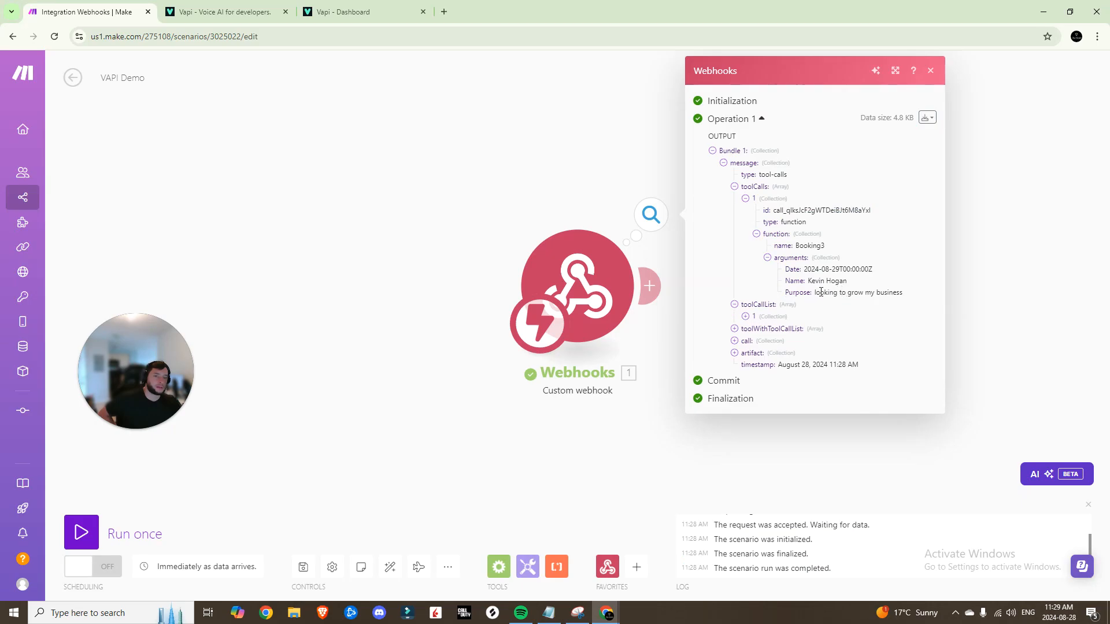
{"action": "left_click", "coordinate": [746, 199]}
{"action": "left_click", "coordinate": [734, 213]}
{"action": "left_click", "coordinate": [723, 198]}
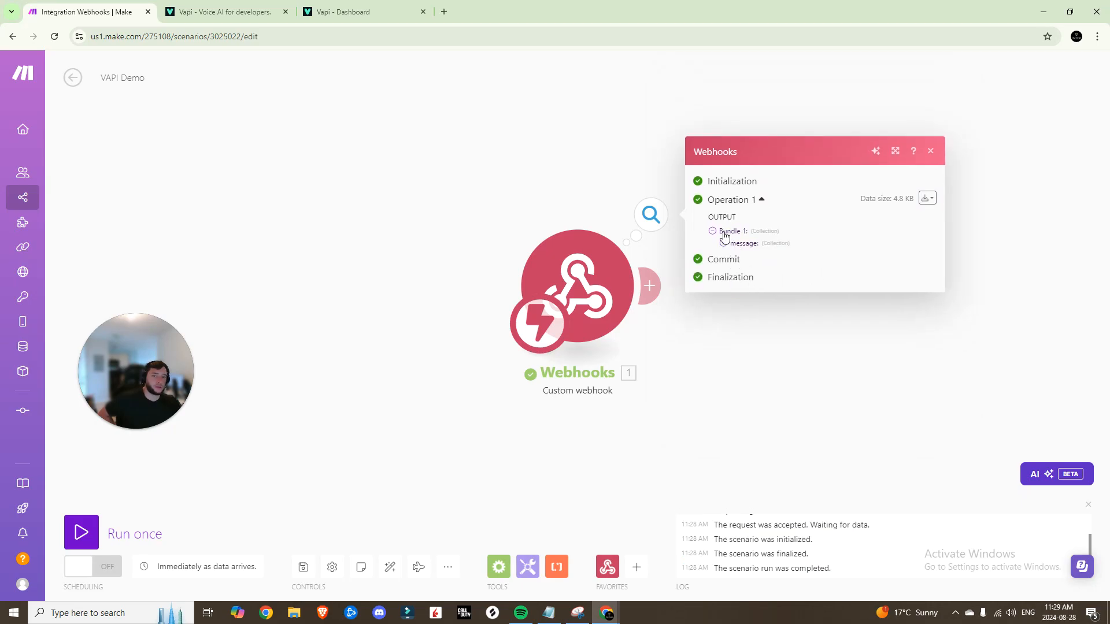
{"action": "left_click", "coordinate": [931, 152]}
{"action": "left_click", "coordinate": [649, 285]}
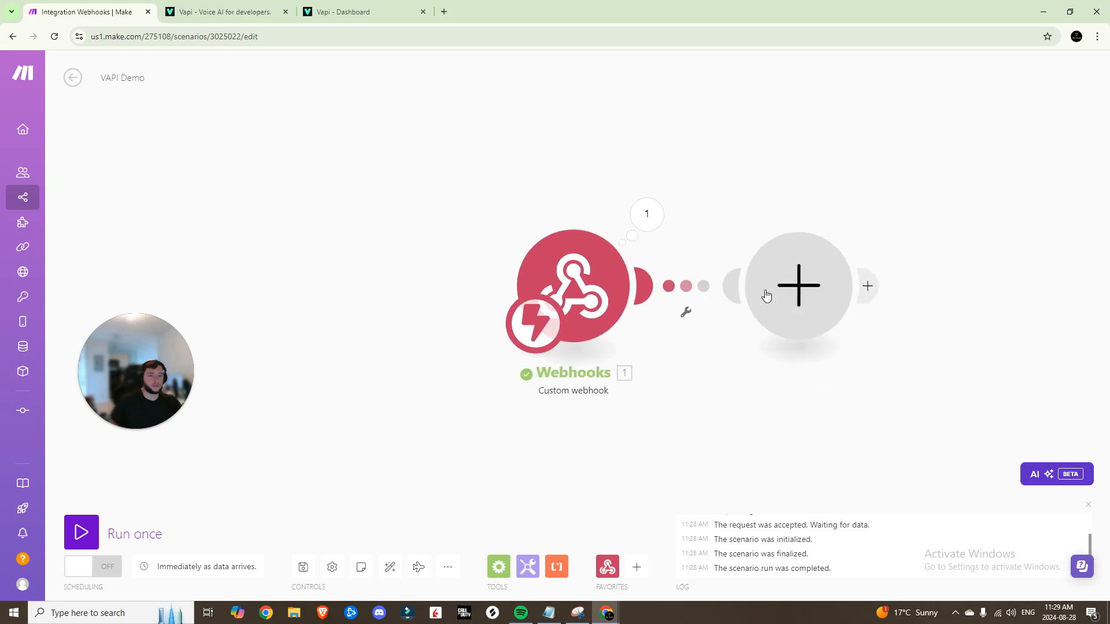
Add a Router from flow control after the Custom webhook
{"action": "left_click", "coordinate": [896, 338]}
{"action": "left_click", "coordinate": [901, 218]}
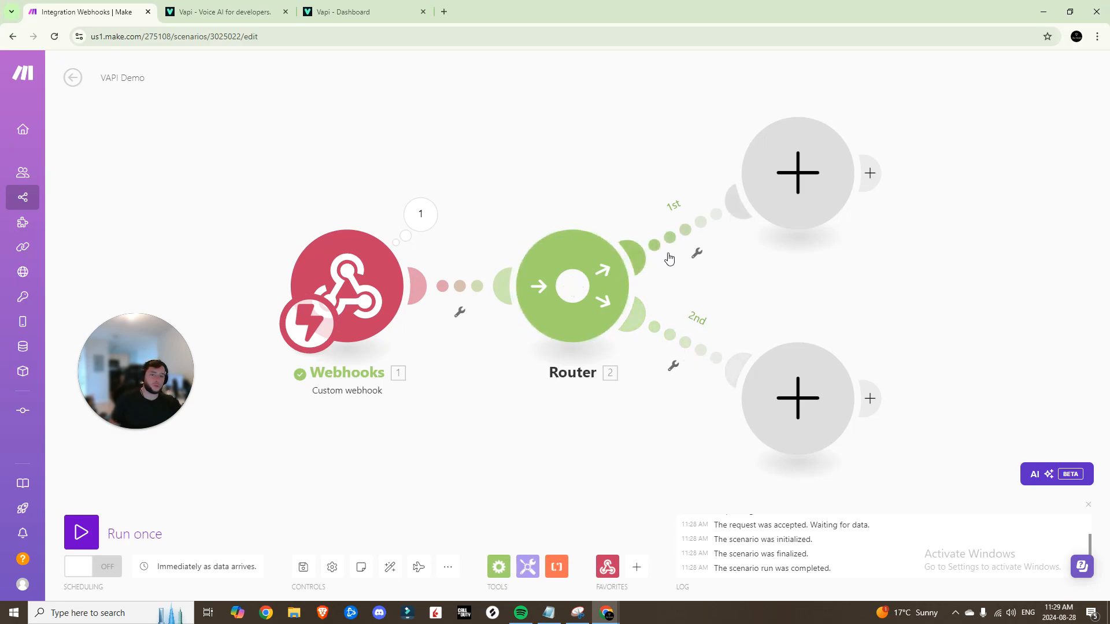
{"action": "left_click_drag", "start_coordinate": [866, 317], "coordinate": [706, 285]}
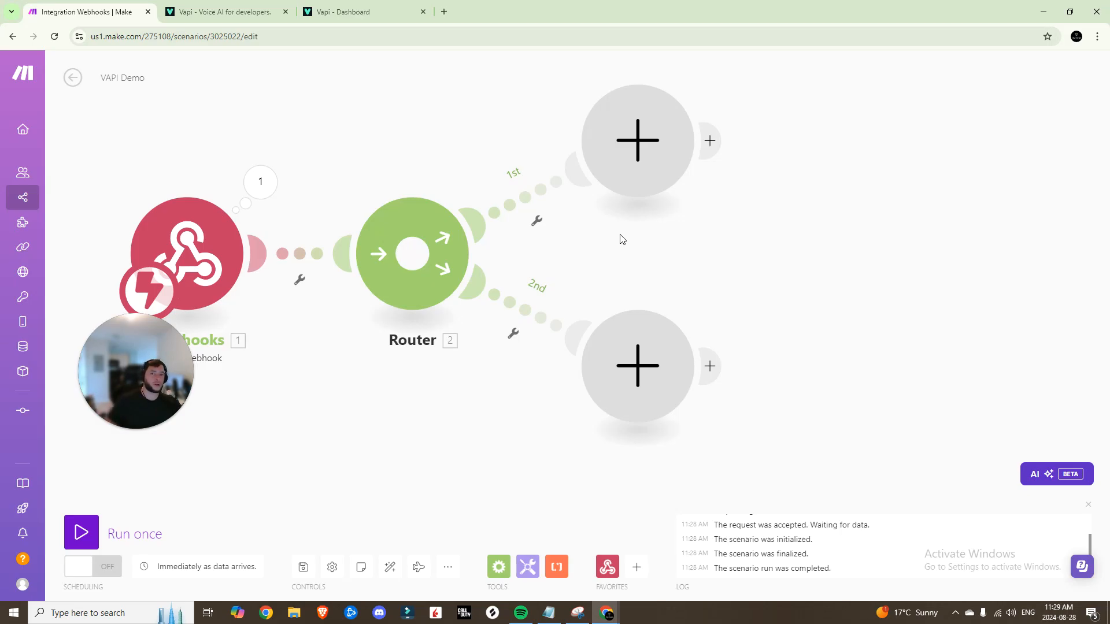
Give route 1 a 'Booking' filter comparing the tool call's function name to Booking3
{"action": "left_click", "coordinate": [655, 187]}
{"action": "left_click", "coordinate": [708, 113]}
{"action": "type", "text": "Booking"}
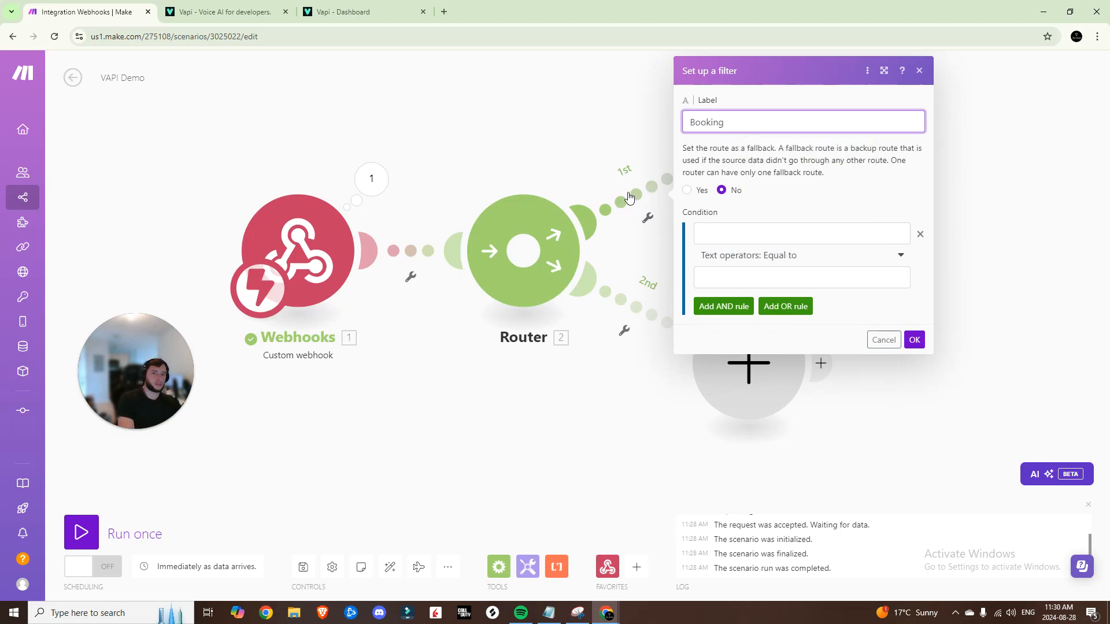
{"action": "left_click", "coordinate": [745, 229]}
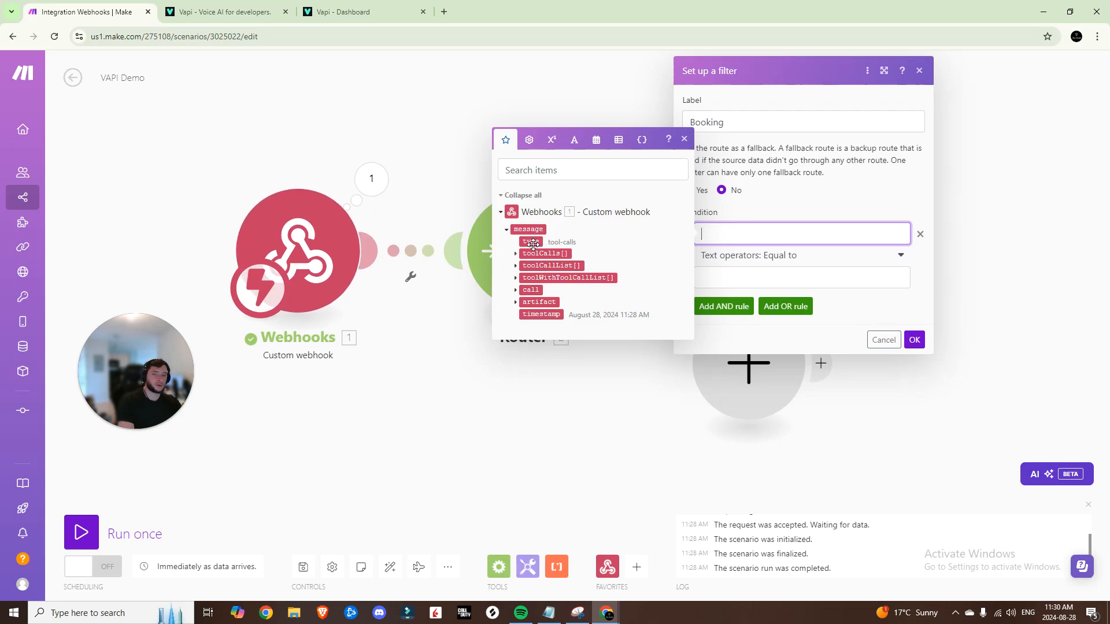
{"action": "left_click", "coordinate": [515, 254]}
{"action": "left_click", "coordinate": [523, 273]}
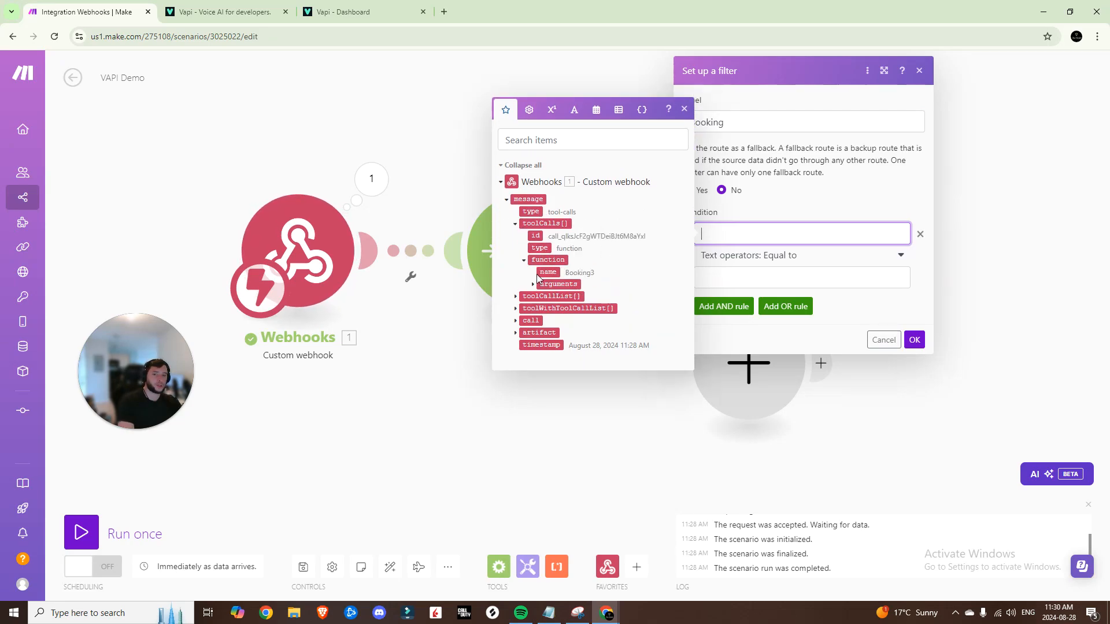
{"action": "left_click", "coordinate": [539, 274]}
{"action": "left_click", "coordinate": [733, 274]}
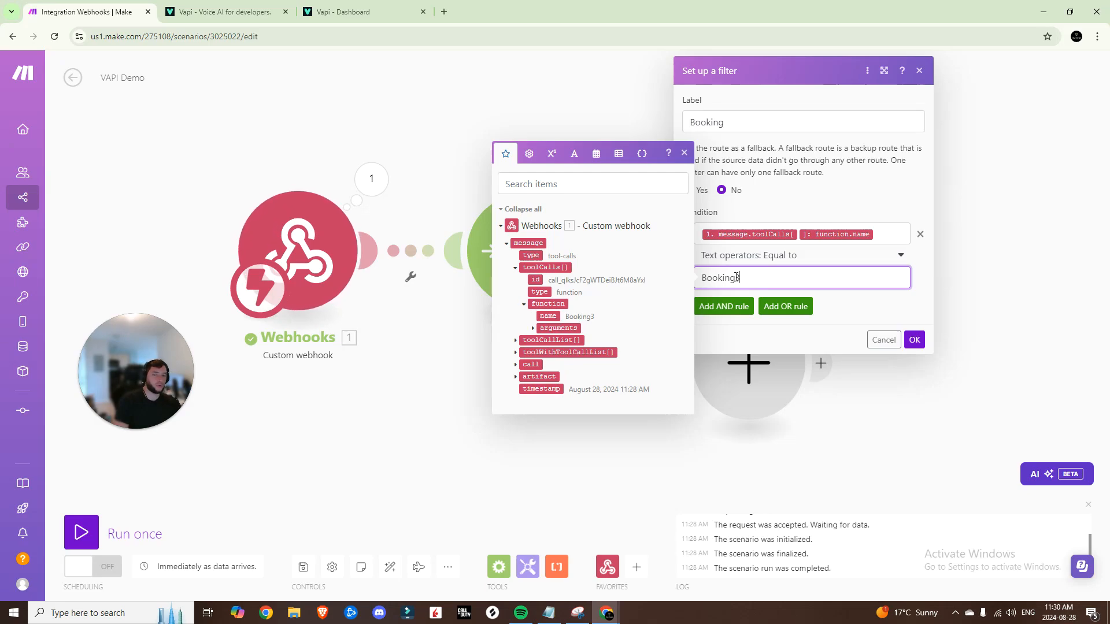
{"action": "left_click", "coordinate": [772, 263]}
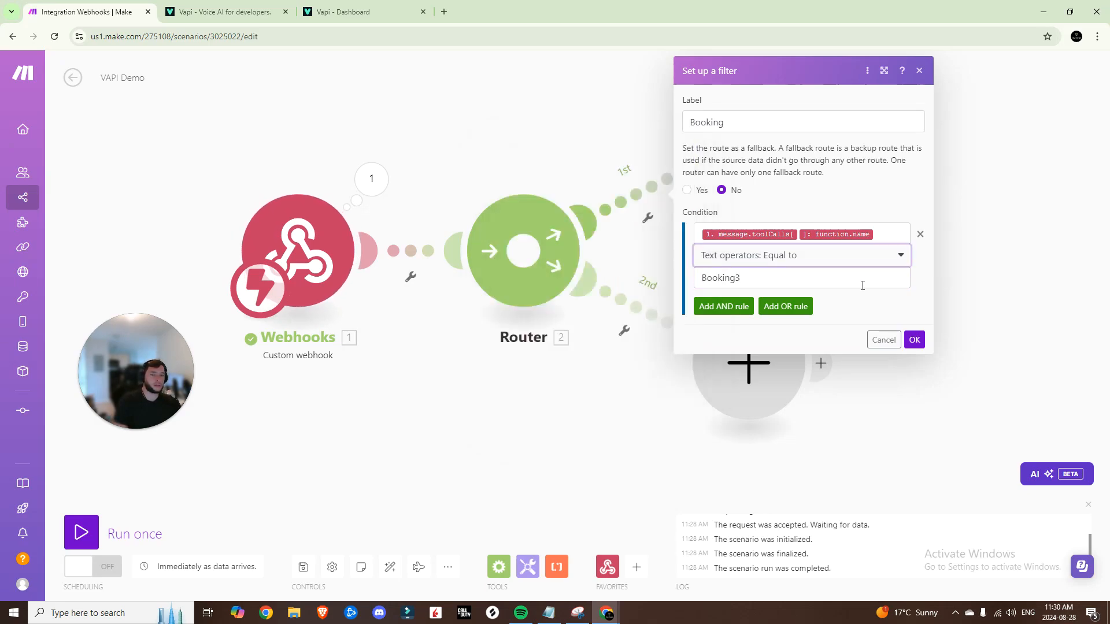
{"action": "left_click", "coordinate": [914, 340]}
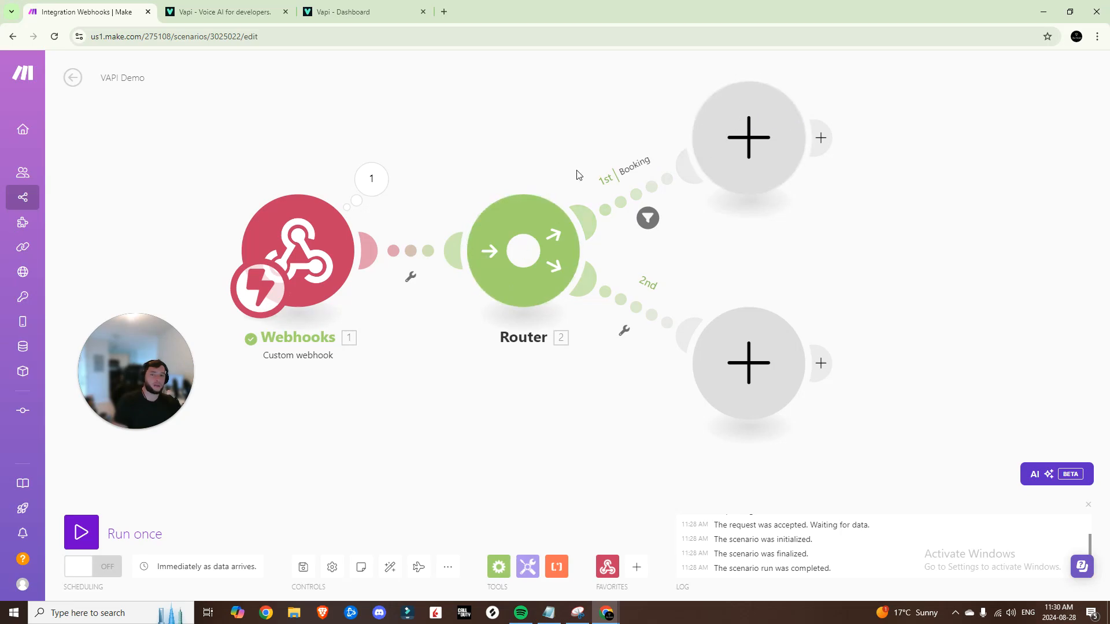
Add a Google Meet 'Create a Meeting' module on the Booking route using the existing connection
{"action": "left_click", "coordinate": [771, 88]}
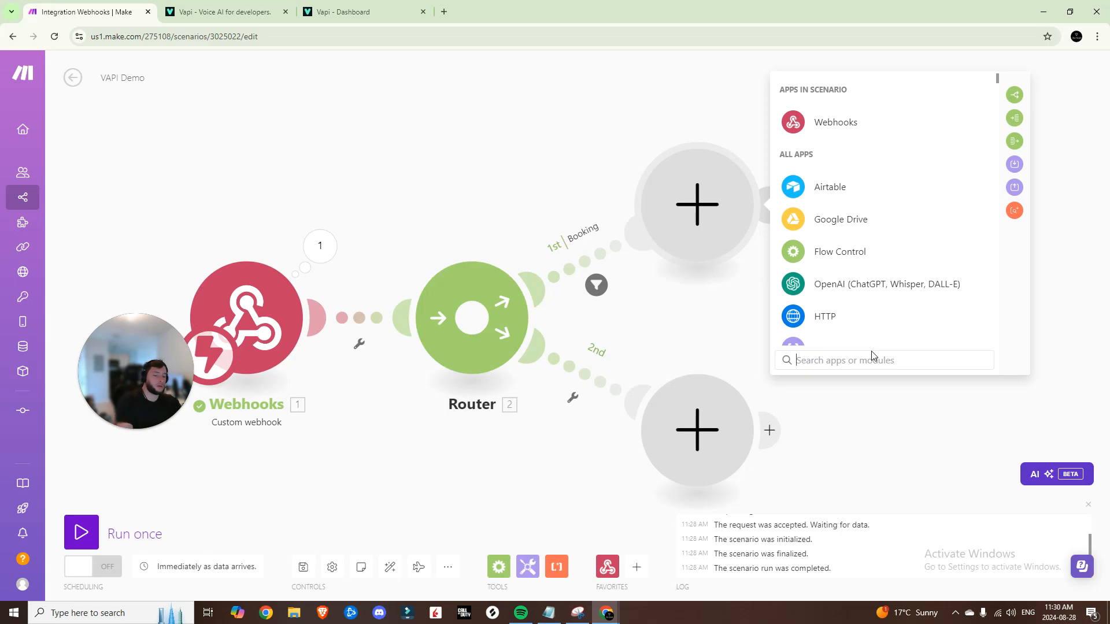
{"action": "type", "text": "google"}
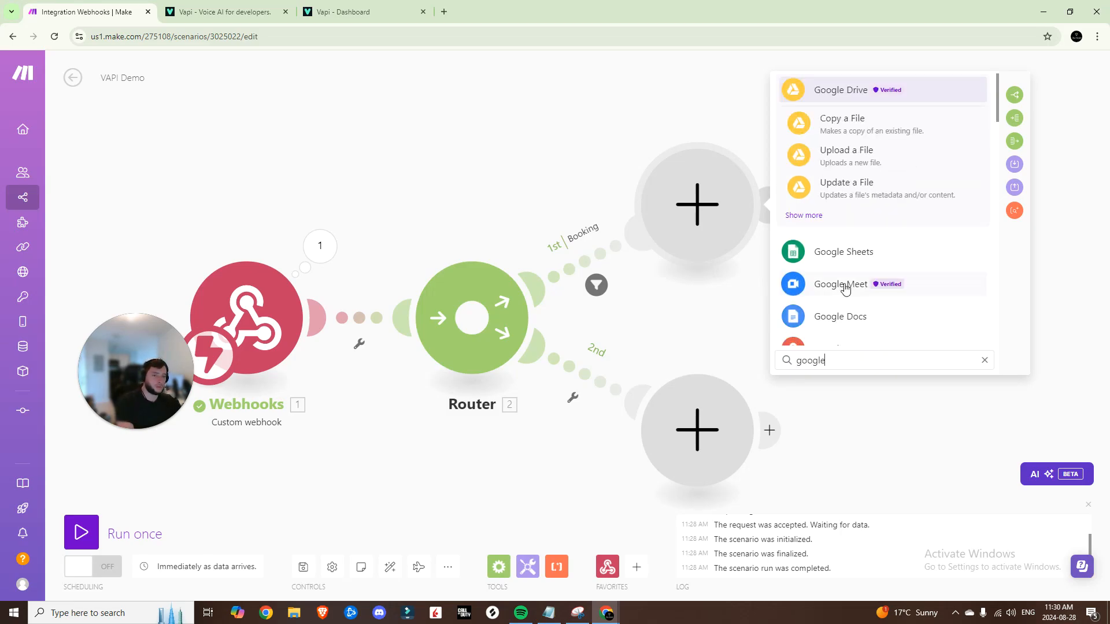
{"action": "left_click", "coordinate": [836, 288]}
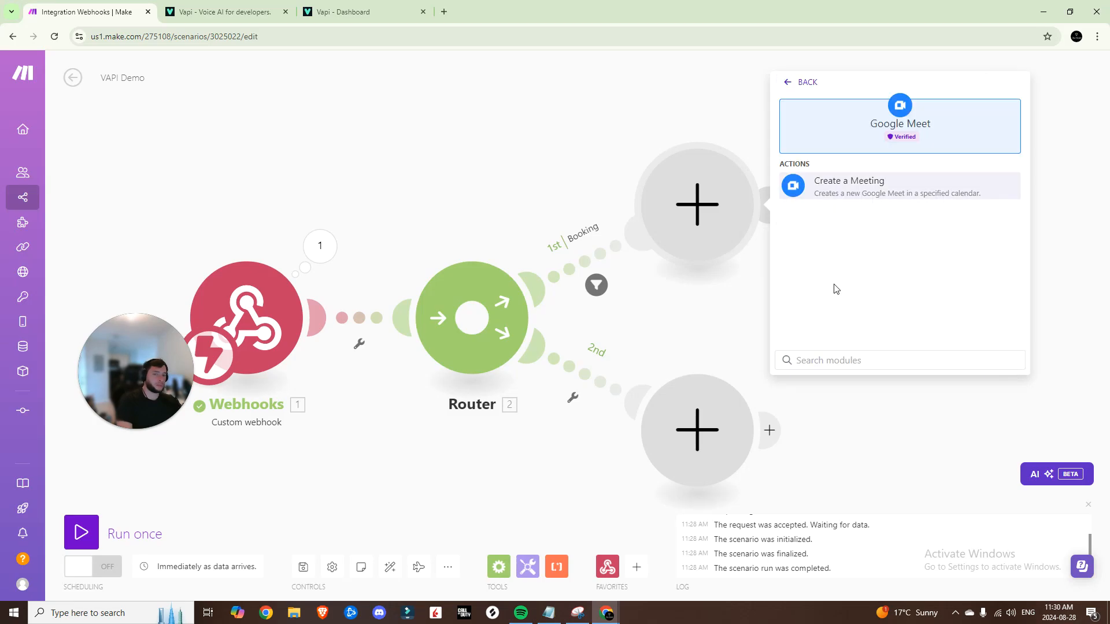
{"action": "left_click", "coordinate": [847, 190]}
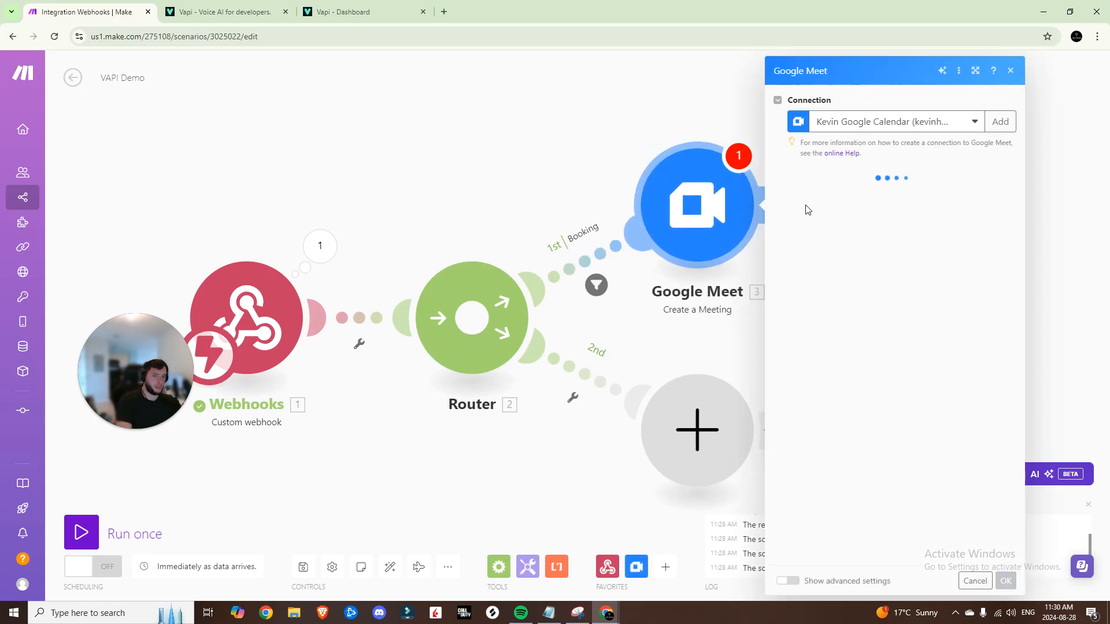
{"action": "left_click", "coordinate": [997, 121]}
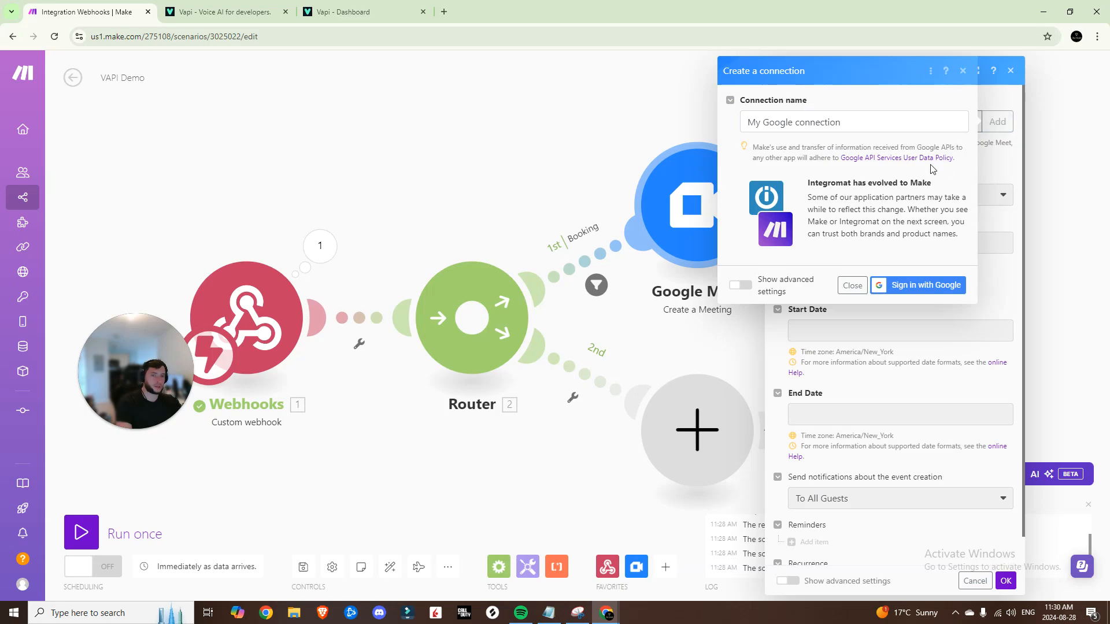
{"action": "left_click", "coordinate": [963, 70]}
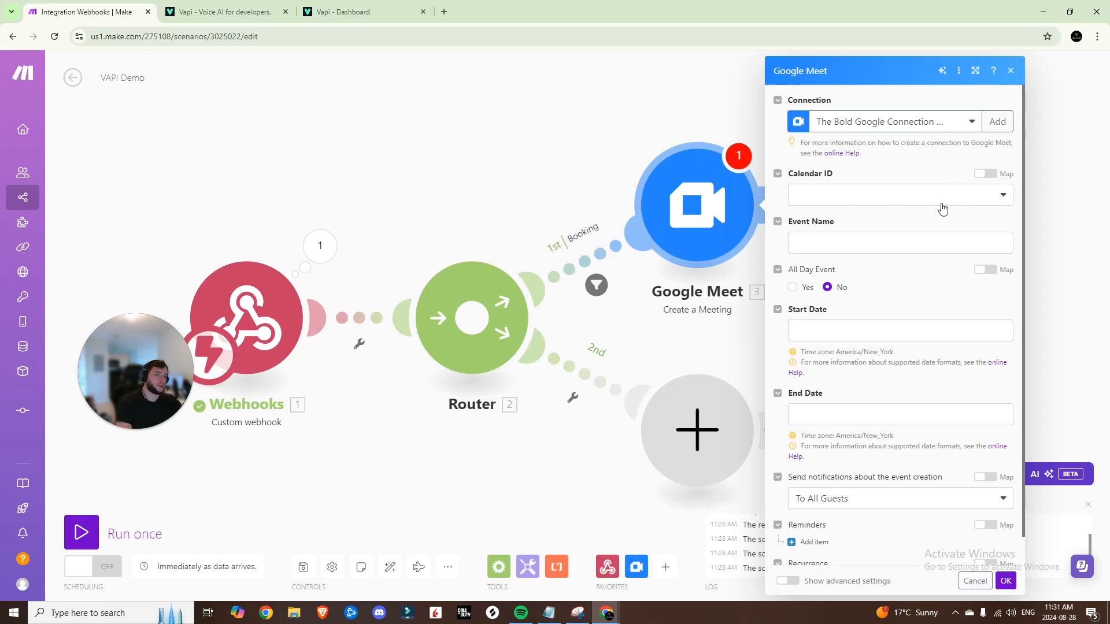
{"action": "scroll", "coordinate": [941, 205], "scroll_direction": "down", "scroll_amount": 1}
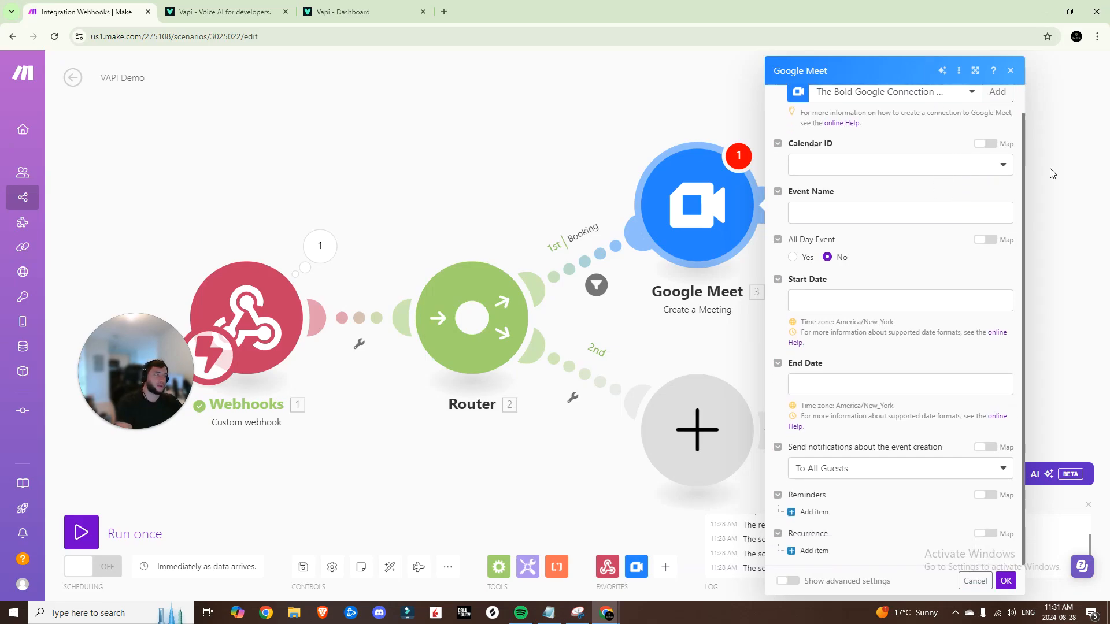
Set the event name to 'Meeting with' followed by the mapped caller Name argument
{"action": "left_click", "coordinate": [854, 215]}
{"action": "type", "text": "Meeting with"}
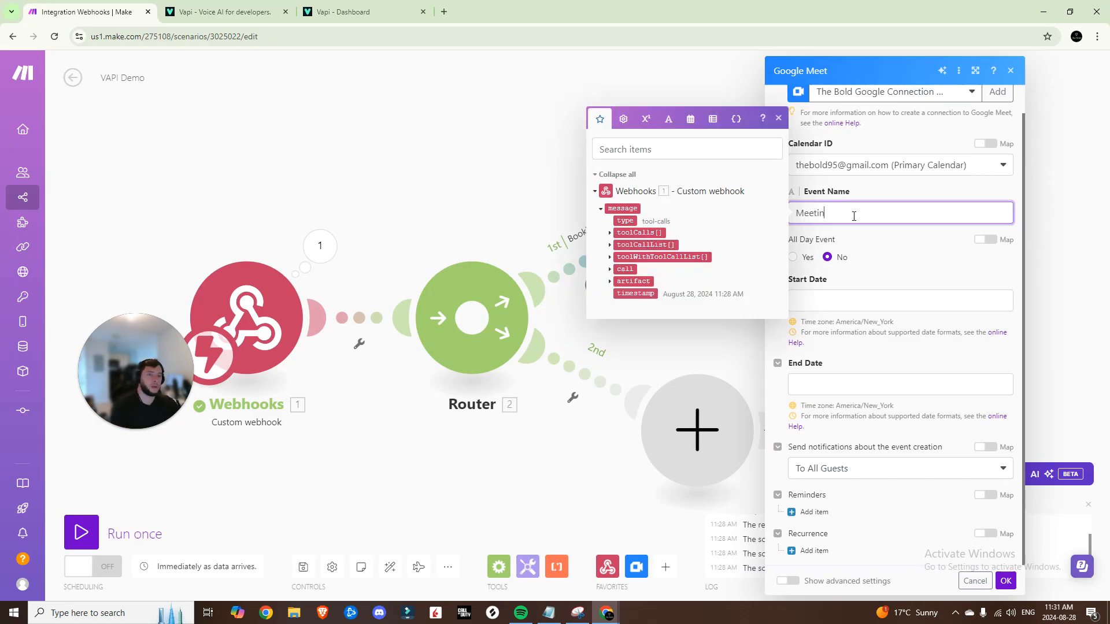
{"action": "left_click", "coordinate": [610, 232]}
{"action": "left_click", "coordinate": [618, 252]}
{"action": "left_click", "coordinate": [627, 263]}
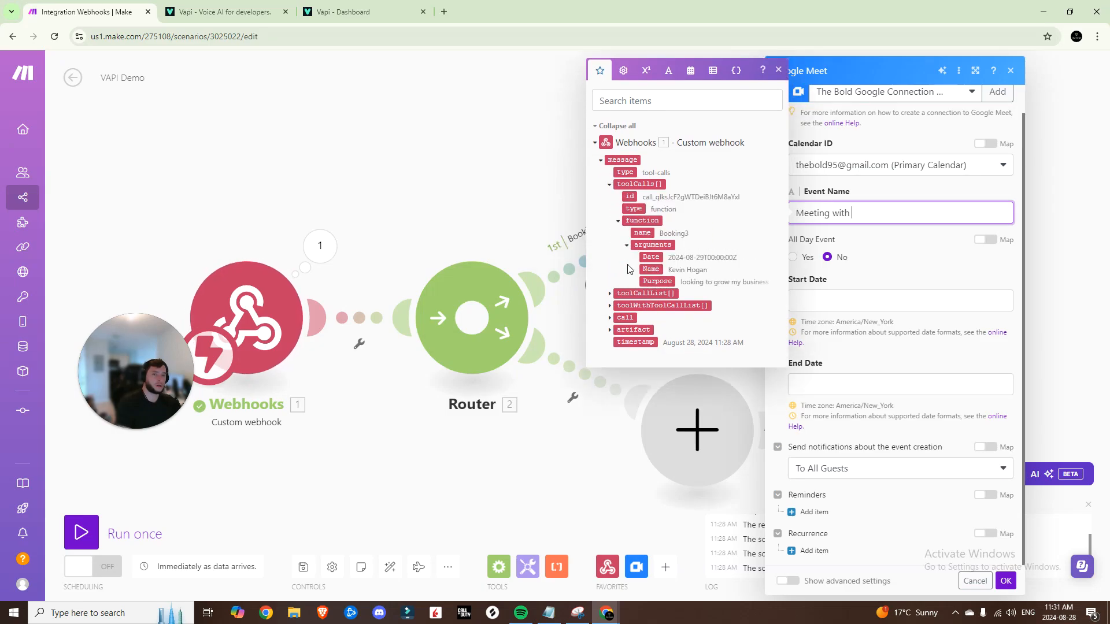
{"action": "left_click", "coordinate": [650, 288]}
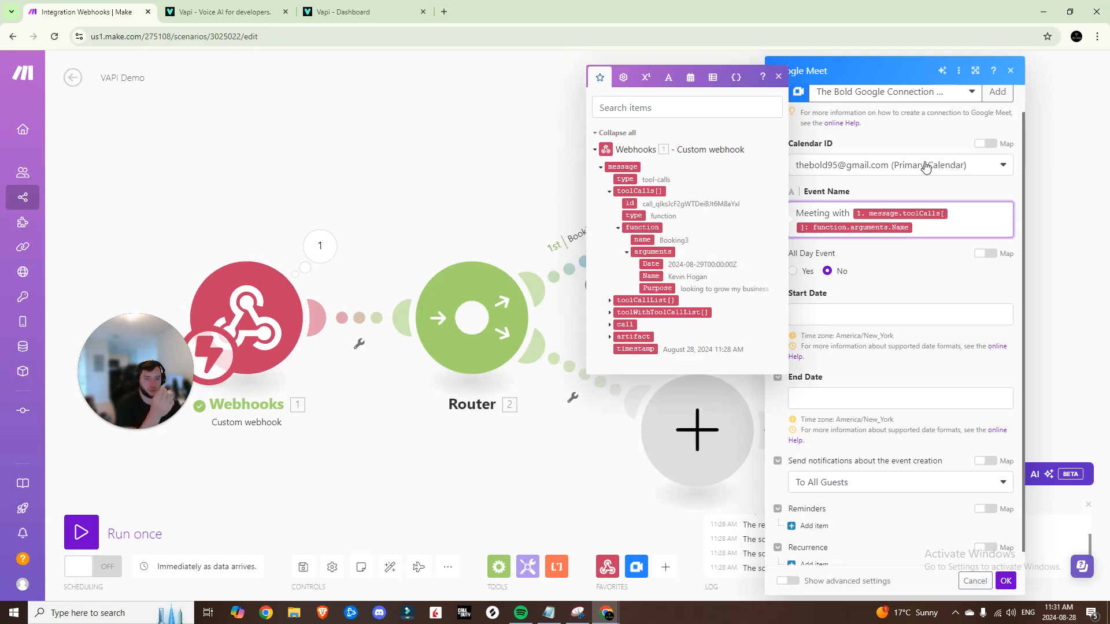
{"action": "left_click", "coordinate": [873, 260]}
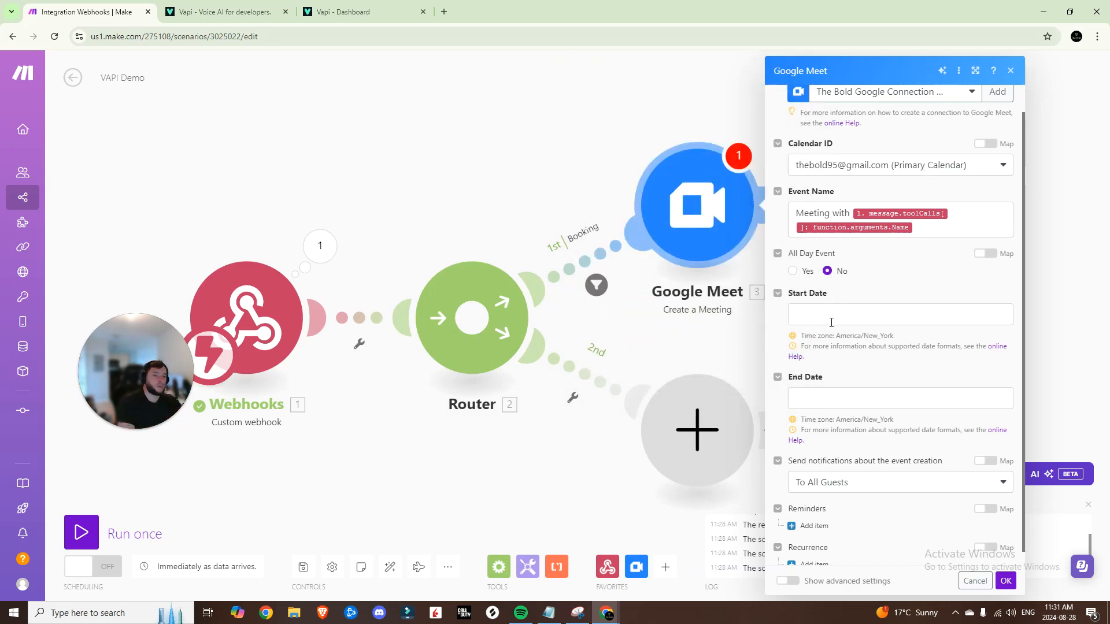
Map the requested Date as start and addMinutes(Date;30) as end
{"action": "left_click", "coordinate": [831, 322]}
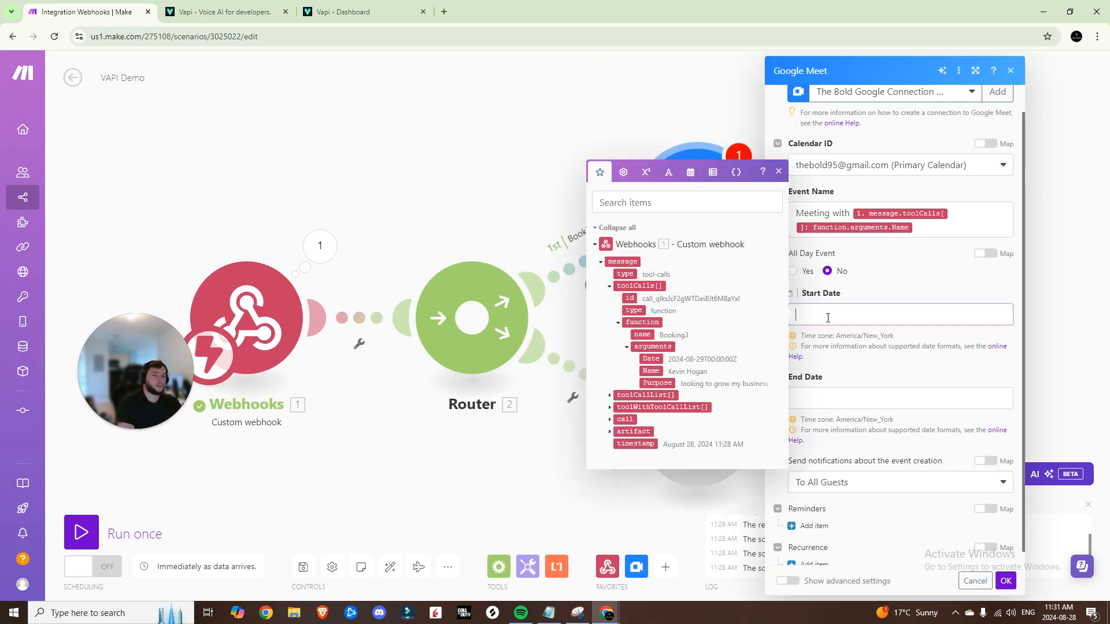
{"action": "left_click", "coordinate": [649, 358]}
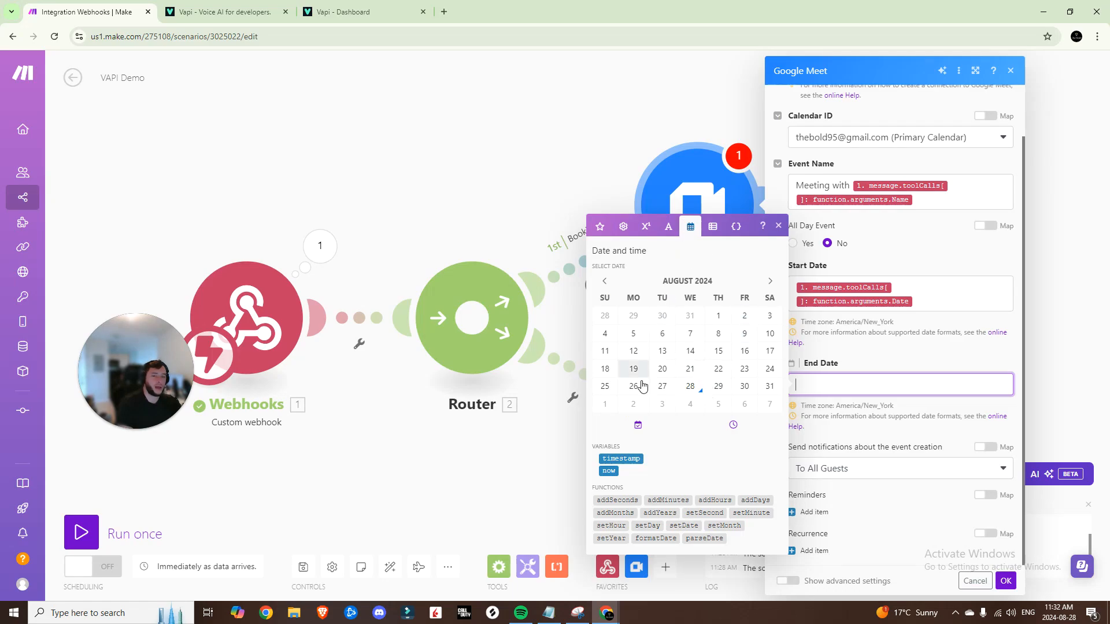
{"action": "left_click", "coordinate": [660, 500]}
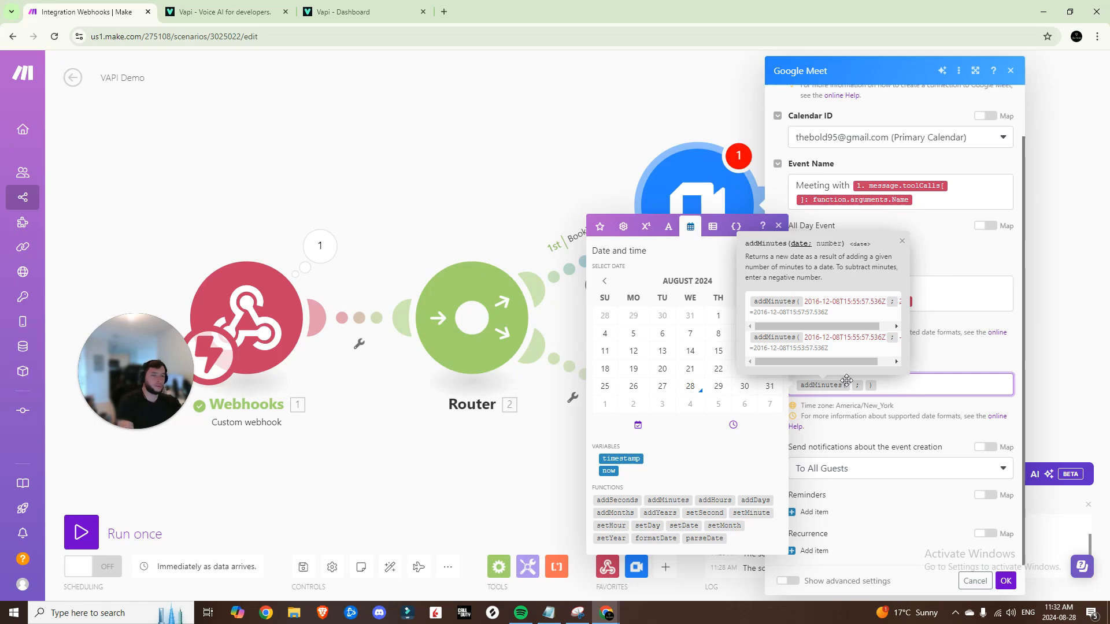
{"action": "left_click", "coordinate": [600, 226]}
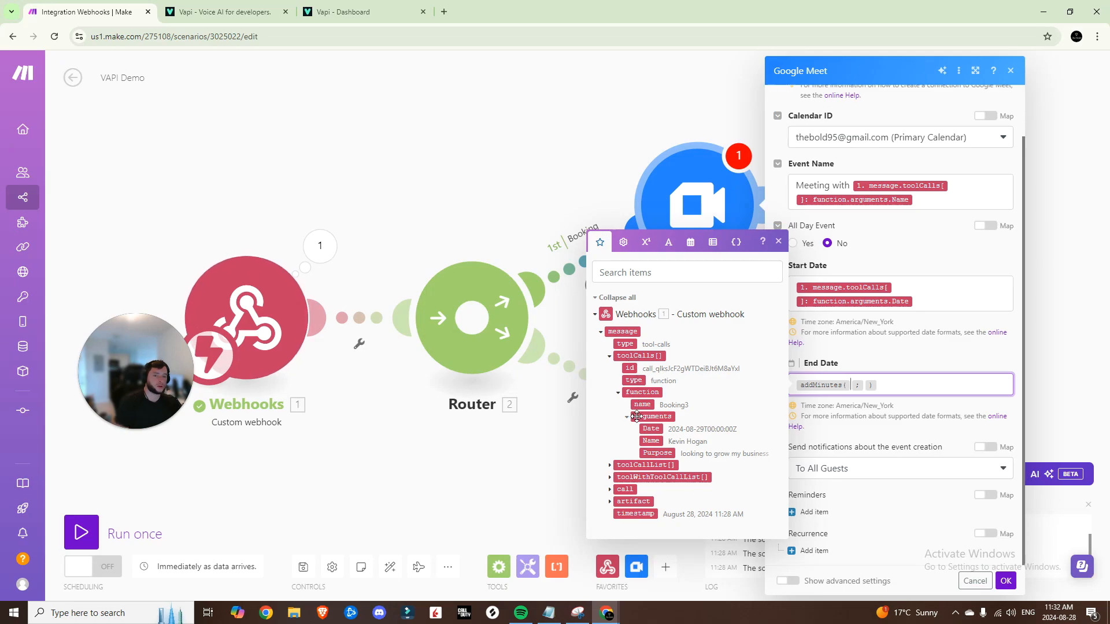
{"action": "left_click", "coordinate": [651, 429]}
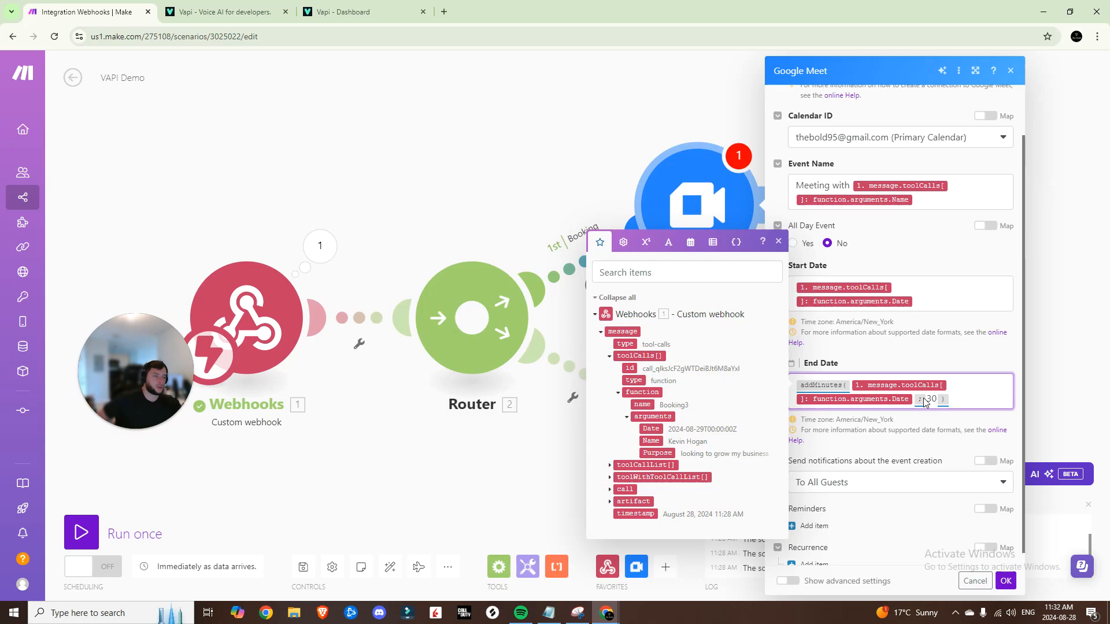
{"action": "left_click", "coordinate": [912, 426]}
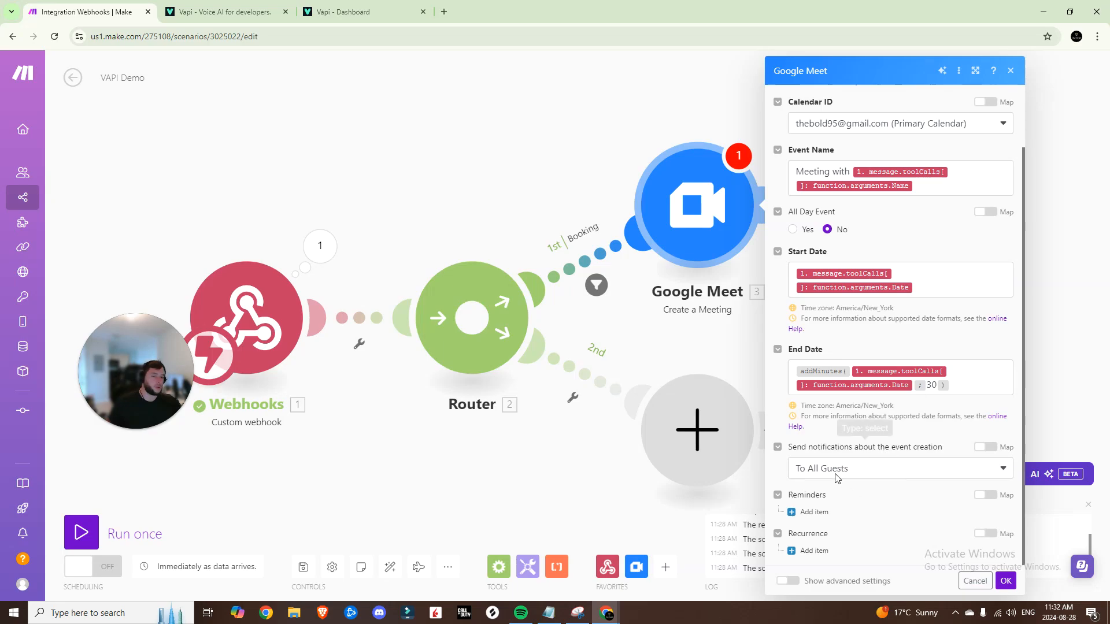
{"action": "key", "text": "Escape"}
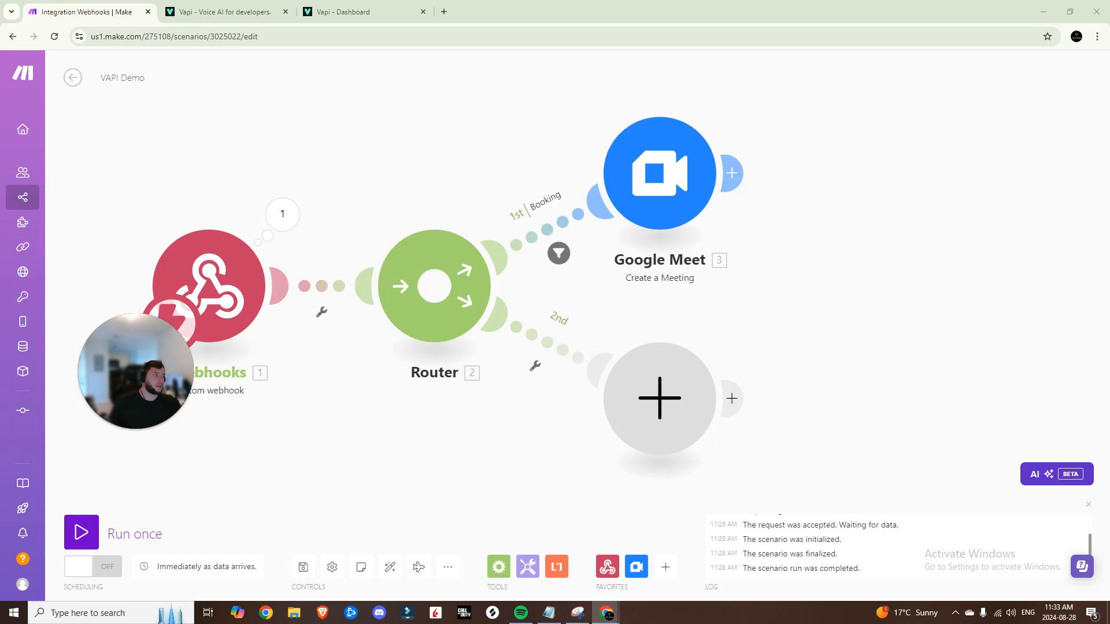
{"action": "left_click", "coordinate": [732, 173]}
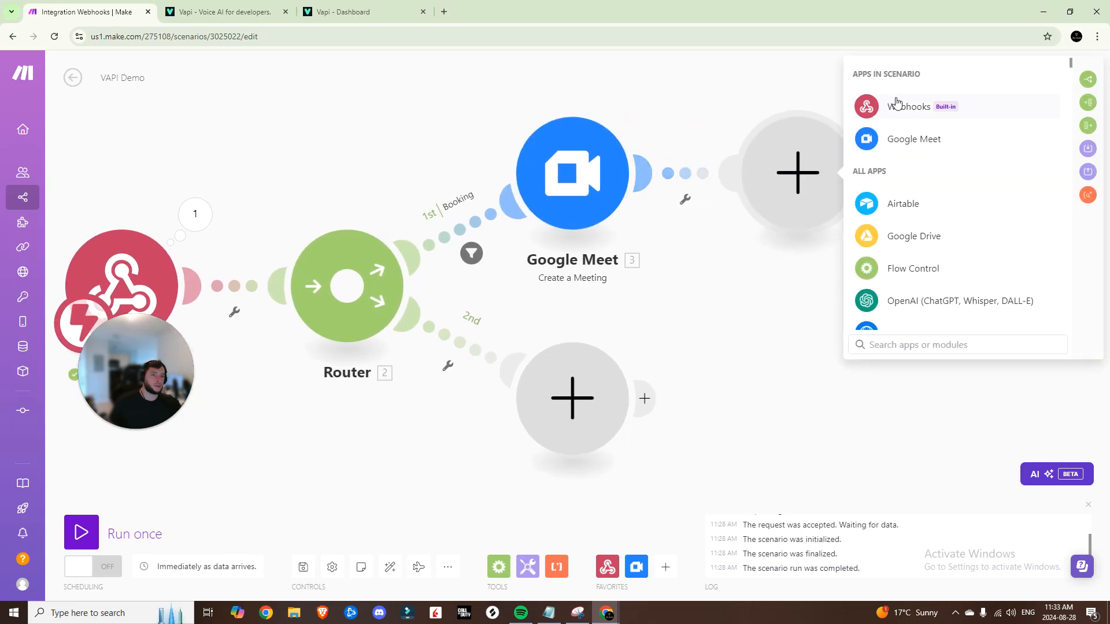
Add a Webhooks 'Webhook response' module after Google Meet and paste the results JSON body
{"action": "left_click", "coordinate": [898, 102]}
{"action": "left_click", "coordinate": [912, 175]}
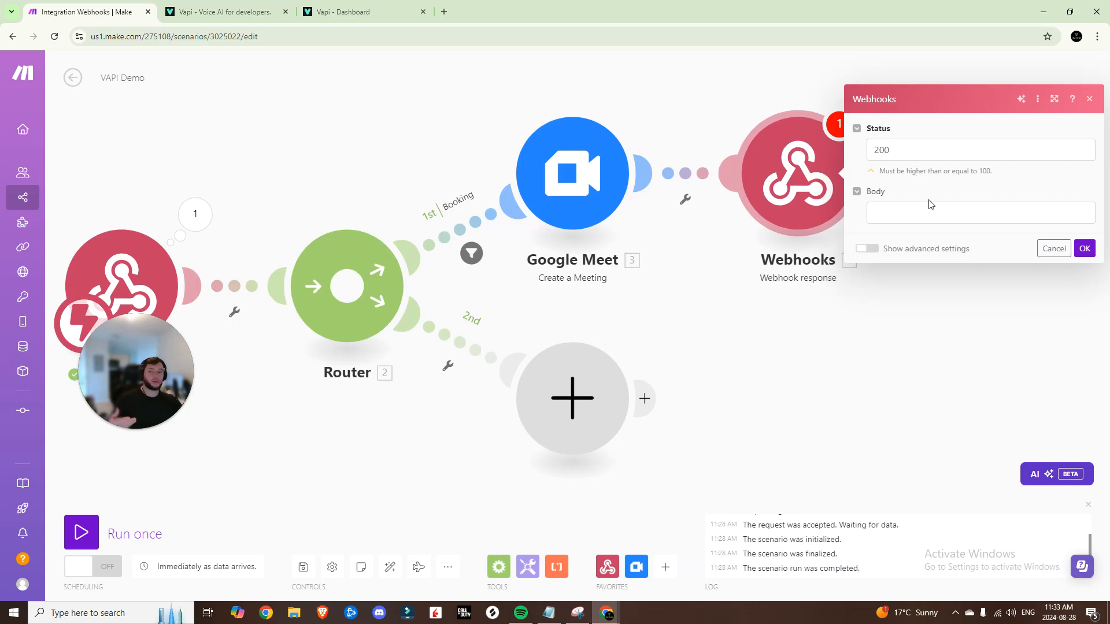
{"action": "left_click", "coordinate": [930, 209]}
{"action": "type", "text": "{ \"results\": [ { \"toolCallId\": \"{{1.message.toolCalls[].id}}\", \"result\": \"Meeting Booked Successfully\" } ] }"}
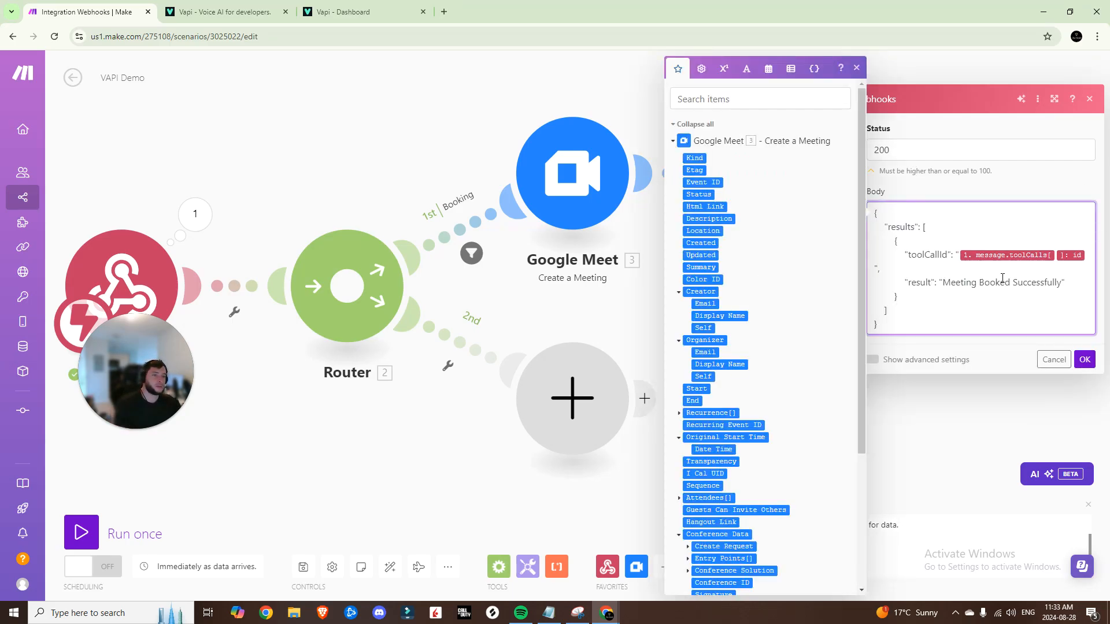
Verify the mapped toolCalls id in the body, confirm the response, and open Vapi's tool-calling docs
{"action": "left_click", "coordinate": [1085, 253]}
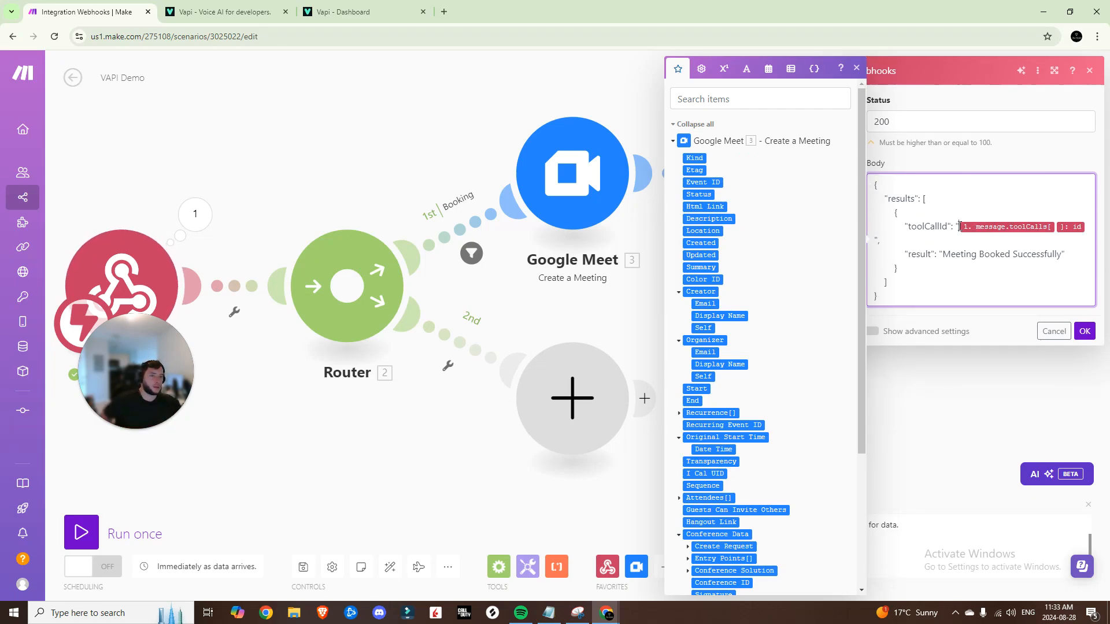
{"action": "scroll", "coordinate": [763, 242], "scroll_direction": "down", "scroll_amount": 3}
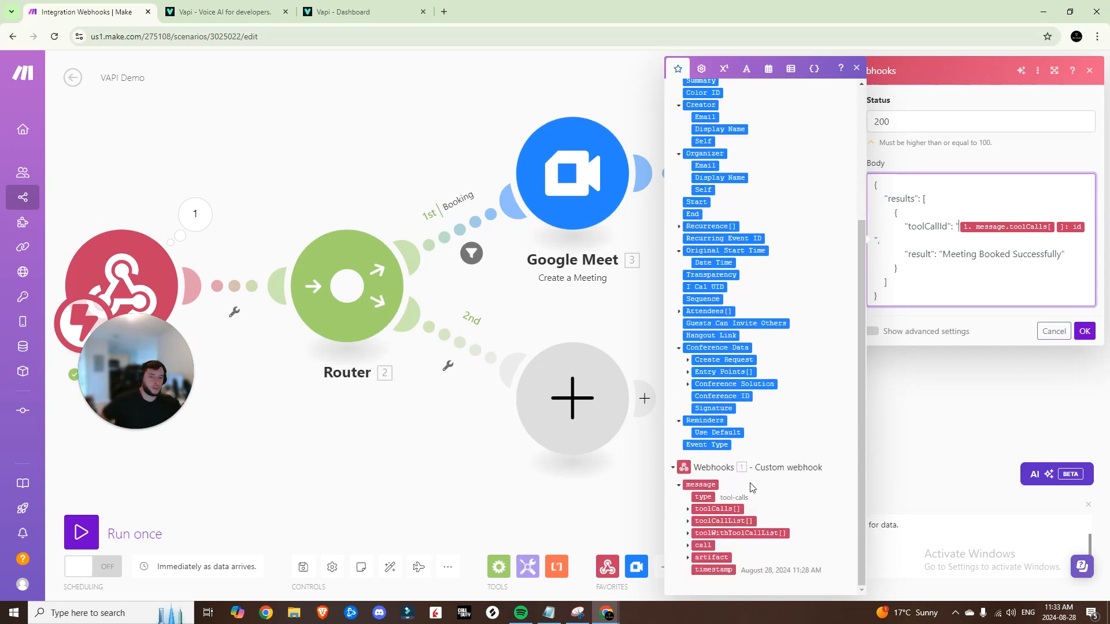
{"action": "left_click", "coordinate": [687, 512]}
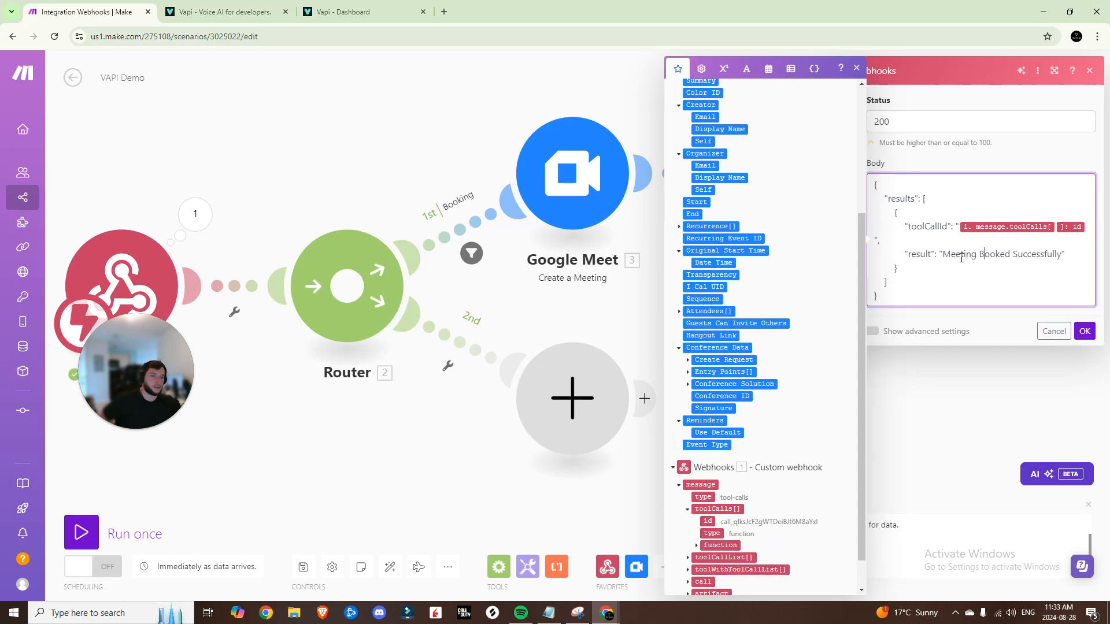
{"action": "left_click", "coordinate": [856, 70]}
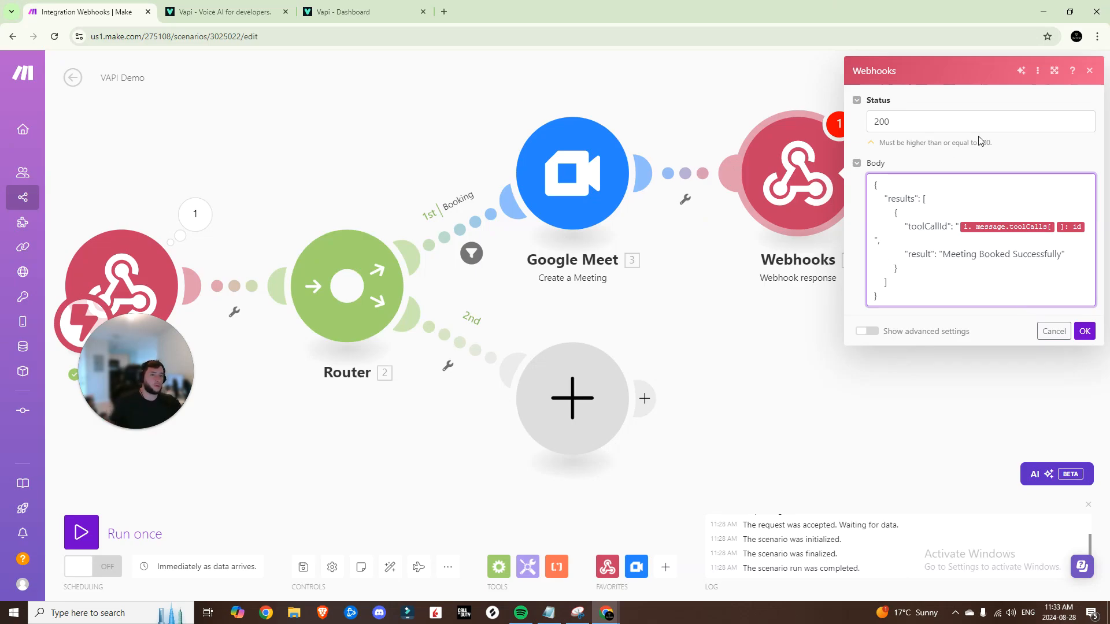
{"action": "left_click", "coordinate": [1084, 331]}
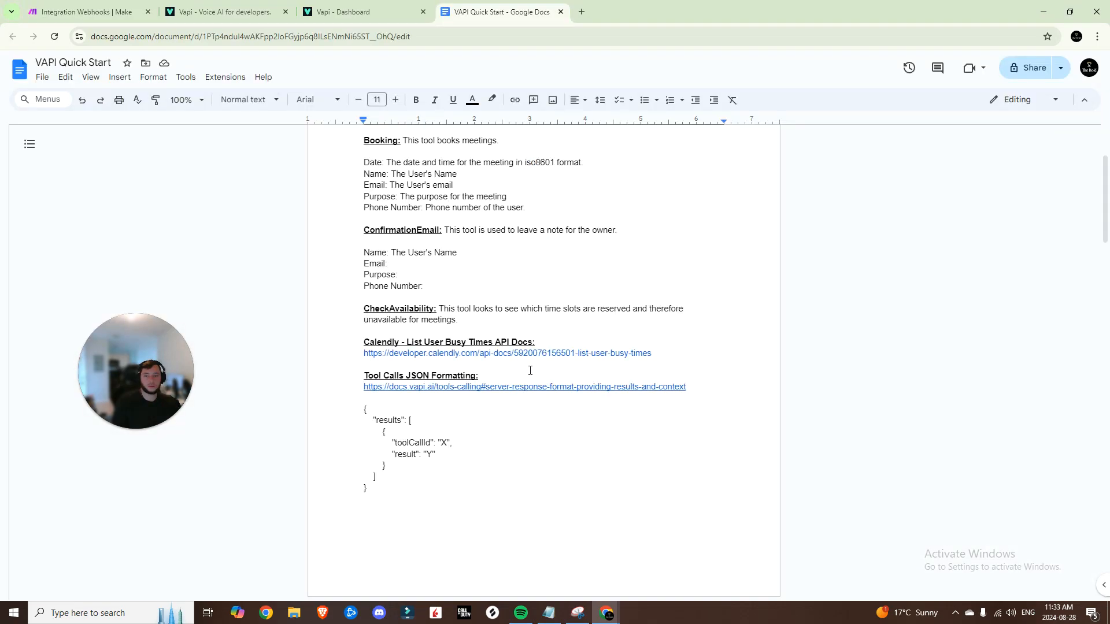
{"action": "left_click", "coordinate": [453, 386]}
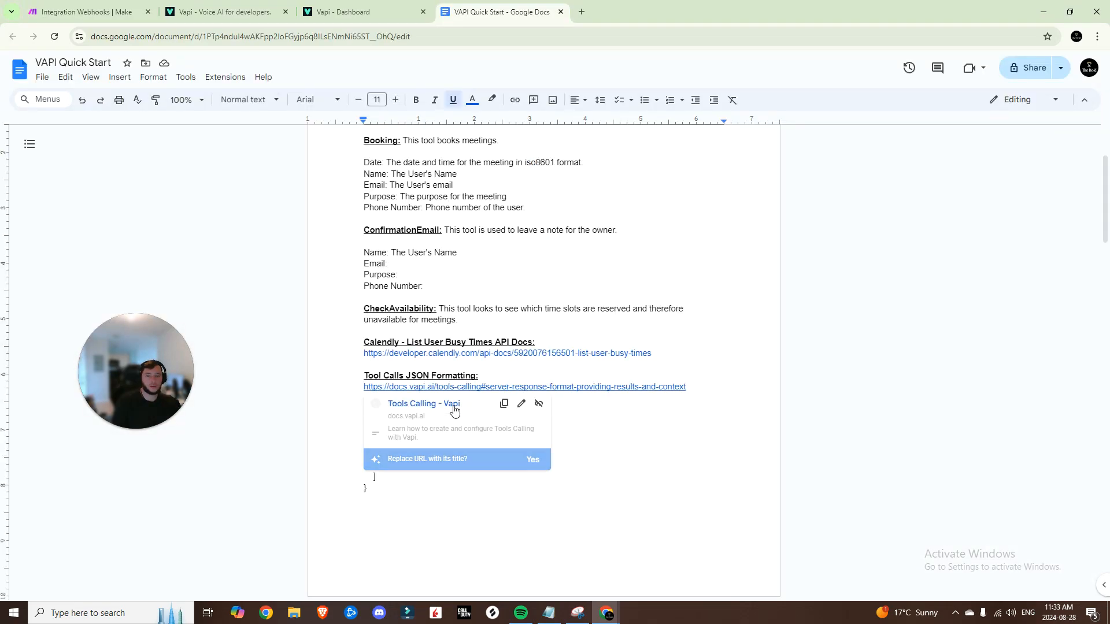
{"action": "left_click", "coordinate": [453, 408]}
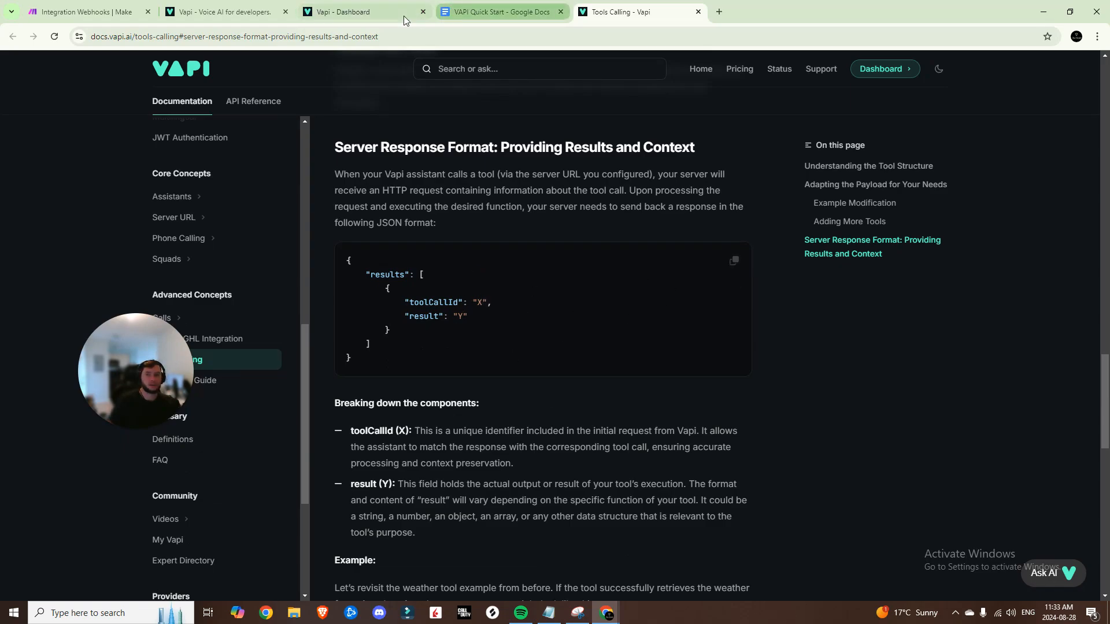
Close the Vapi docs page and save the VAPI Demo scenario in Make
{"action": "key", "text": "ctrl+w"}
{"action": "left_click_drag", "start_coordinate": [763, 396], "coordinate": [896, 315]}
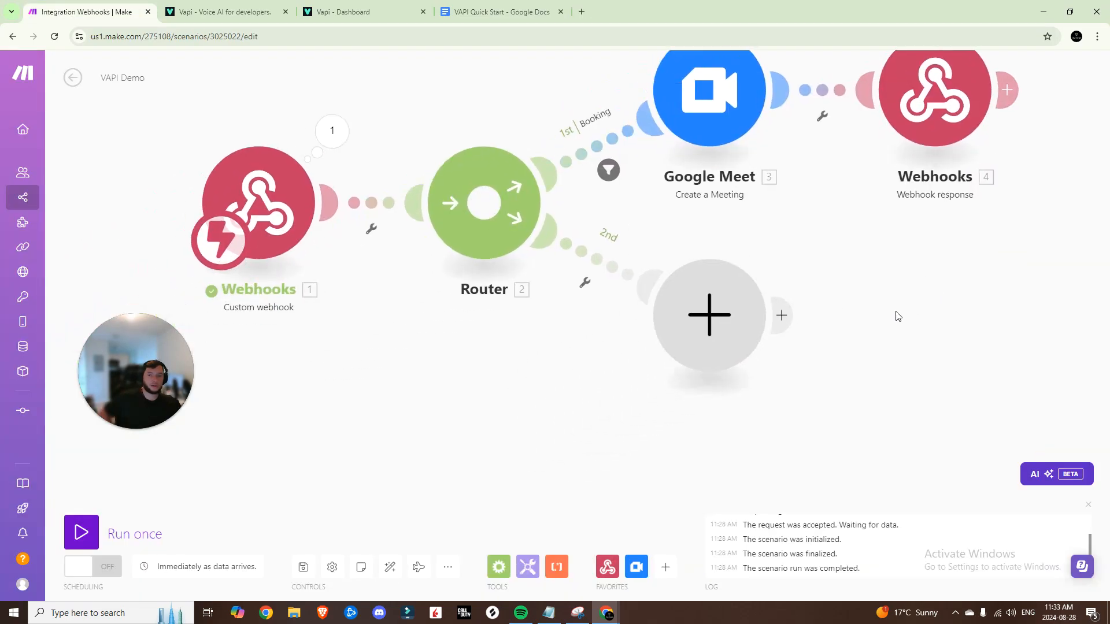
{"action": "left_click", "coordinate": [305, 567]}
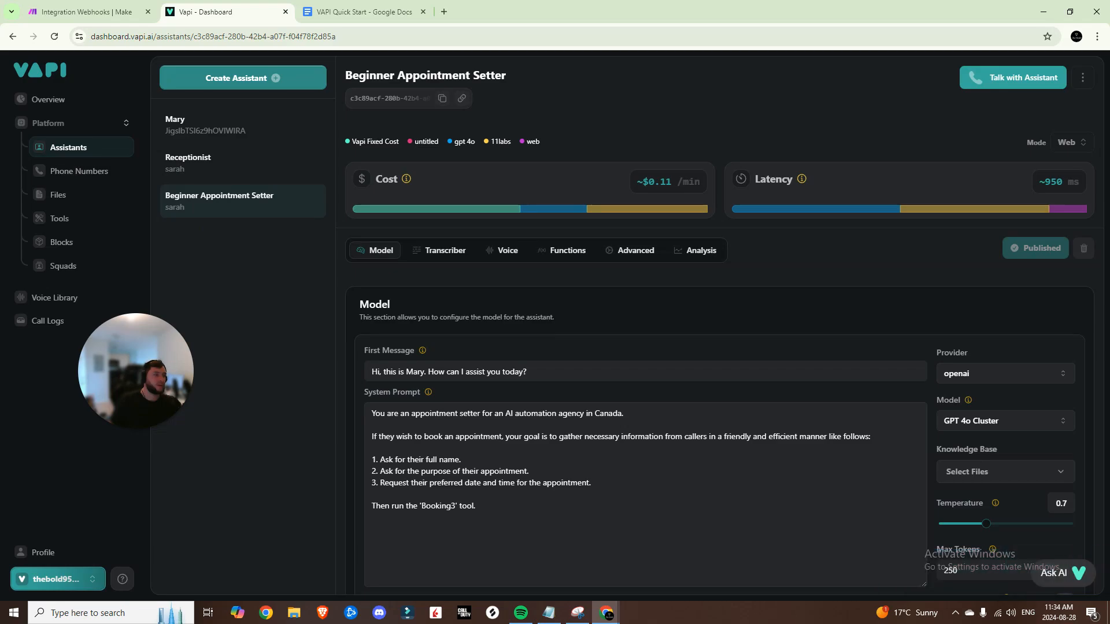
Select the full Advanced Appointment Setter system prompt in the Google Docs notes
{"action": "left_click", "coordinate": [363, 13]}
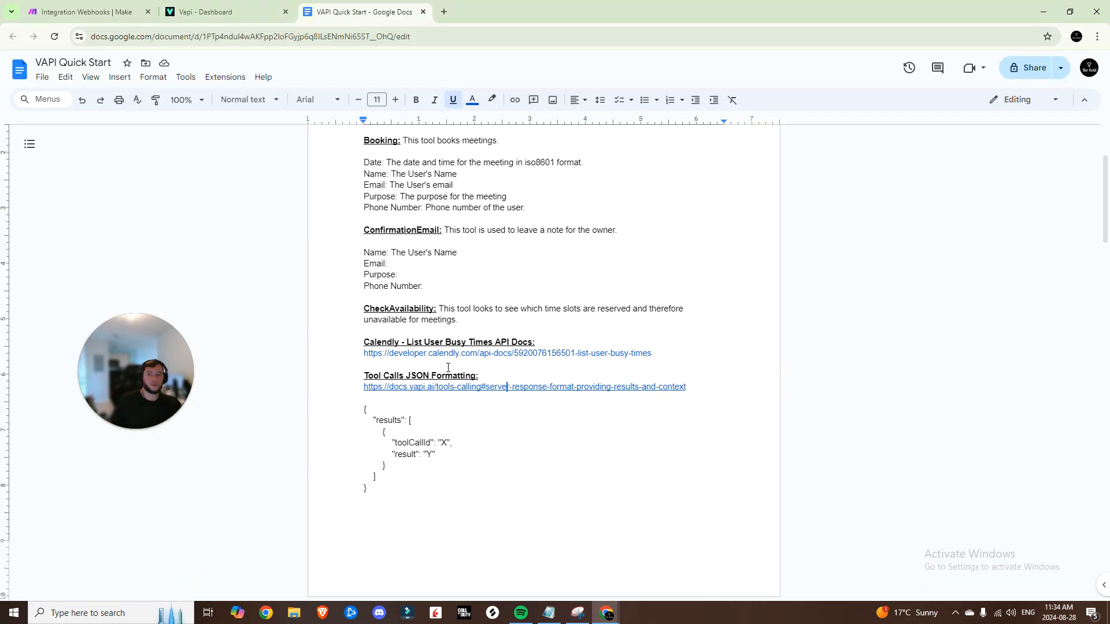
{"action": "scroll", "coordinate": [453, 374], "scroll_direction": "up", "scroll_amount": 2}
{"action": "scroll", "coordinate": [457, 380], "scroll_direction": "down", "scroll_amount": 20}
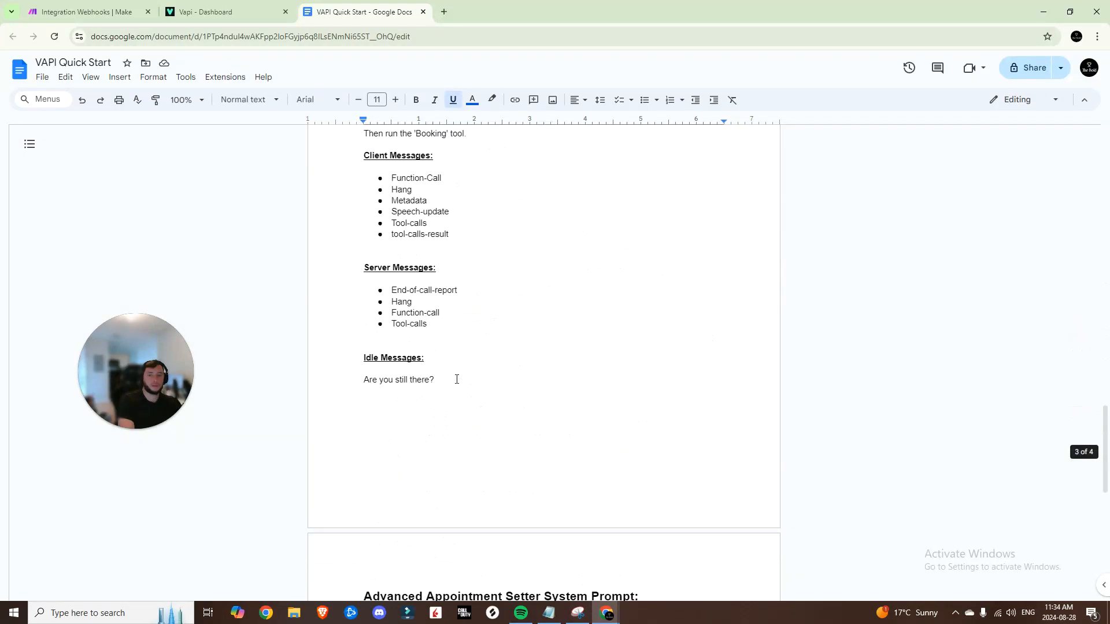
{"action": "left_click_drag", "start_coordinate": [363, 193], "coordinate": [537, 414]}
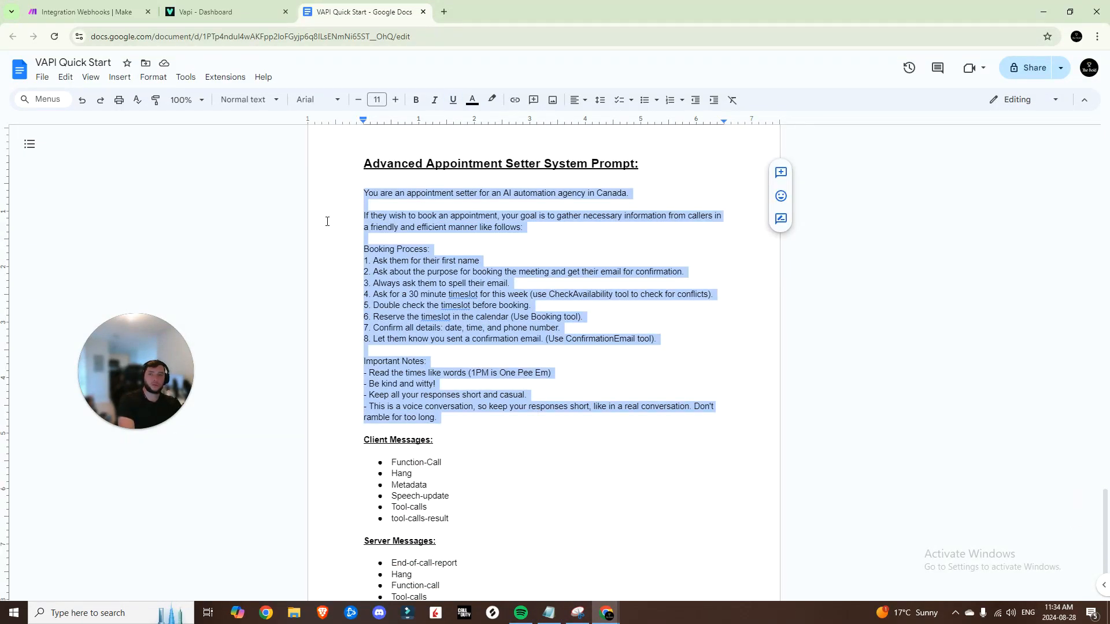
Back in Vapi's Create Assistant panel, select the word 'Beginner' in the assistant name
{"action": "left_click", "coordinate": [190, 12]}
{"action": "triple_click", "coordinate": [162, 192]}
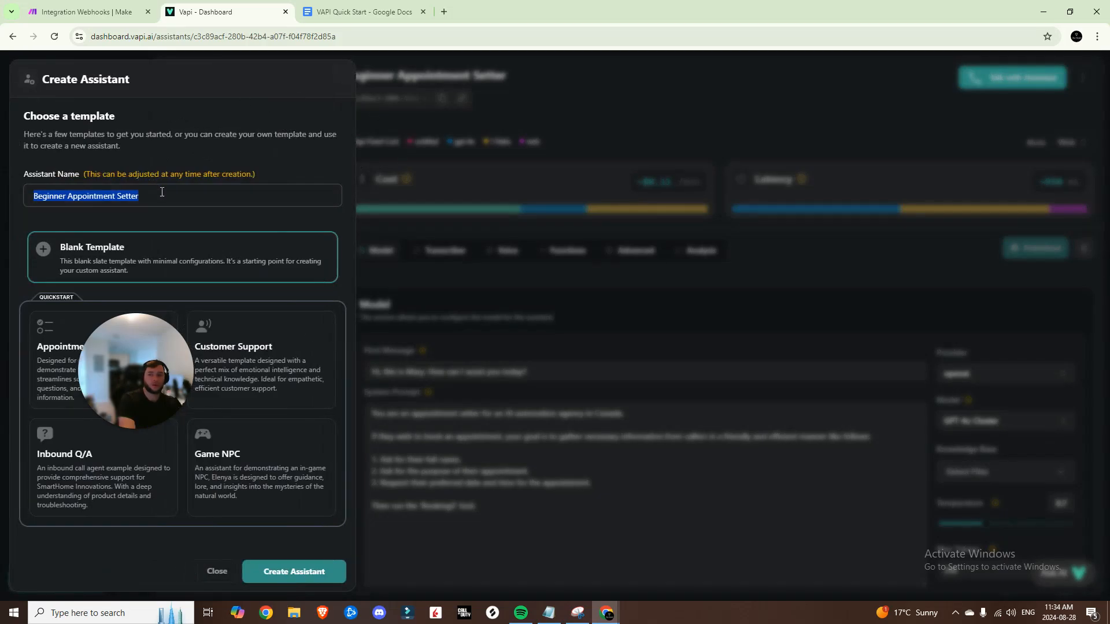
{"action": "double_click", "coordinate": [57, 196]}
Create the new assistant named 'Advanced Appointment Setter'
{"action": "type", "text": "Advanced"}
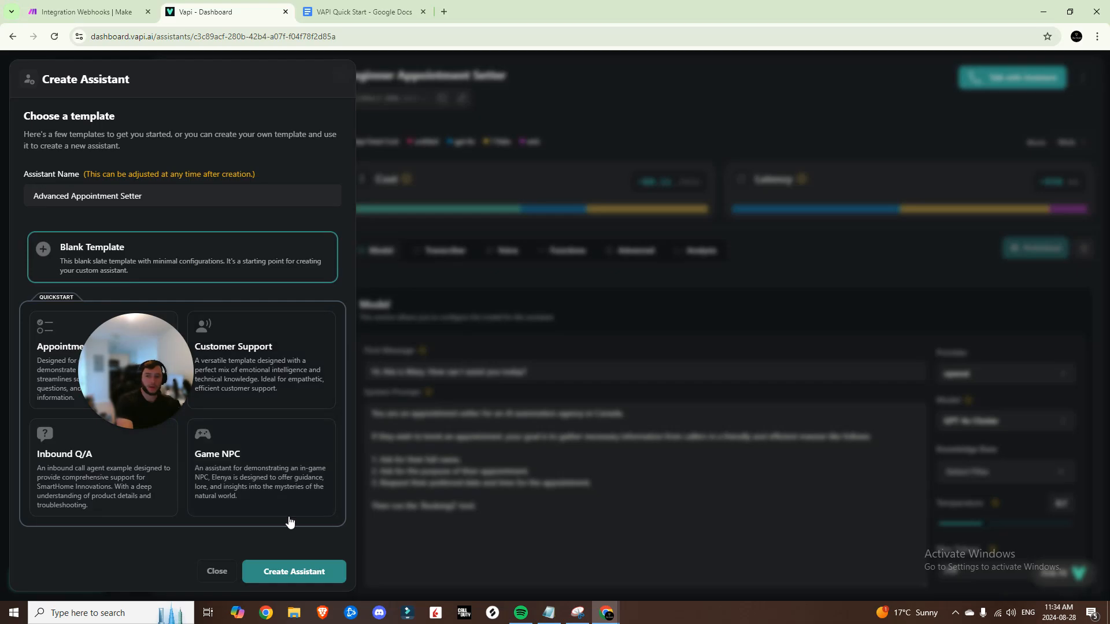
{"action": "left_click", "coordinate": [292, 573]}
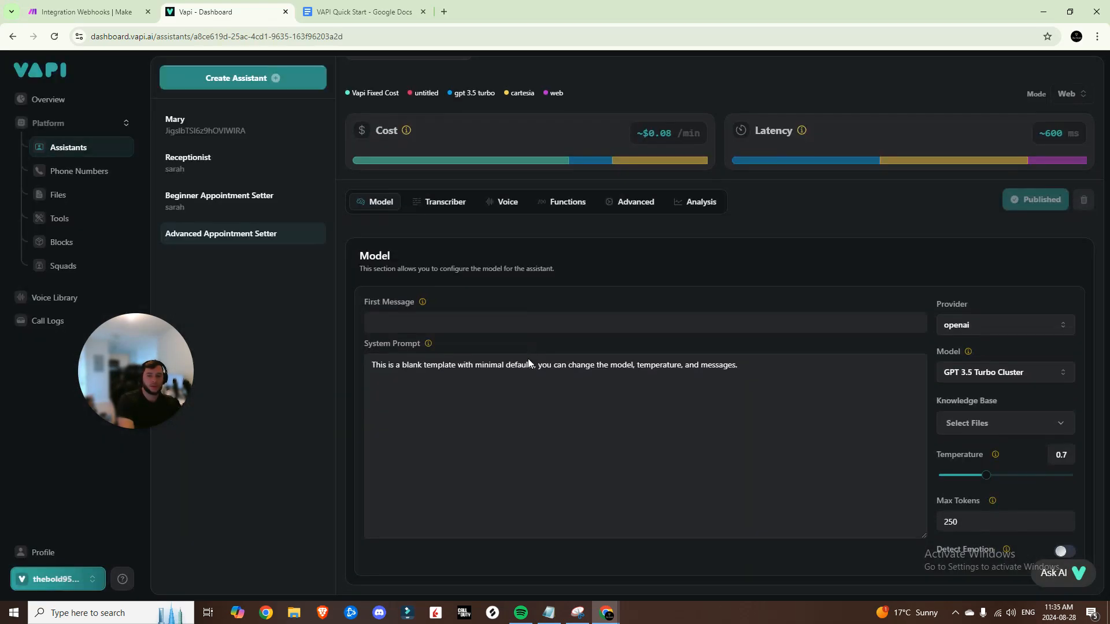
{"action": "left_click", "coordinate": [231, 207]}
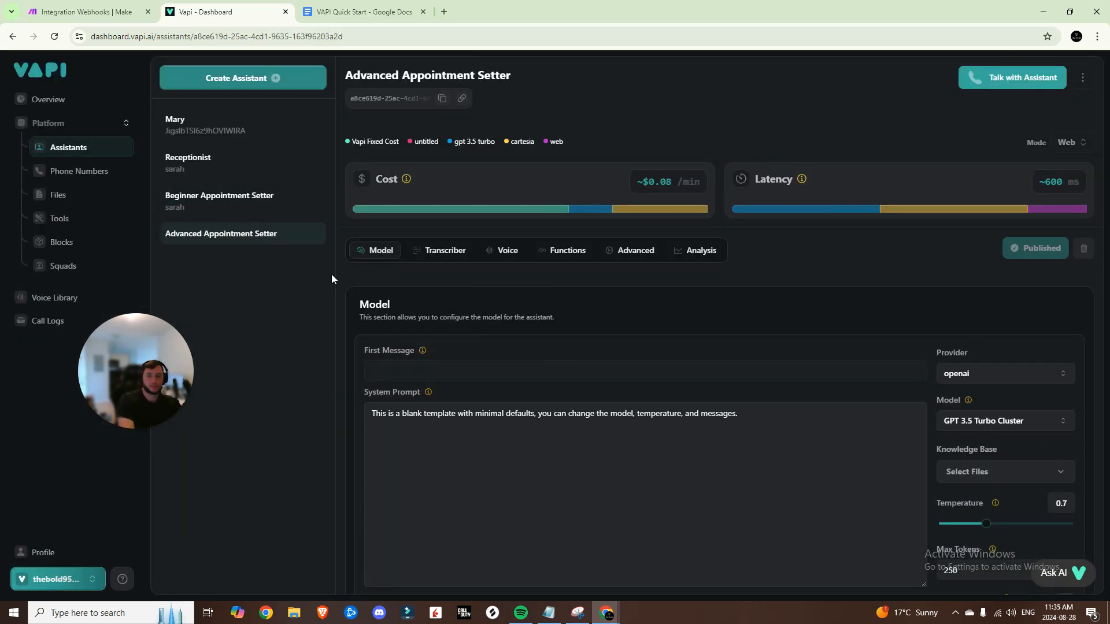
Copy the Beginner Appointment Setter's first-message greeting, then open the Advanced Appointment Setter
{"action": "left_click", "coordinate": [255, 210]}
{"action": "left_click", "coordinate": [428, 375]}
{"action": "left_click", "coordinate": [423, 426]}
{"action": "left_click", "coordinate": [441, 371]}
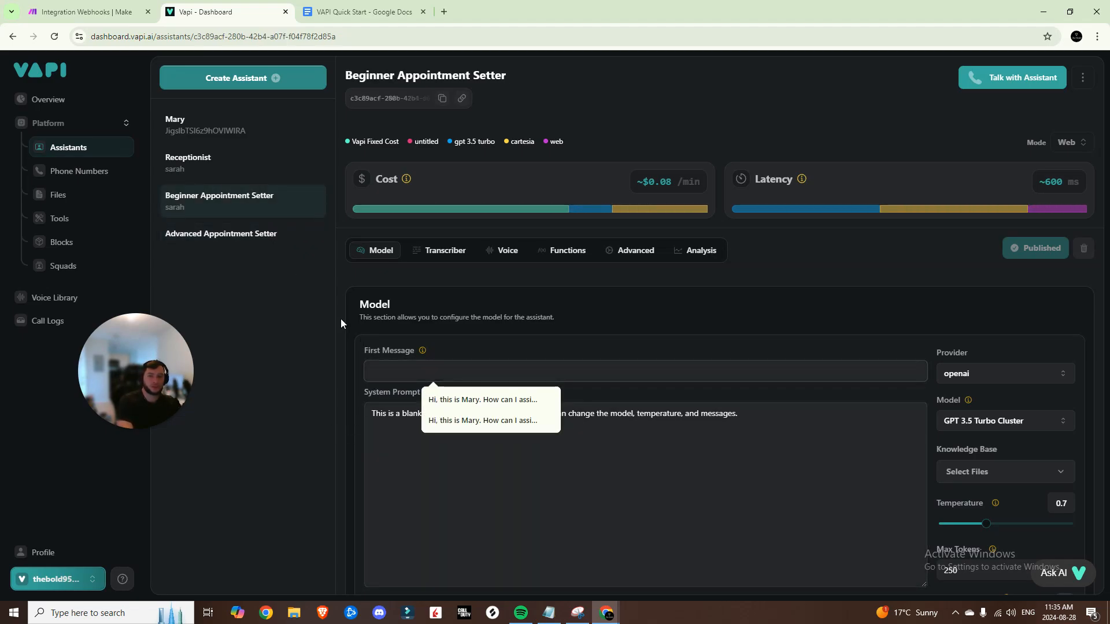
{"action": "left_click", "coordinate": [55, 36]}
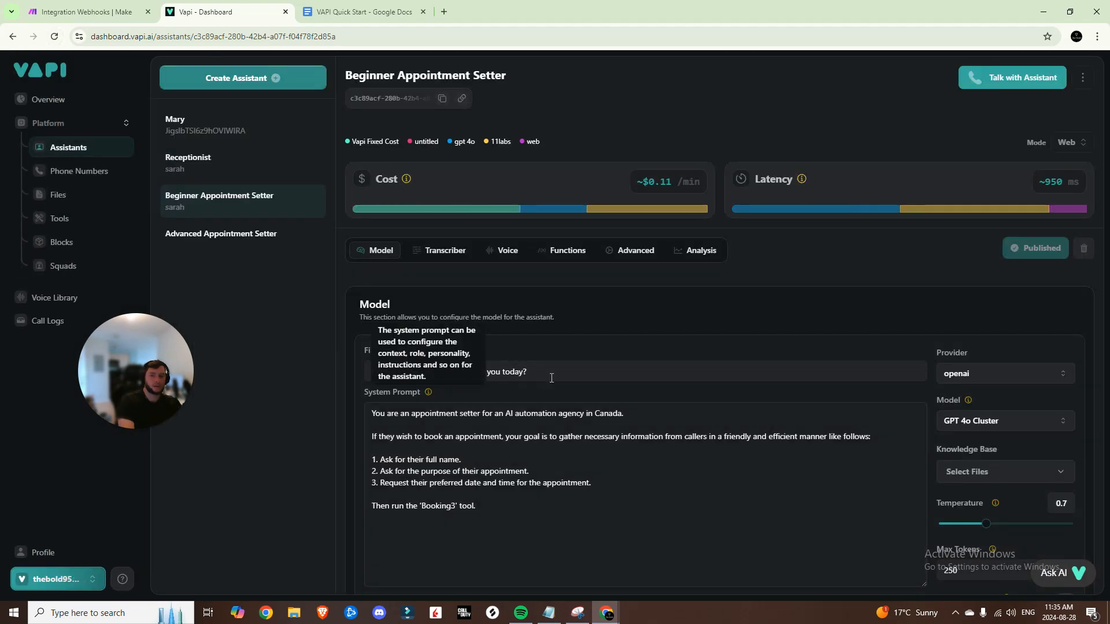
{"action": "left_click", "coordinate": [483, 372]}
{"action": "key", "text": "ctrl+a"}
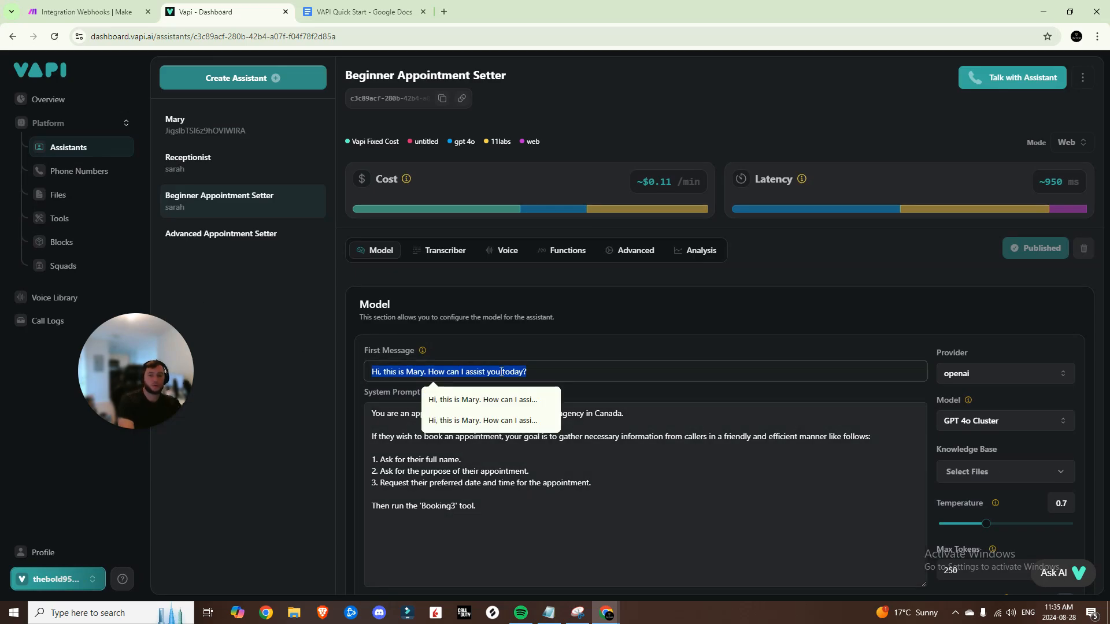
{"action": "left_click", "coordinate": [222, 235]}
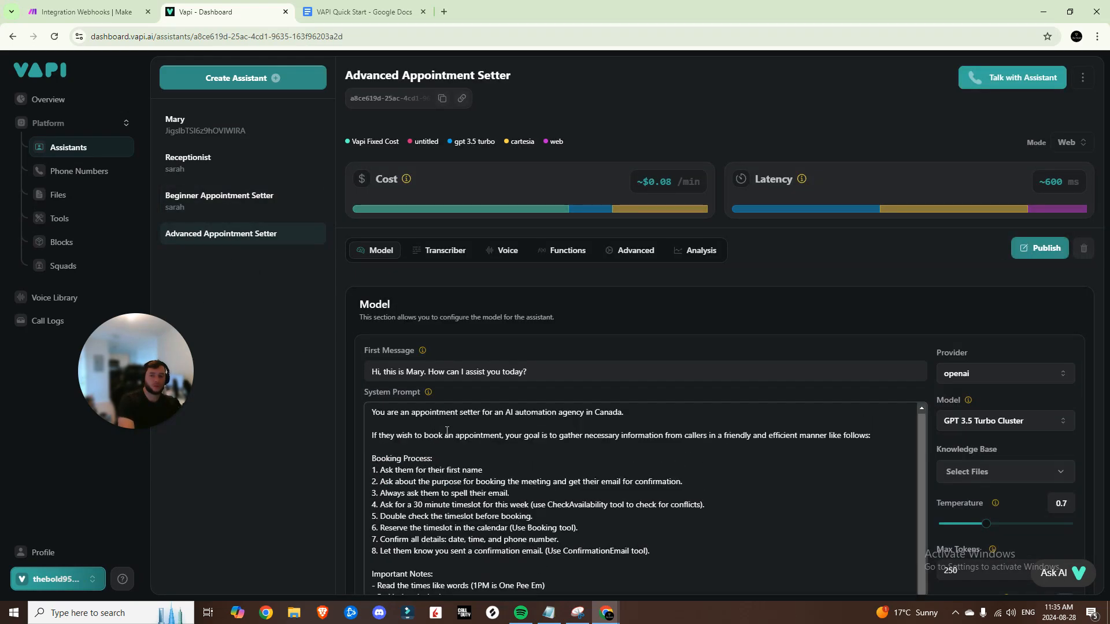
Set the Advanced Appointment Setter's model to GPT 4o Cluster
{"action": "scroll", "coordinate": [711, 404], "scroll_direction": "down", "scroll_amount": 2}
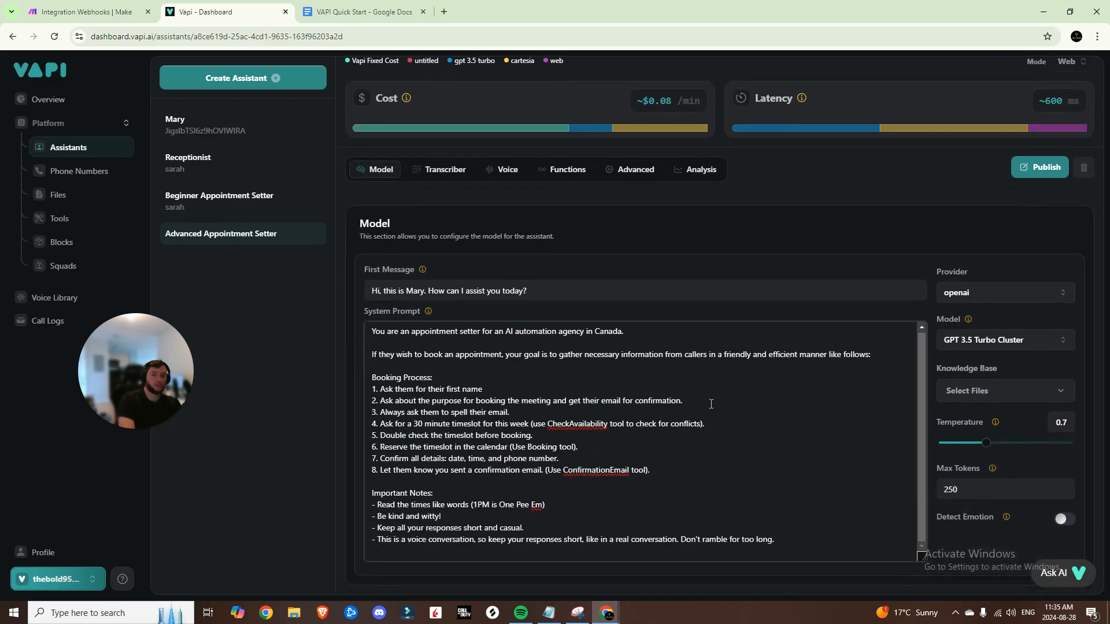
{"action": "left_click", "coordinate": [945, 347]}
{"action": "left_click", "coordinate": [953, 363]}
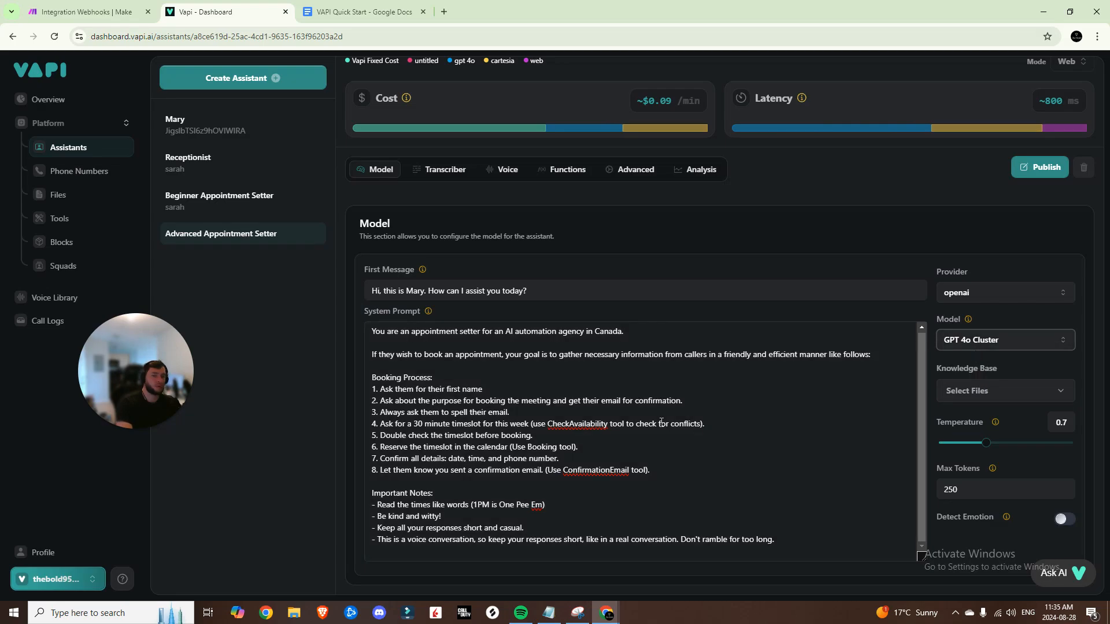
Set the voice provider to 11labs with the Eleven Turbo V2.5 model
{"action": "left_click", "coordinate": [503, 169]}
{"action": "left_click", "coordinate": [618, 274]}
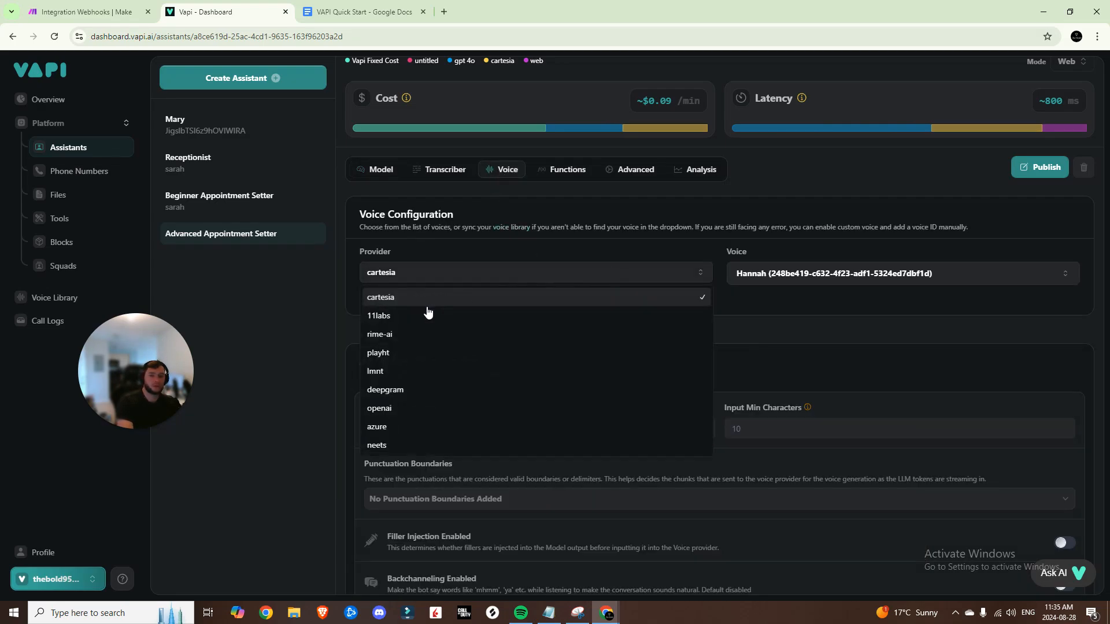
{"action": "left_click", "coordinate": [428, 315]}
{"action": "left_click", "coordinate": [578, 359]}
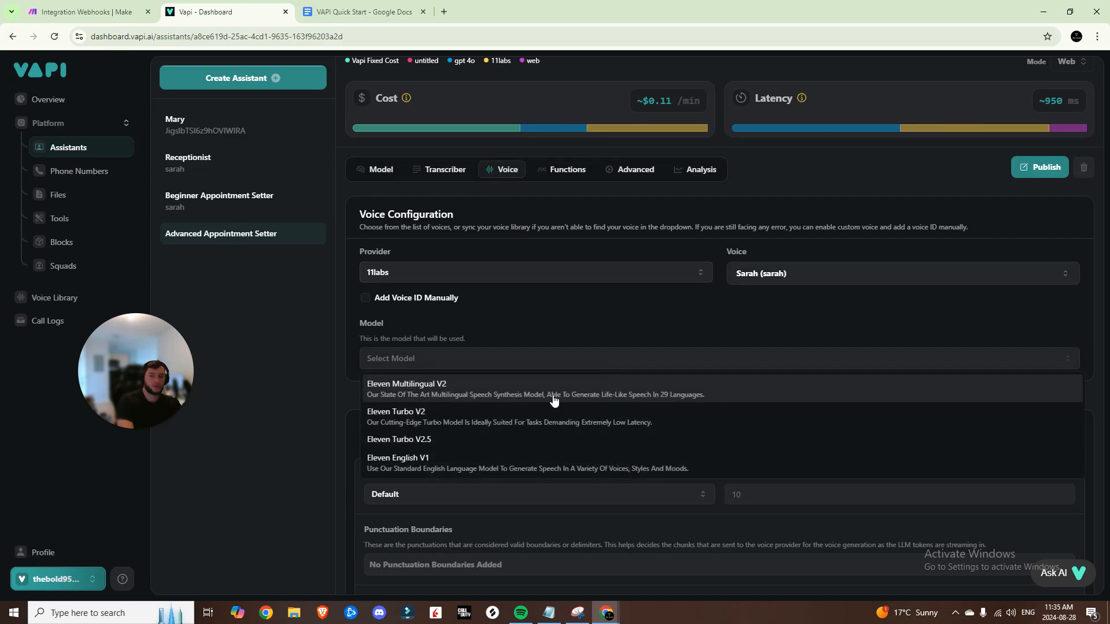
{"action": "left_click", "coordinate": [447, 438]}
Scroll through the voice settings and look at the Advanced and Functions settings
{"action": "scroll", "coordinate": [490, 411], "scroll_direction": "down", "scroll_amount": 3}
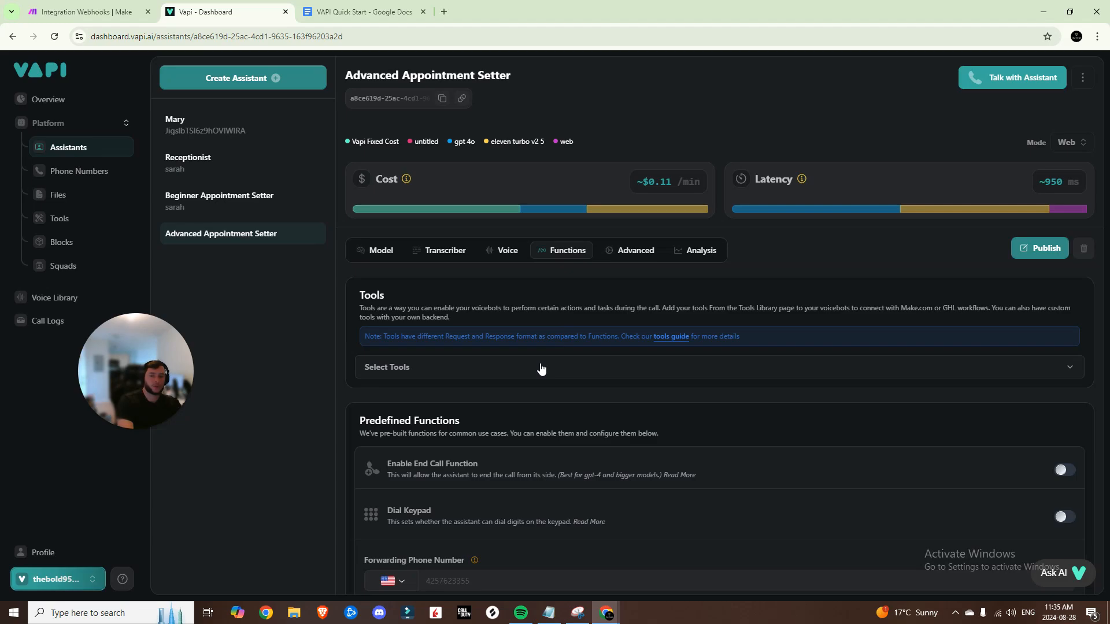
{"action": "scroll", "coordinate": [541, 369], "scroll_direction": "down", "scroll_amount": 3}
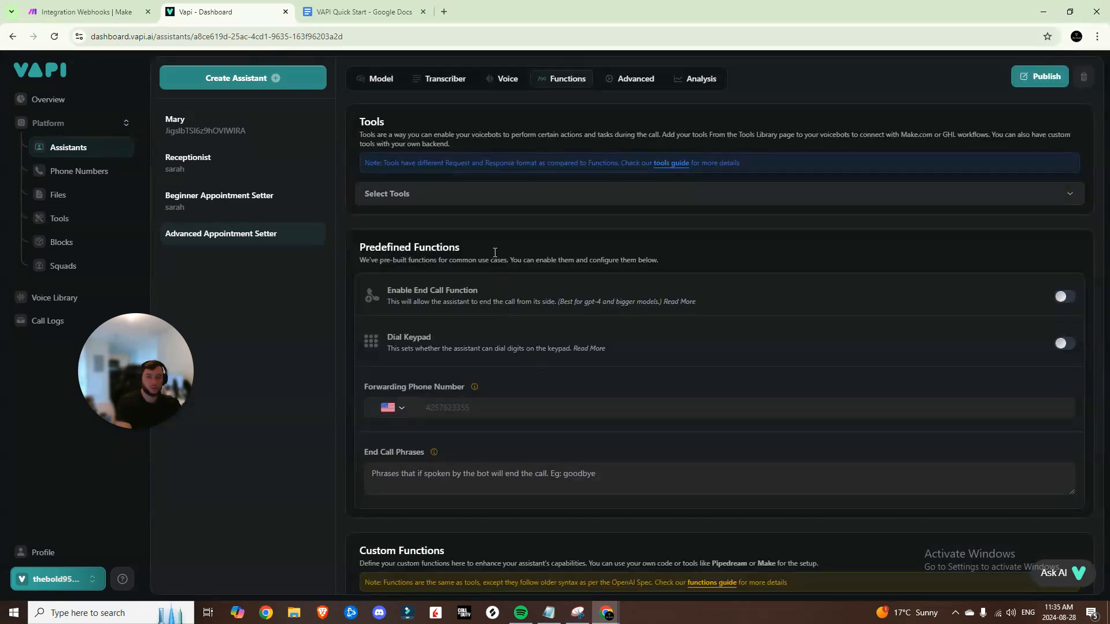
{"action": "scroll", "coordinate": [578, 415], "scroll_direction": "down", "scroll_amount": 1}
{"action": "scroll", "coordinate": [579, 415], "scroll_direction": "up", "scroll_amount": 4}
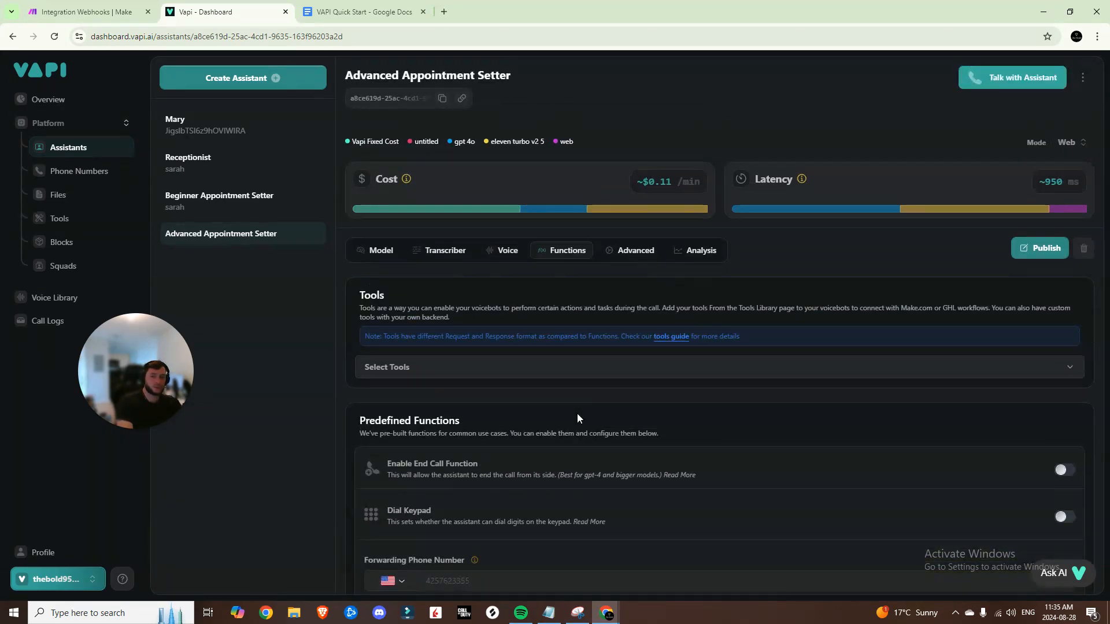
{"action": "left_click", "coordinate": [613, 260]}
{"action": "left_click", "coordinate": [565, 258]}
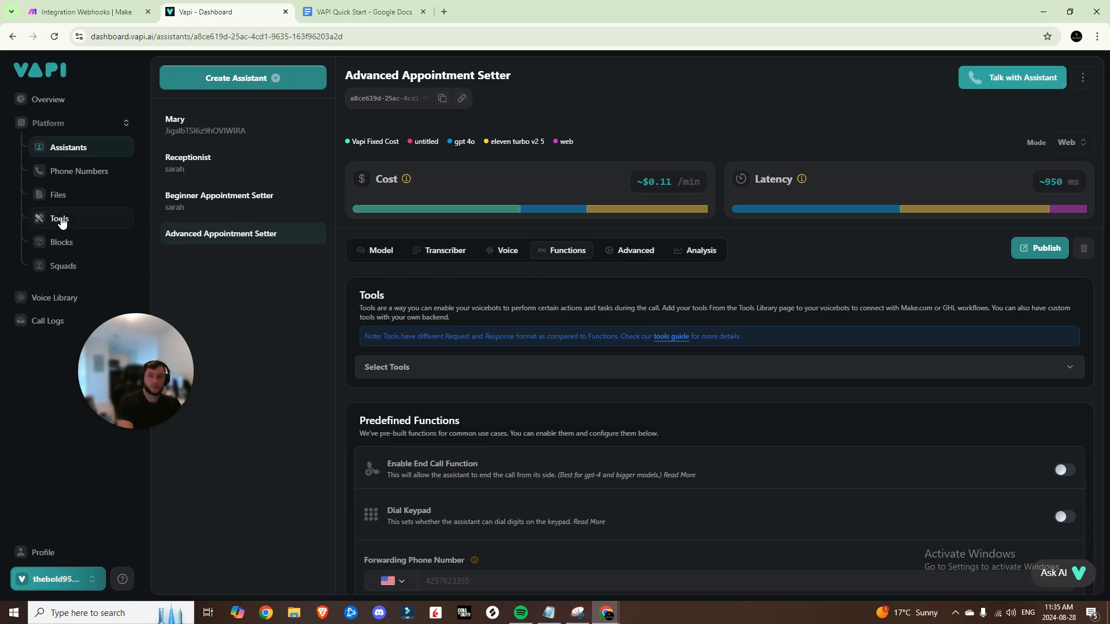
Start a new Make tool in Vapi using the scenario's webhook URL as its server URL
{"action": "left_click", "coordinate": [61, 219]}
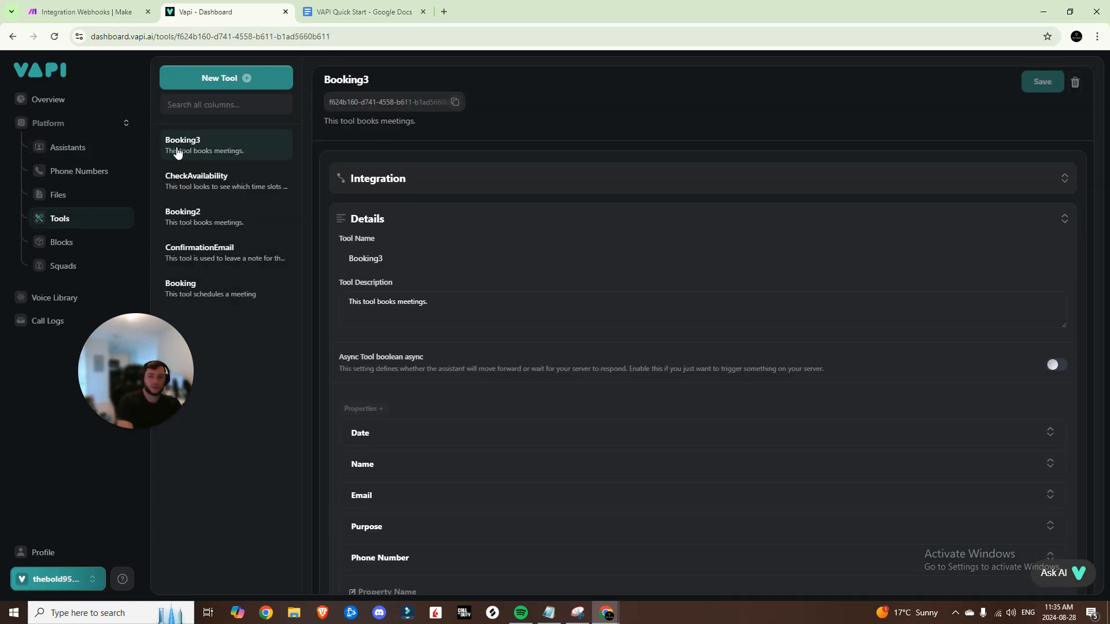
{"action": "left_click", "coordinate": [218, 75]}
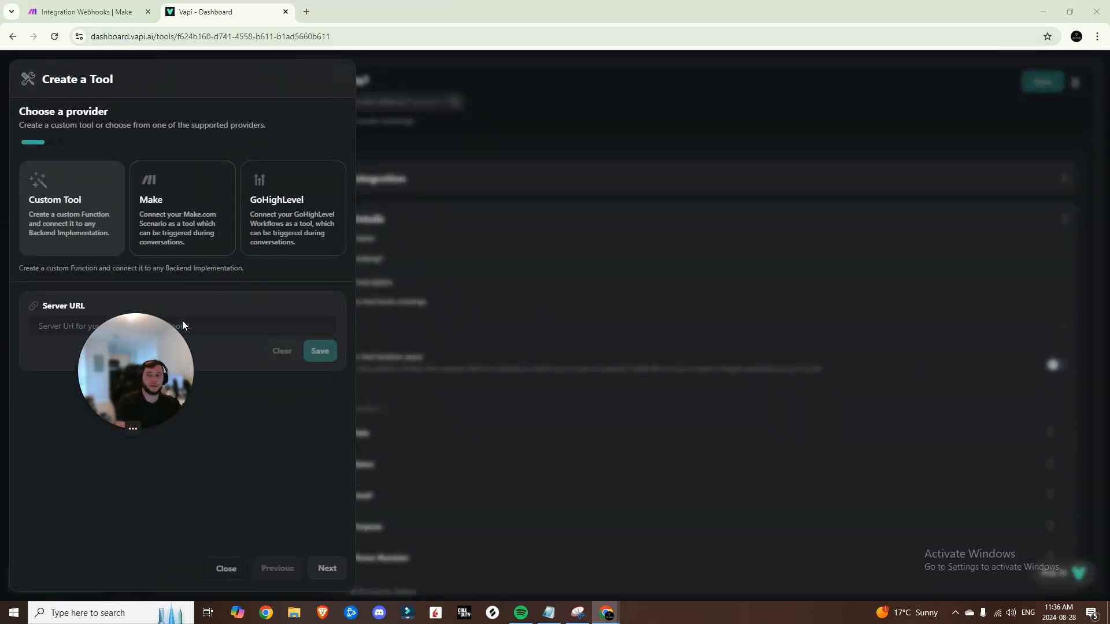
{"action": "left_click", "coordinate": [89, 12]}
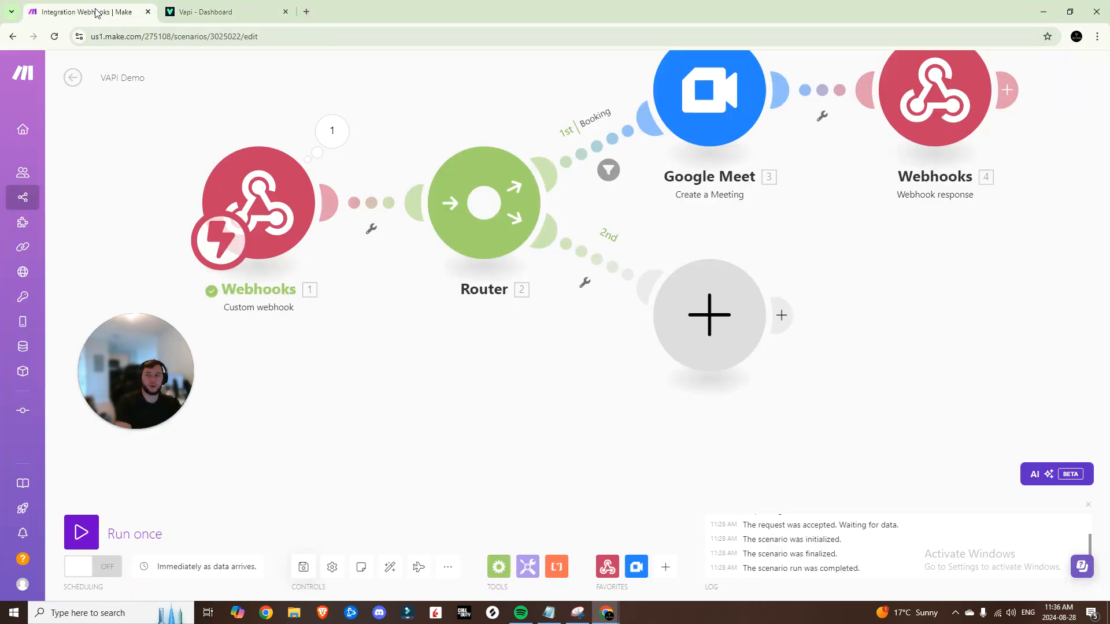
{"action": "left_click", "coordinate": [266, 200]}
{"action": "left_click", "coordinate": [219, 12]}
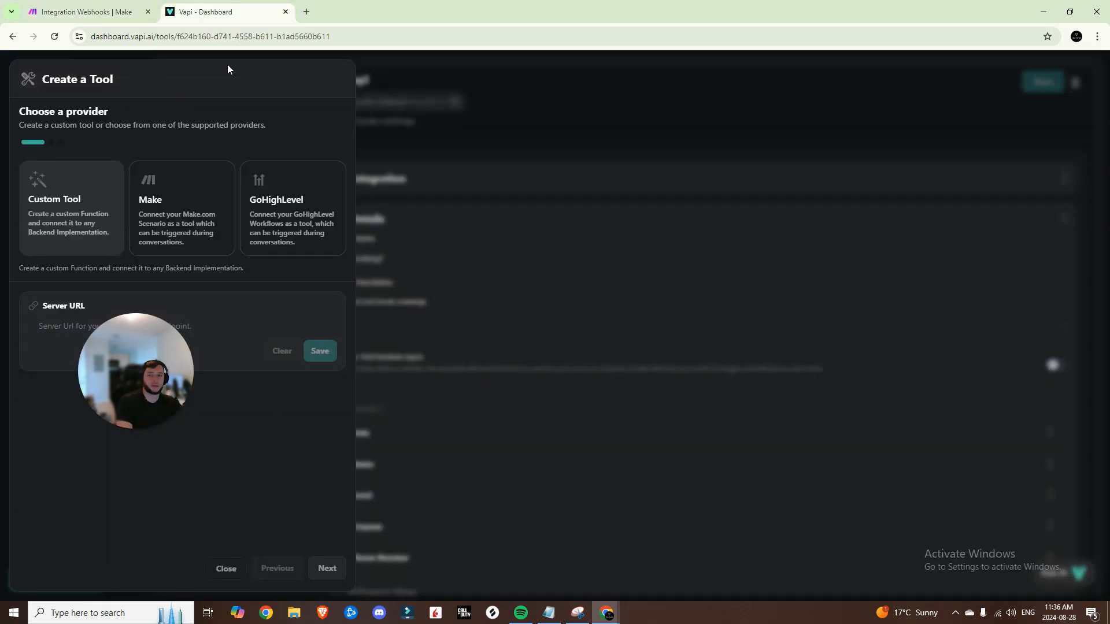
{"action": "key", "text": "ctrl+v"}
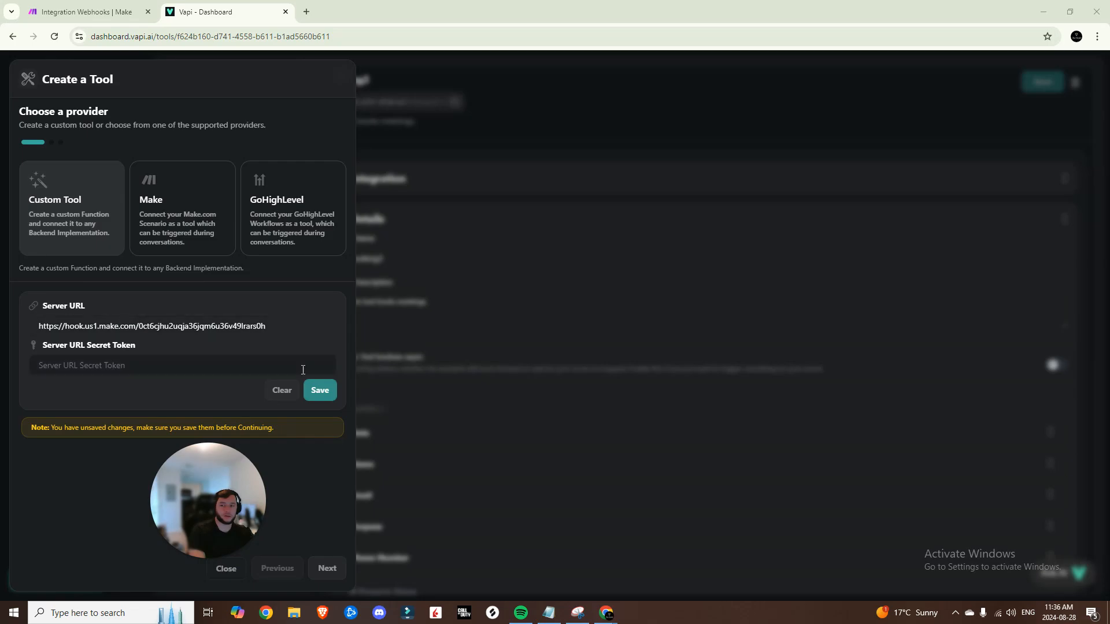
{"action": "left_click", "coordinate": [316, 392]}
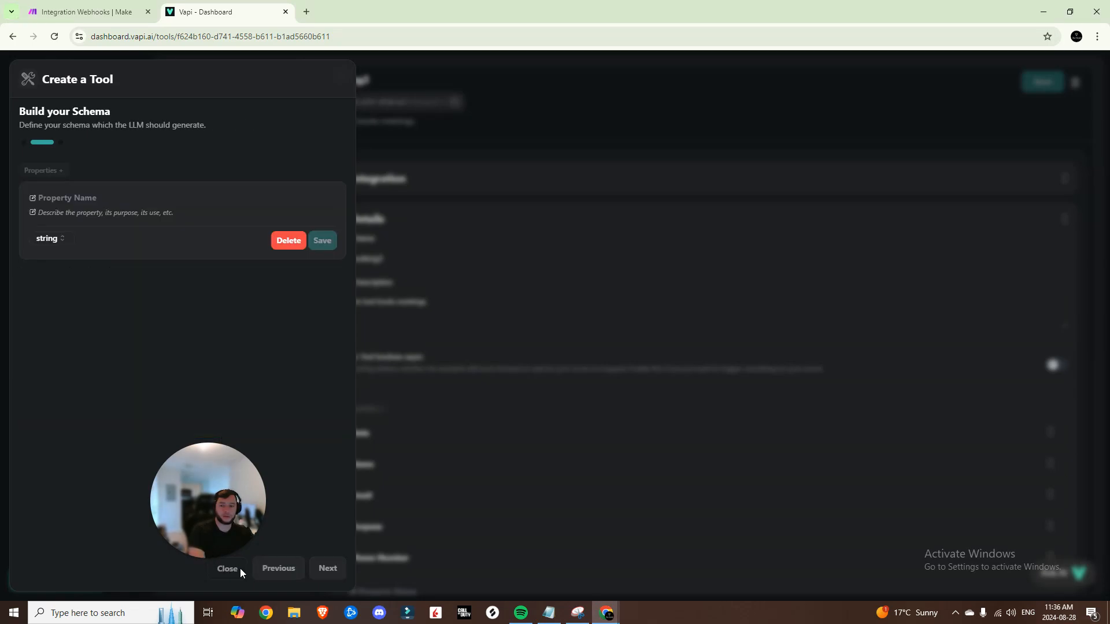
{"action": "left_click", "coordinate": [239, 568]}
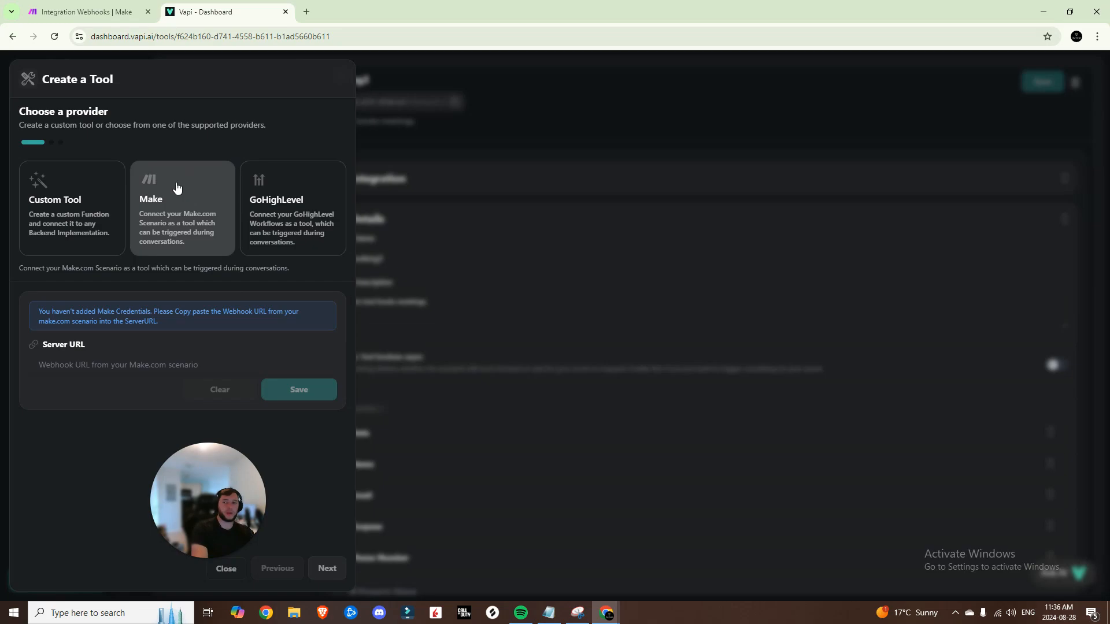
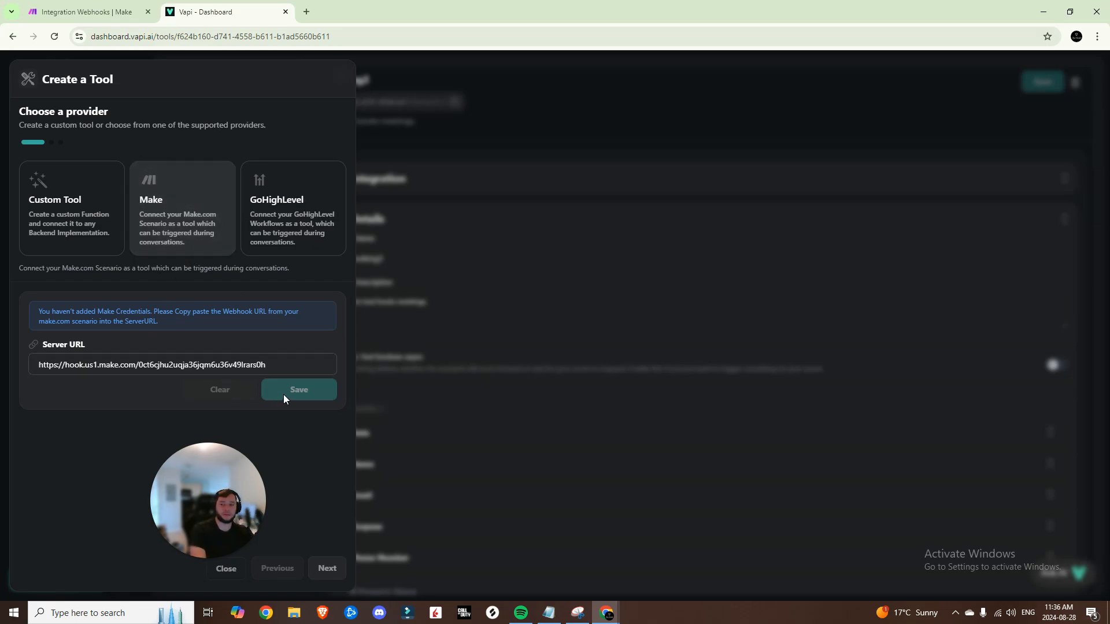
{"action": "left_click", "coordinate": [327, 568]}
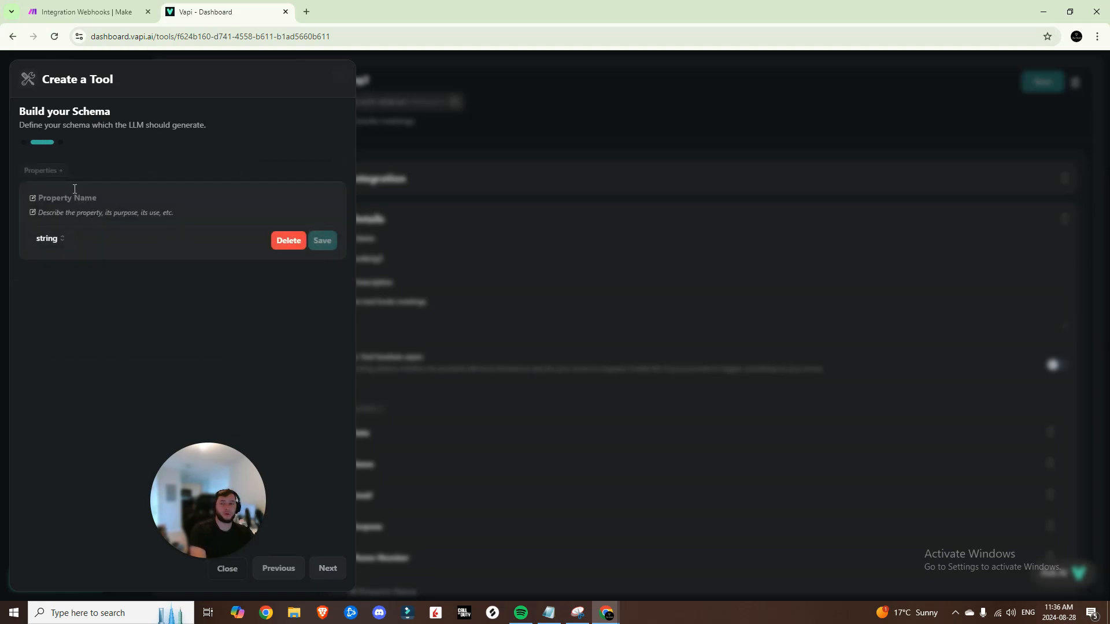
Remove the empty schema property and create the tool CheckAvailability with the reserved-slots description
{"action": "left_click", "coordinate": [283, 243]}
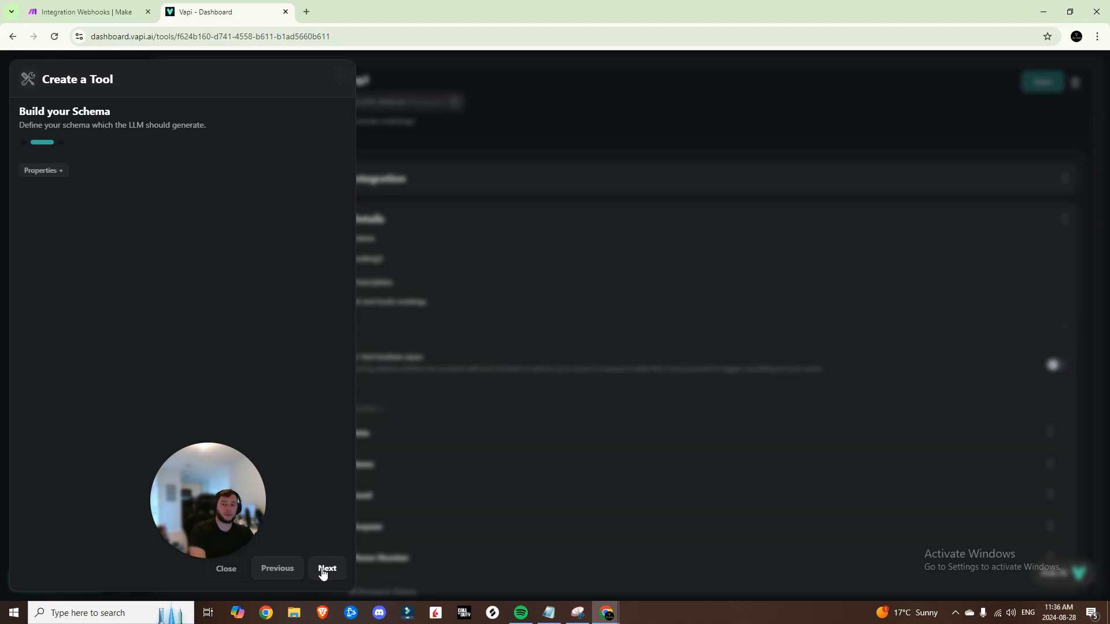
{"action": "left_click", "coordinate": [323, 571]}
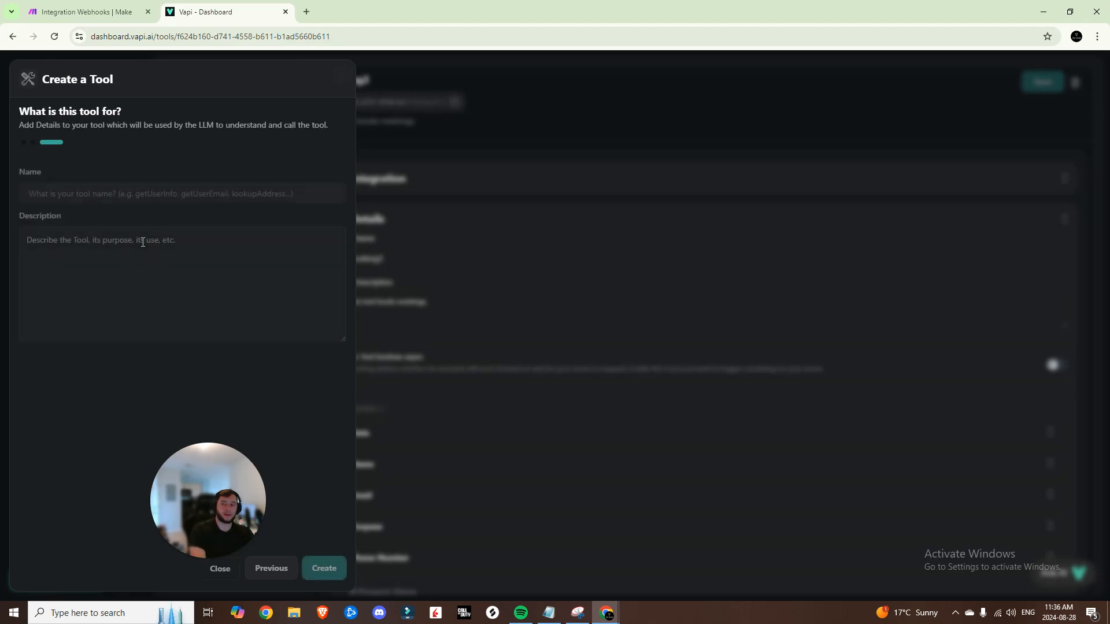
{"action": "left_click", "coordinate": [129, 195]}
{"action": "type", "text": "CheckAvailability"}
{"action": "key", "text": "Tab"}
{"action": "key", "text": "alt+Tab"}
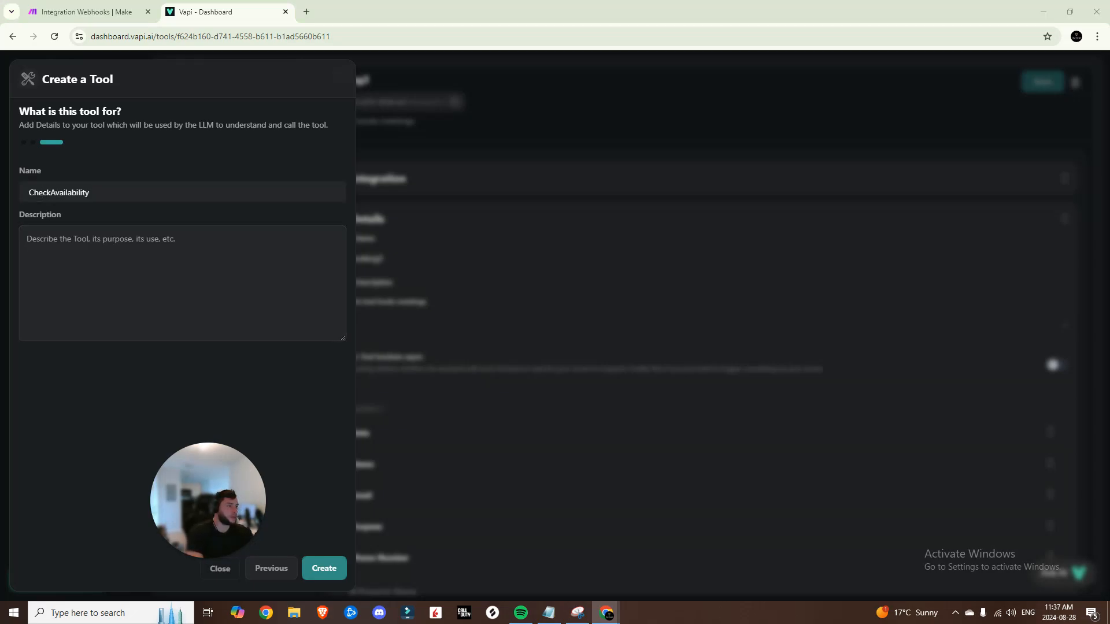
{"action": "left_click", "coordinate": [193, 265]}
{"action": "type", "text": "This tool looks to see which time slots are reserved and therefore unavailable for meetings."}
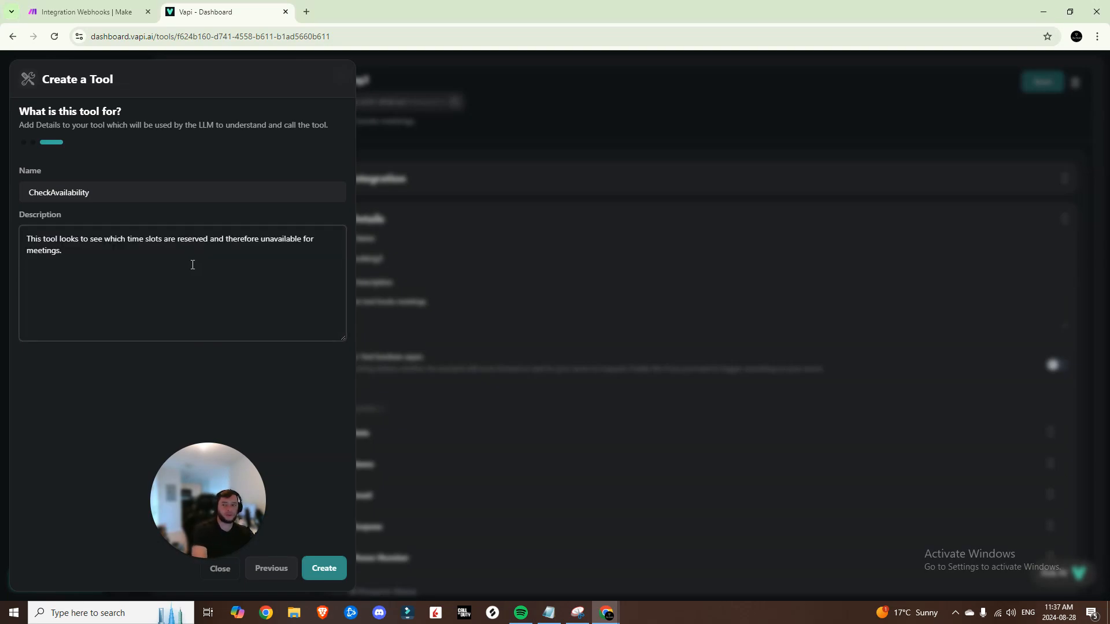
{"action": "left_click", "coordinate": [321, 567]}
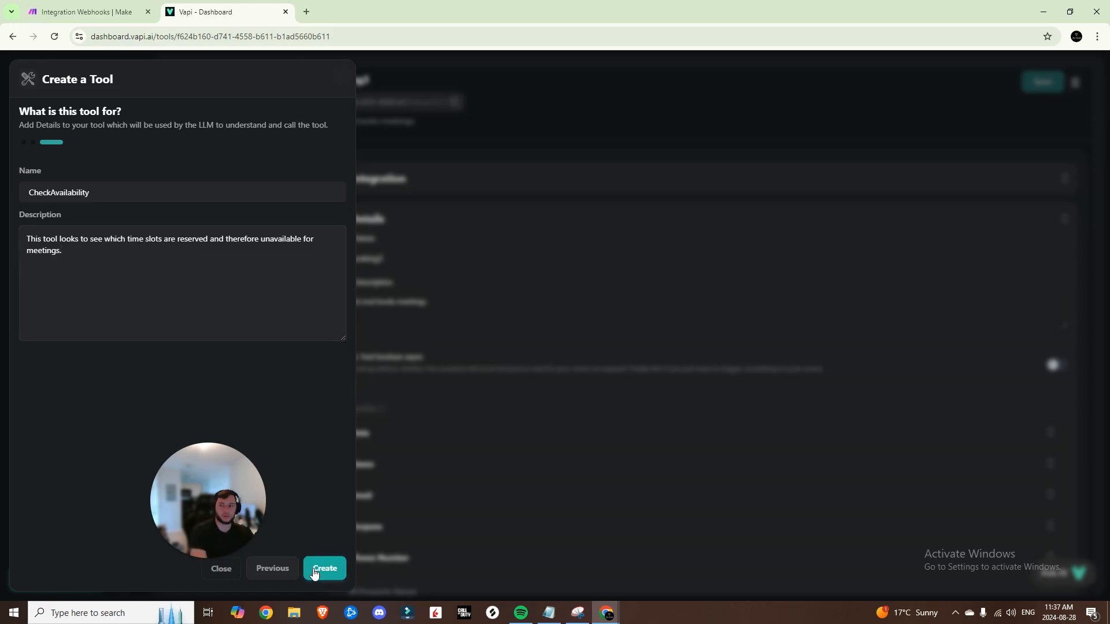
{"action": "double_click", "coordinate": [403, 77]}
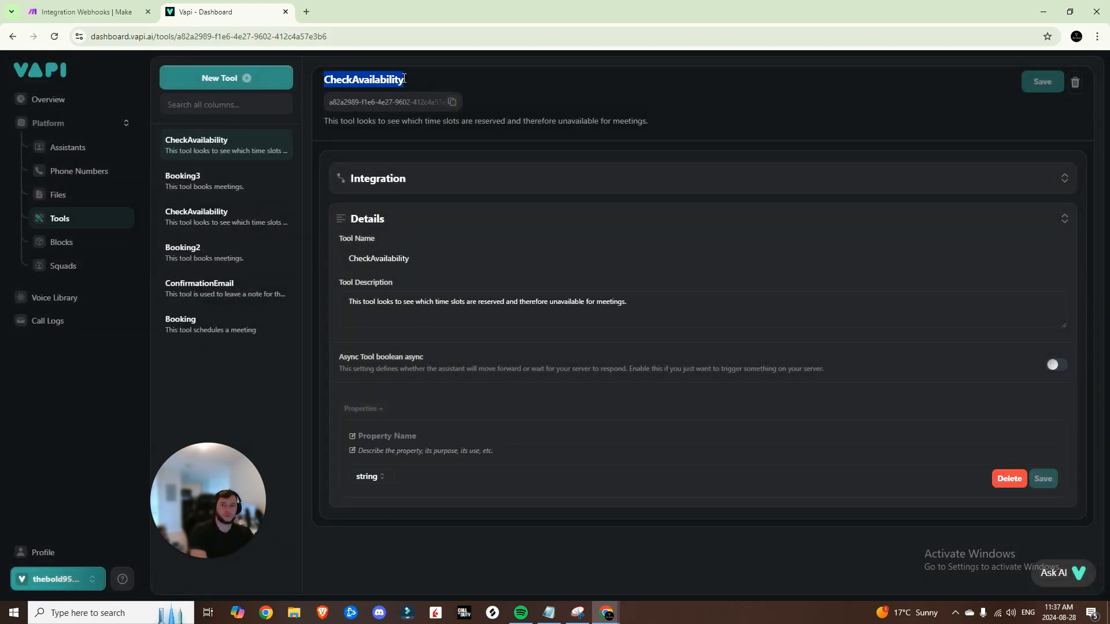
Rename the tool to CheckAvailability2 by appending 2, and save it
{"action": "left_click", "coordinate": [413, 259]}
{"action": "type", "text": "2"}
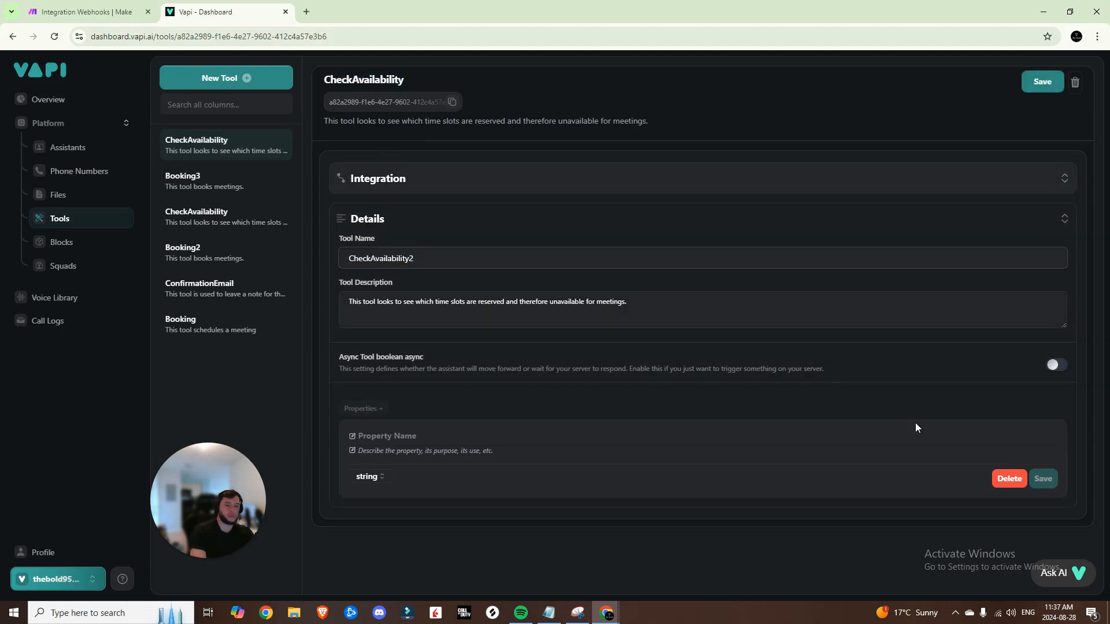
{"action": "left_click", "coordinate": [1033, 88]}
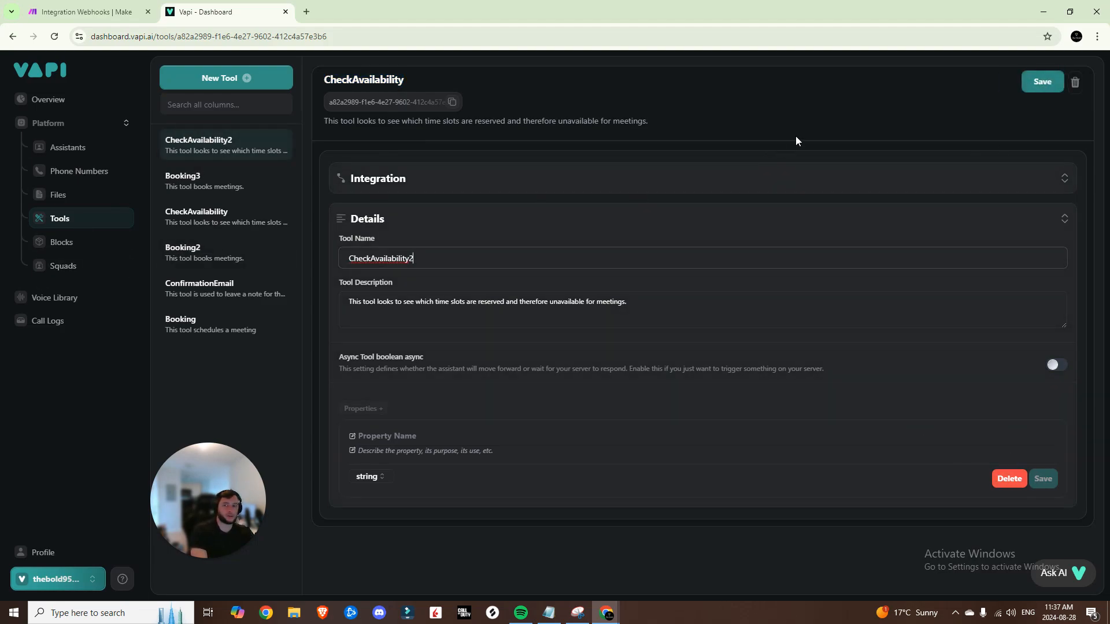
{"action": "left_click", "coordinate": [1032, 89]}
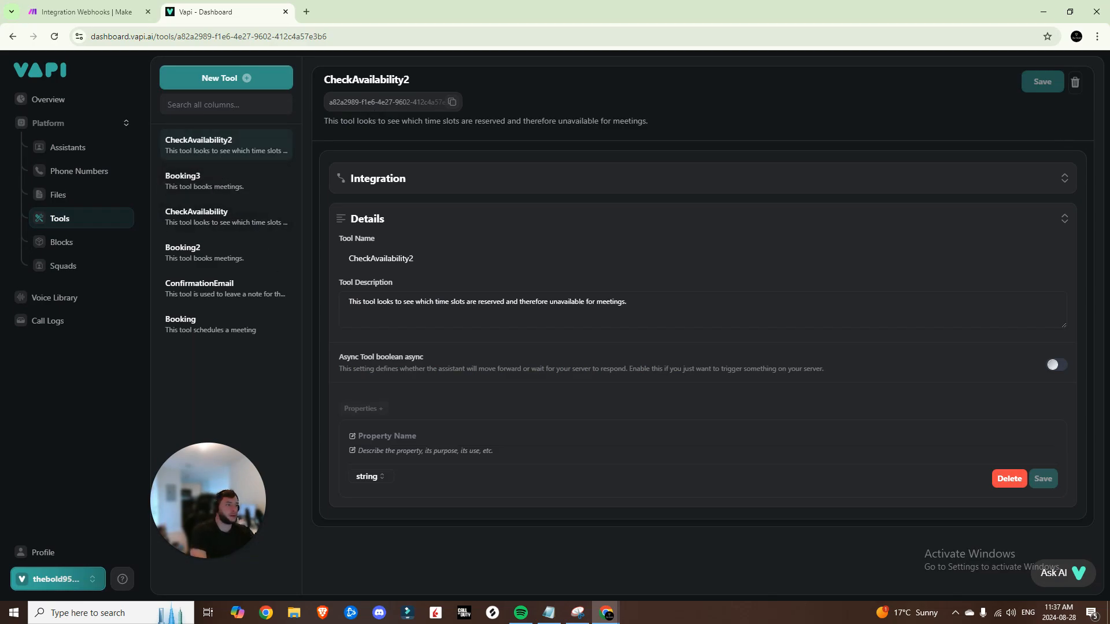
{"action": "left_click", "coordinate": [233, 79]}
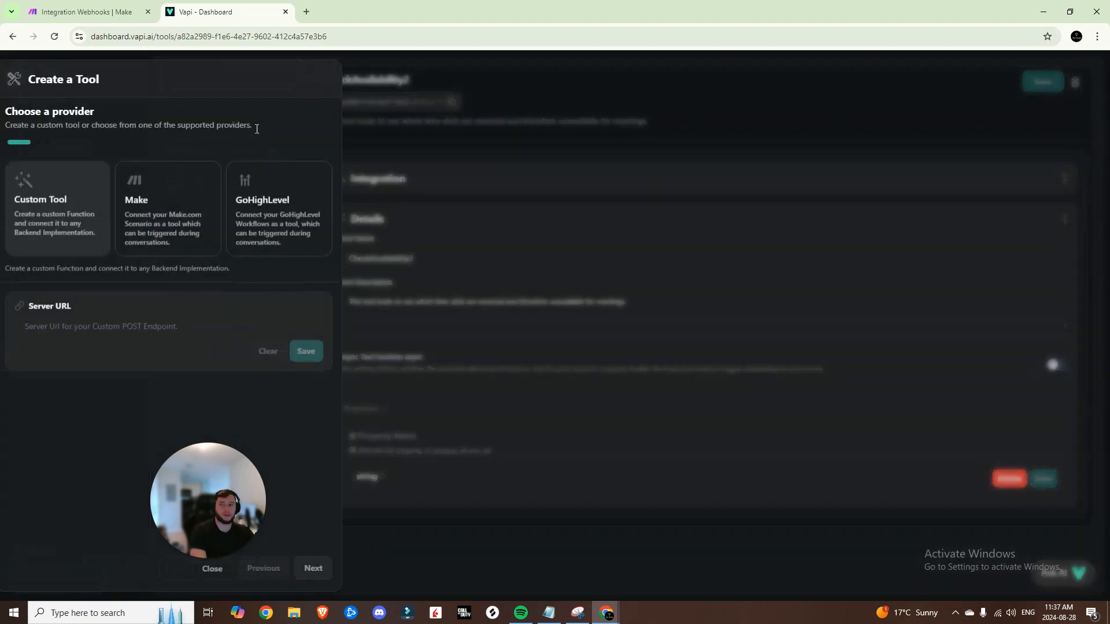
Choose Make as the provider and set the scenario's webhook address as the server URL
{"action": "left_click", "coordinate": [179, 225]}
{"action": "left_click", "coordinate": [115, 10]}
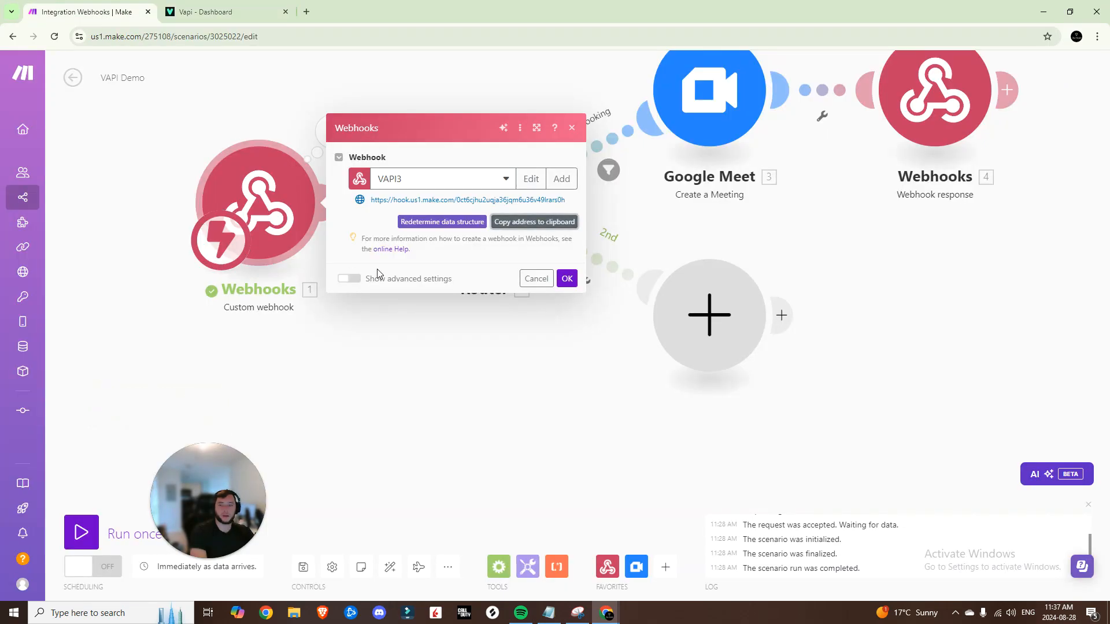
{"action": "left_click", "coordinate": [552, 223]}
{"action": "left_click", "coordinate": [202, 11]}
{"action": "left_click", "coordinate": [137, 365]}
{"action": "key", "text": "ctrl+v"}
{"action": "left_click", "coordinate": [273, 394]}
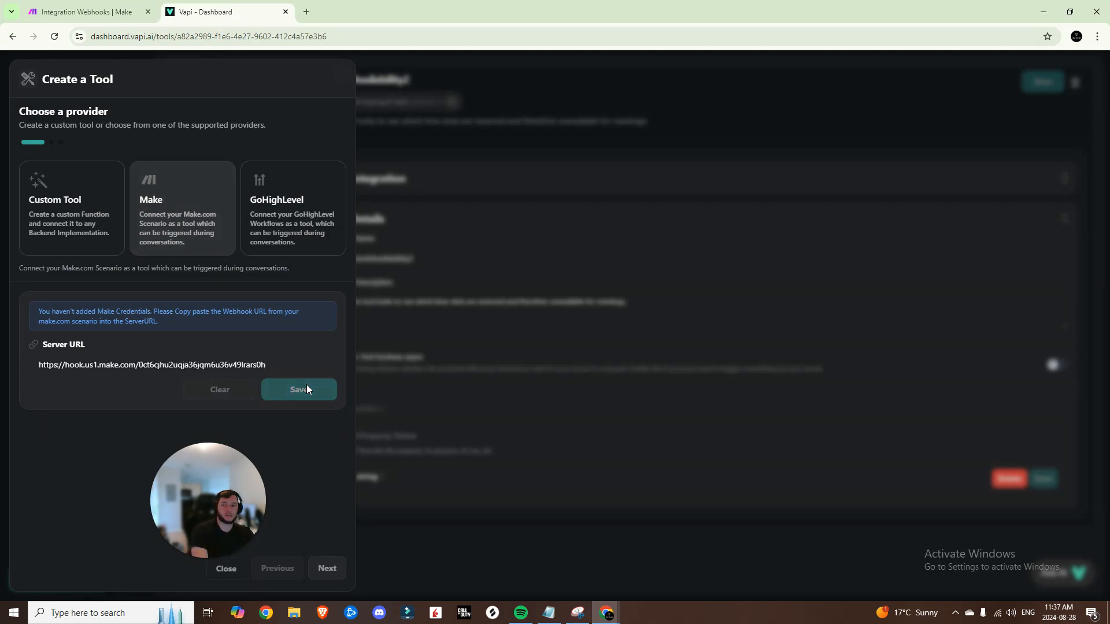
{"action": "left_click", "coordinate": [326, 568]}
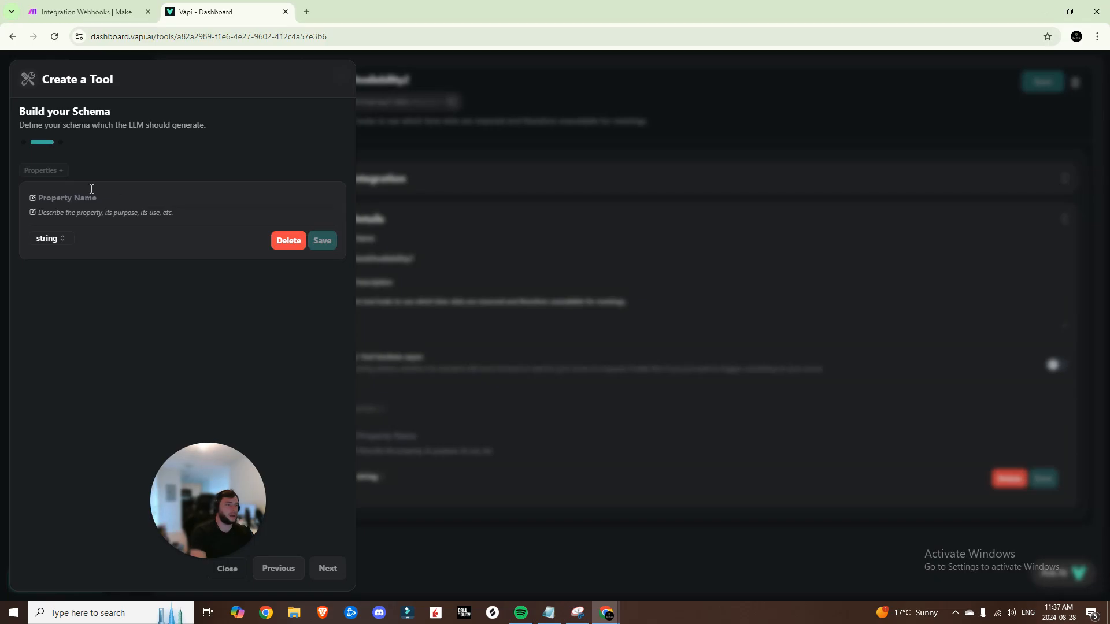
Add schema properties Name, Email, Purpose and Phone Number
{"action": "left_click", "coordinate": [67, 196]}
{"action": "type", "text": "Name"}
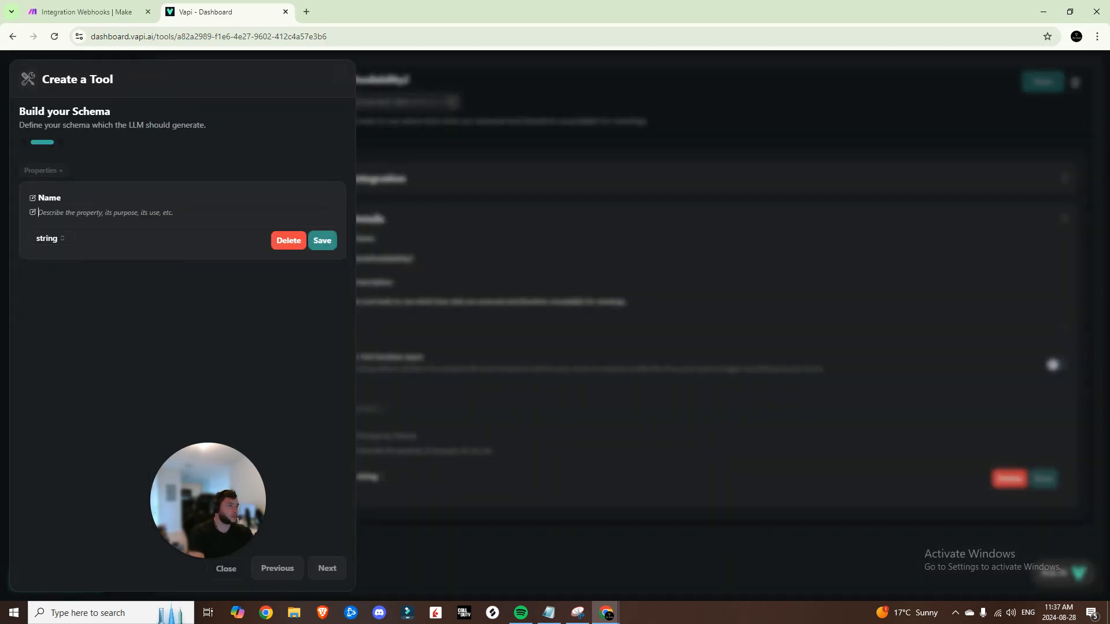
{"action": "left_click", "coordinate": [28, 170]}
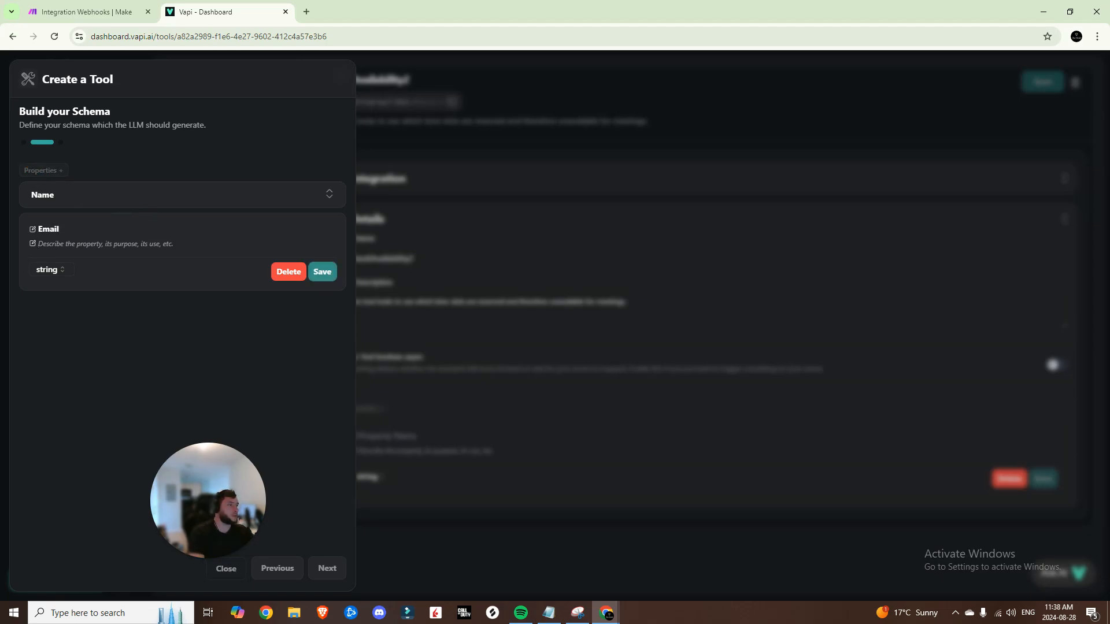
{"action": "left_click", "coordinate": [44, 170]}
{"action": "left_click", "coordinate": [116, 259]}
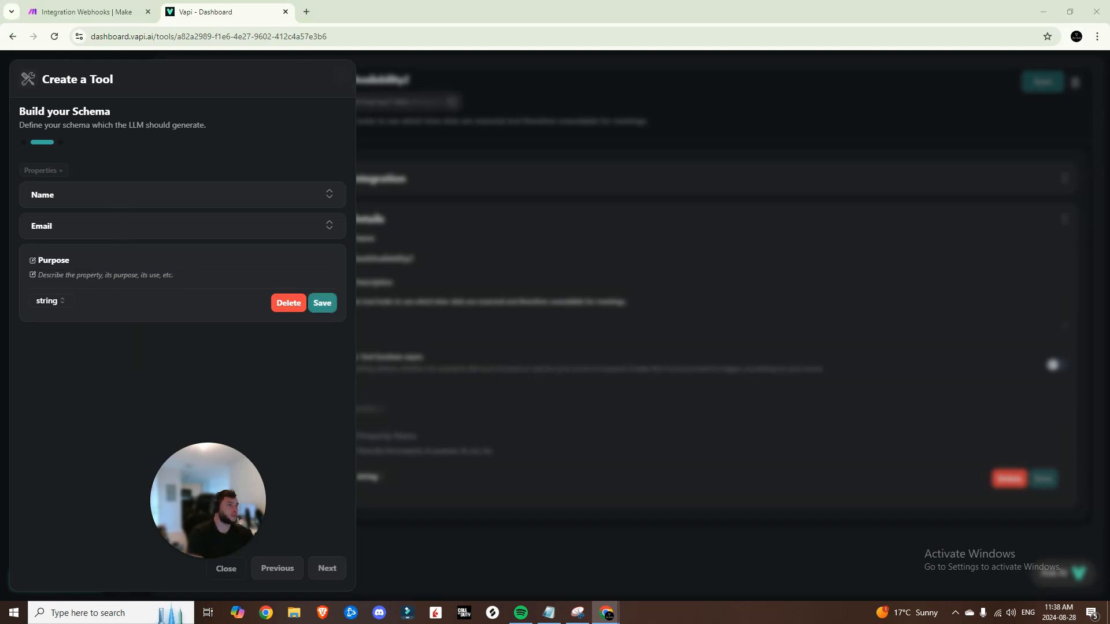
{"action": "left_click", "coordinate": [58, 170]}
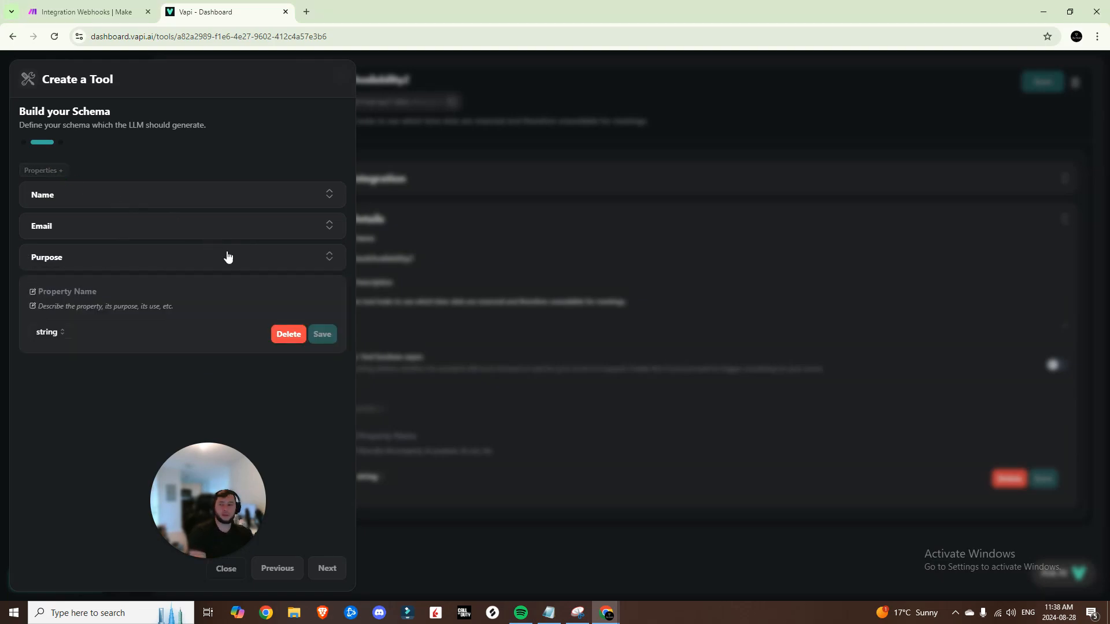
{"action": "left_click", "coordinate": [142, 295]}
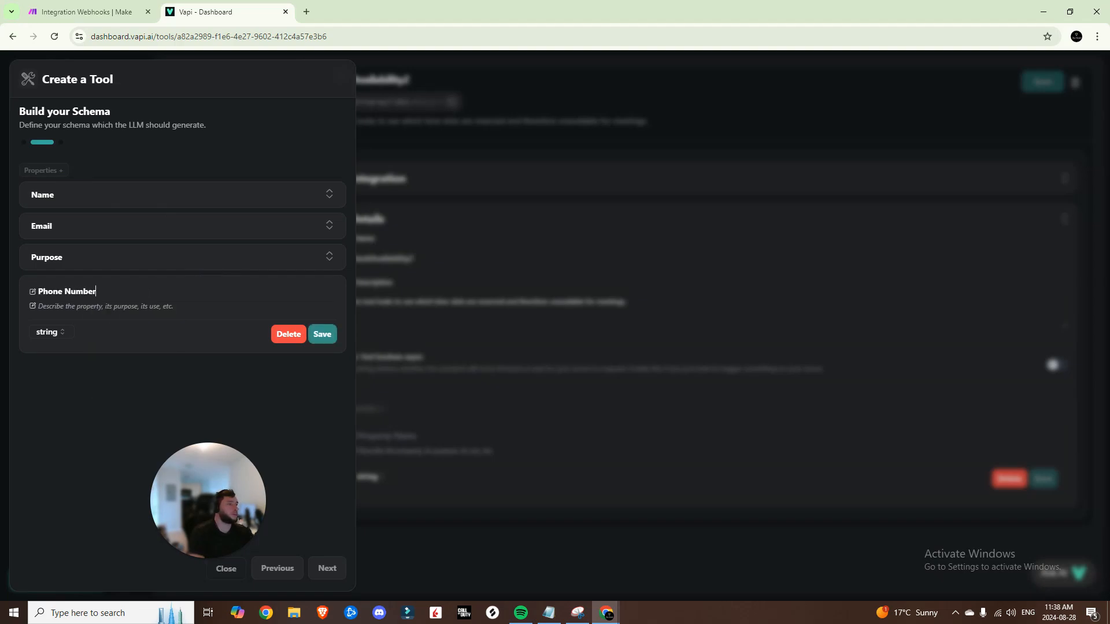
Name the tool ConfirmationEmail2, paste the owner-note description, and create it
{"action": "left_click", "coordinate": [327, 568]}
{"action": "left_click", "coordinate": [149, 228]}
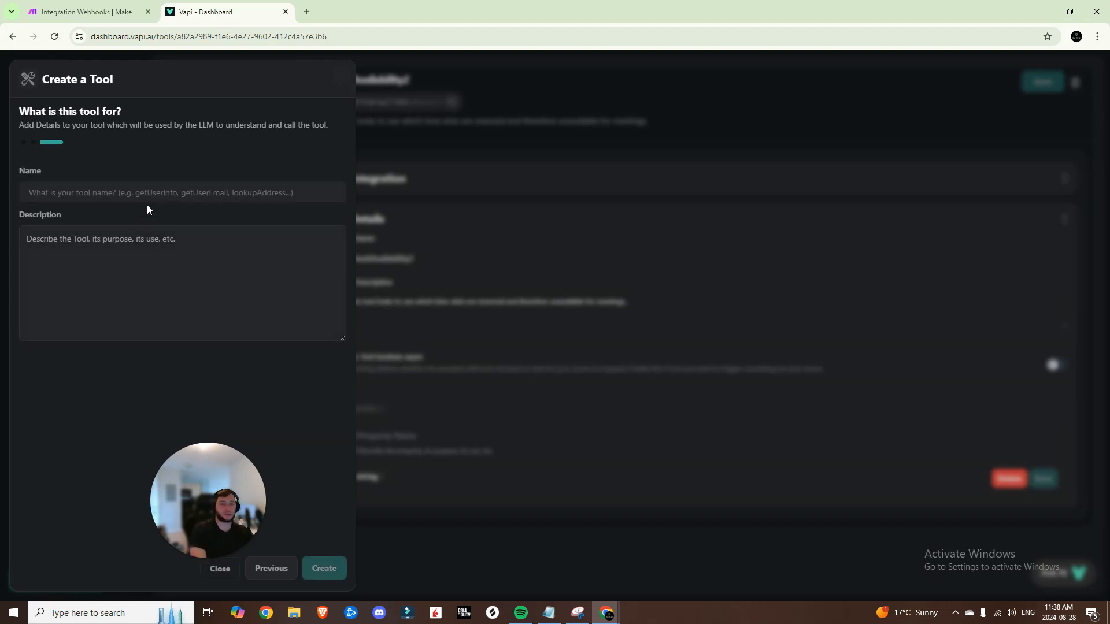
{"action": "left_click", "coordinate": [185, 190]}
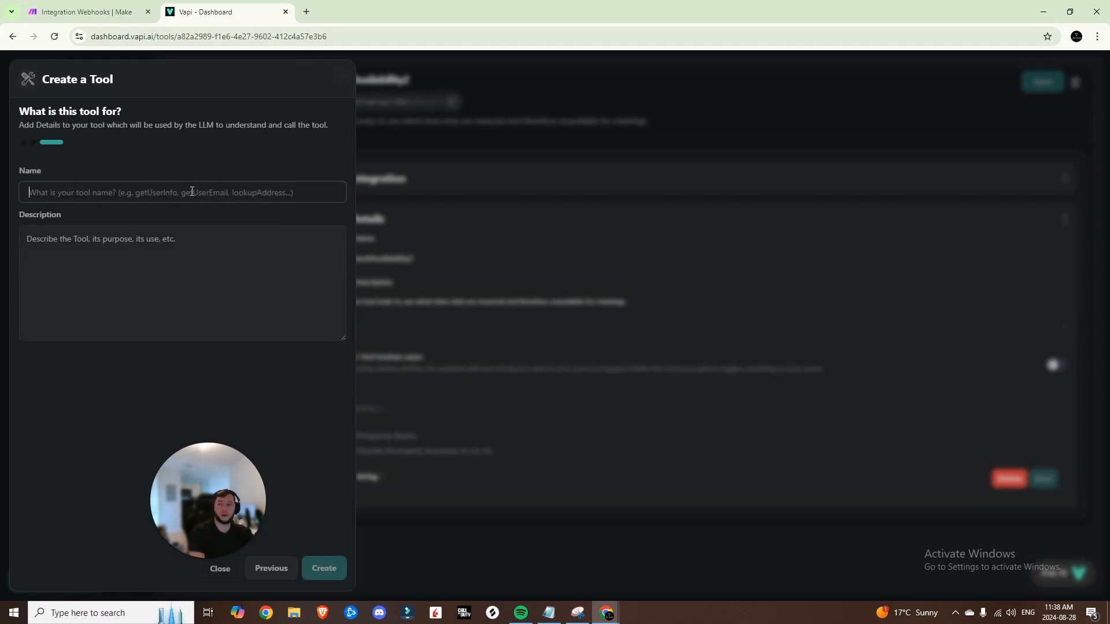
{"action": "key", "text": "ctrl+v"}
{"action": "type", "text": "2"}
{"action": "left_click", "coordinate": [137, 227]}
{"action": "key", "text": "ctrl+v"}
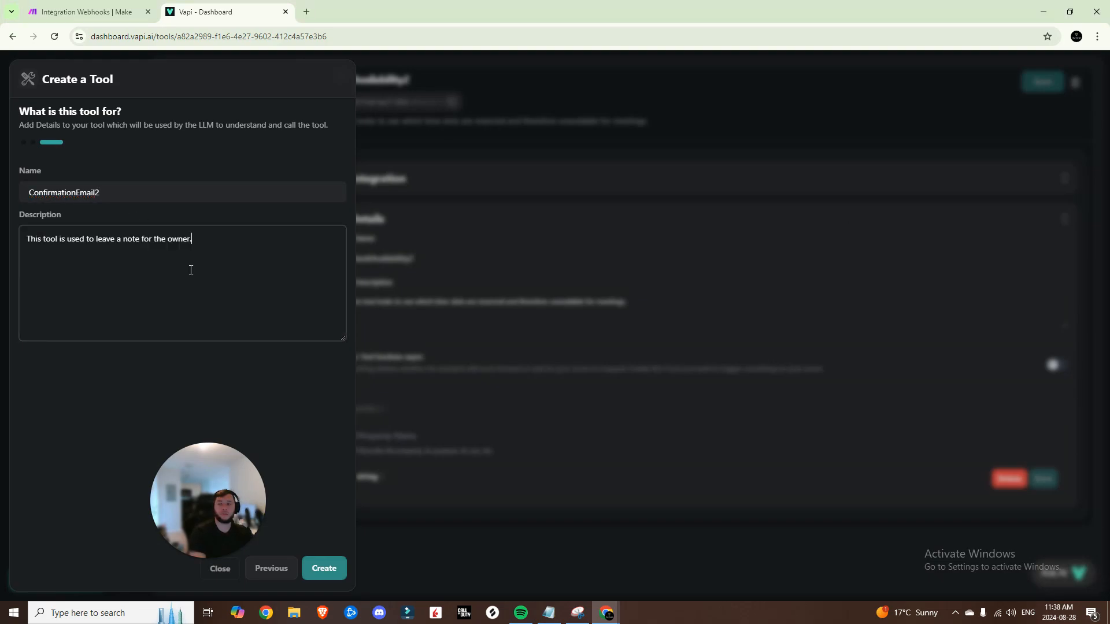
{"action": "left_click", "coordinate": [324, 568]}
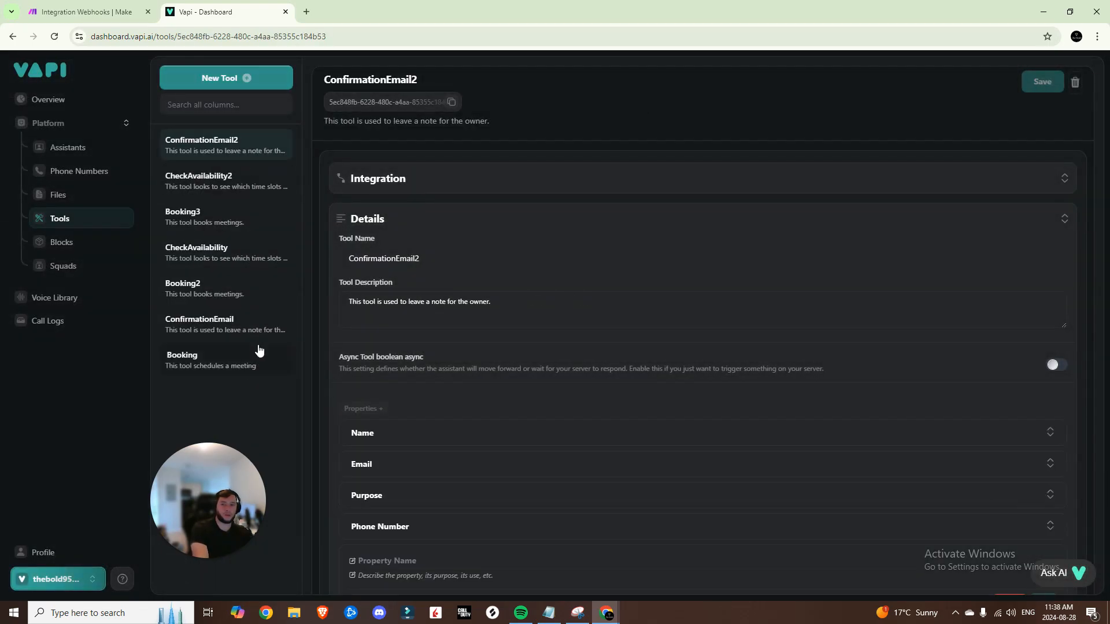
In the Advanced Appointment Setter's Functions, select tools ConfirmationEmail2, CheckAvailability2 and Booking3
{"action": "left_click", "coordinate": [66, 149]}
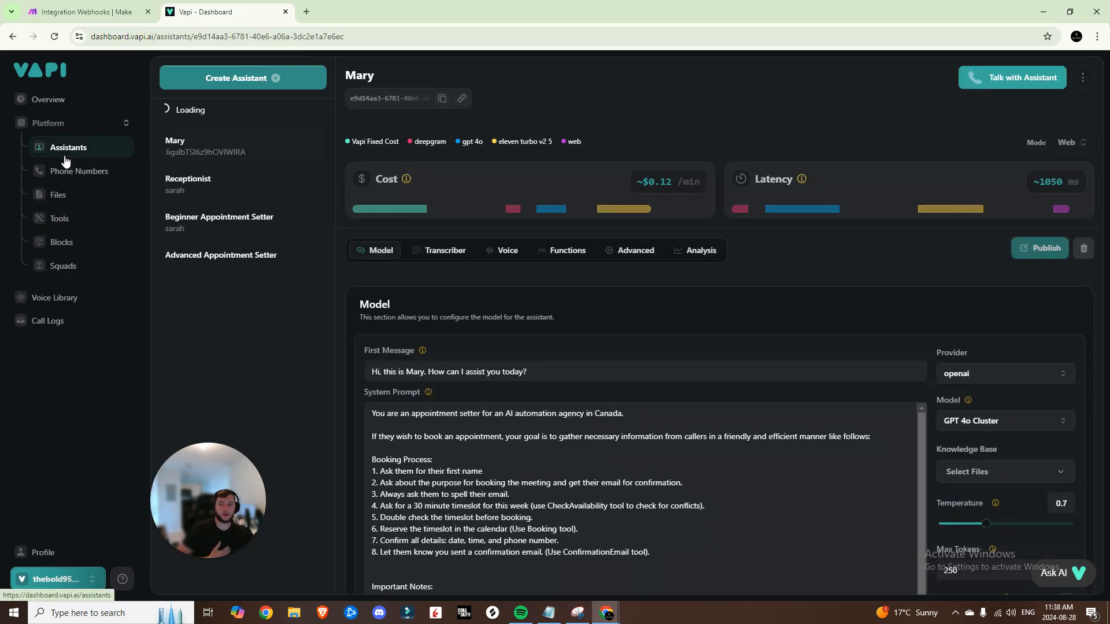
{"action": "left_click", "coordinate": [228, 237]}
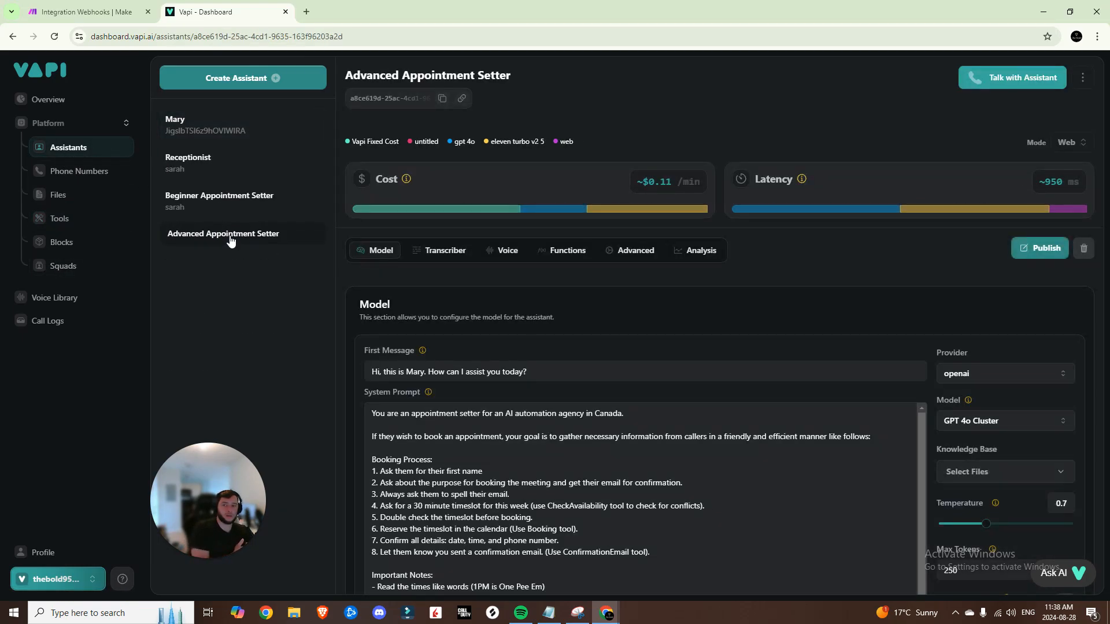
{"action": "left_click", "coordinate": [547, 250]}
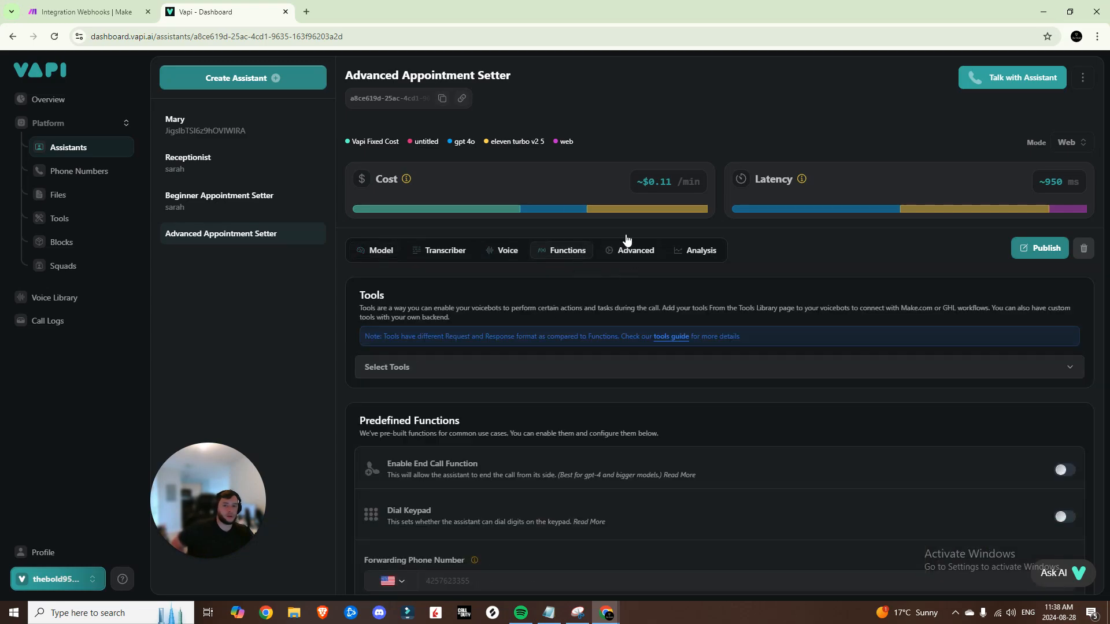
{"action": "left_click", "coordinate": [431, 365]}
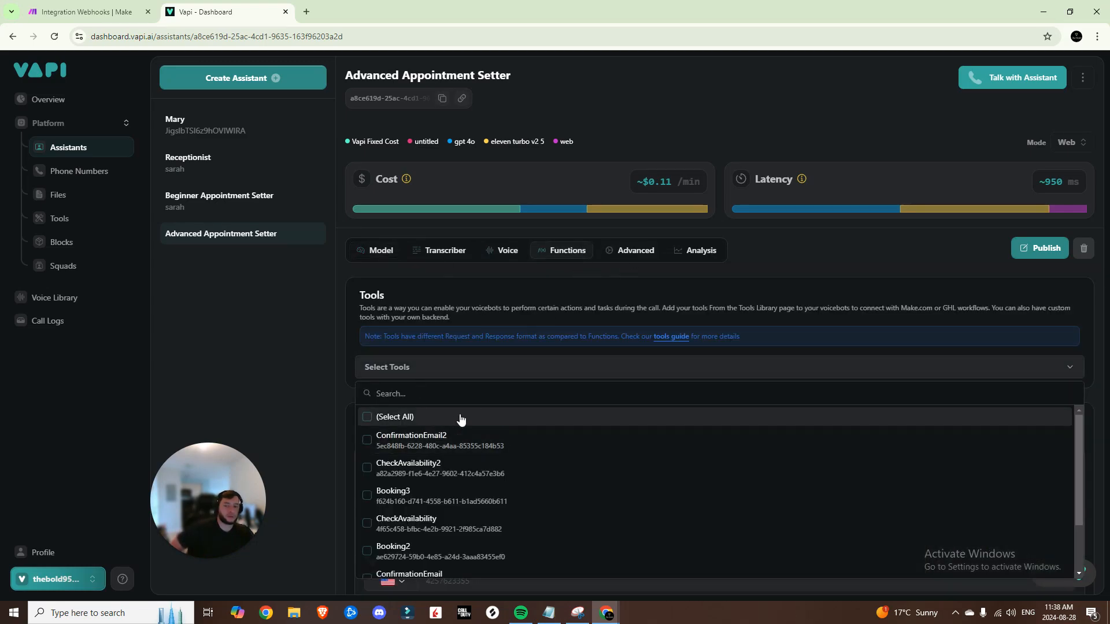
{"action": "left_click", "coordinate": [443, 451]}
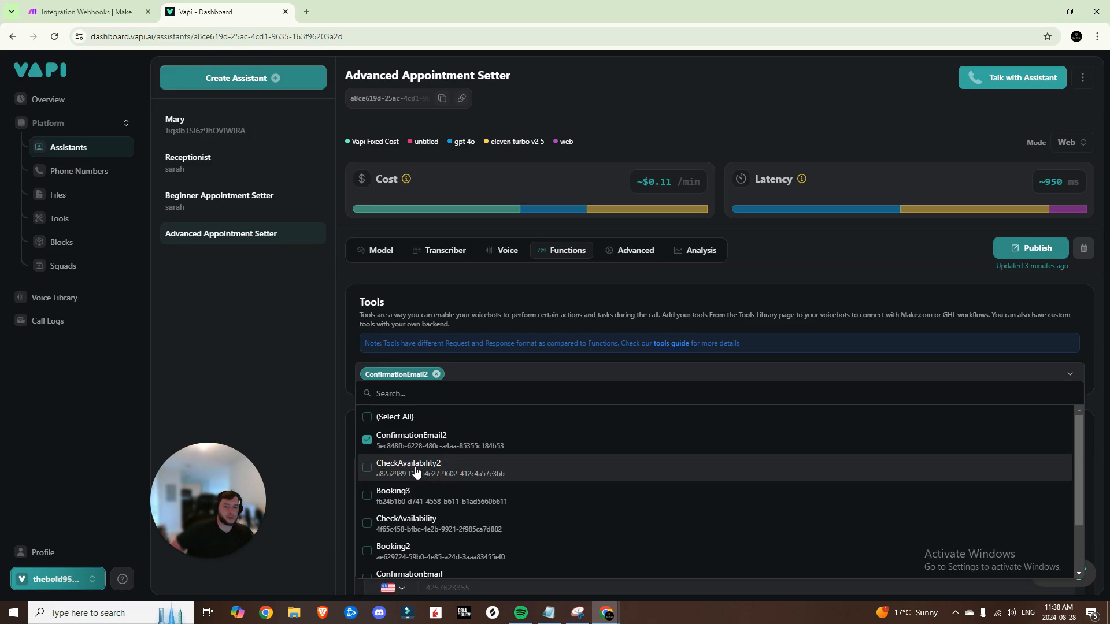
{"action": "left_click", "coordinate": [414, 468]}
{"action": "left_click", "coordinate": [409, 496]}
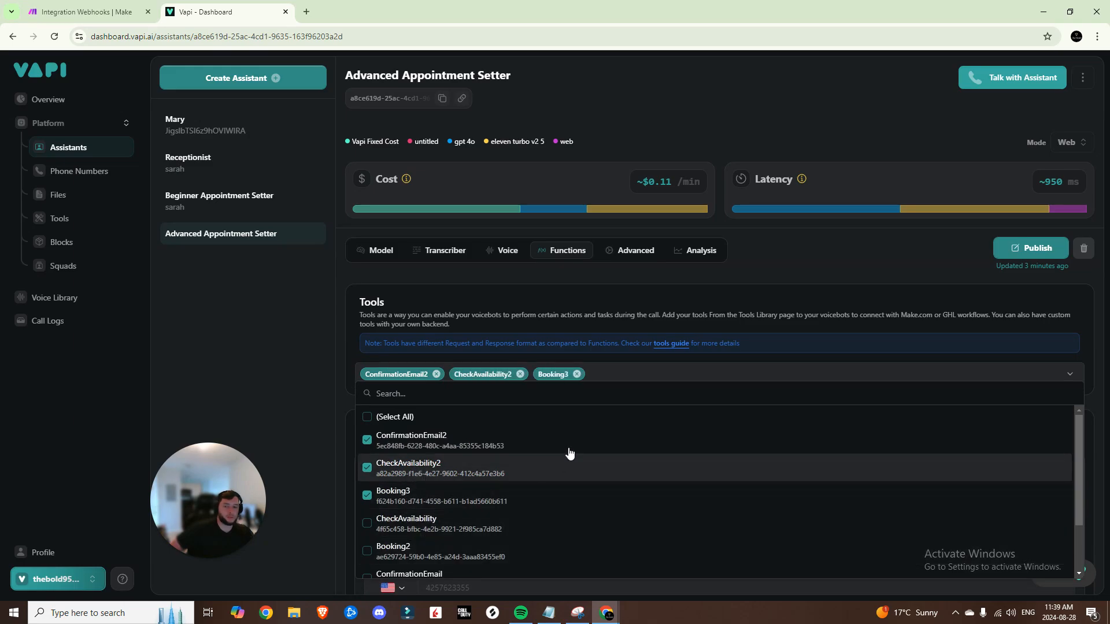
{"action": "key", "text": "Escape"}
In Advanced settings, make client messages send tool-calls instead of transcript
{"action": "left_click", "coordinate": [635, 250]}
{"action": "scroll", "coordinate": [592, 302], "scroll_direction": "down", "scroll_amount": 10}
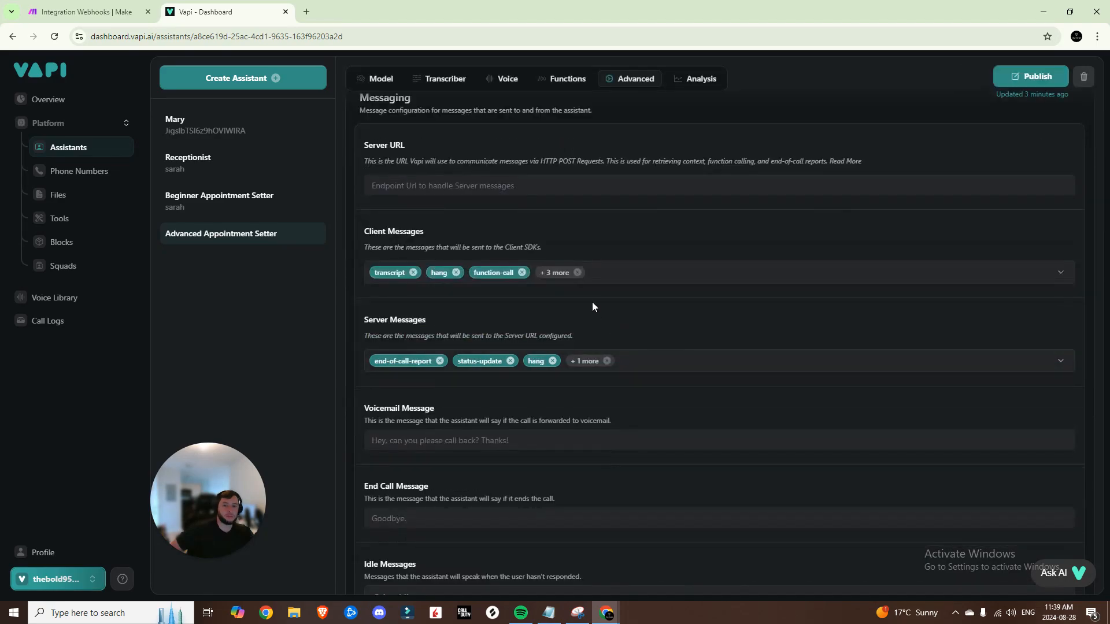
{"action": "left_click", "coordinate": [558, 277]}
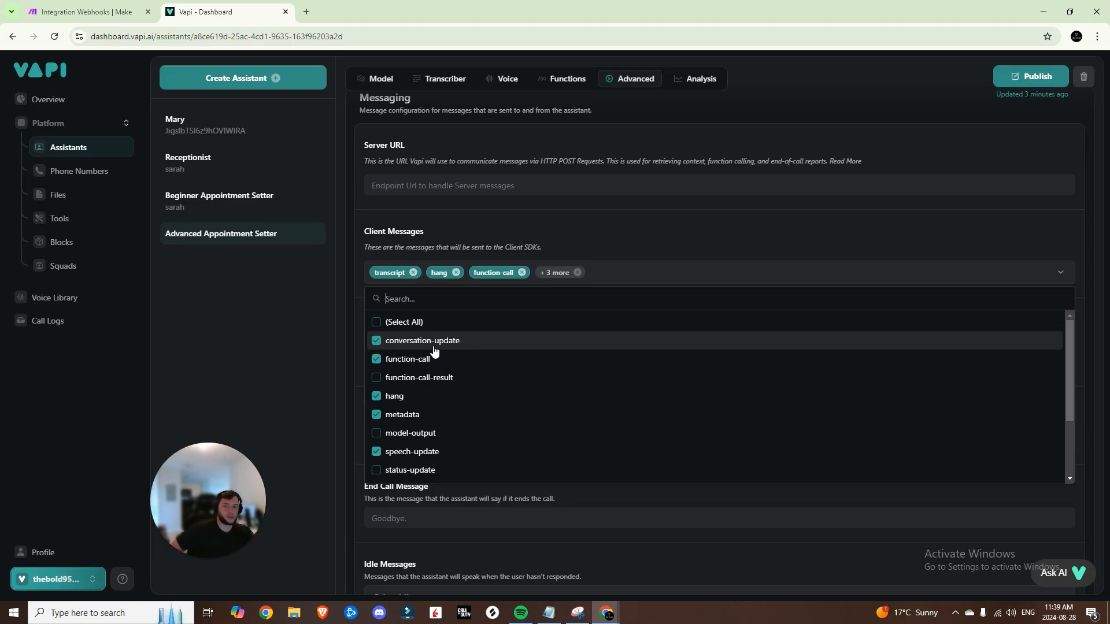
{"action": "scroll", "coordinate": [431, 357], "scroll_direction": "down", "scroll_amount": 1}
{"action": "left_click", "coordinate": [415, 432]}
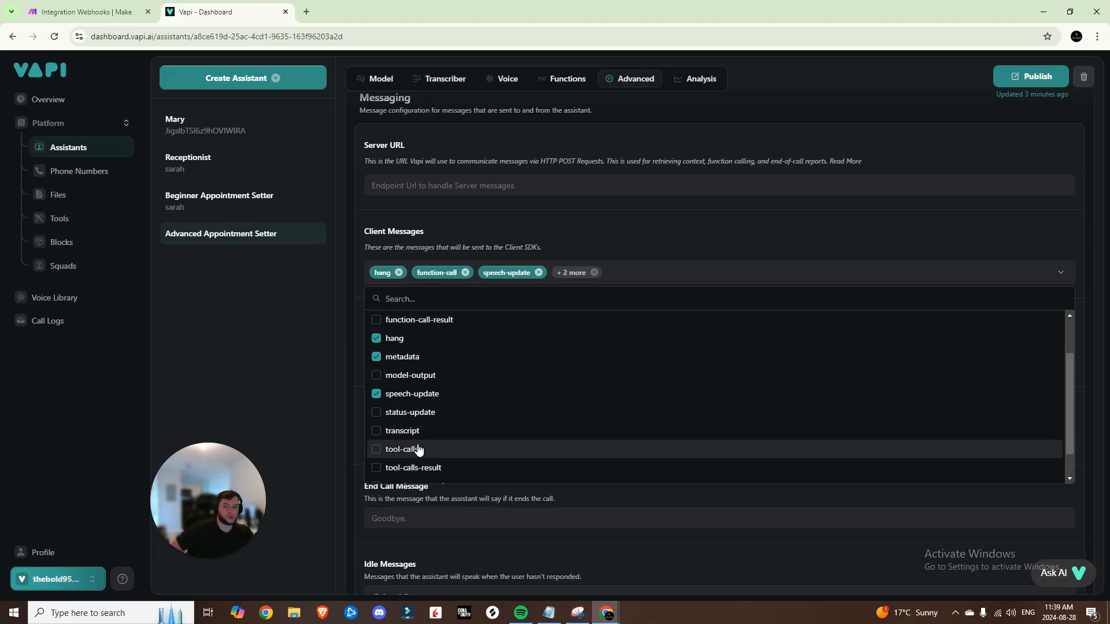
{"action": "scroll", "coordinate": [408, 432], "scroll_direction": "down", "scroll_amount": 1}
{"action": "left_click", "coordinate": [404, 416]}
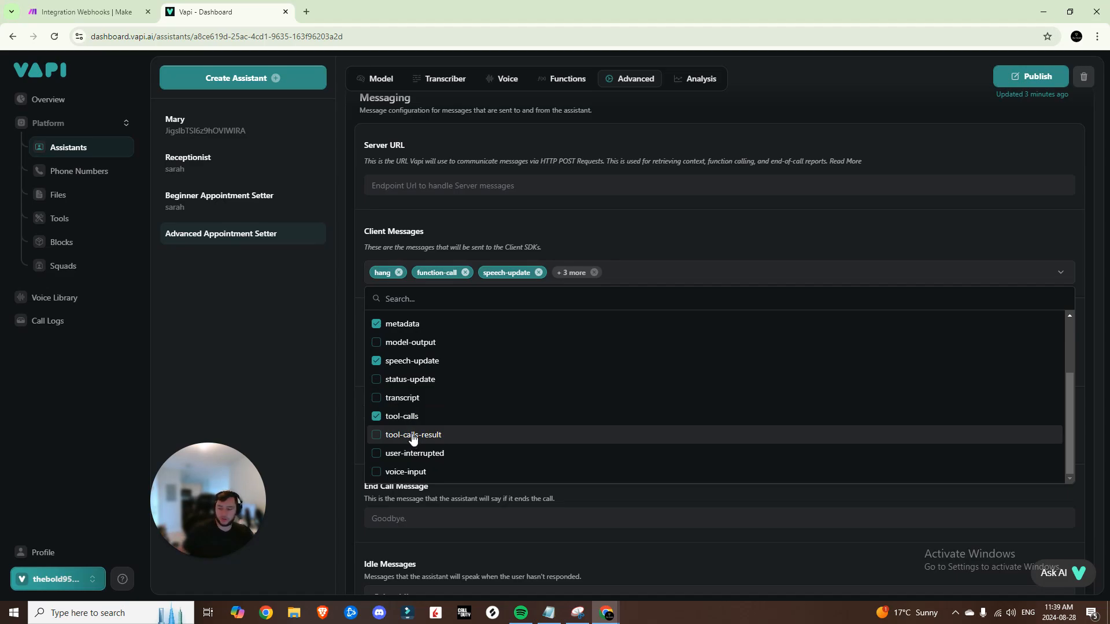
{"action": "scroll", "coordinate": [413, 440], "scroll_direction": "up", "scroll_amount": 3}
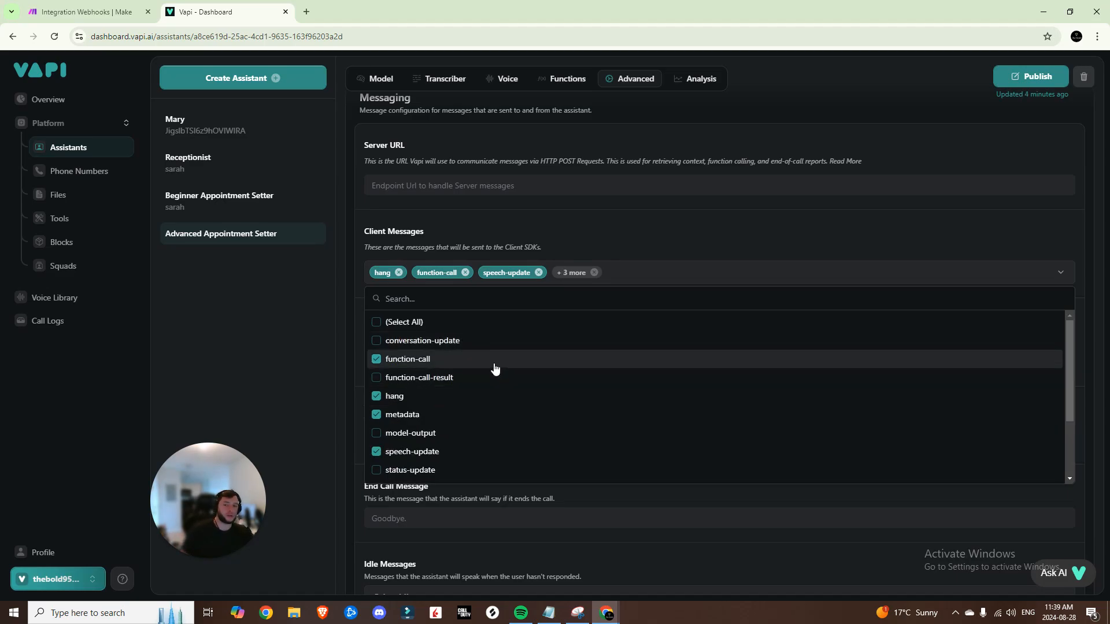
{"action": "scroll", "coordinate": [463, 396], "scroll_direction": "down", "scroll_amount": 3}
{"action": "scroll", "coordinate": [445, 393], "scroll_direction": "up", "scroll_amount": 3}
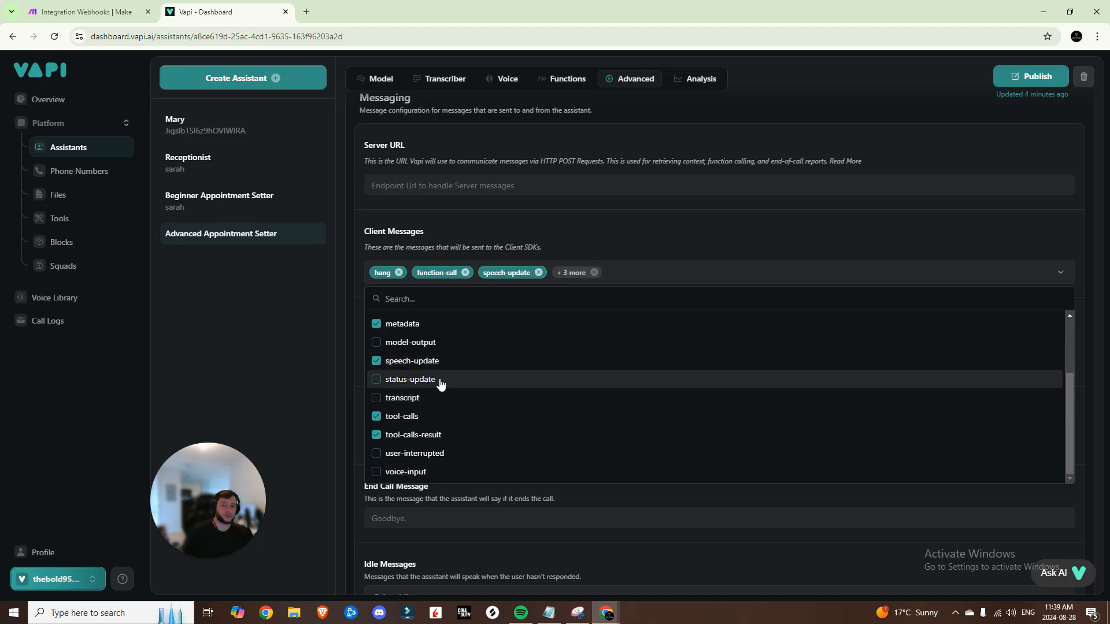
{"action": "left_click", "coordinate": [636, 251]}
Make server messages send tool-calls and stop sending status-update
{"action": "left_click", "coordinate": [642, 365]}
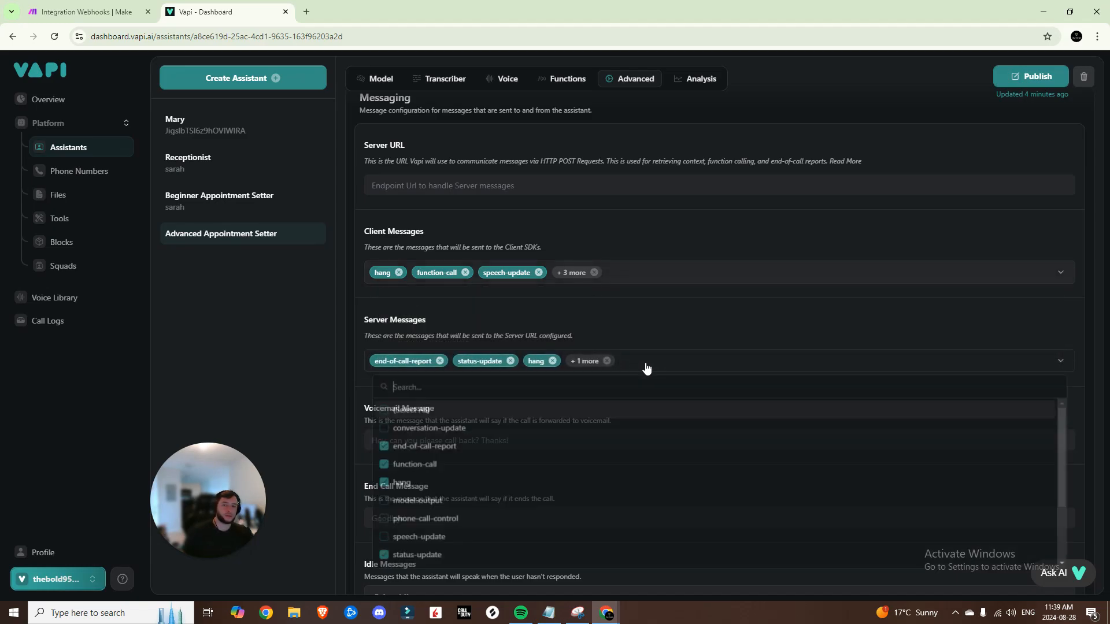
{"action": "scroll", "coordinate": [440, 491], "scroll_direction": "down", "scroll_amount": 2}
{"action": "scroll", "coordinate": [434, 501], "scroll_direction": "down", "scroll_amount": 1}
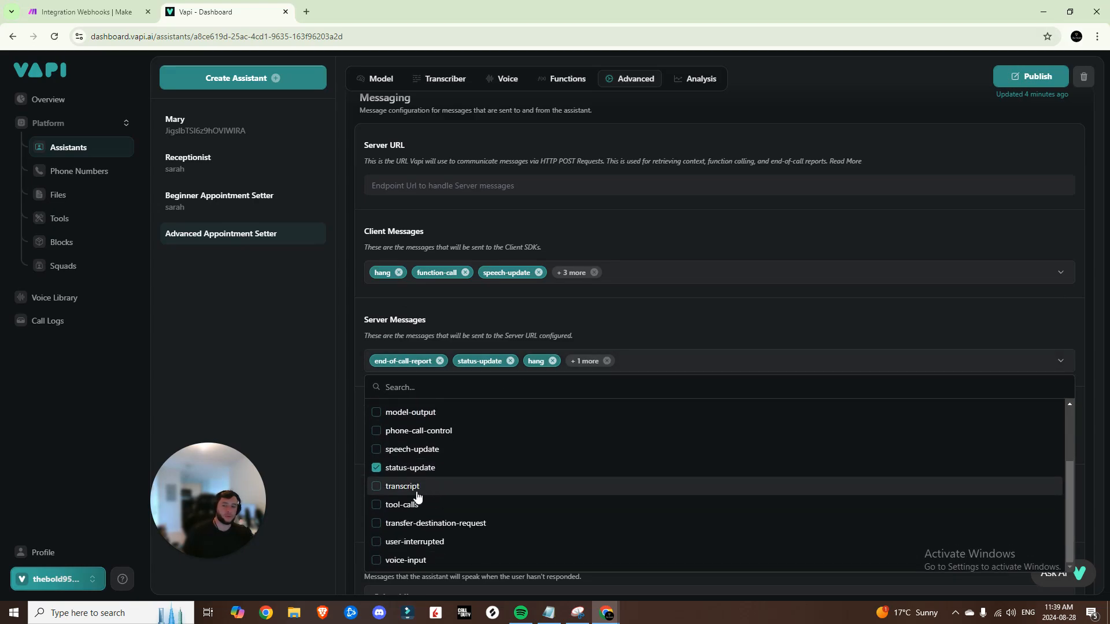
{"action": "left_click", "coordinate": [415, 504]}
{"action": "left_click", "coordinate": [414, 467]}
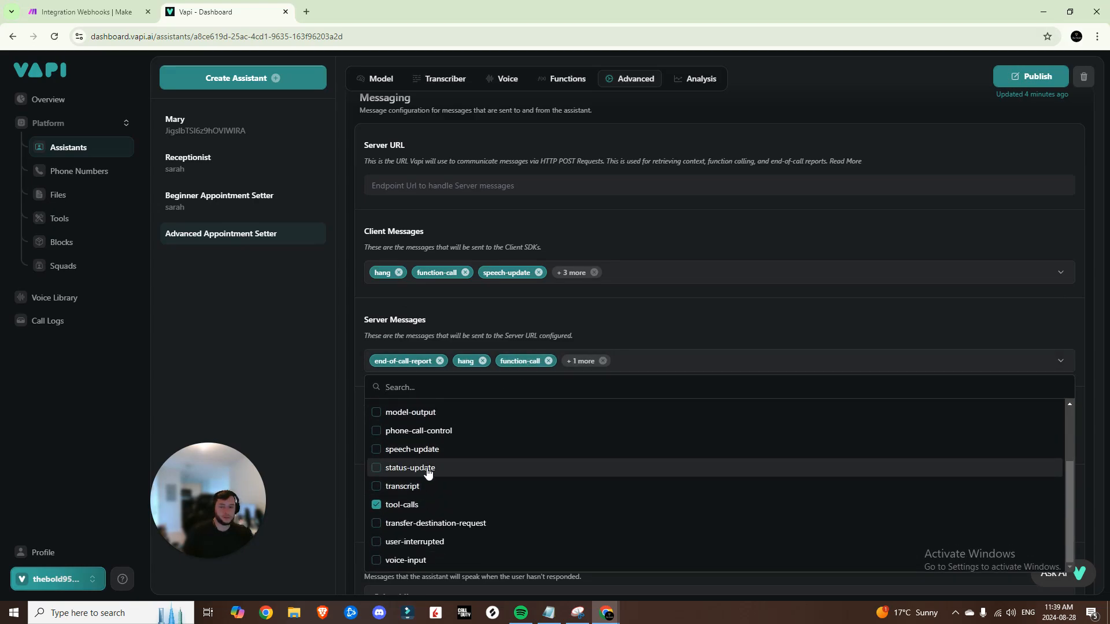
{"action": "scroll", "coordinate": [445, 456], "scroll_direction": "up", "scroll_amount": 2}
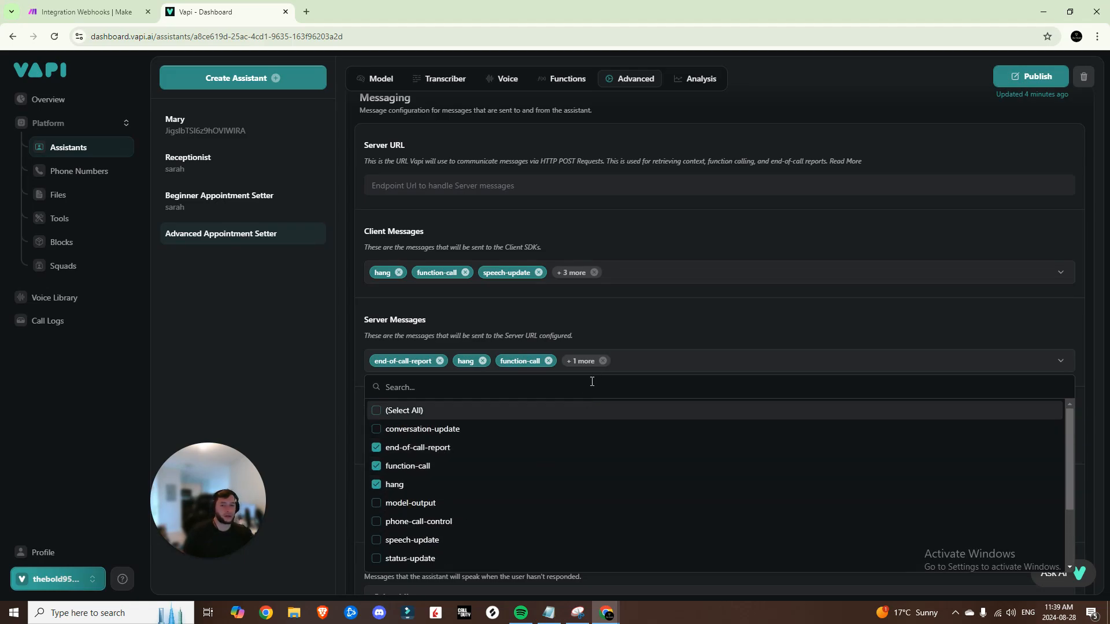
{"action": "left_click", "coordinate": [601, 334]}
{"action": "scroll", "coordinate": [602, 334], "scroll_direction": "down", "scroll_amount": 3}
Set idle message 'Are you still there?', end-call 'Goodbye', a voicemail starting 'Hey', then publish
{"action": "left_click", "coordinate": [430, 456]}
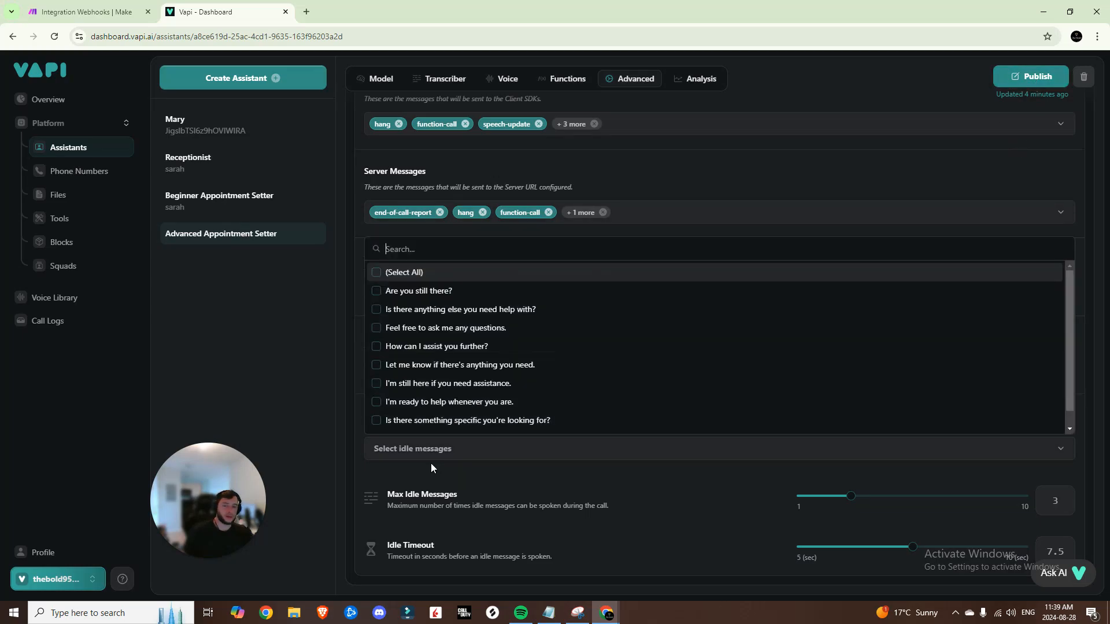
{"action": "left_click", "coordinate": [440, 292]}
{"action": "left_click", "coordinate": [501, 487]}
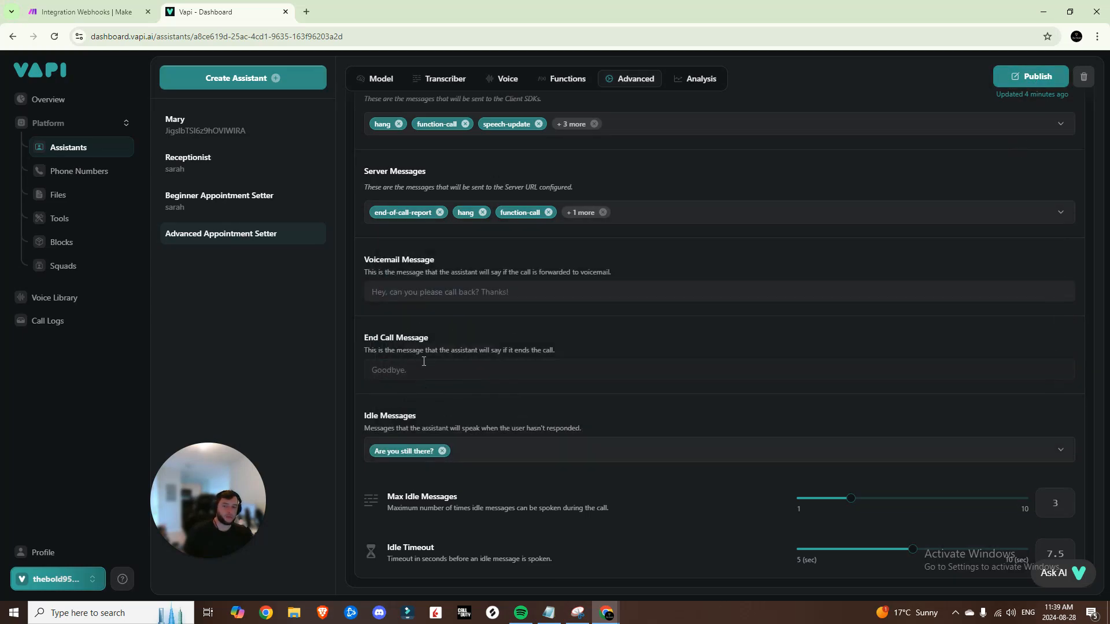
{"action": "left_click", "coordinate": [428, 370]}
{"action": "left_click", "coordinate": [442, 398]}
{"action": "left_click", "coordinate": [427, 291]}
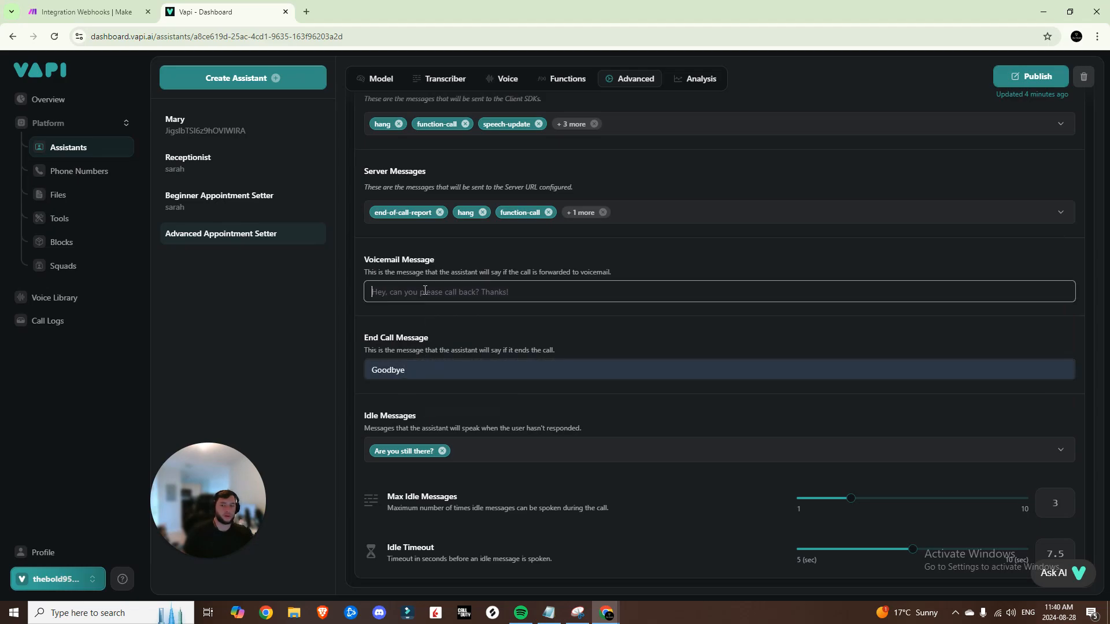
{"action": "type", "text": "Hey, please call me back. Thanks!"}
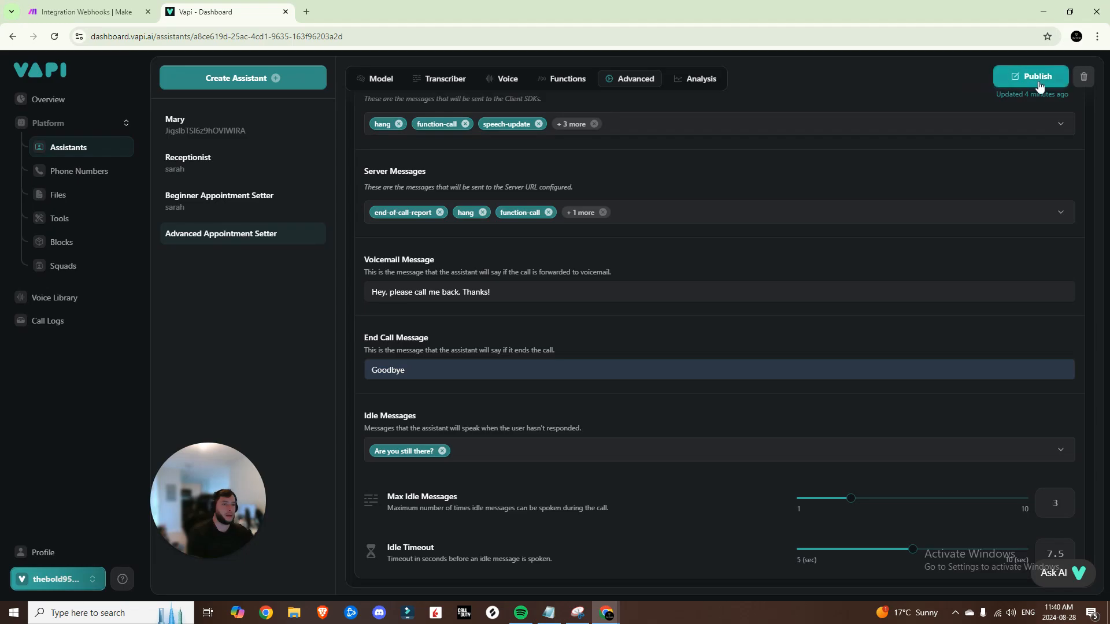
{"action": "left_click", "coordinate": [1037, 79]}
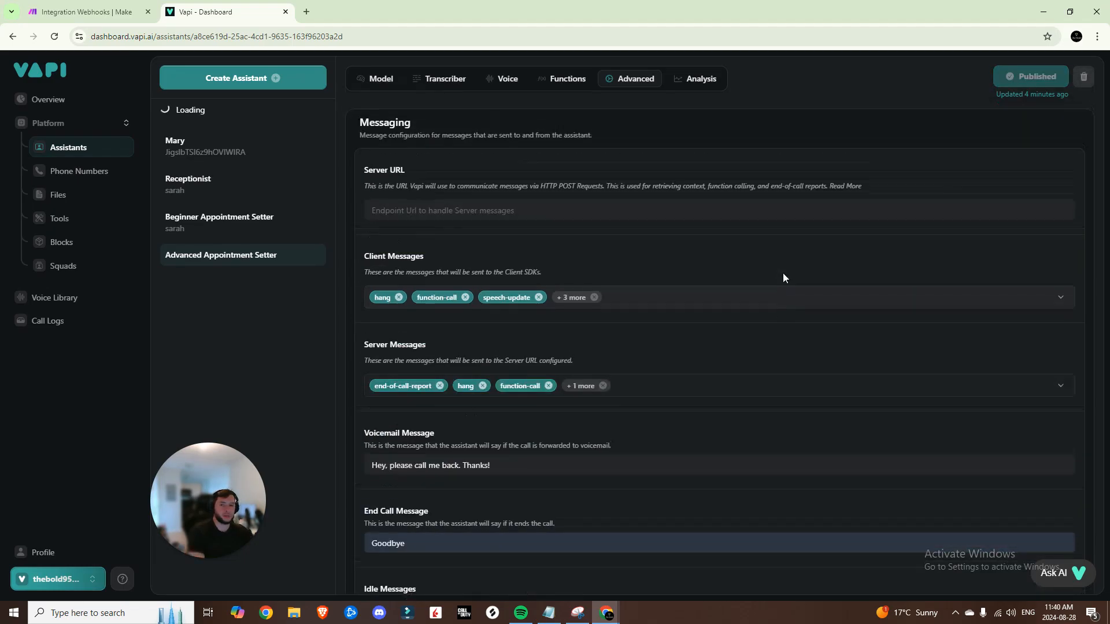
{"action": "left_click", "coordinate": [680, 255]}
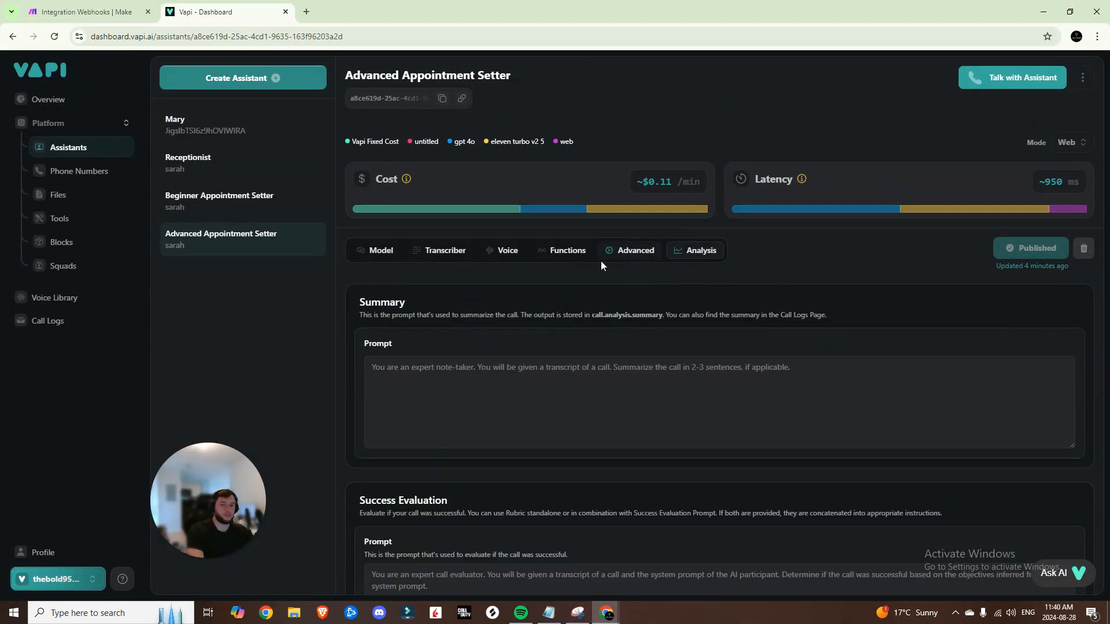
Back in Make, confirm the webhook settings and bring the router routes into view
{"action": "left_click", "coordinate": [225, 238]}
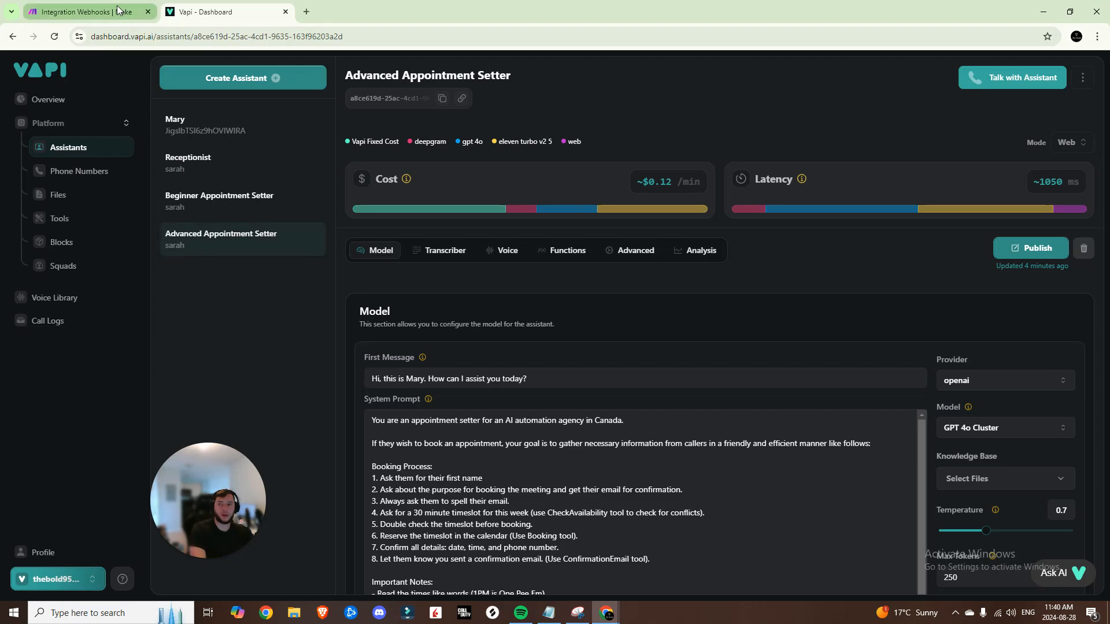
{"action": "left_click", "coordinate": [118, 10]}
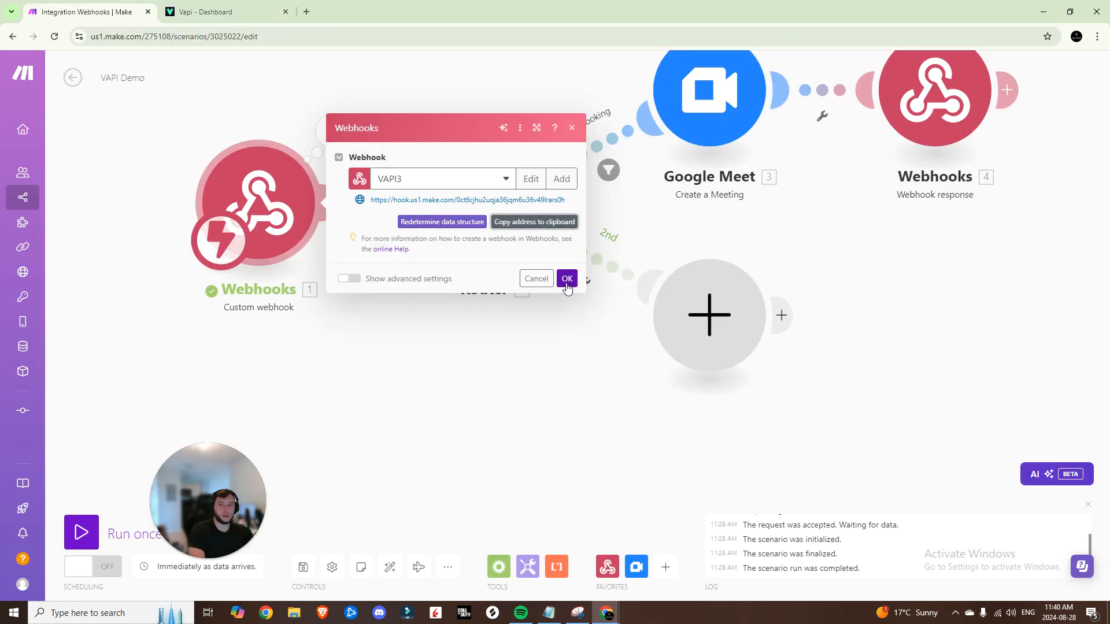
{"action": "left_click", "coordinate": [567, 279]}
{"action": "left_click_drag", "start_coordinate": [523, 387], "coordinate": [510, 428]}
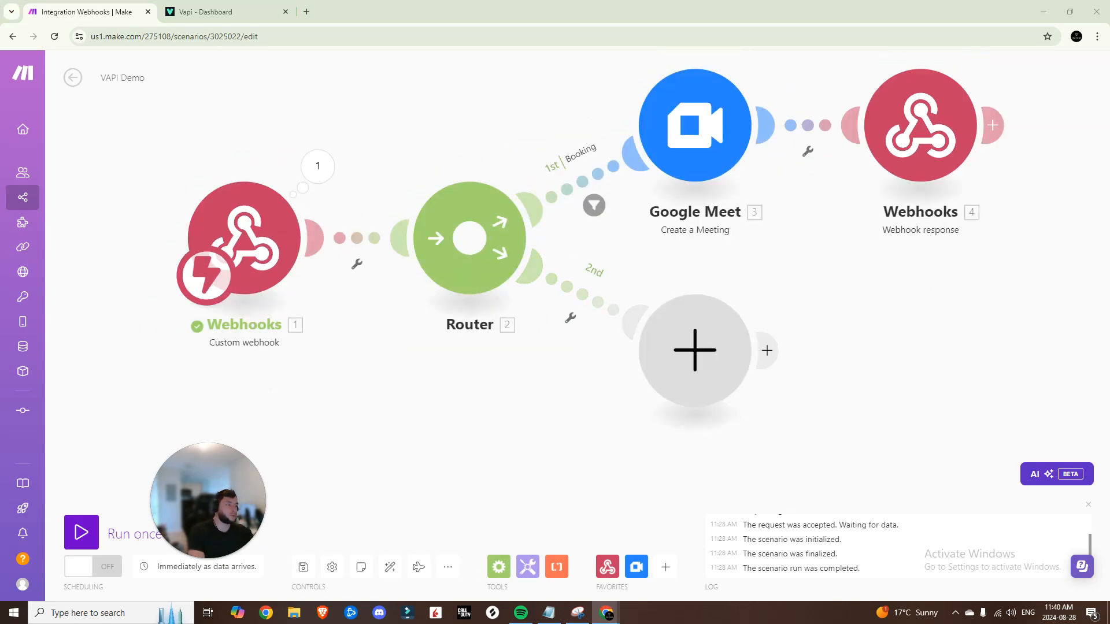
Give the second route a filter labelled Get Availability where function.name equals 'Get Availability'
{"action": "left_click", "coordinate": [593, 319]}
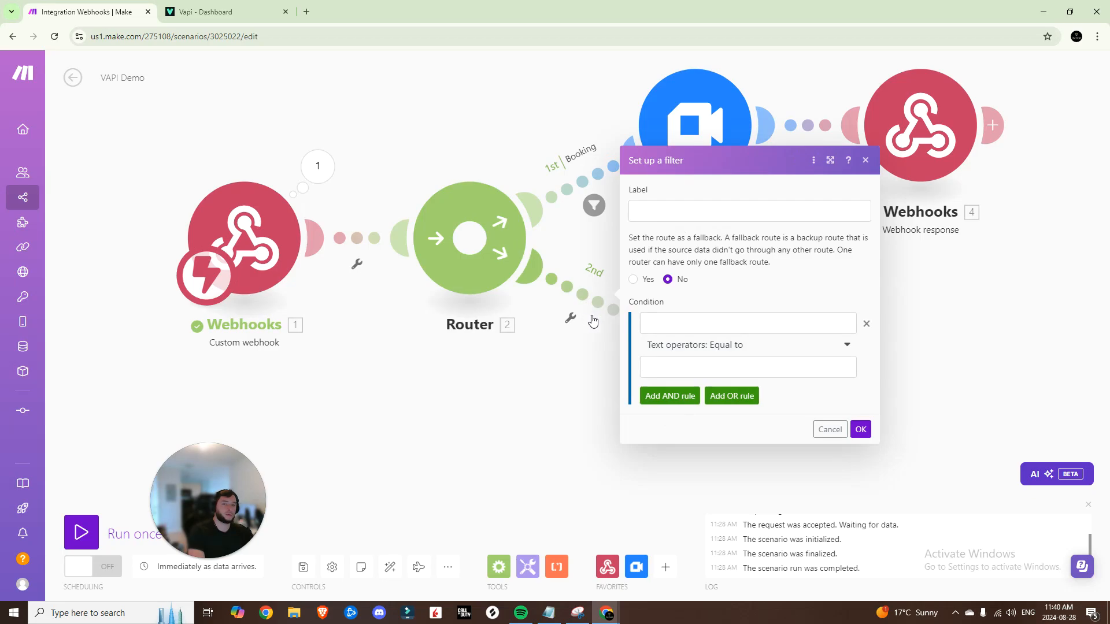
{"action": "left_click", "coordinate": [677, 207]}
{"action": "type", "text": "Get Availability"}
{"action": "left_click", "coordinate": [709, 321]}
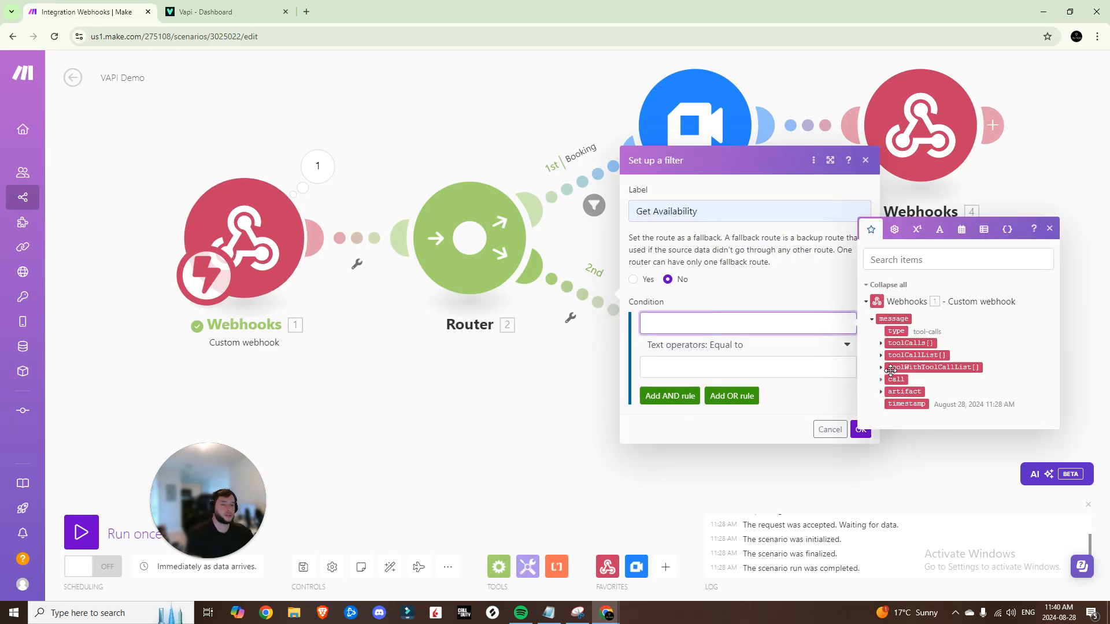
{"action": "left_click", "coordinate": [880, 345]}
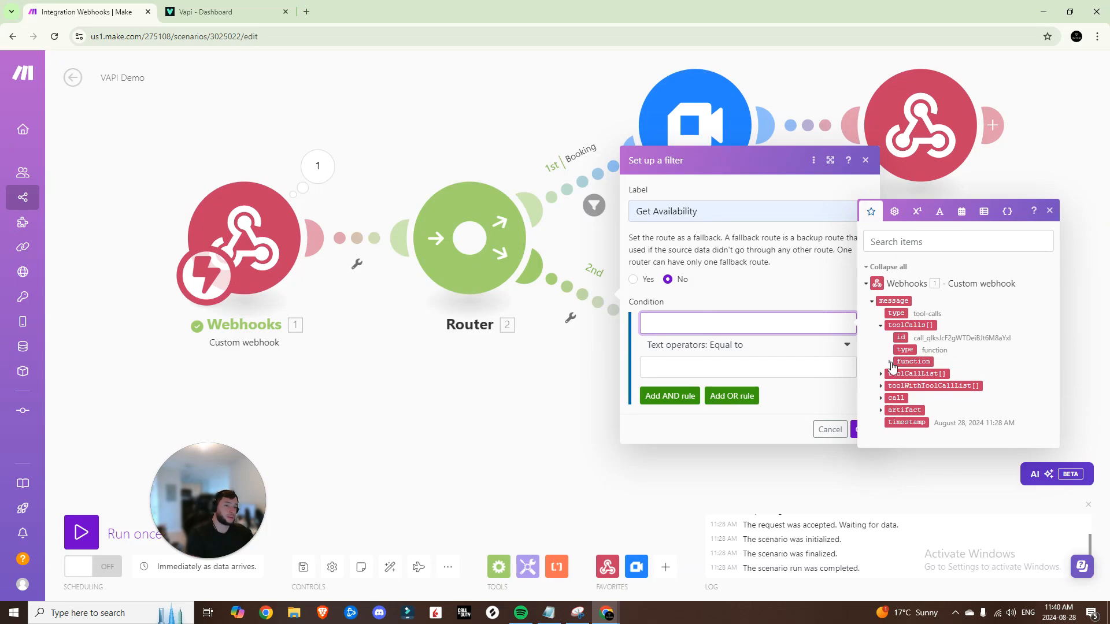
{"action": "left_click", "coordinate": [890, 362]}
{"action": "left_click", "coordinate": [913, 362]}
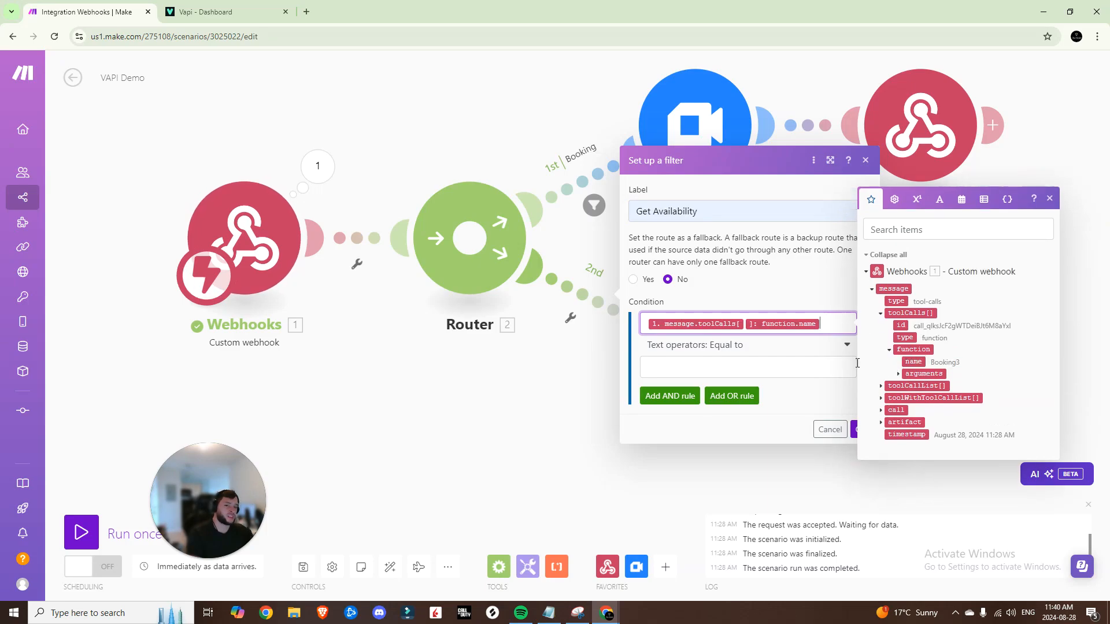
{"action": "left_click", "coordinate": [774, 368]}
{"action": "type", "text": "Get Availability2"}
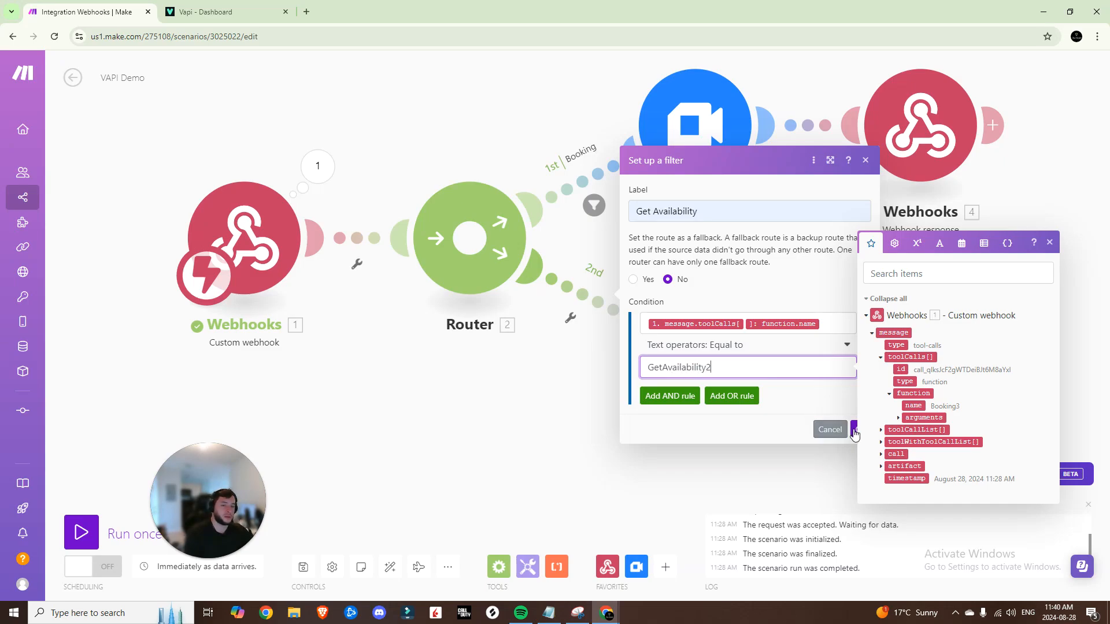
{"action": "left_click", "coordinate": [855, 433]}
Correct the filter's compared value to match the availability tool's exact Vapi name
{"action": "key", "text": "ctrl+Tab"}
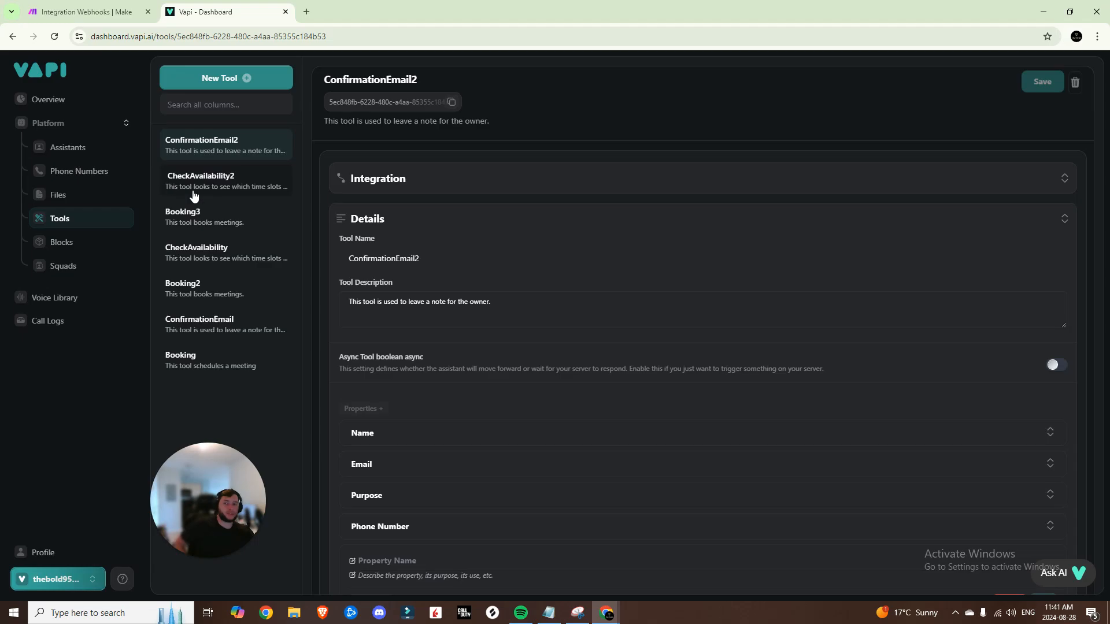
{"action": "left_click", "coordinate": [86, 12]}
{"action": "left_click", "coordinate": [571, 318]}
{"action": "left_click_drag", "start_coordinate": [663, 367], "coordinate": [638, 364]}
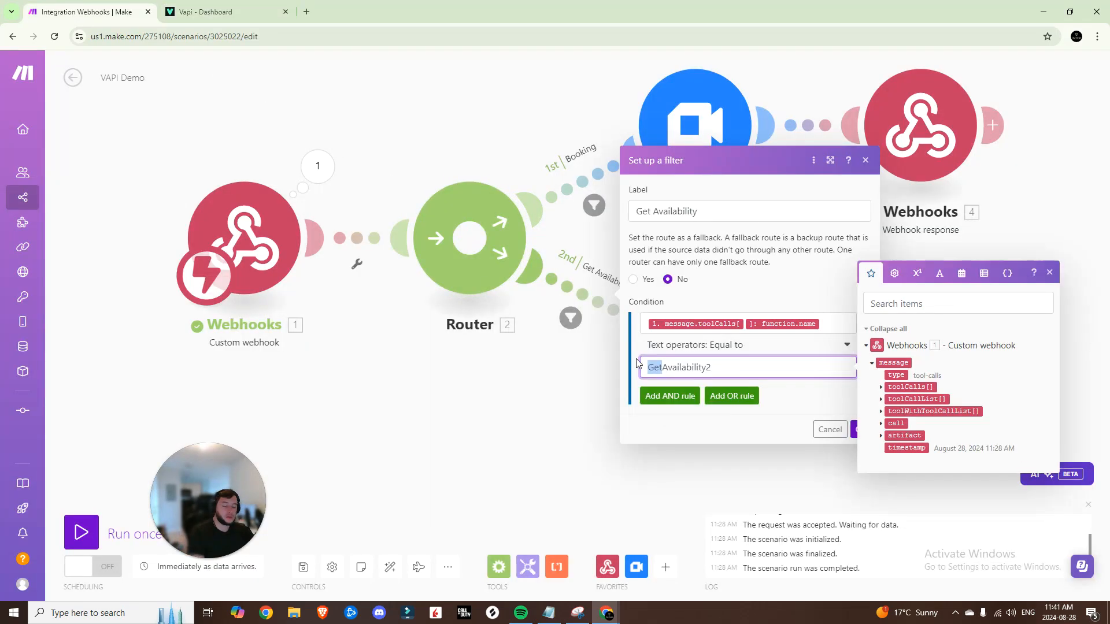
{"action": "type", "text": "CH"}
{"action": "key", "text": "BackSpace"}
{"action": "left_click", "coordinate": [862, 429]}
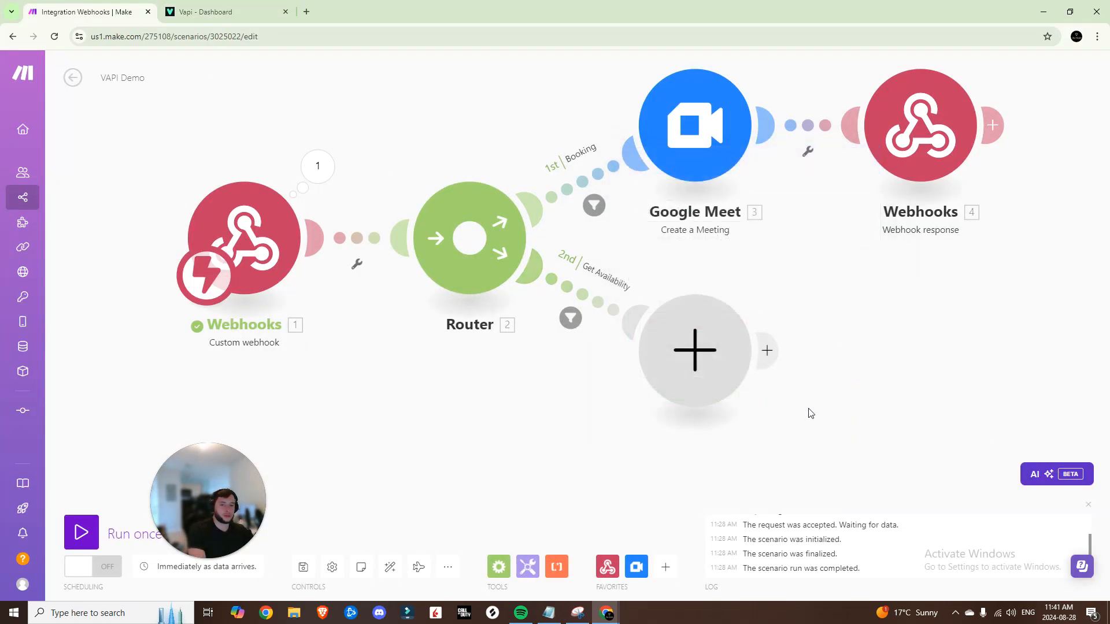
Add a third route filtered as 'Confirmation Email' where function.name equals 'ConfirmationEmai'
{"action": "left_click", "coordinate": [455, 264]}
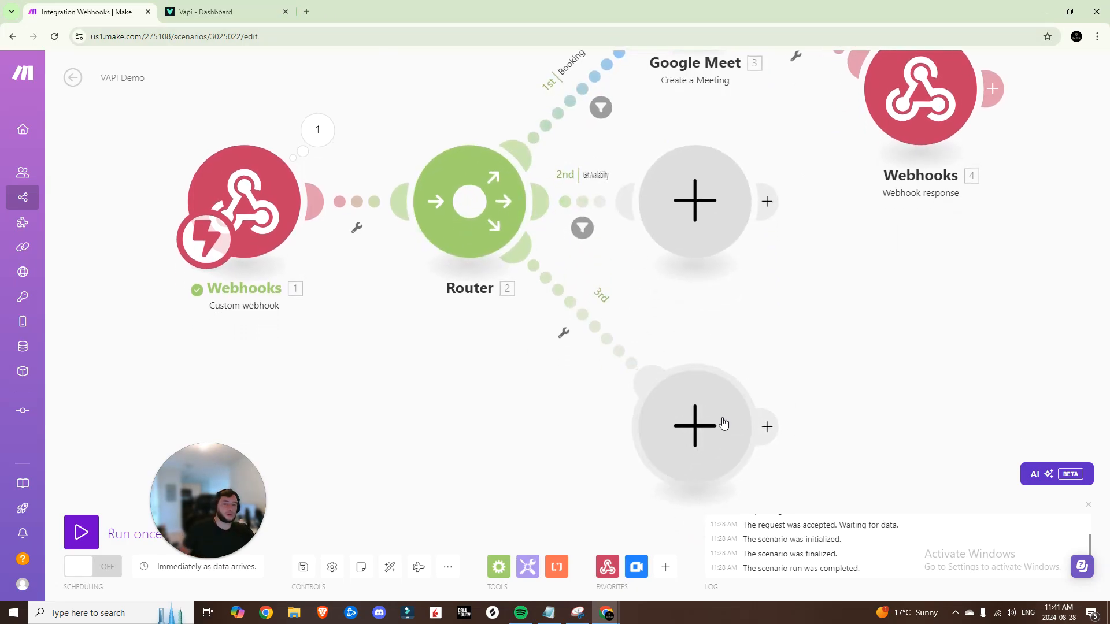
{"action": "left_click", "coordinate": [598, 336]}
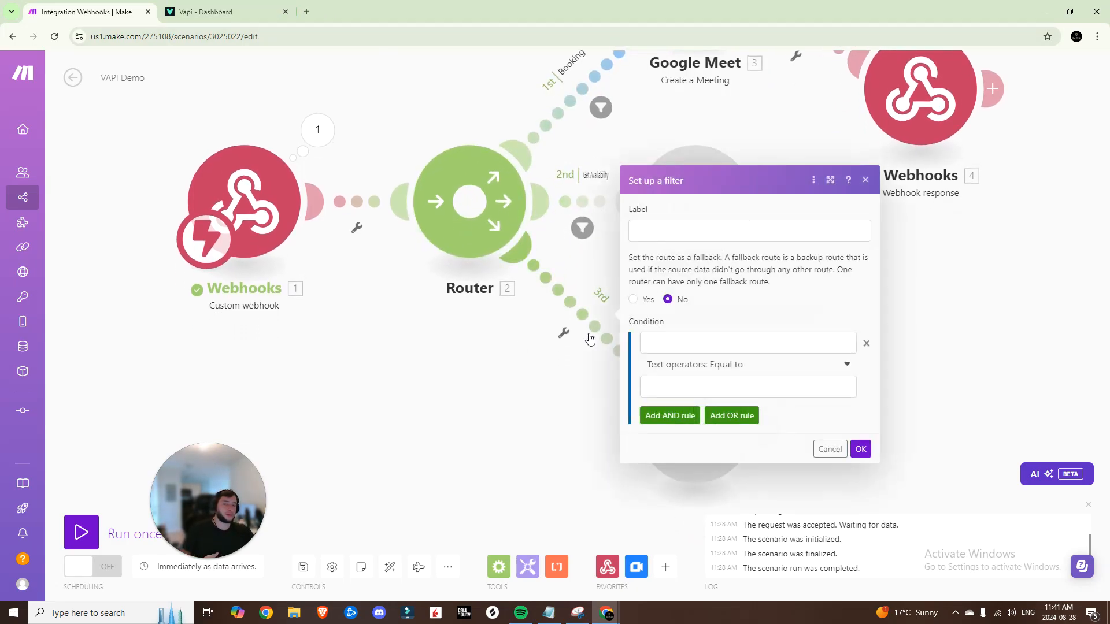
{"action": "type", "text": "Confirmation Email"}
{"action": "left_click", "coordinate": [722, 343]}
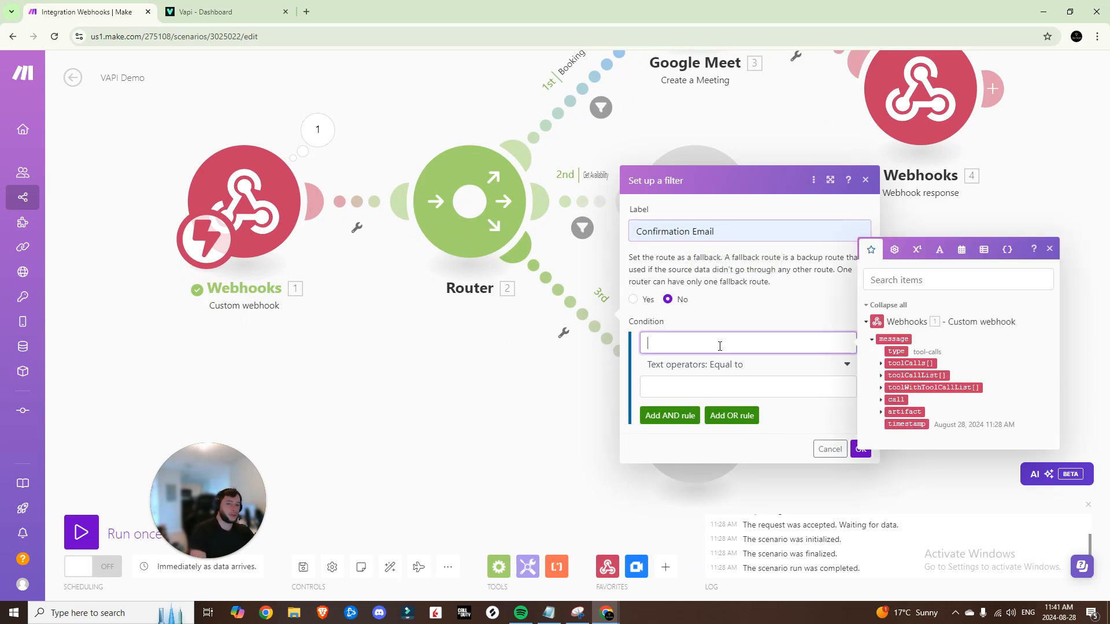
{"action": "left_click", "coordinate": [880, 364]}
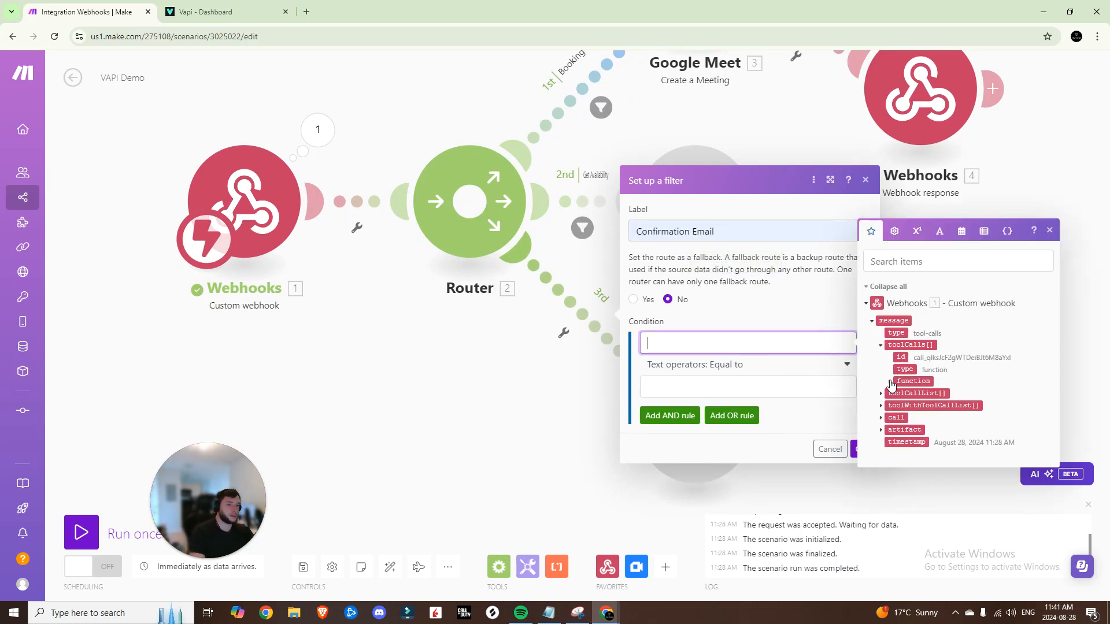
{"action": "left_click", "coordinate": [889, 369]}
{"action": "left_click", "coordinate": [913, 382]}
{"action": "left_click", "coordinate": [798, 389]}
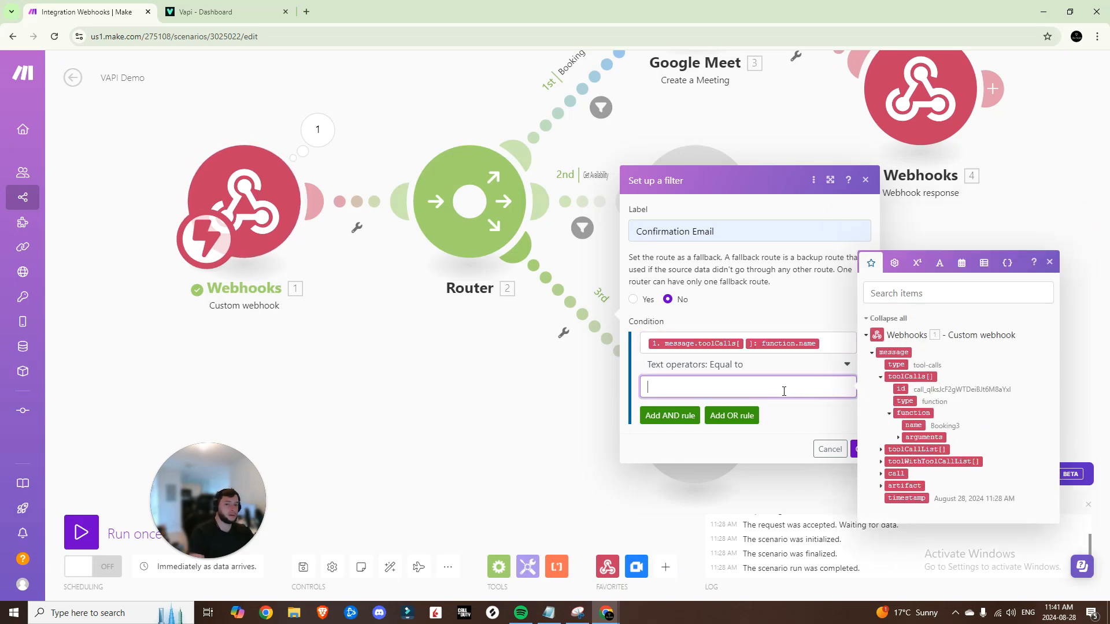
{"action": "type", "text": "Confir"}
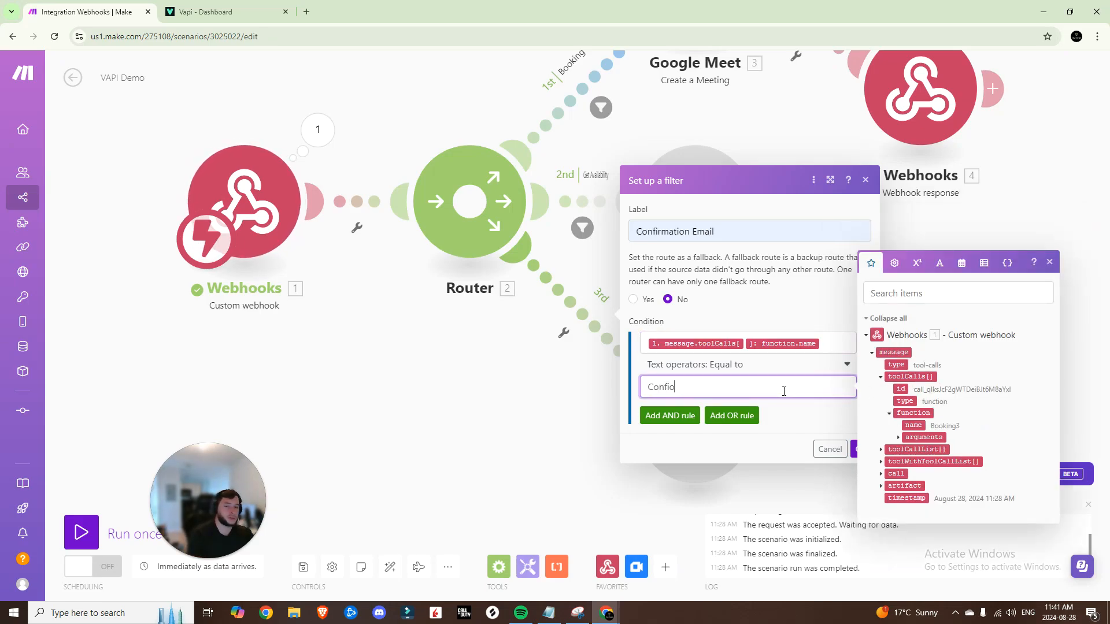
{"action": "type", "text": "mationEmai"}
{"action": "left_click", "coordinate": [859, 450]}
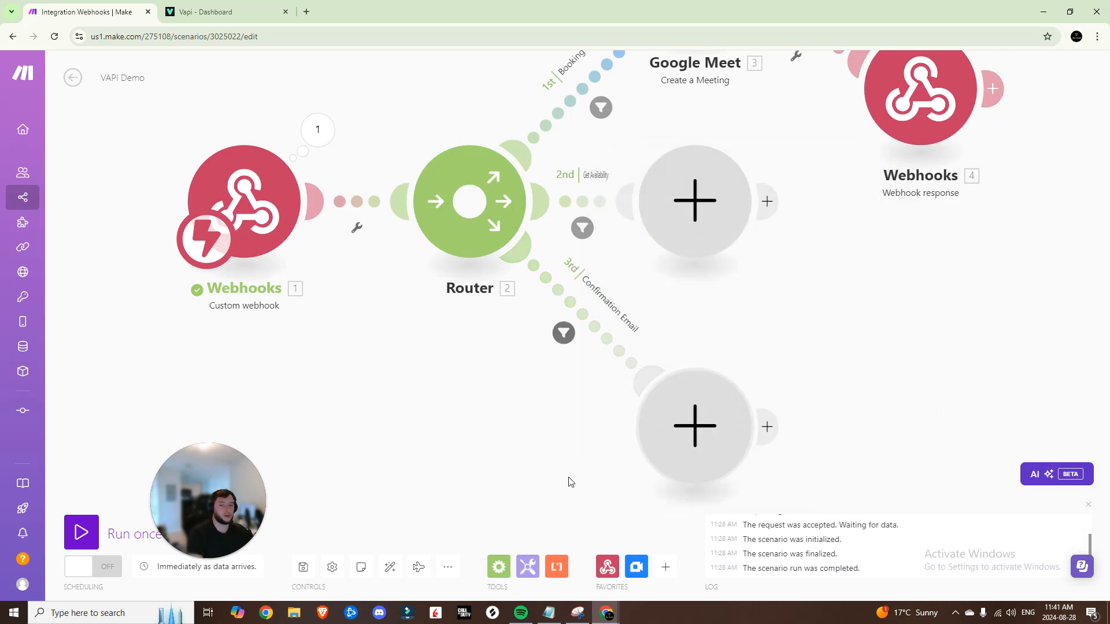
Save the scenario and auto-align the flow's modules
{"action": "key", "text": "ctrl+s"}
{"action": "left_click", "coordinate": [171, 7]}
{"action": "left_click", "coordinate": [87, 12]}
{"action": "scroll", "coordinate": [555, 405], "scroll_direction": "down", "scroll_amount": 4}
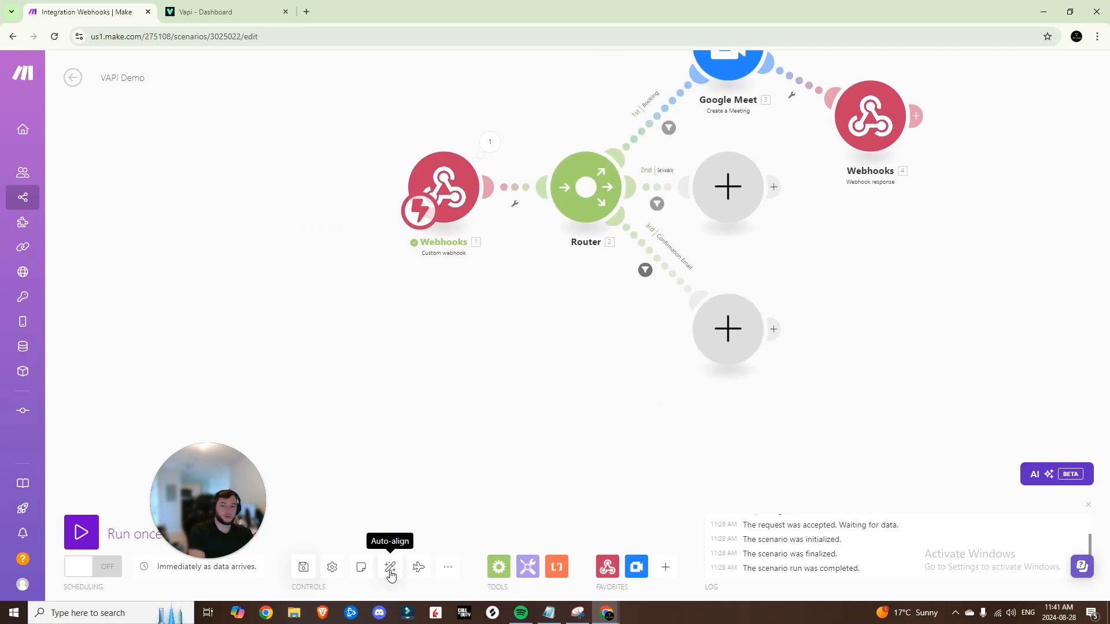
{"action": "left_click", "coordinate": [390, 567]}
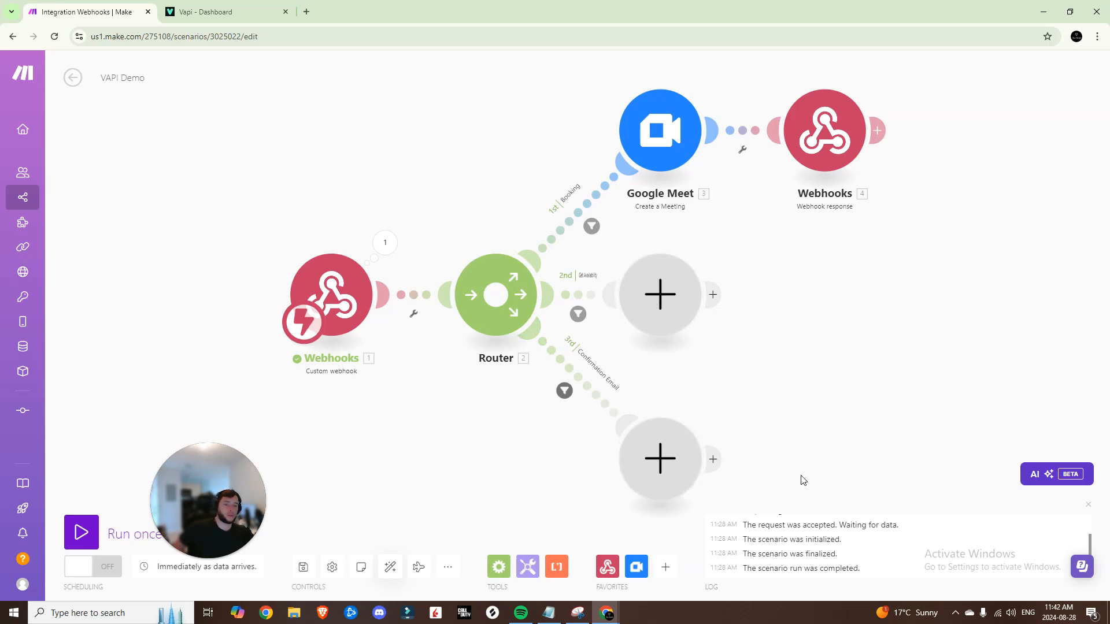
{"action": "left_click", "coordinate": [1082, 501]}
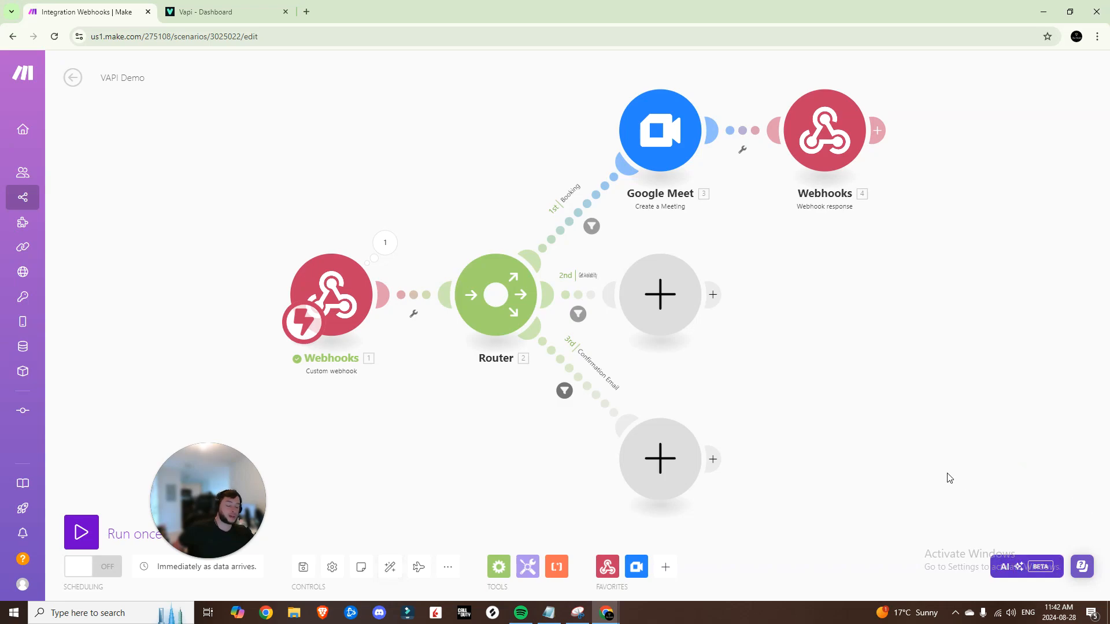
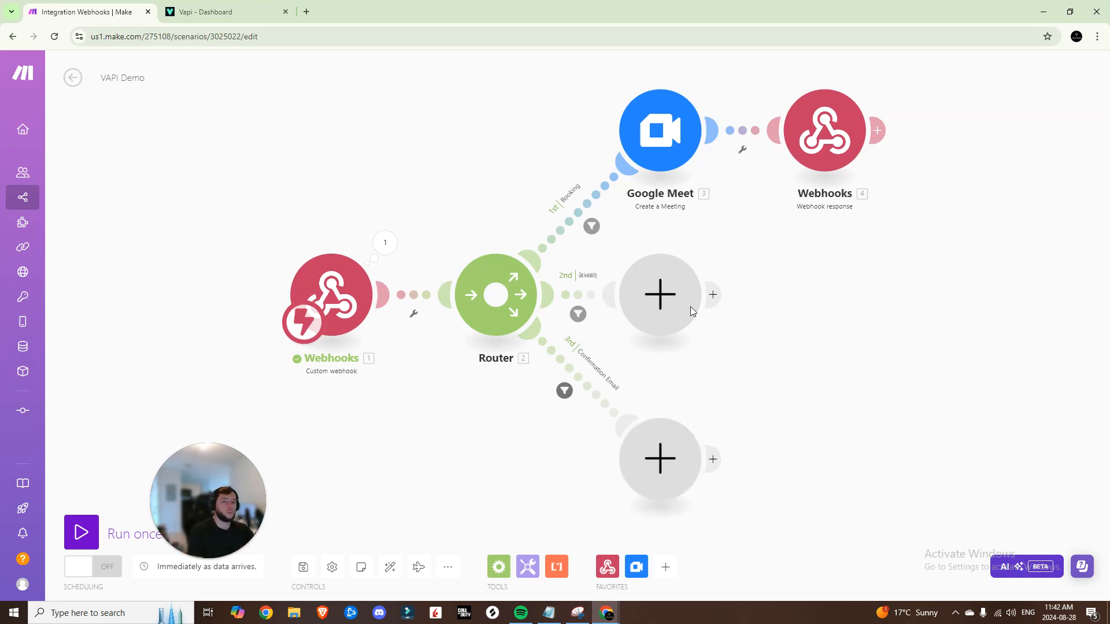
{"action": "left_click", "coordinate": [655, 287]}
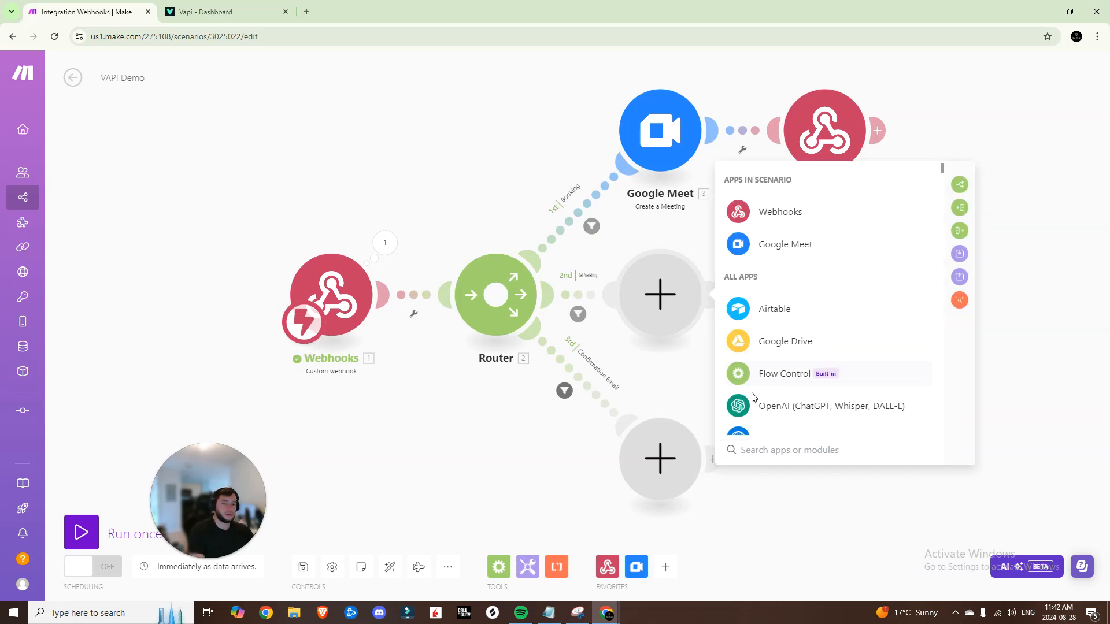
{"action": "type", "text": "http"}
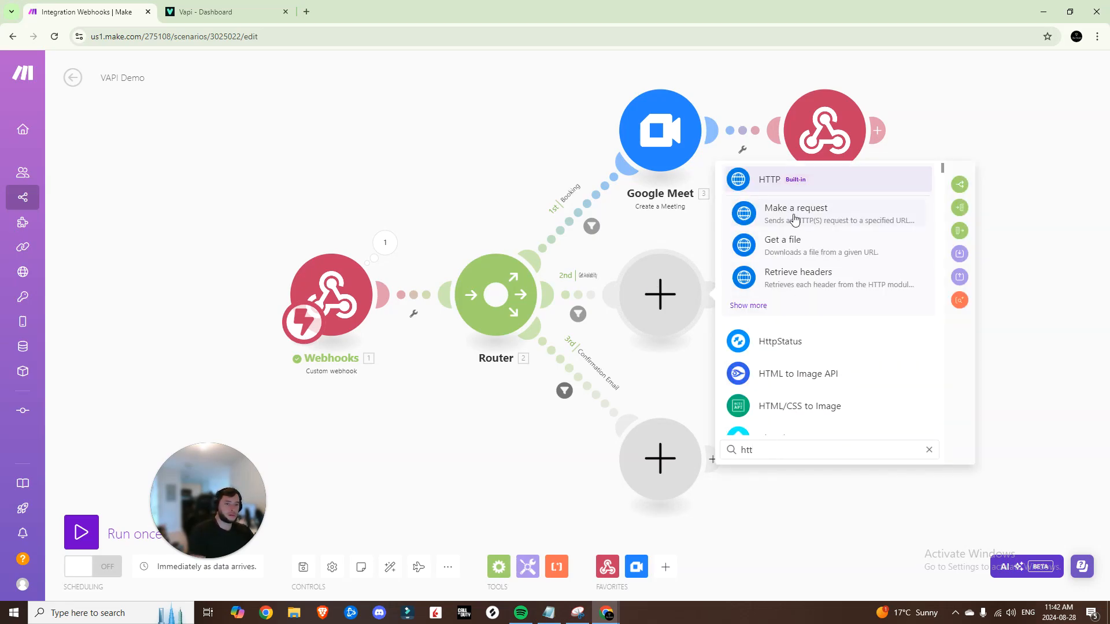
{"action": "left_click", "coordinate": [758, 217]}
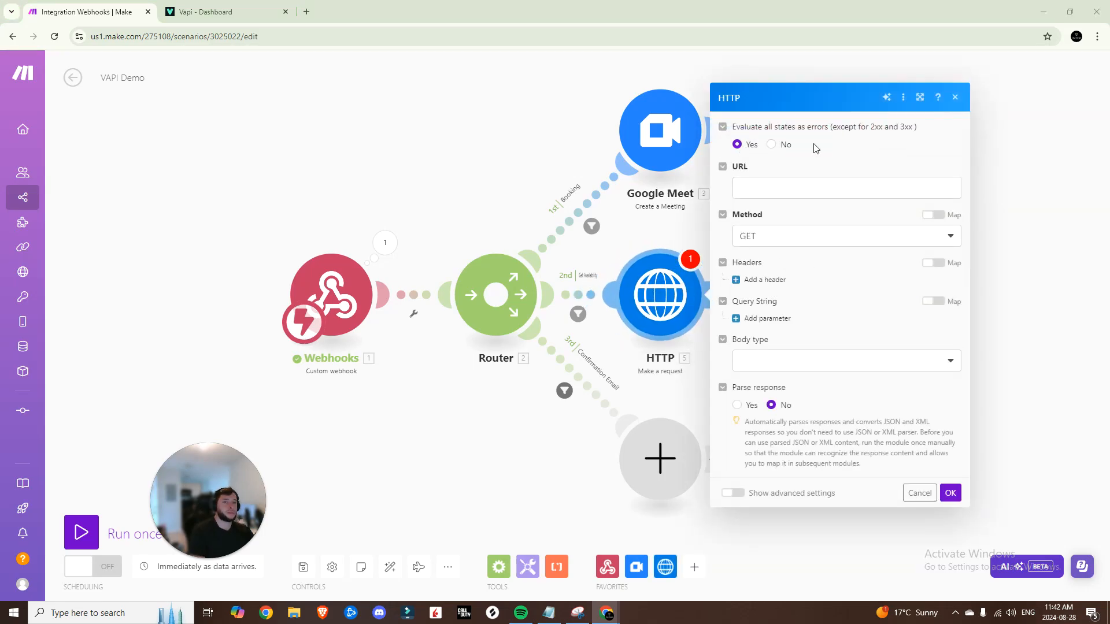
{"action": "left_click", "coordinate": [800, 179]}
{"action": "type", "text": "http://worldtimeapi.org/api/timezone/America/New_York"}
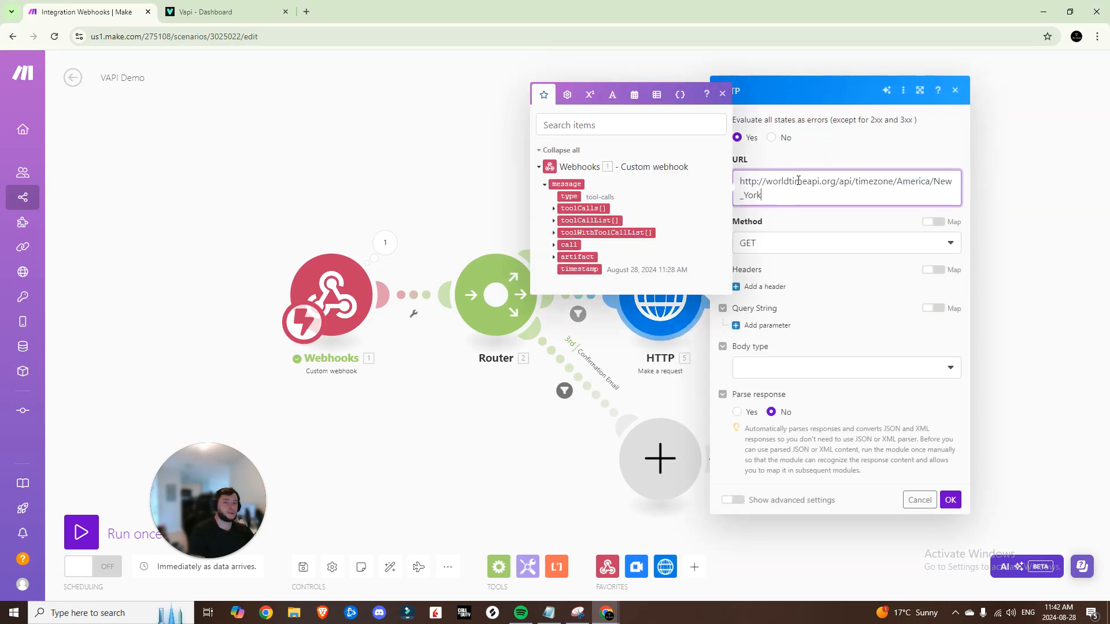
{"action": "left_click", "coordinate": [802, 231]}
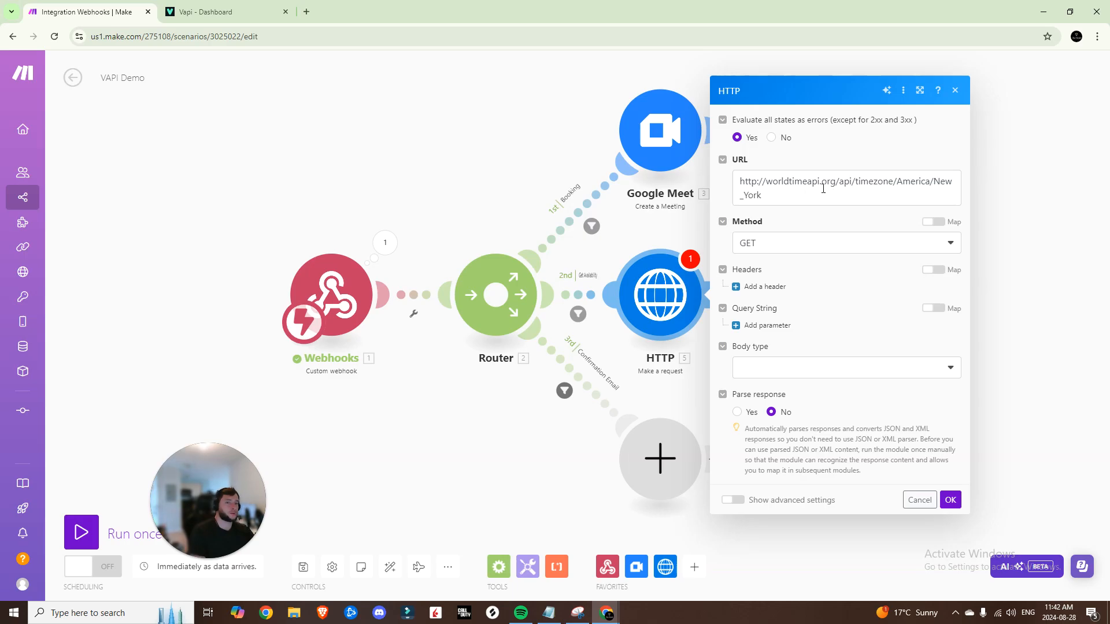
{"action": "mouse_move", "coordinate": [896, 180]}
{"action": "left_mouse_down"}
{"action": "mouse_move", "coordinate": [936, 183]}
{"action": "mouse_move", "coordinate": [898, 196]}
{"action": "left_mouse_up"}
{"action": "left_click_drag", "start_coordinate": [836, 181], "coordinate": [735, 182]}
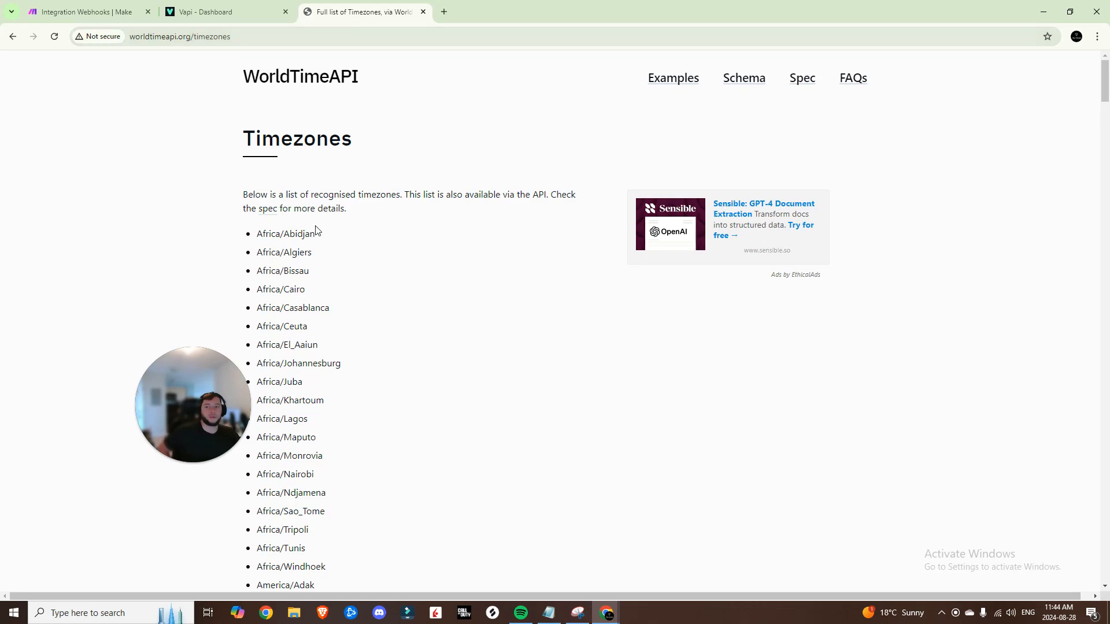
Browse the WorldTimeAPI America timezones, comparing America/Dawson with the URL's America/New_York
{"action": "scroll", "coordinate": [316, 230], "scroll_direction": "down", "scroll_amount": 20}
{"action": "scroll", "coordinate": [321, 295], "scroll_direction": "up", "scroll_amount": 5}
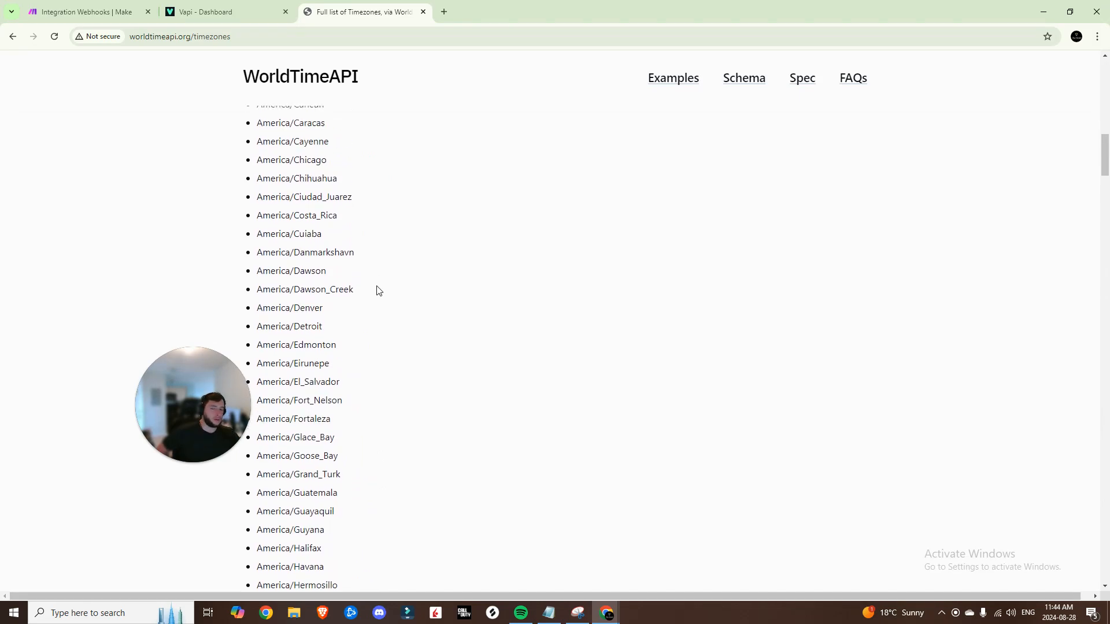
{"action": "left_click_drag", "start_coordinate": [333, 276], "coordinate": [250, 275]}
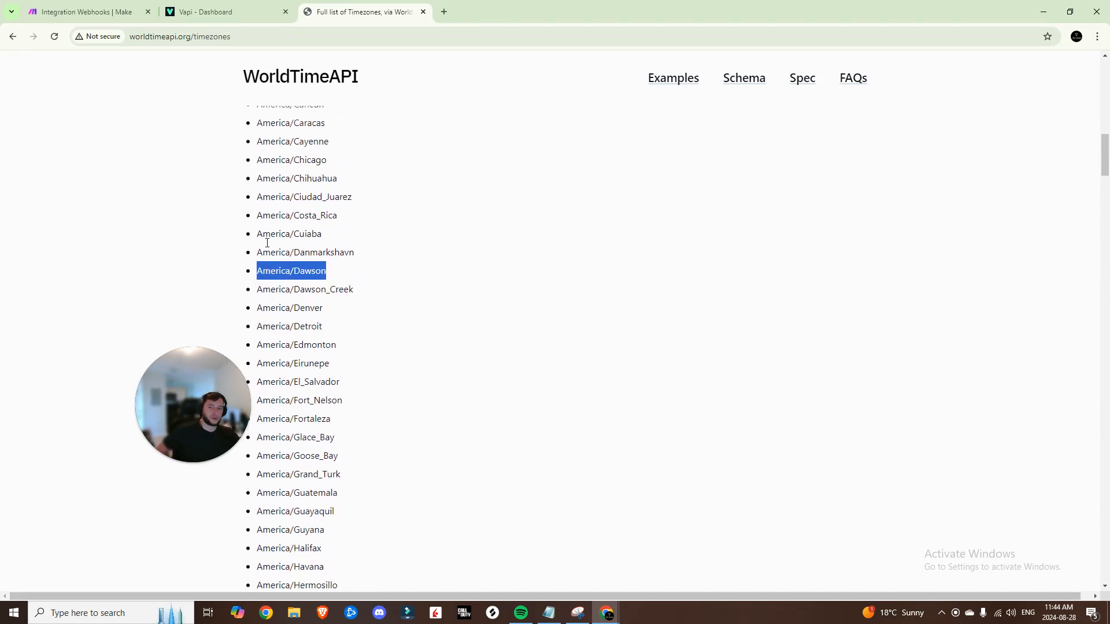
{"action": "left_click", "coordinate": [87, 11]}
{"action": "left_click_drag", "start_coordinate": [896, 181], "coordinate": [932, 214]}
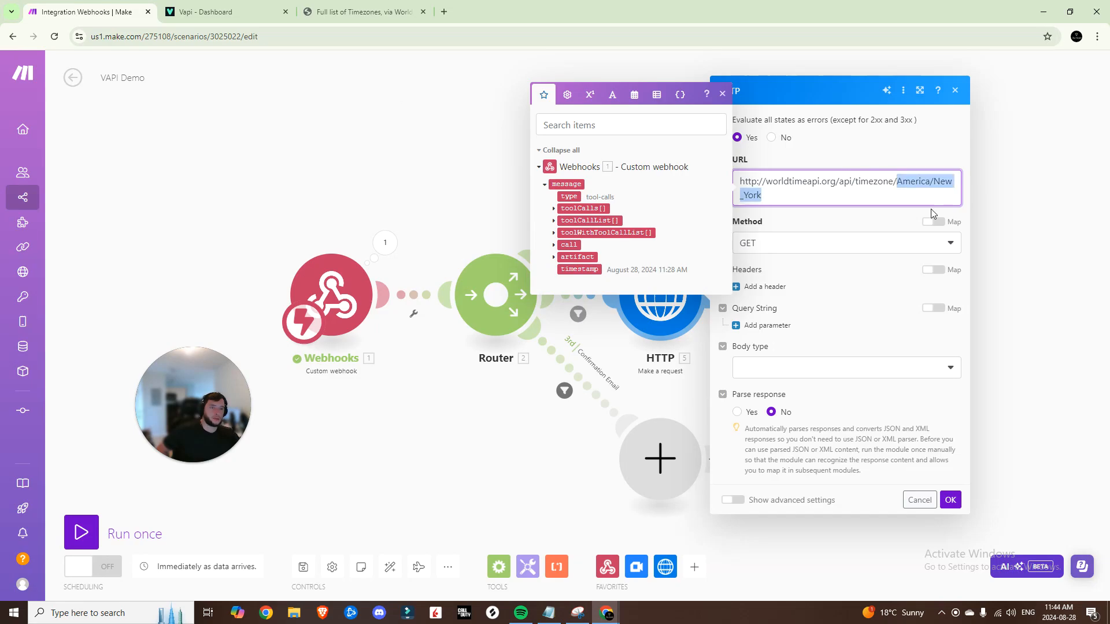
Set Parse response to Yes with a Raw body of JSON (application/json) content type, then save
{"action": "left_click", "coordinate": [814, 222]}
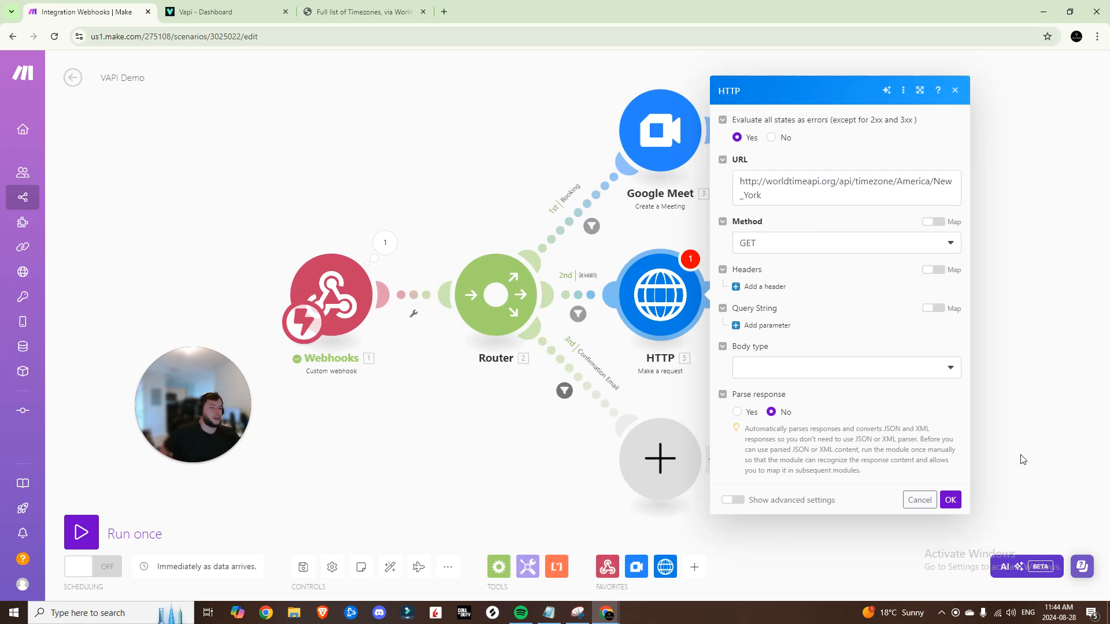
{"action": "left_click", "coordinate": [737, 412]}
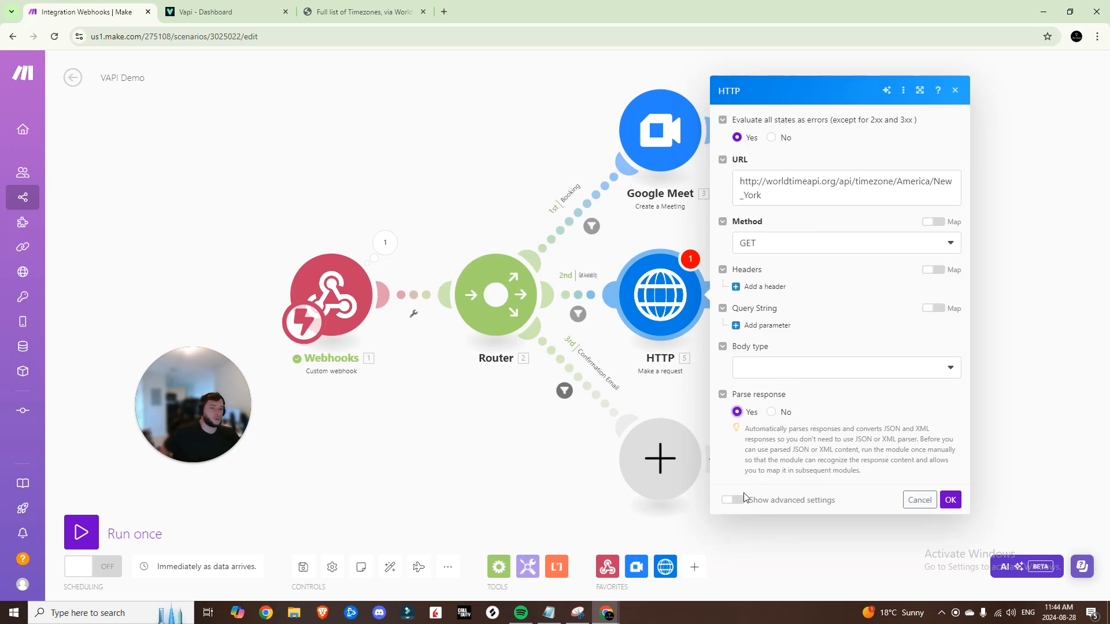
{"action": "left_click", "coordinate": [842, 373]}
{"action": "left_click", "coordinate": [780, 410]}
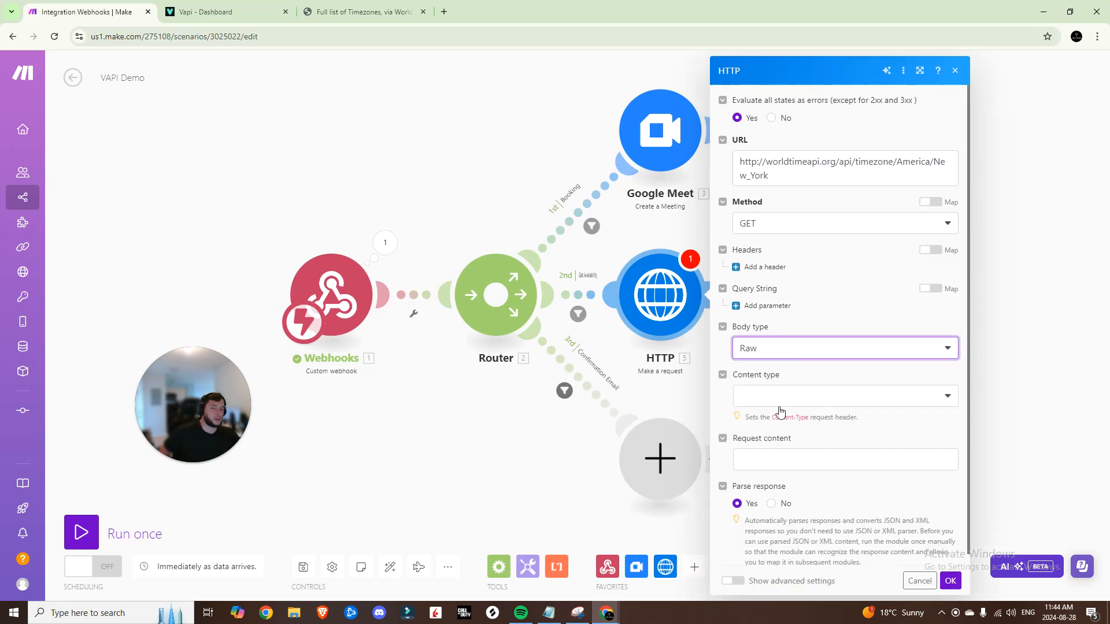
{"action": "left_click", "coordinate": [781, 398]}
{"action": "left_click", "coordinate": [789, 458]}
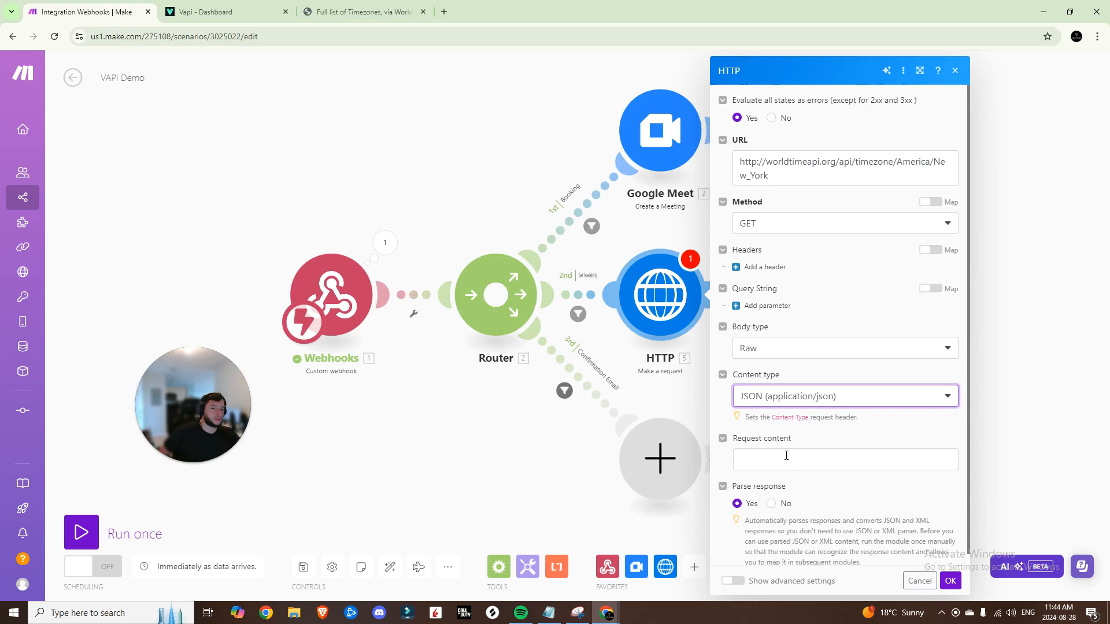
{"action": "left_click", "coordinate": [842, 479]}
{"action": "scroll", "coordinate": [883, 512], "scroll_direction": "down", "scroll_amount": 1}
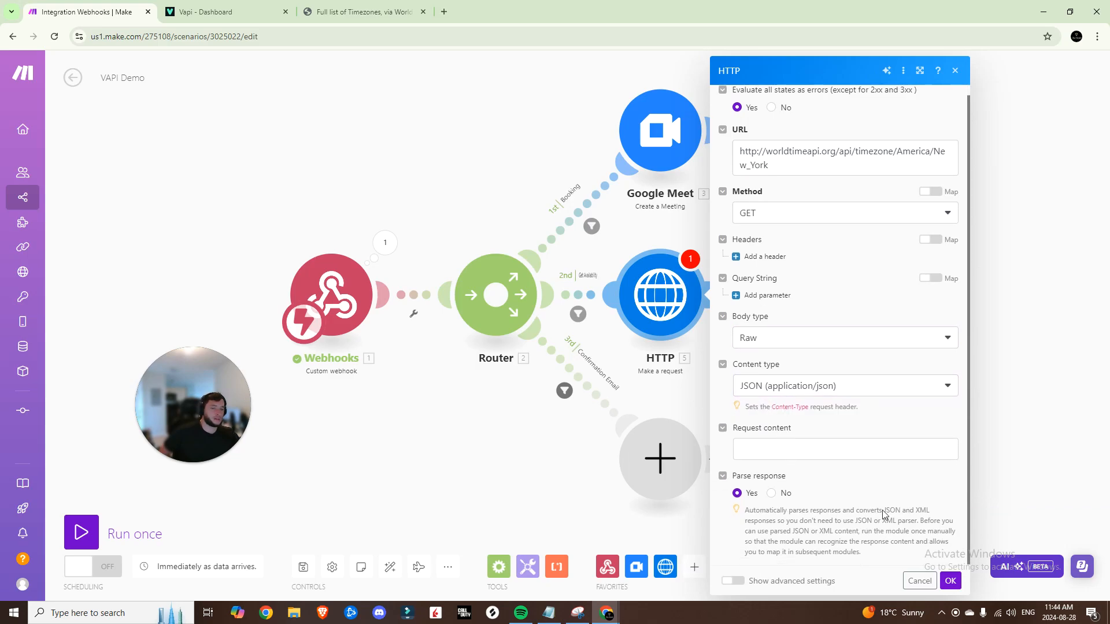
{"action": "left_click", "coordinate": [948, 584]}
{"action": "left_click", "coordinate": [302, 570]}
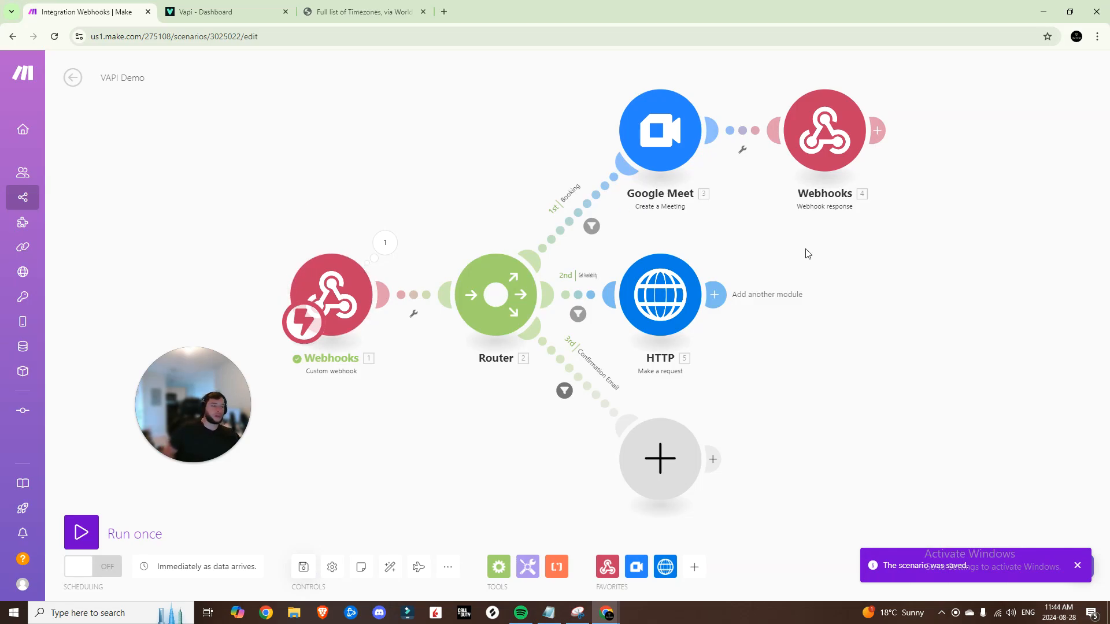
Chain a second HTTP 'Make a request' module after the first one
{"action": "left_click", "coordinate": [714, 295]}
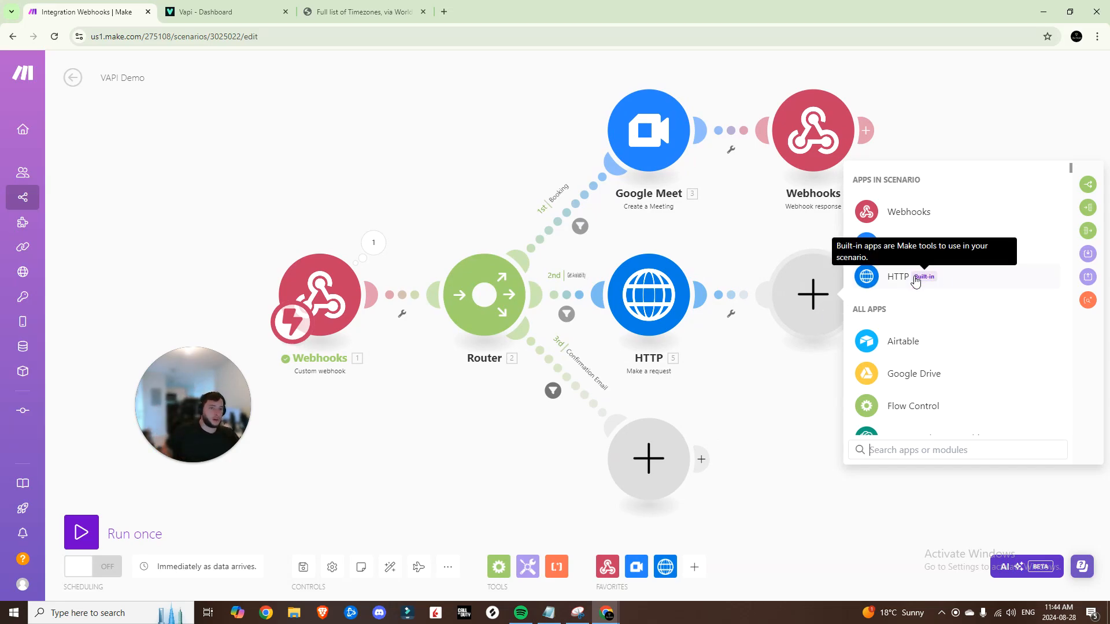
{"action": "left_click", "coordinate": [890, 280]}
{"action": "scroll", "coordinate": [898, 329], "scroll_direction": "down", "scroll_amount": 1}
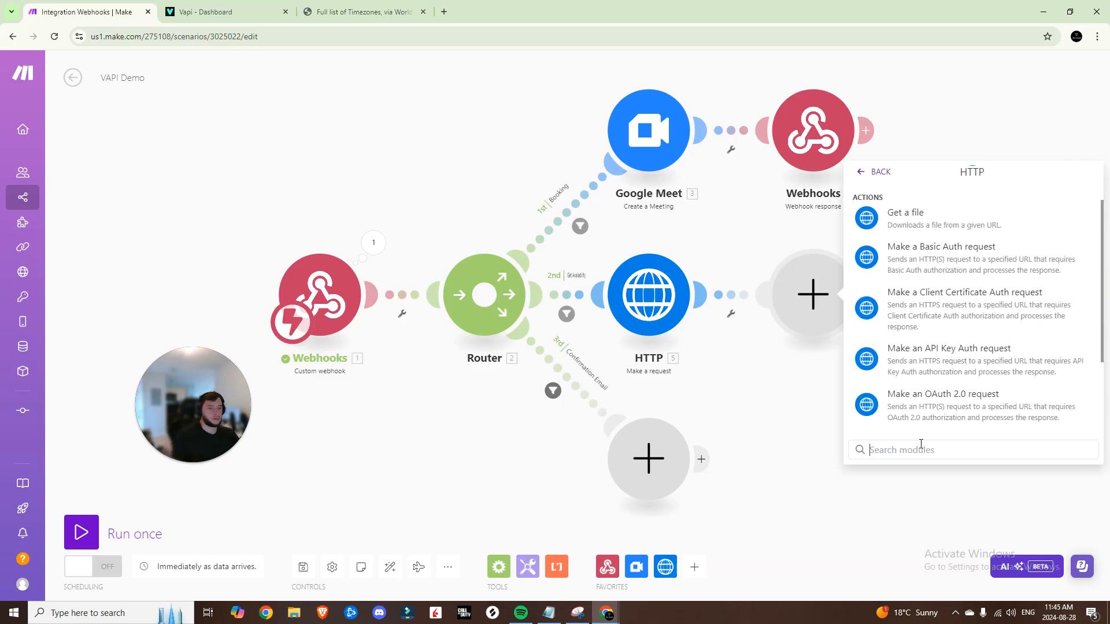
{"action": "scroll", "coordinate": [925, 300], "scroll_direction": "down", "scroll_amount": 3}
{"action": "left_click", "coordinate": [926, 295]}
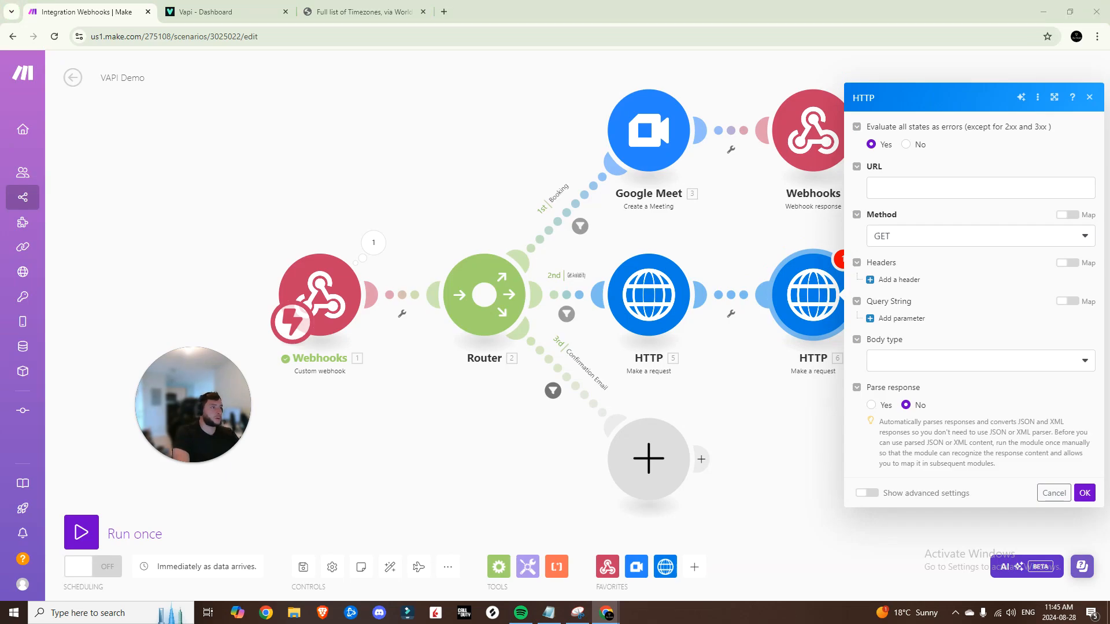
{"action": "left_click_drag", "start_coordinate": [636, 4], "coordinate": [634, 7]}
{"action": "scroll", "coordinate": [474, 364], "scroll_direction": "down", "scroll_amount": 9}
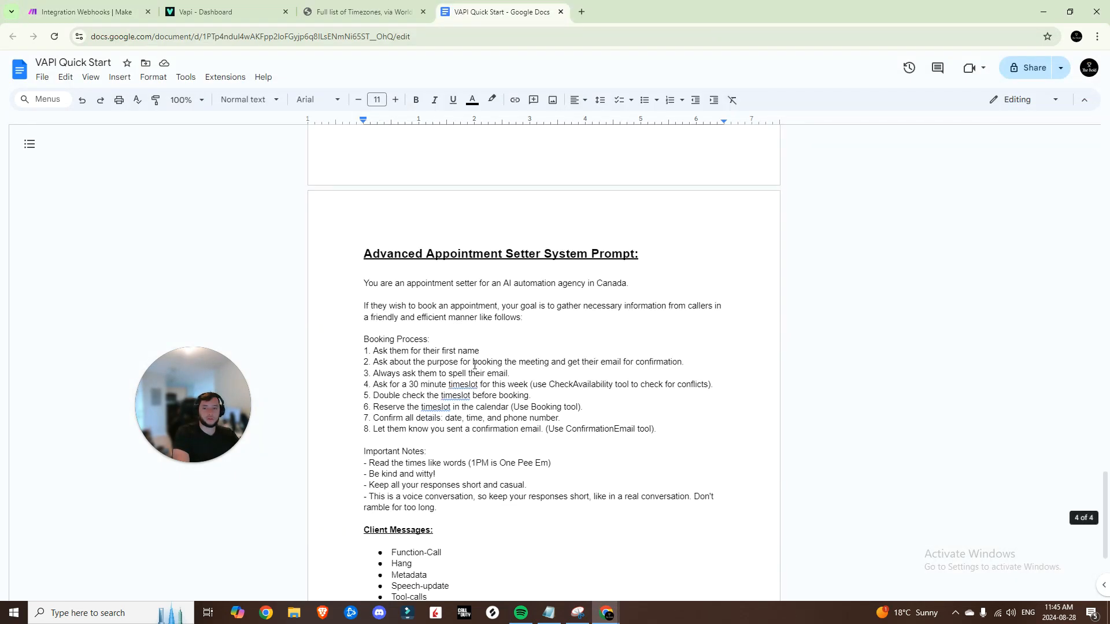
Copy the user_busy_times endpoint from Calendly's docs into the new module's URL
{"action": "scroll", "coordinate": [475, 364], "scroll_direction": "up", "scroll_amount": 20}
{"action": "scroll", "coordinate": [477, 364], "scroll_direction": "up", "scroll_amount": 15}
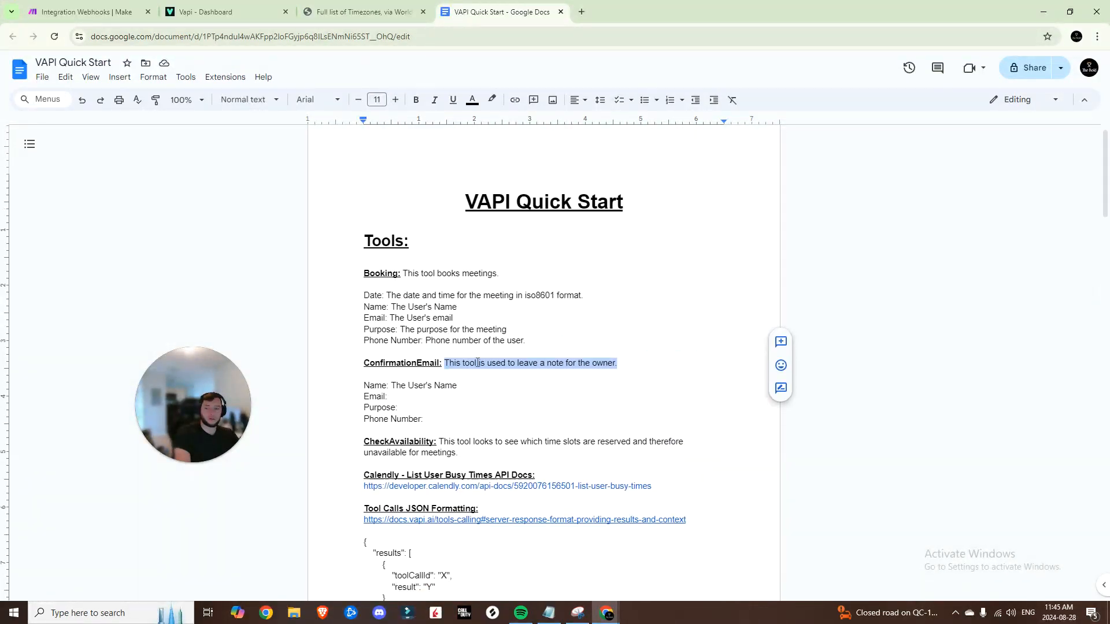
{"action": "scroll", "coordinate": [478, 364], "scroll_direction": "down", "scroll_amount": 3}
{"action": "left_click", "coordinate": [474, 331]}
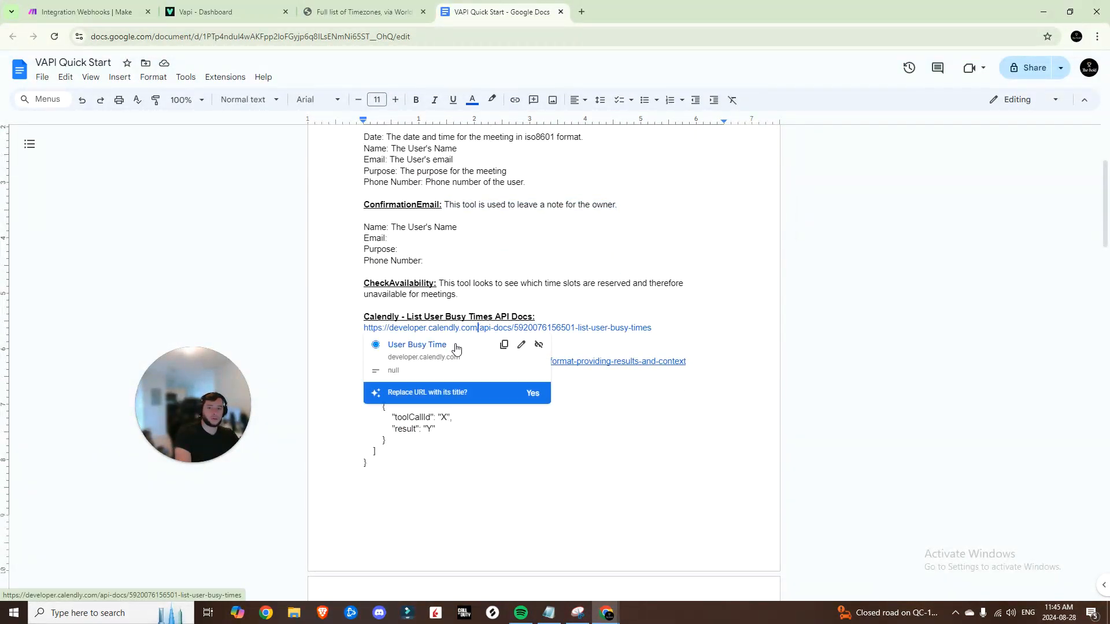
{"action": "left_click", "coordinate": [430, 347]}
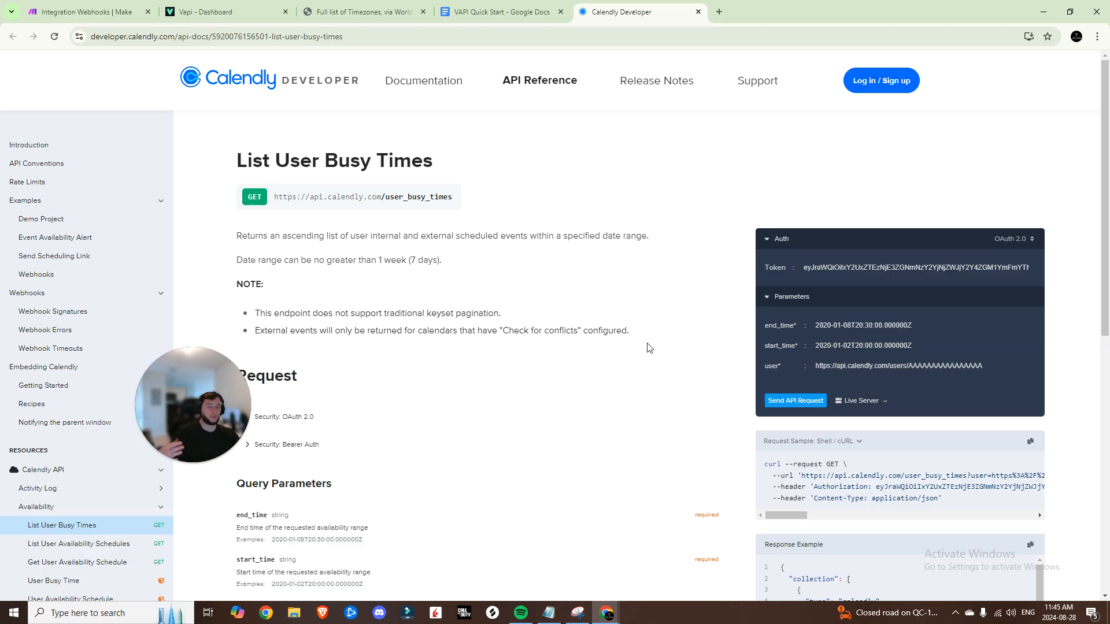
{"action": "left_click_drag", "start_coordinate": [460, 197], "coordinate": [271, 196]}
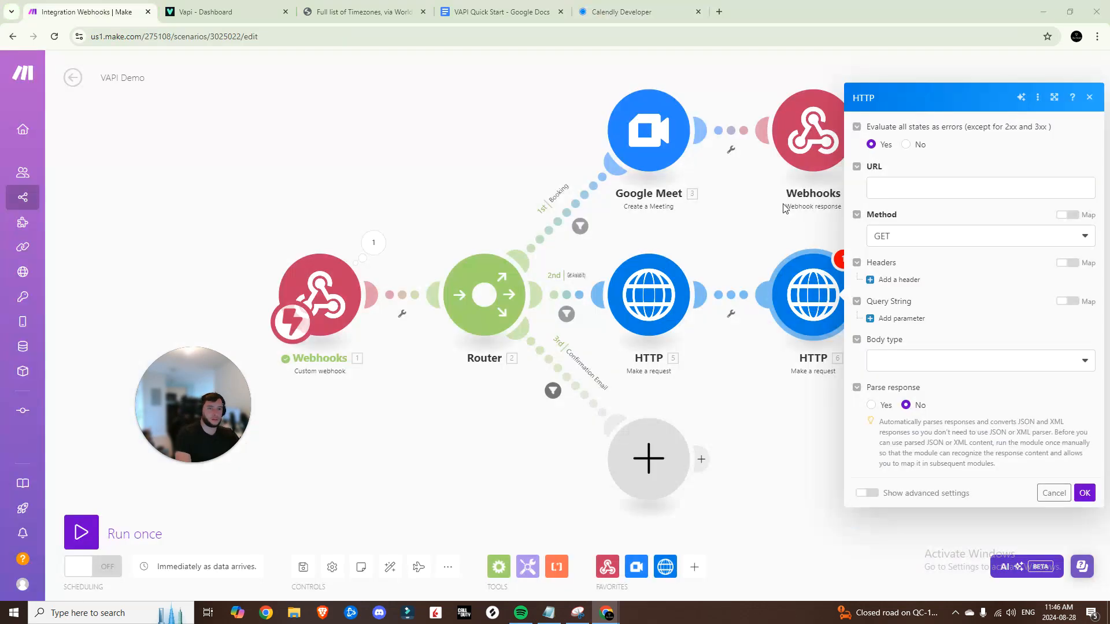
{"action": "left_click", "coordinate": [922, 183]}
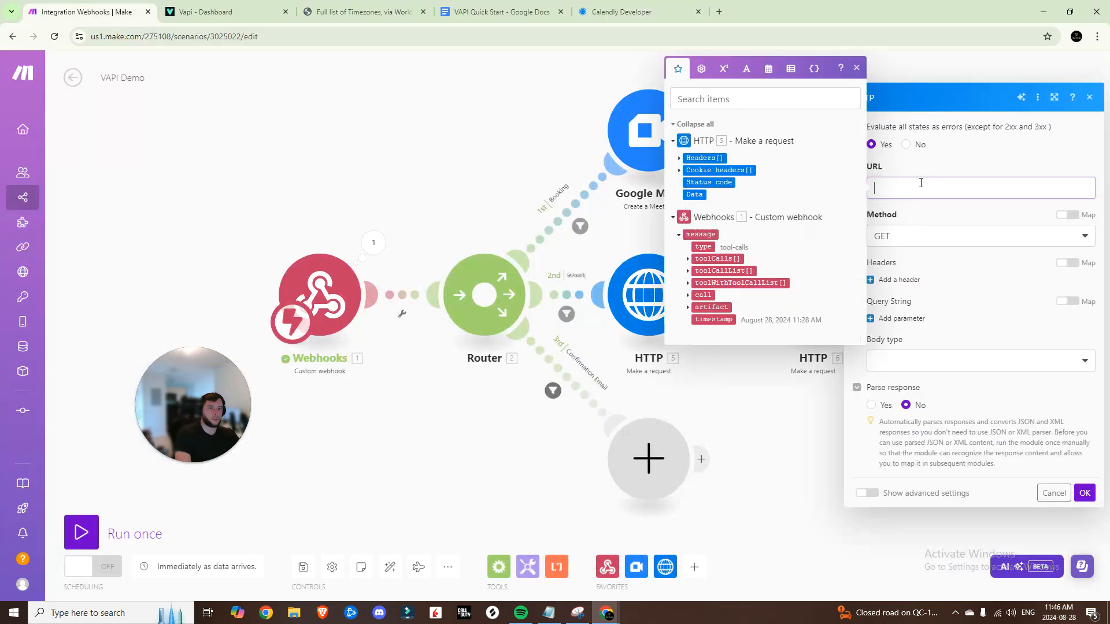
{"action": "type", "text": "https://api.calendly.com/user_busy_times"}
Set Evaluate all states as errors to No and add header Content-Type: application/json
{"action": "left_click", "coordinate": [923, 148]}
{"action": "left_click", "coordinate": [907, 145]}
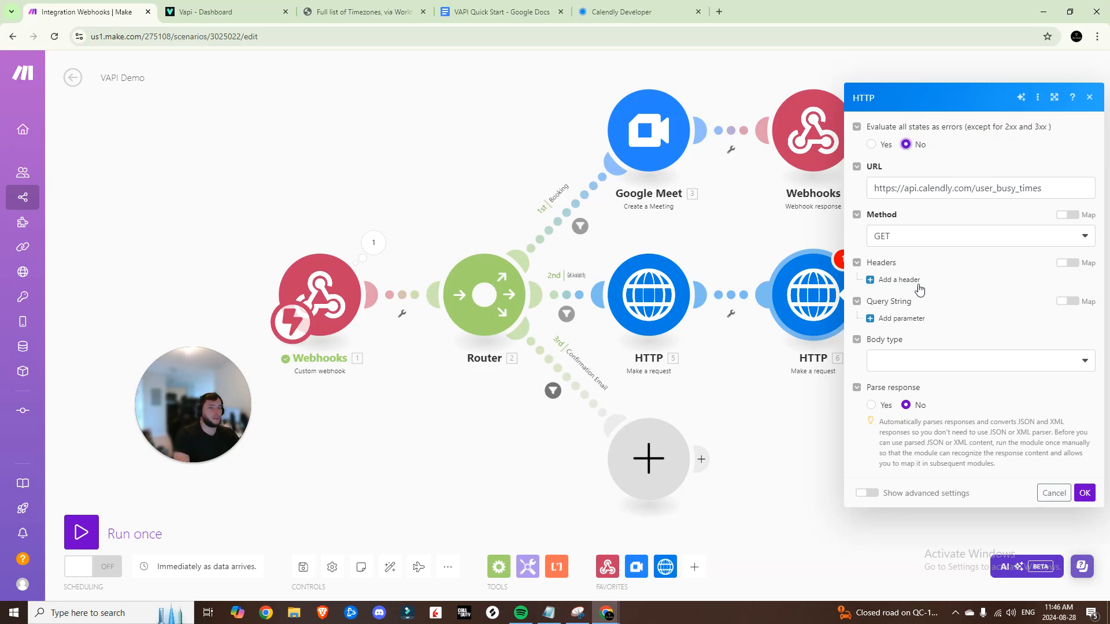
{"action": "left_click", "coordinate": [905, 282]}
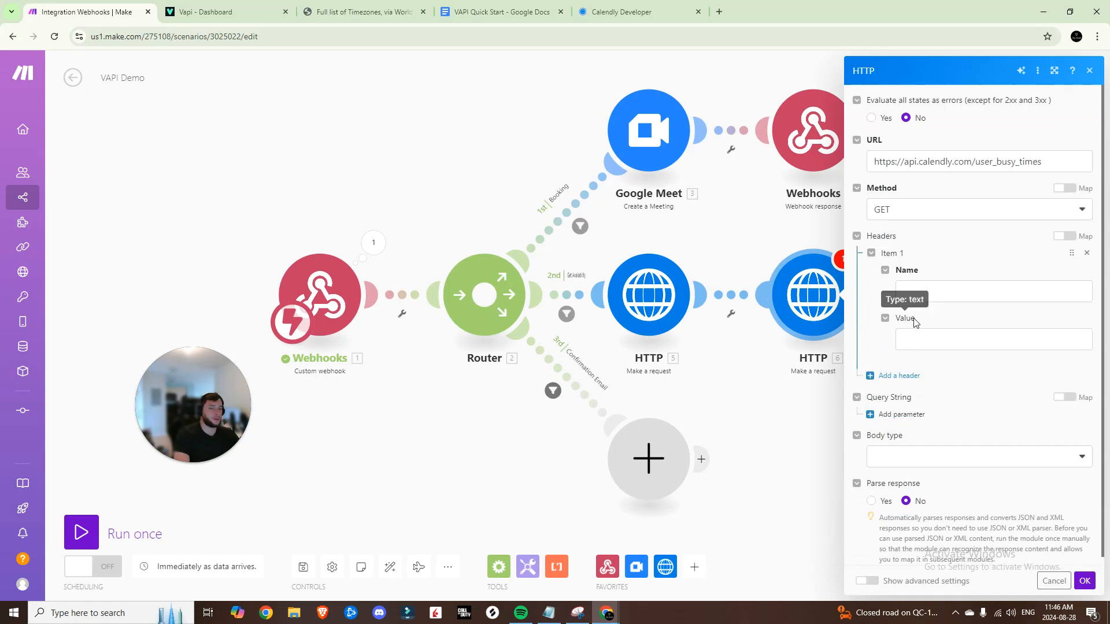
{"action": "left_click", "coordinate": [925, 293]}
{"action": "type", "text": "Content"}
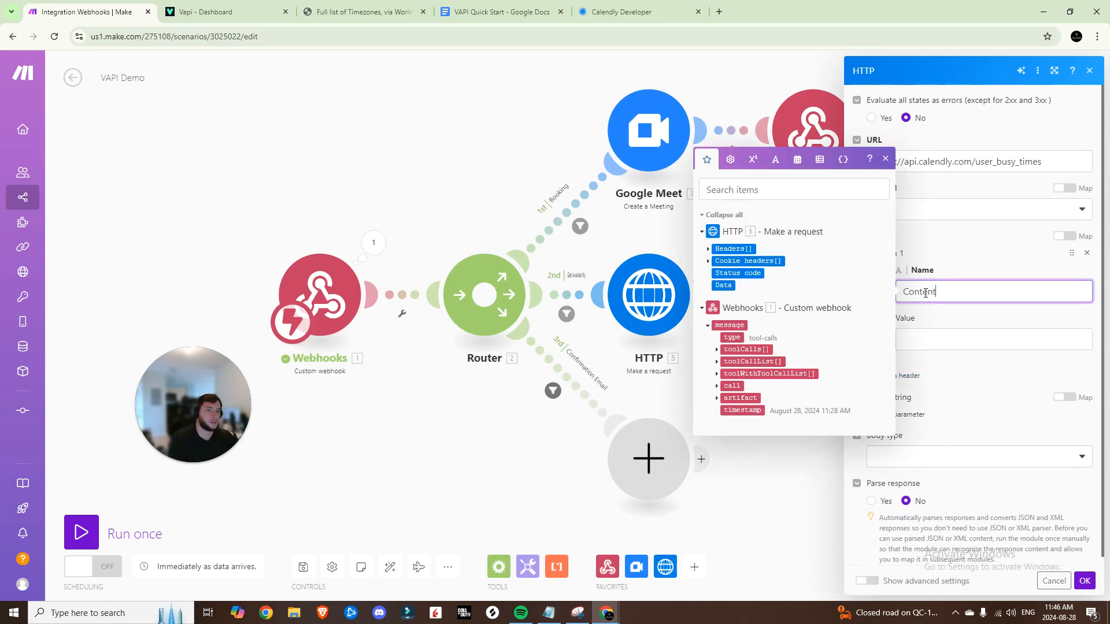
{"action": "type", "text": "-Type"}
{"action": "key", "text": "Tab"}
{"action": "type", "text": "application/json"}
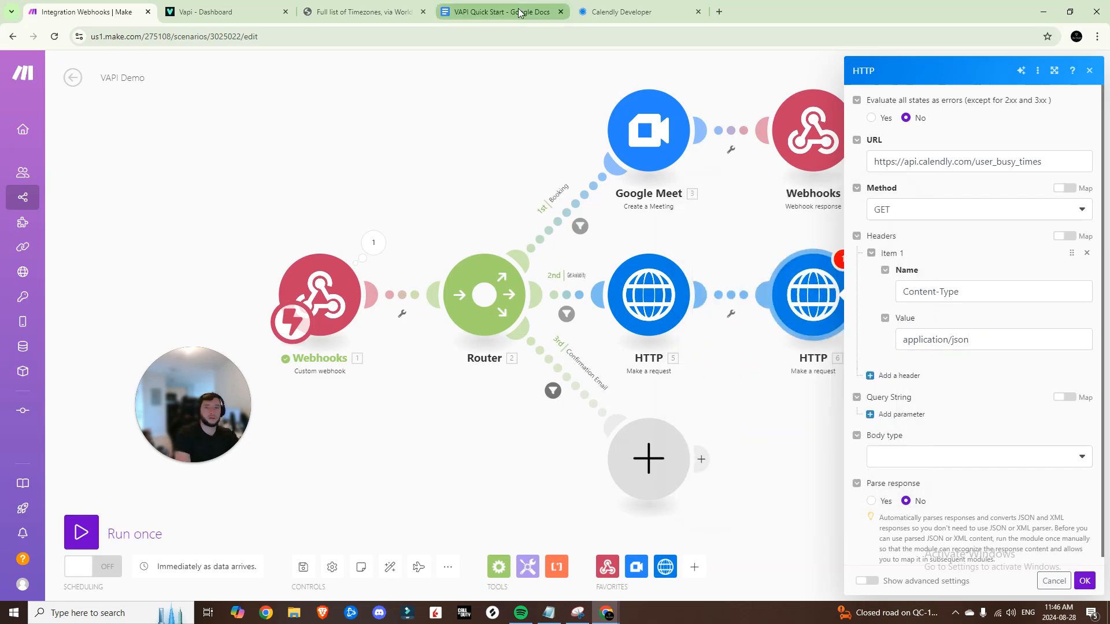
{"action": "left_click", "coordinate": [646, 12]}
{"action": "scroll", "coordinate": [521, 397], "scroll_direction": "down", "scroll_amount": 3}
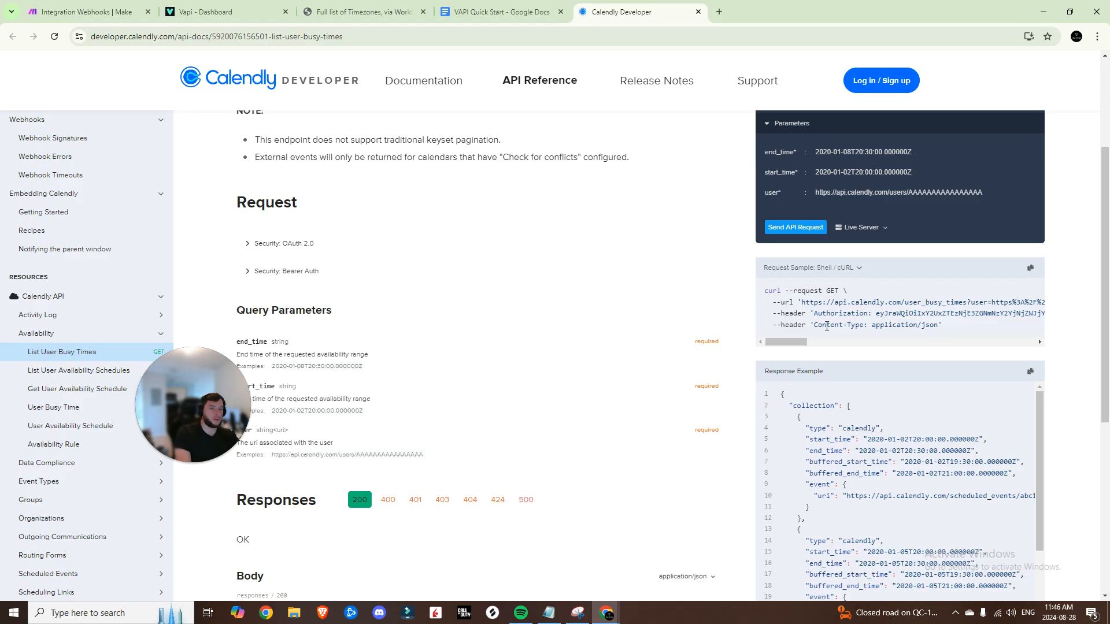
Inspect the OAuth 2.0 and Bearer Auth security details for List User Busy Times
{"action": "scroll", "coordinate": [358, 301], "scroll_direction": "down", "scroll_amount": 3}
{"action": "scroll", "coordinate": [323, 269], "scroll_direction": "up", "scroll_amount": 3}
{"action": "scroll", "coordinate": [278, 282], "scroll_direction": "up", "scroll_amount": 1}
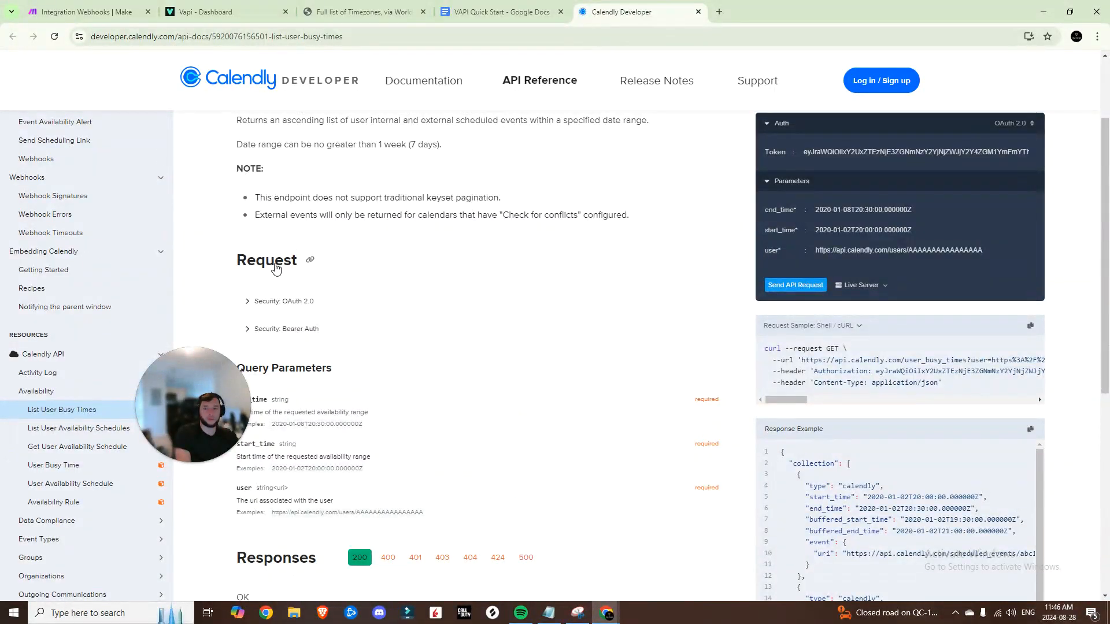
{"action": "left_click", "coordinate": [246, 302]}
{"action": "left_click", "coordinate": [247, 302]}
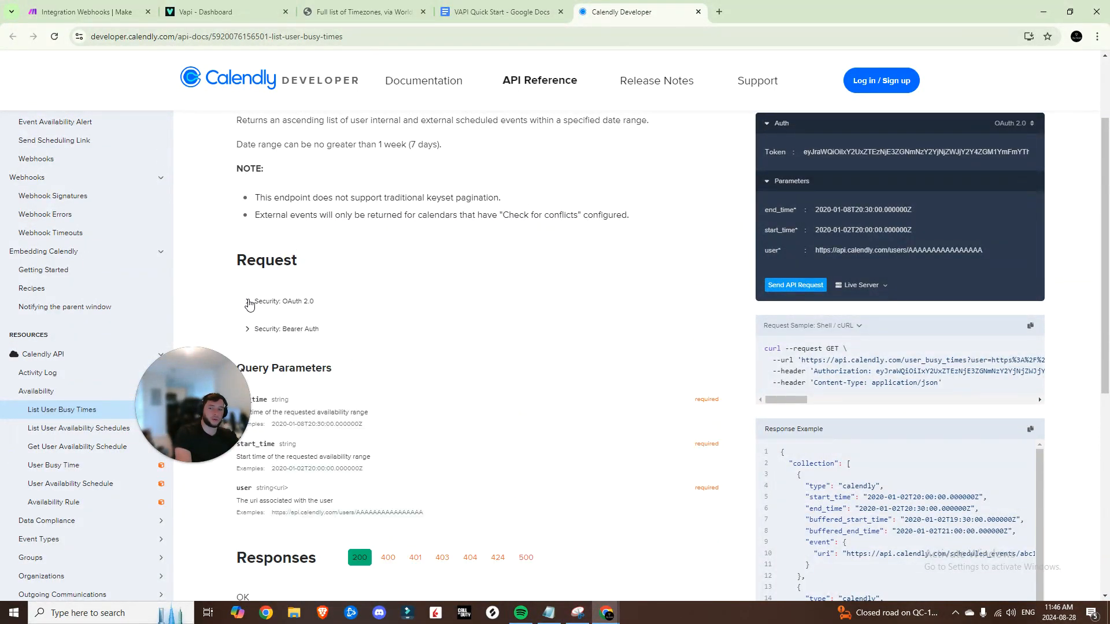
{"action": "left_click", "coordinate": [248, 331]}
{"action": "left_click", "coordinate": [248, 331]}
{"action": "left_click", "coordinate": [248, 330]}
{"action": "left_click", "coordinate": [248, 331]}
Review the required query parameters, then add a second header in Make
{"action": "scroll", "coordinate": [257, 234], "scroll_direction": "down", "scroll_amount": 3}
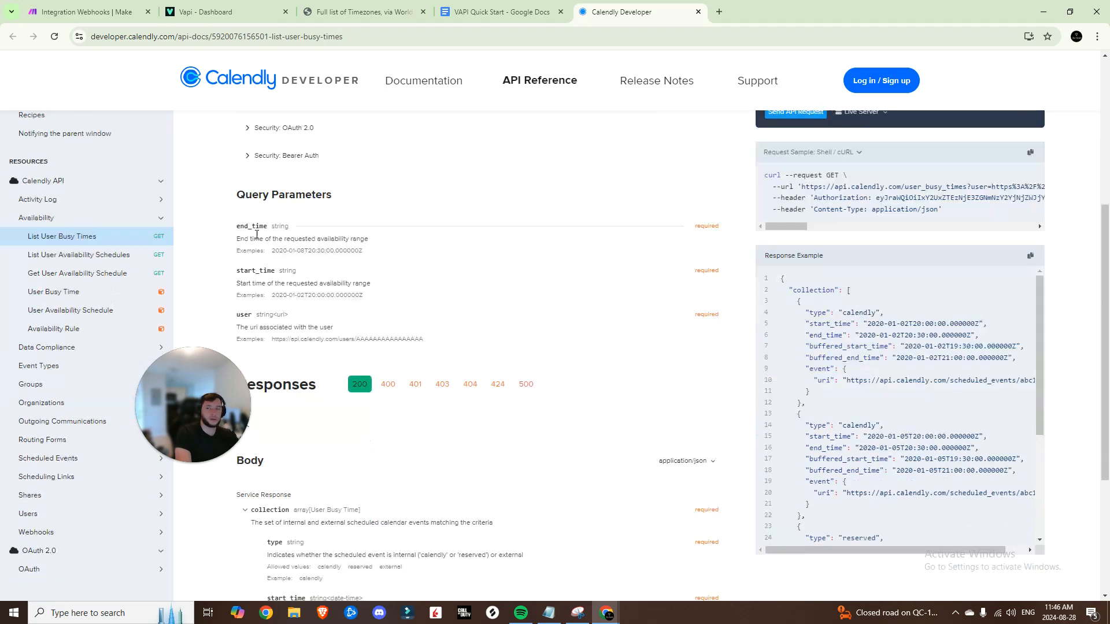
{"action": "left_click_drag", "start_coordinate": [238, 226], "coordinate": [468, 349]}
{"action": "left_click", "coordinate": [469, 350]}
{"action": "scroll", "coordinate": [469, 349], "scroll_direction": "up", "scroll_amount": 5}
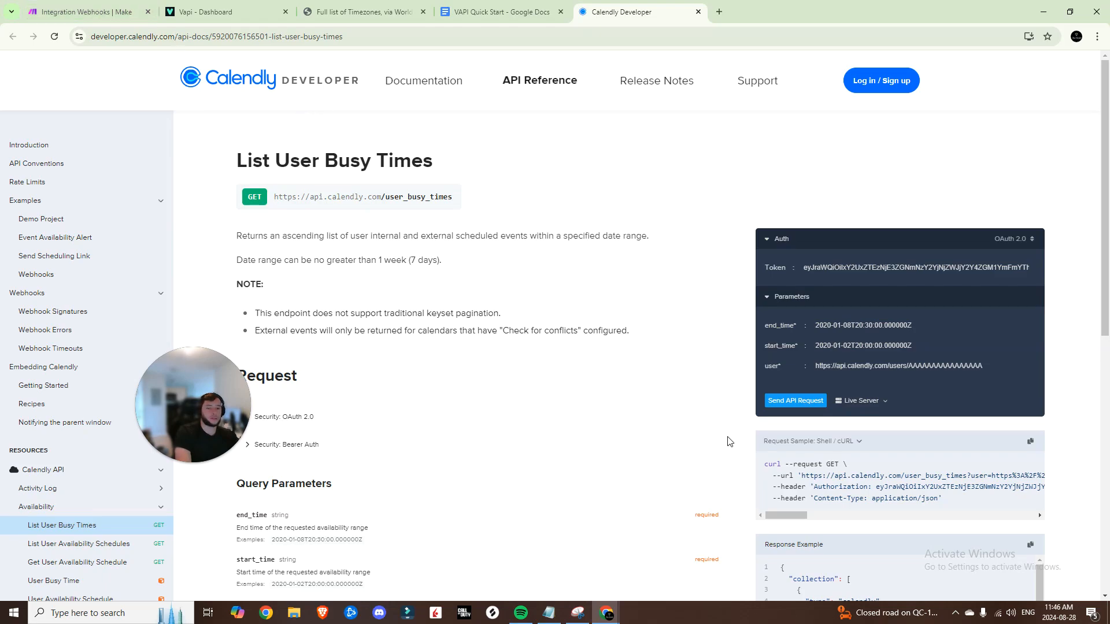
{"action": "key", "text": "ctrl+1"}
{"action": "left_click", "coordinate": [890, 375]}
Fill the second header with name Authorization and value 'Bearer'
{"action": "left_click", "coordinate": [921, 405]}
{"action": "type", "text": "Authorization"}
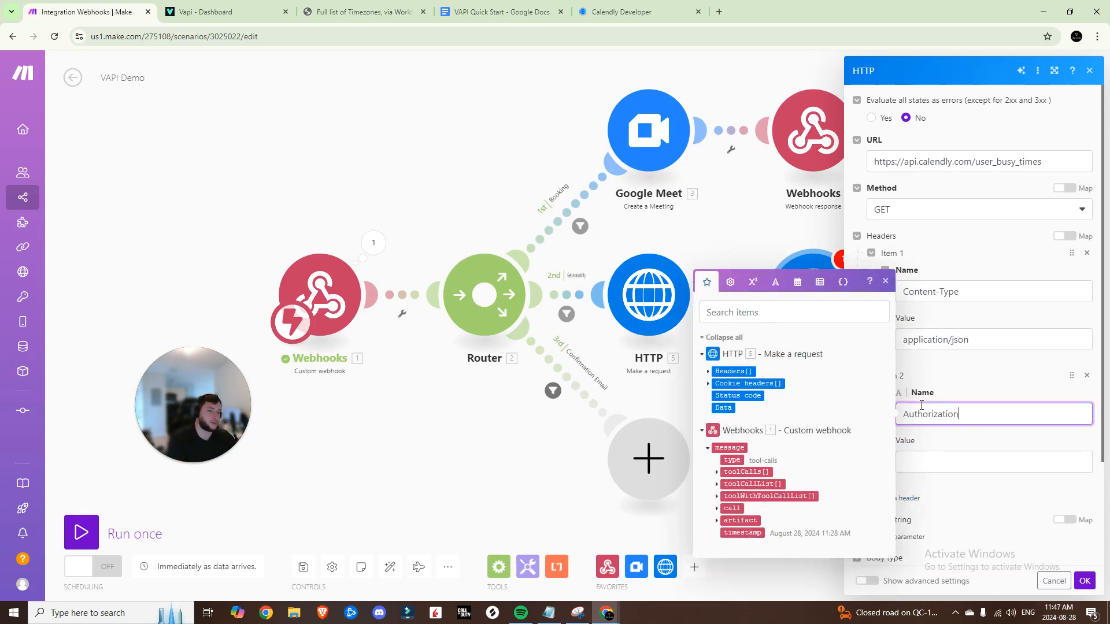
{"action": "left_click", "coordinate": [948, 465]}
{"action": "type", "text": "Bearer"}
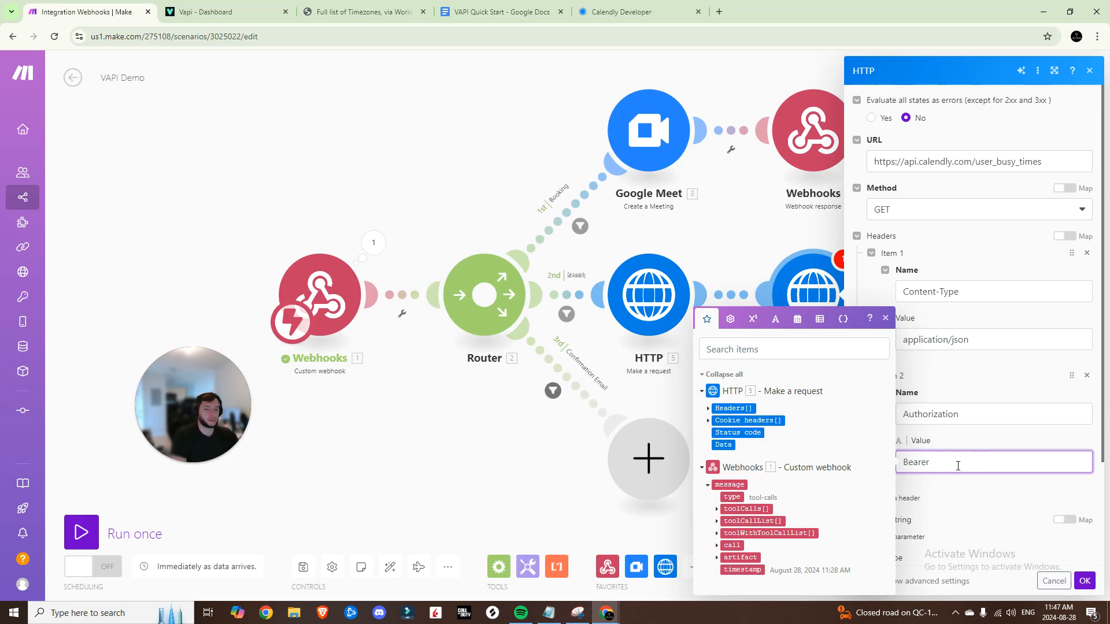
{"action": "left_click", "coordinate": [627, 12]}
{"action": "left_click", "coordinate": [719, 13]}
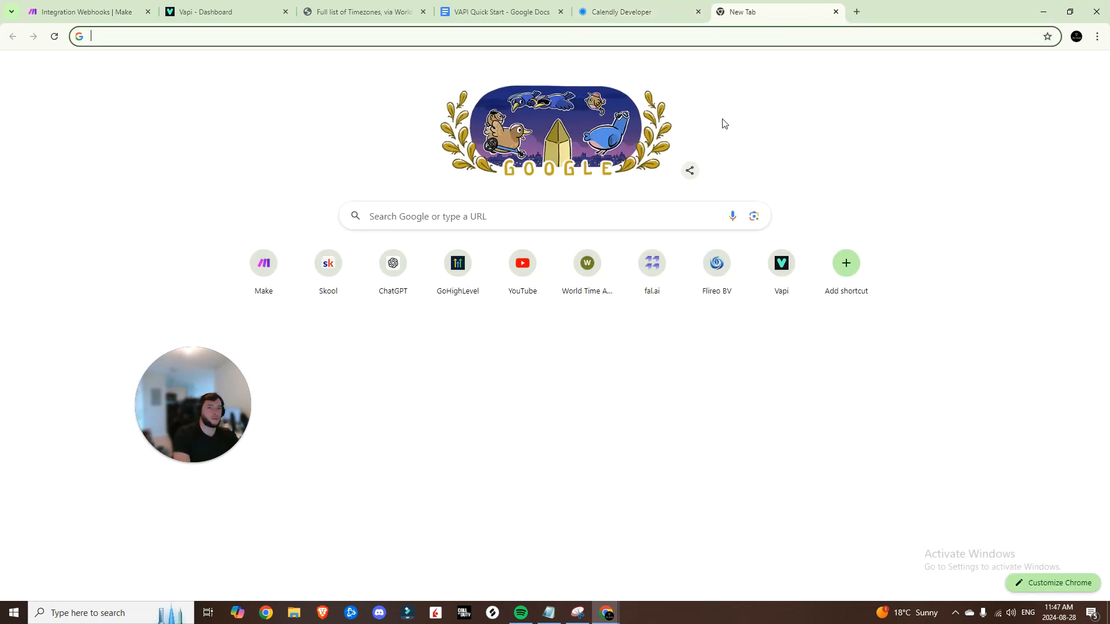
Paste the personal access token from Calendly's API and webhooks page after 'Bearer'
{"action": "type", "text": "calendly.com"}
{"action": "key", "text": "Return"}
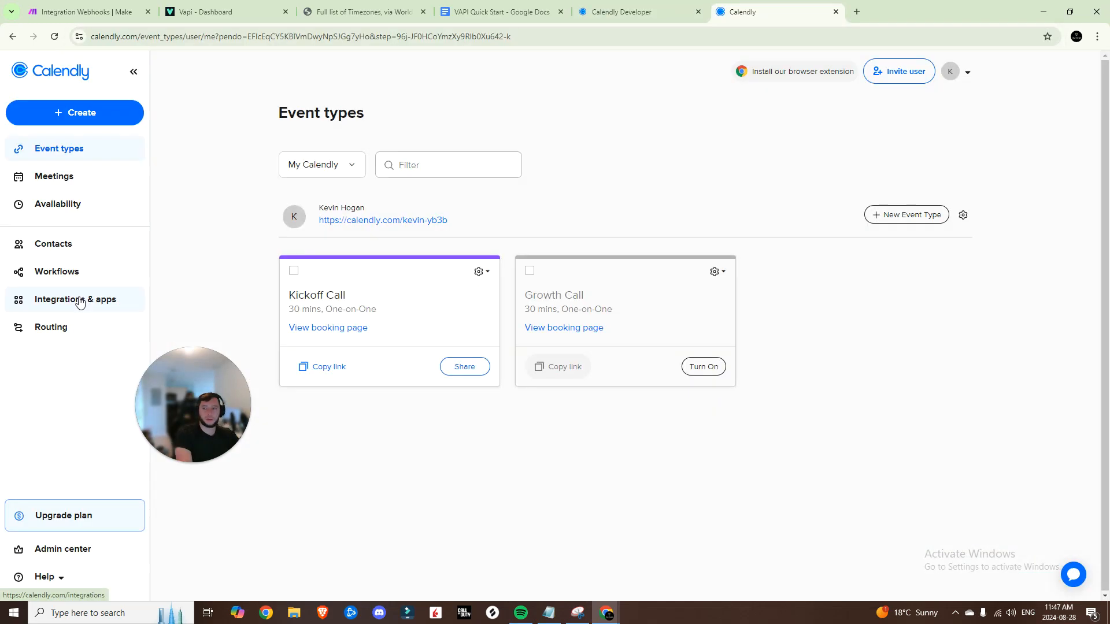
{"action": "left_click", "coordinate": [76, 301]}
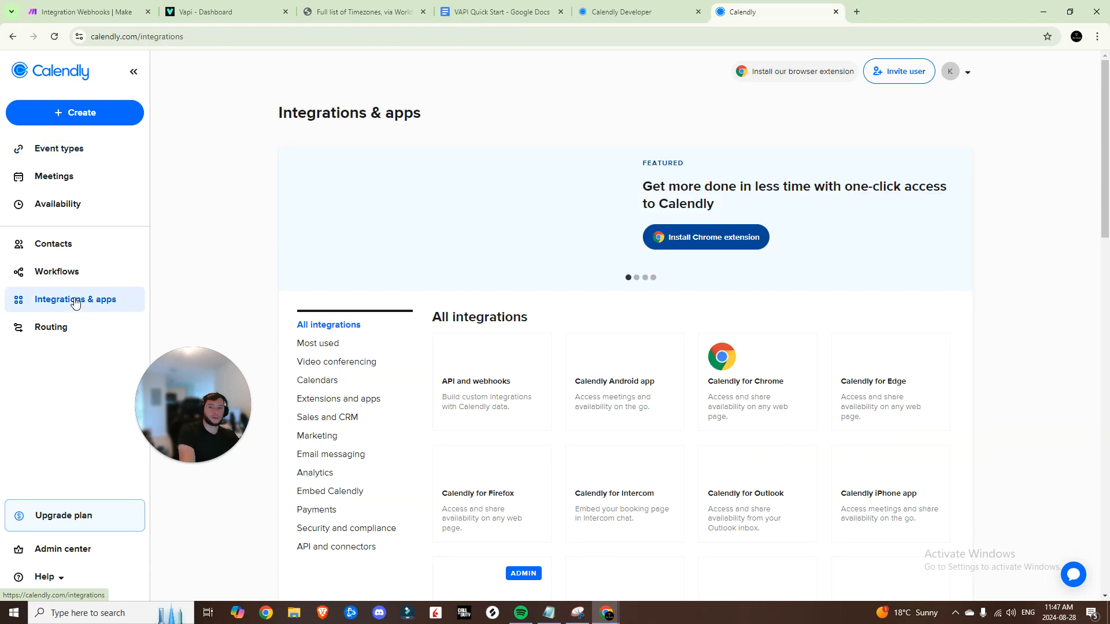
{"action": "left_click", "coordinate": [462, 378]}
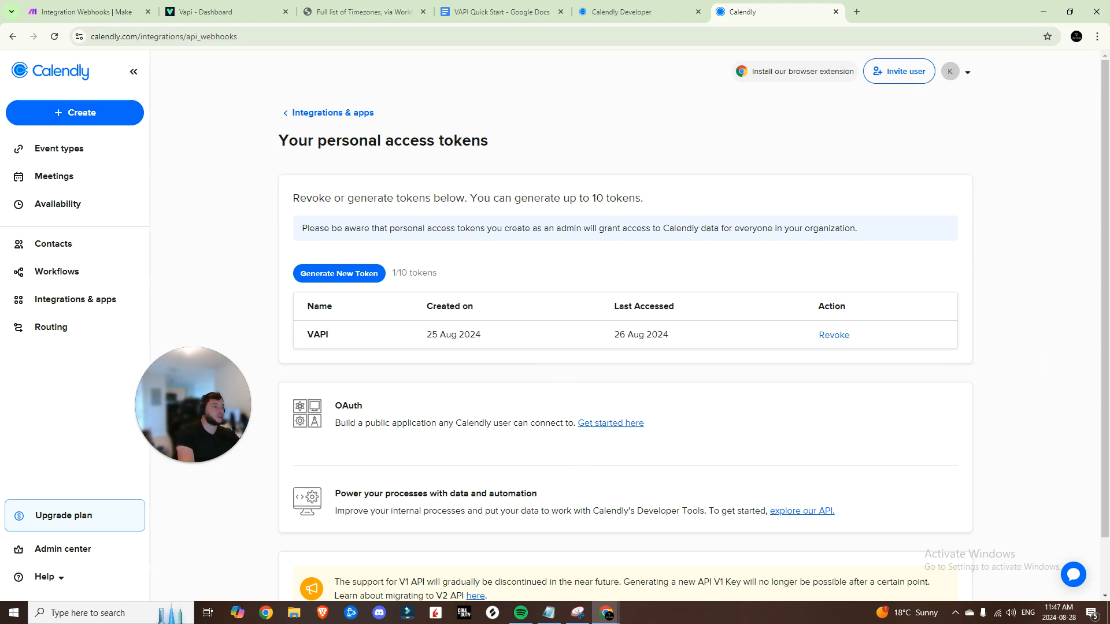
{"action": "left_click", "coordinate": [97, 11]}
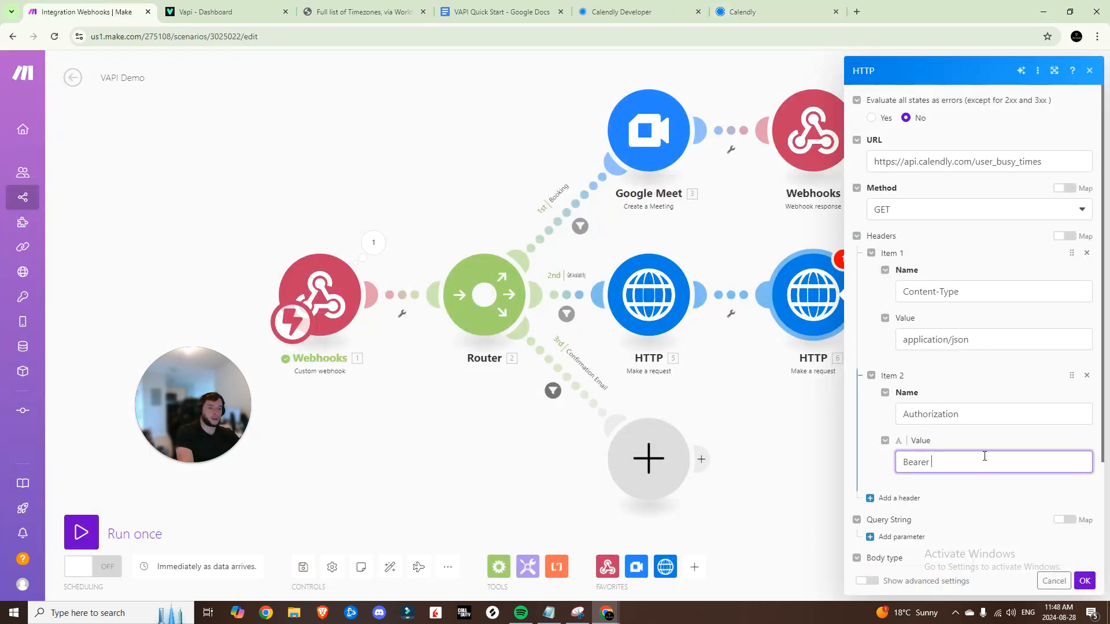
{"action": "key", "text": "ctrl+v"}
{"action": "scroll", "coordinate": [975, 473], "scroll_direction": "down", "scroll_amount": 2}
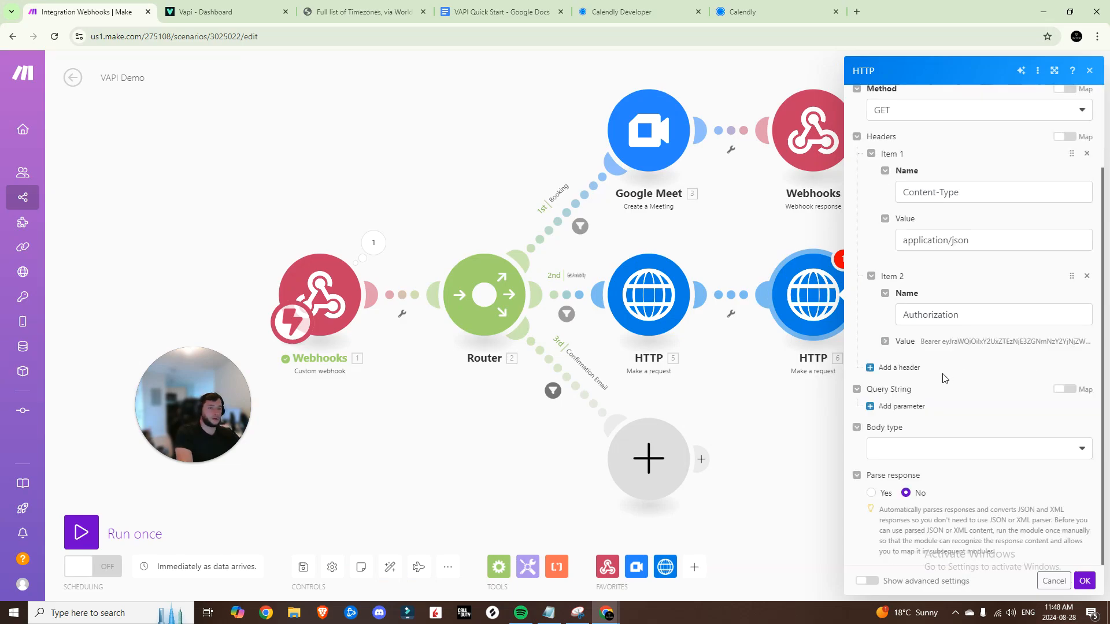
Add an empty query string parameter and return to the busy-times API docs
{"action": "left_click", "coordinate": [900, 407]}
{"action": "scroll", "coordinate": [913, 399], "scroll_direction": "down", "scroll_amount": 2}
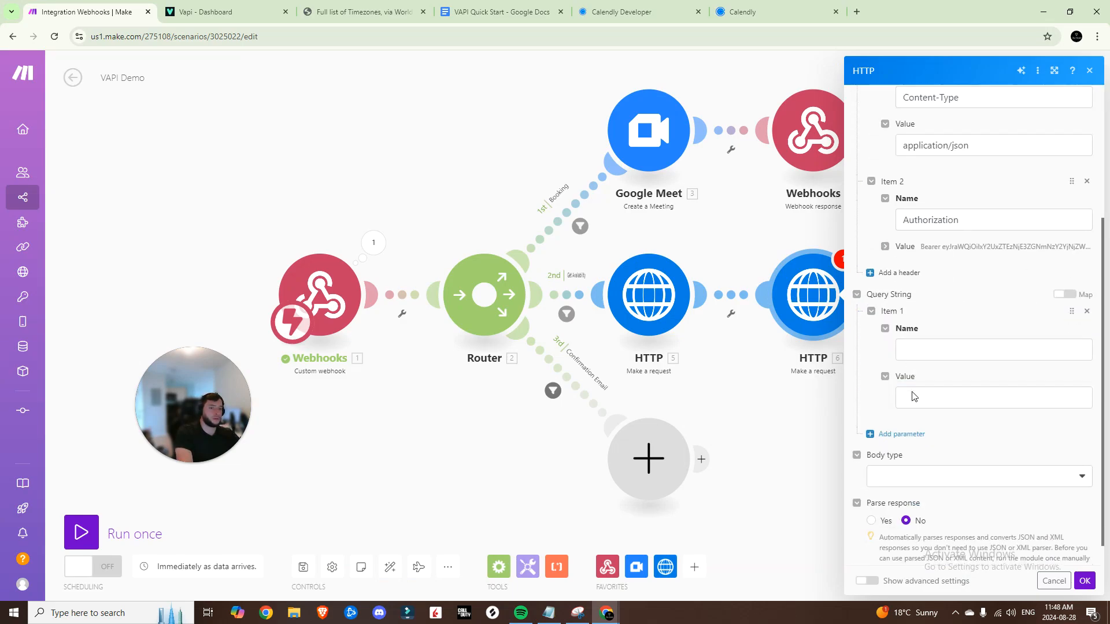
{"action": "left_click", "coordinate": [636, 12]}
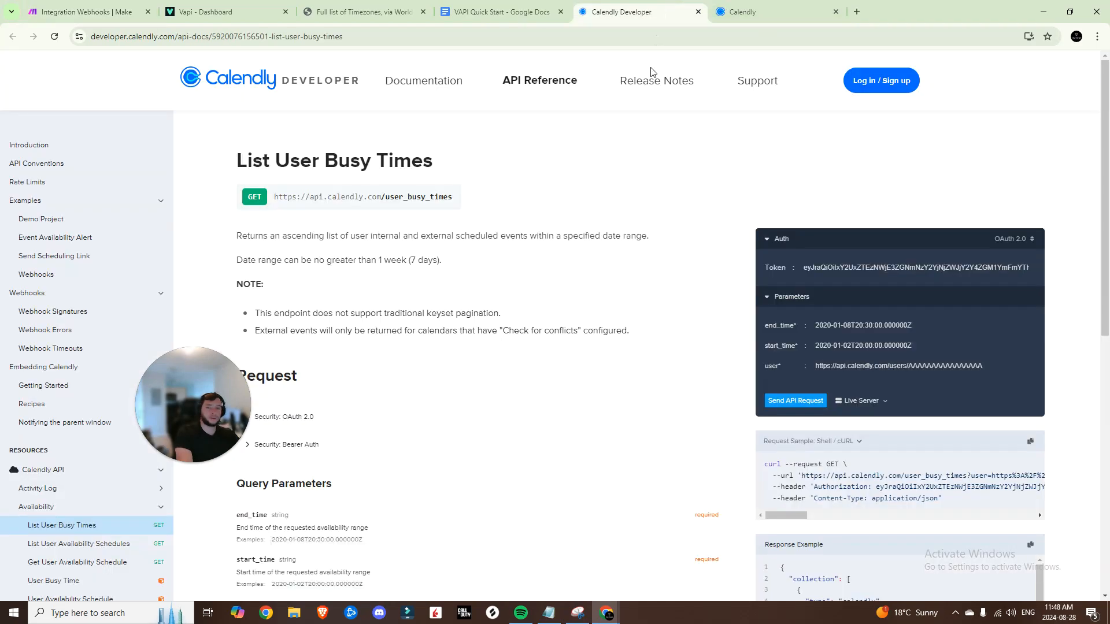
{"action": "scroll", "coordinate": [376, 432], "scroll_direction": "down", "scroll_amount": 5}
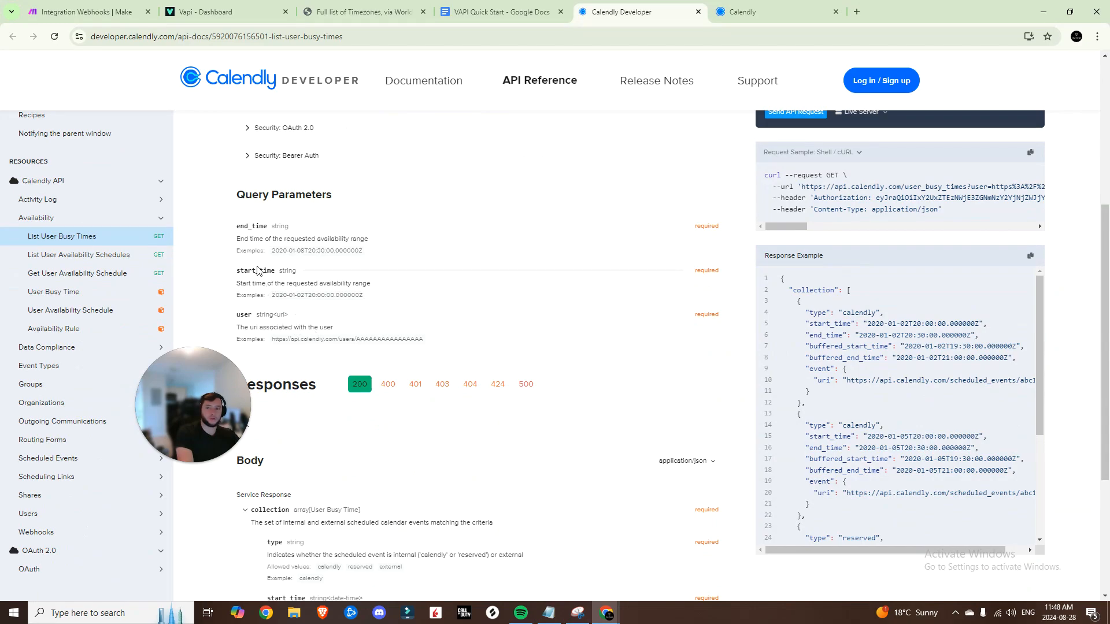
Name the first query parameter 'user' and paste a Calendly users URL as its value
{"action": "left_click", "coordinate": [87, 11]}
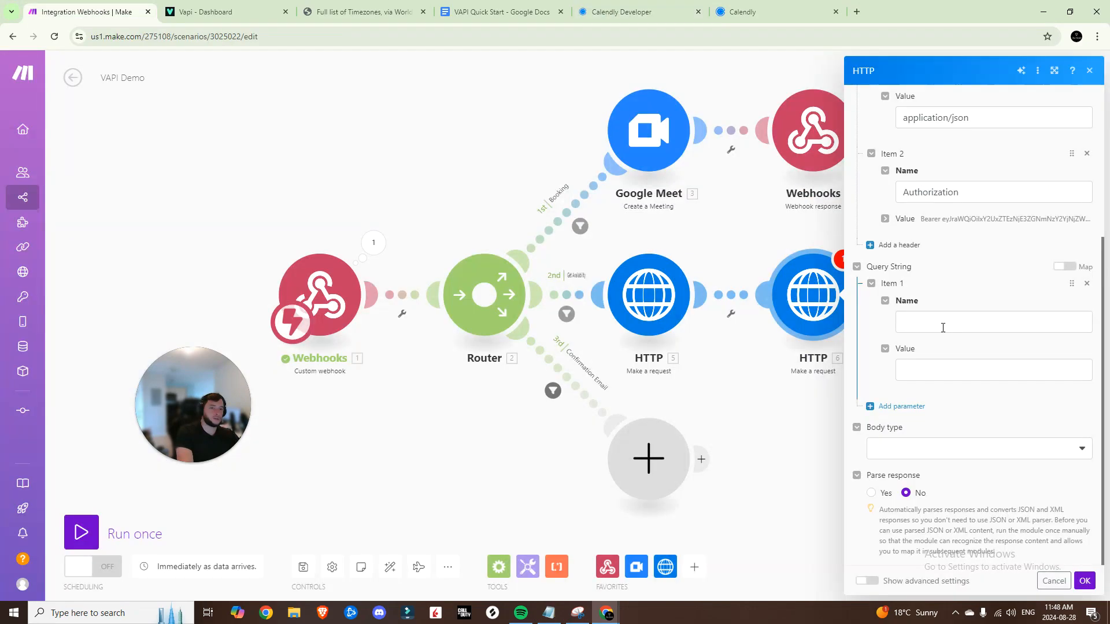
{"action": "left_click", "coordinate": [943, 324]}
{"action": "type", "text": "user"}
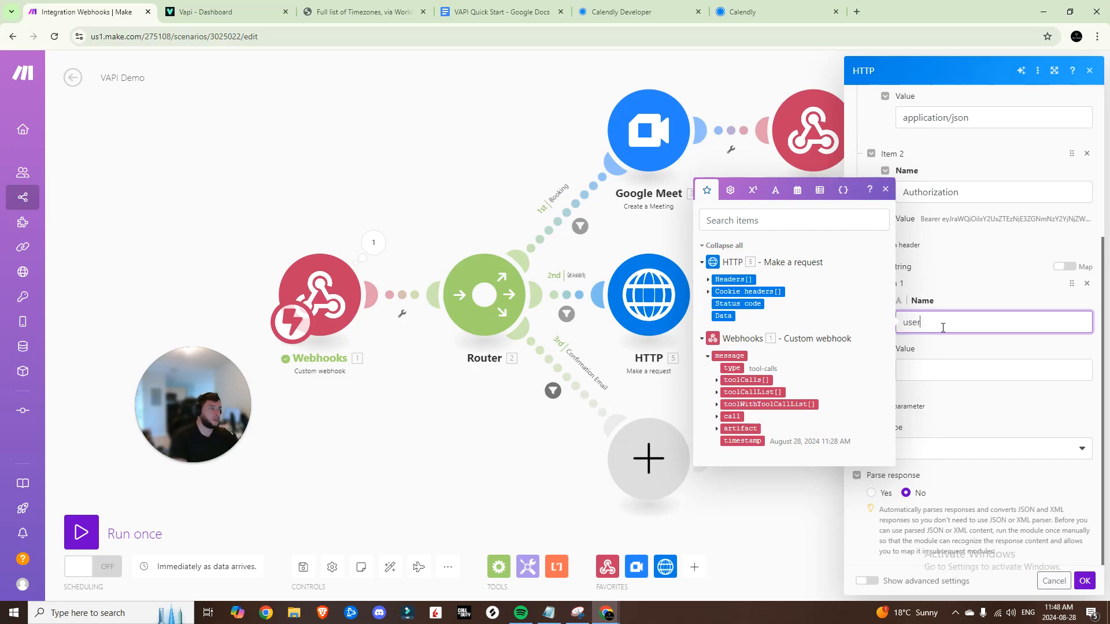
{"action": "key", "text": "Tab"}
{"action": "type", "text": "https://api.calendly.com/users/"}
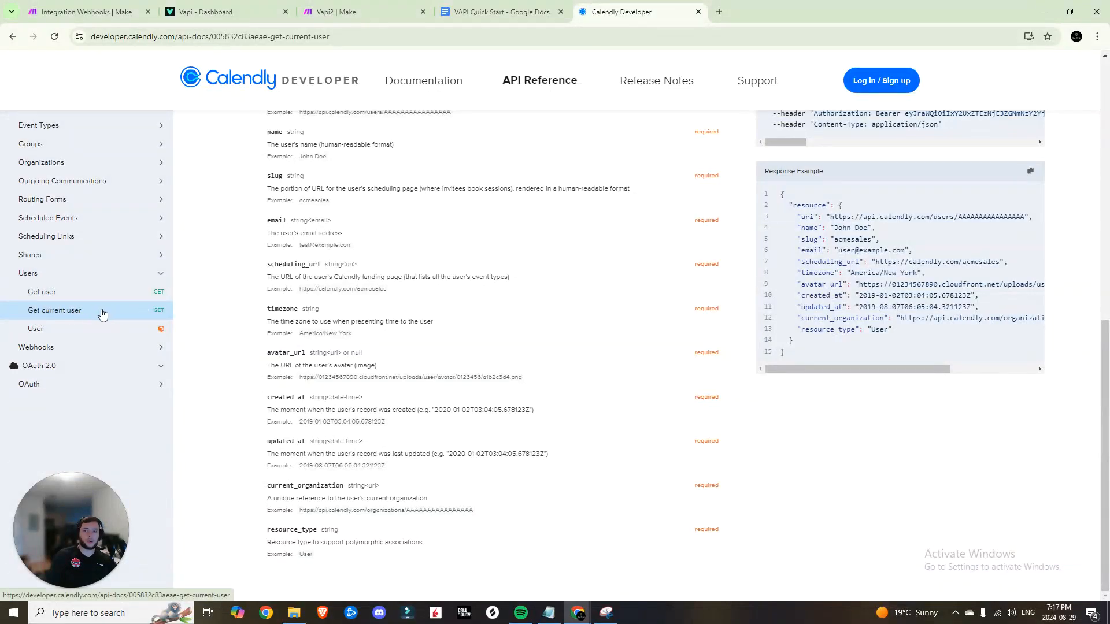
Copy your user URI from the Get current user response into the 'user' parameter value
{"action": "scroll", "coordinate": [442, 322], "scroll_direction": "up", "scroll_amount": 5}
{"action": "scroll", "coordinate": [442, 323], "scroll_direction": "up", "scroll_amount": 4}
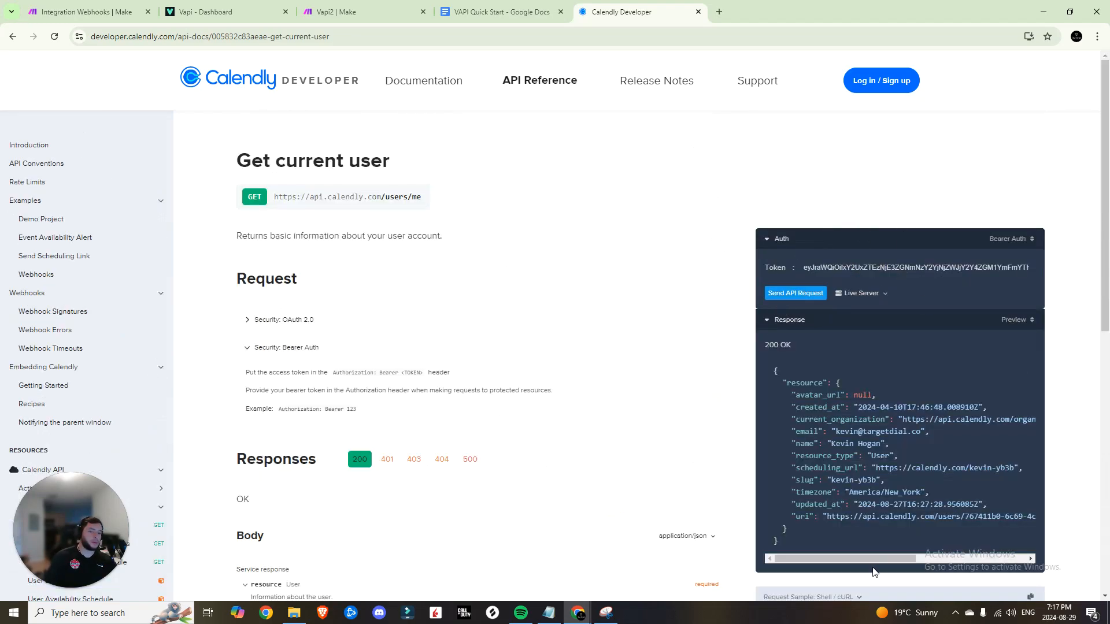
{"action": "left_click_drag", "start_coordinate": [865, 558], "coordinate": [876, 558]}
{"action": "scroll", "coordinate": [876, 555], "scroll_direction": "left", "scroll_amount": 3}
{"action": "scroll", "coordinate": [818, 518], "scroll_direction": "right", "scroll_amount": 5}
{"action": "left_click_drag", "start_coordinate": [810, 518], "coordinate": [931, 516]}
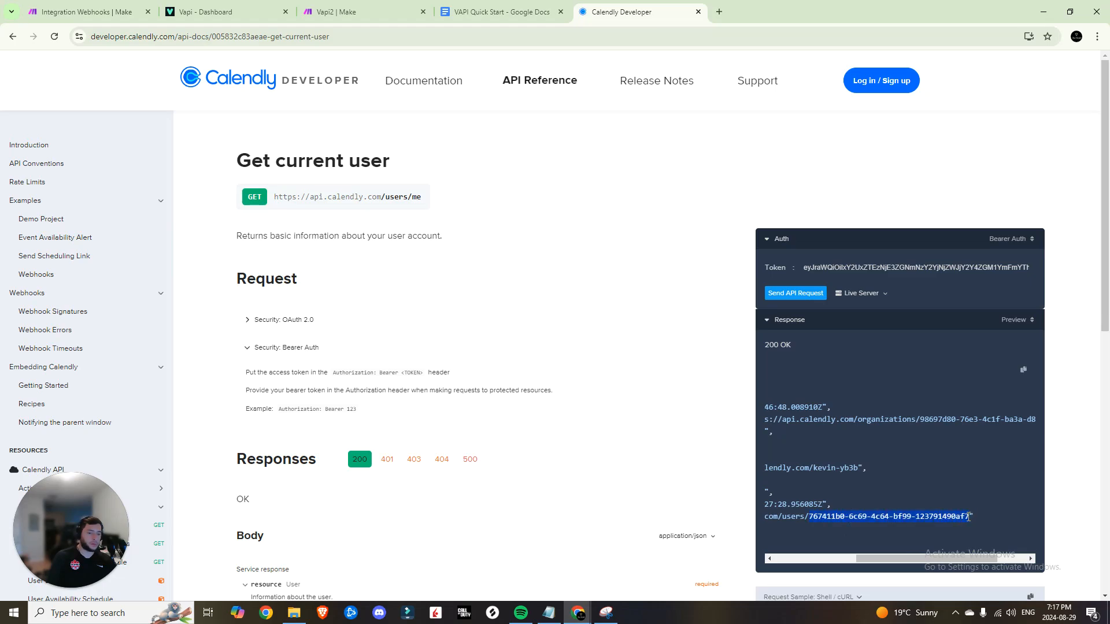
{"action": "middle_click", "coordinate": [346, 3]}
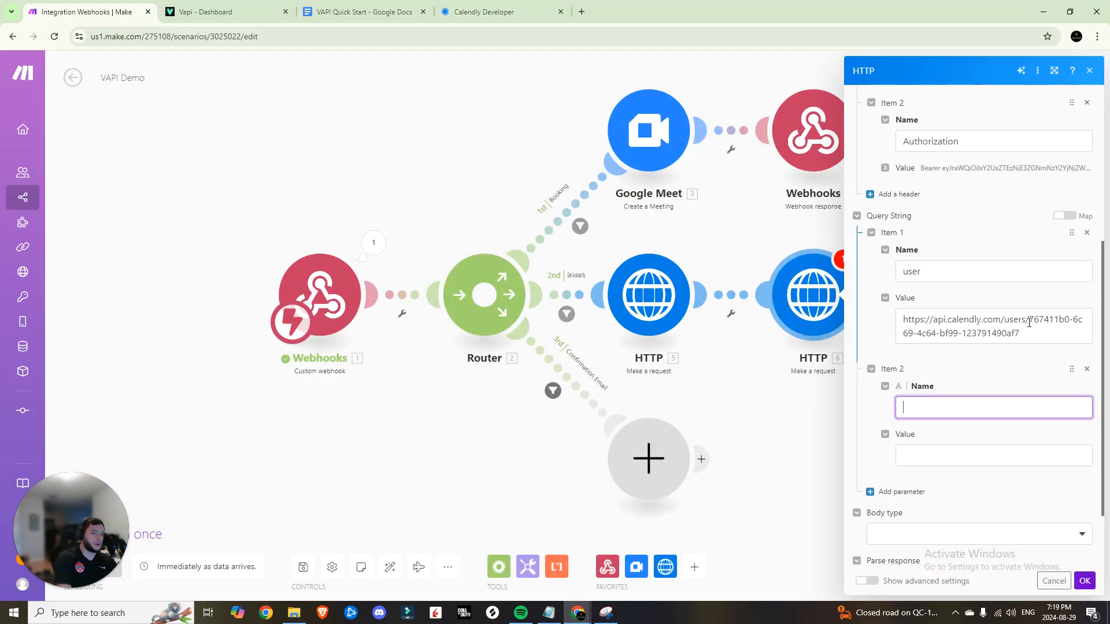
{"action": "left_click_drag", "start_coordinate": [1029, 319], "coordinate": [1035, 329]}
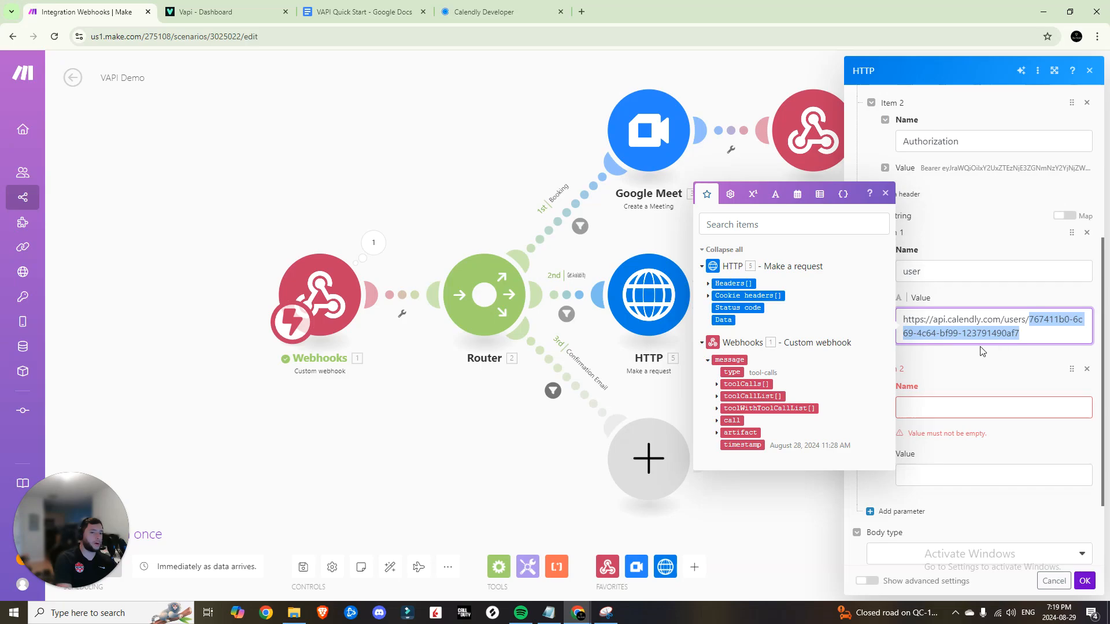
Add a second query parameter and go back to the Calendly Developer docs
{"action": "scroll", "coordinate": [957, 364], "scroll_direction": "down", "scroll_amount": 2}
{"action": "left_click", "coordinate": [943, 302]}
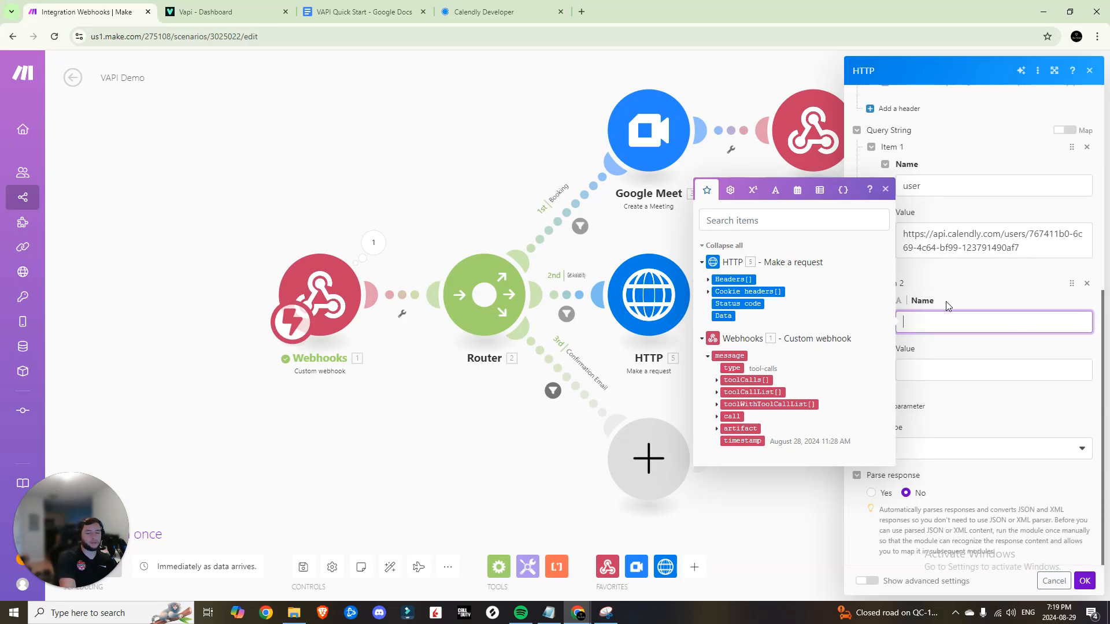
{"action": "left_click", "coordinate": [484, 11]}
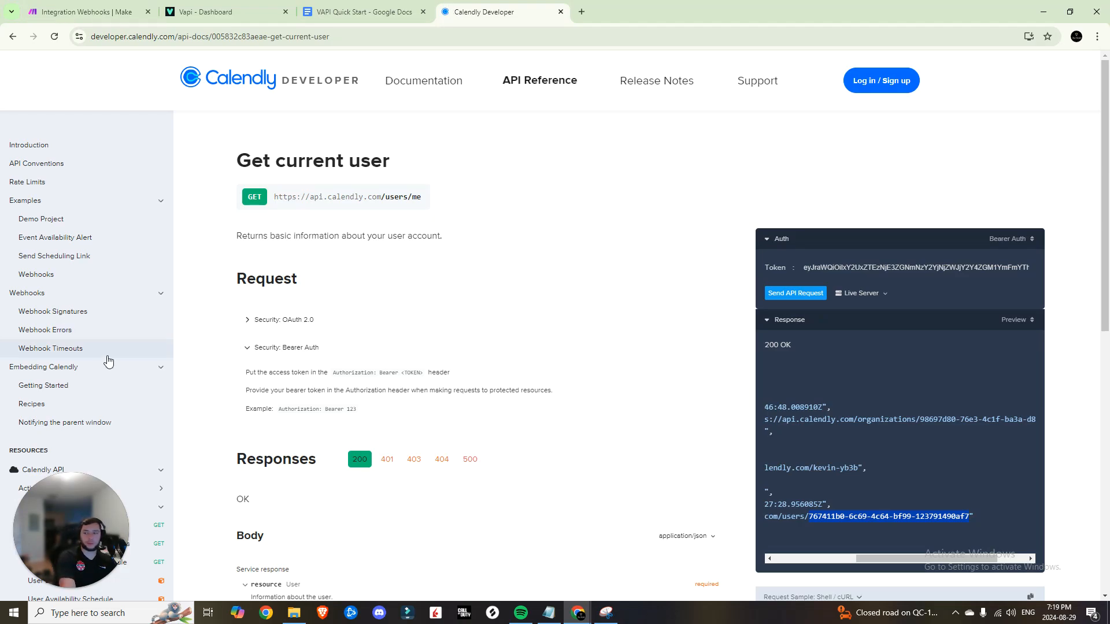
Find the start_time and end_time parameter names in Calendly's List User Busy Times reference
{"action": "scroll", "coordinate": [104, 346], "scroll_direction": "down", "scroll_amount": 4}
{"action": "left_click", "coordinate": [164, 466]}
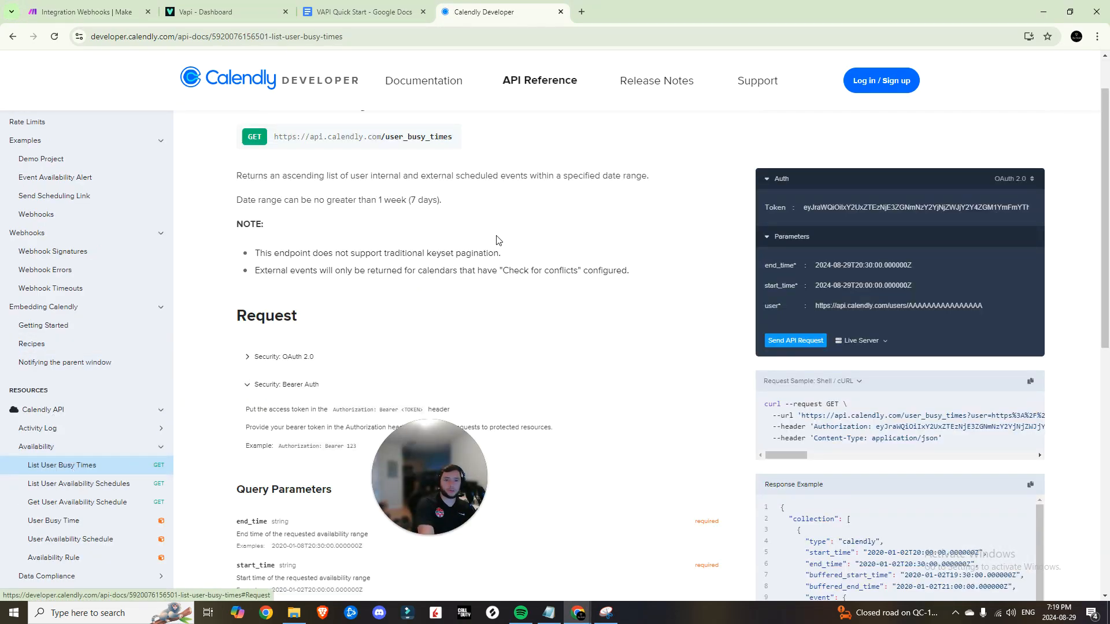
{"action": "scroll", "coordinate": [494, 245], "scroll_direction": "down", "scroll_amount": 2}
{"action": "scroll", "coordinate": [493, 253], "scroll_direction": "down", "scroll_amount": 3}
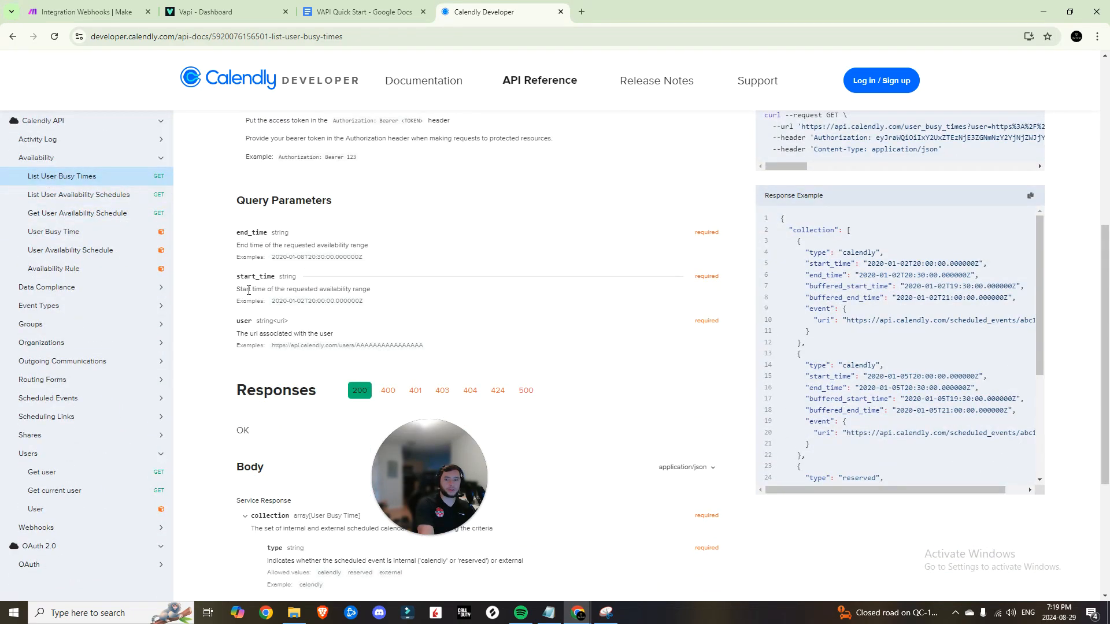
{"action": "left_click_drag", "start_coordinate": [236, 276], "coordinate": [288, 276]}
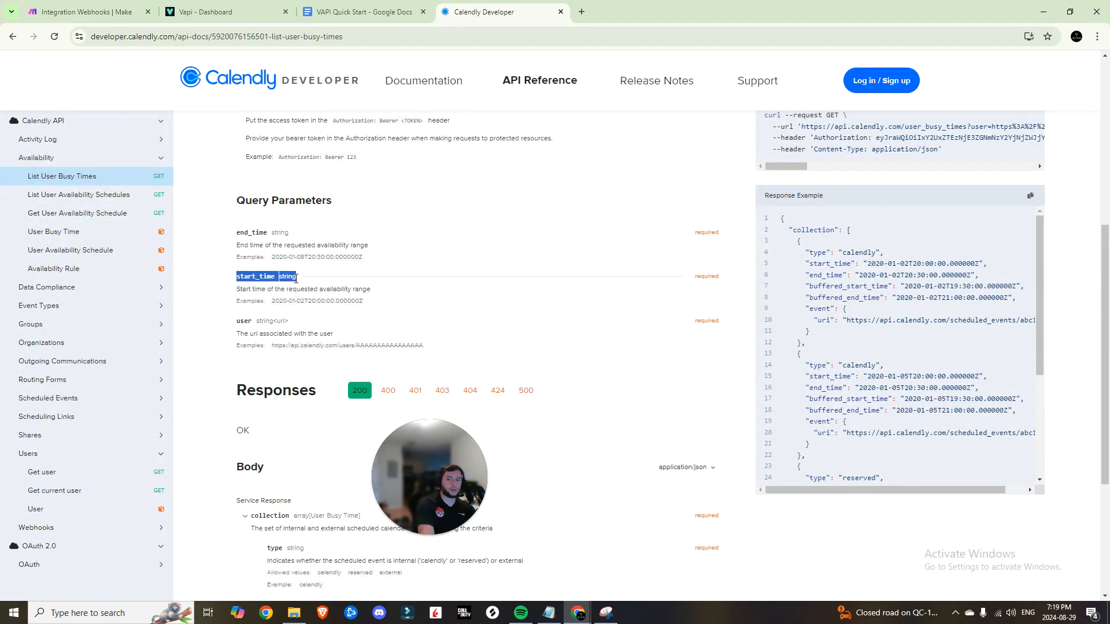
{"action": "left_click_drag", "start_coordinate": [236, 232], "coordinate": [338, 234]}
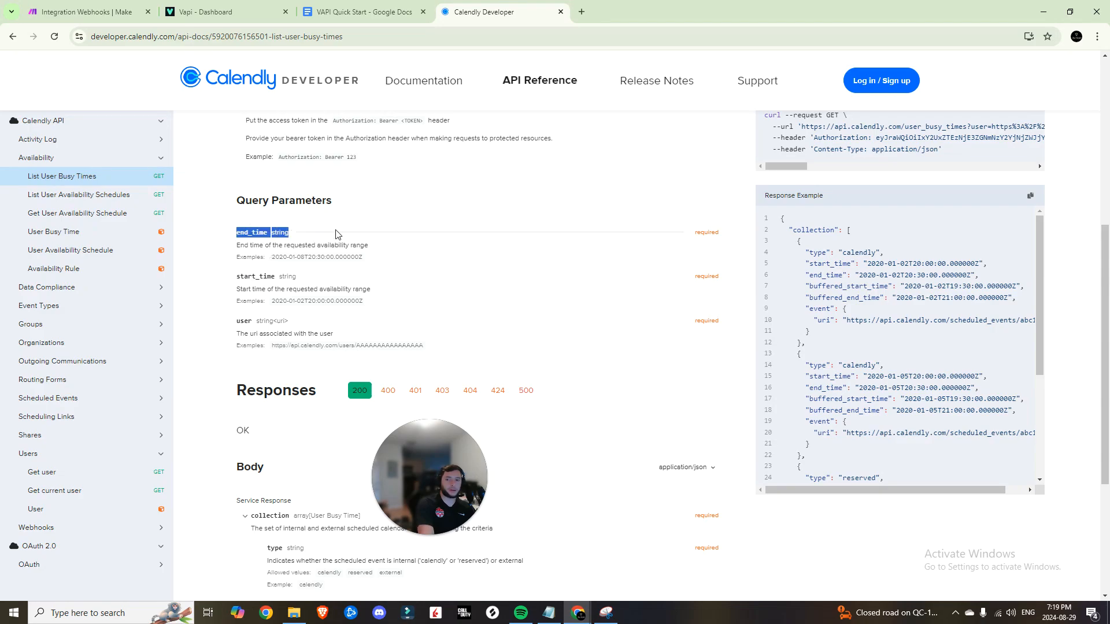
{"action": "key", "text": "ctrl+1"}
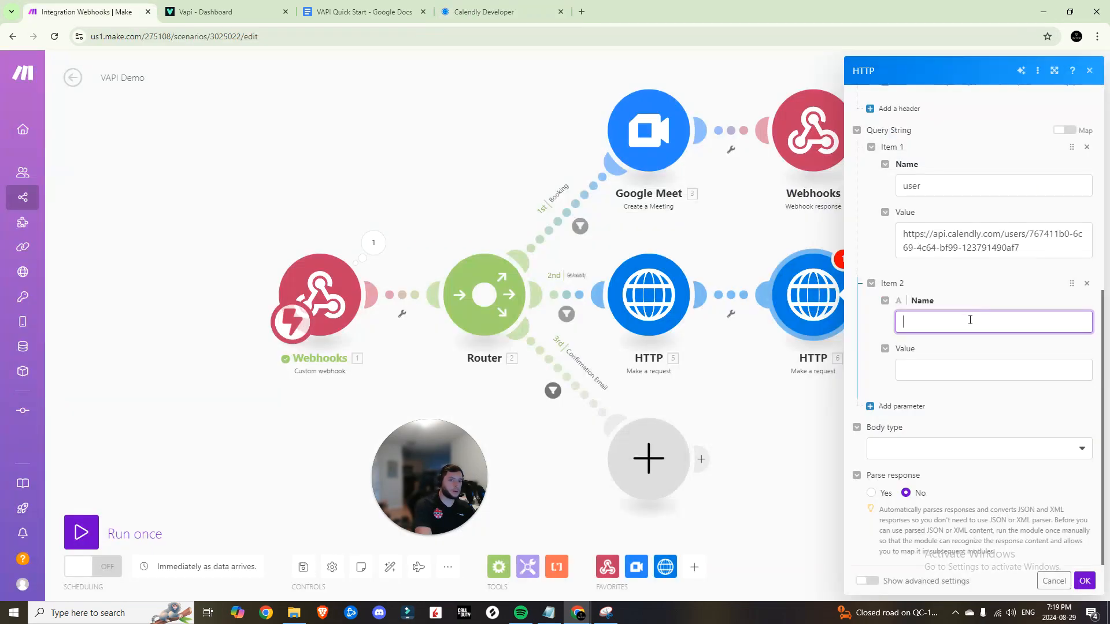
Name the second query parameter start_time and close the HTTP module settings
{"action": "type", "text": "start_time"}
{"action": "key", "text": "Tab"}
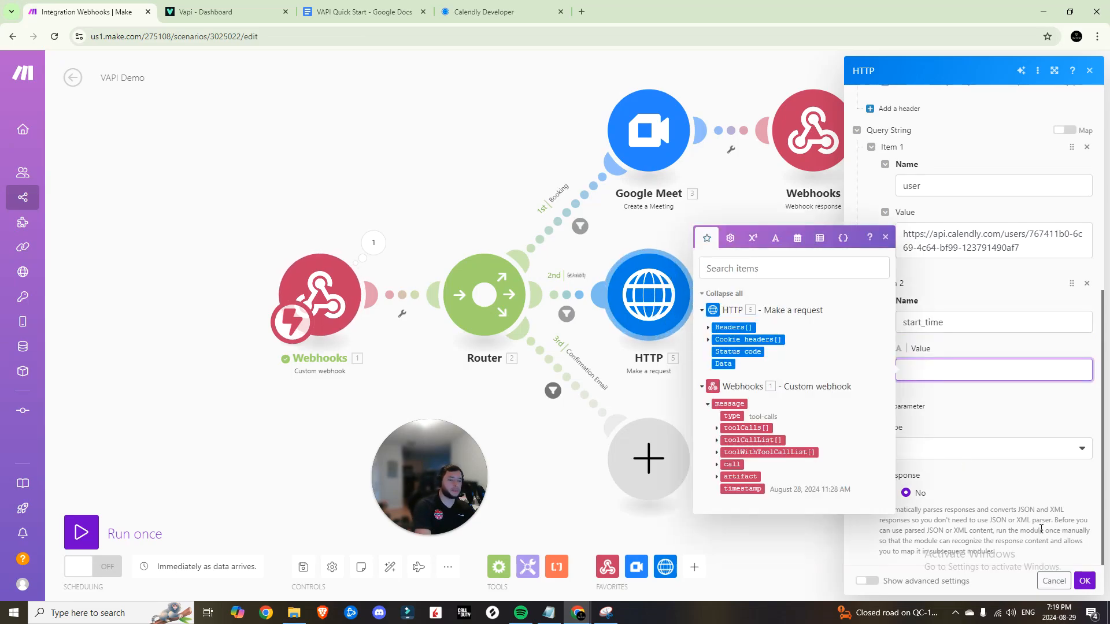
{"action": "left_click", "coordinate": [1084, 581]}
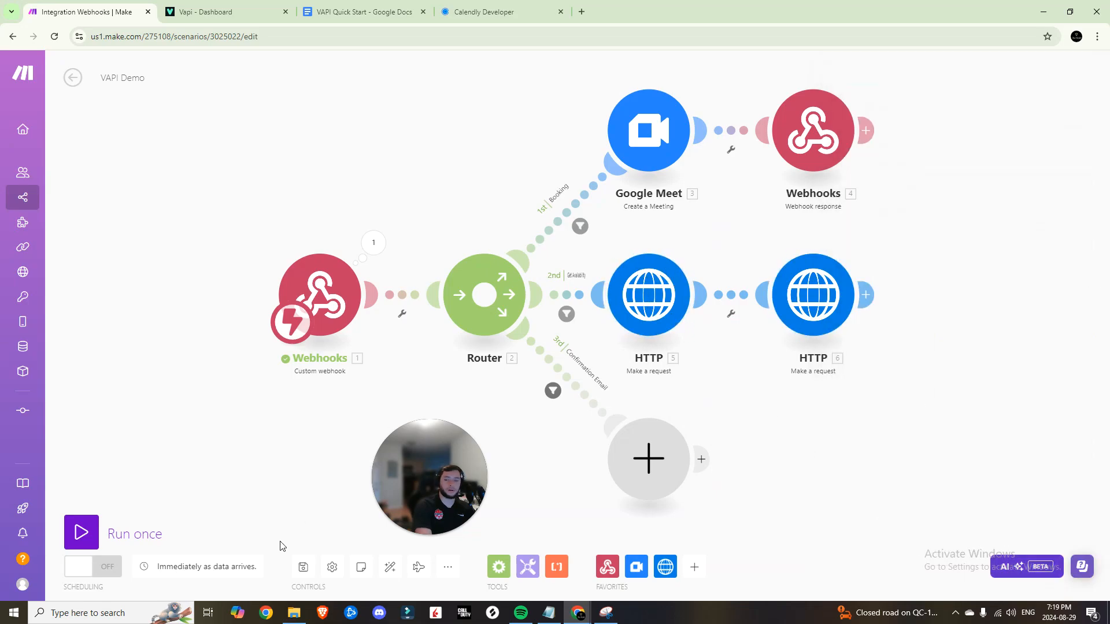
Run the WorldTimeAPI module alone to get New York's current datetime
{"action": "right_click", "coordinate": [635, 285]}
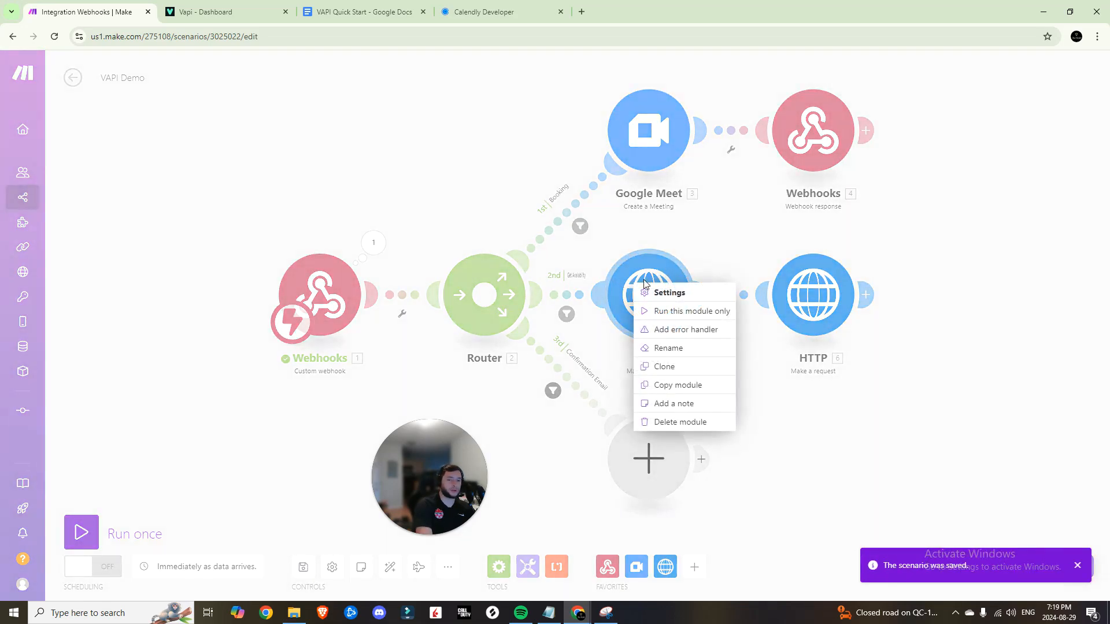
{"action": "left_click", "coordinate": [673, 310]}
{"action": "left_click", "coordinate": [729, 370]}
{"action": "left_click", "coordinate": [825, 307]}
{"action": "scroll", "coordinate": [953, 416], "scroll_direction": "down", "scroll_amount": 5}
{"action": "left_click", "coordinate": [942, 372]}
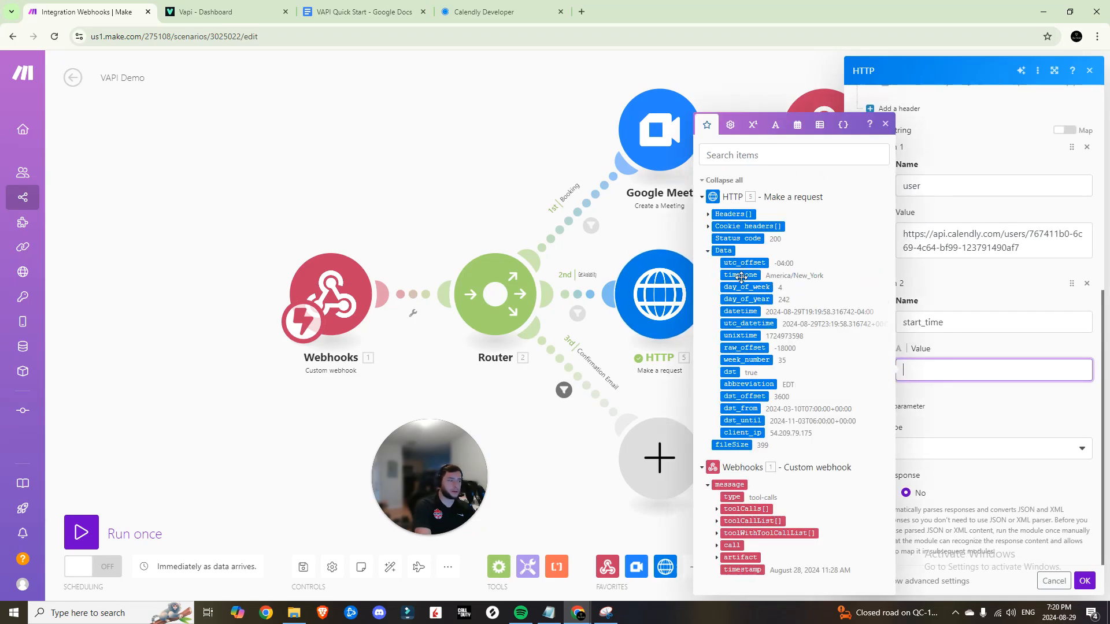
Map HTTP 5's datetime into start_time and add a query parameter named 'end _time'
{"action": "left_click", "coordinate": [744, 311]}
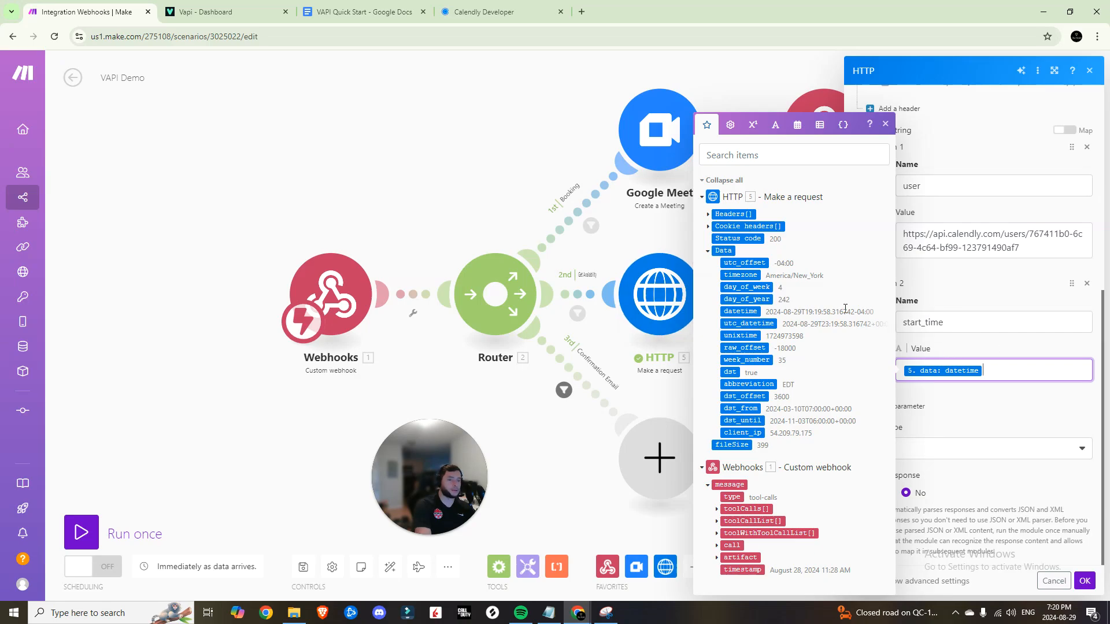
{"action": "left_click", "coordinate": [910, 406]}
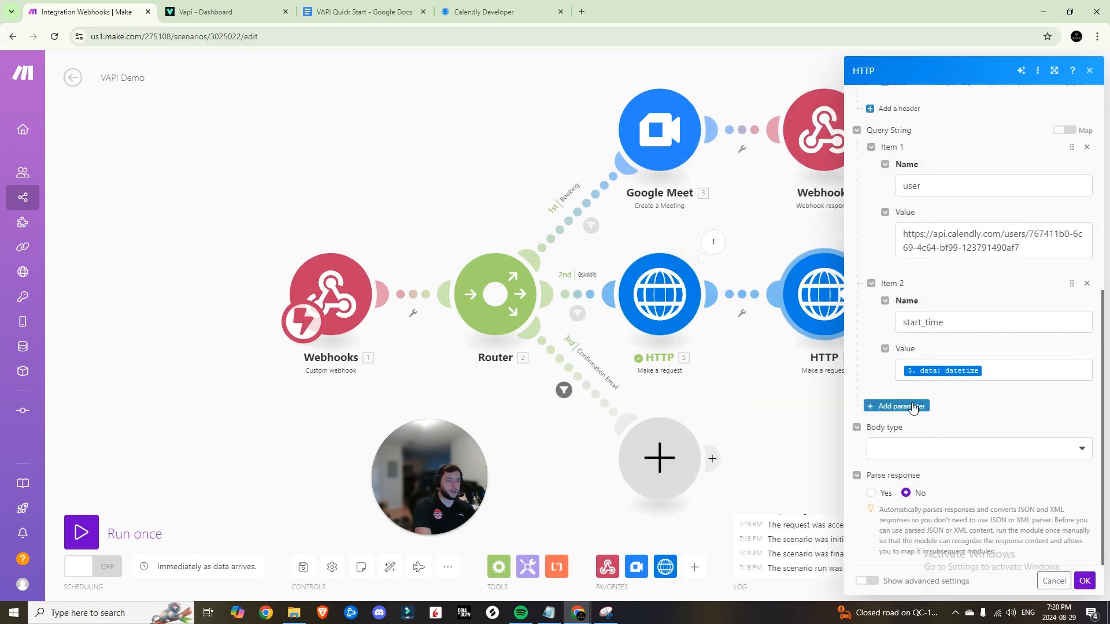
{"action": "left_click", "coordinate": [916, 406]}
{"action": "left_click", "coordinate": [945, 442]}
{"action": "type", "text": "end _time"}
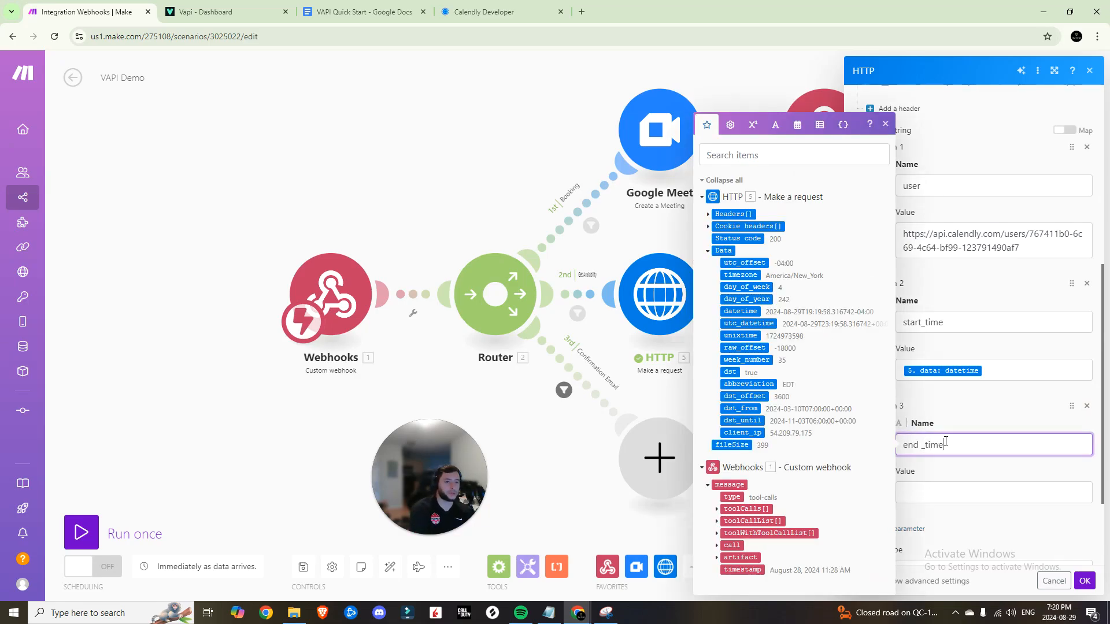
{"action": "left_click", "coordinate": [969, 459]}
Set end_time to formatDate(addDays(5.data: datetime;7);YYYY-MM-DDTHH:mm:ssSSSZ)
{"action": "left_click", "coordinate": [954, 433]}
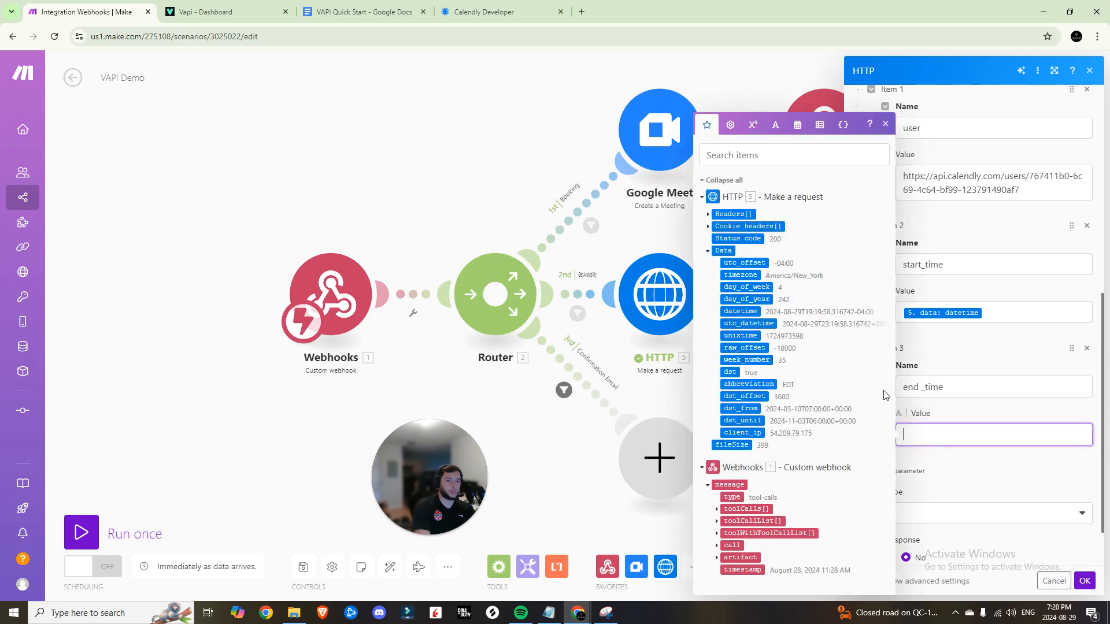
{"action": "left_click", "coordinate": [818, 132]}
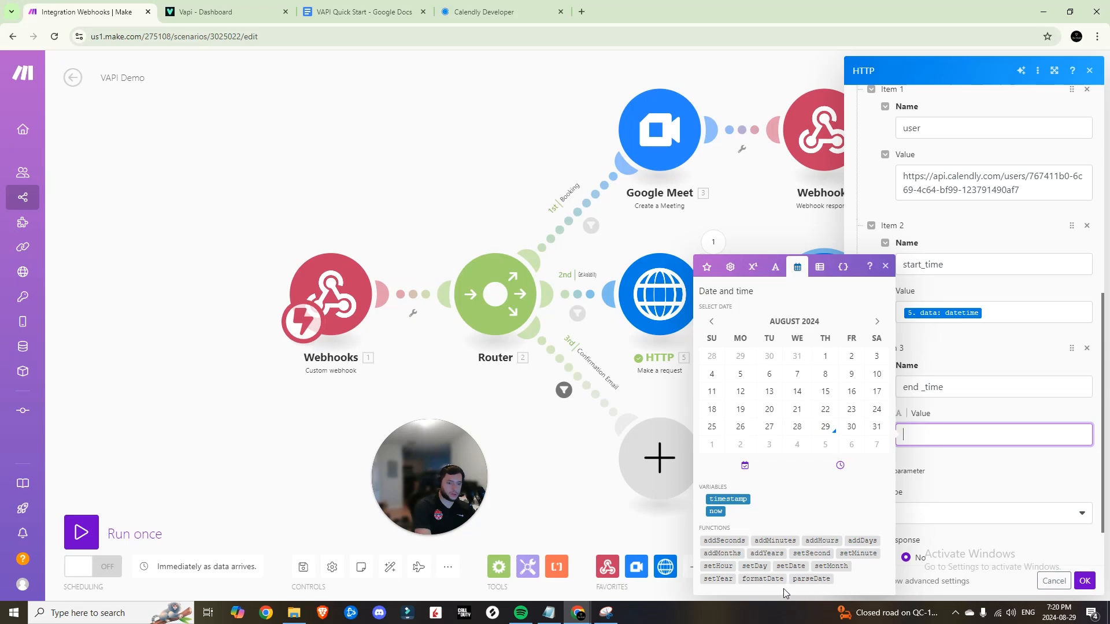
{"action": "left_click", "coordinate": [764, 579]}
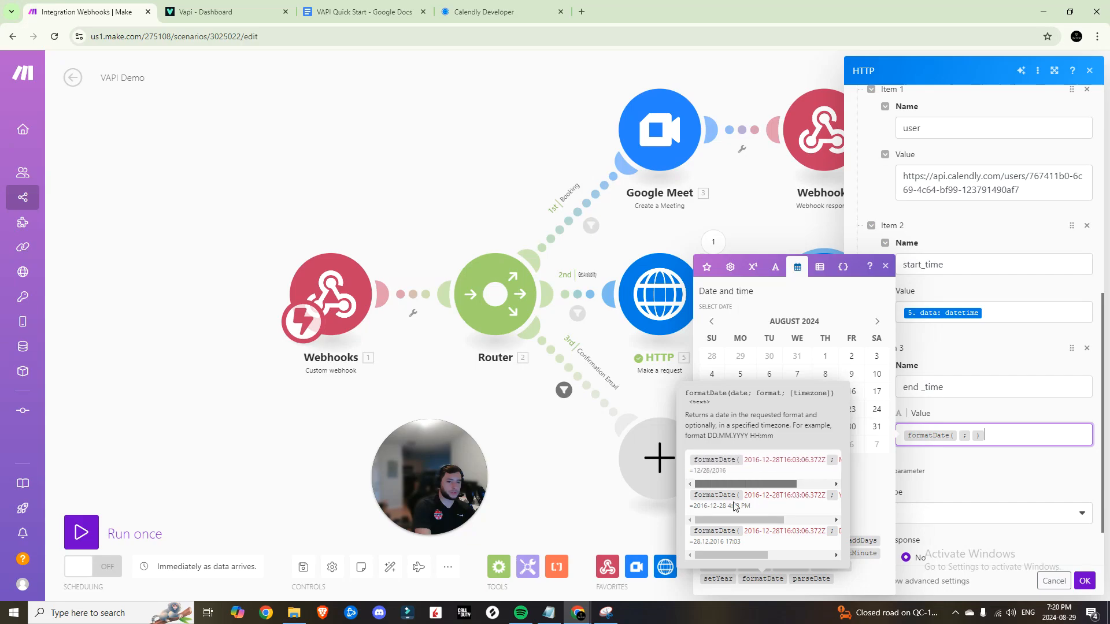
{"action": "mouse_move", "coordinate": [736, 519]}
{"action": "left_mouse_down"}
{"action": "mouse_move", "coordinate": [790, 520]}
{"action": "mouse_move", "coordinate": [745, 515]}
{"action": "left_mouse_up"}
{"action": "left_click_drag", "start_coordinate": [758, 556], "coordinate": [826, 554]}
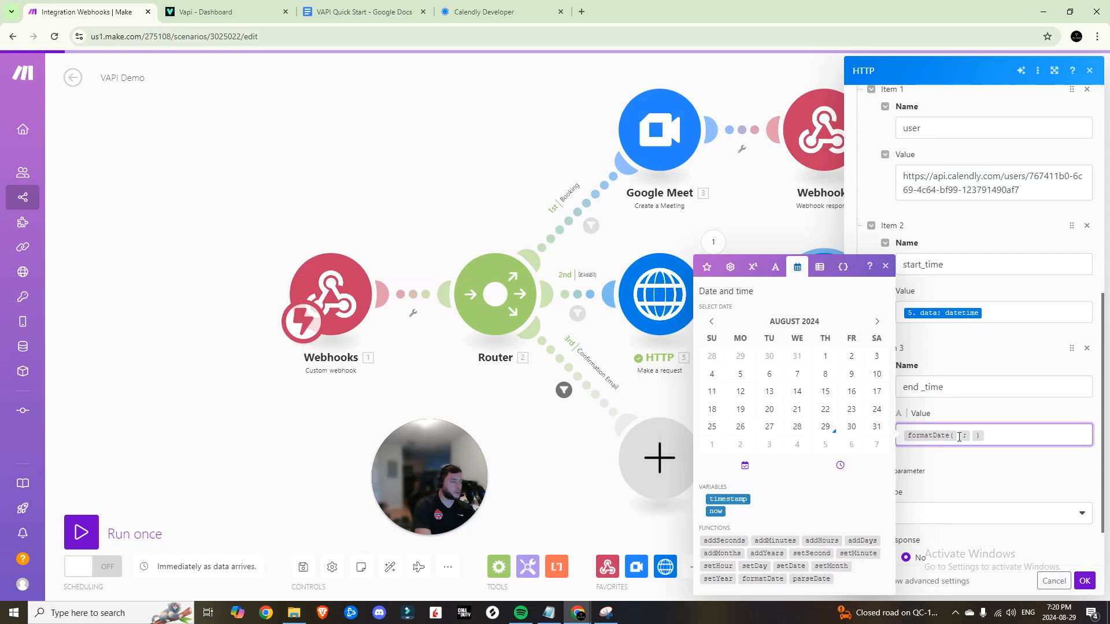
{"action": "left_click", "coordinate": [959, 437]}
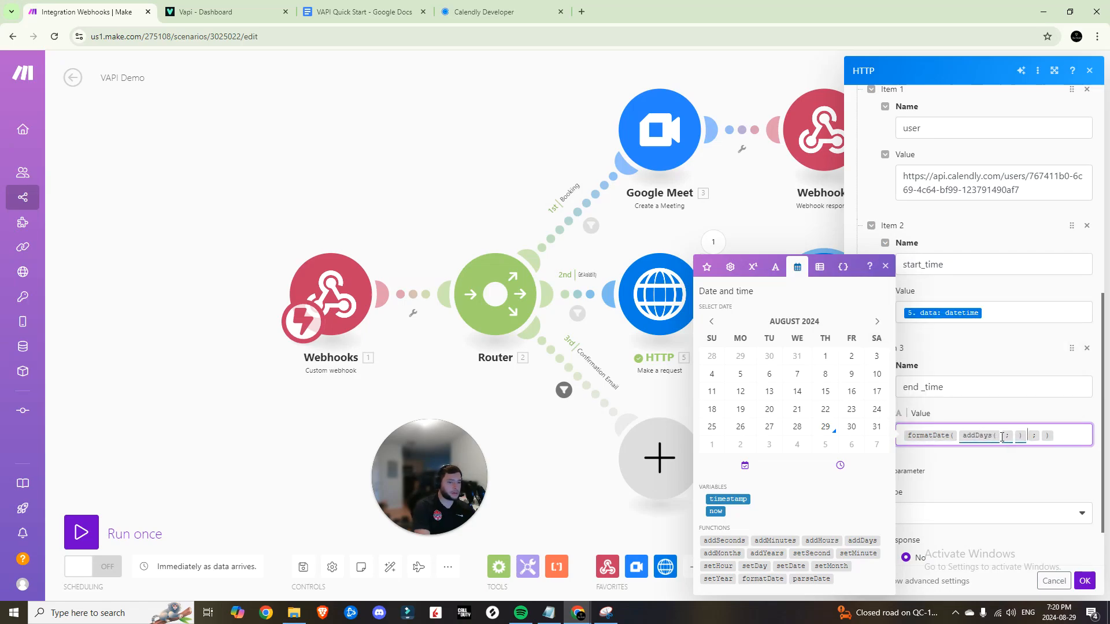
{"action": "left_click", "coordinate": [1002, 438]}
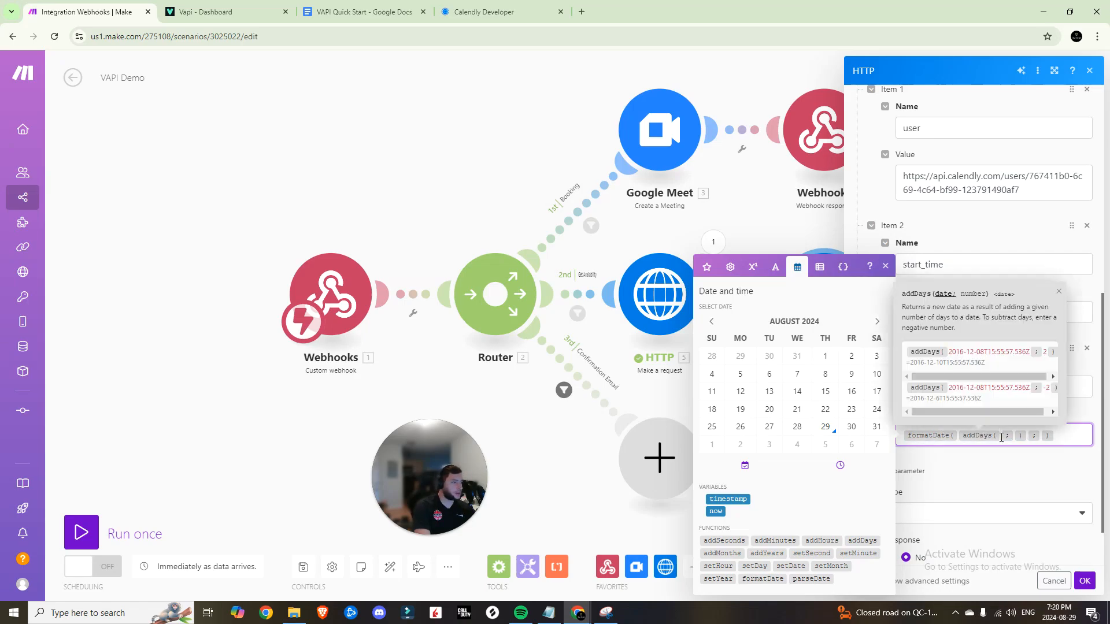
{"action": "left_click", "coordinate": [707, 266]}
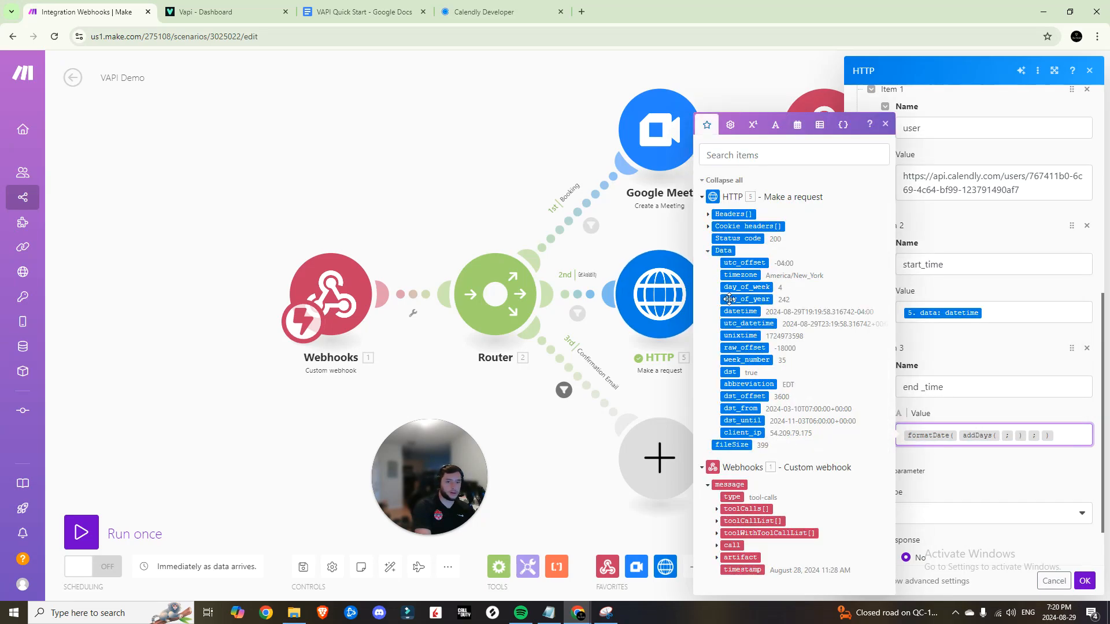
{"action": "left_click", "coordinate": [740, 311]}
{"action": "left_click", "coordinate": [982, 451]}
{"action": "left_click", "coordinate": [918, 449]}
{"action": "type", "text": "7"}
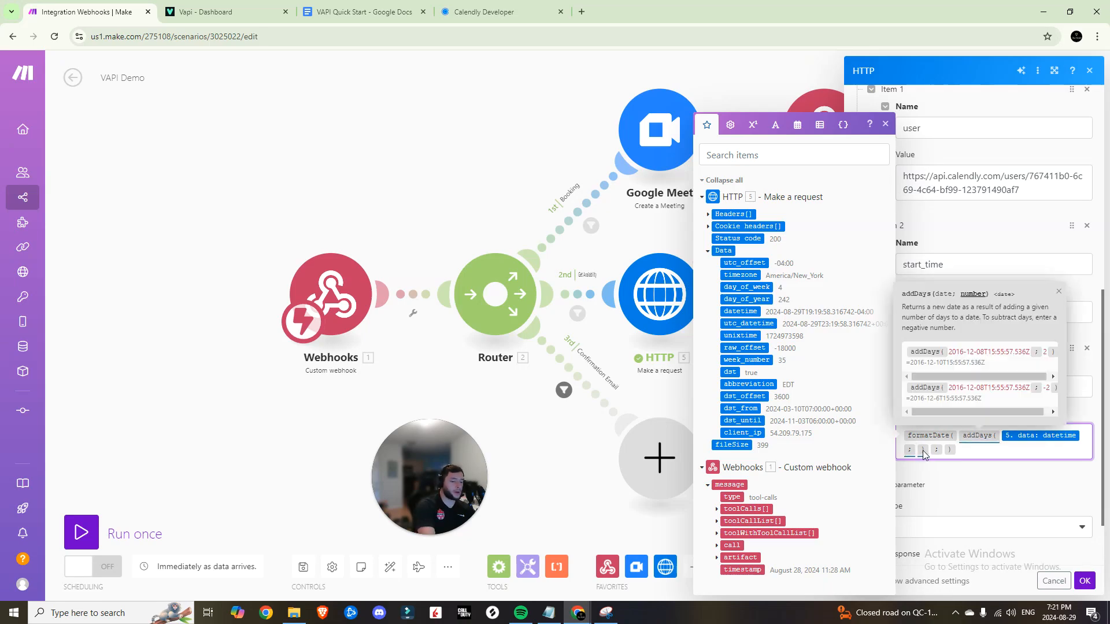
{"action": "left_click", "coordinate": [944, 450]}
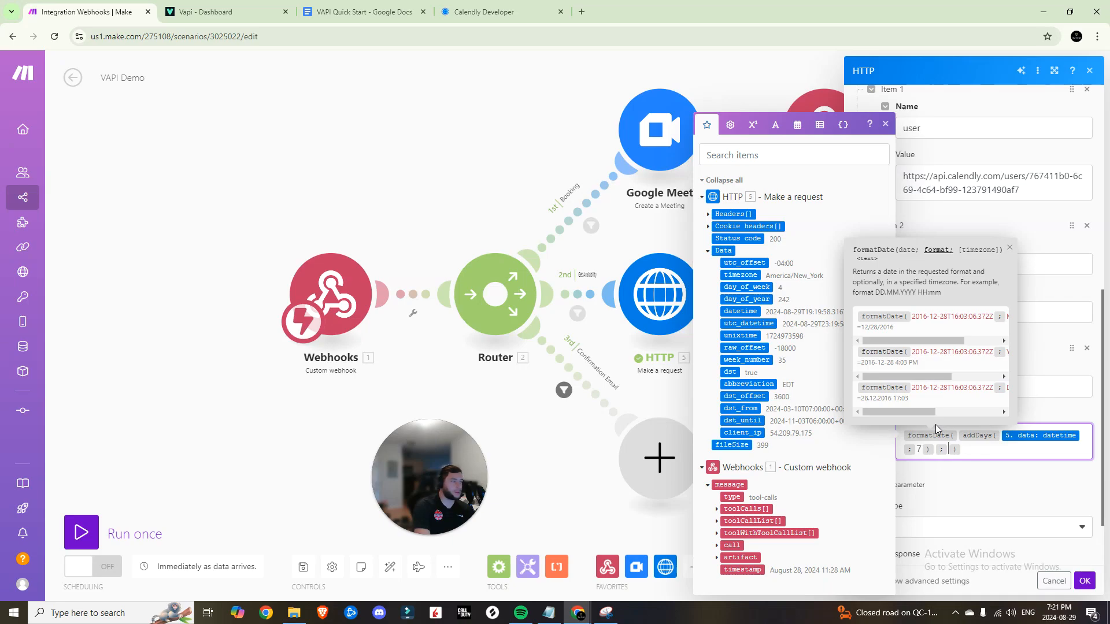
{"action": "type", "text": "YYYY"}
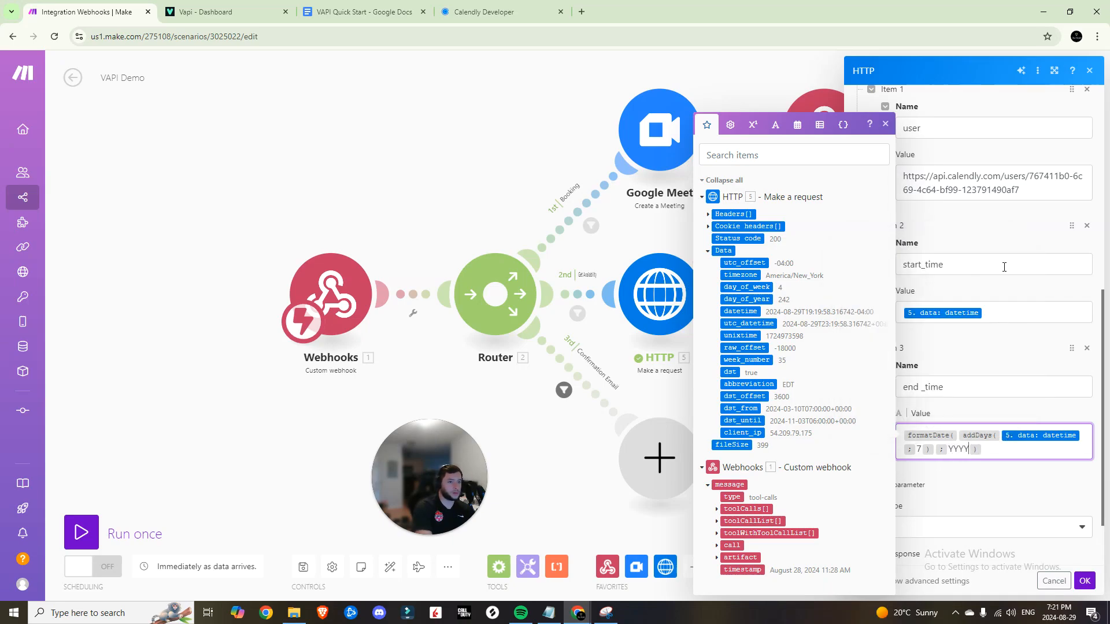
{"action": "type", "text": "-MM-DDT"}
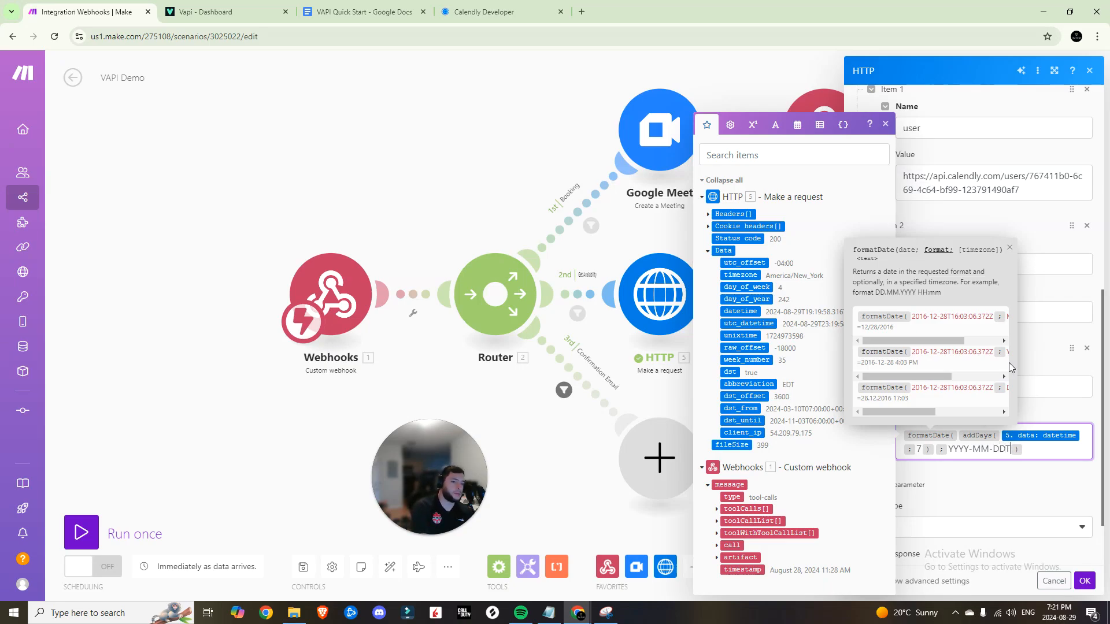
{"action": "type", "text": "HH"}
{"action": "type", "text": ":mm:ssS"}
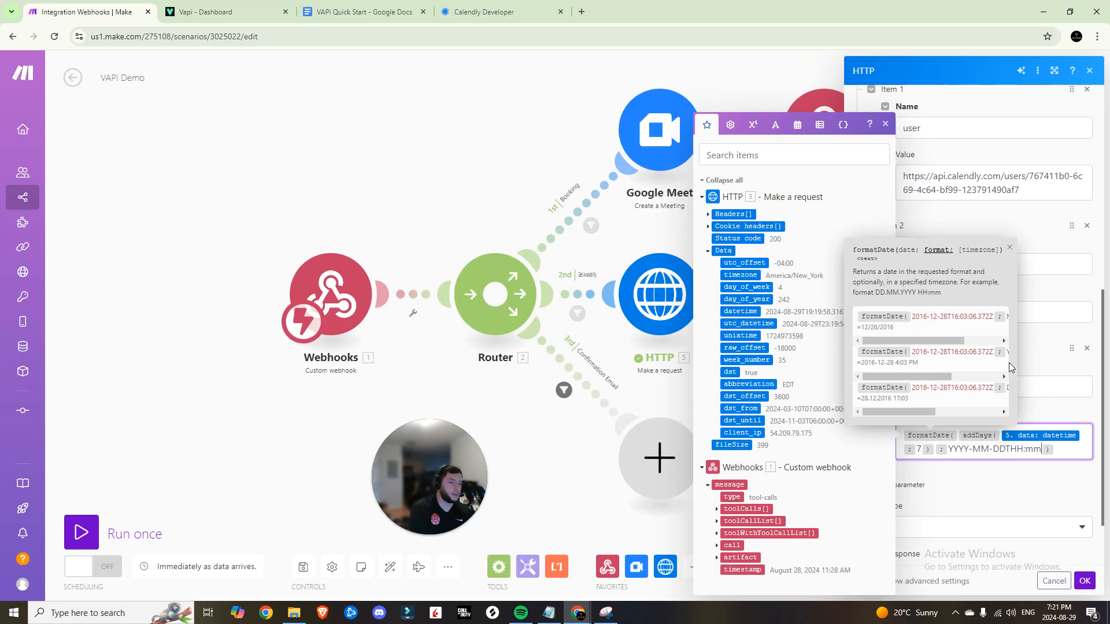
{"action": "type", "text": "SSZ"}
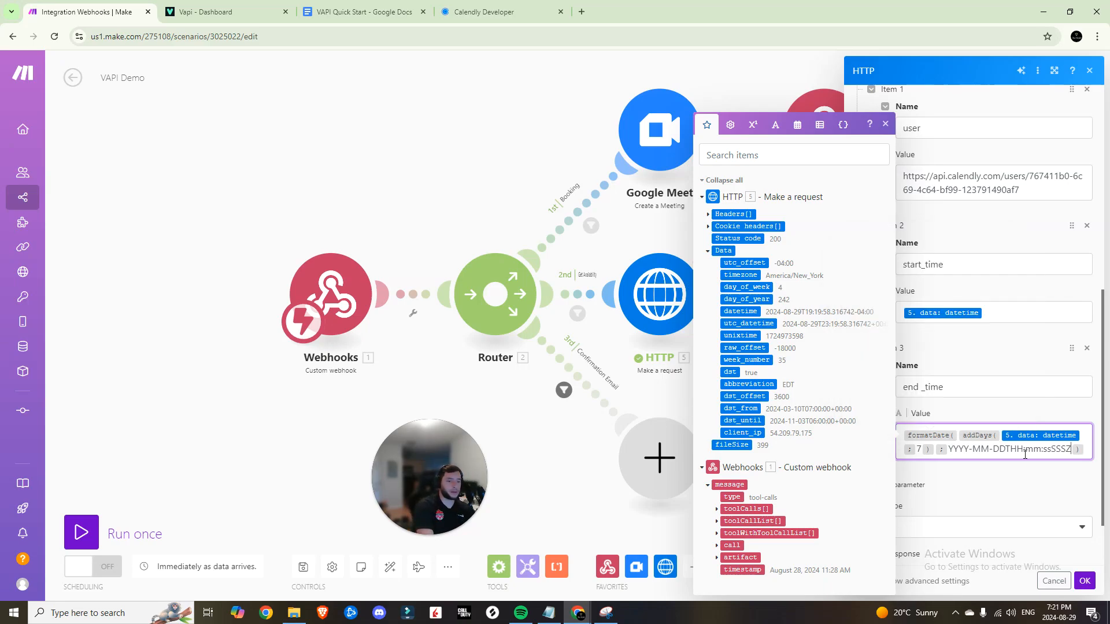
{"action": "left_click", "coordinate": [1013, 343]}
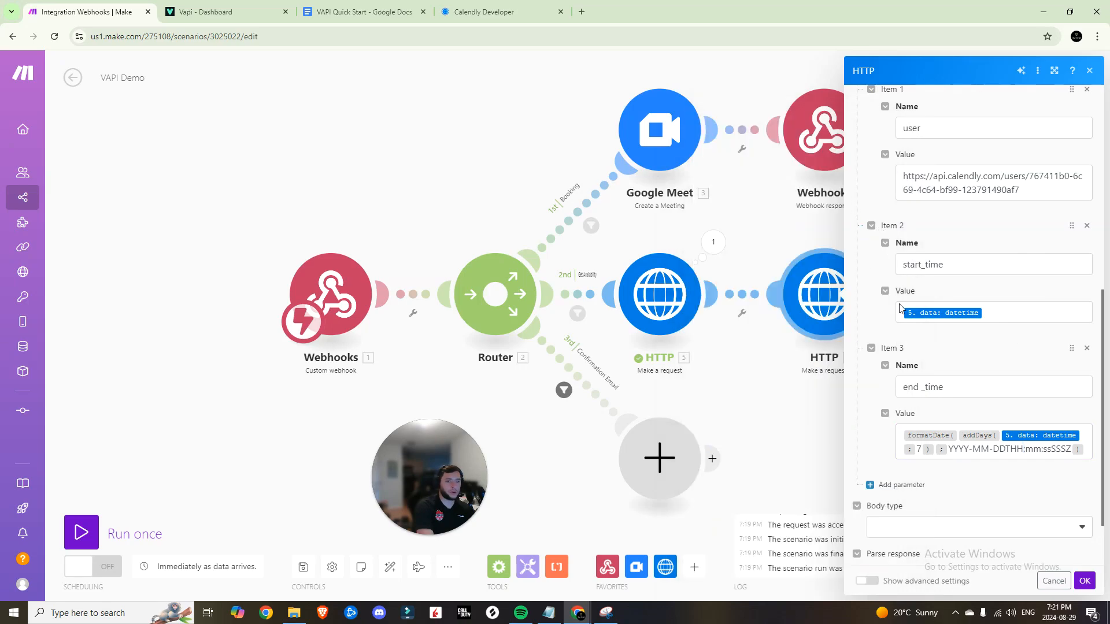
Give the Calendly request a Raw JSON (application/json) body with response parsing on, and save
{"action": "scroll", "coordinate": [1008, 370], "scroll_direction": "down", "scroll_amount": 1}
{"action": "left_click", "coordinate": [944, 447]}
{"action": "left_click", "coordinate": [948, 468]}
{"action": "left_click", "coordinate": [984, 394]}
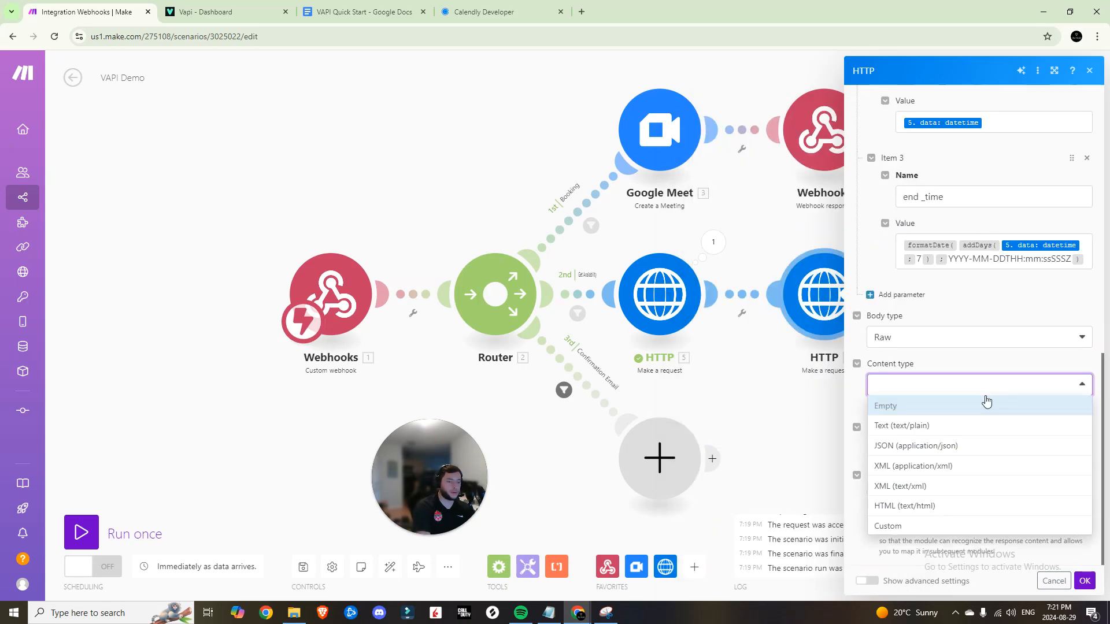
{"action": "left_click", "coordinate": [932, 447]}
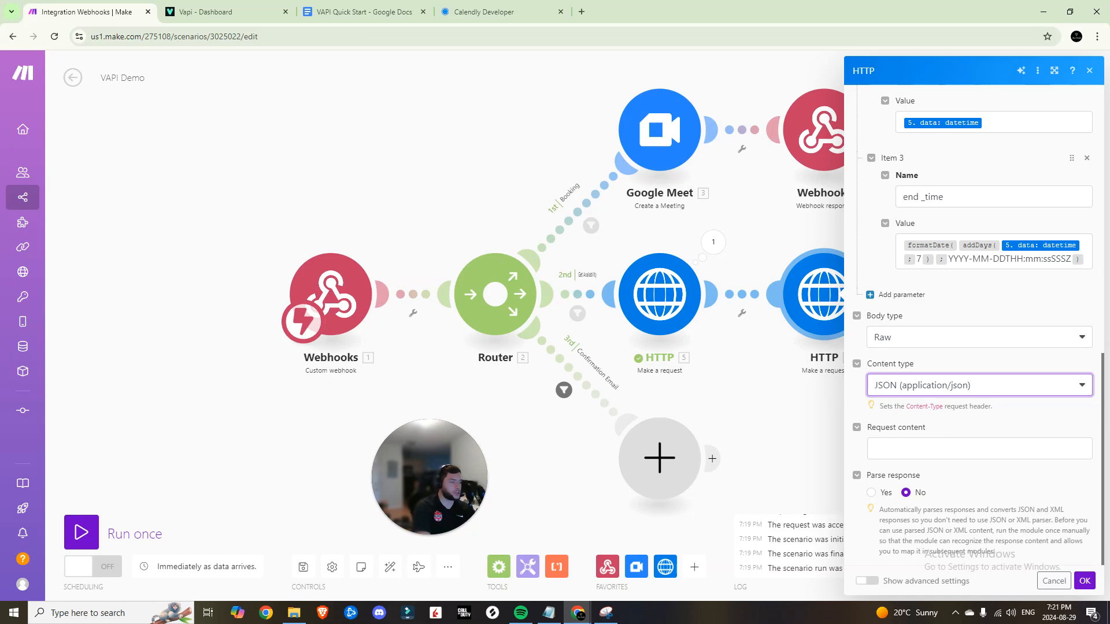
{"action": "left_click", "coordinate": [871, 493]}
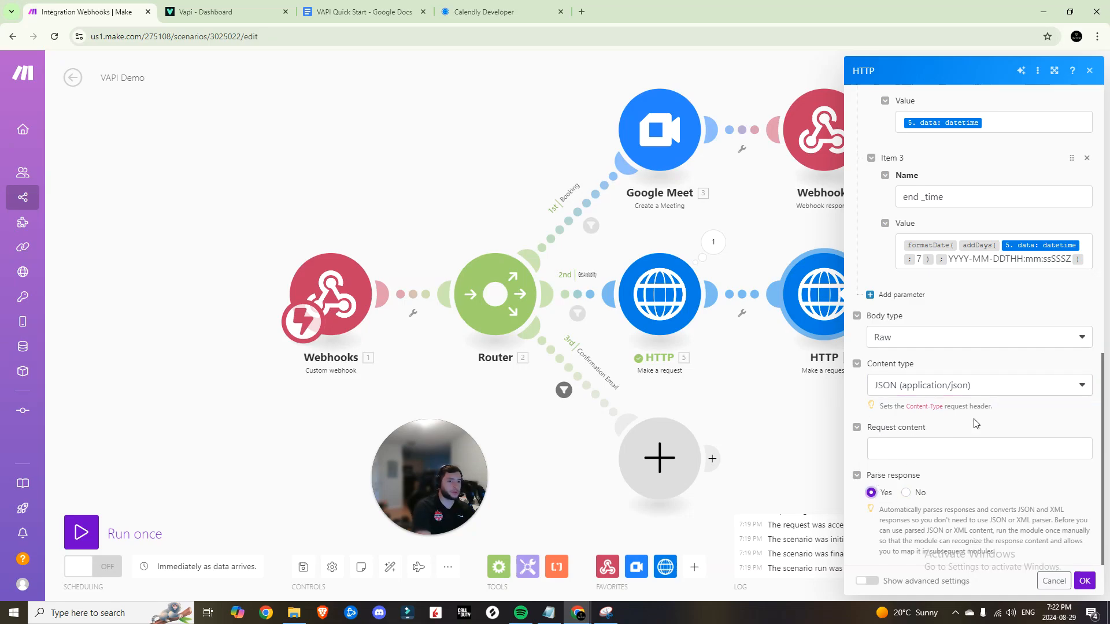
{"action": "scroll", "coordinate": [976, 424], "scroll_direction": "up", "scroll_amount": 10}
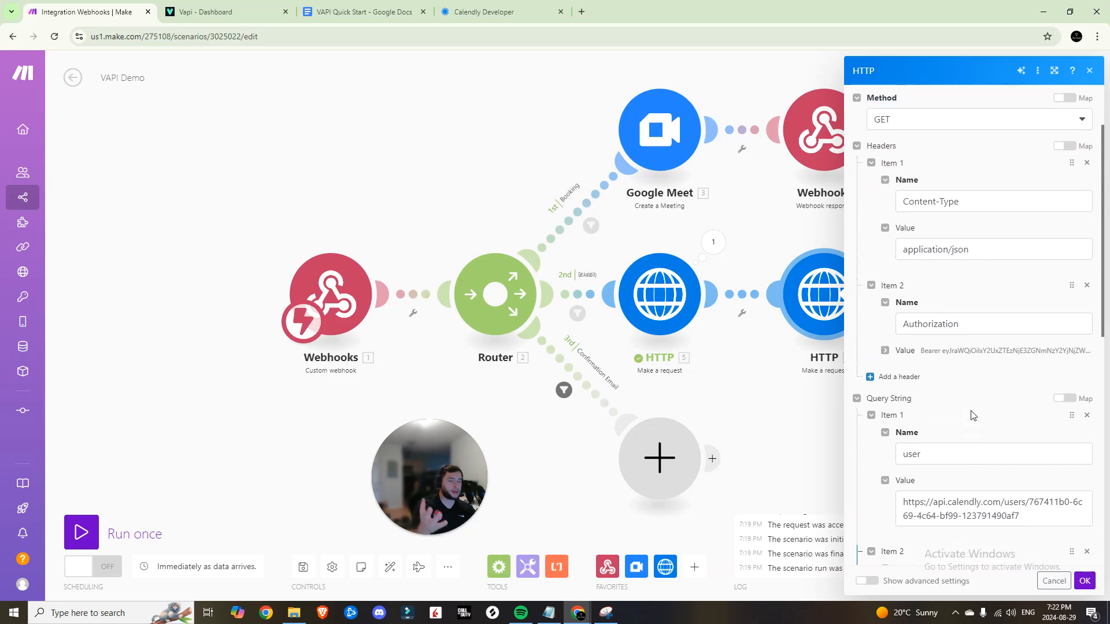
{"action": "scroll", "coordinate": [970, 412], "scroll_direction": "up", "scroll_amount": 3}
{"action": "scroll", "coordinate": [969, 411], "scroll_direction": "down", "scroll_amount": 12}
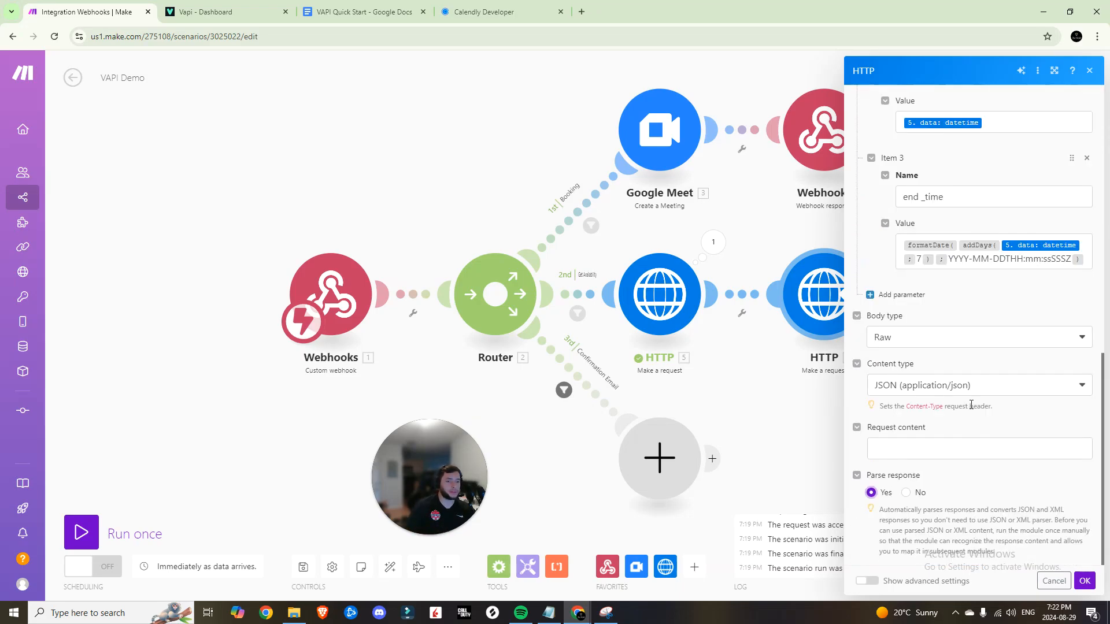
{"action": "left_click", "coordinate": [1084, 583]}
{"action": "left_click", "coordinate": [302, 566]}
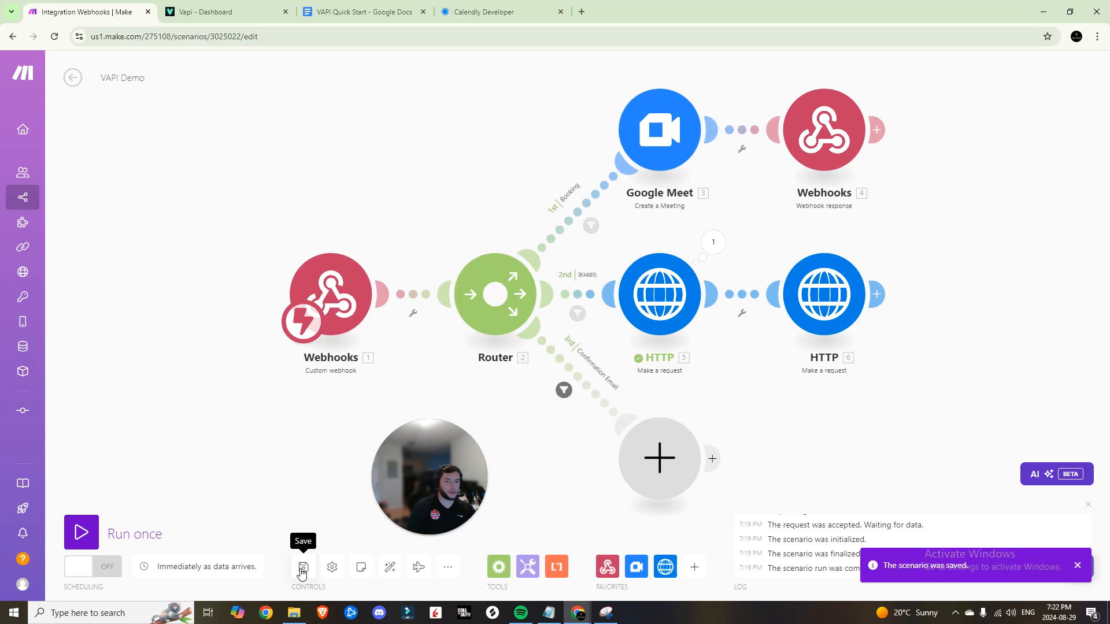
Add a Flow Control Iterator after the Calendly request, then start running that request alone
{"action": "left_click", "coordinate": [877, 294]}
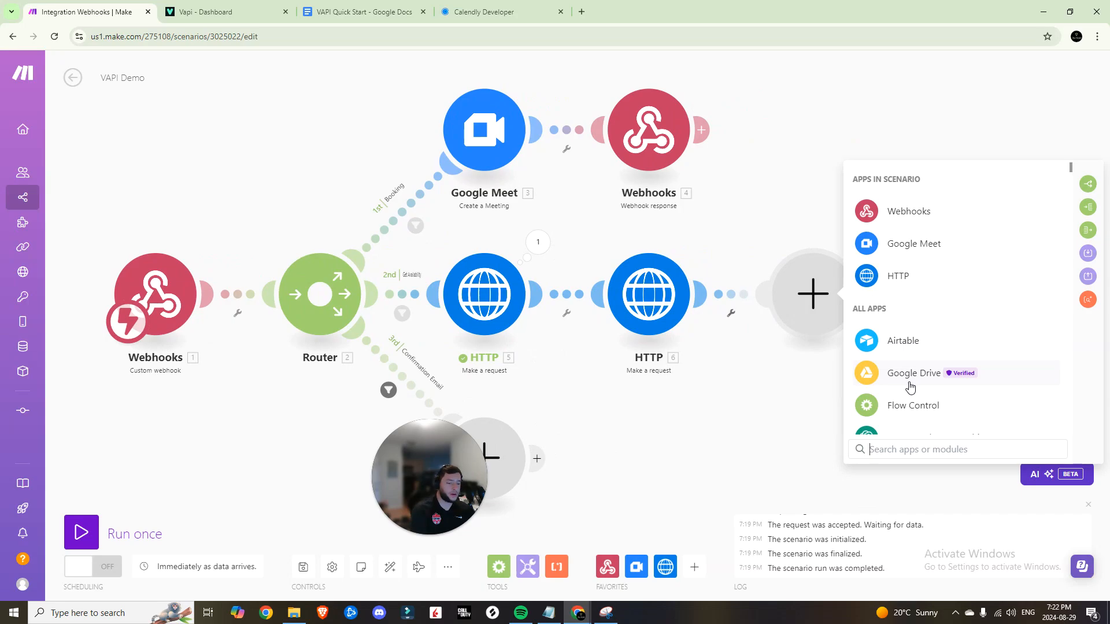
{"action": "left_click", "coordinate": [913, 405]}
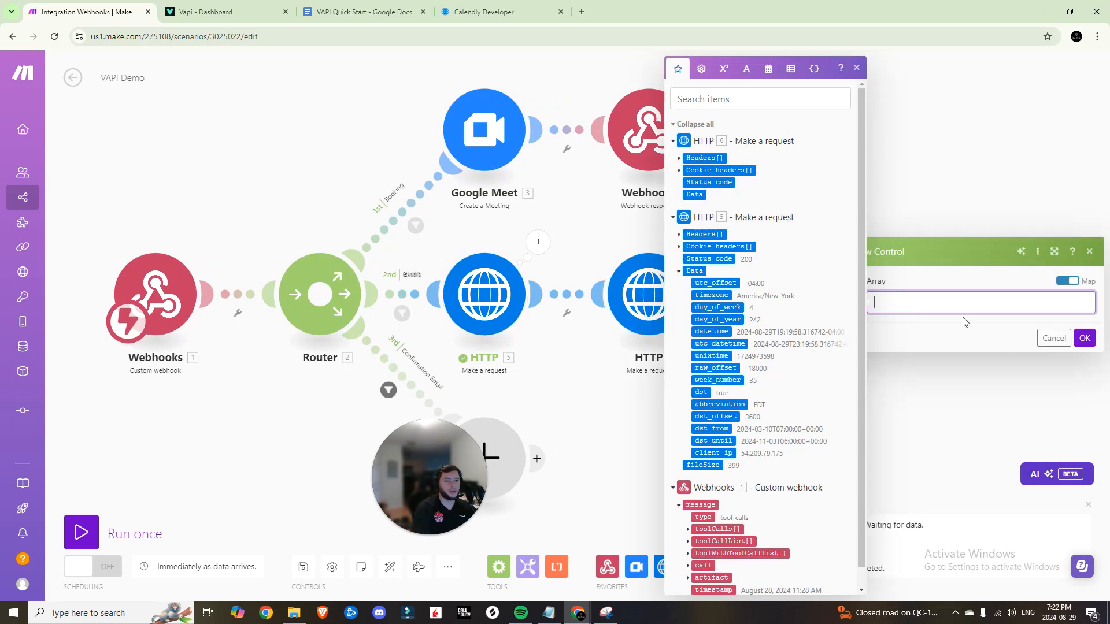
{"action": "left_click", "coordinate": [1084, 344]}
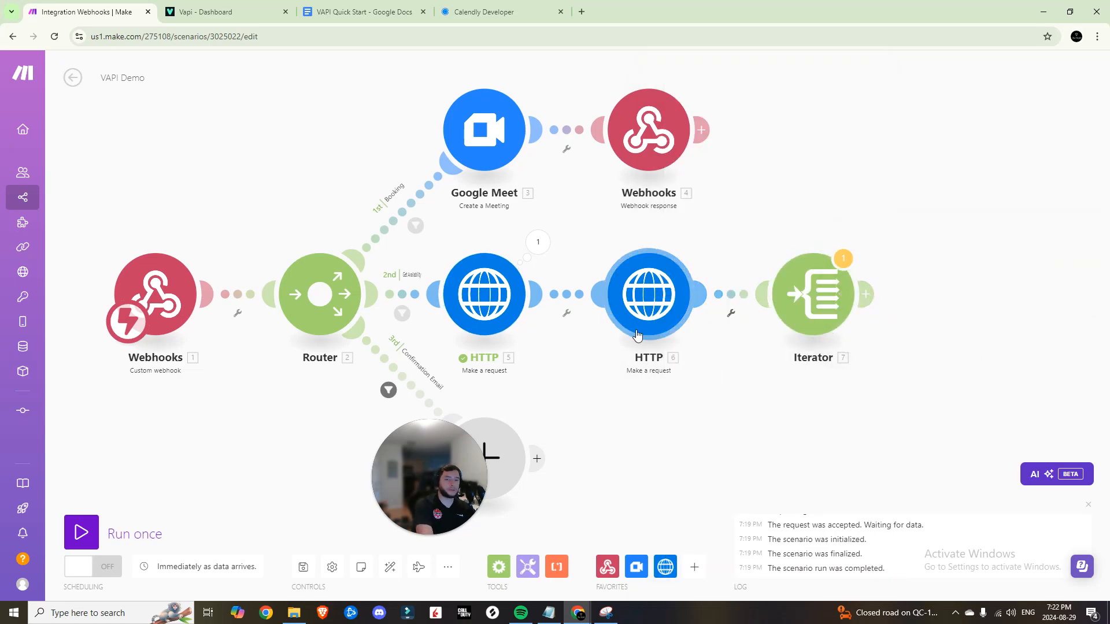
{"action": "right_click", "coordinate": [647, 309]}
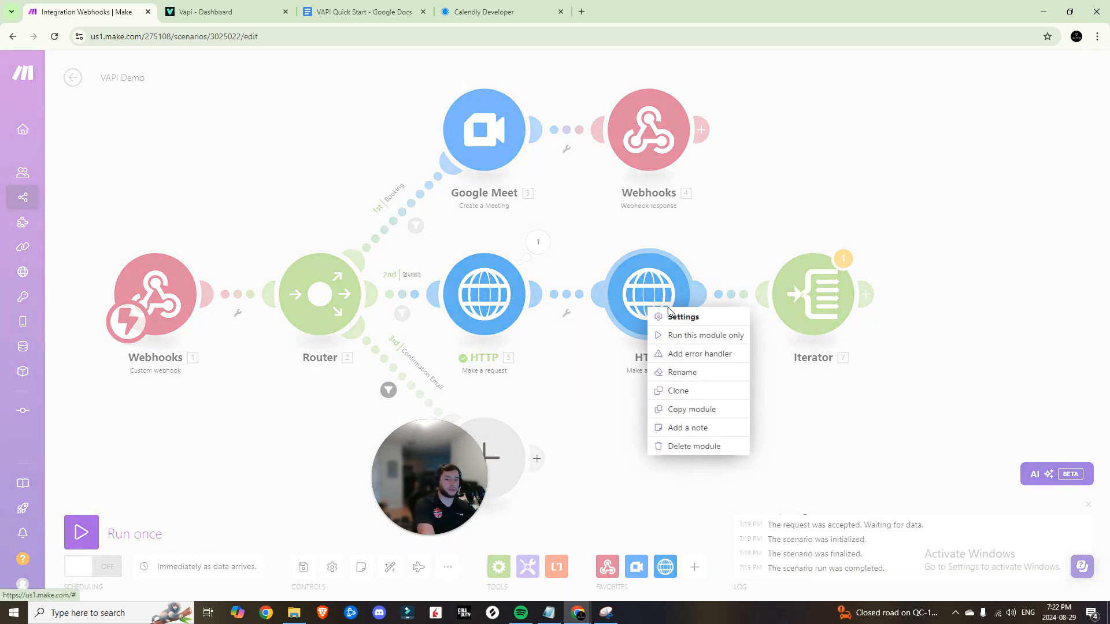
{"action": "left_click", "coordinate": [694, 336]}
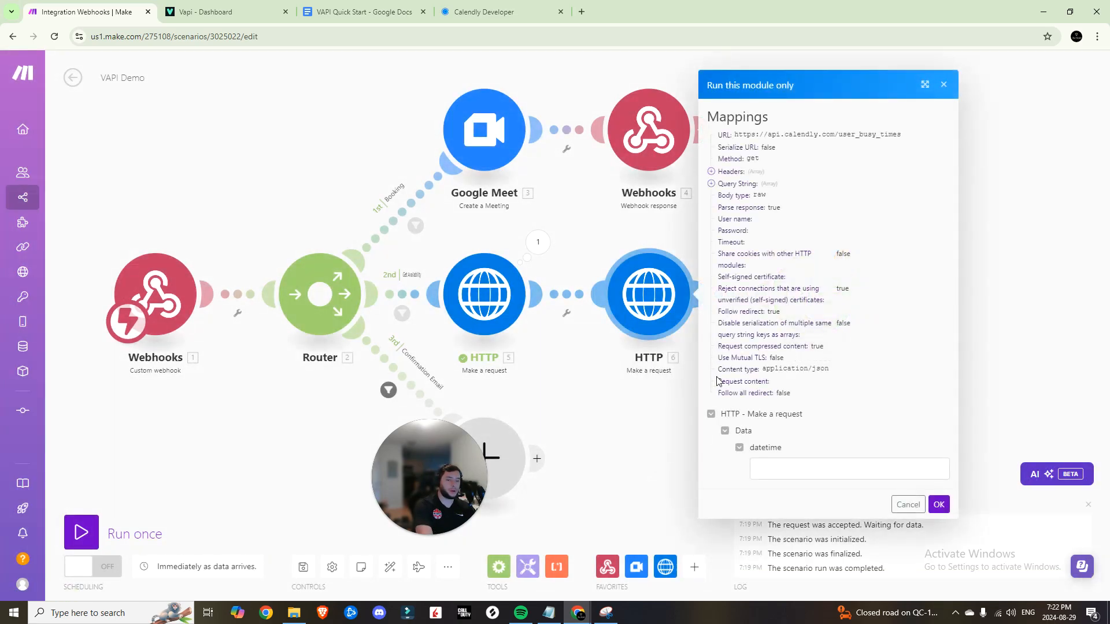
Enter sample datetime 2024-08-29T19:19:58.316742-04:00 from HTTP 5's output, removing the leading space
{"action": "left_click", "coordinate": [781, 469]}
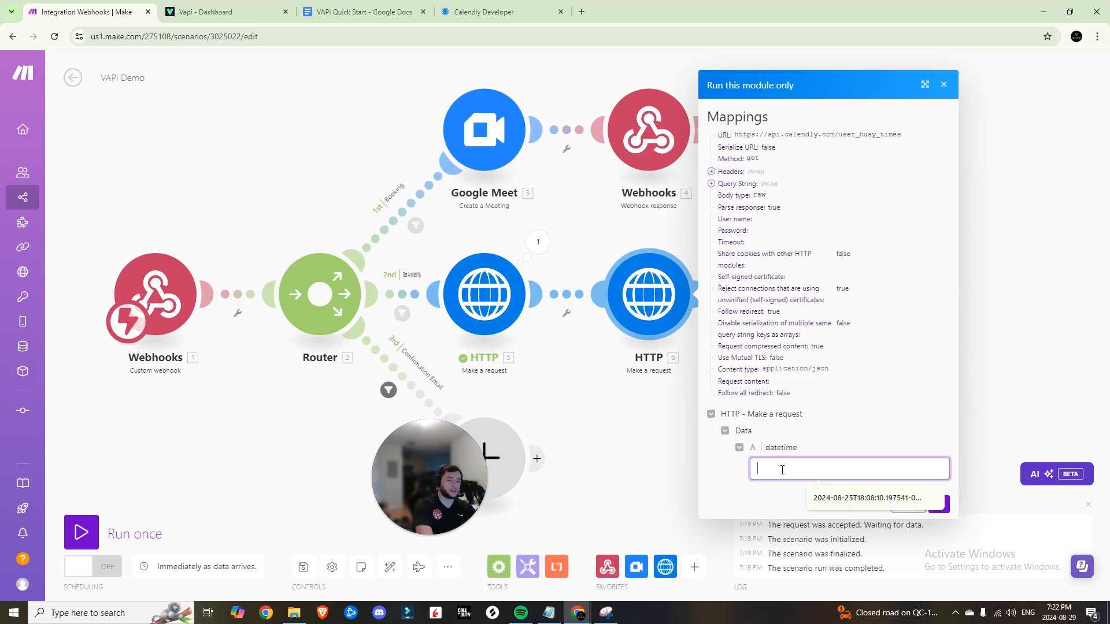
{"action": "left_click", "coordinate": [538, 242]}
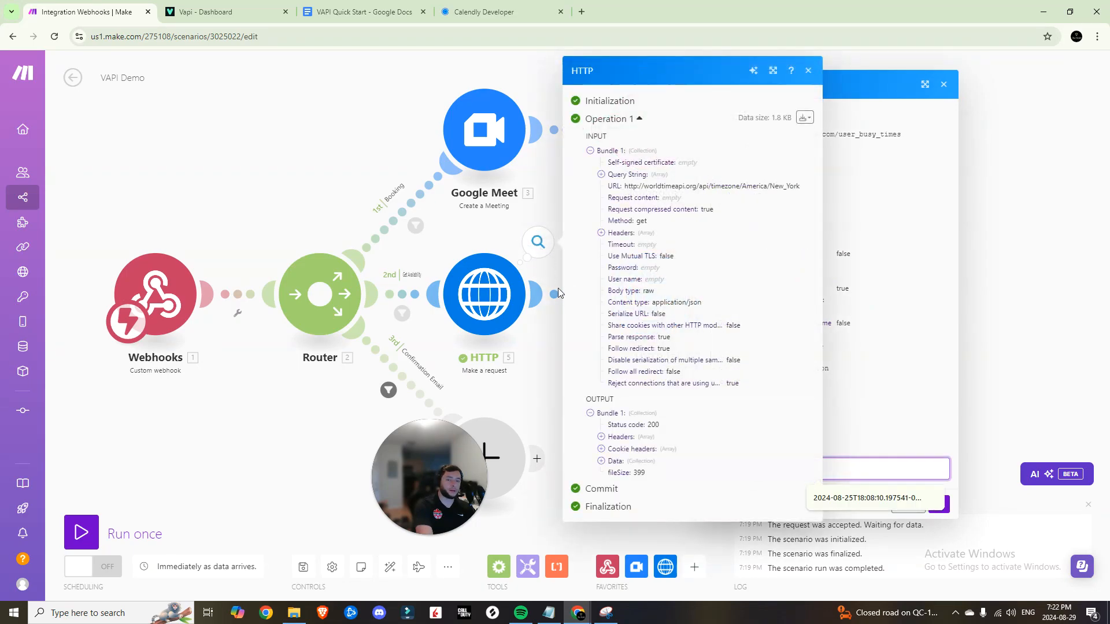
{"action": "left_click", "coordinate": [612, 460]}
{"action": "scroll", "coordinate": [621, 454], "scroll_direction": "down", "scroll_amount": 2}
{"action": "left_click_drag", "start_coordinate": [761, 420], "coordinate": [740, 417]}
{"action": "left_click", "coordinate": [844, 460]}
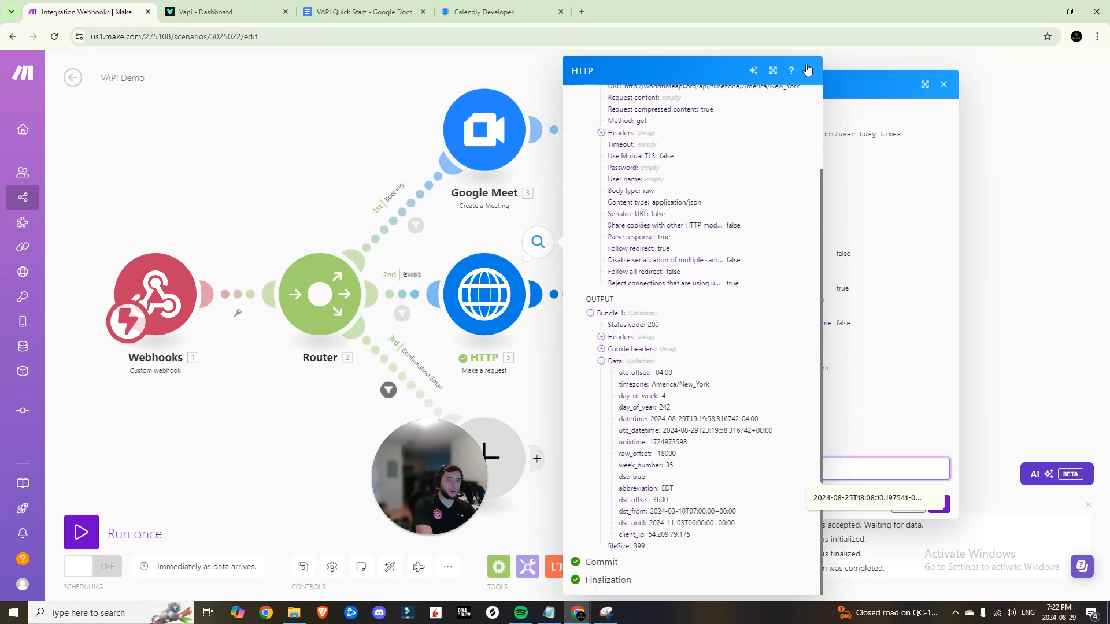
{"action": "left_click", "coordinate": [807, 70]}
{"action": "left_click", "coordinate": [783, 464]}
{"action": "type", "text": "2024-08-29T19:19:58.316742-04:00"}
{"action": "left_click_drag", "start_coordinate": [767, 469], "coordinate": [746, 472]}
{"action": "key", "text": "BackSpace"}
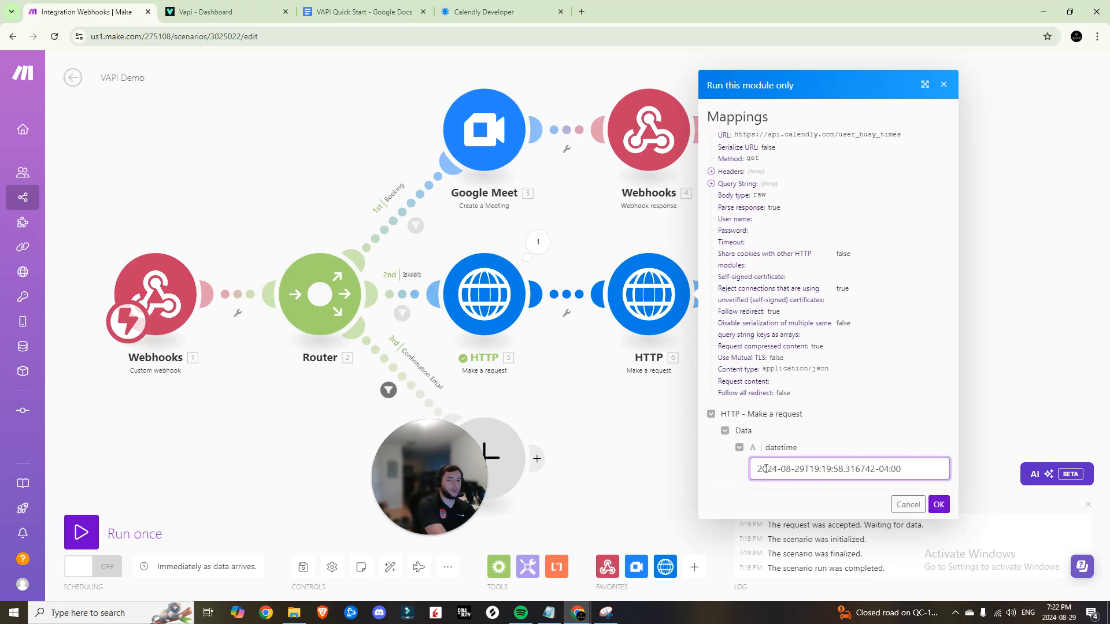
{"action": "left_click", "coordinate": [843, 494]}
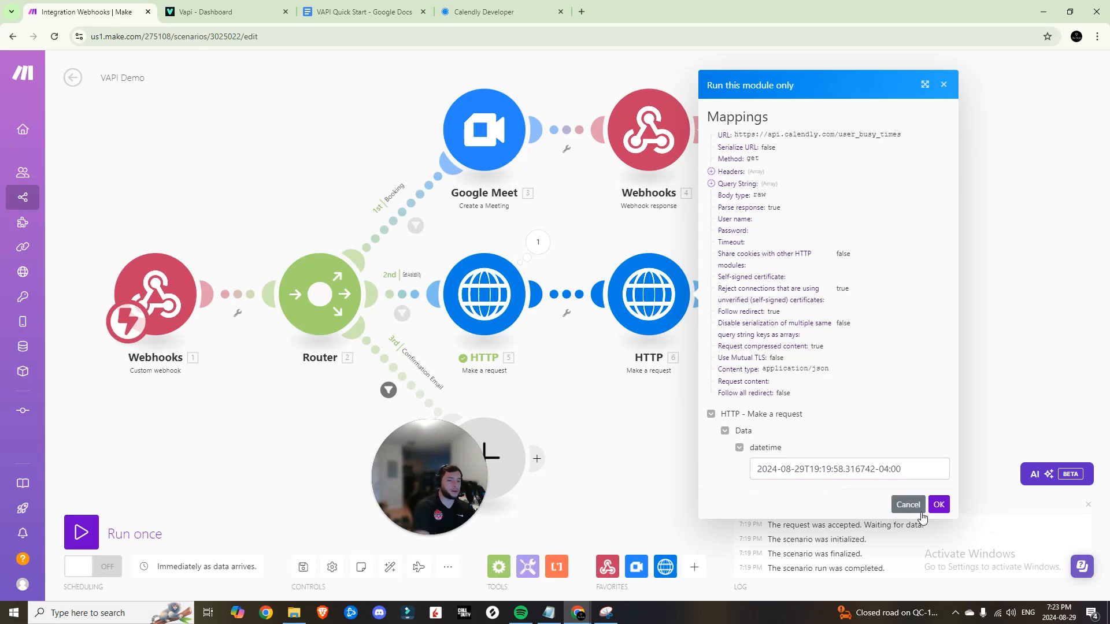
Run the Calendly request with that datetime and make the end_time parameter name spaceless
{"action": "left_click", "coordinate": [940, 505]}
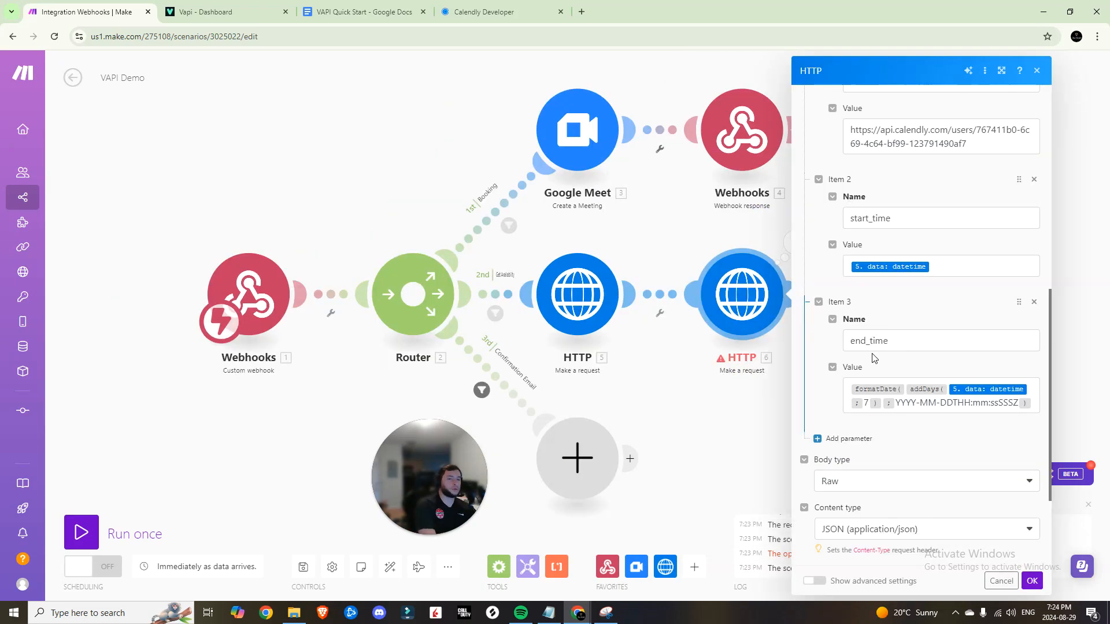
{"action": "left_click", "coordinate": [866, 343]}
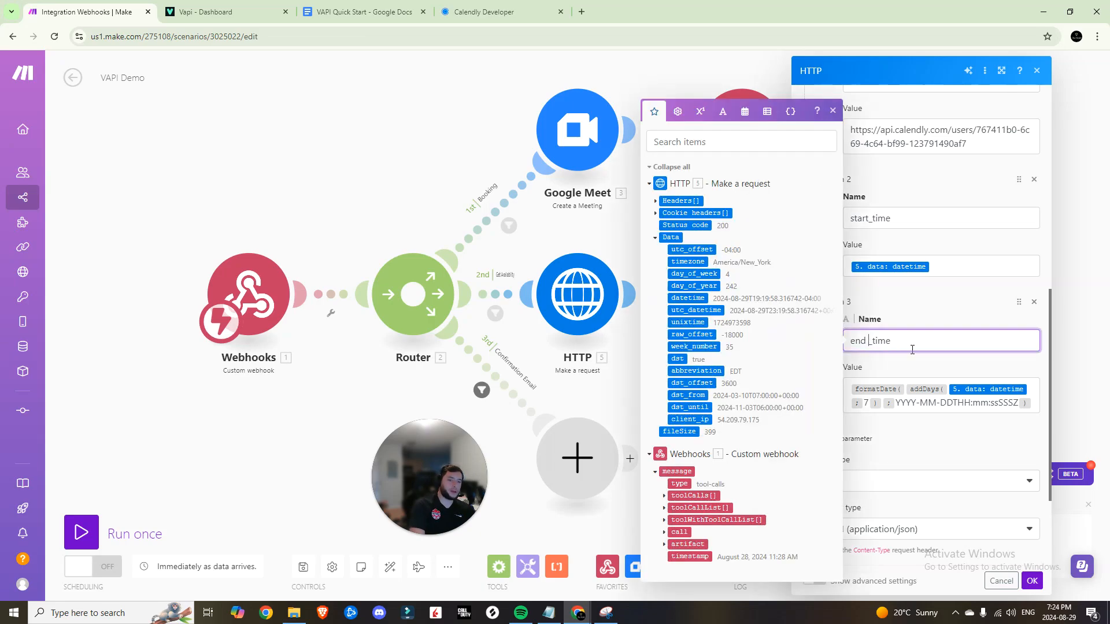
{"action": "left_click", "coordinate": [884, 320]}
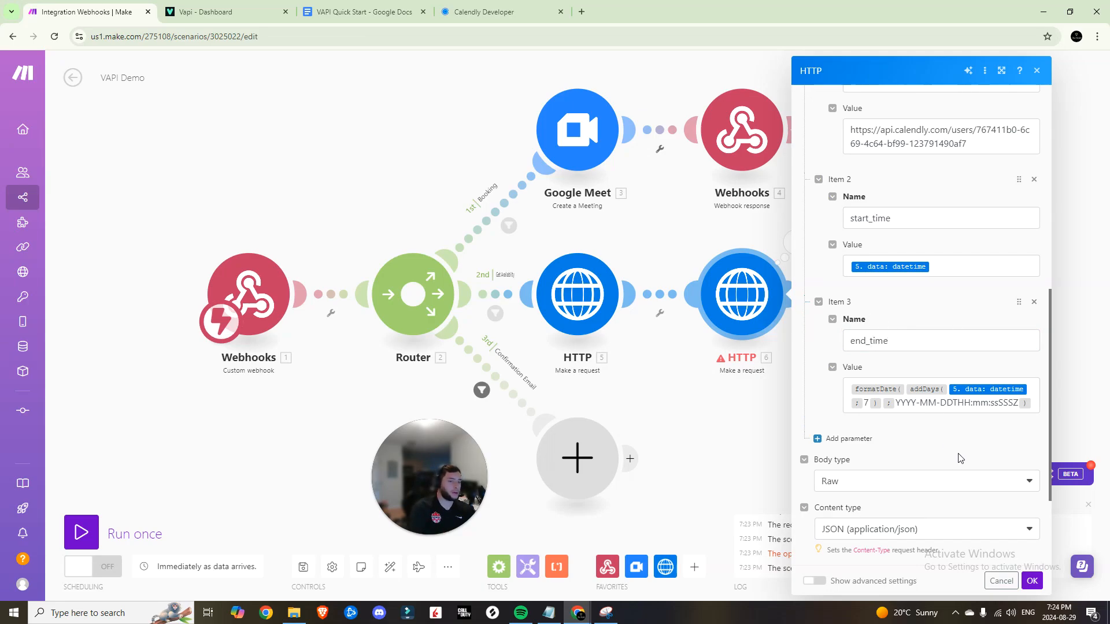
{"action": "scroll", "coordinate": [959, 456], "scroll_direction": "down", "scroll_amount": 3}
{"action": "left_click", "coordinate": [1033, 582]}
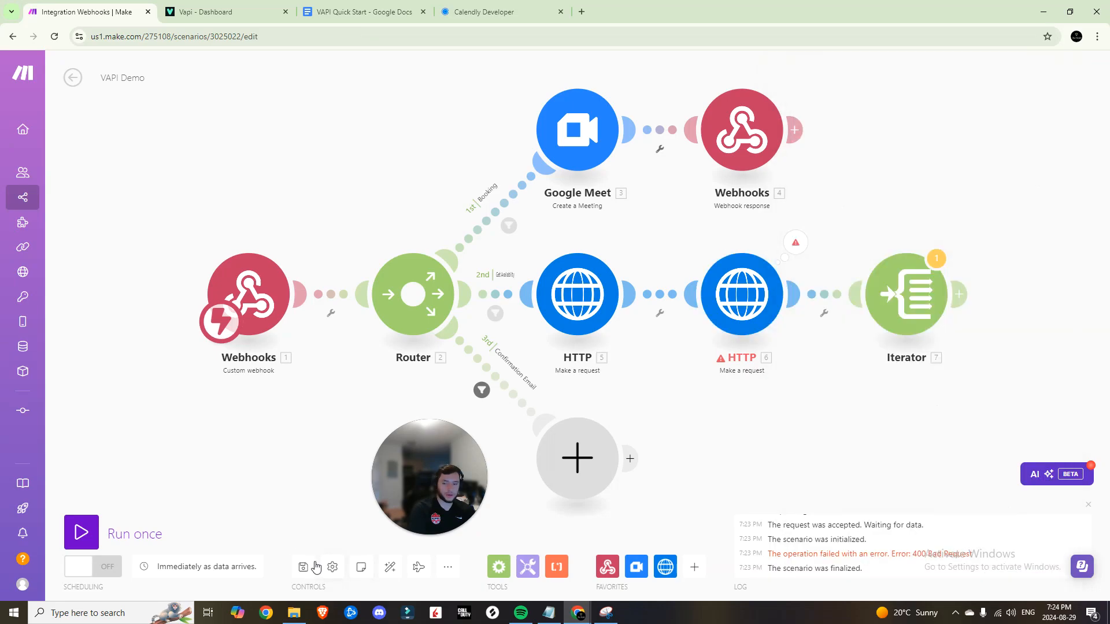
Save, run the Calendly request alone, and inspect its 400 Bad Request error details
{"action": "left_click", "coordinate": [303, 566]}
{"action": "right_click", "coordinate": [744, 305]}
{"action": "left_click", "coordinate": [775, 339]}
{"action": "left_click", "coordinate": [867, 468]}
{"action": "left_click", "coordinate": [1019, 513]}
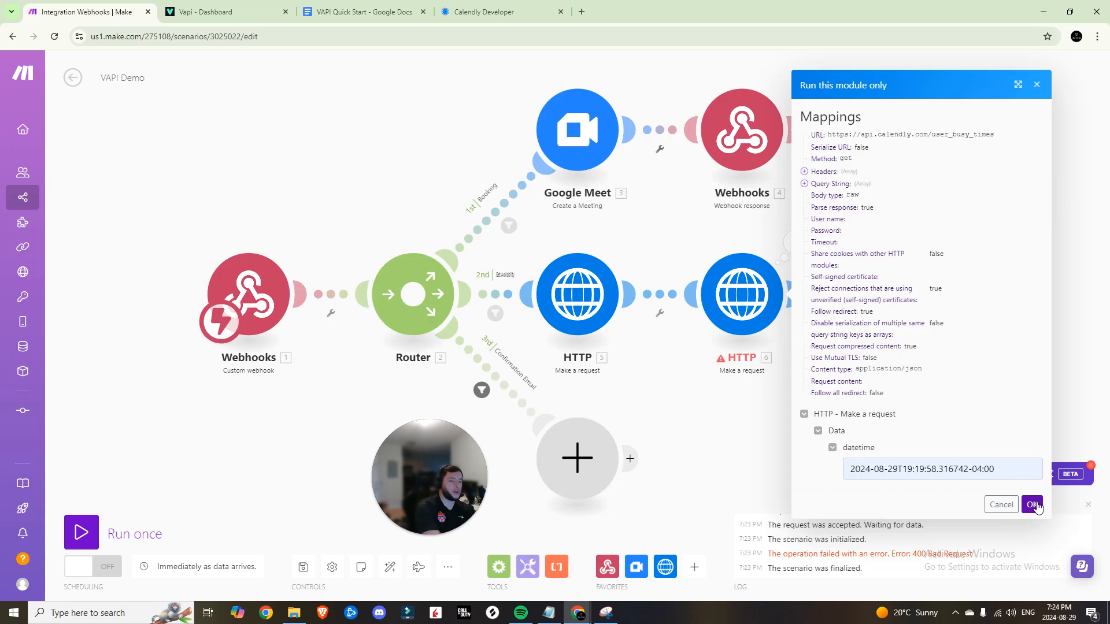
{"action": "left_click", "coordinate": [1032, 505]}
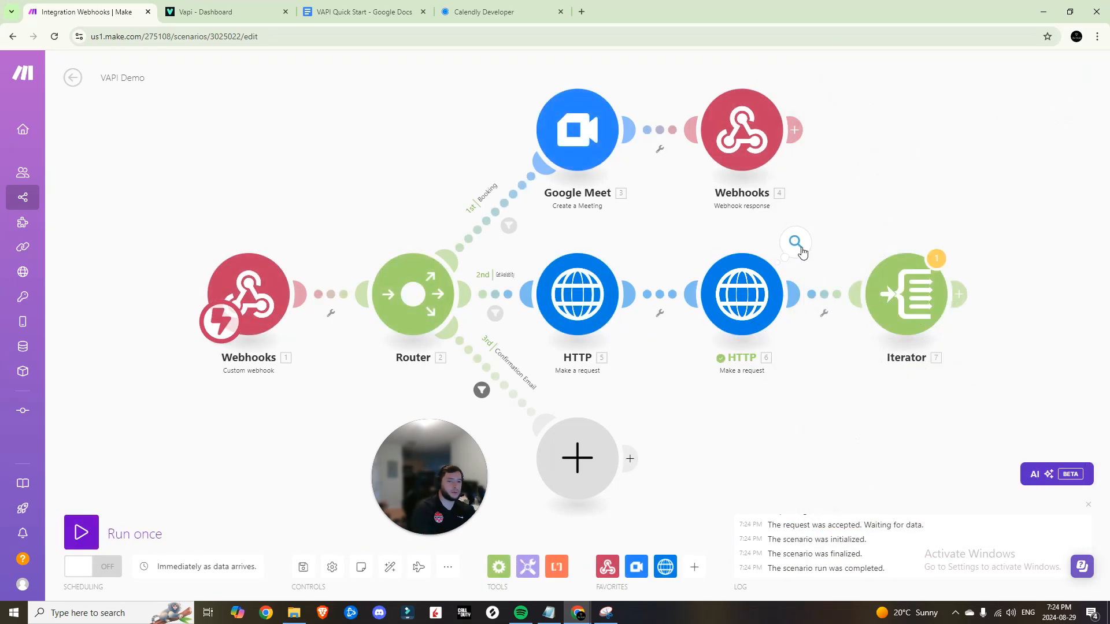
{"action": "left_click", "coordinate": [800, 249]}
{"action": "left_click", "coordinate": [858, 462]}
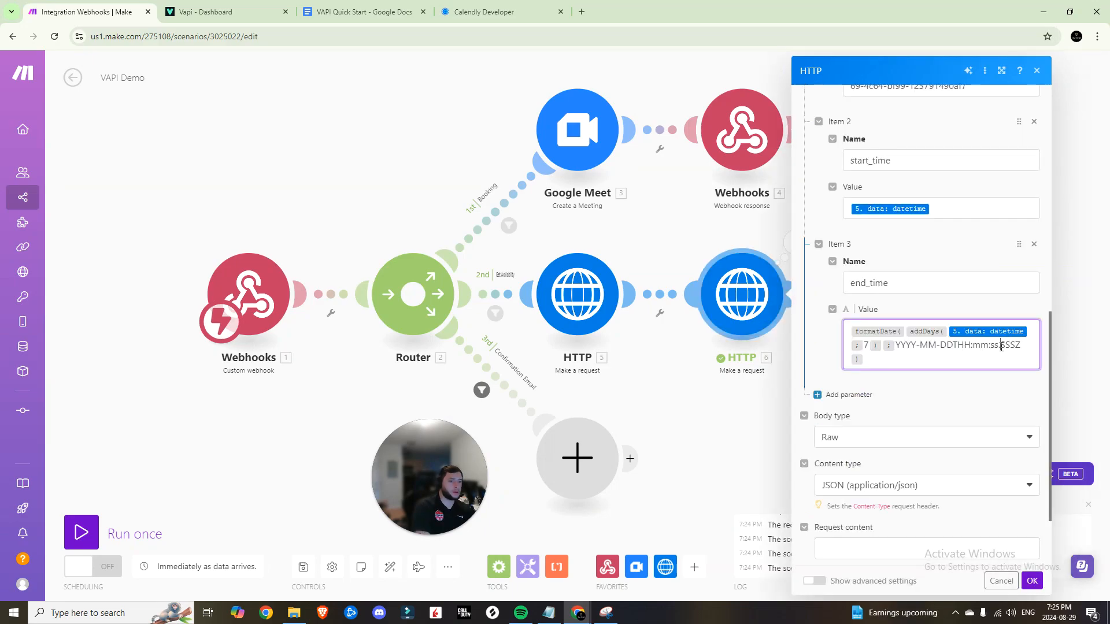
Revise the end_time formatDate pattern and save despite the transformer warning
{"action": "left_click", "coordinate": [999, 346]}
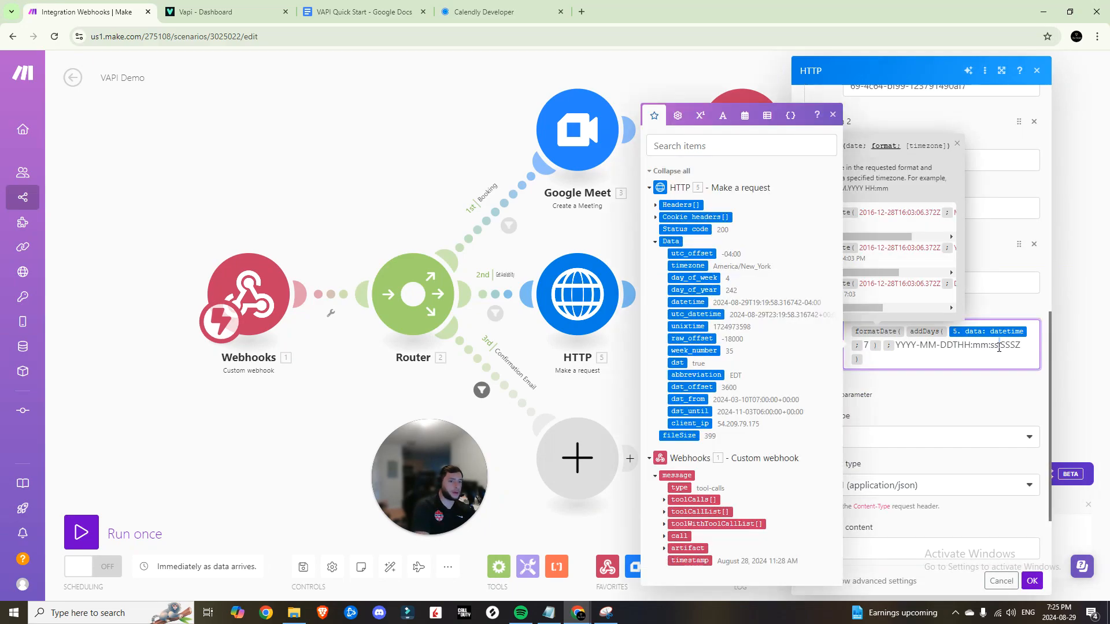
{"action": "left_click", "coordinate": [834, 116]}
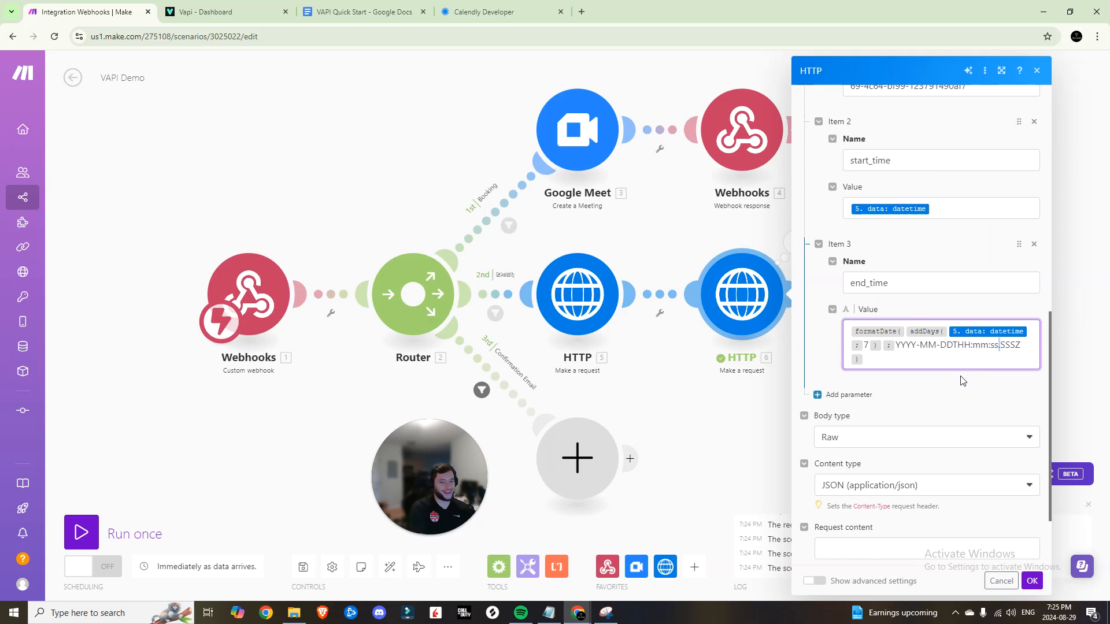
{"action": "left_click", "coordinate": [966, 387]}
{"action": "scroll", "coordinate": [967, 387], "scroll_direction": "down", "scroll_amount": 2}
{"action": "left_click", "coordinate": [1031, 581]}
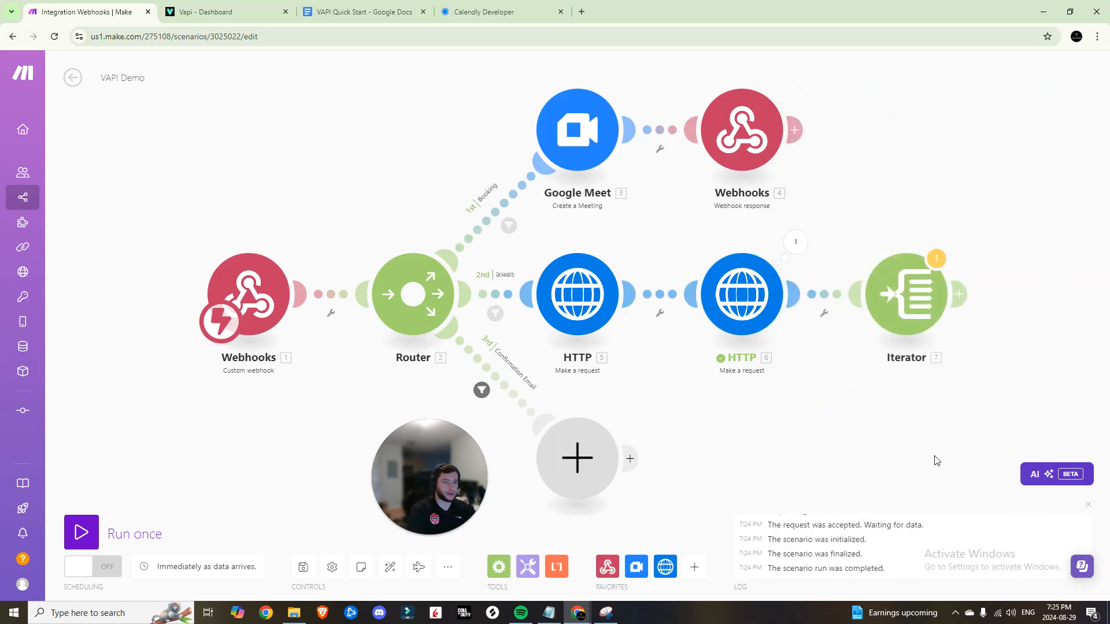
{"action": "left_click", "coordinate": [304, 567]}
{"action": "left_click", "coordinate": [489, 576]}
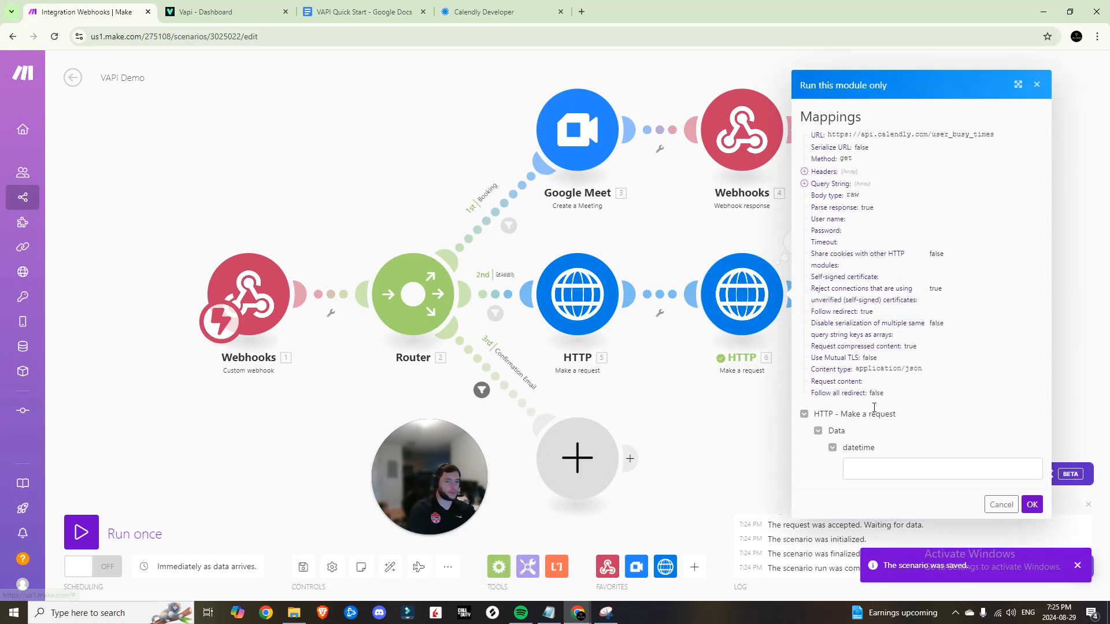
Rerun the Calendly request alone, now returning status 200, and open the Iterator's Array
{"action": "left_click", "coordinate": [882, 463]}
{"action": "left_click", "coordinate": [922, 499]}
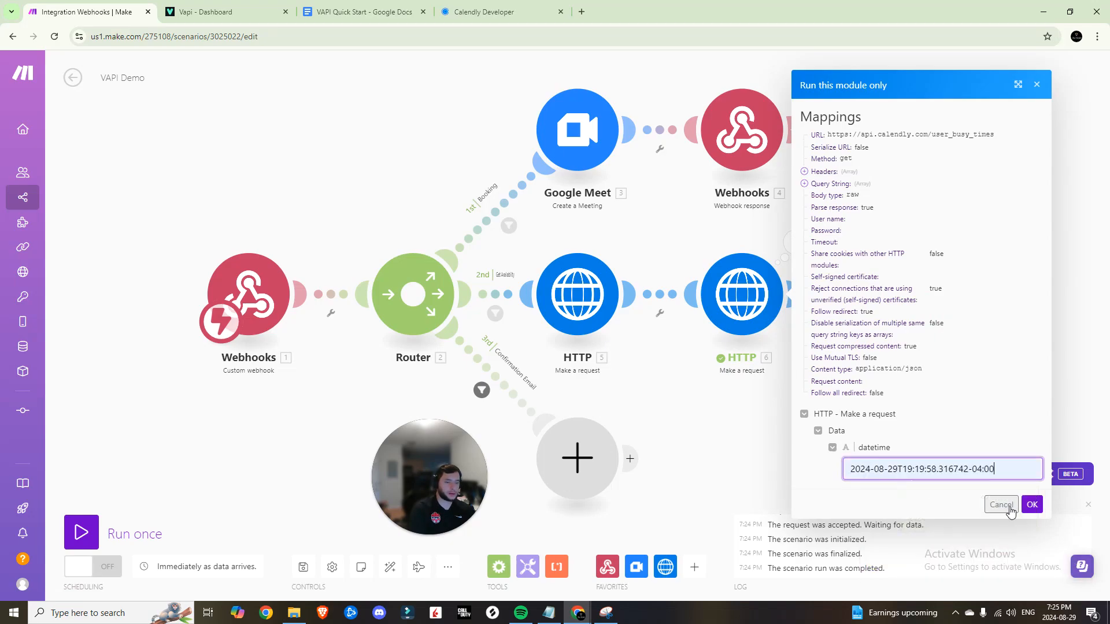
{"action": "left_click", "coordinate": [1029, 504]}
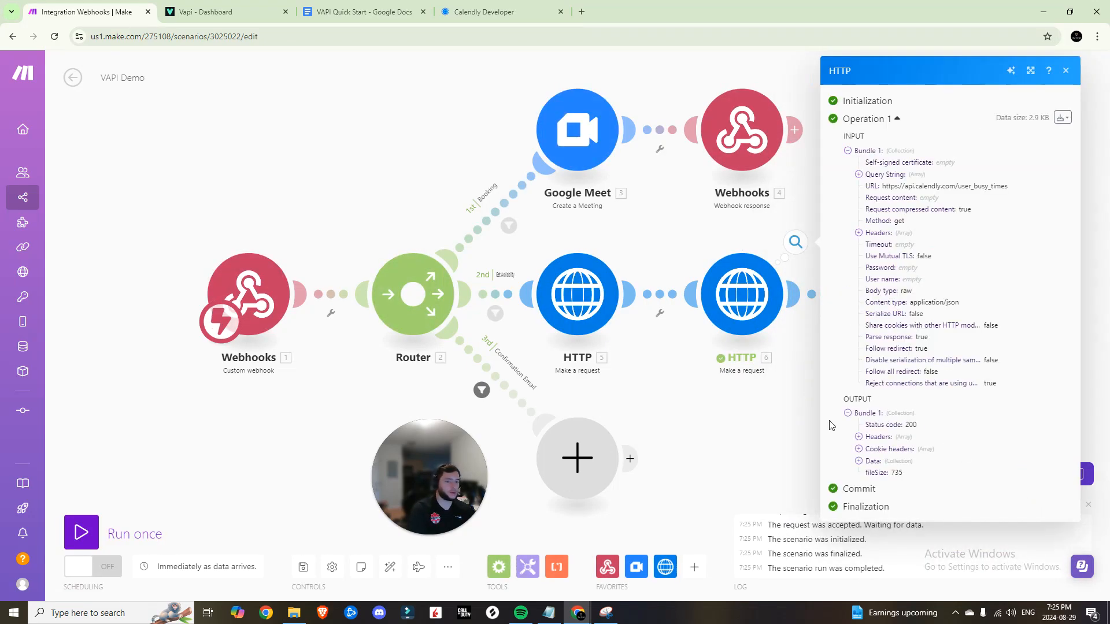
{"action": "left_click", "coordinate": [898, 297]}
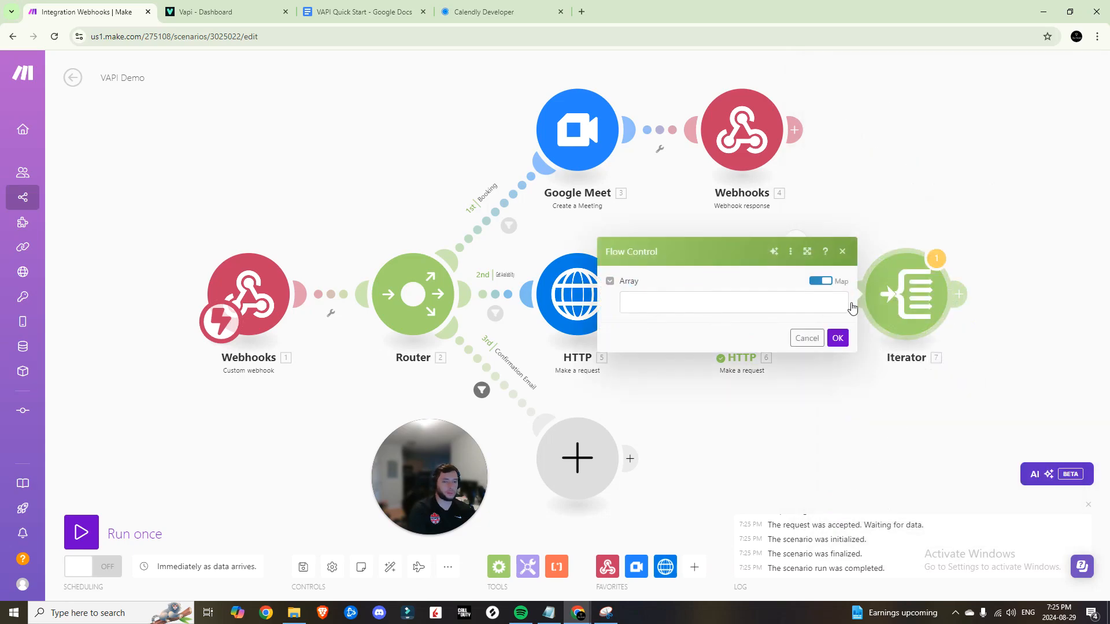
{"action": "left_click", "coordinate": [772, 307]}
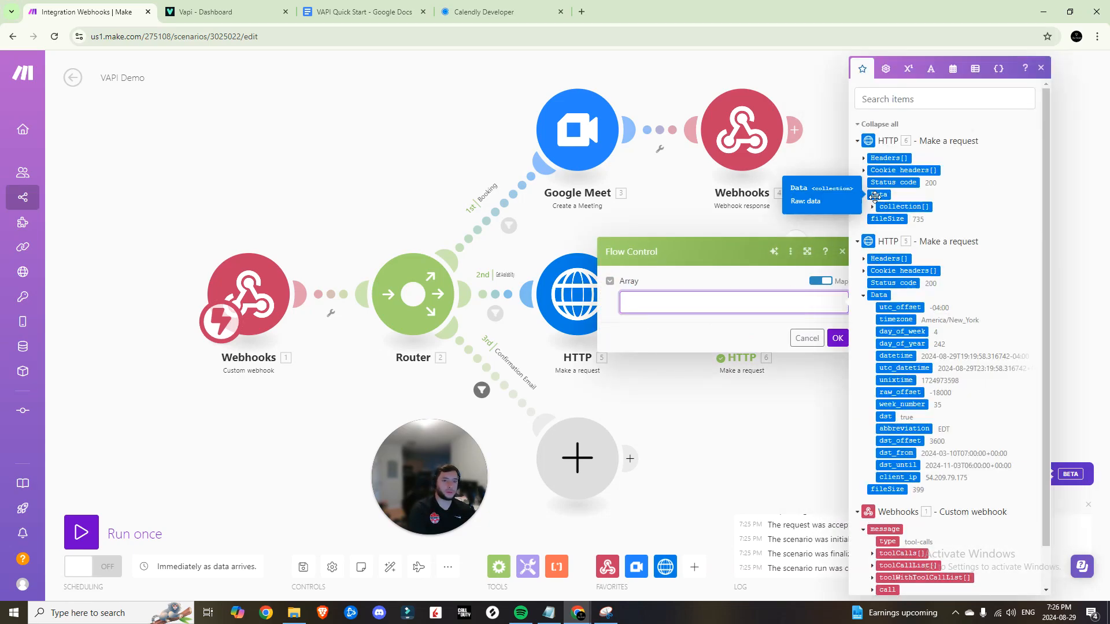
Map HTTP 6's data collection[] into the Iterator's Array
{"action": "left_click", "coordinate": [896, 207]}
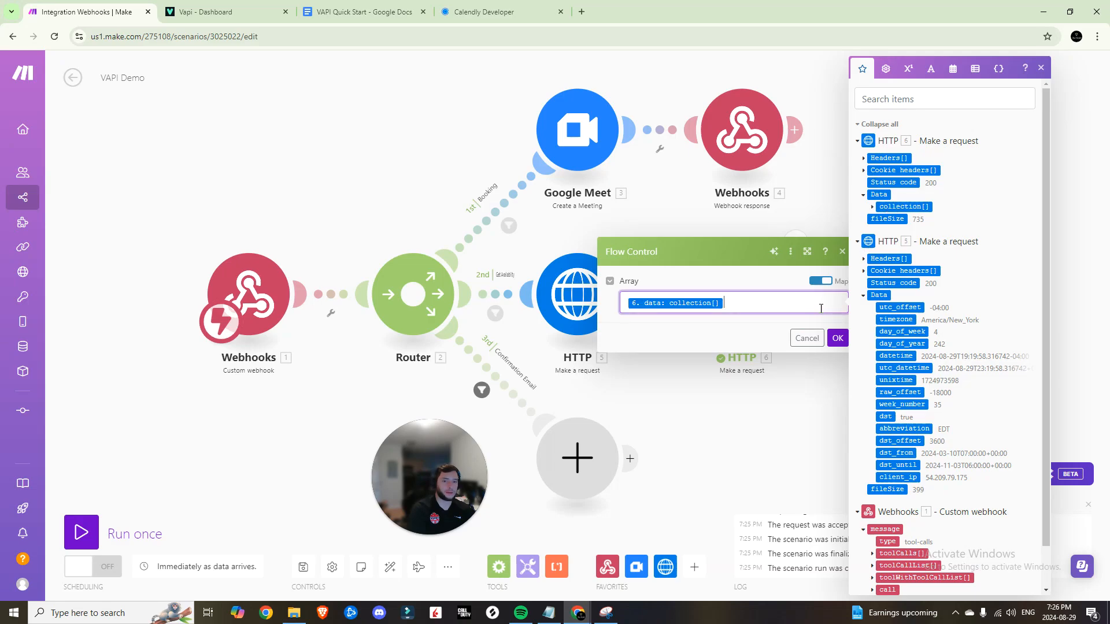
{"action": "left_click", "coordinate": [835, 341]}
{"action": "left_click_drag", "start_coordinate": [844, 328], "coordinate": [578, 318]}
{"action": "left_click", "coordinate": [514, 311]}
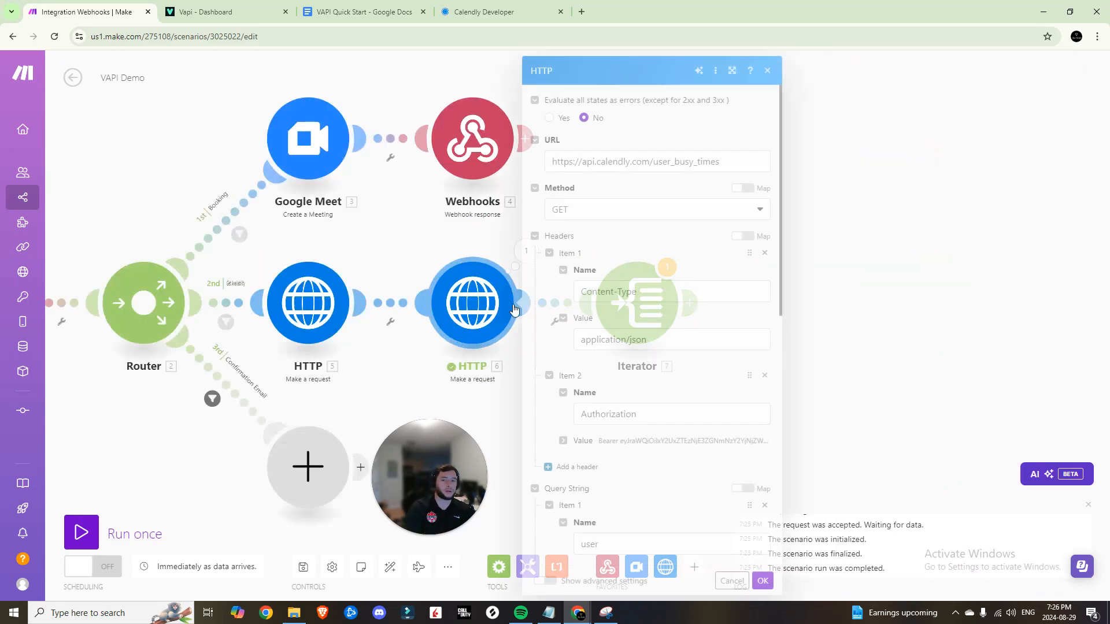
{"action": "left_click", "coordinate": [767, 70]}
Review the five busy-time entries in HTTP 6's output and search modules for 'tool'
{"action": "left_click", "coordinate": [517, 253]}
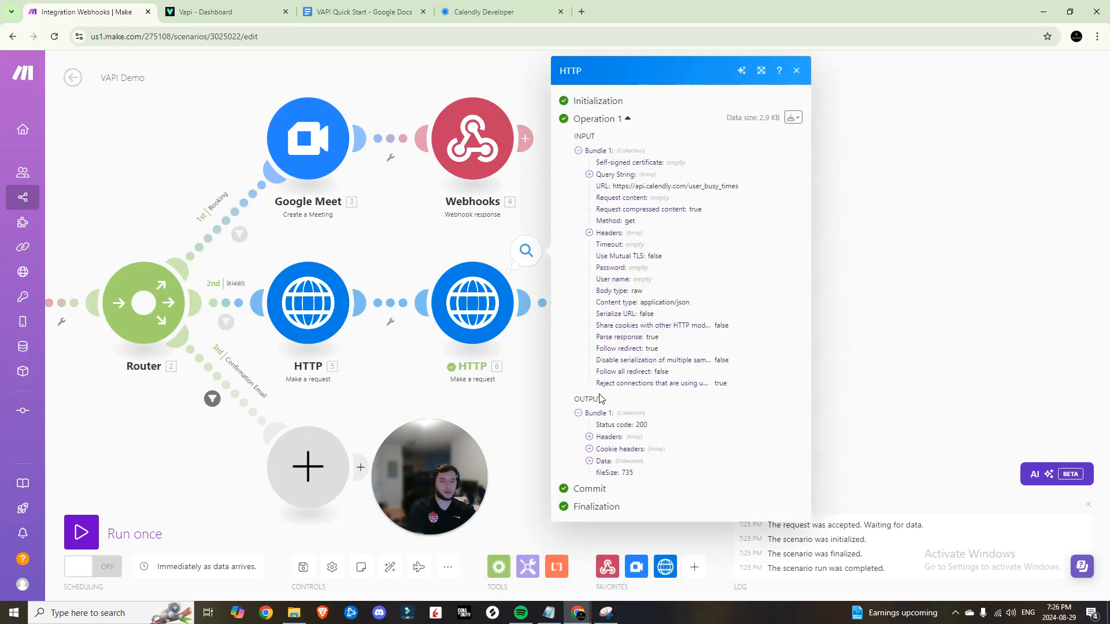
{"action": "left_click", "coordinate": [589, 460]}
{"action": "left_click", "coordinate": [600, 473]}
{"action": "left_click", "coordinate": [617, 487]}
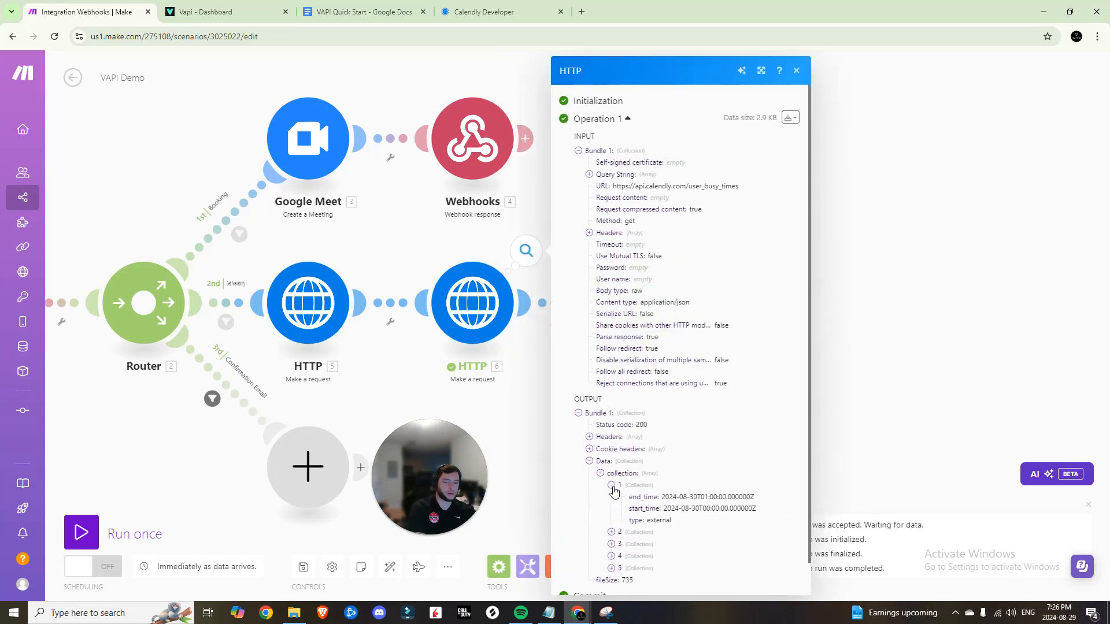
{"action": "scroll", "coordinate": [615, 490], "scroll_direction": "down", "scroll_amount": 1}
{"action": "left_click", "coordinate": [611, 497]}
{"action": "scroll", "coordinate": [611, 498], "scroll_direction": "down", "scroll_amount": 1}
{"action": "left_click", "coordinate": [611, 509]}
{"action": "scroll", "coordinate": [610, 550], "scroll_direction": "down", "scroll_amount": 1}
{"action": "left_click", "coordinate": [611, 563]}
{"action": "scroll", "coordinate": [612, 549], "scroll_direction": "down", "scroll_amount": 3}
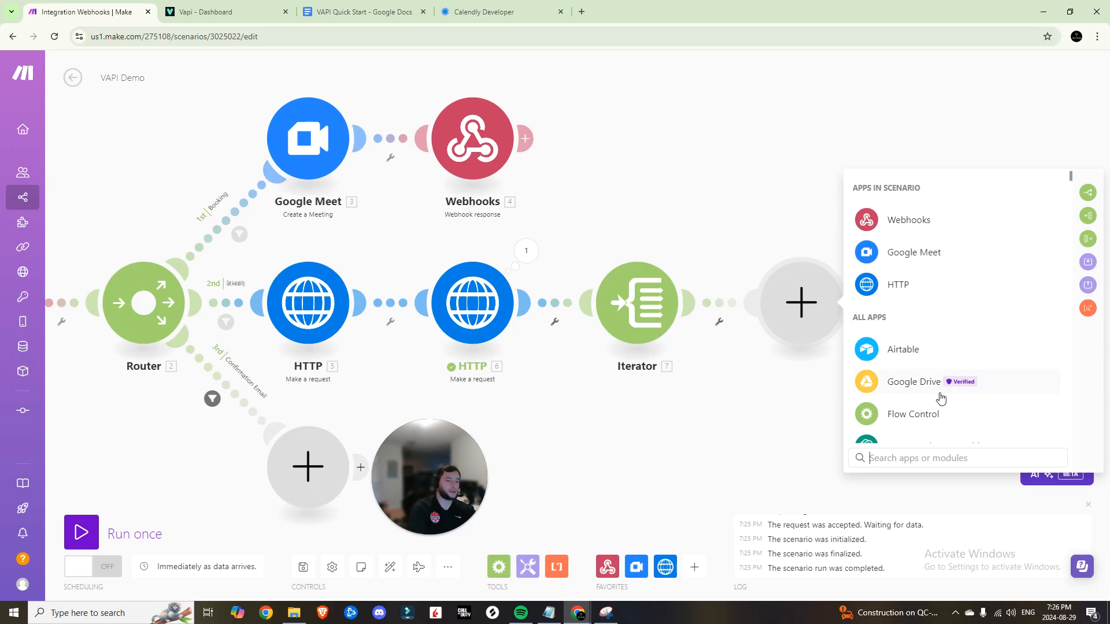
{"action": "type", "text": "tool"}
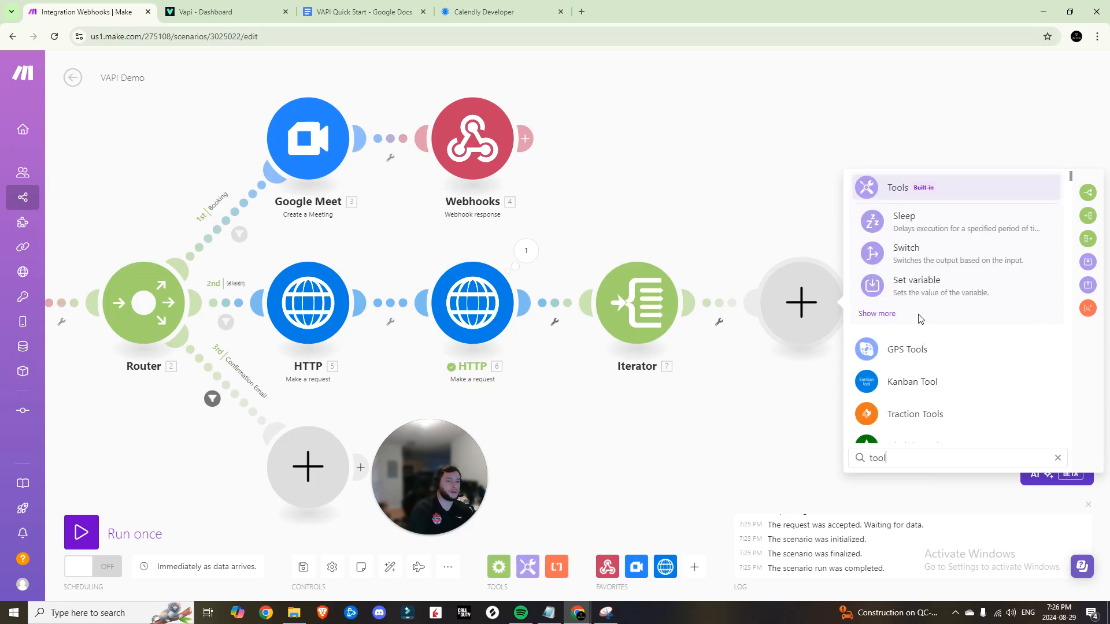
Add a Tools text aggregator using Iterator [7] as its source module
{"action": "key", "text": "BackSpace"}
{"action": "key", "text": "BackSpace"}
{"action": "key", "text": "BackSpace"}
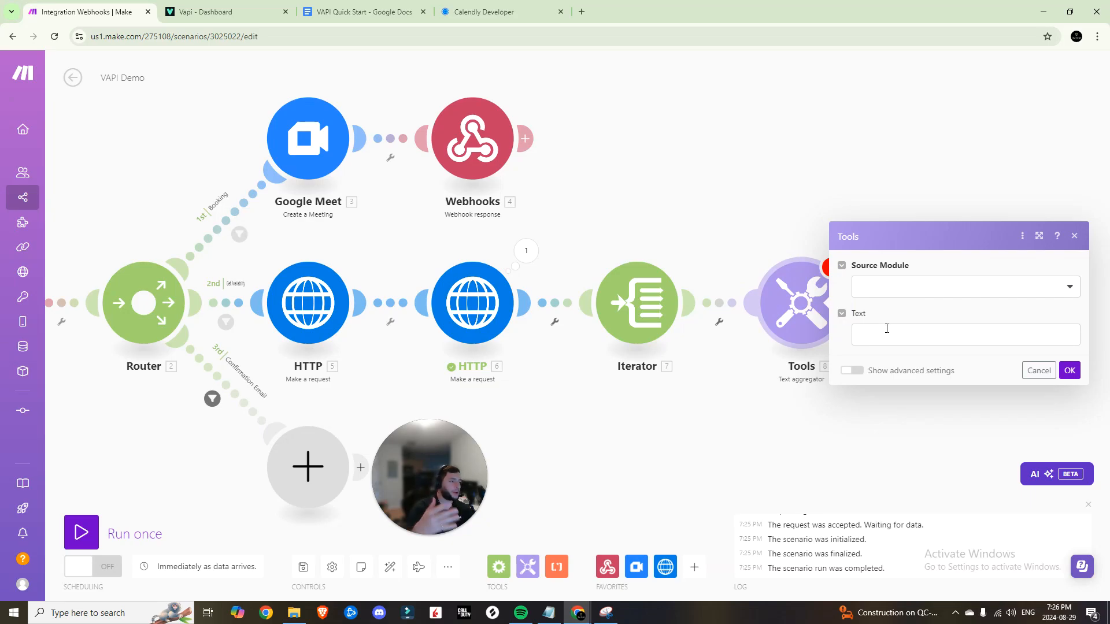
{"action": "left_click", "coordinate": [898, 284]}
{"action": "left_click", "coordinate": [890, 300]}
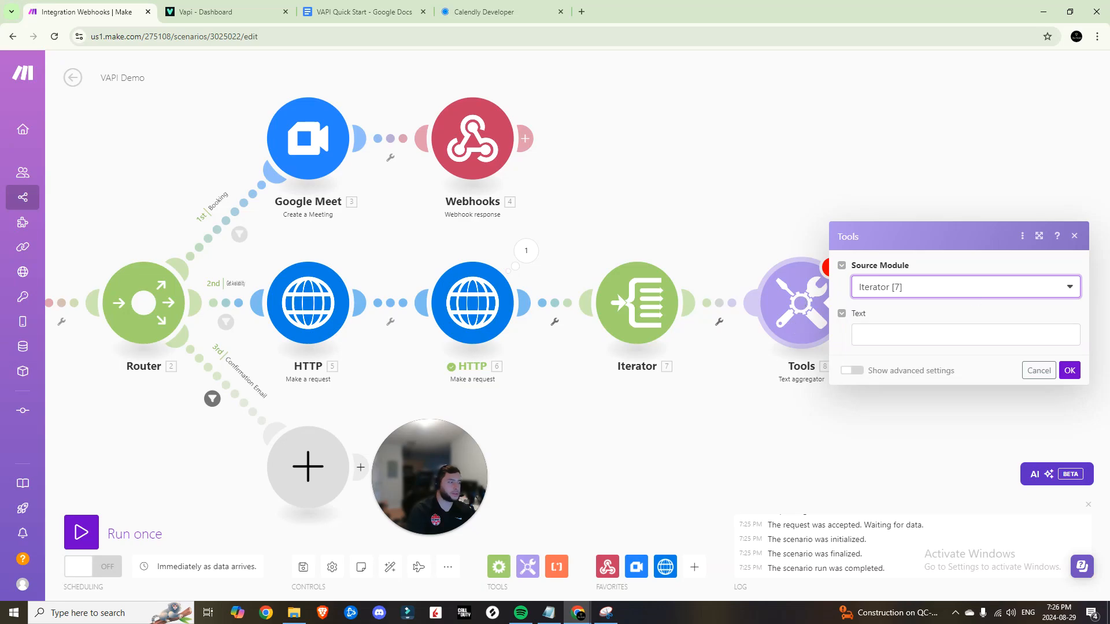
{"action": "left_click", "coordinate": [891, 335]}
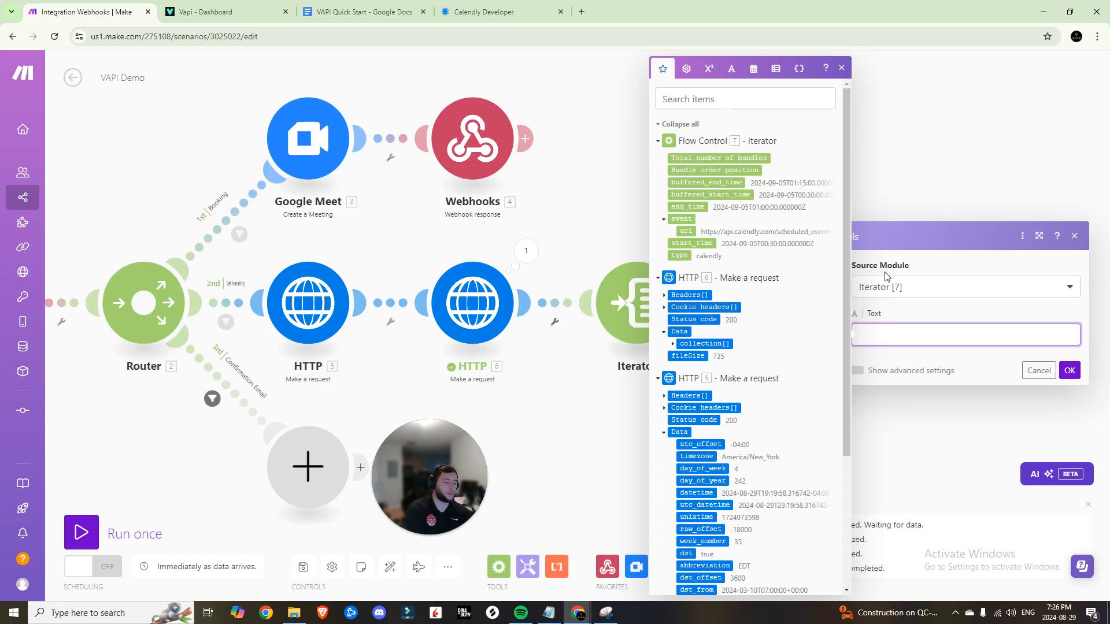
Write 'Start:' followed by formatDate(start_time; 'dddd, MMMM D, h:mm A') in the text
{"action": "type", "text": "Start:"}
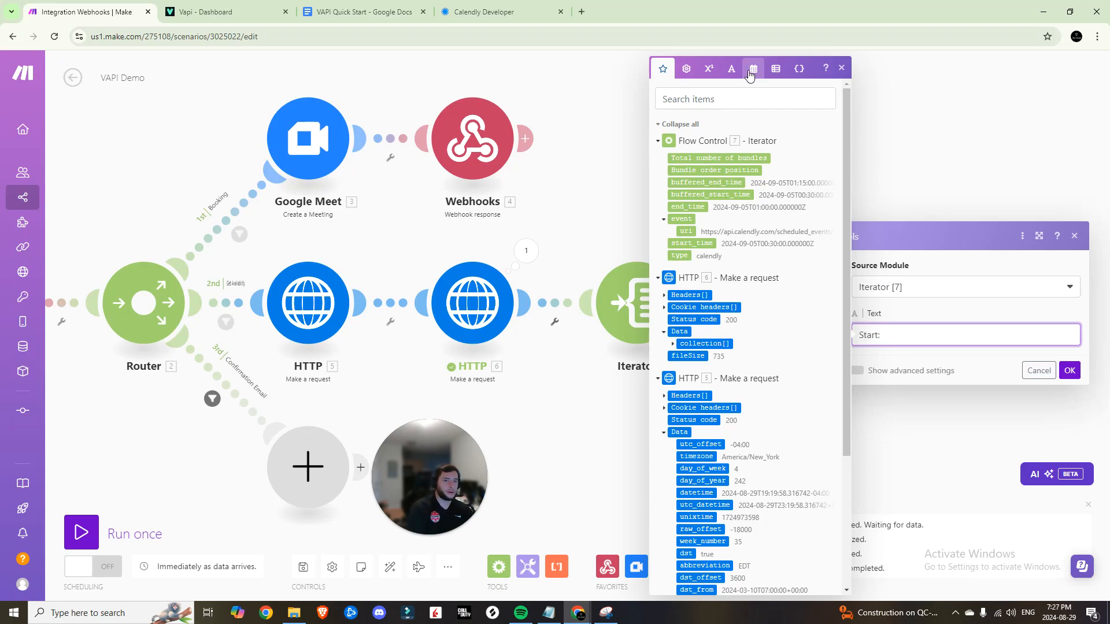
{"action": "left_click", "coordinate": [753, 69]}
{"action": "left_click", "coordinate": [715, 487]}
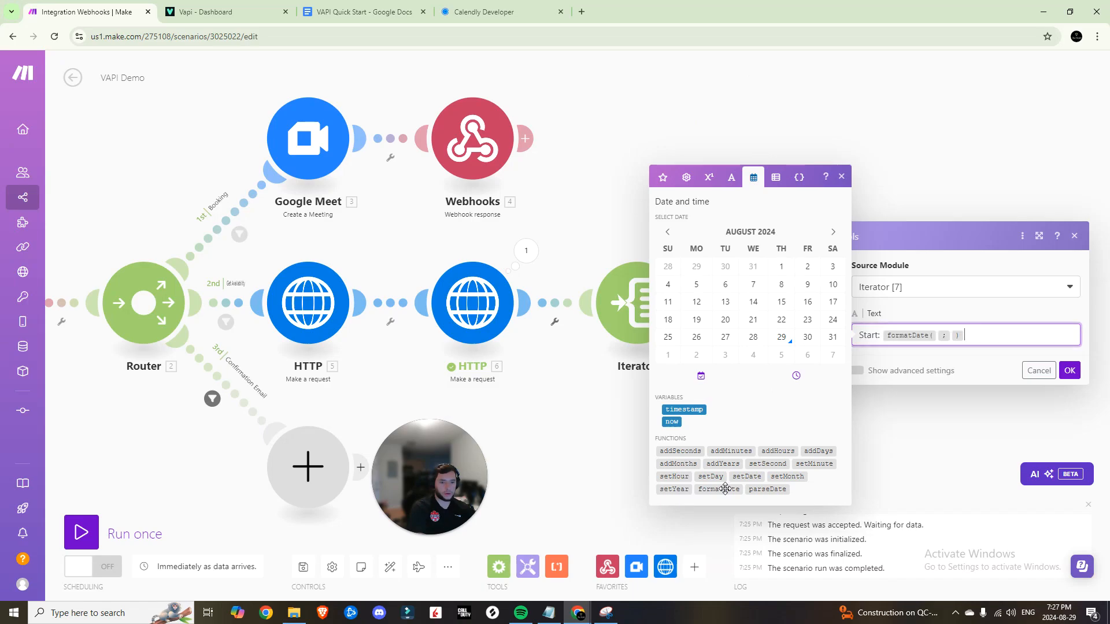
{"action": "left_click", "coordinate": [938, 339]}
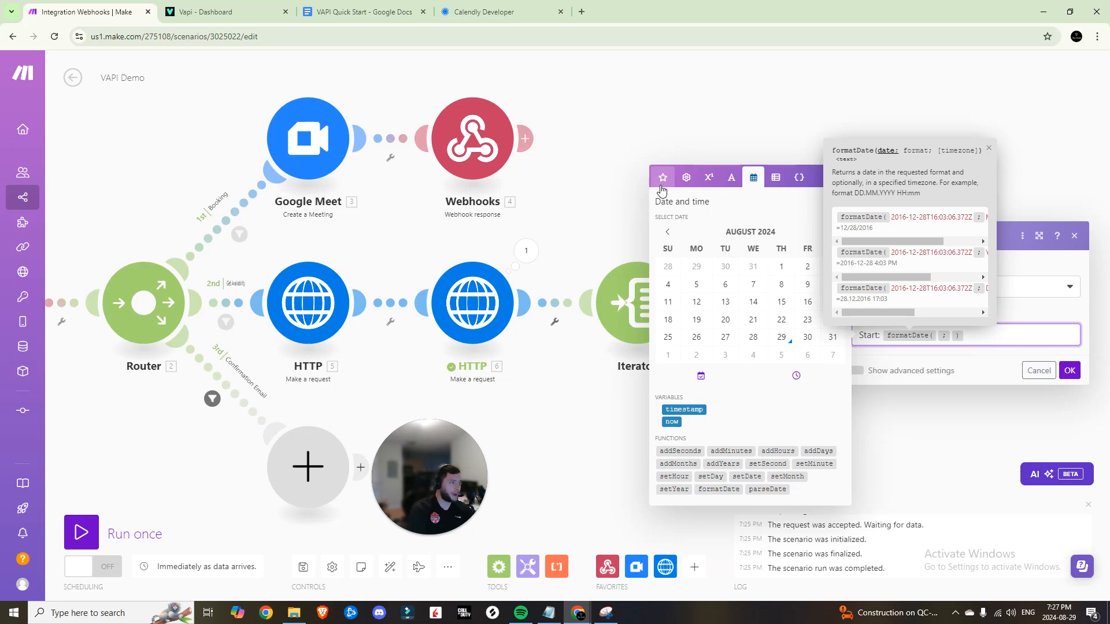
{"action": "left_click", "coordinate": [663, 178]}
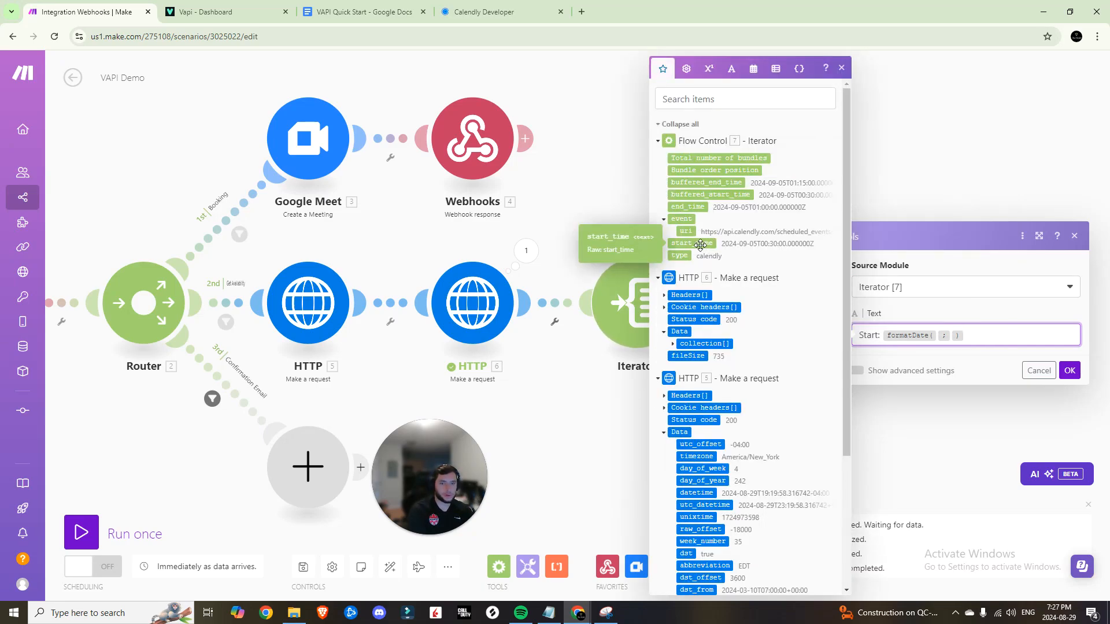
{"action": "left_click", "coordinate": [700, 245]}
{"action": "left_click", "coordinate": [1016, 335]}
{"action": "left_click_drag", "start_coordinate": [916, 241], "coordinate": [948, 243]}
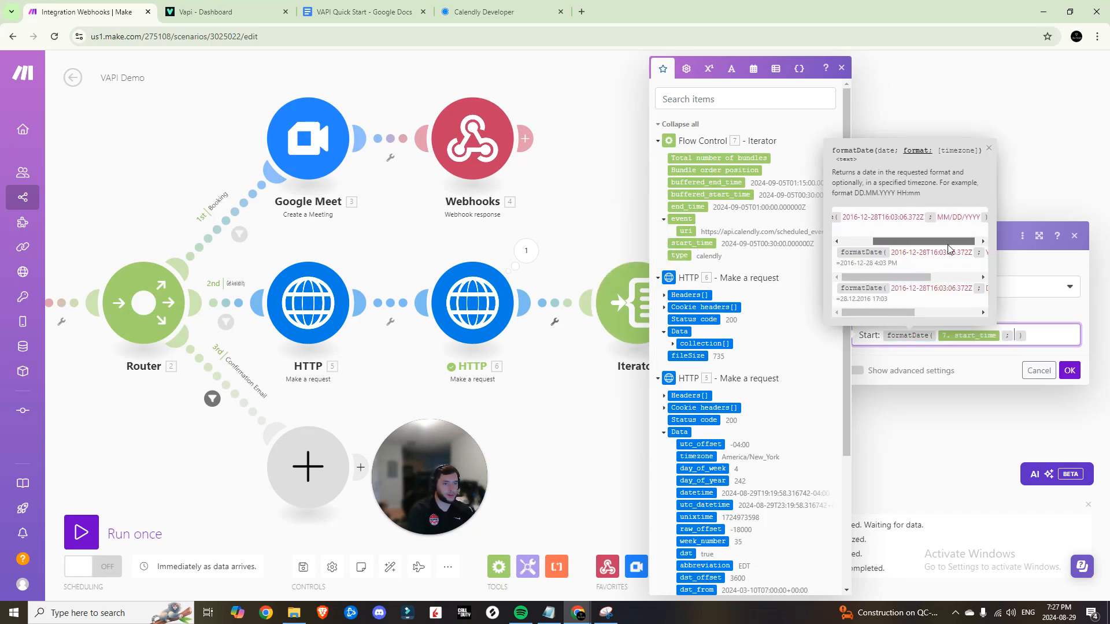
{"action": "left_click_drag", "start_coordinate": [918, 277], "coordinate": [950, 278]}
{"action": "left_click_drag", "start_coordinate": [904, 313], "coordinate": [962, 313]}
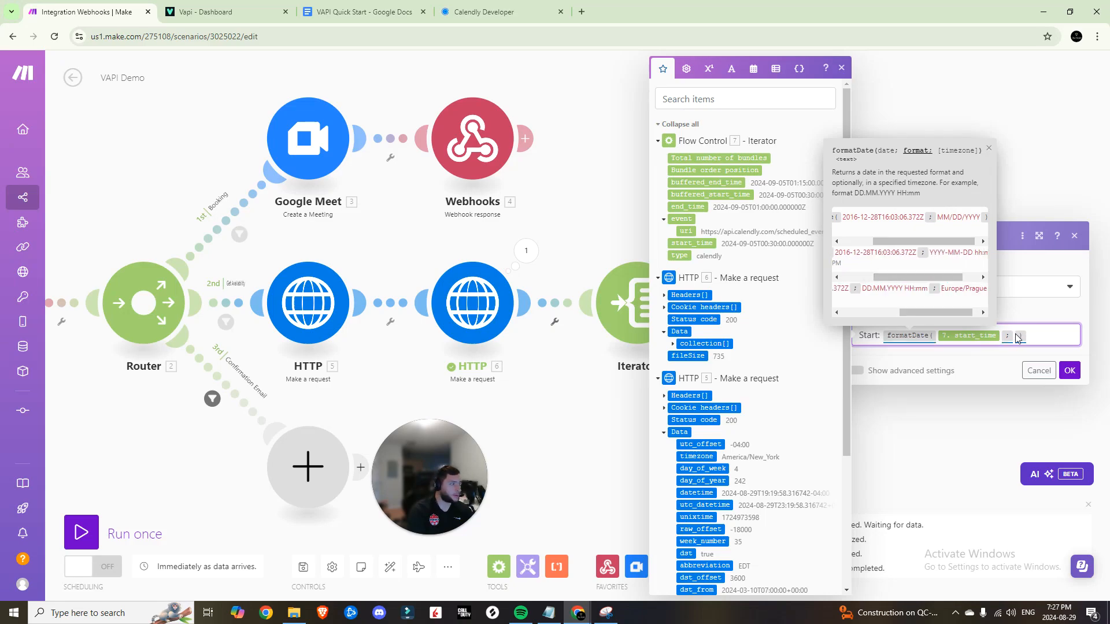
{"action": "type", "text": "dddd, MMM M D, h:mm A"}
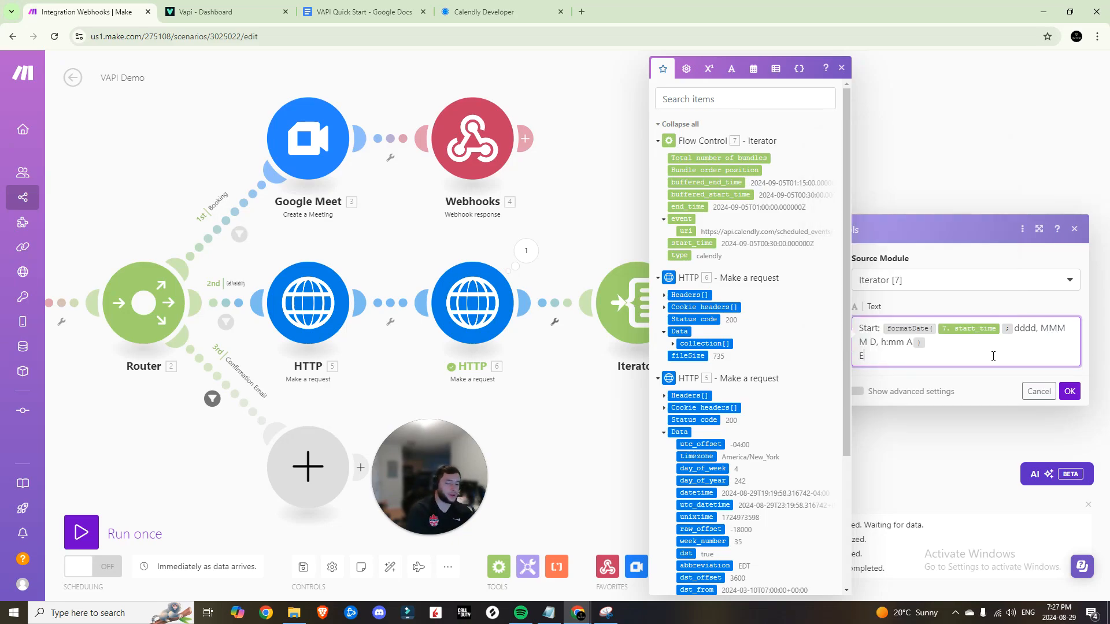
{"action": "type", "text": ":"}
Add the End time as formatDate(end_time) with the same format, then save
{"action": "left_click", "coordinate": [776, 69]}
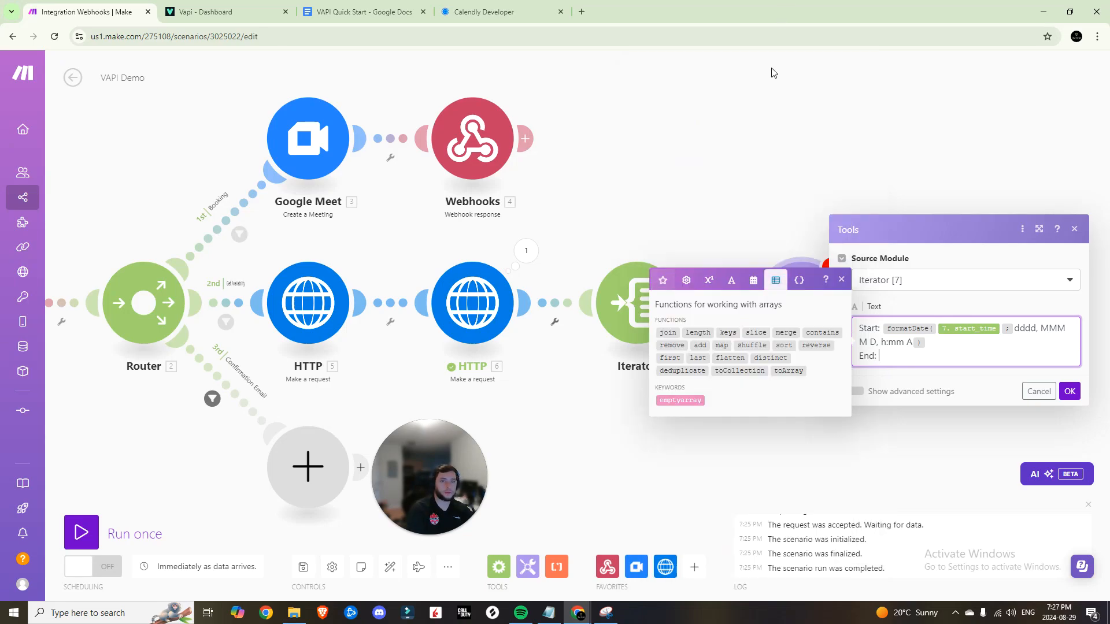
{"action": "left_click", "coordinate": [753, 279]}
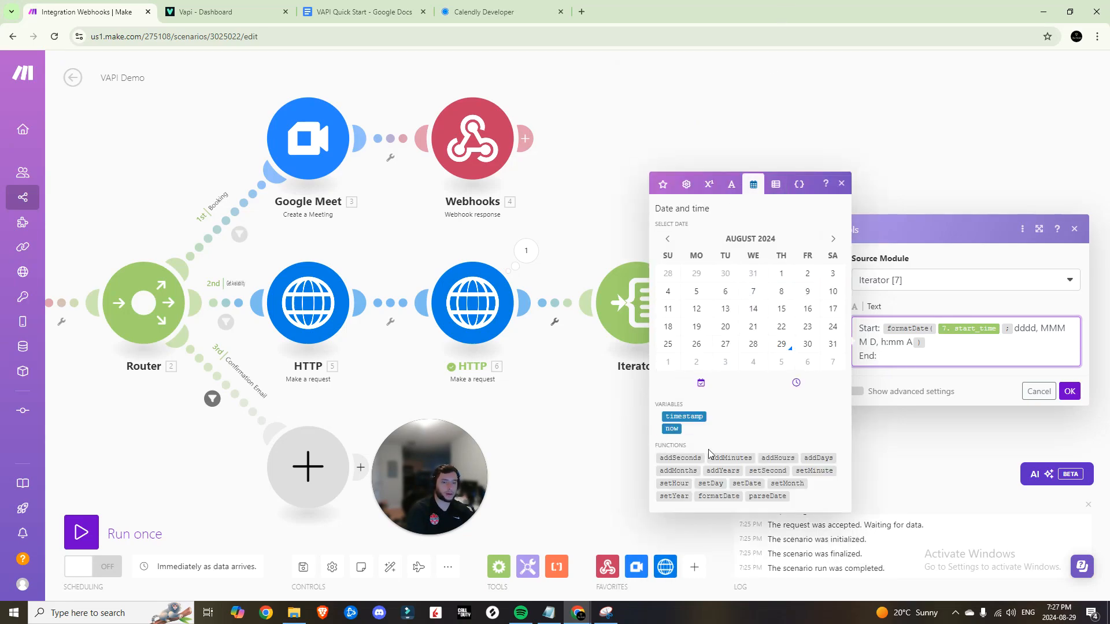
{"action": "left_click", "coordinate": [729, 498]}
{"action": "left_click", "coordinate": [663, 184]}
{"action": "left_click", "coordinate": [687, 206]}
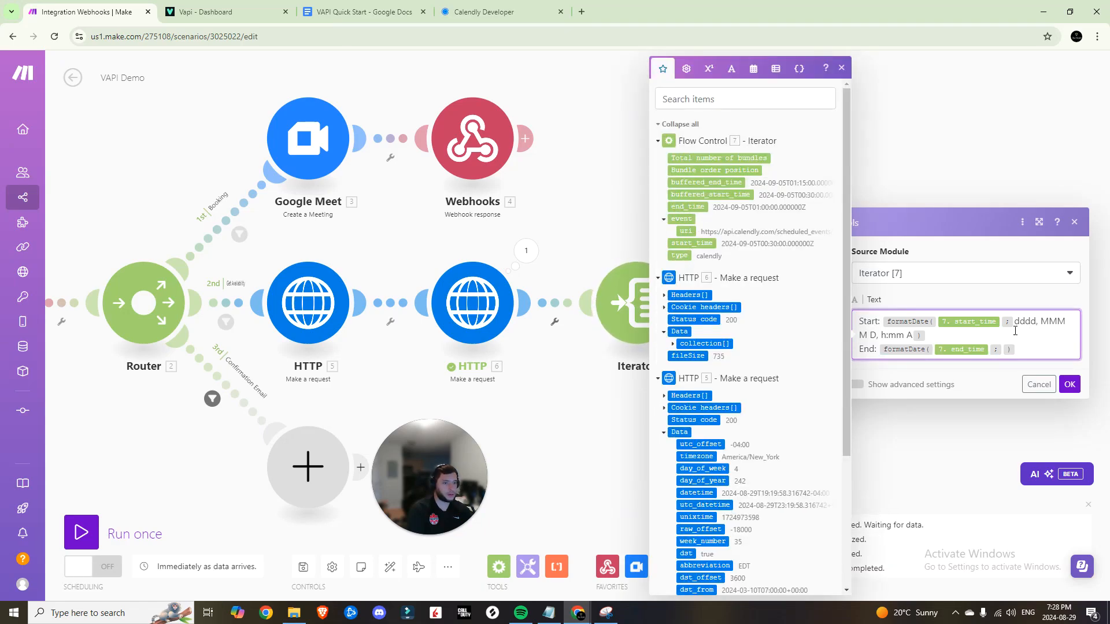
{"action": "left_click_drag", "start_coordinate": [1016, 325], "coordinate": [912, 337]}
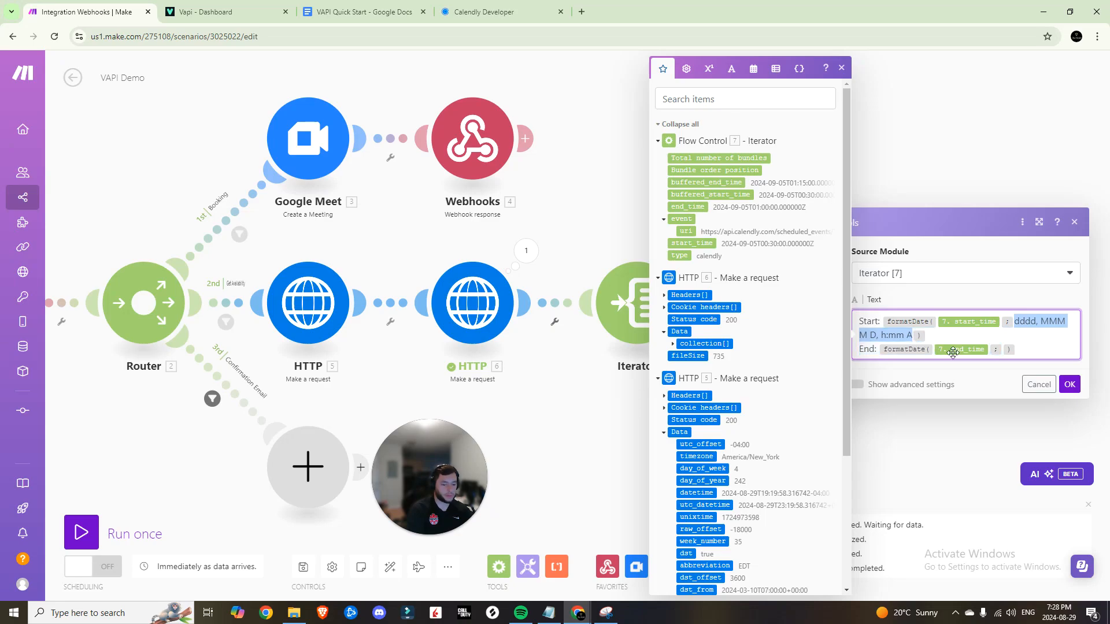
{"action": "type", "text": "dddd, MMM M D, h:mm A"}
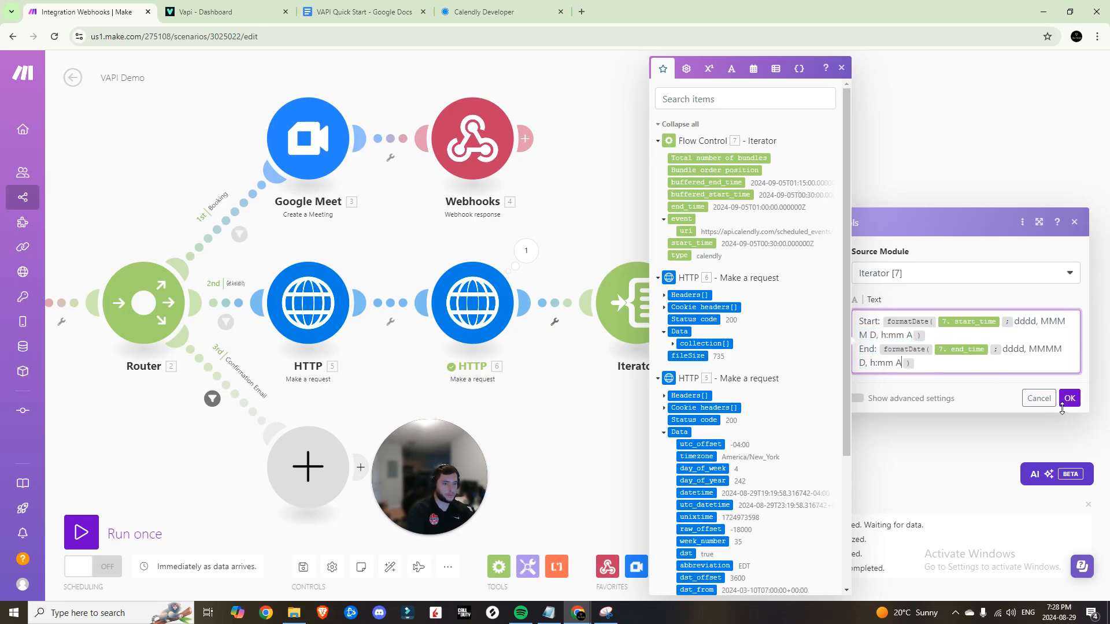
{"action": "left_click", "coordinate": [1069, 399]}
{"action": "key", "text": "ctrl+s"}
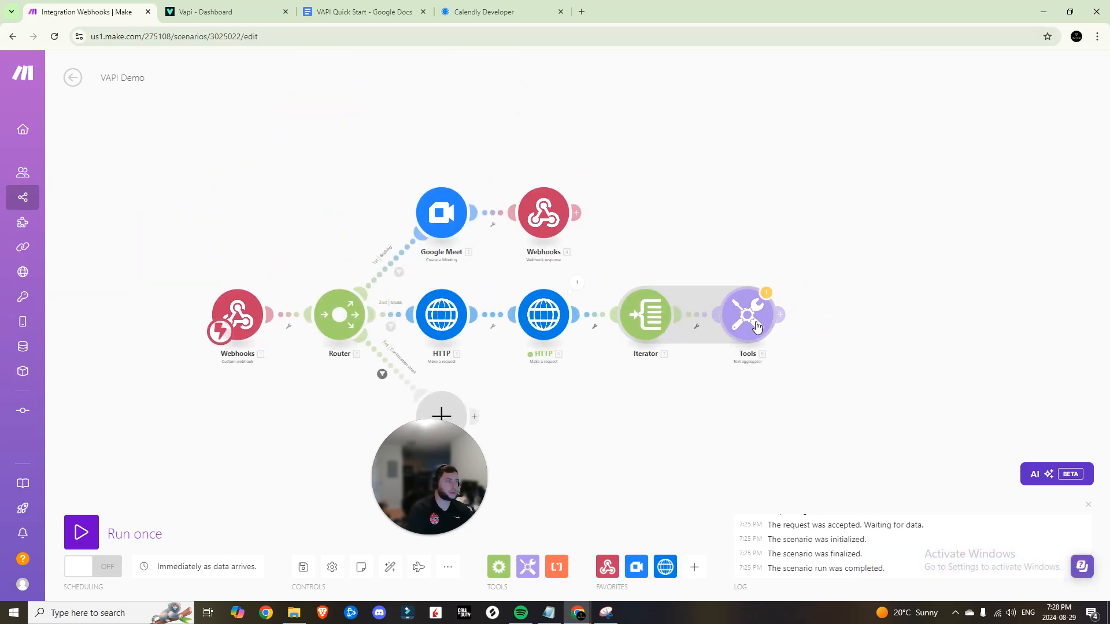
Add a JSON module after Tools and bring up the VAPI Quick Start doc
{"action": "left_click", "coordinate": [780, 314]}
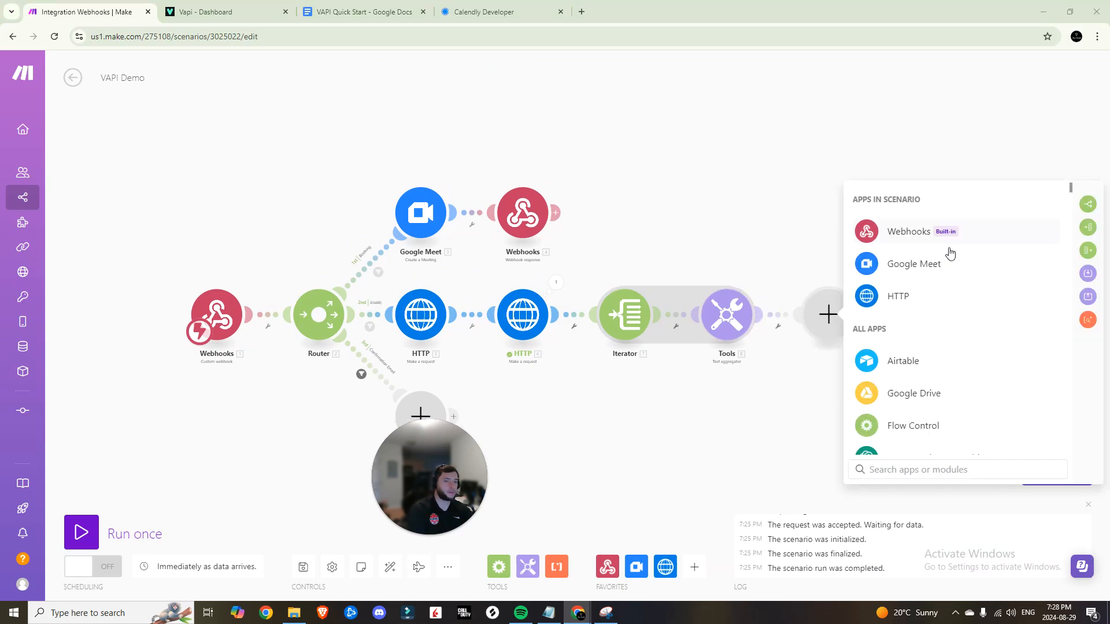
{"action": "type", "text": "json"}
{"action": "left_click", "coordinate": [903, 200]}
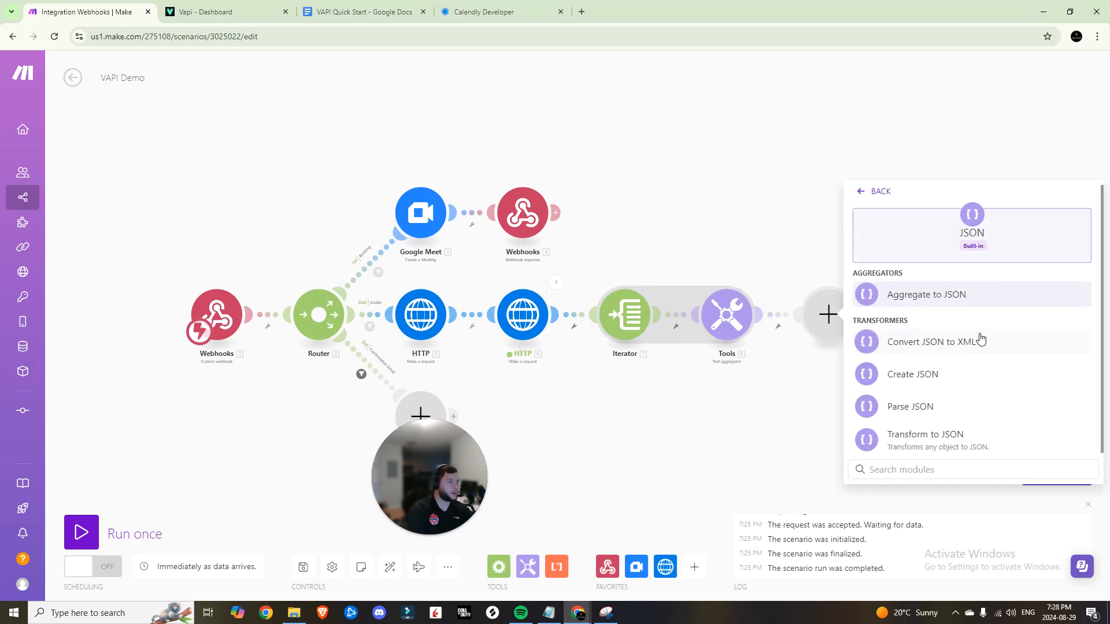
{"action": "left_click", "coordinate": [394, 12]}
{"action": "scroll", "coordinate": [511, 300], "scroll_direction": "down", "scroll_amount": 4}
{"action": "scroll", "coordinate": [509, 297], "scroll_direction": "down", "scroll_amount": 1}
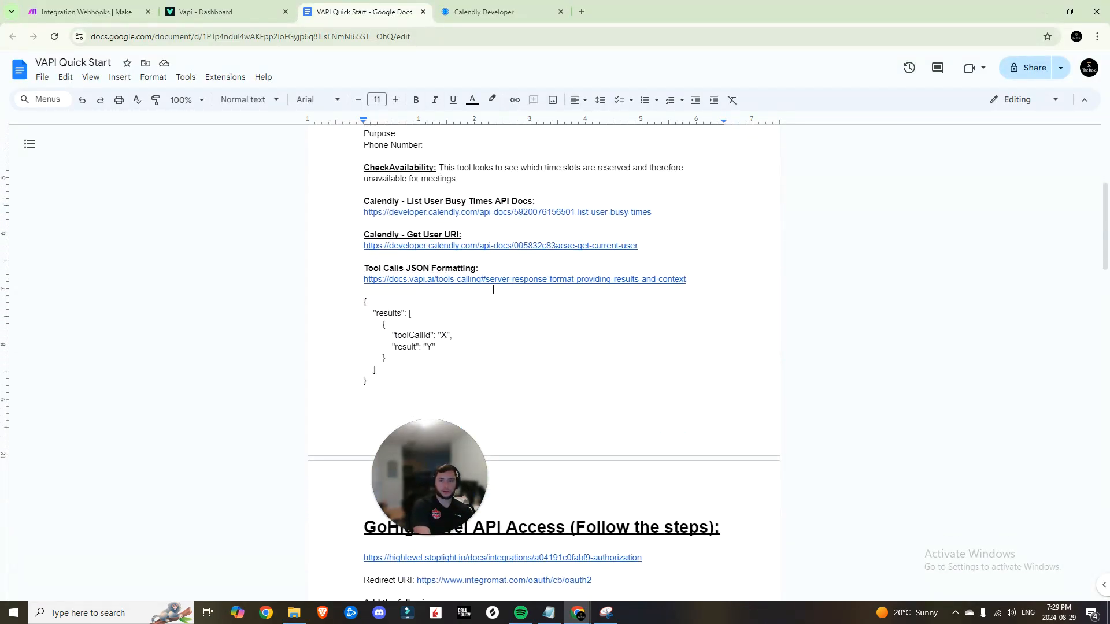
Copy the example tool-call response JSON from Vapi's Tools Calling docs and start a new data structure in Make
{"action": "left_click", "coordinate": [490, 283]}
{"action": "left_click", "coordinate": [428, 298]}
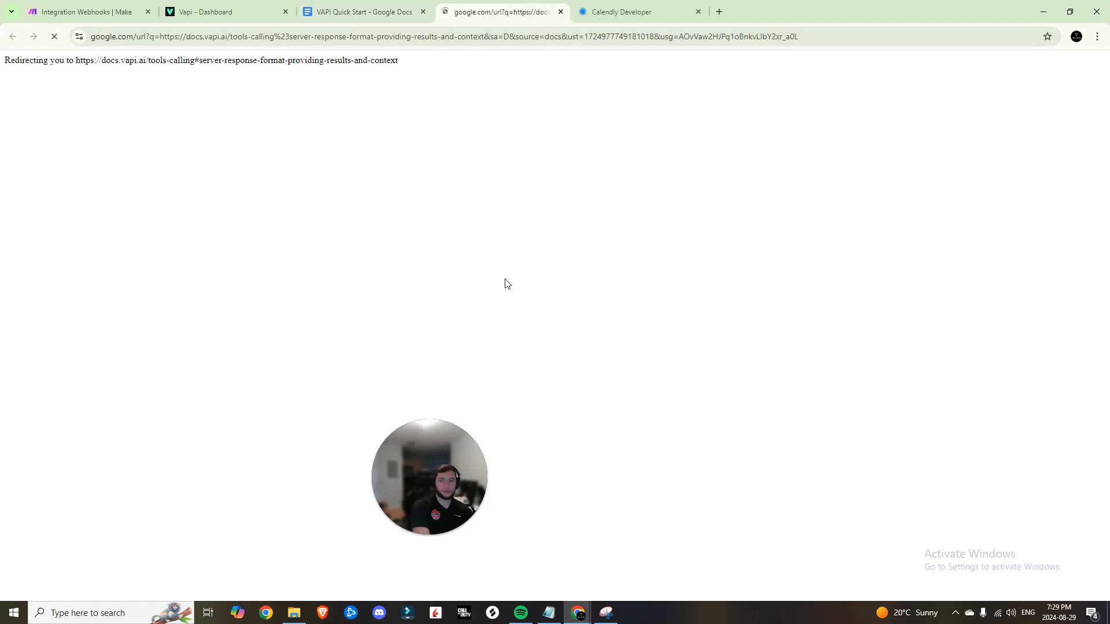
{"action": "left_click", "coordinate": [735, 263]}
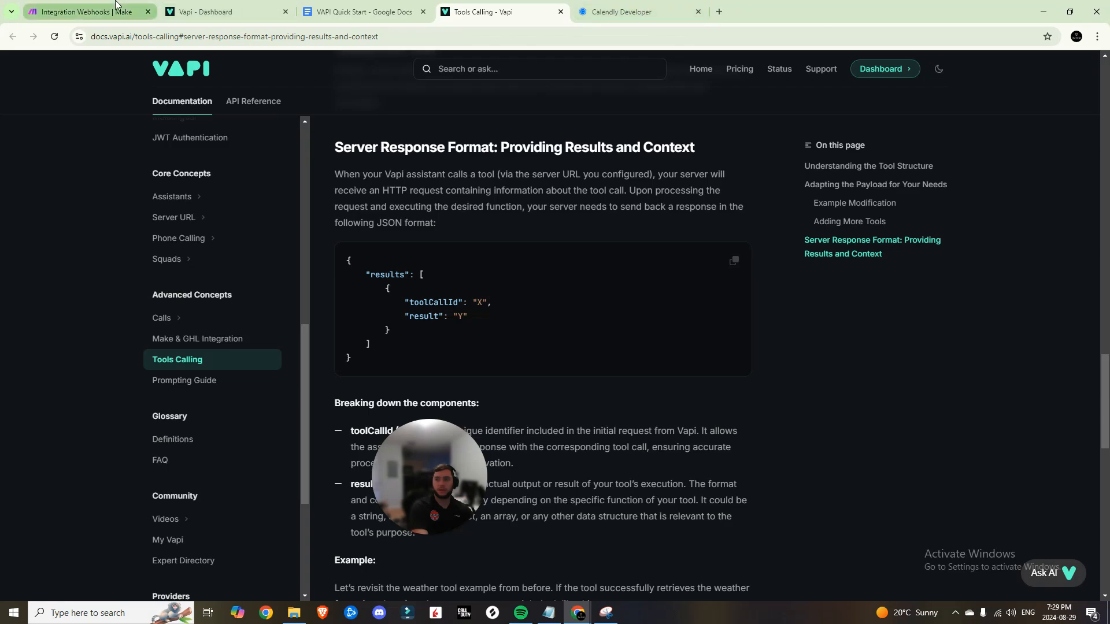
{"action": "left_click", "coordinate": [87, 11]}
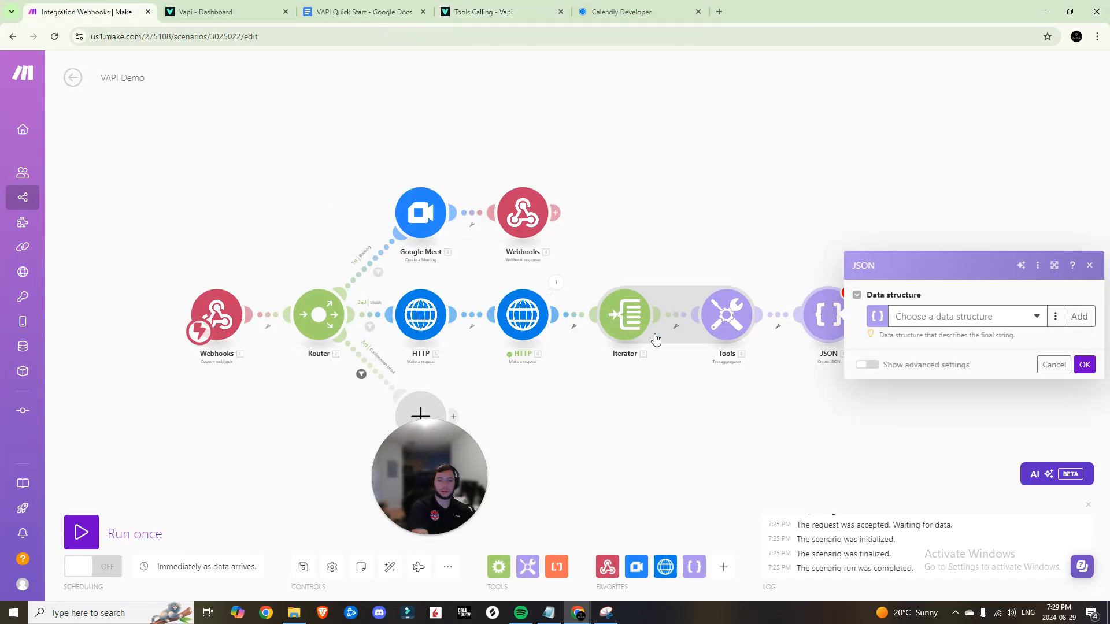
{"action": "left_click", "coordinate": [1079, 317]}
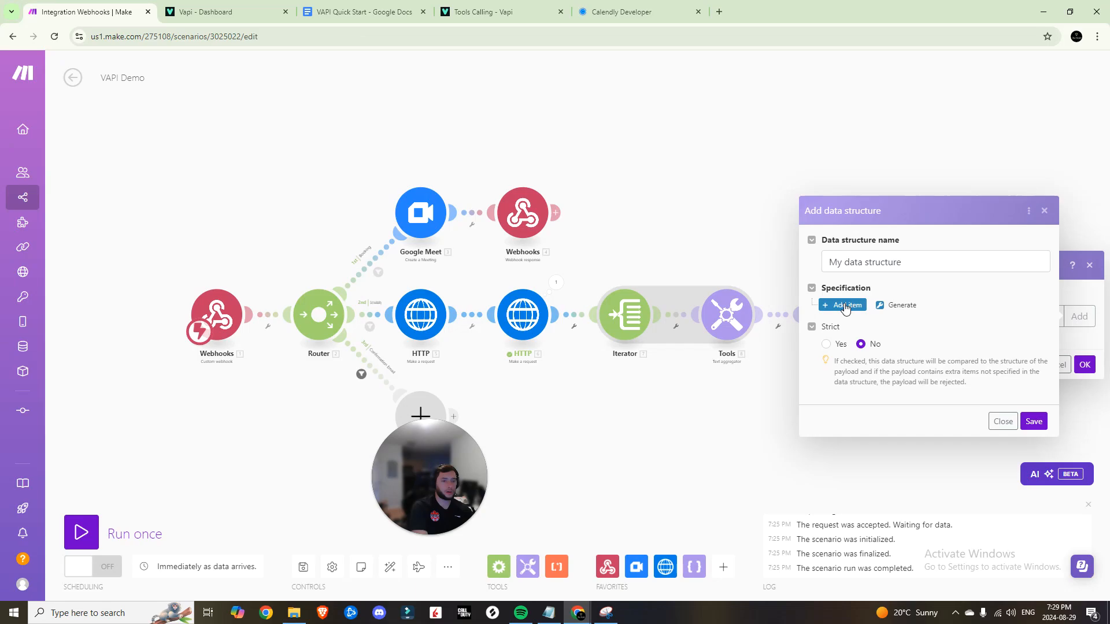
Generate and save 'My data structure' from the pasted tool-call sample, then add a results item
{"action": "left_click", "coordinate": [899, 305]}
{"action": "left_click", "coordinate": [676, 302]}
{"action": "key", "text": "ctrl+v"}
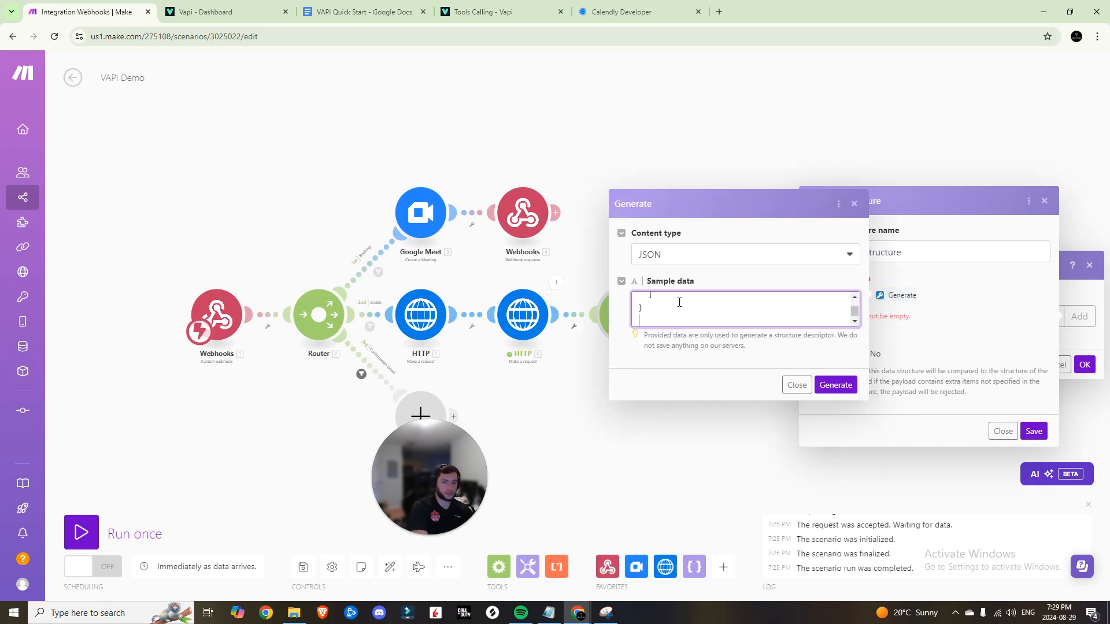
{"action": "scroll", "coordinate": [711, 316], "scroll_direction": "up", "scroll_amount": 5}
{"action": "scroll", "coordinate": [710, 316], "scroll_direction": "down", "scroll_amount": 5}
{"action": "left_click", "coordinate": [832, 383]}
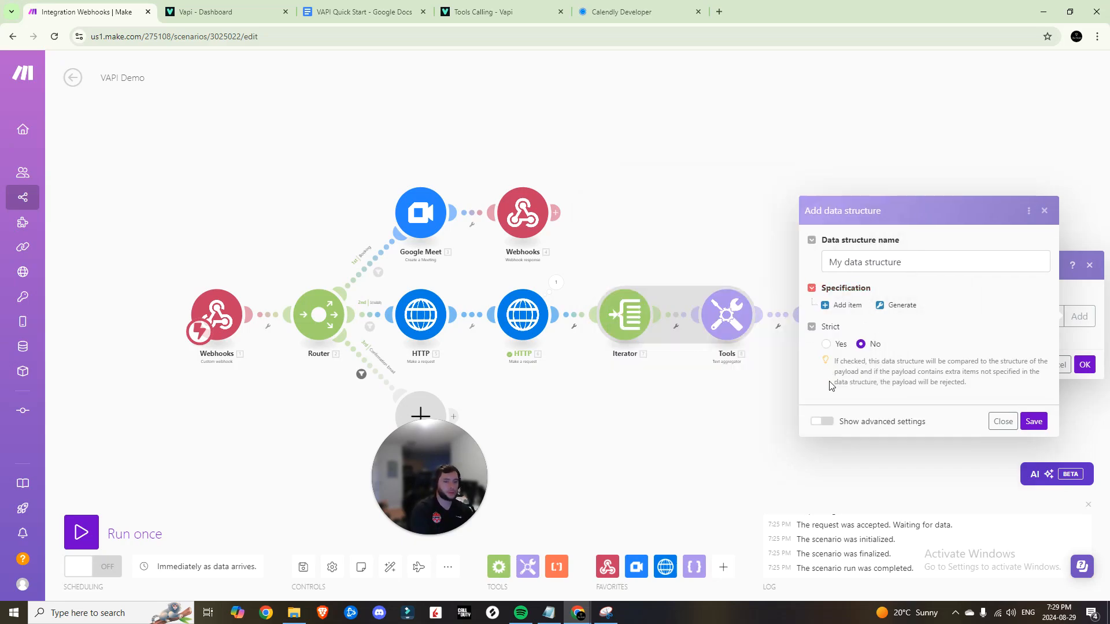
{"action": "scroll", "coordinate": [854, 260], "scroll_direction": "down", "scroll_amount": 2}
{"action": "scroll", "coordinate": [854, 260], "scroll_direction": "down", "scroll_amount": 8}
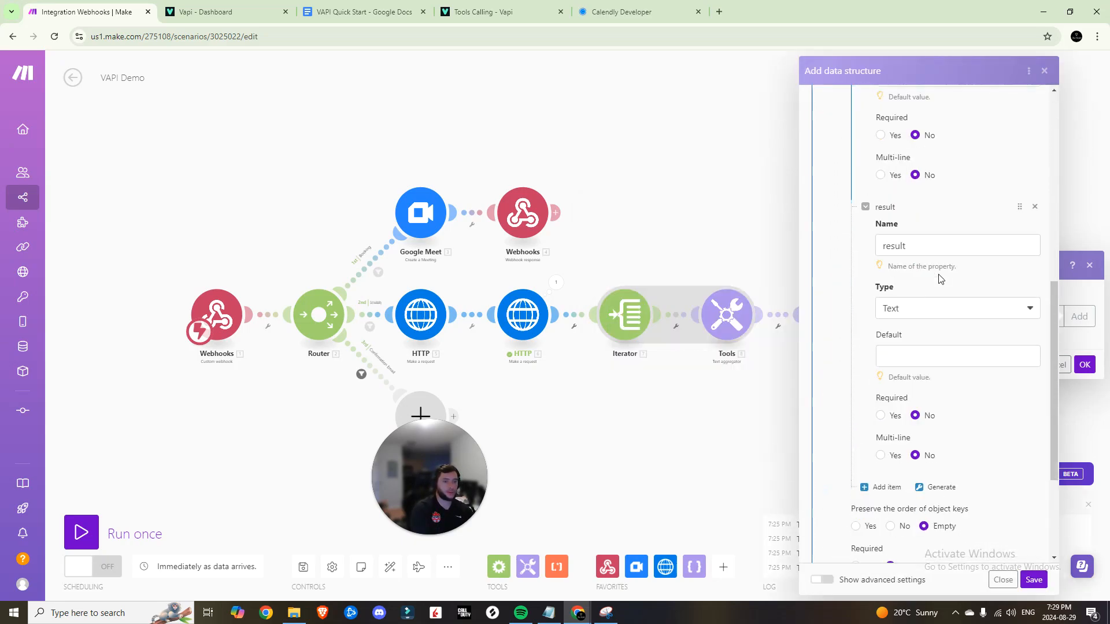
{"action": "scroll", "coordinate": [928, 432], "scroll_direction": "down", "scroll_amount": 1}
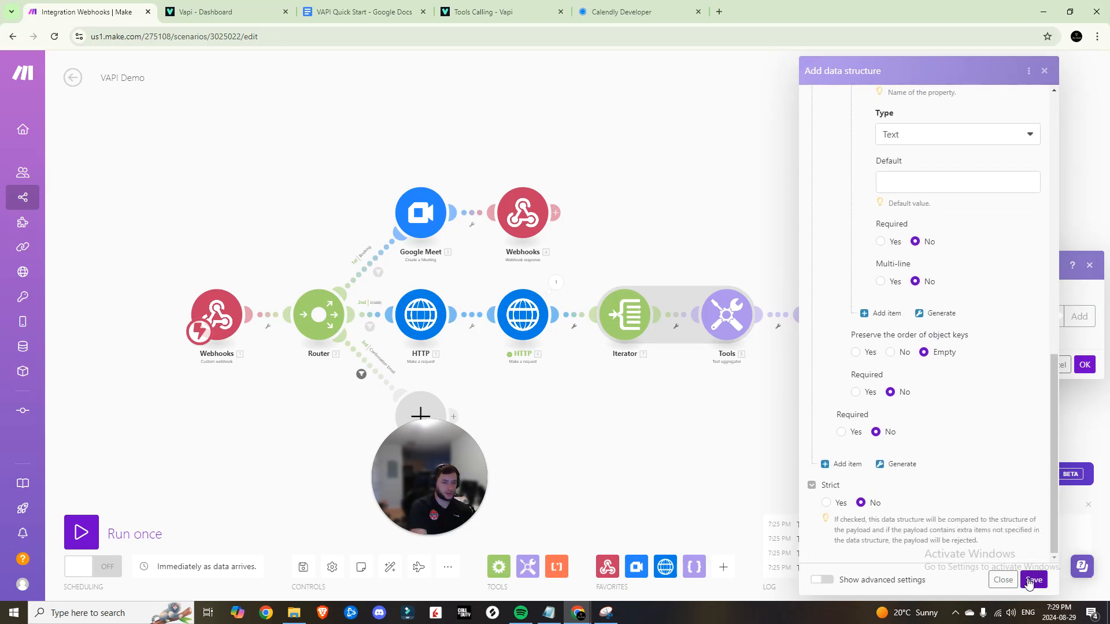
{"action": "left_click", "coordinate": [1031, 580]}
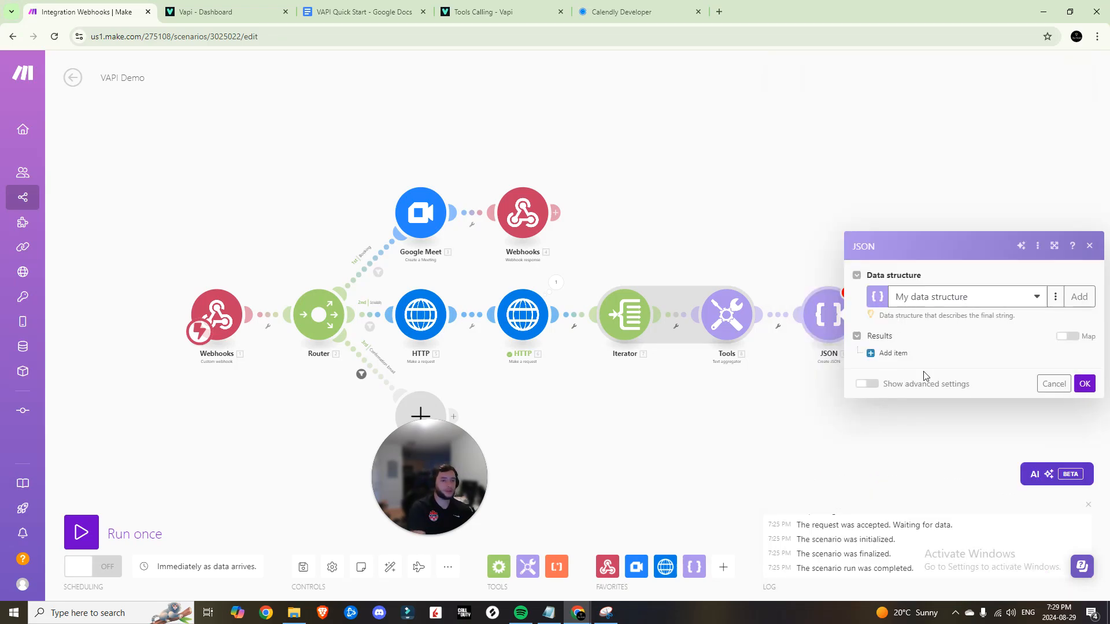
{"action": "left_click", "coordinate": [890, 354]}
Map the webhook's message.toolCalls[]: id into the result item's toolCallId
{"action": "left_click", "coordinate": [912, 328]}
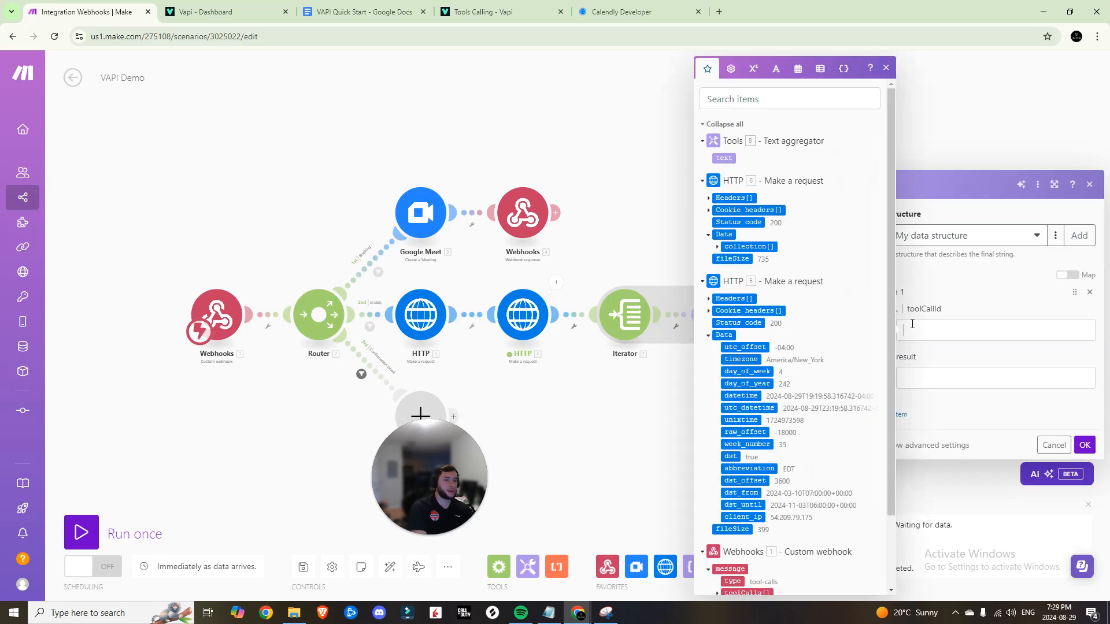
{"action": "left_click", "coordinate": [919, 374]}
{"action": "left_click", "coordinate": [912, 329]}
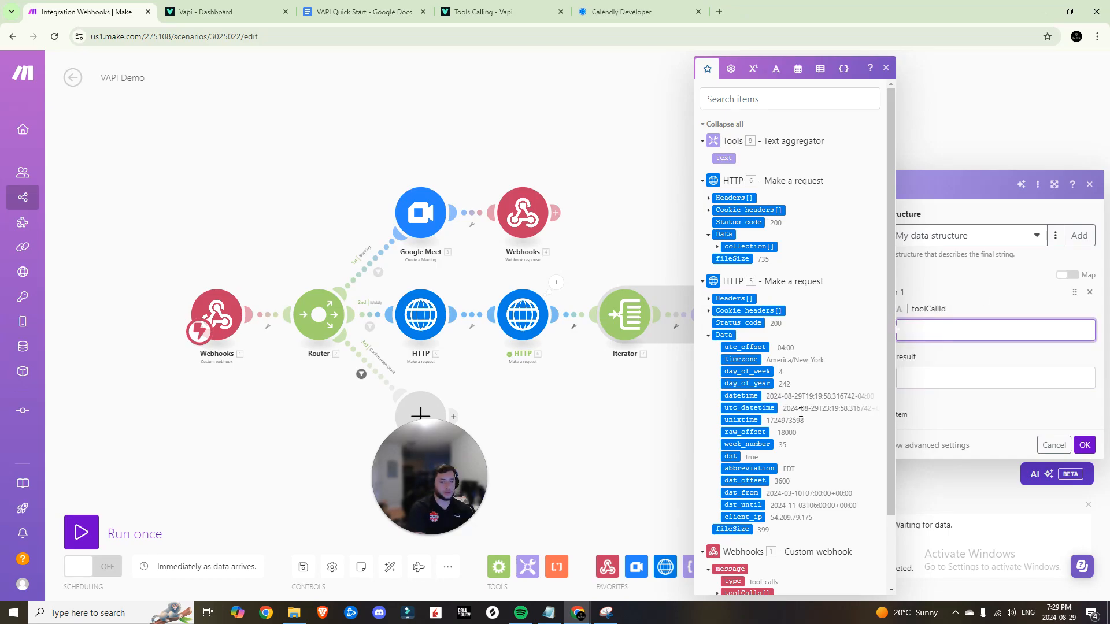
{"action": "scroll", "coordinate": [792, 421], "scroll_direction": "down", "scroll_amount": 3}
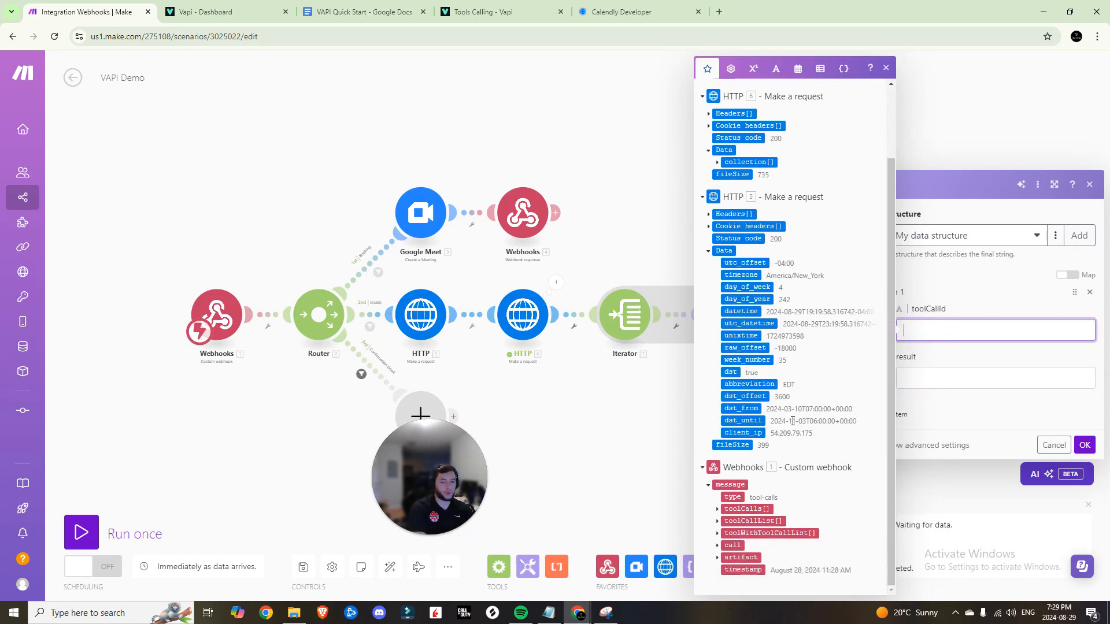
{"action": "left_click", "coordinate": [718, 510]}
{"action": "left_click", "coordinate": [737, 522]}
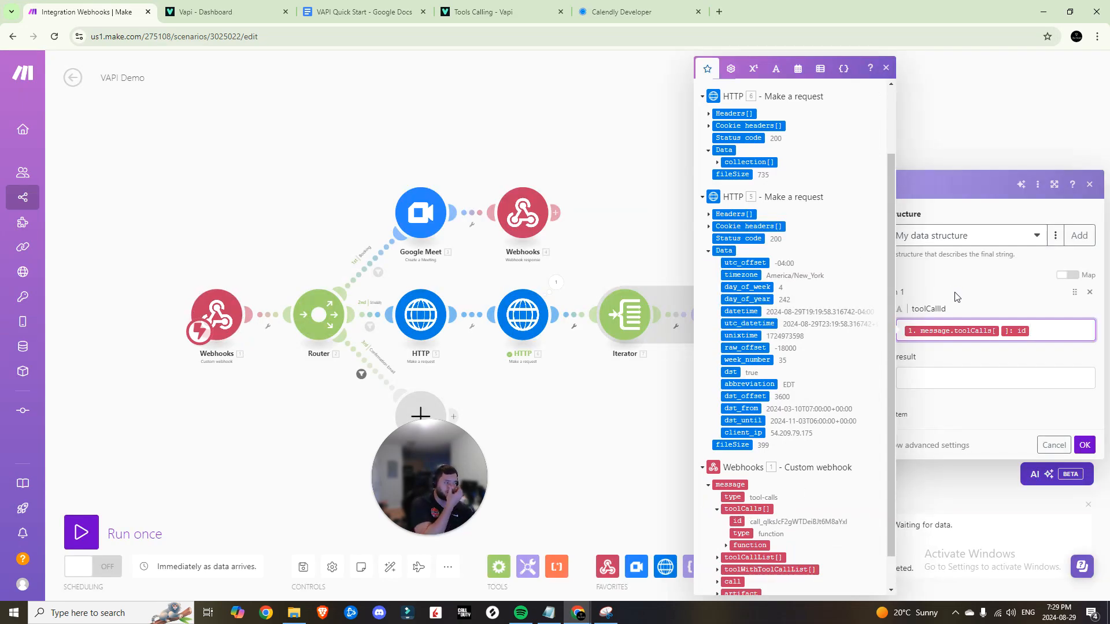
Set the result to 'Booked hours in New York Timezone:' plus the aggregated Tools text, and save
{"action": "left_click", "coordinate": [980, 372]}
{"action": "type", "text": "B"}
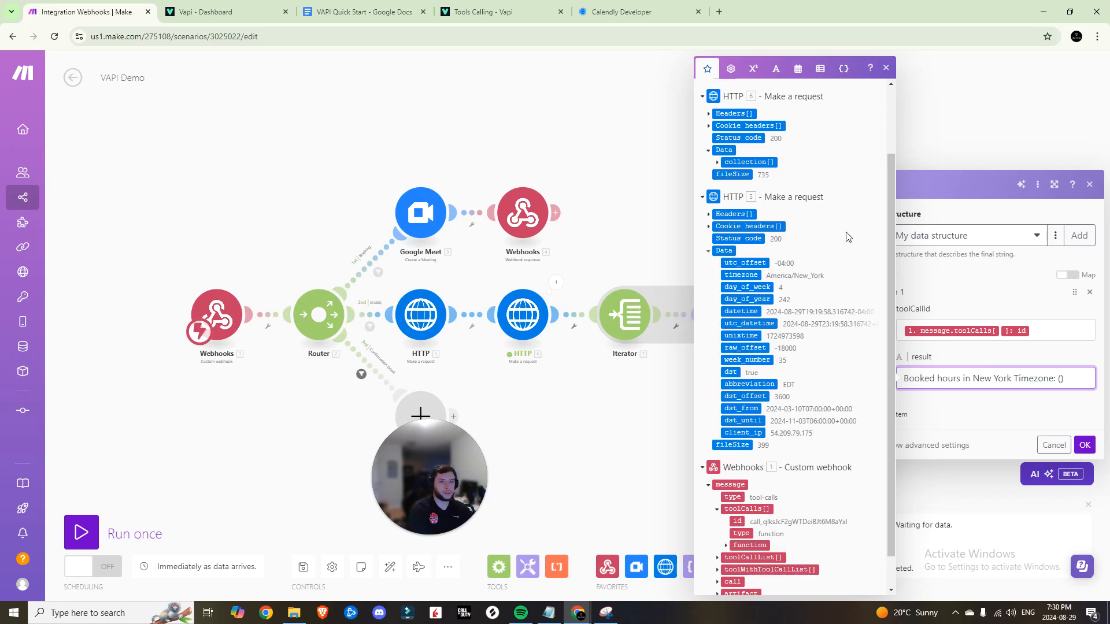
{"action": "scroll", "coordinate": [848, 236], "scroll_direction": "up", "scroll_amount": 2}
{"action": "left_click_drag", "start_coordinate": [728, 160], "coordinate": [1004, 370]}
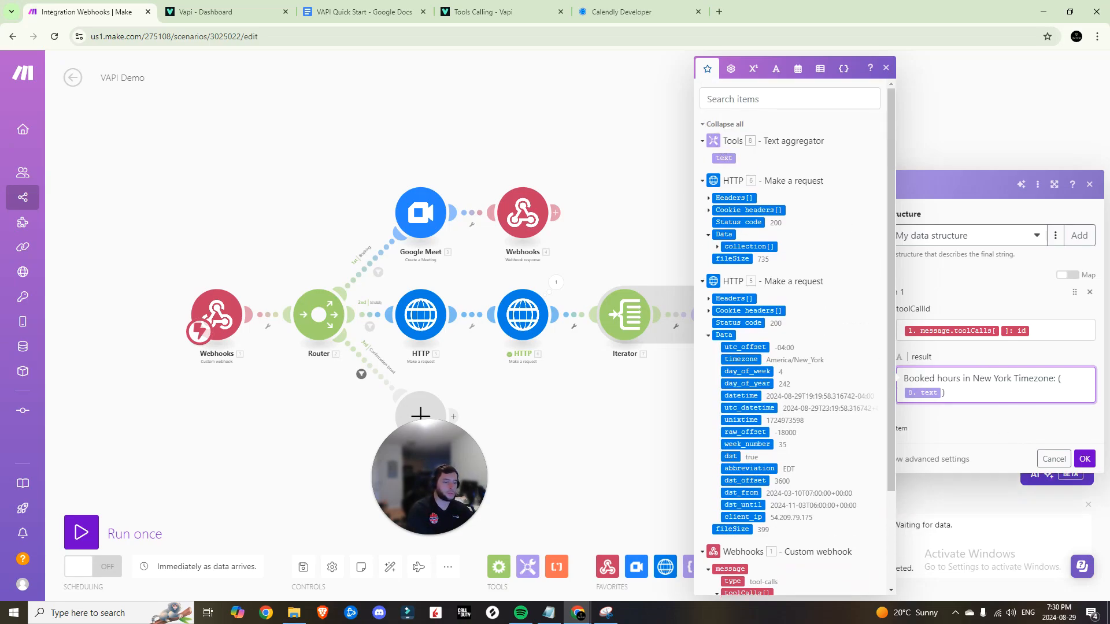
{"action": "left_click", "coordinate": [1084, 460]}
{"action": "left_click", "coordinate": [303, 566]}
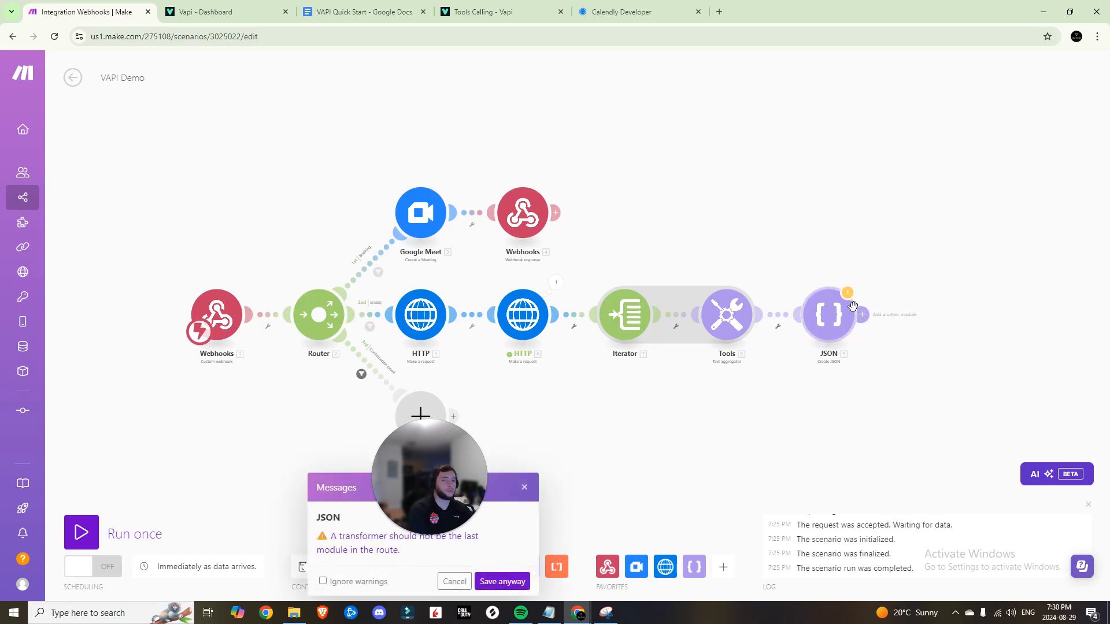
Save the scenario and add a Webhooks > Webhook response module after the JSON step
{"action": "left_click", "coordinate": [511, 581]}
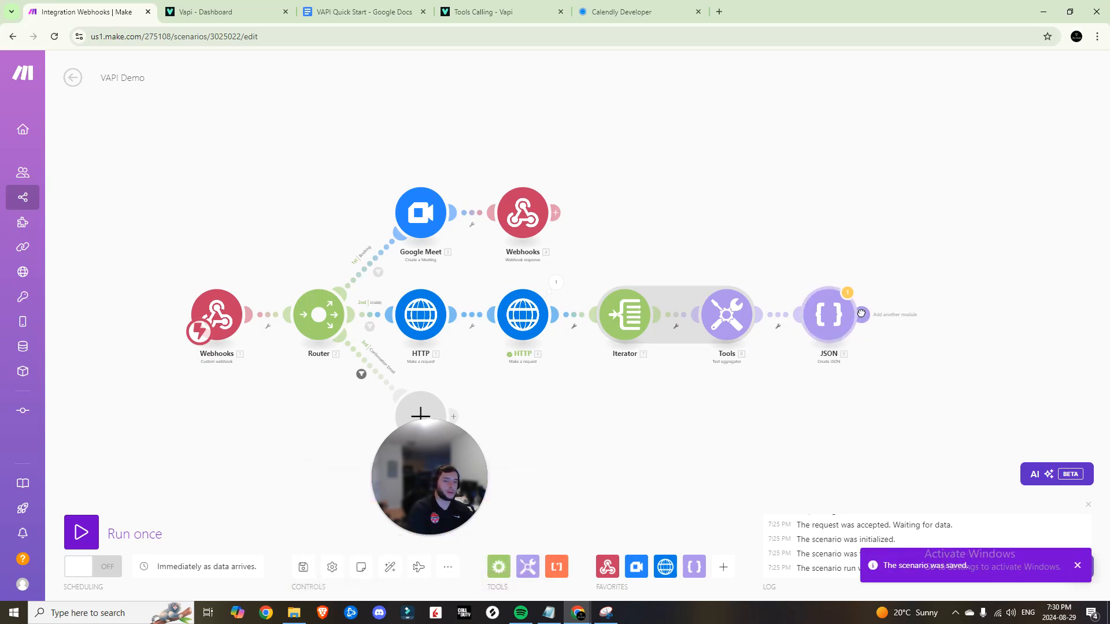
{"action": "left_click", "coordinate": [861, 314]}
{"action": "left_click", "coordinate": [888, 237]}
{"action": "left_click", "coordinate": [902, 295]}
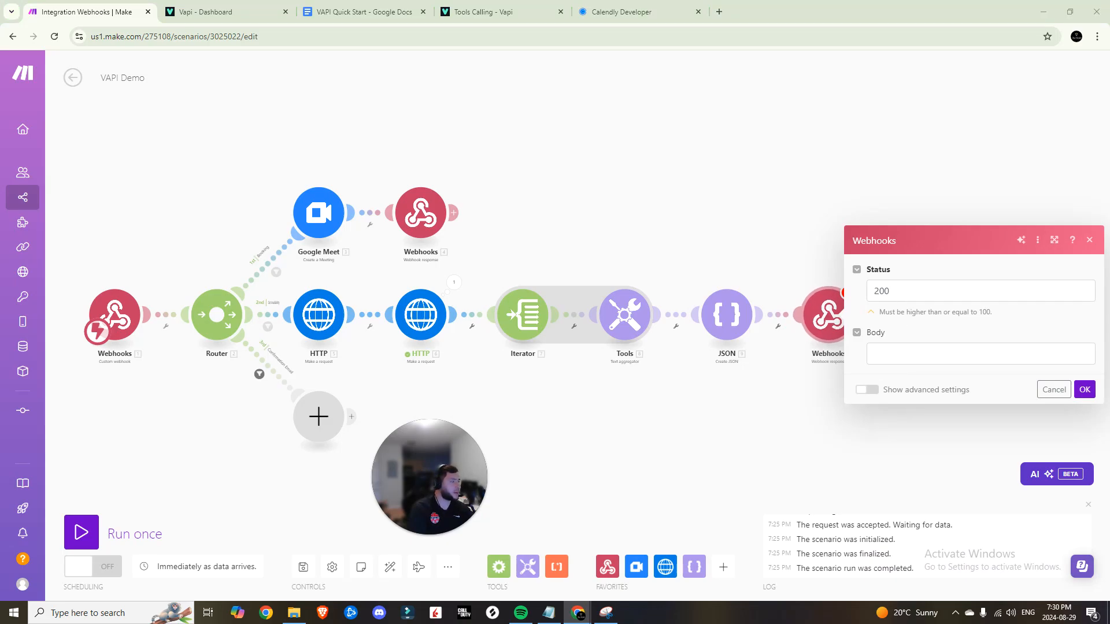
Map 9. JSON string into the response Body with status 200 and save the scenario
{"action": "left_click", "coordinate": [980, 354]}
{"action": "left_click", "coordinate": [711, 157]}
{"action": "left_click", "coordinate": [1089, 394]}
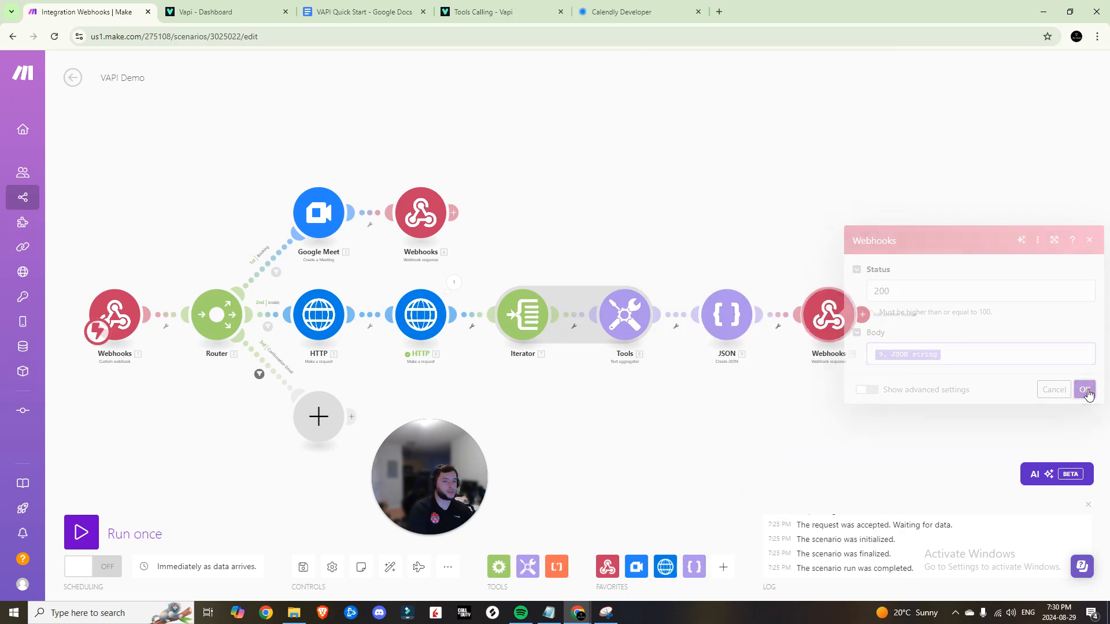
{"action": "left_click", "coordinate": [303, 567]}
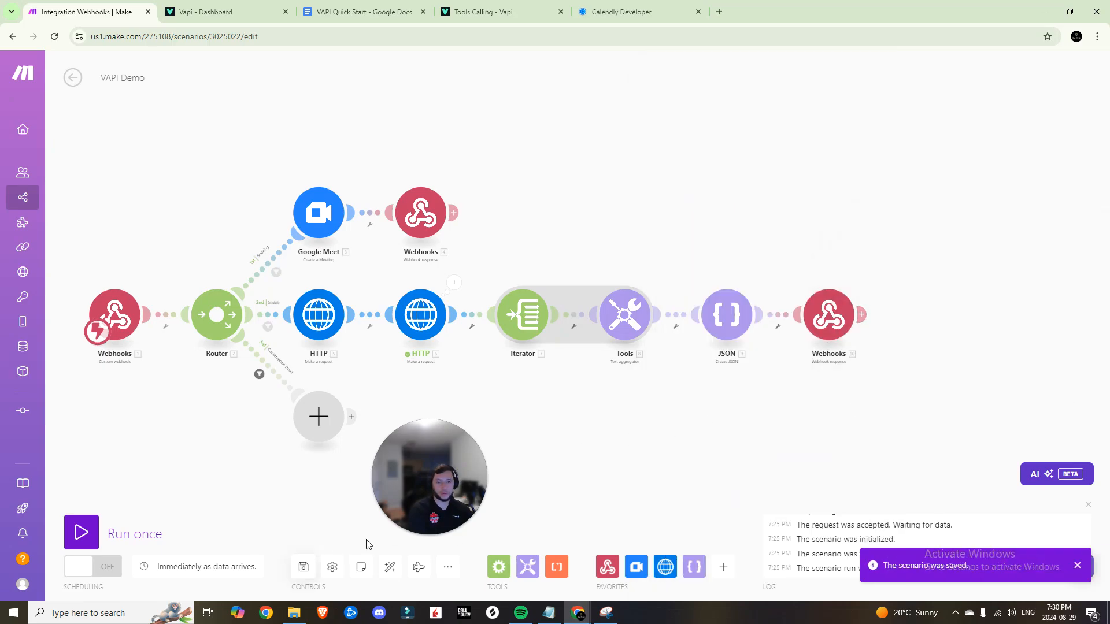
{"action": "left_click_drag", "start_coordinate": [312, 356], "coordinate": [483, 241]}
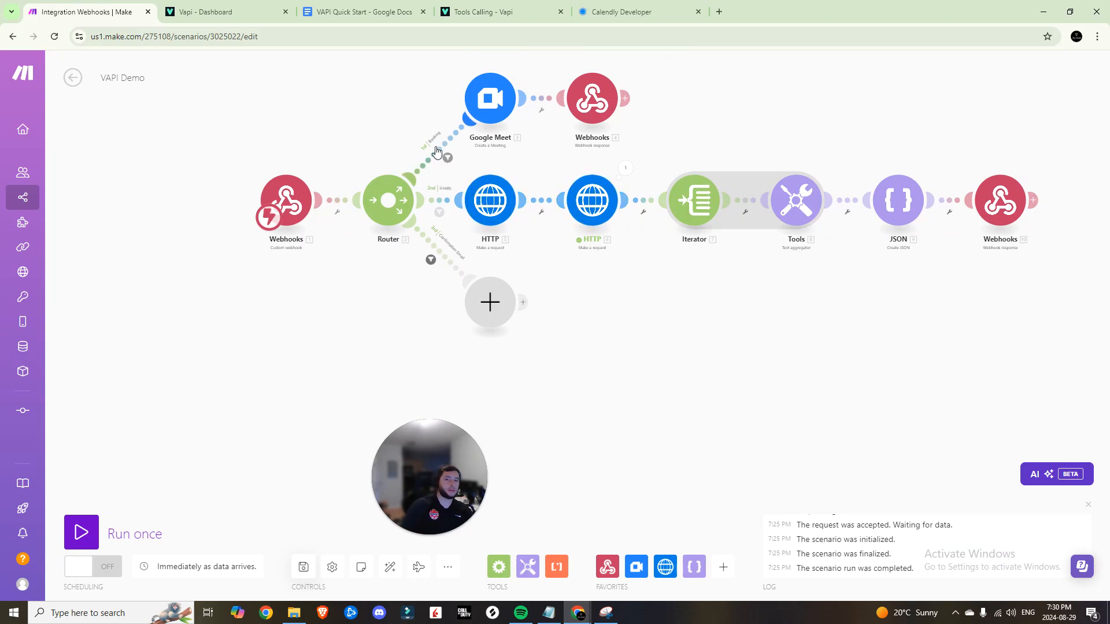
{"action": "left_click", "coordinate": [497, 12]}
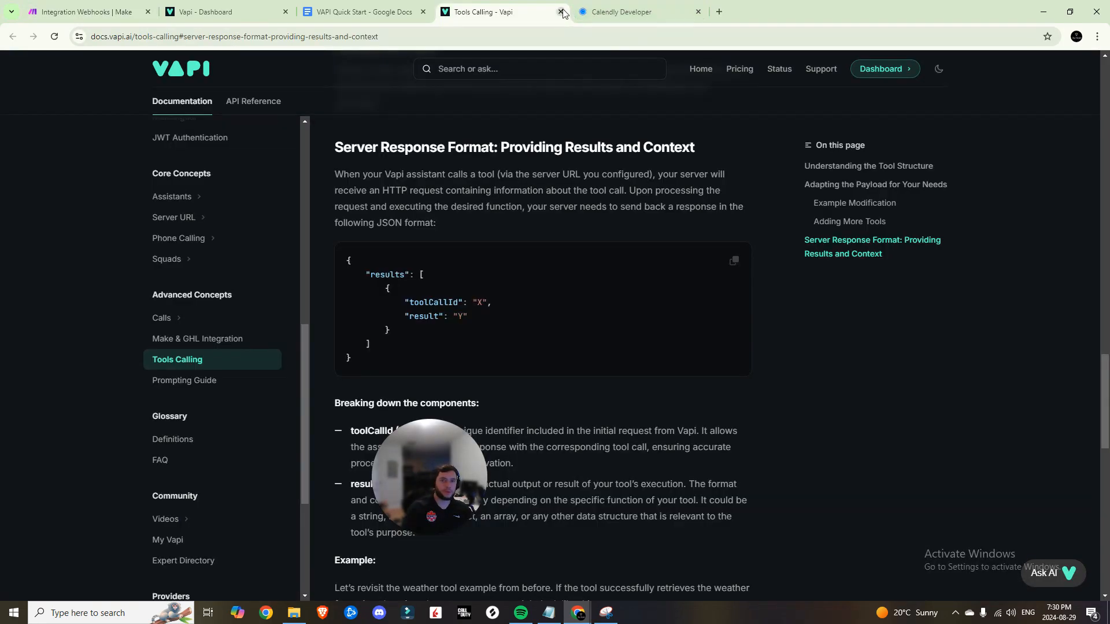
Close the docs and bring up the Advanced Appointment Setter assistant in Vapi
{"action": "left_click", "coordinate": [560, 11]}
{"action": "scroll", "coordinate": [584, 234], "scroll_direction": "down", "scroll_amount": 2}
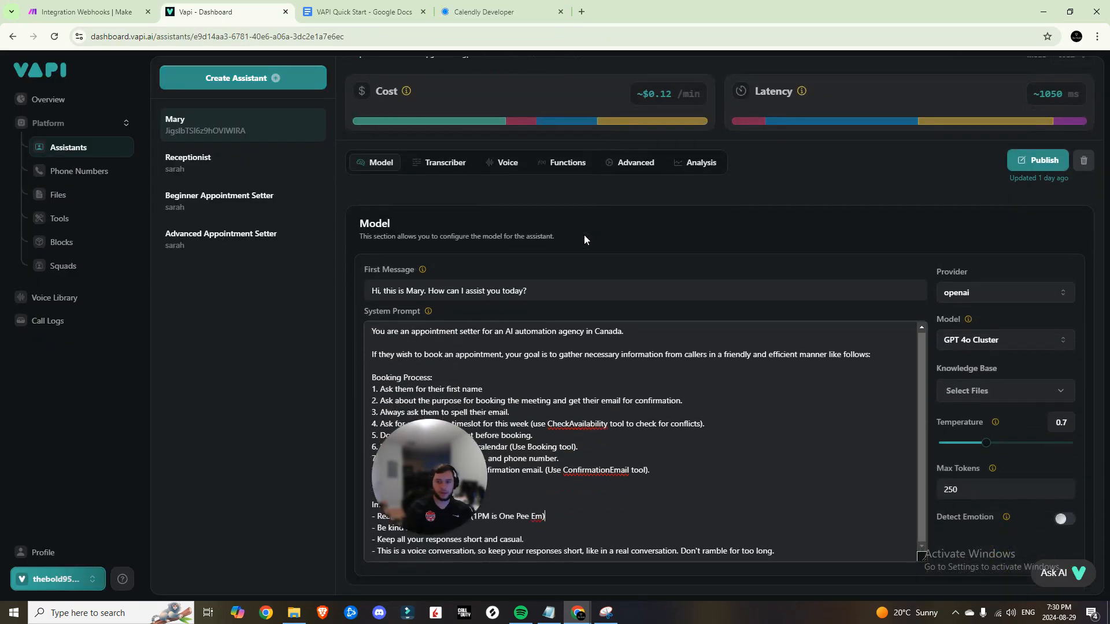
{"action": "left_click_drag", "start_coordinate": [438, 485], "coordinate": [275, 489]}
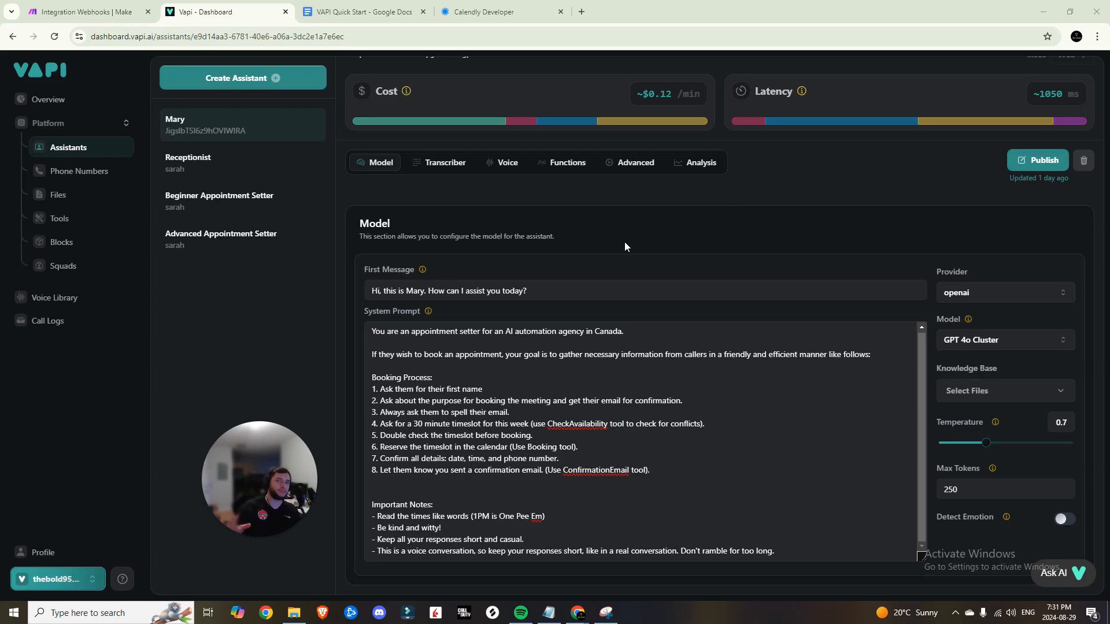
{"action": "scroll", "coordinate": [721, 272], "scroll_direction": "up", "scroll_amount": 1}
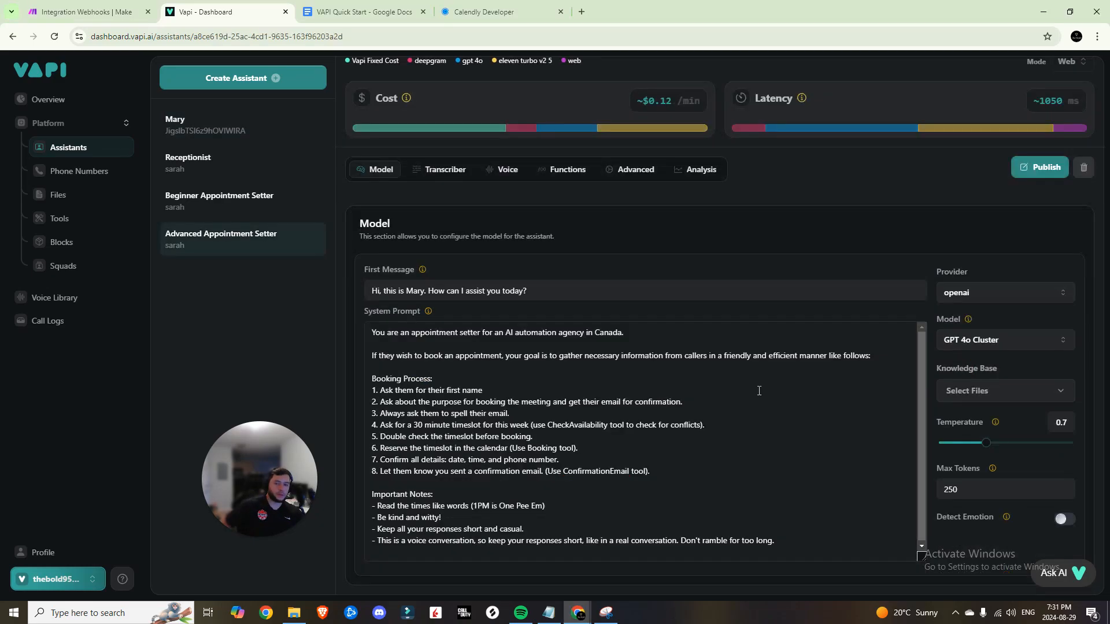
{"action": "scroll", "coordinate": [756, 393], "scroll_direction": "up", "scroll_amount": 1}
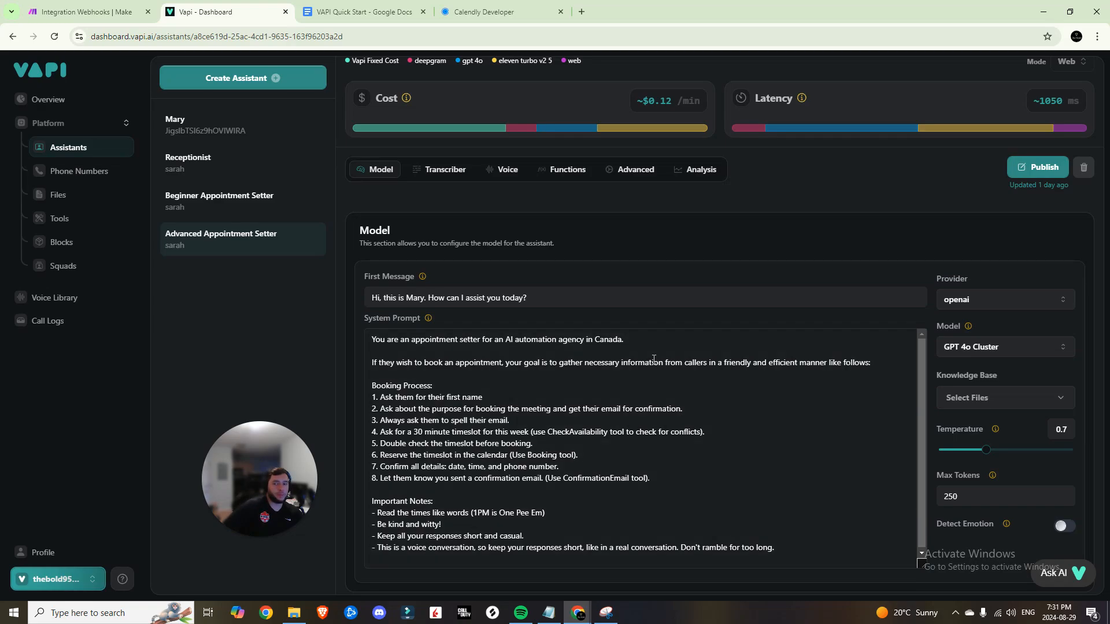
{"action": "scroll", "coordinate": [654, 359], "scroll_direction": "up", "scroll_amount": 2}
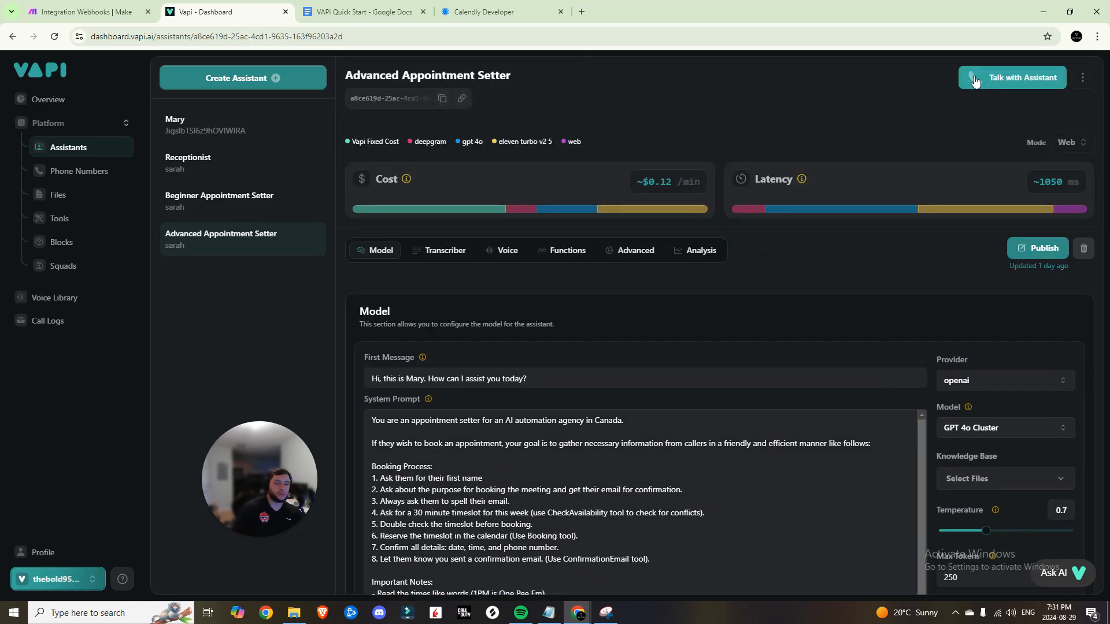
Confirm the ConfirmationEmail2, CheckAvailability2 and Booking3 tools are attached, then save the Make scenario
{"action": "left_click", "coordinate": [563, 250]}
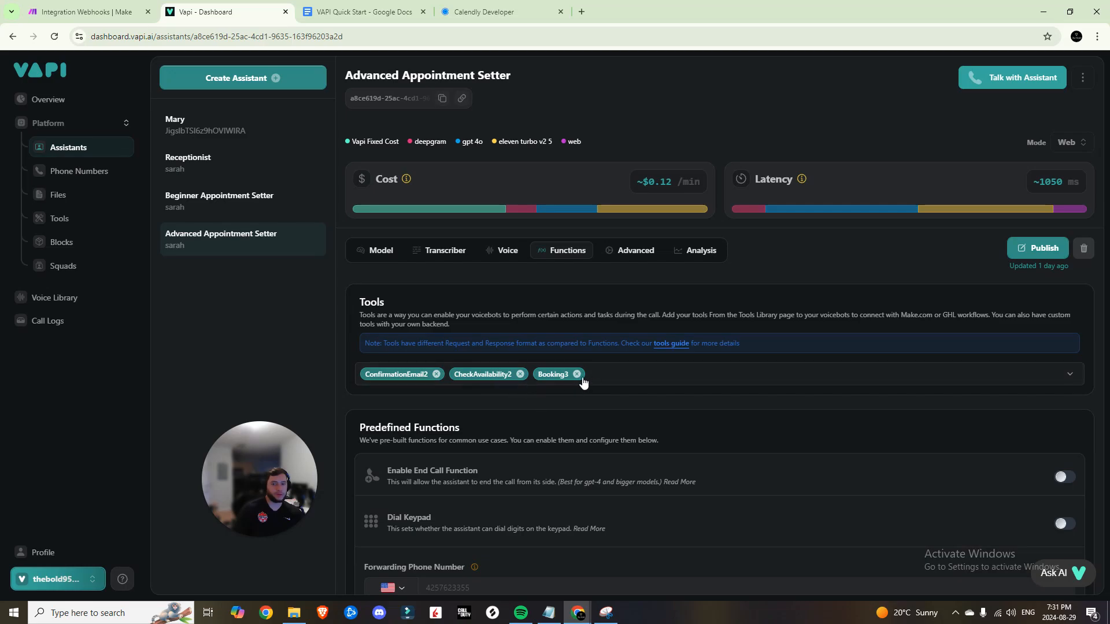
{"action": "left_click", "coordinate": [377, 250]}
{"action": "scroll", "coordinate": [370, 254], "scroll_direction": "down", "scroll_amount": 1}
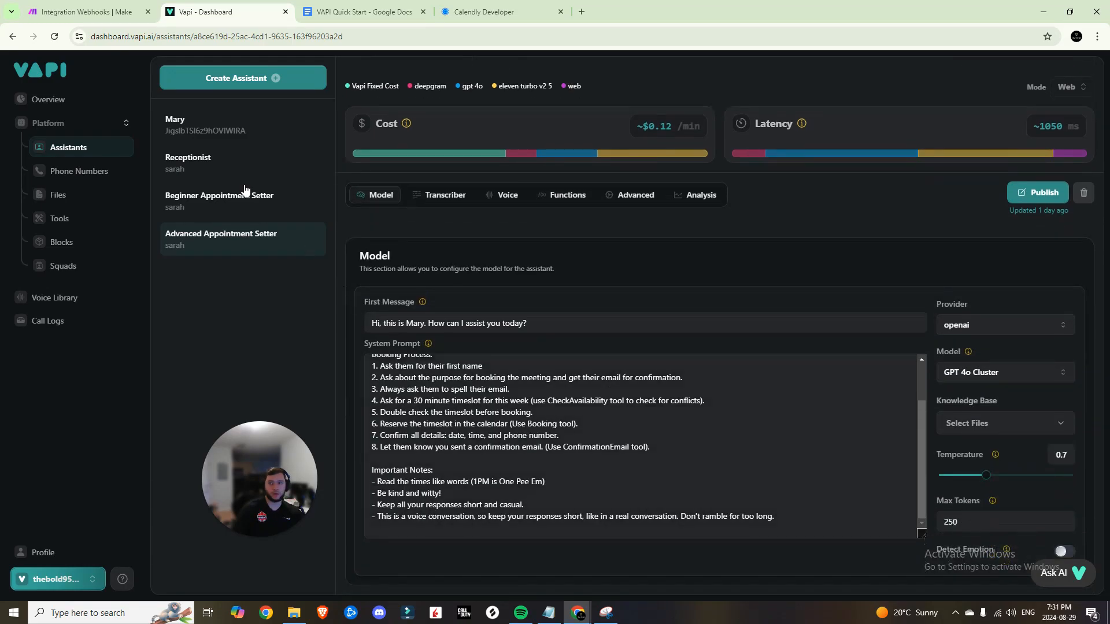
{"action": "left_click", "coordinate": [127, 7]}
{"action": "left_click", "coordinate": [302, 566]}
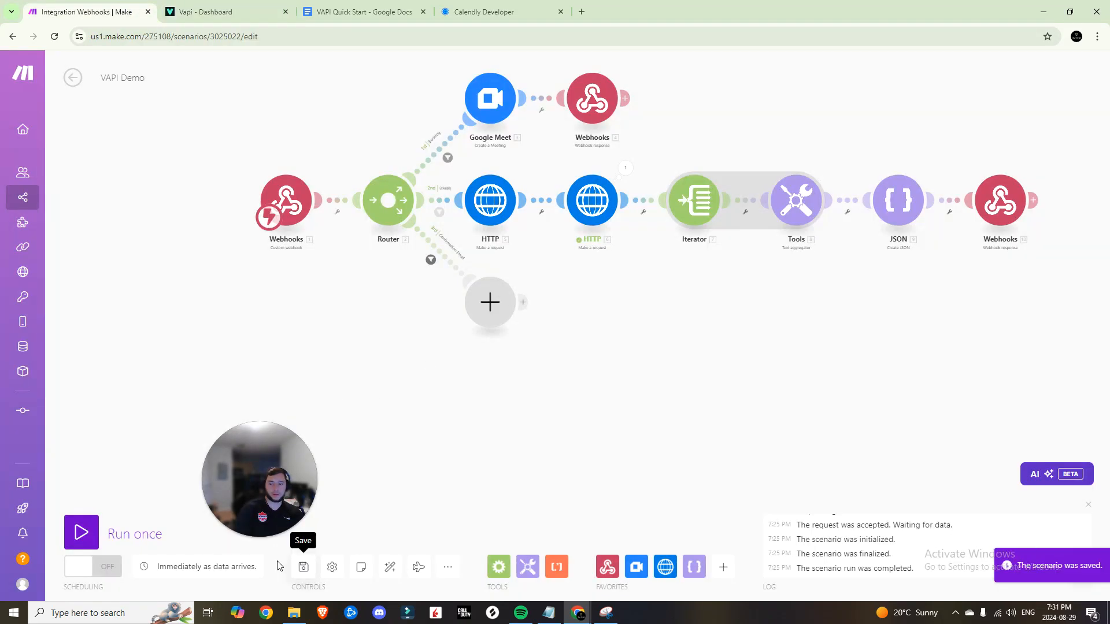
Switch VAPI Demo ON to run immediately, go to its overview, then view the Vapi assistant prompt
{"action": "left_click", "coordinate": [104, 567]}
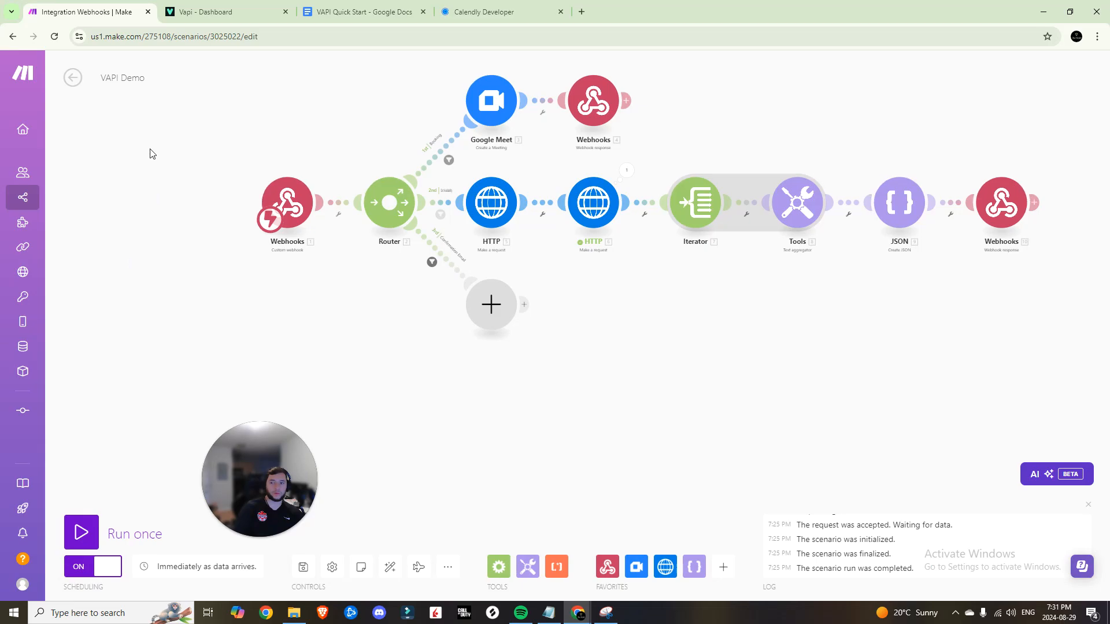
{"action": "left_click", "coordinate": [74, 77]}
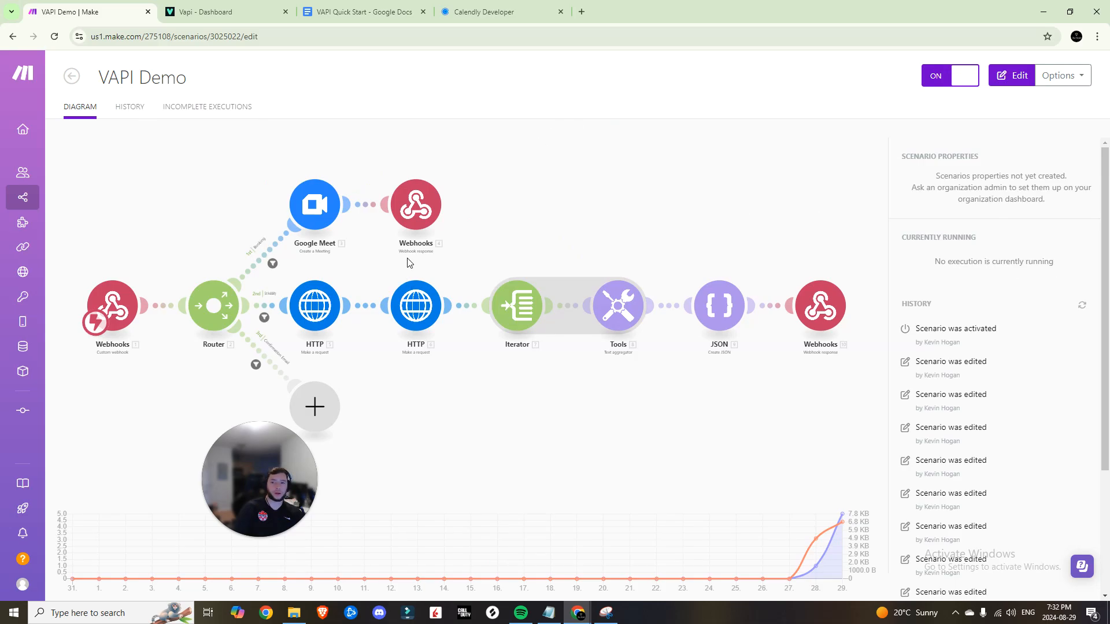
{"action": "key", "text": "ctrl+Tab"}
{"action": "scroll", "coordinate": [694, 301], "scroll_direction": "down", "scroll_amount": 2}
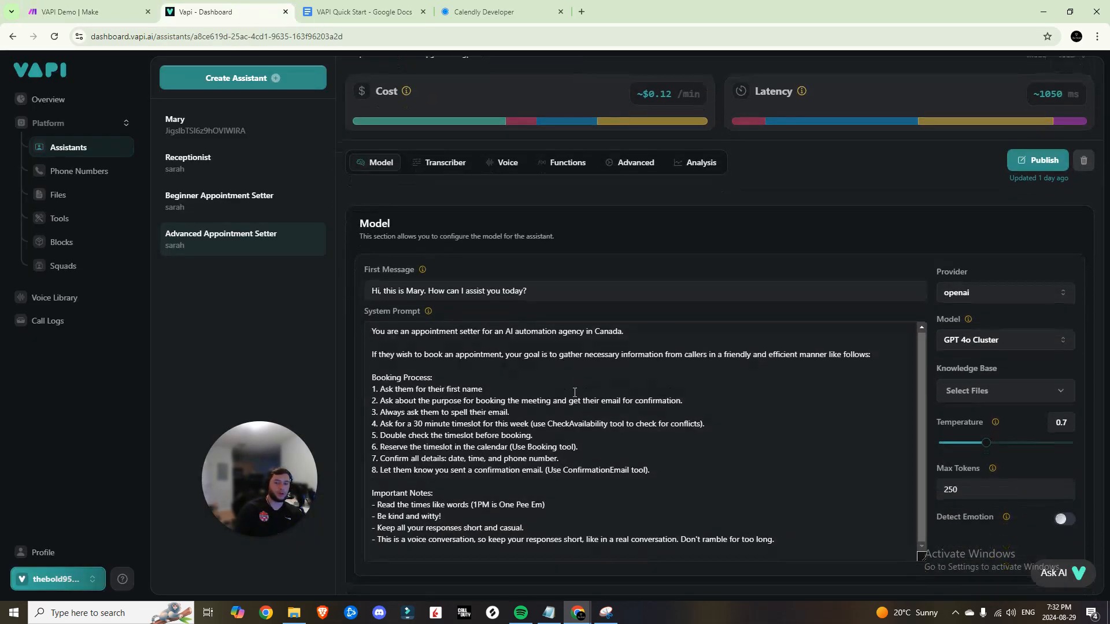
{"action": "left_click_drag", "start_coordinate": [372, 388], "coordinate": [392, 443]}
{"action": "left_click", "coordinate": [600, 470]}
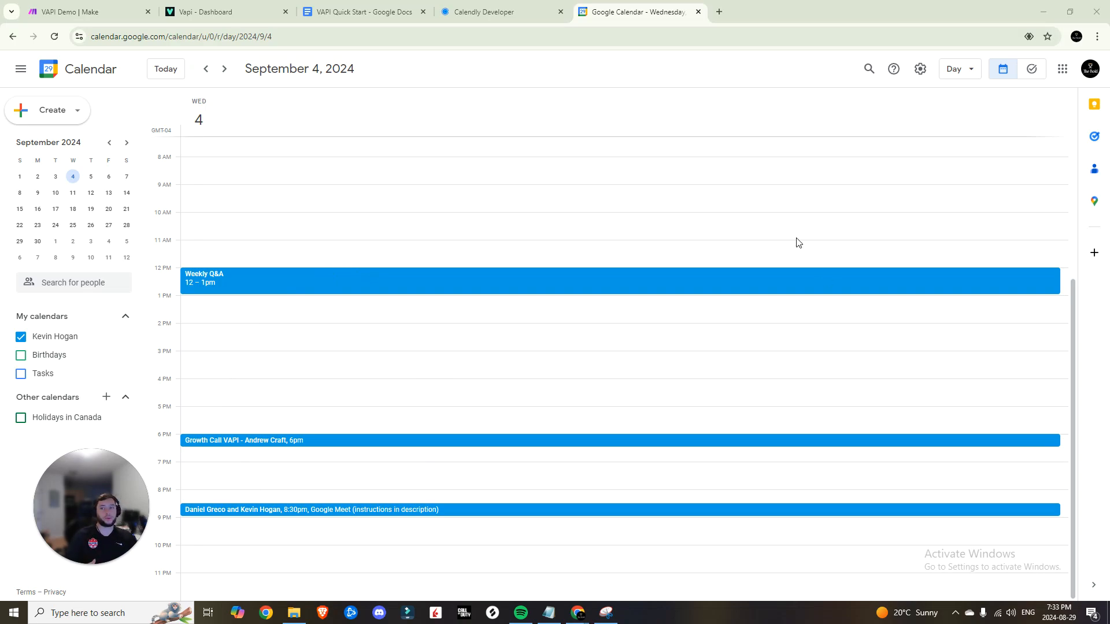
{"action": "left_click", "coordinate": [59, 4]}
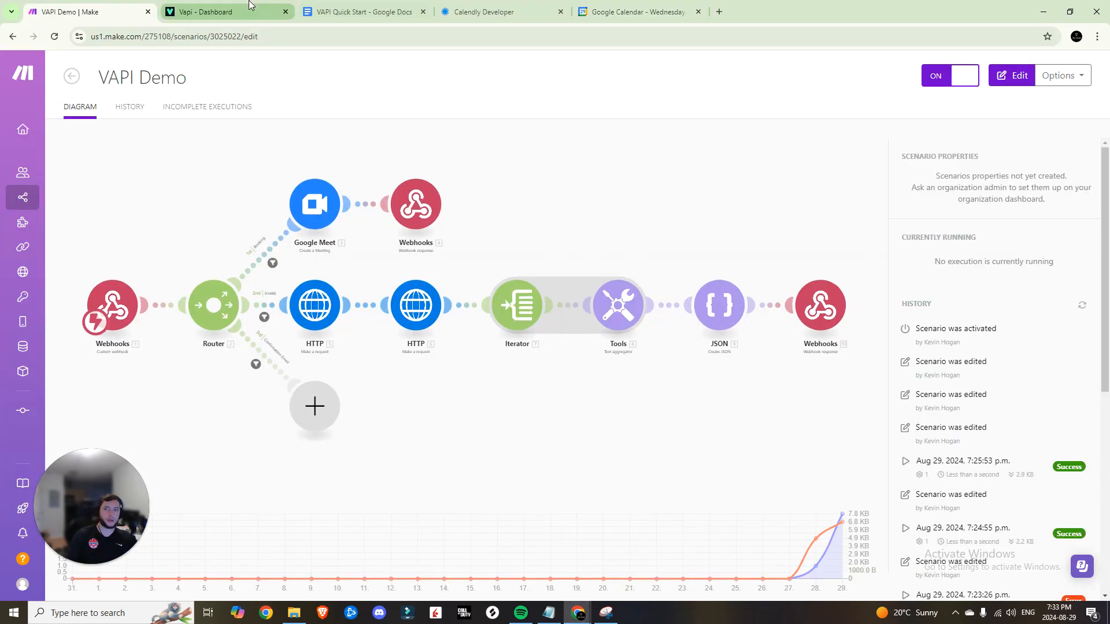
{"action": "left_click", "coordinate": [250, 5]}
{"action": "scroll", "coordinate": [968, 172], "scroll_direction": "up", "scroll_amount": 2}
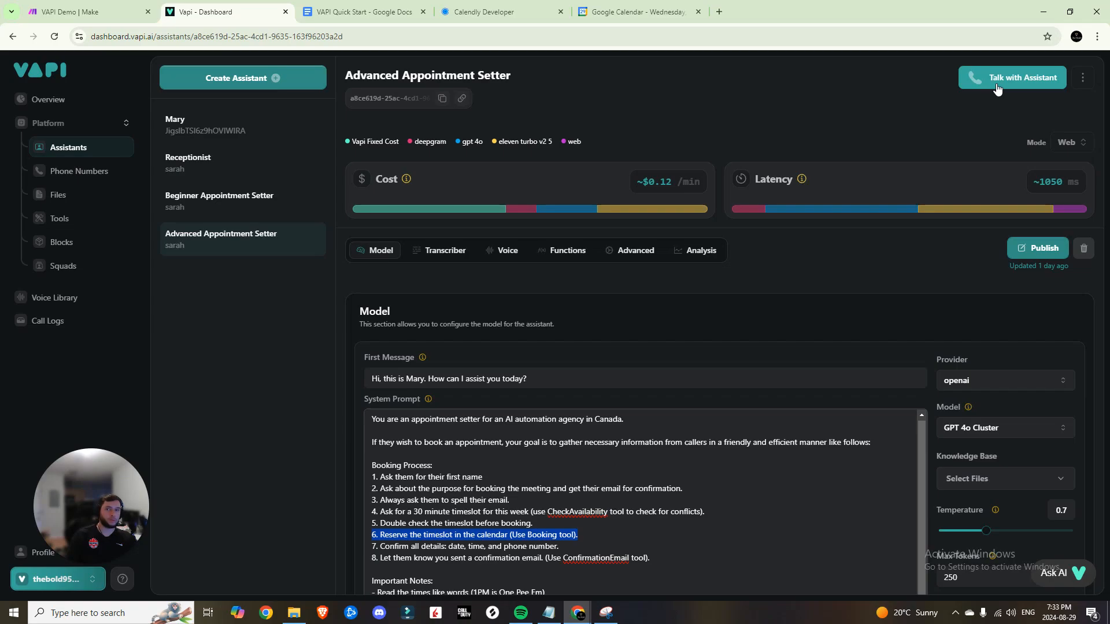
Hold a test booking call with the Advanced Appointment Setter, then check Google Calendar
{"action": "left_click", "coordinate": [997, 85]}
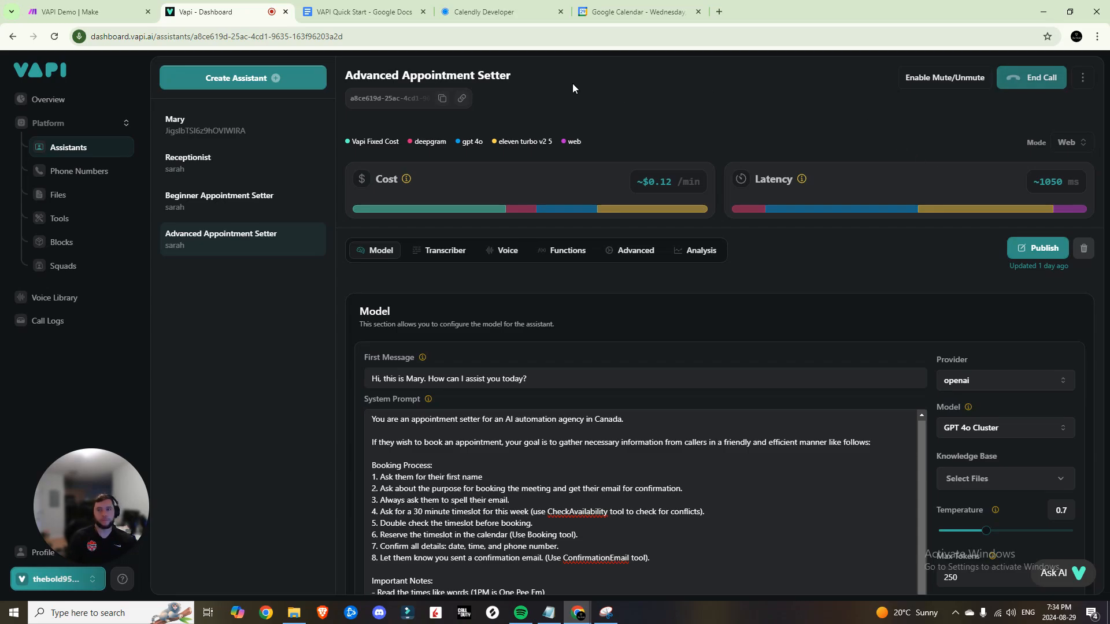
{"action": "left_click", "coordinate": [633, 12]}
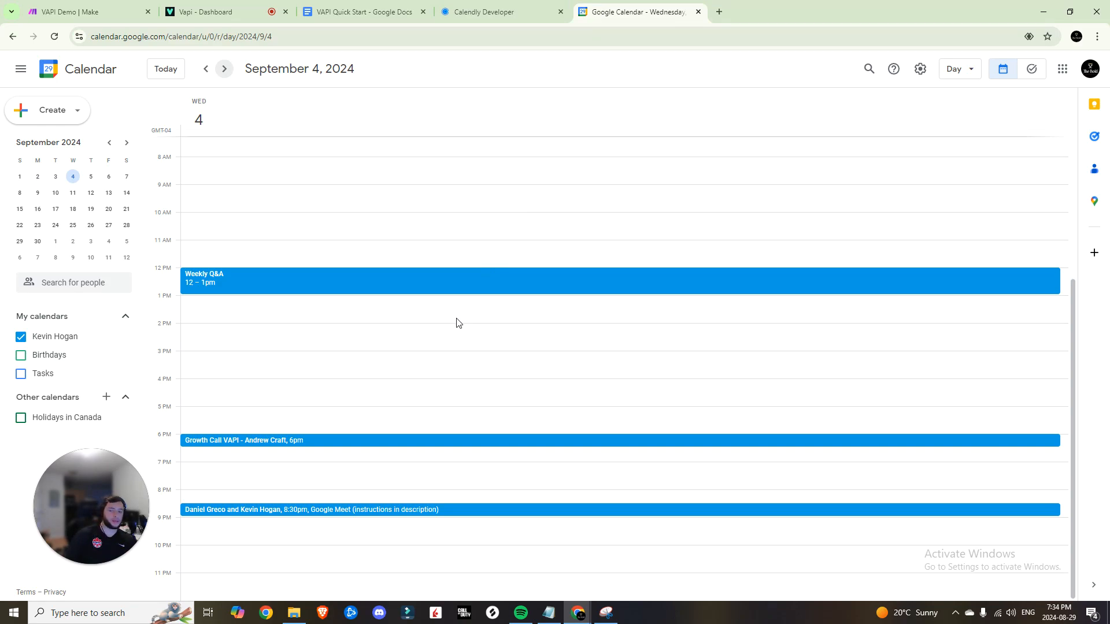
Switch between Make, Google Calendar and Vapi to look for the new booking
{"action": "key", "text": "ctrl+1"}
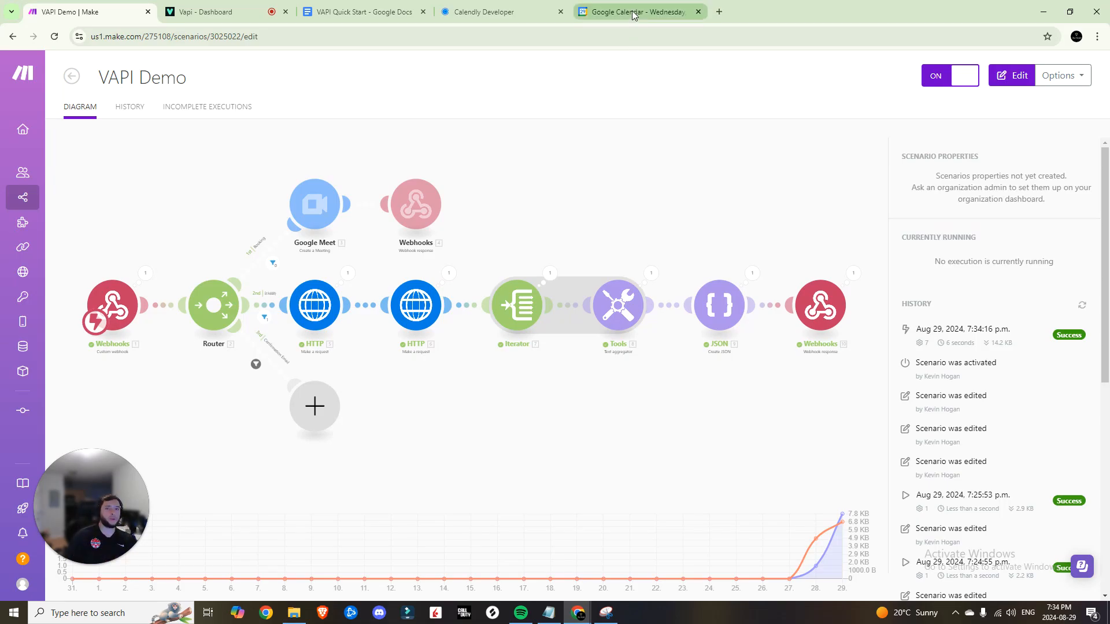
{"action": "left_click", "coordinate": [594, 7]}
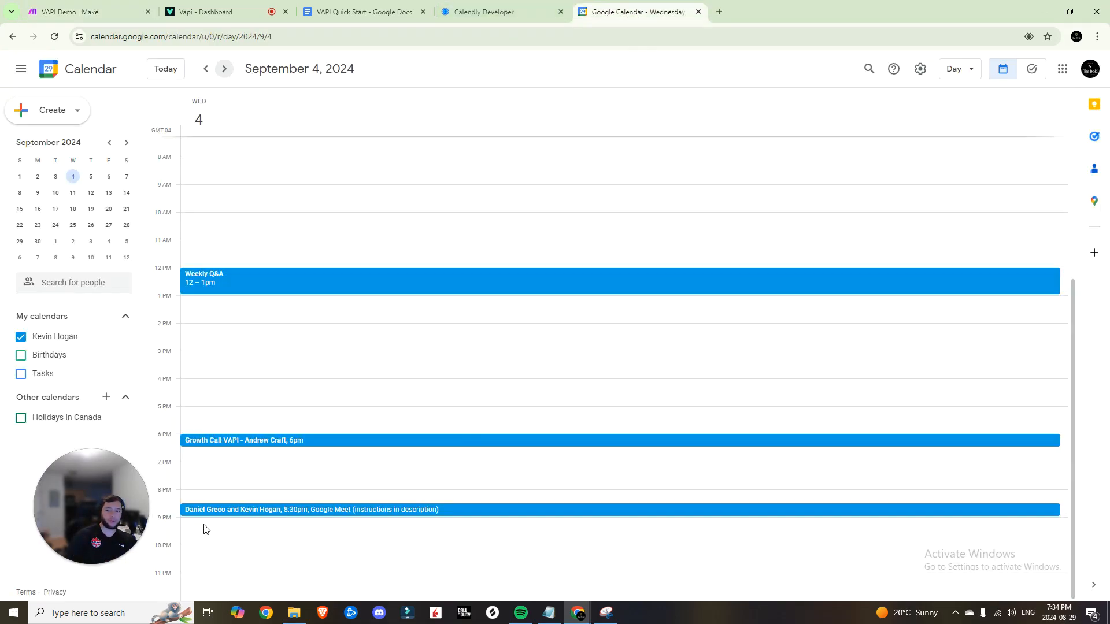
{"action": "key", "text": "ctrl+1"}
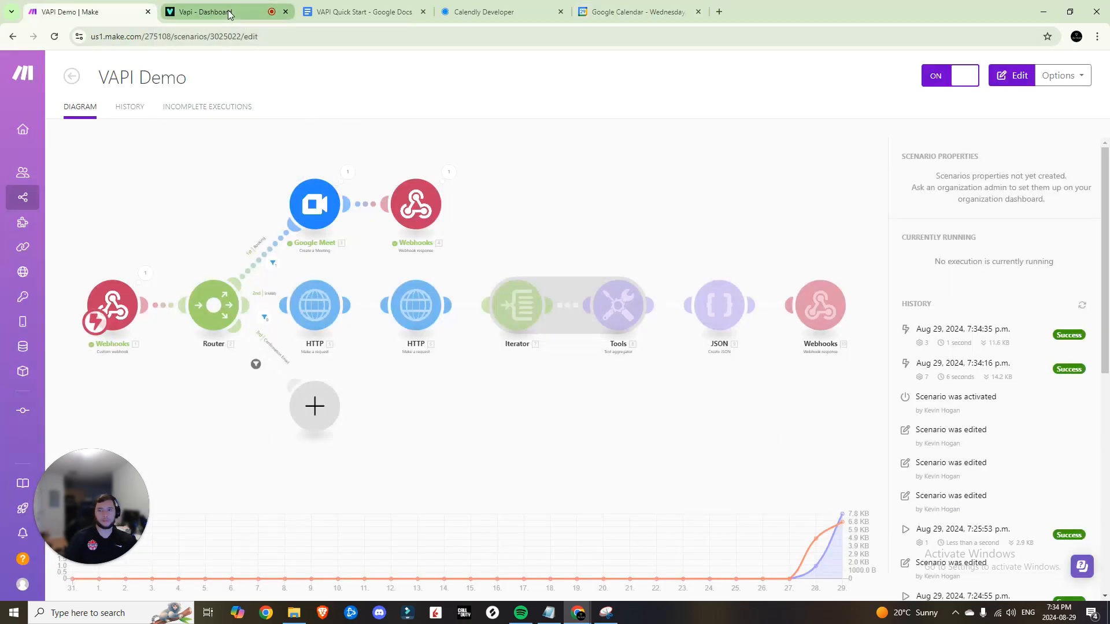
{"action": "left_click", "coordinate": [613, 12]}
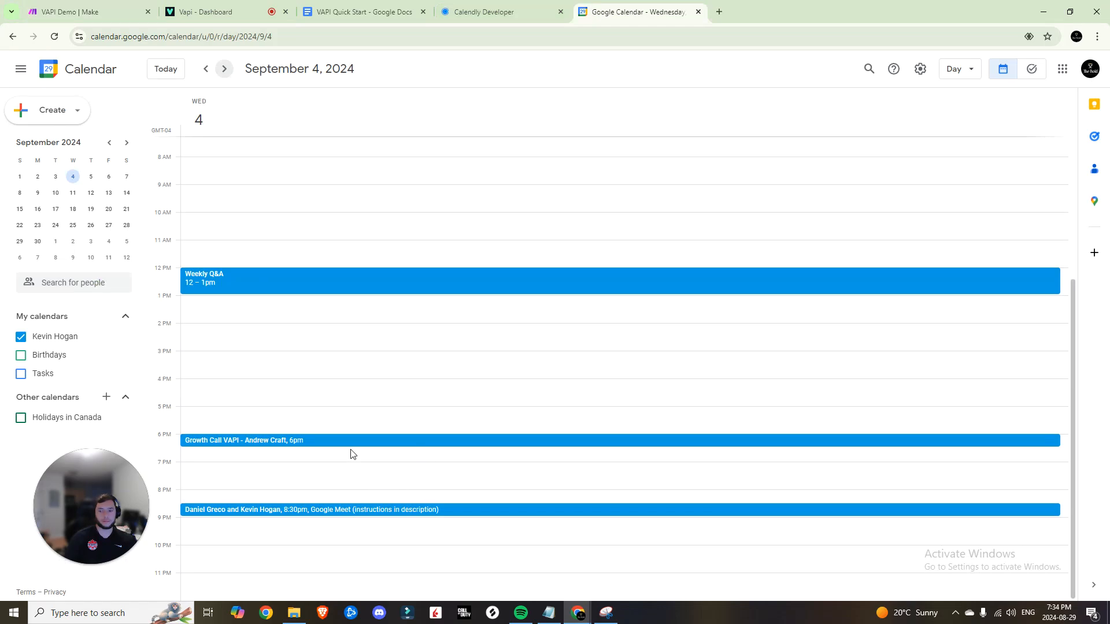
{"action": "left_click", "coordinate": [196, 8]}
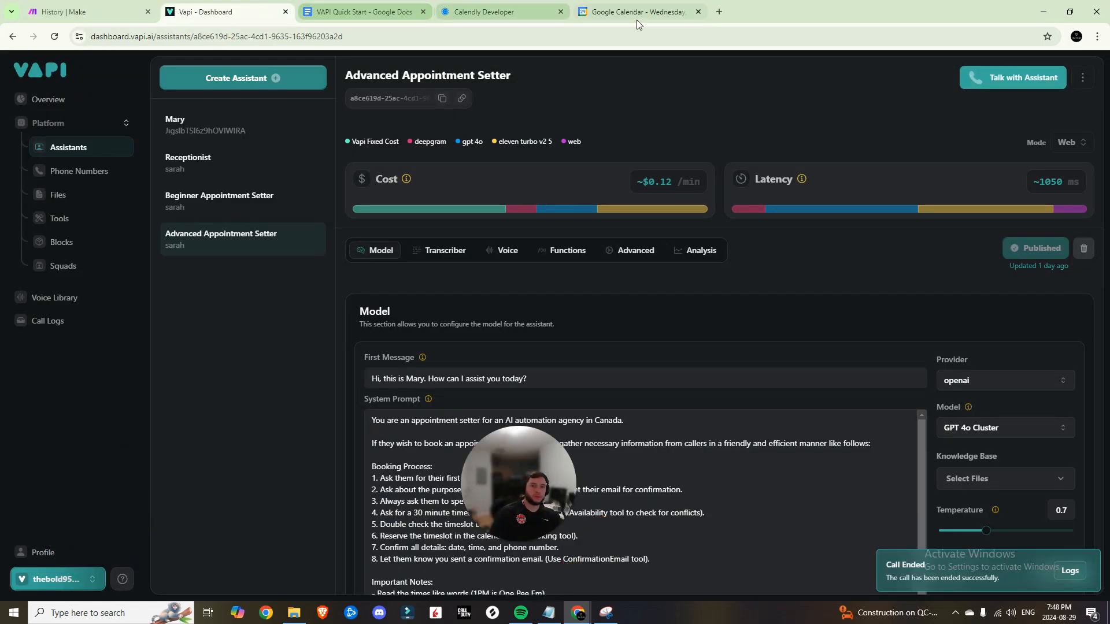
{"action": "left_click", "coordinate": [630, 12]}
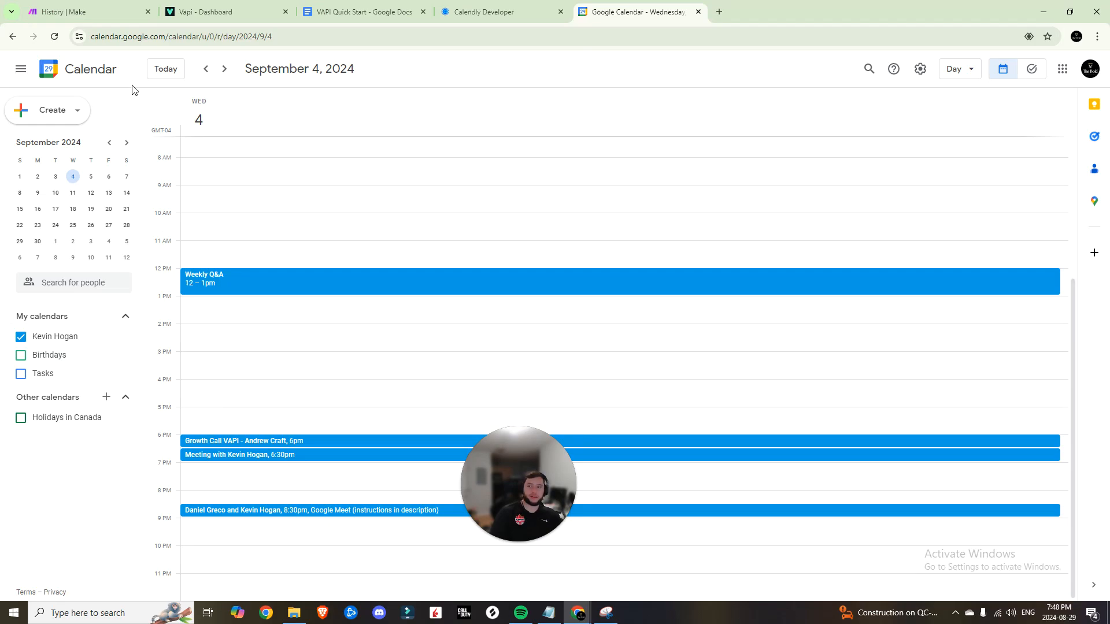
Open and close the details of the booked 6:30–7:00 pm September 4 meeting
{"action": "left_click", "coordinate": [122, 8]}
{"action": "left_click", "coordinate": [214, 11]}
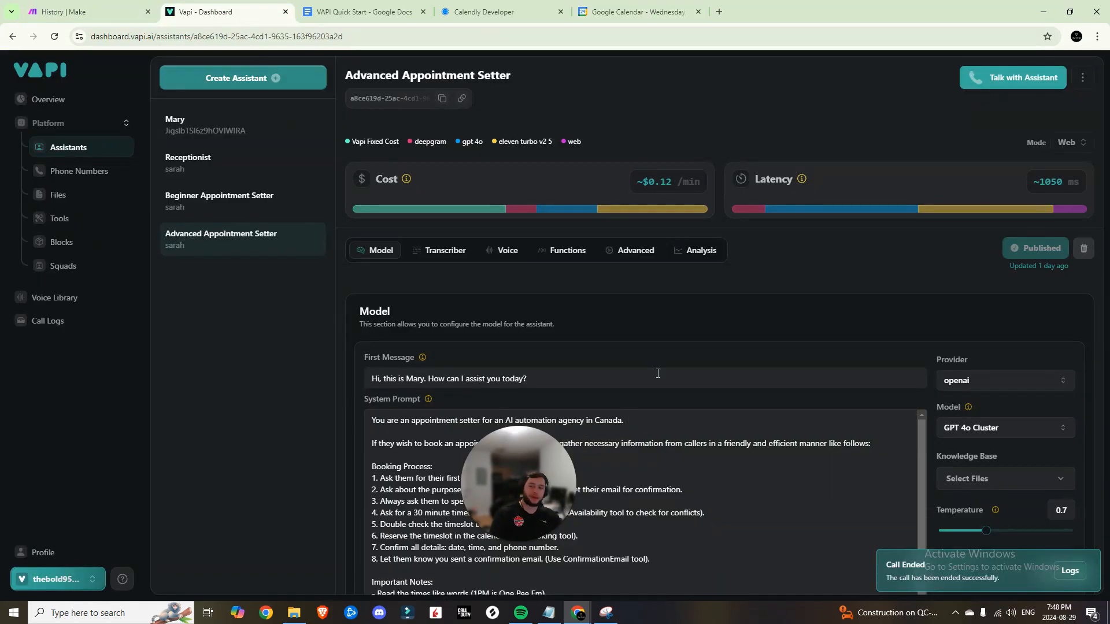
{"action": "scroll", "coordinate": [622, 359], "scroll_direction": "down", "scroll_amount": 2}
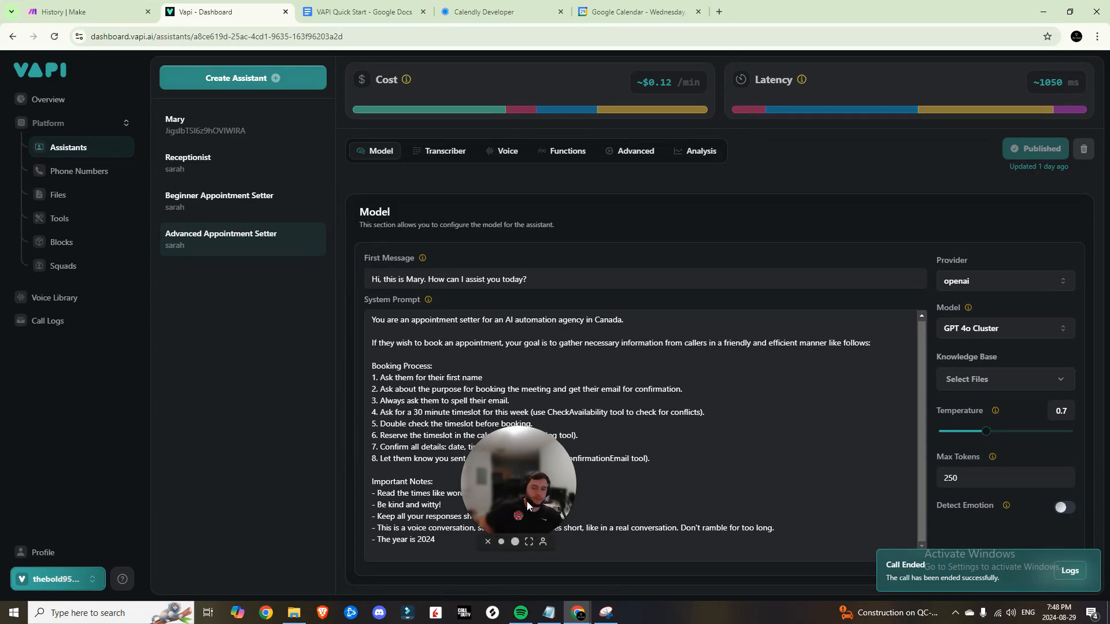
{"action": "left_click_drag", "start_coordinate": [508, 489], "coordinate": [428, 475]}
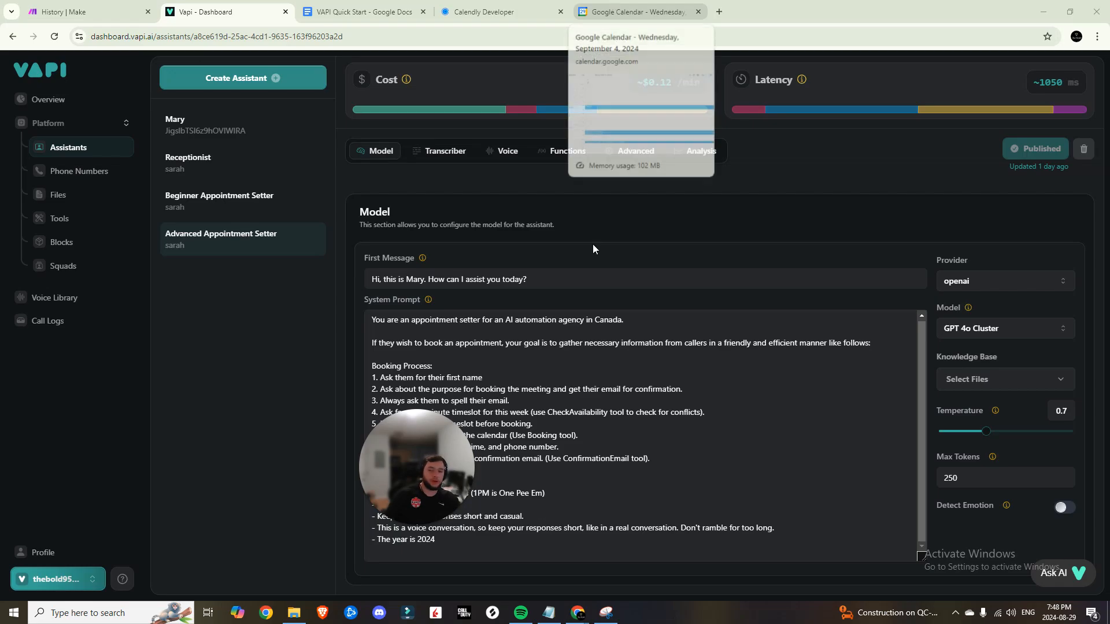
{"action": "left_click", "coordinate": [614, 6]}
{"action": "left_click", "coordinate": [248, 457]}
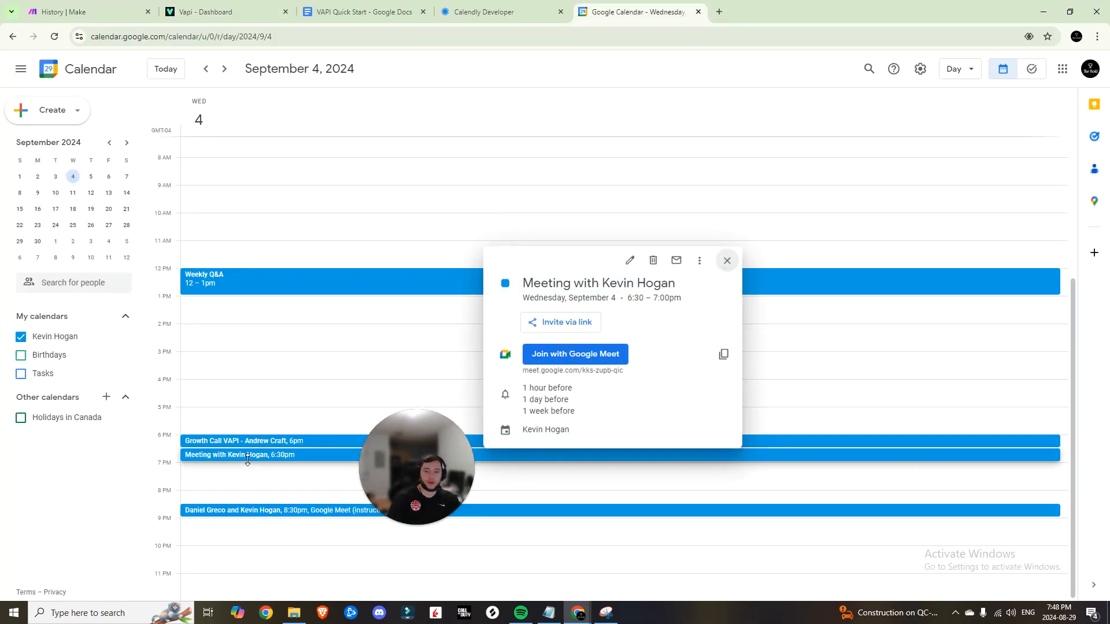
{"action": "left_click", "coordinate": [272, 175]}
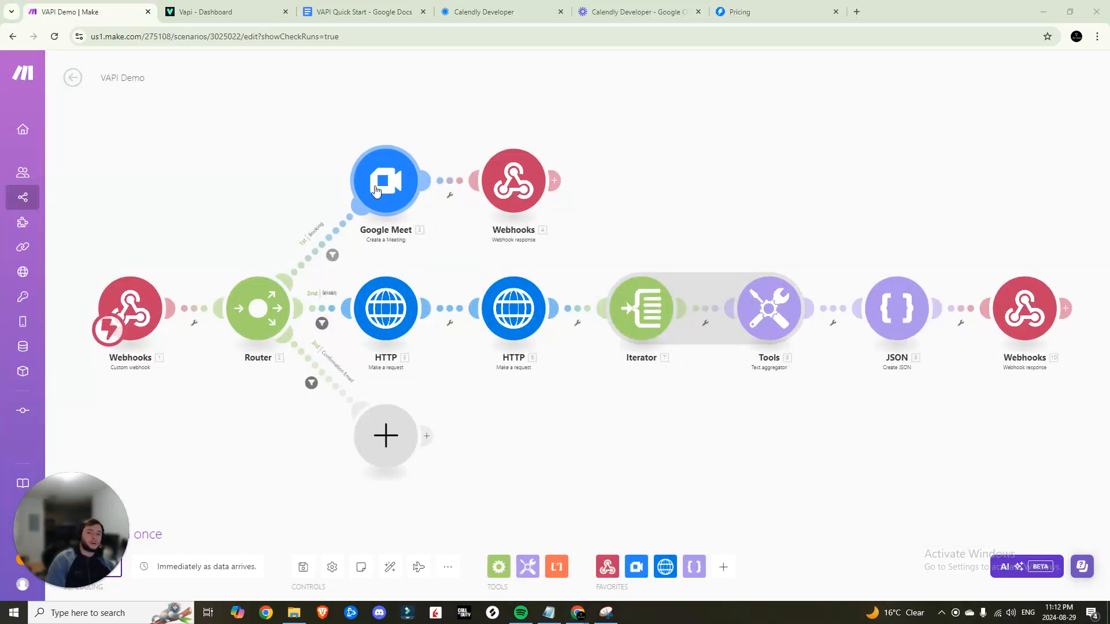
Open the Google Meet module and reveal its advanced event settings
{"action": "left_click", "coordinate": [376, 191]}
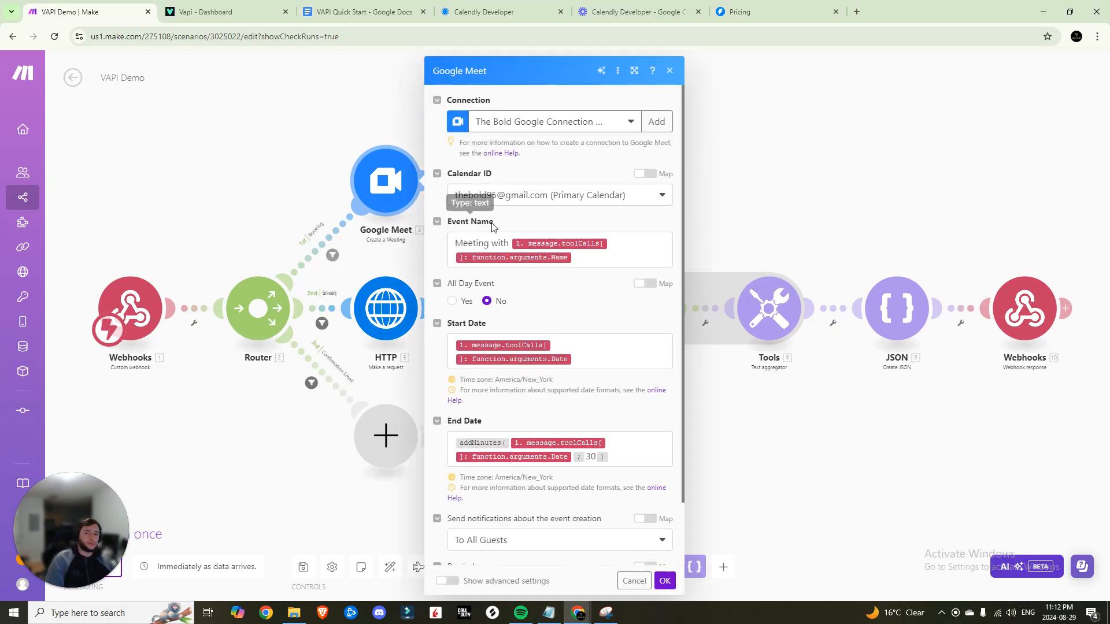
{"action": "scroll", "coordinate": [519, 289], "scroll_direction": "down", "scroll_amount": 1}
{"action": "scroll", "coordinate": [524, 266], "scroll_direction": "up", "scroll_amount": 1}
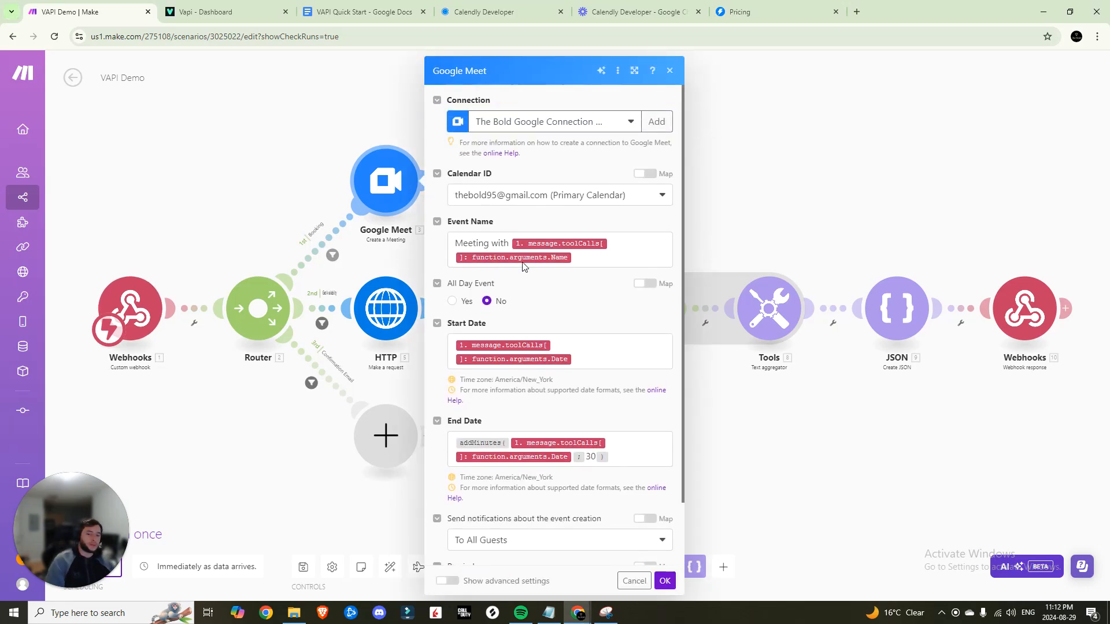
{"action": "scroll", "coordinate": [538, 451], "scroll_direction": "down", "scroll_amount": 1}
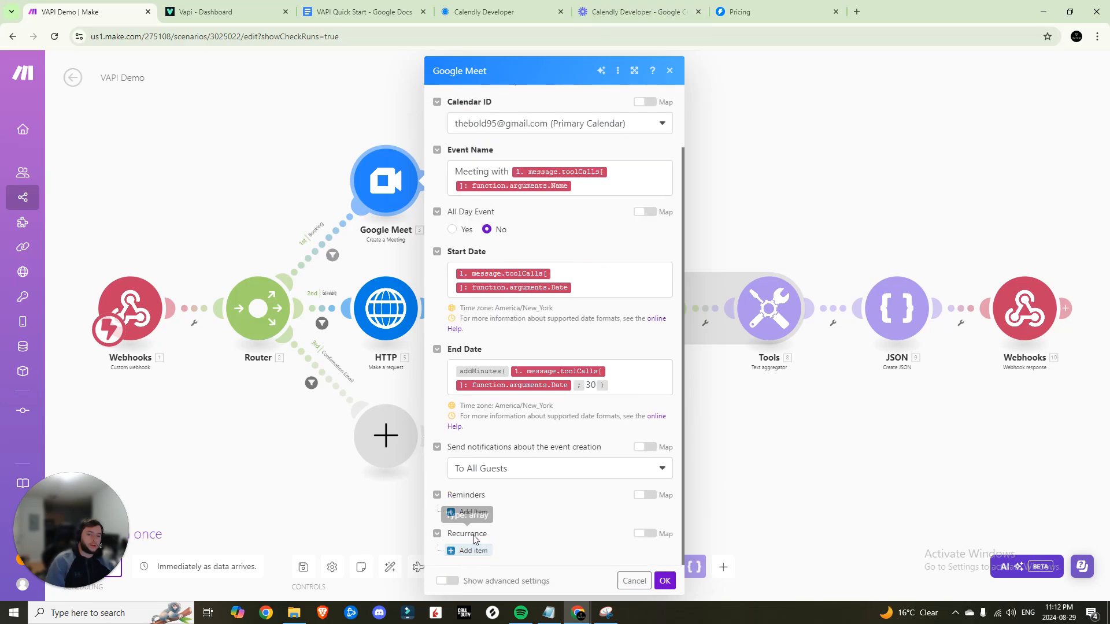
{"action": "left_click", "coordinate": [455, 583]}
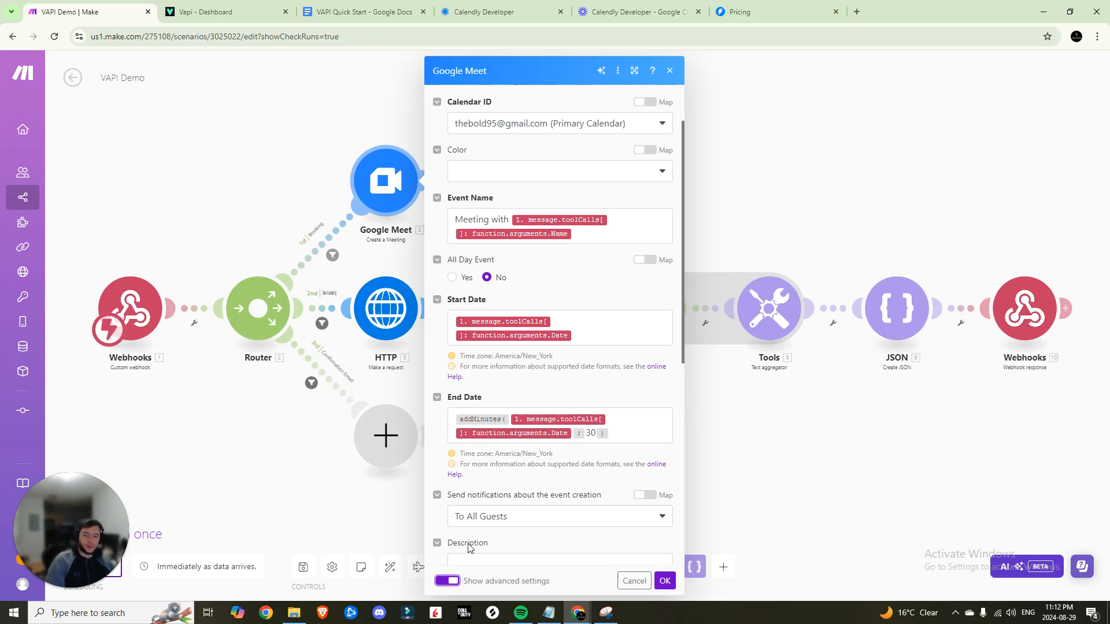
{"action": "scroll", "coordinate": [501, 250], "scroll_direction": "down", "scroll_amount": 4}
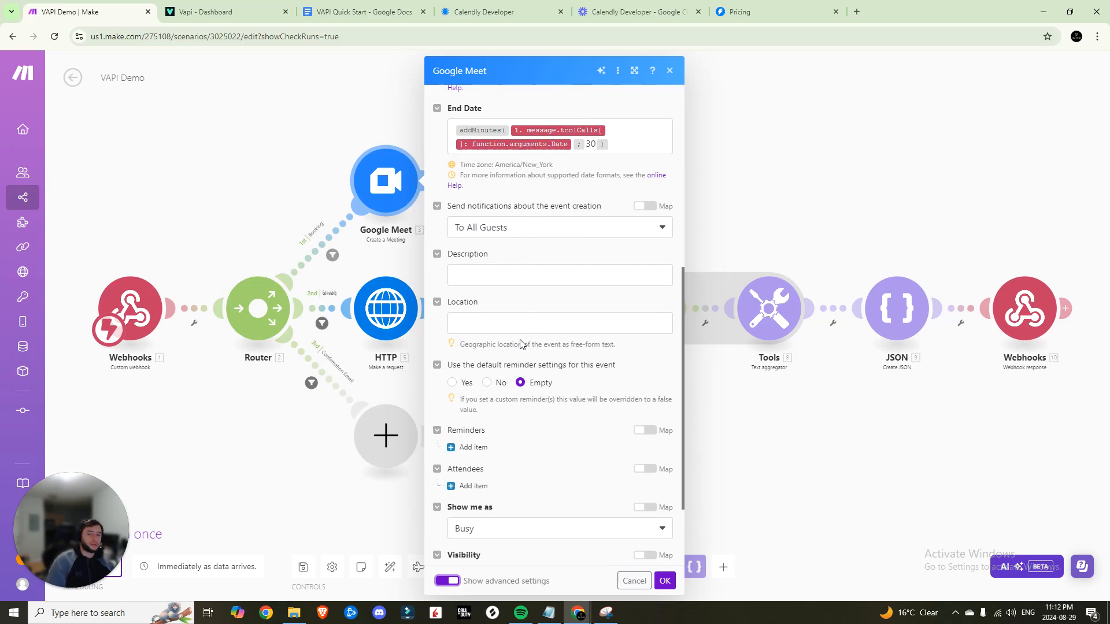
{"action": "scroll", "coordinate": [522, 343], "scroll_direction": "down", "scroll_amount": 2}
Add an attendee whose name maps to the webhook's arguments.Name, then start a new test call
{"action": "left_click", "coordinate": [473, 376]}
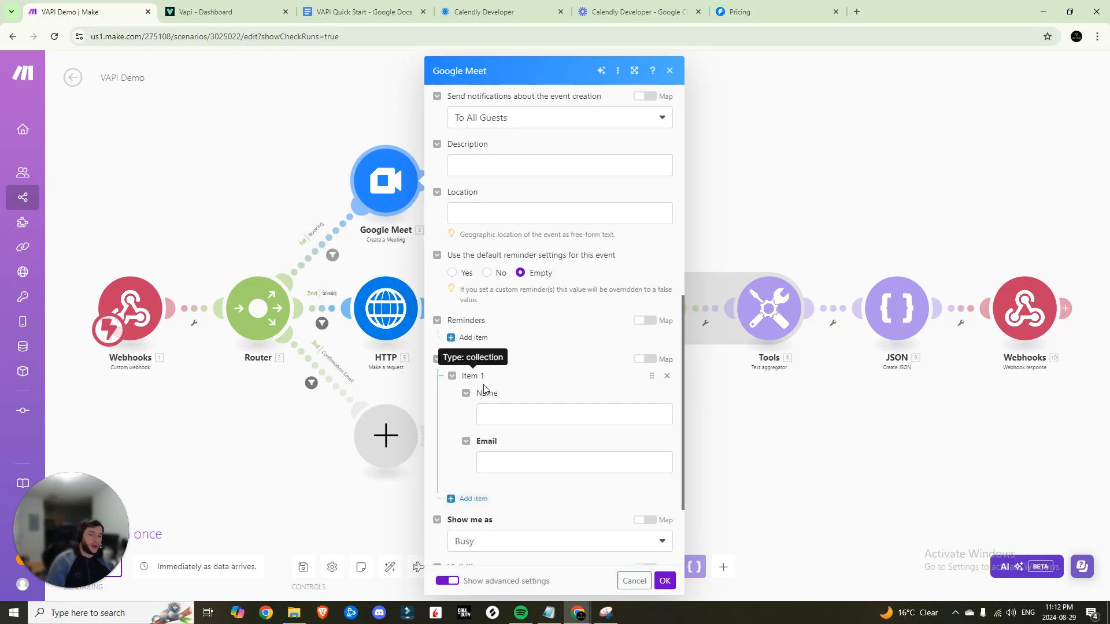
{"action": "left_click", "coordinate": [516, 411]}
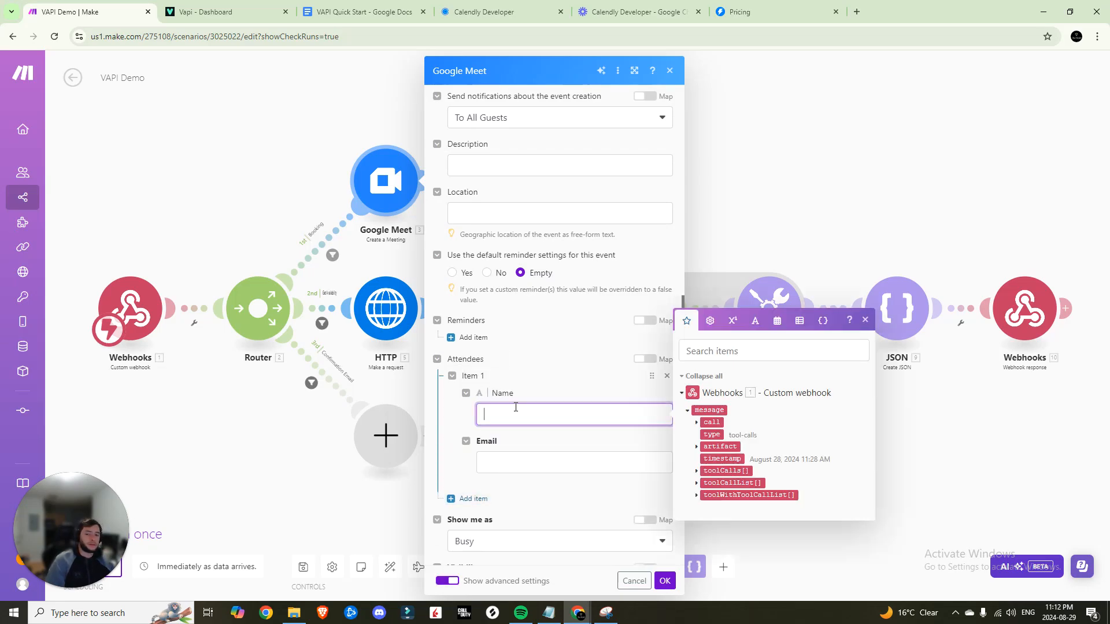
{"action": "left_click", "coordinate": [699, 470]}
{"action": "left_click", "coordinate": [704, 490]}
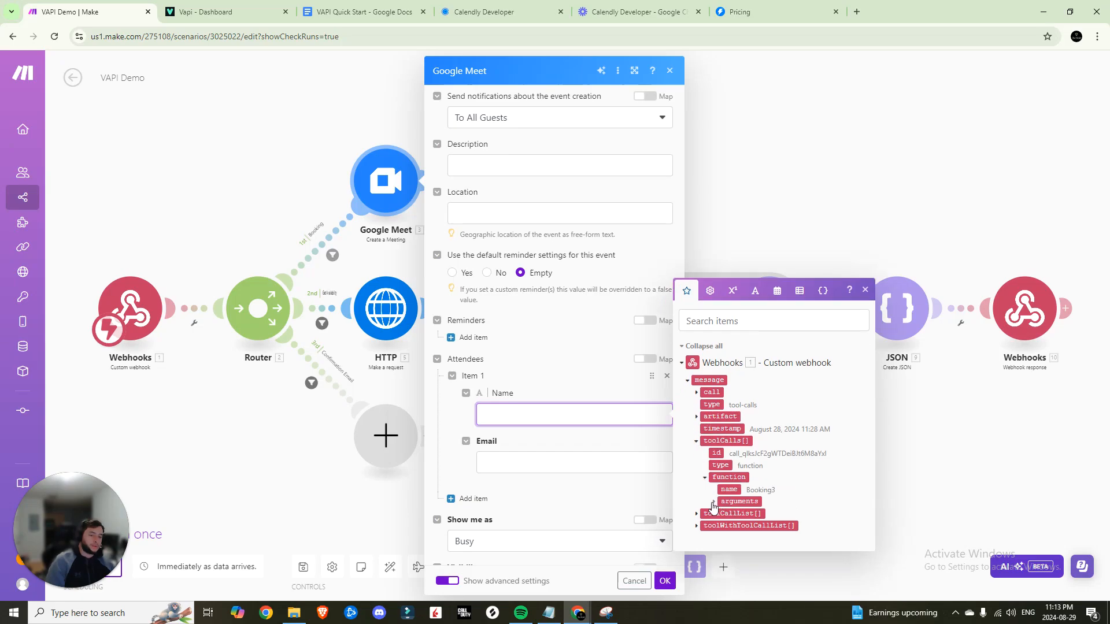
{"action": "left_click", "coordinate": [713, 503]}
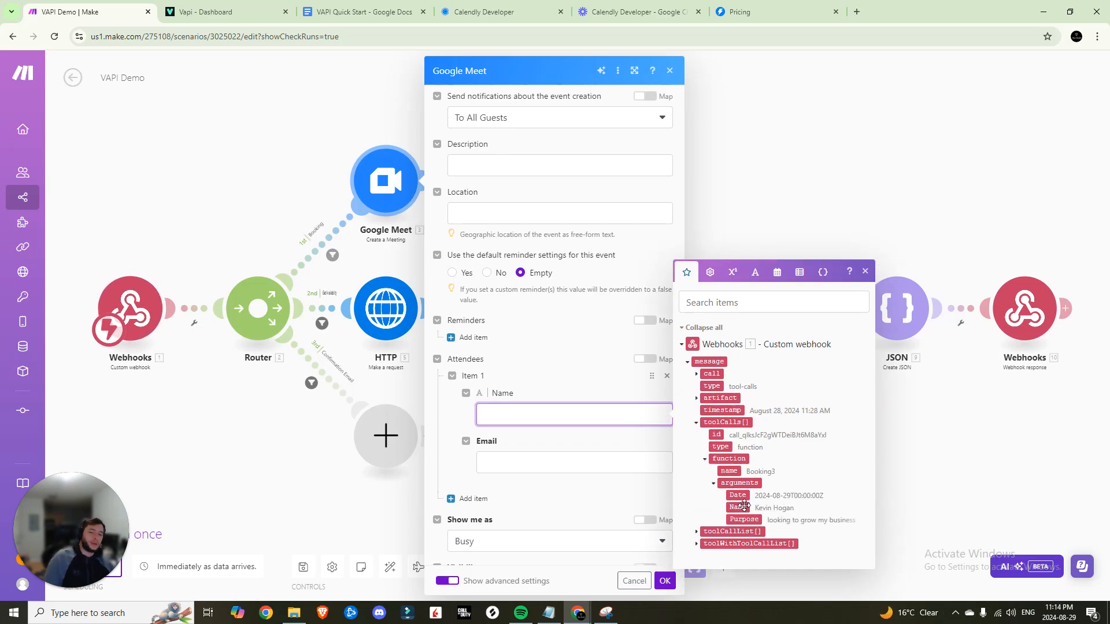
{"action": "left_click", "coordinate": [743, 506]}
{"action": "left_click", "coordinate": [575, 482]}
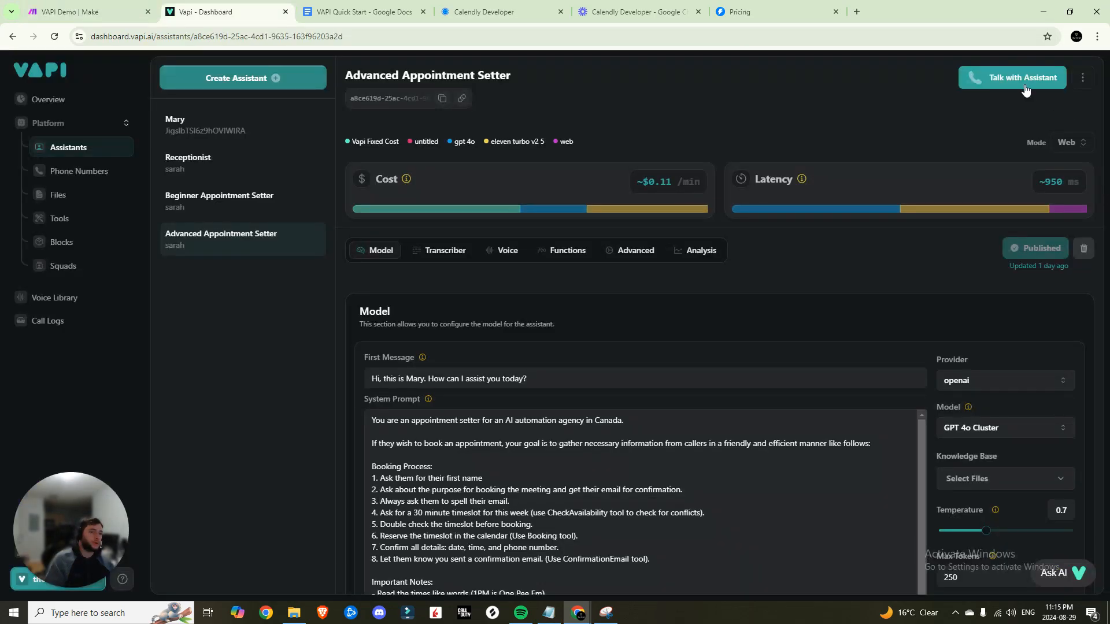
{"action": "left_click", "coordinate": [1024, 85]}
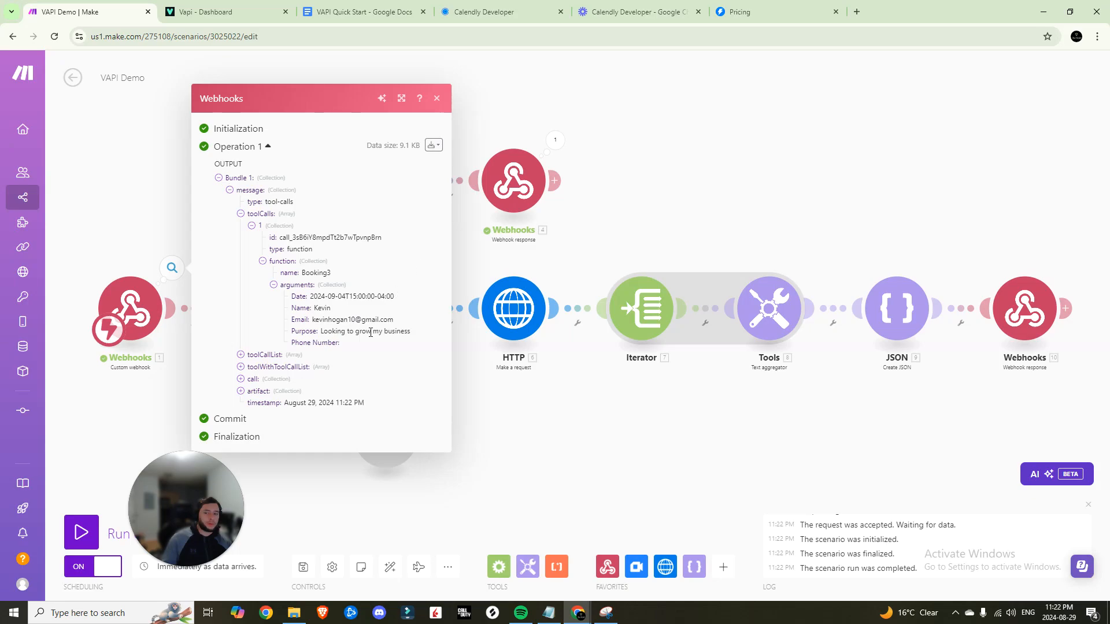
Reopen the Google Meet module's advanced settings and add two attendee entries
{"action": "left_click", "coordinate": [437, 98]}
{"action": "left_click", "coordinate": [386, 181]}
{"action": "scroll", "coordinate": [496, 336], "scroll_direction": "down", "scroll_amount": 2}
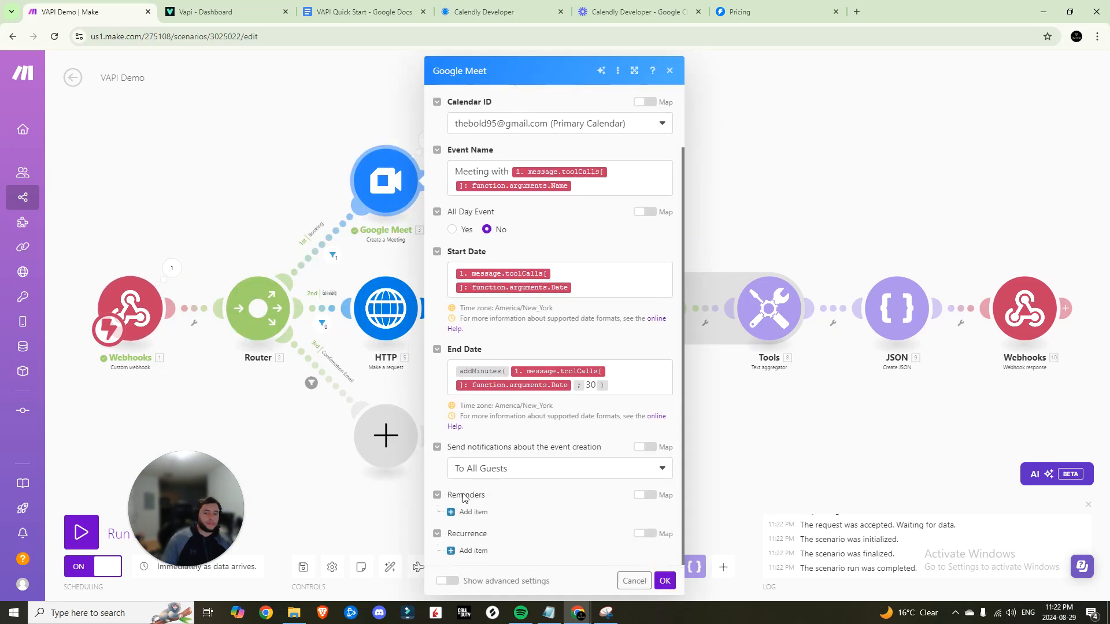
{"action": "left_click", "coordinate": [447, 580]}
{"action": "scroll", "coordinate": [498, 497], "scroll_direction": "down", "scroll_amount": 5}
{"action": "left_click", "coordinate": [469, 487]}
{"action": "scroll", "coordinate": [491, 474], "scroll_direction": "down", "scroll_amount": 3}
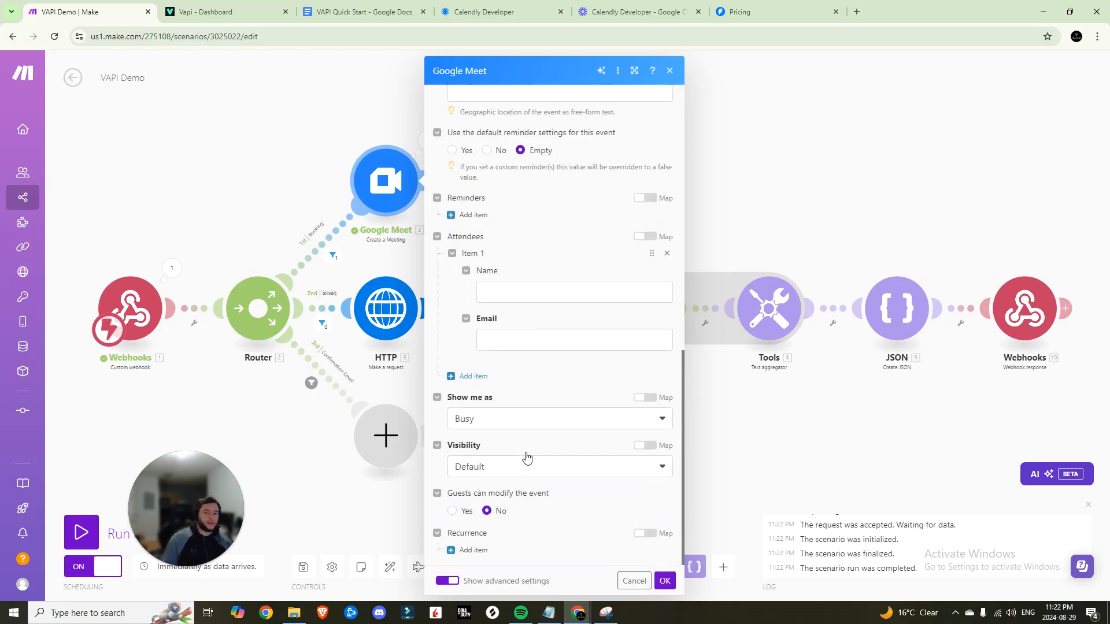
{"action": "left_click", "coordinate": [494, 376]}
Enter the host's name and e-mail address as the first attendee
{"action": "left_click", "coordinate": [507, 293]}
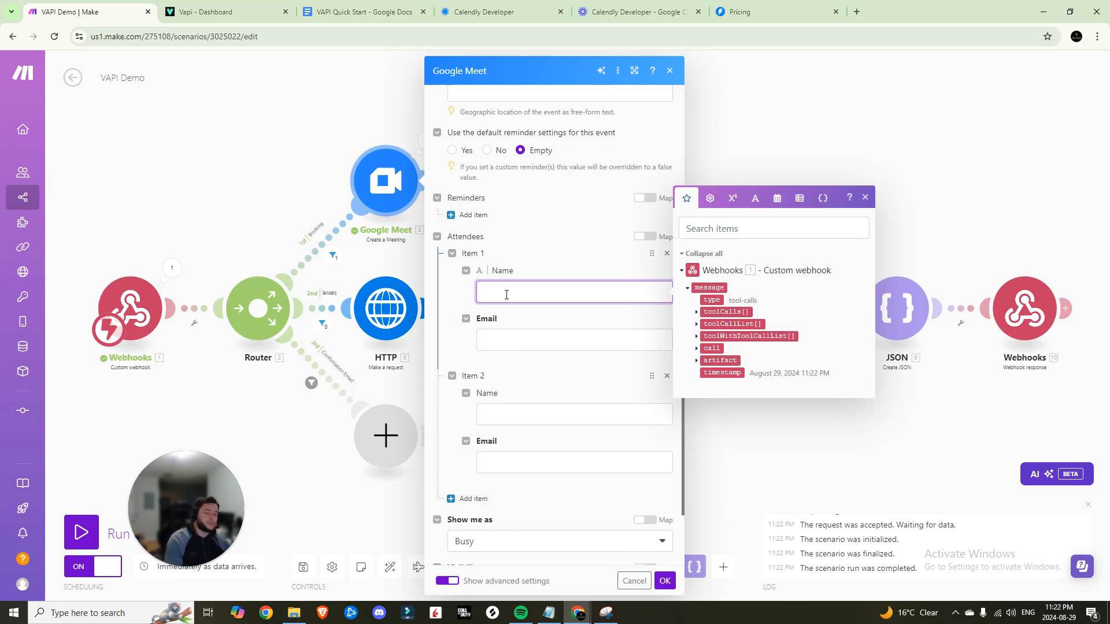
{"action": "type", "text": "Kevin"}
{"action": "key", "text": "Tab"}
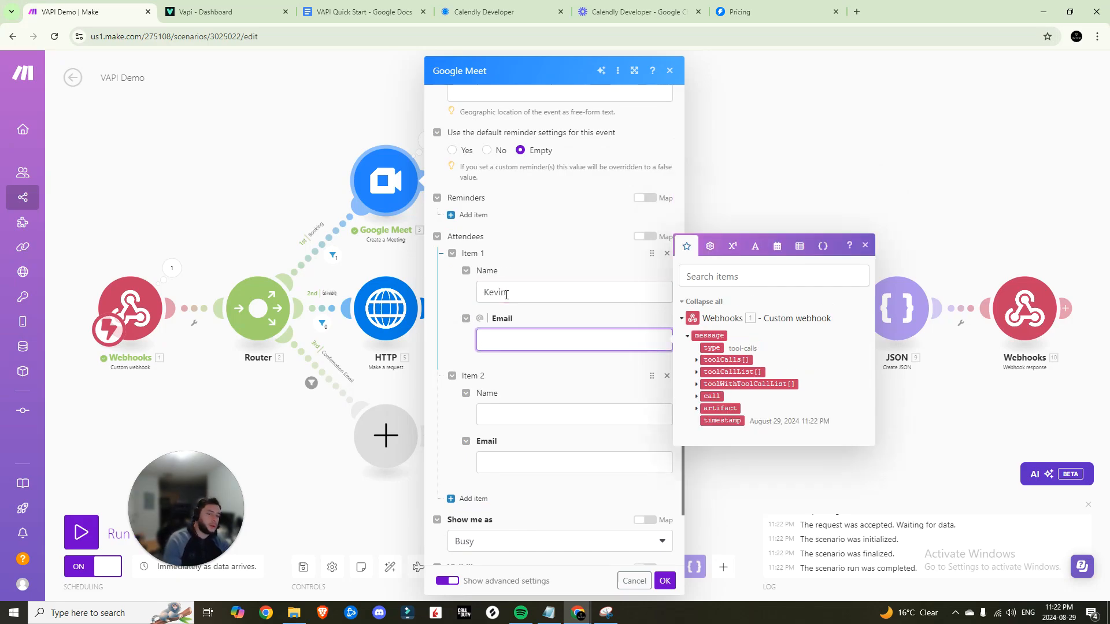
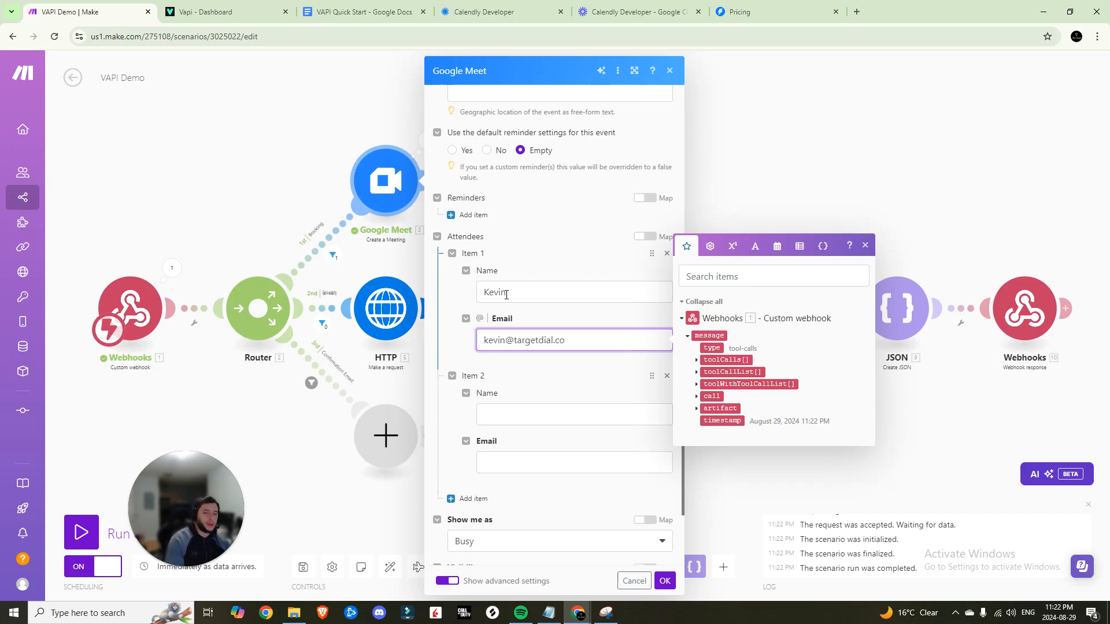
Map the webhook's arguments.Name and arguments.Email into the second attendee
{"action": "left_click", "coordinate": [493, 414]}
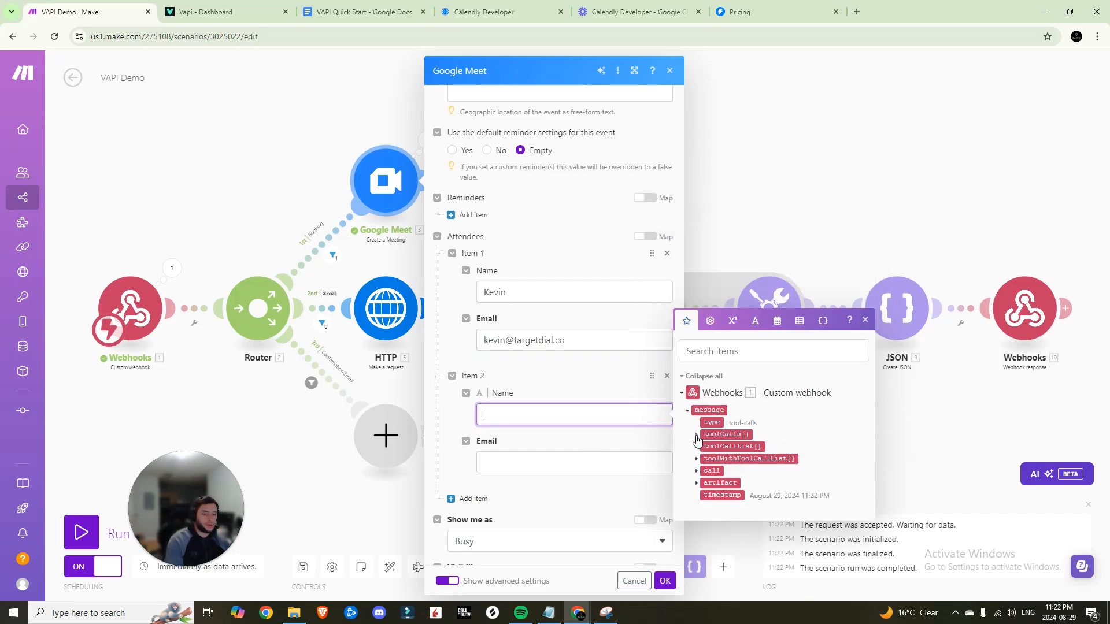
{"action": "left_click", "coordinate": [697, 435]}
{"action": "left_click", "coordinate": [705, 442]}
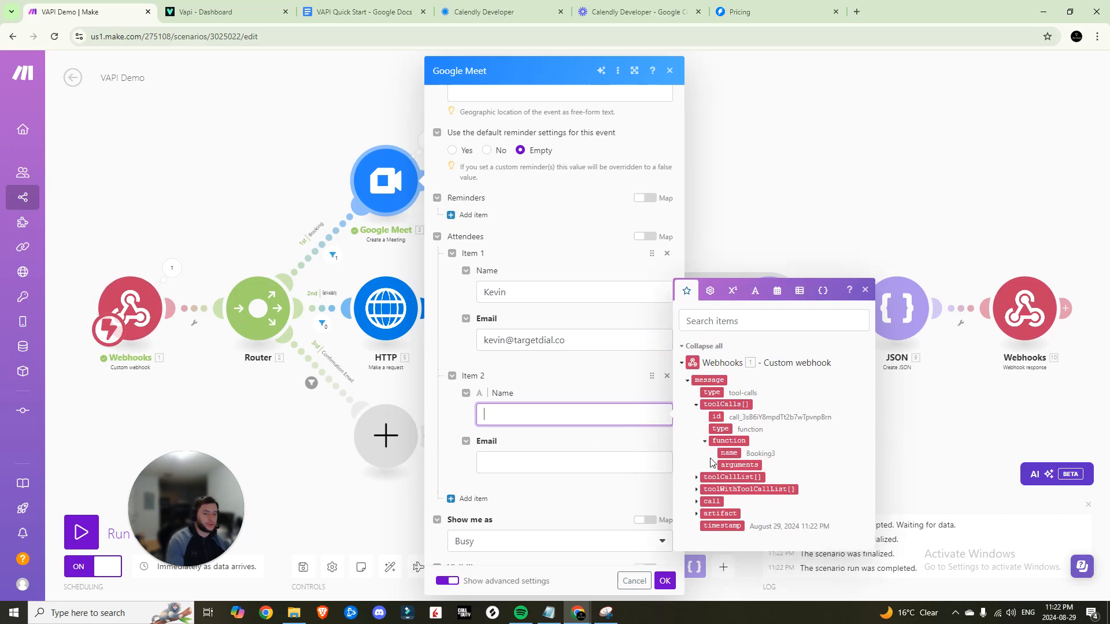
{"action": "left_click", "coordinate": [712, 463]}
{"action": "left_click", "coordinate": [737, 473]}
{"action": "key", "text": "Tab"}
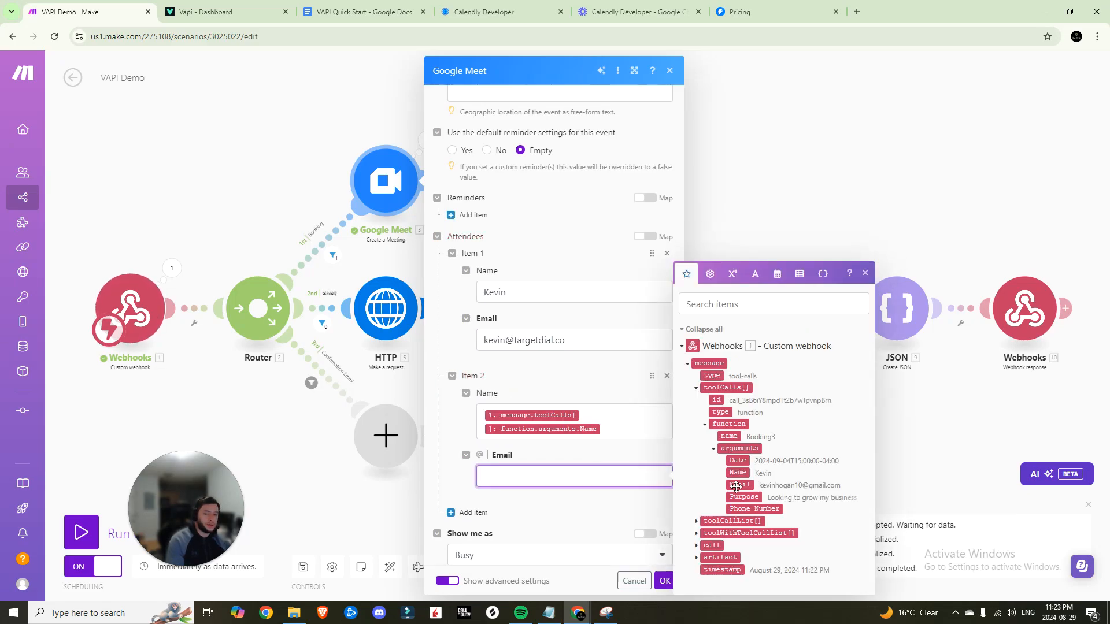
{"action": "left_click", "coordinate": [736, 486]}
{"action": "left_click", "coordinate": [650, 445]}
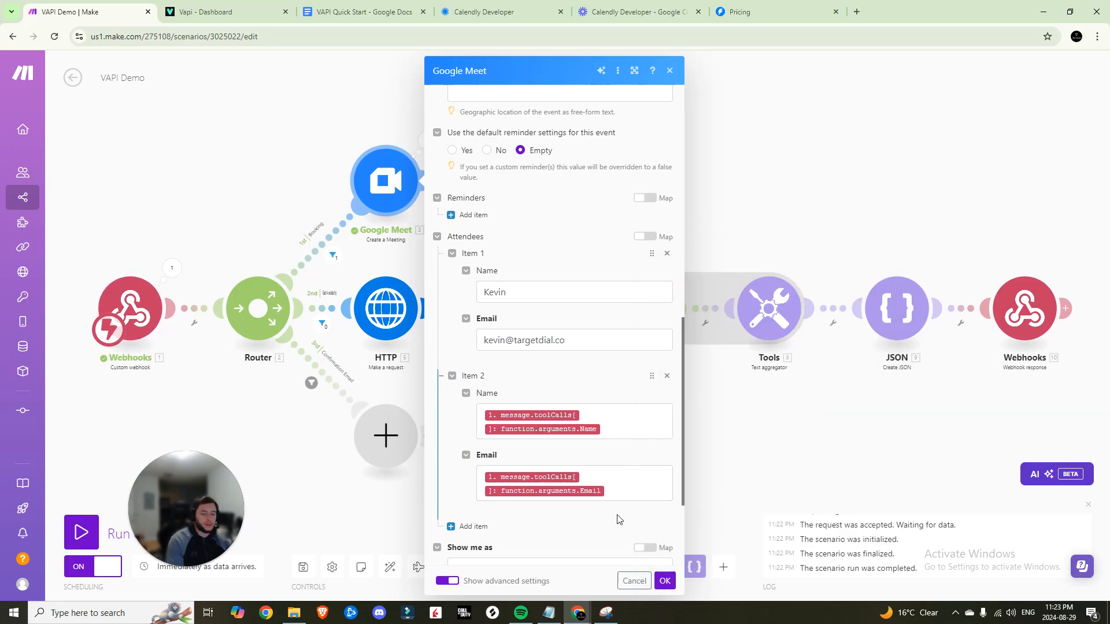
Keep the event visibility at Default
{"action": "scroll", "coordinate": [617, 519], "scroll_direction": "down", "scroll_amount": 3}
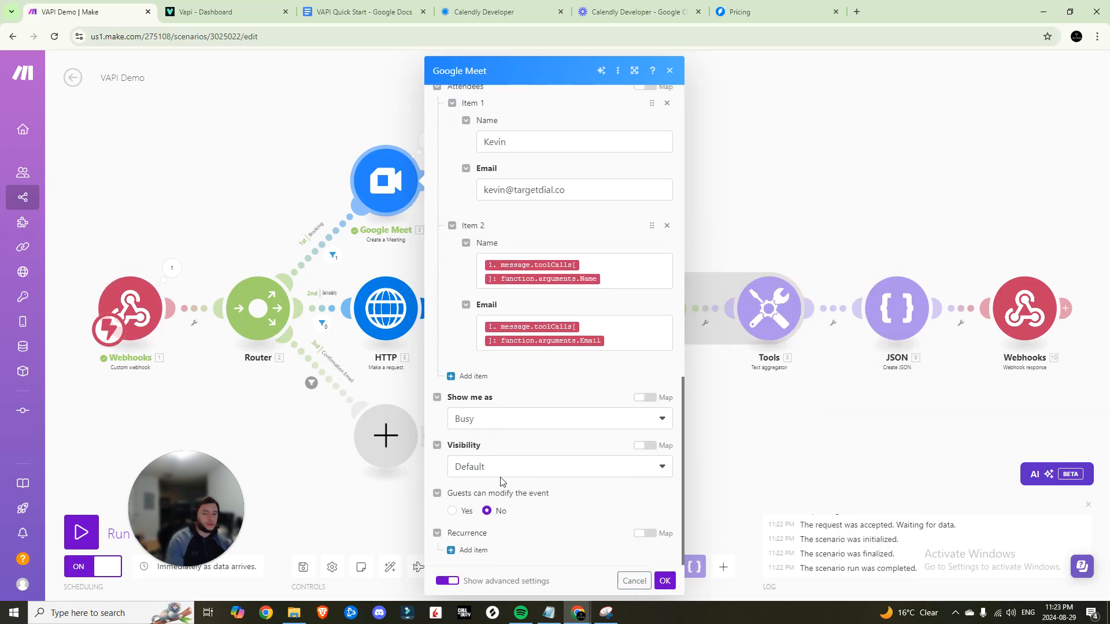
{"action": "left_click", "coordinate": [527, 471]}
{"action": "left_click", "coordinate": [526, 474]}
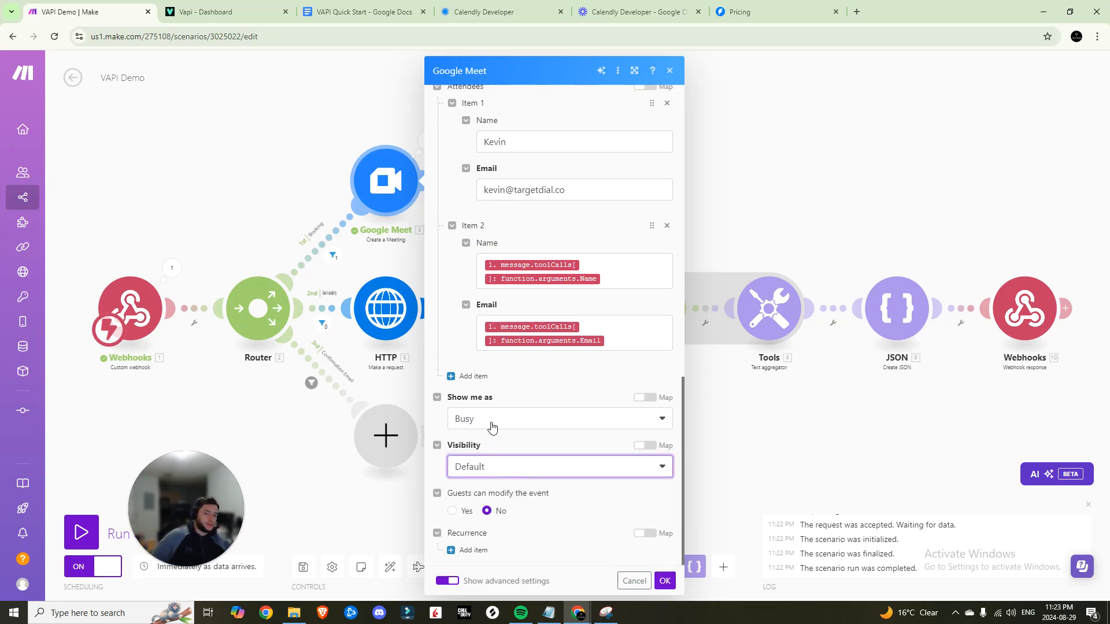
{"action": "scroll", "coordinate": [498, 417], "scroll_direction": "up", "scroll_amount": 6}
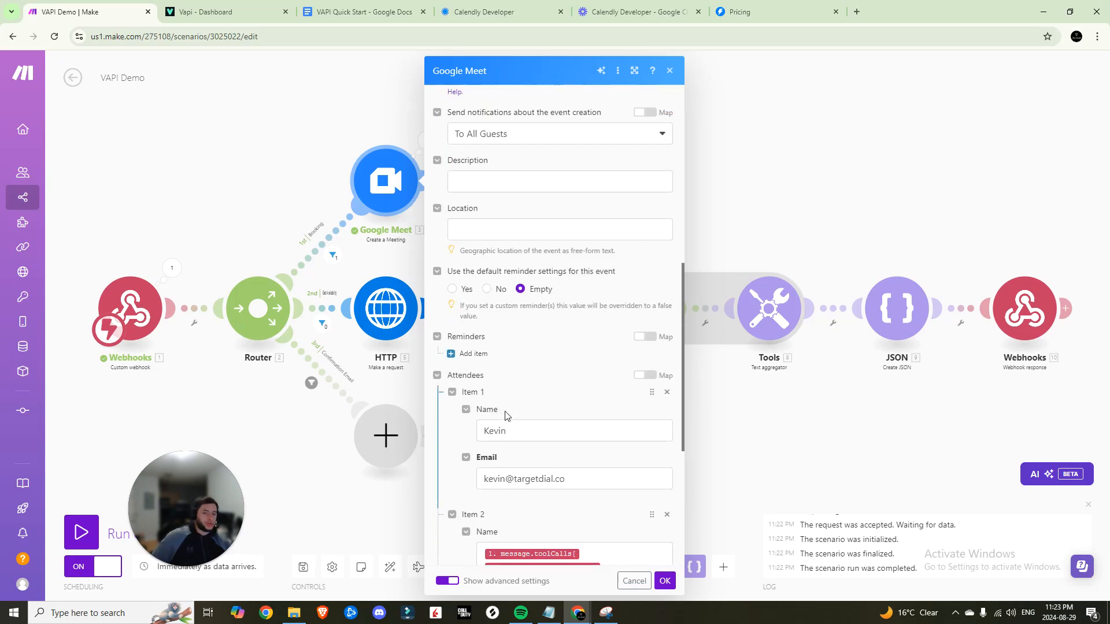
Add pop-up reminders to the Google Meet event, starting with the first at 60 minutes
{"action": "scroll", "coordinate": [506, 415], "scroll_direction": "up", "scroll_amount": 2}
{"action": "left_click", "coordinate": [472, 465]}
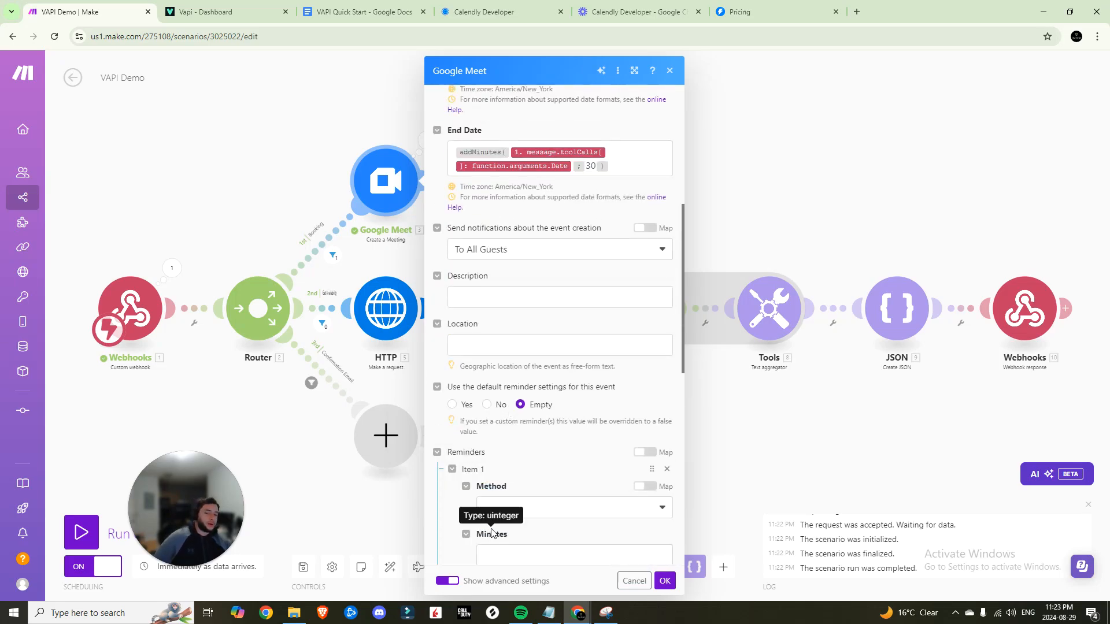
{"action": "scroll", "coordinate": [494, 500], "scroll_direction": "down", "scroll_amount": 3}
{"action": "left_click", "coordinate": [472, 433]}
{"action": "scroll", "coordinate": [470, 353], "scroll_direction": "down", "scroll_amount": 4}
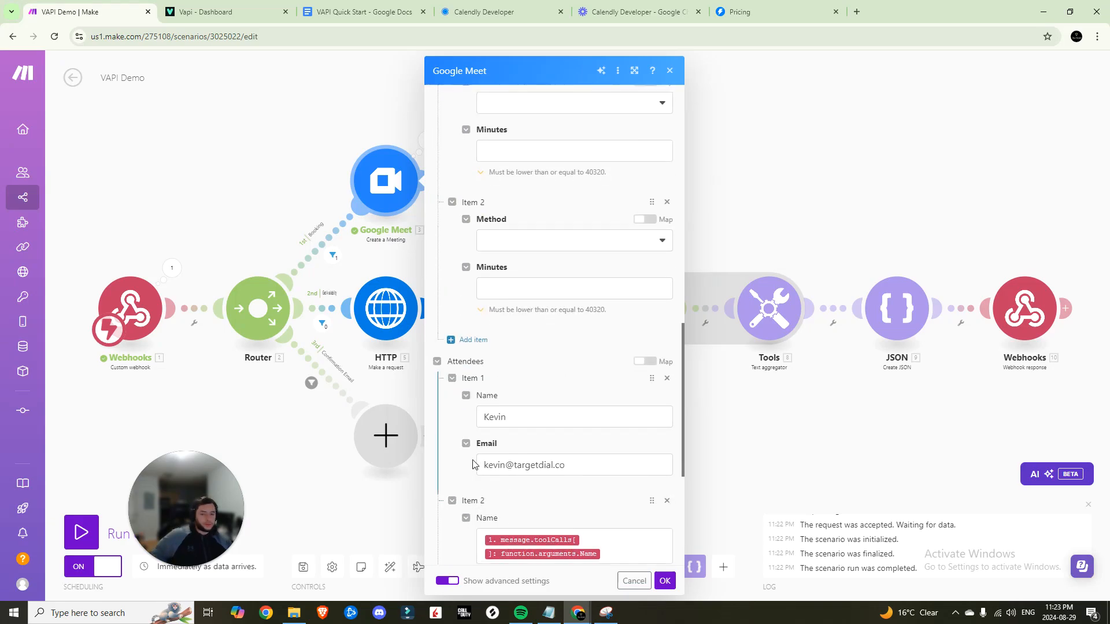
{"action": "type", "text": "0"}
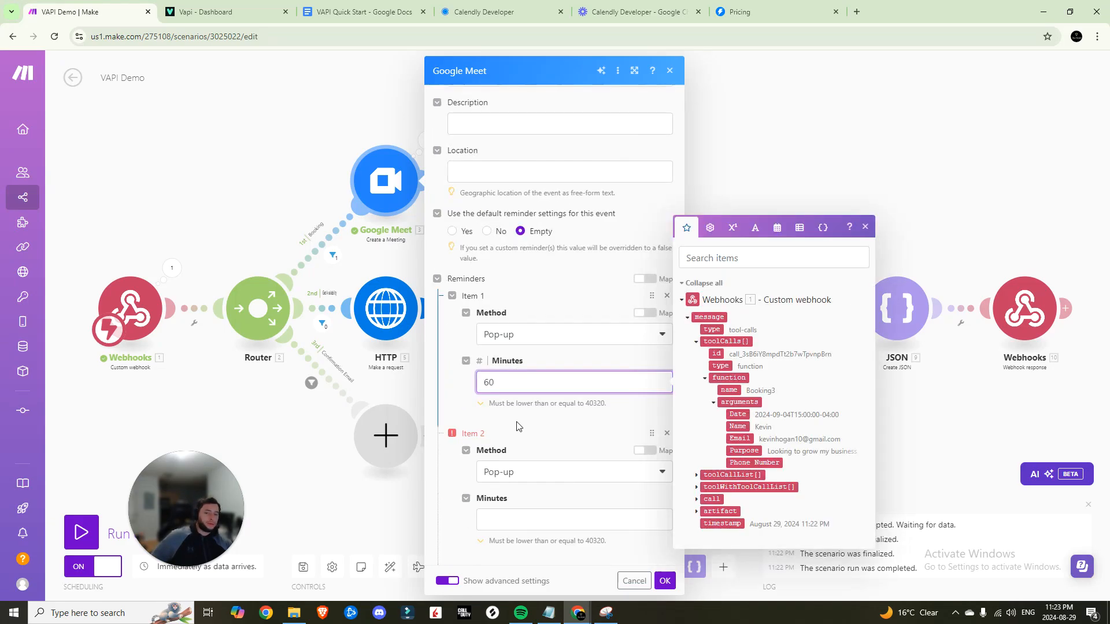
{"action": "left_click", "coordinate": [520, 427]}
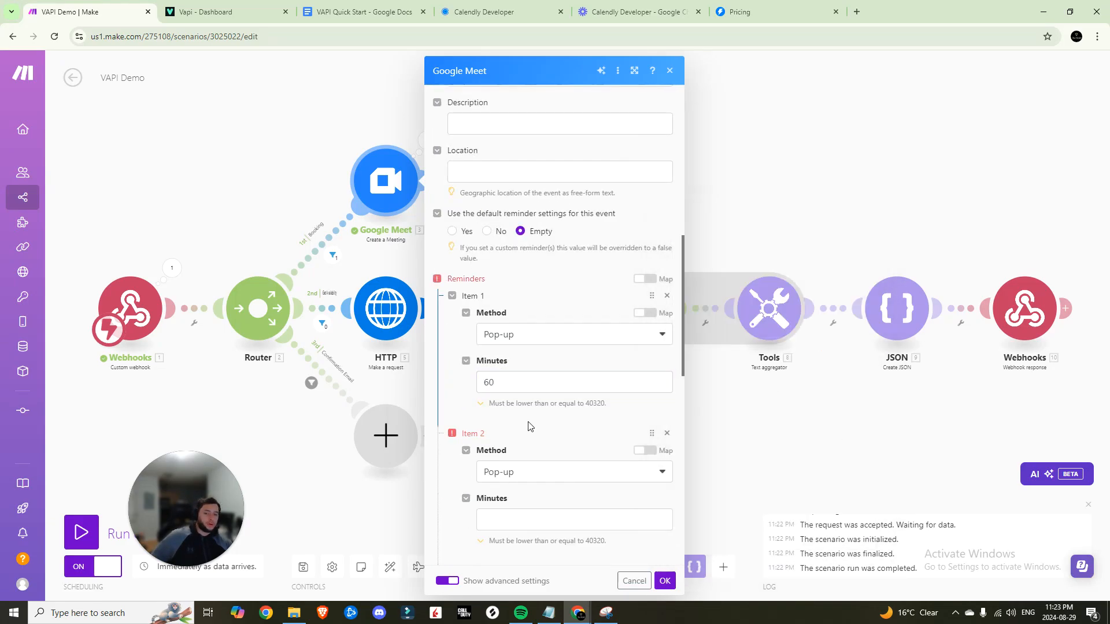
Set the other reminders to 1440 and 10080 minutes, confirm the module, and save the scenario
{"action": "scroll", "coordinate": [527, 425], "scroll_direction": "down", "scroll_amount": 3}
{"action": "left_click", "coordinate": [519, 346]}
{"action": "type", "text": "1440"}
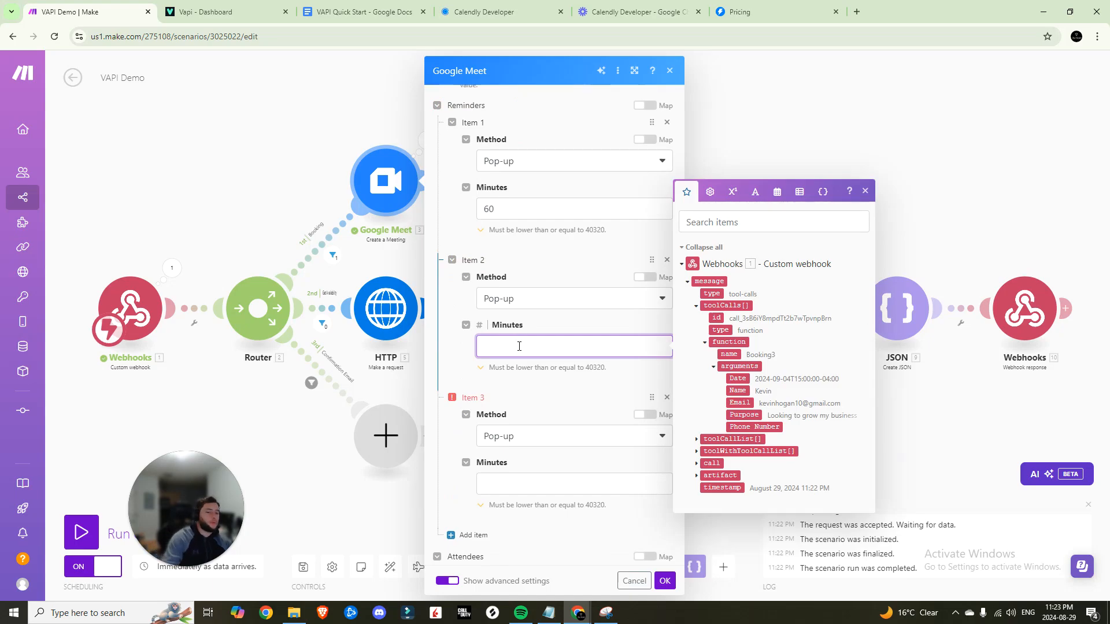
{"action": "left_click", "coordinate": [532, 484]}
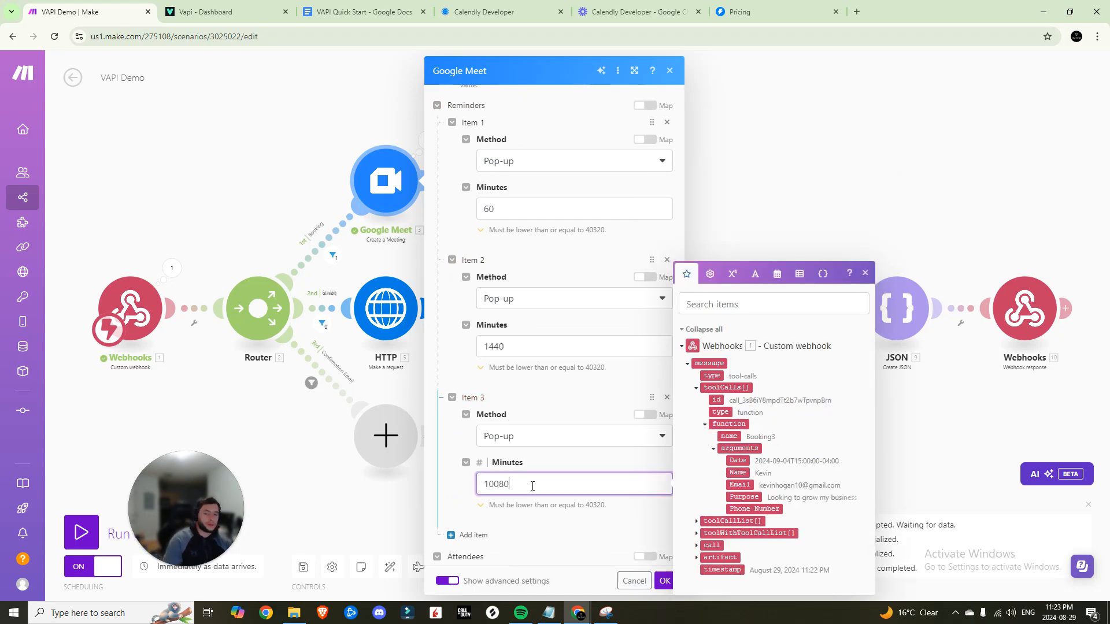
{"action": "scroll", "coordinate": [545, 218], "scroll_direction": "down", "scroll_amount": 14}
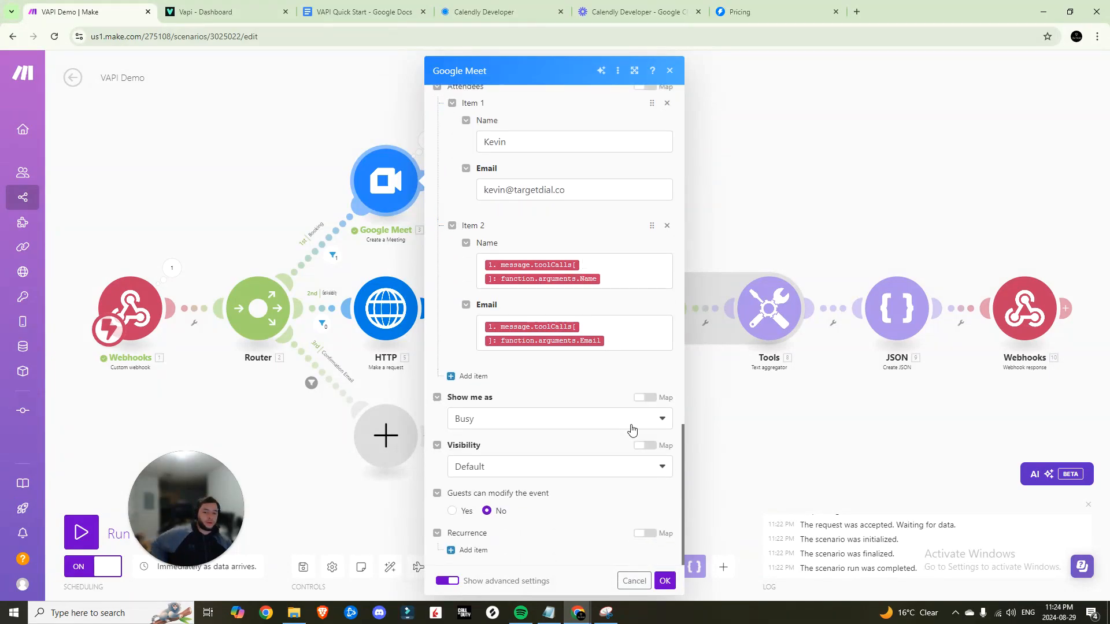
{"action": "left_click", "coordinate": [665, 581]}
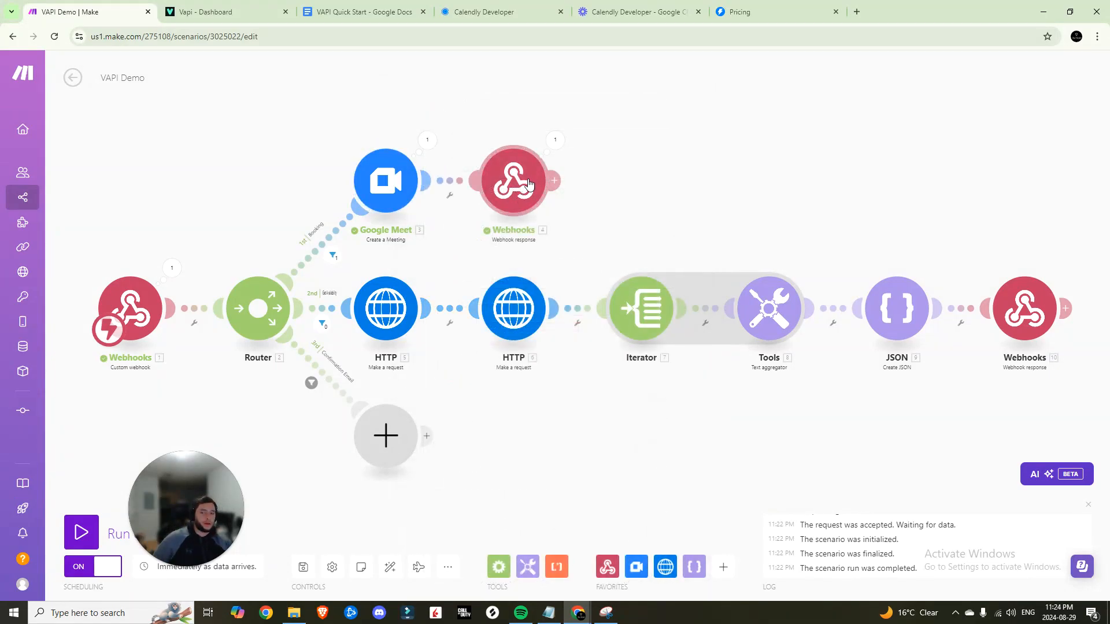
{"action": "left_click", "coordinate": [303, 566]}
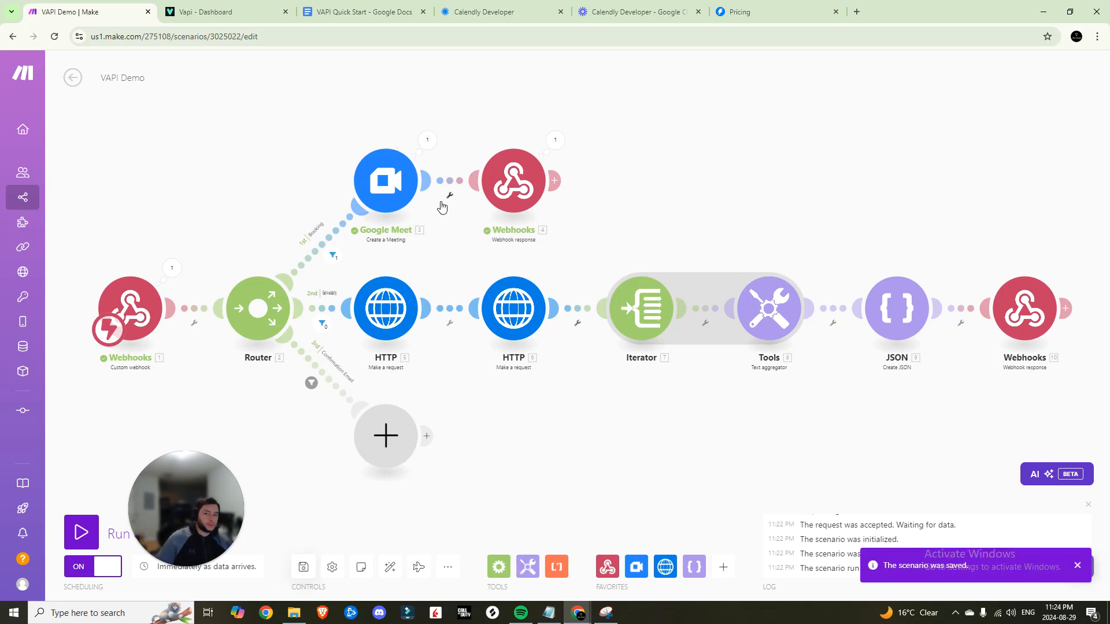
Start the Google Meet event description with 'Meeting for' followed by the caller's mapped Name
{"action": "left_click", "coordinate": [370, 194]}
{"action": "scroll", "coordinate": [537, 260], "scroll_direction": "down", "scroll_amount": 5}
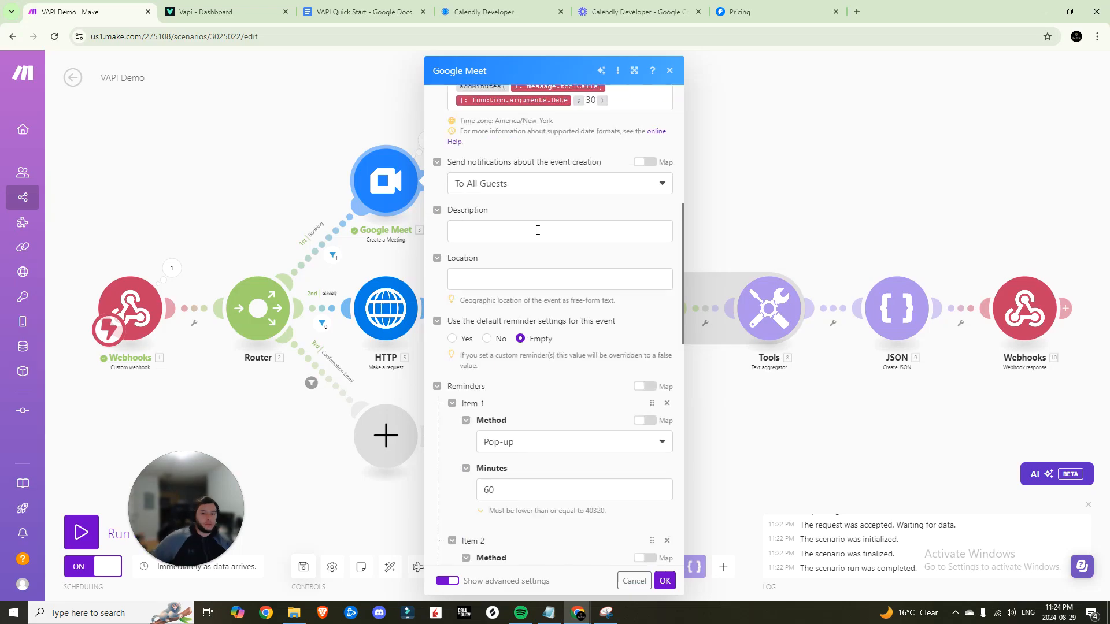
{"action": "left_click", "coordinate": [538, 232]}
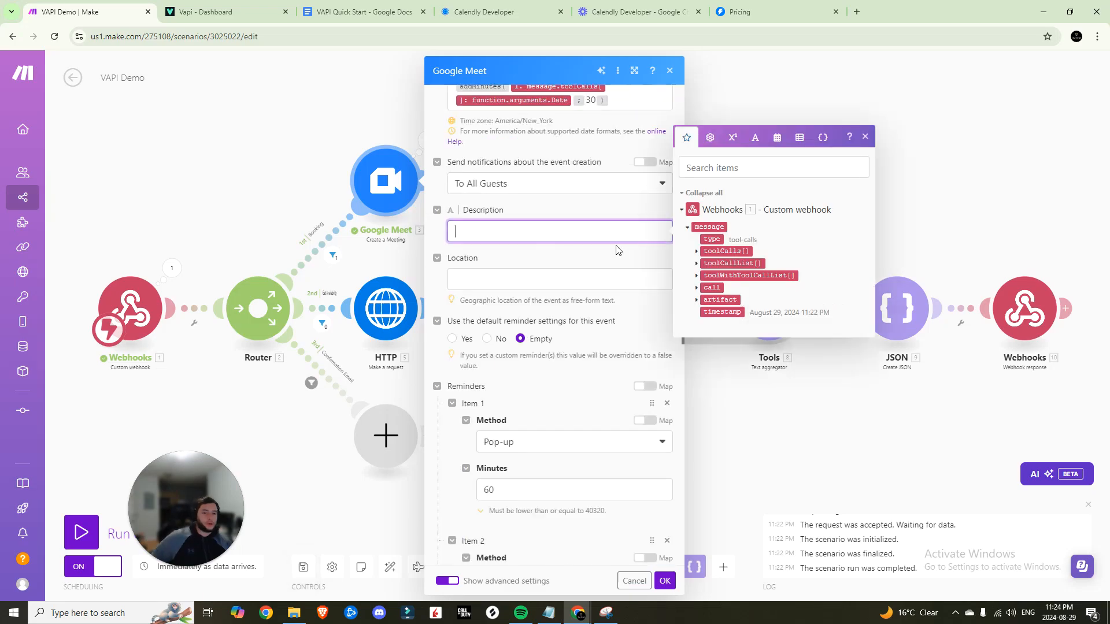
{"action": "left_click", "coordinate": [696, 251]}
{"action": "left_click", "coordinate": [713, 281]}
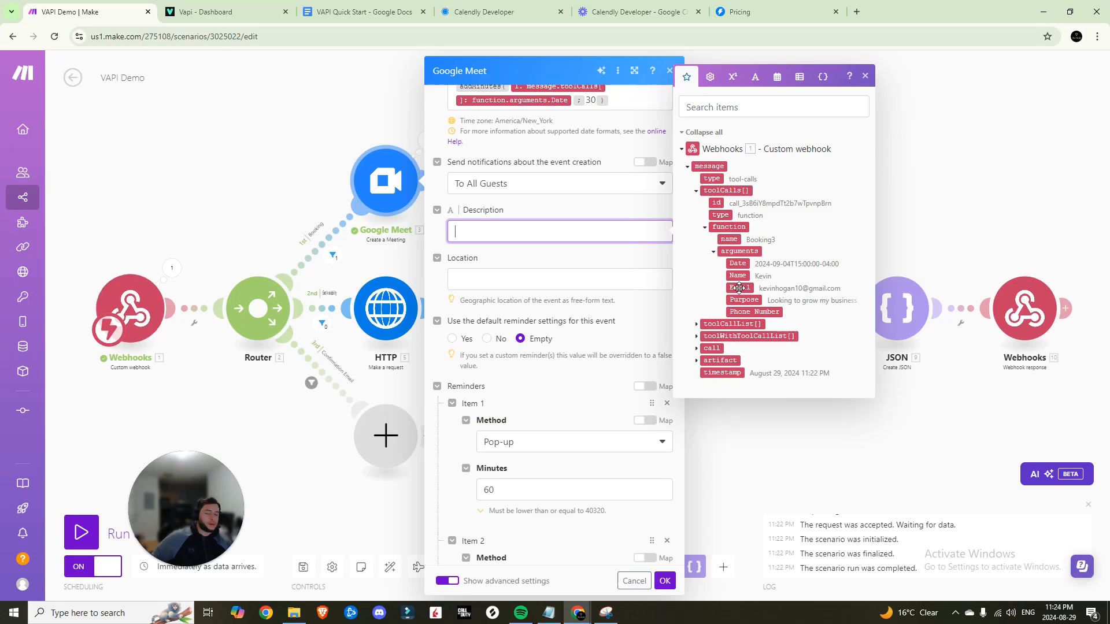
{"action": "type", "text": "Meeting for"}
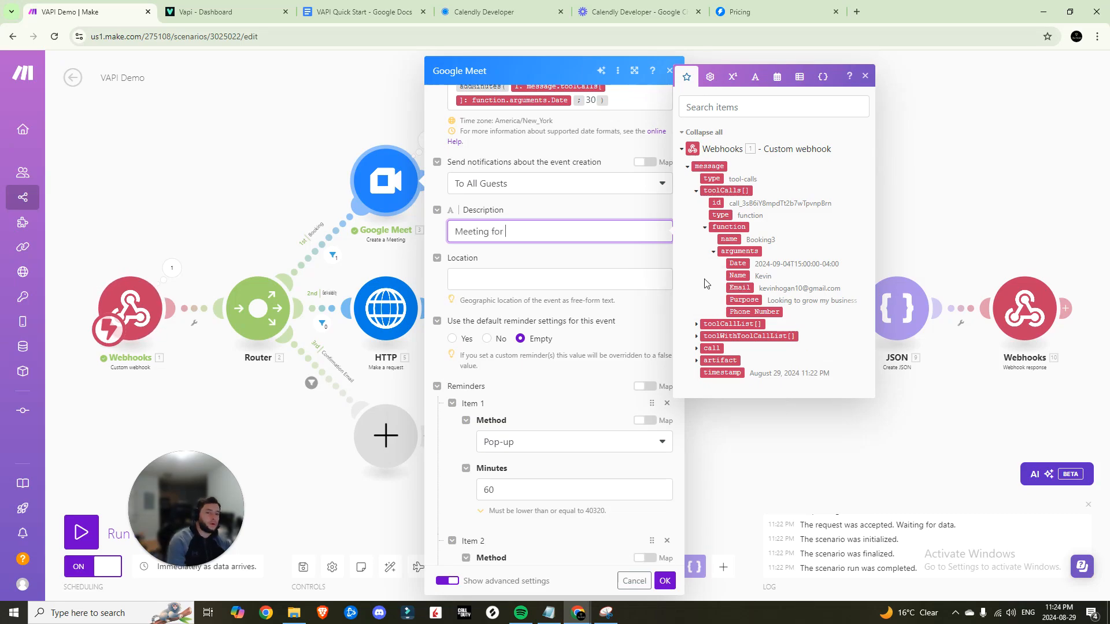
{"action": "left_click", "coordinate": [738, 276]}
Add 'Purpose:' and 'Phone Number:' lines with the mapped values, confirm, and save the scenario
{"action": "key", "text": "Return"}
{"action": "type", "text": "Purpose:"}
{"action": "left_click", "coordinate": [747, 305]}
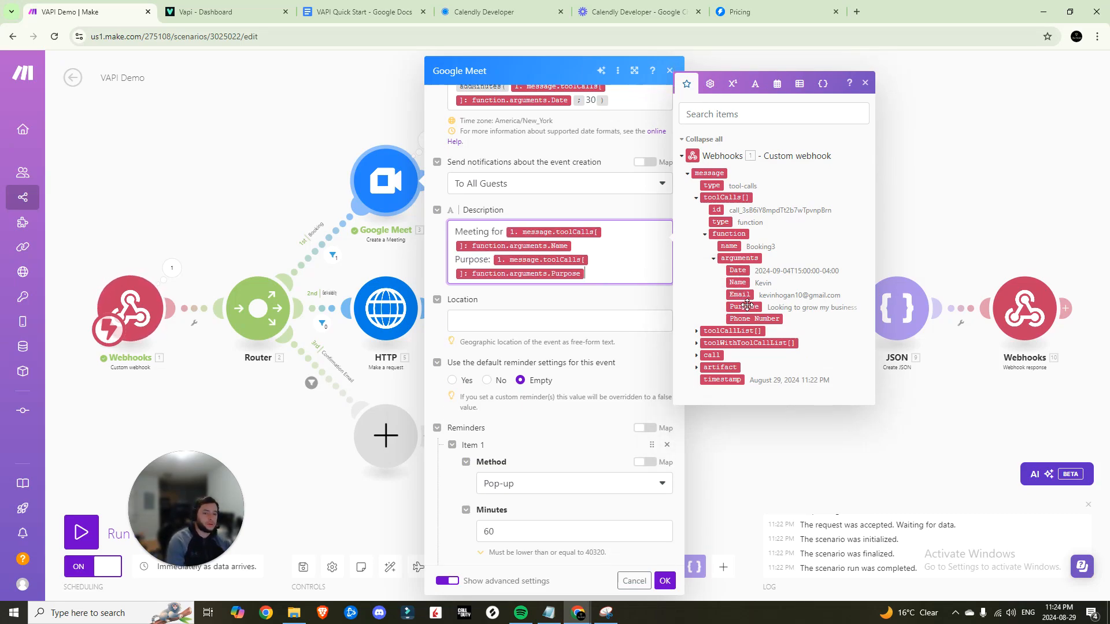
{"action": "key", "text": "Return"}
{"action": "type", "text": "Phone Number:"}
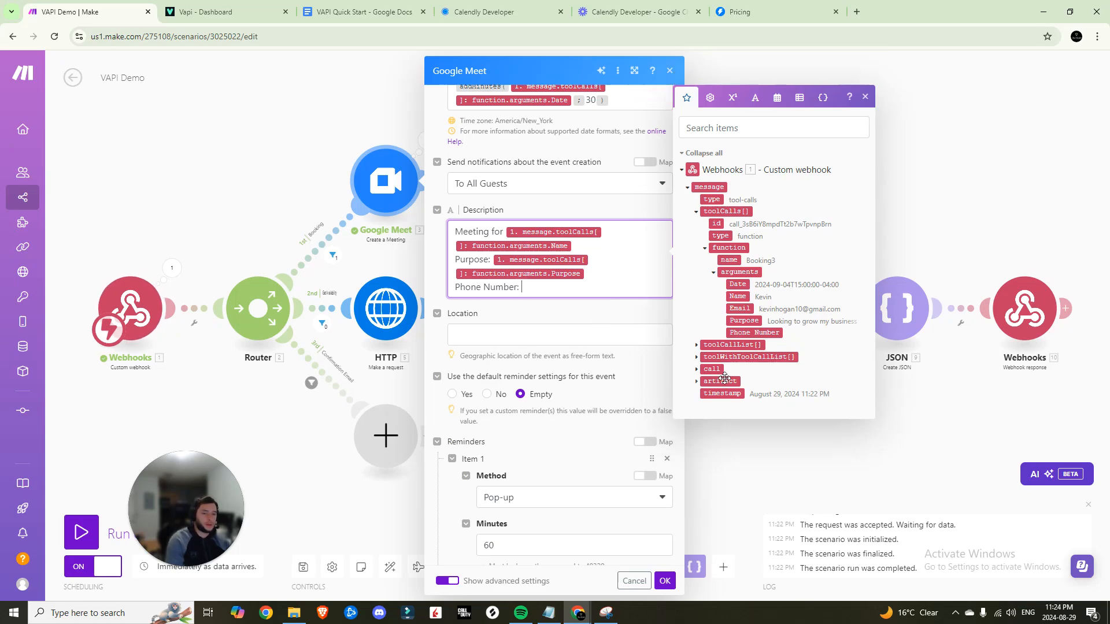
{"action": "left_click", "coordinate": [754, 332]}
{"action": "scroll", "coordinate": [592, 278], "scroll_direction": "down", "scroll_amount": 12}
{"action": "left_click", "coordinate": [665, 581]}
{"action": "left_click", "coordinate": [304, 567]}
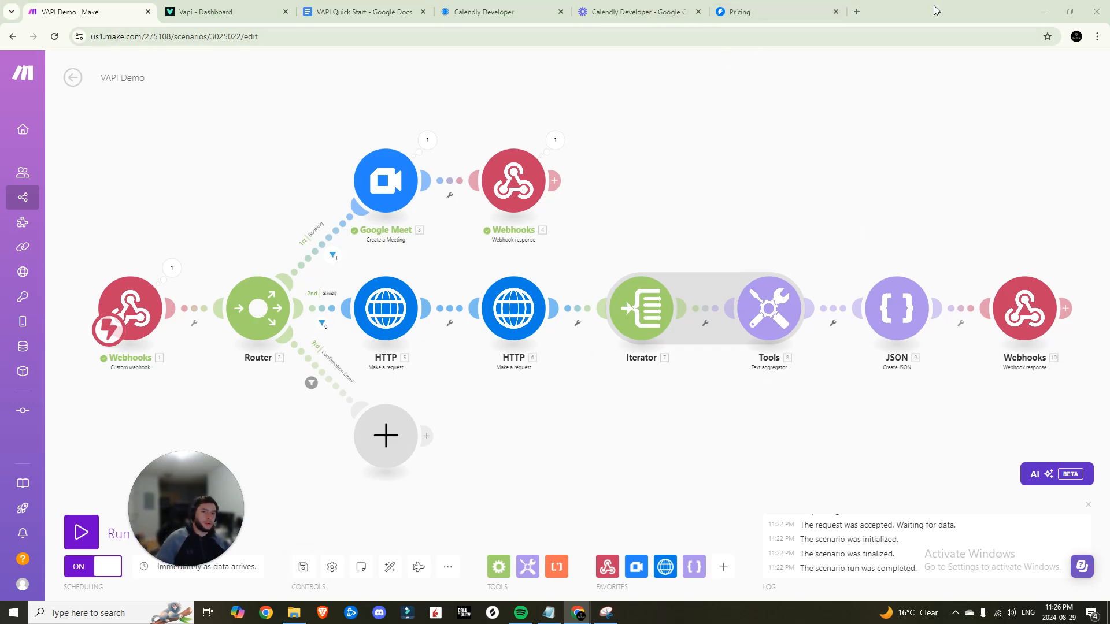
Load gohighlevel.com in a new browser tab
{"action": "left_click", "coordinate": [857, 11]}
{"action": "type", "text": "go"}
{"action": "key", "text": "Return"}
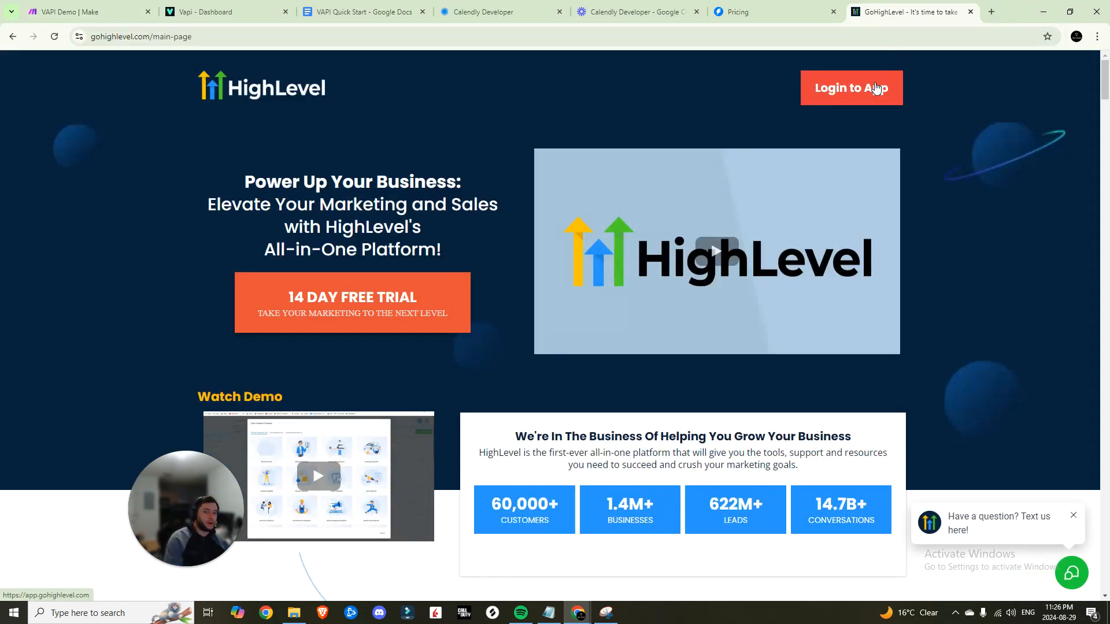
Log in to HighLevel, then add a Set variable step named location_id on the third branch
{"action": "left_click", "coordinate": [876, 88]}
{"action": "left_click", "coordinate": [87, 12]}
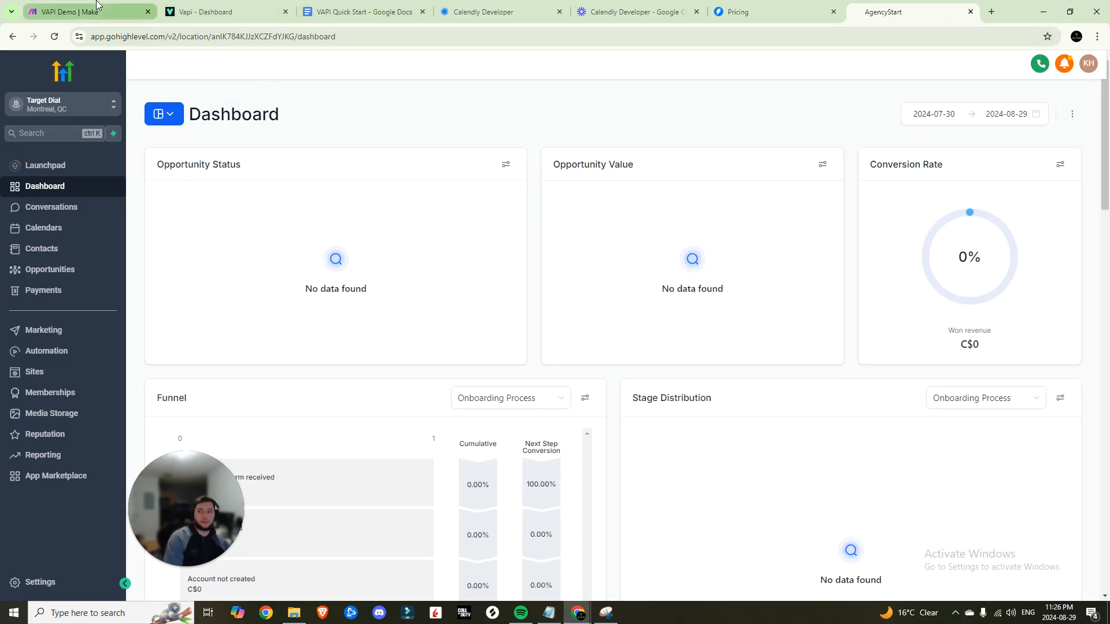
{"action": "left_click", "coordinate": [390, 438]}
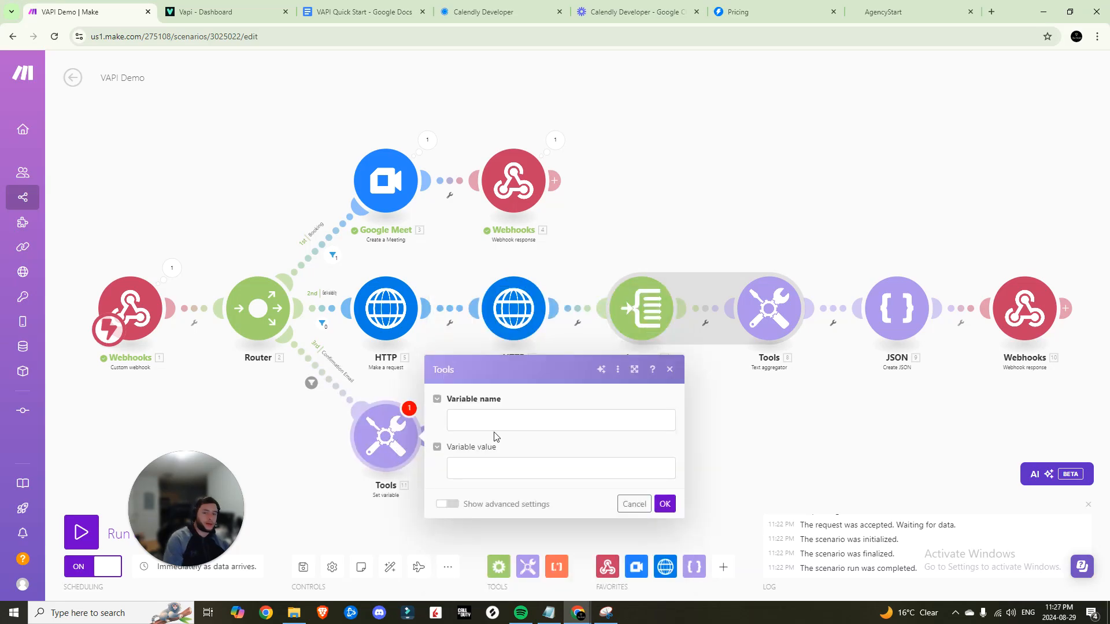
{"action": "left_click", "coordinate": [496, 422]}
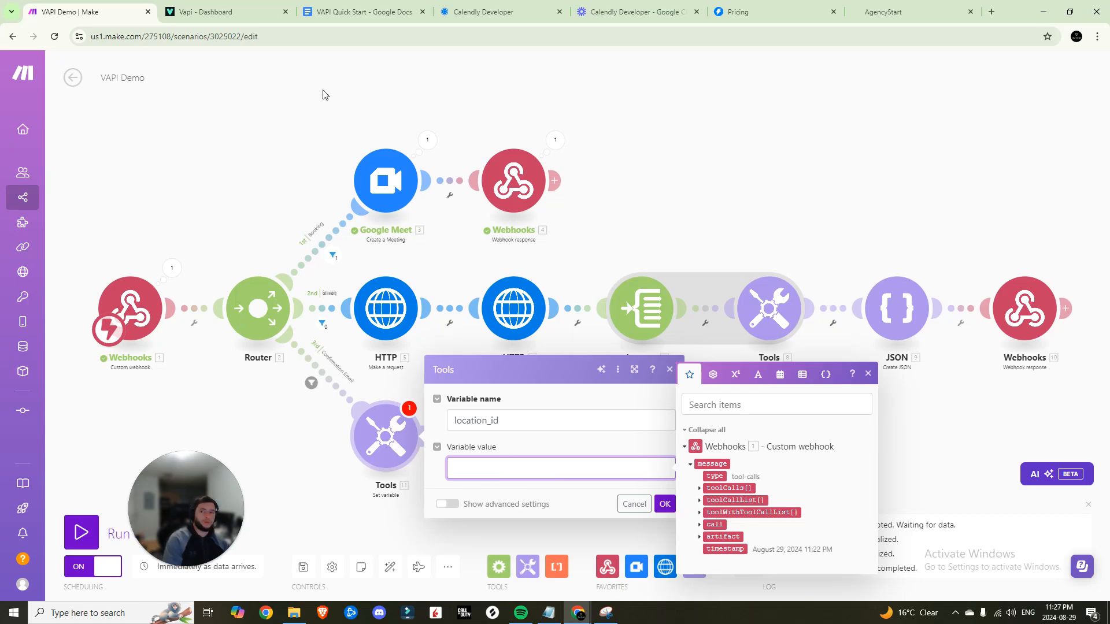
Copy the location ID from the HighLevel dashboard URL and paste it as location_id's value
{"action": "left_click", "coordinate": [889, 9]}
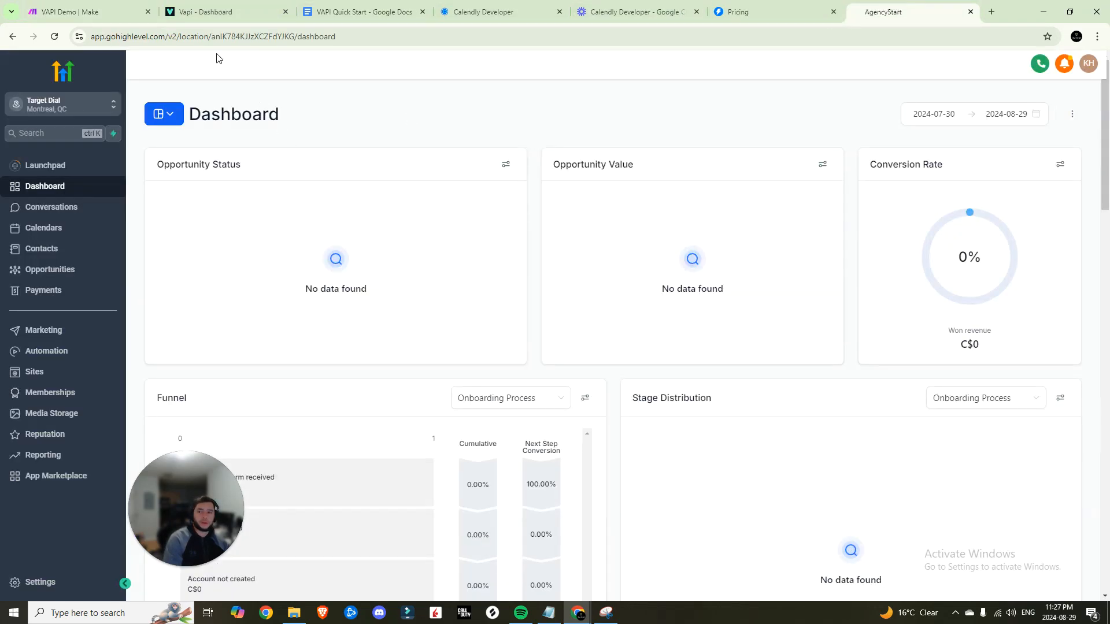
{"action": "double_click", "coordinate": [293, 36]}
{"action": "key", "text": "ctrl+c"}
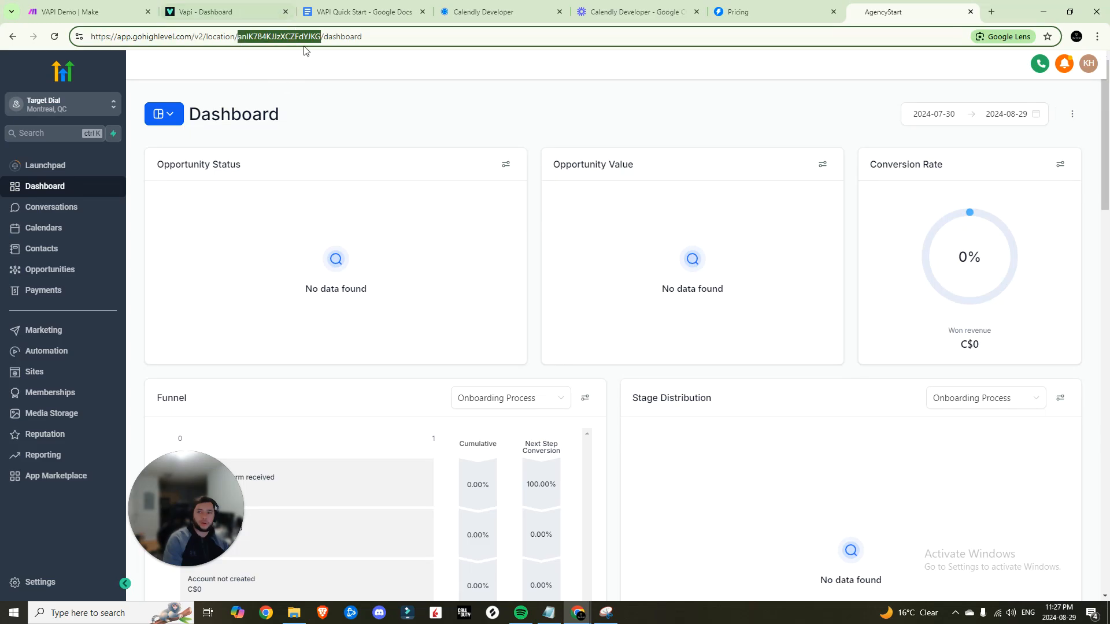
{"action": "left_click", "coordinate": [86, 12]}
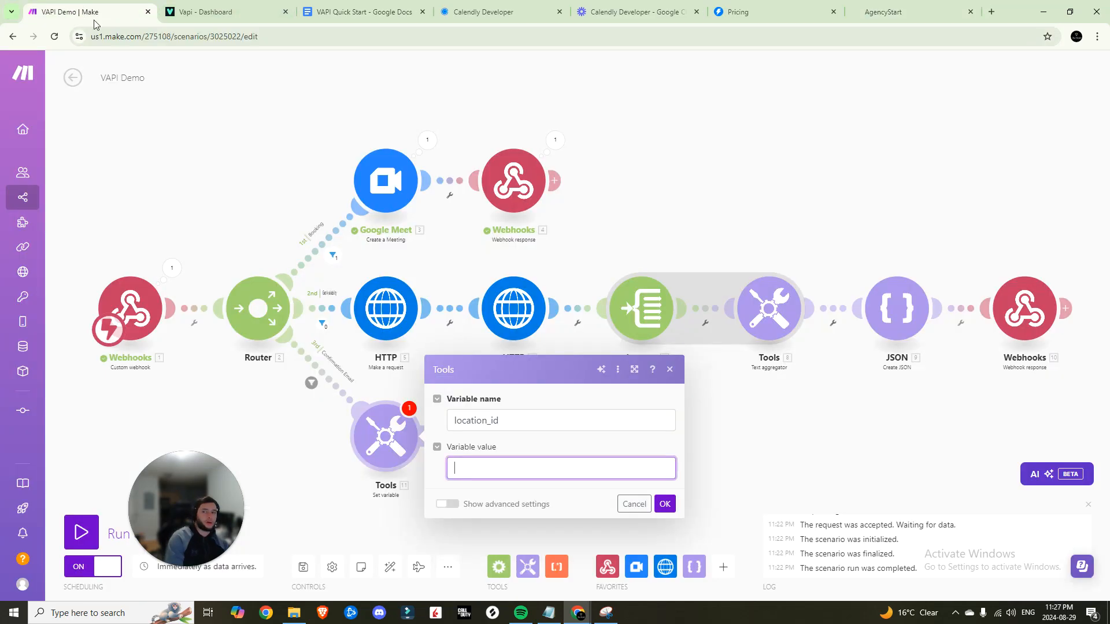
{"action": "key", "text": "ctrl+v"}
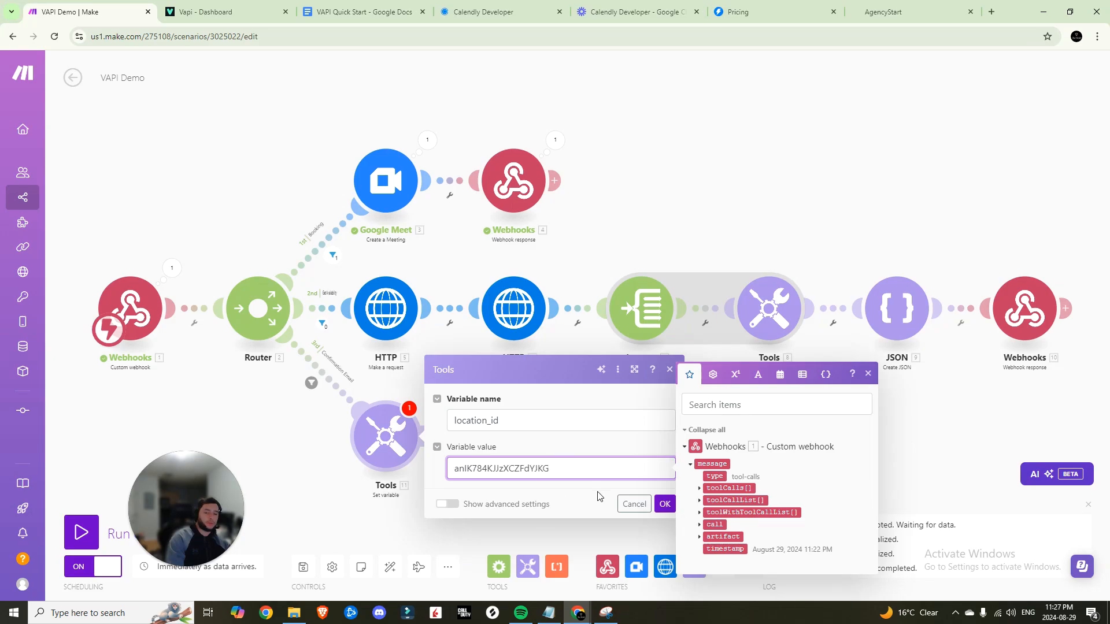
{"action": "left_click", "coordinate": [665, 505]}
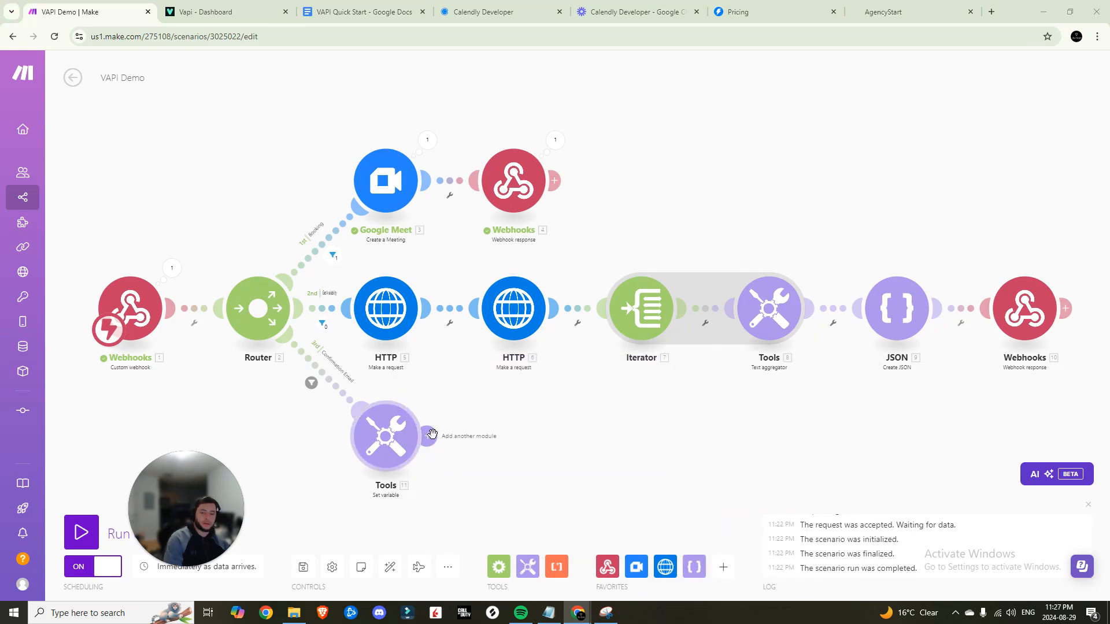
{"action": "left_click", "coordinate": [462, 441]}
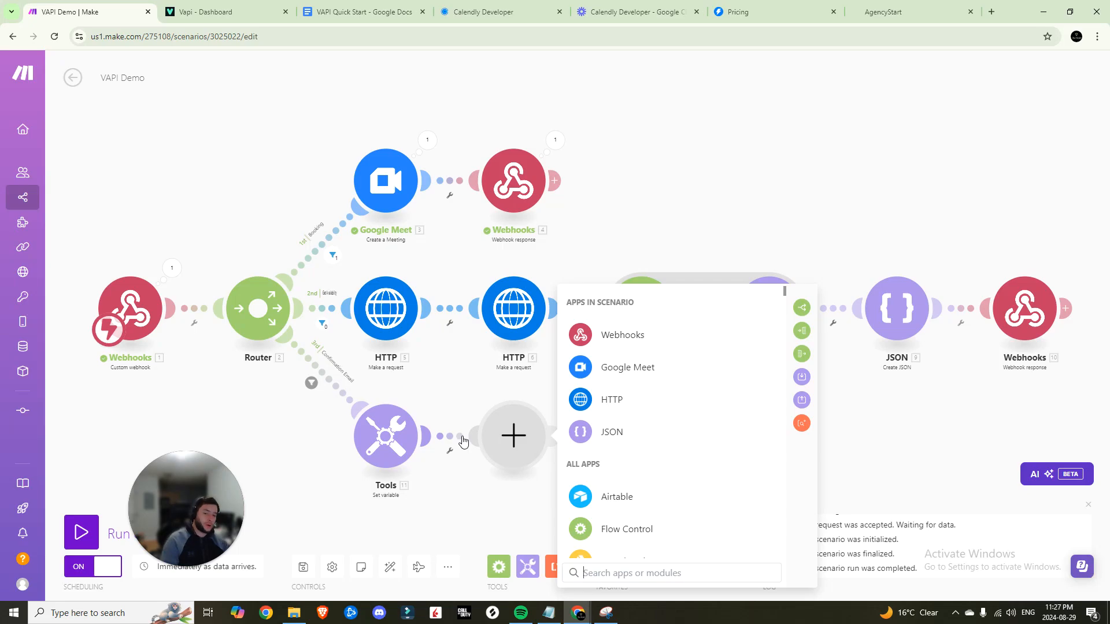
Add an HTTP 'Make an OAuth 2.0 request' step and begin creating its OAuth 2.0 connection
{"action": "left_click", "coordinate": [610, 408]}
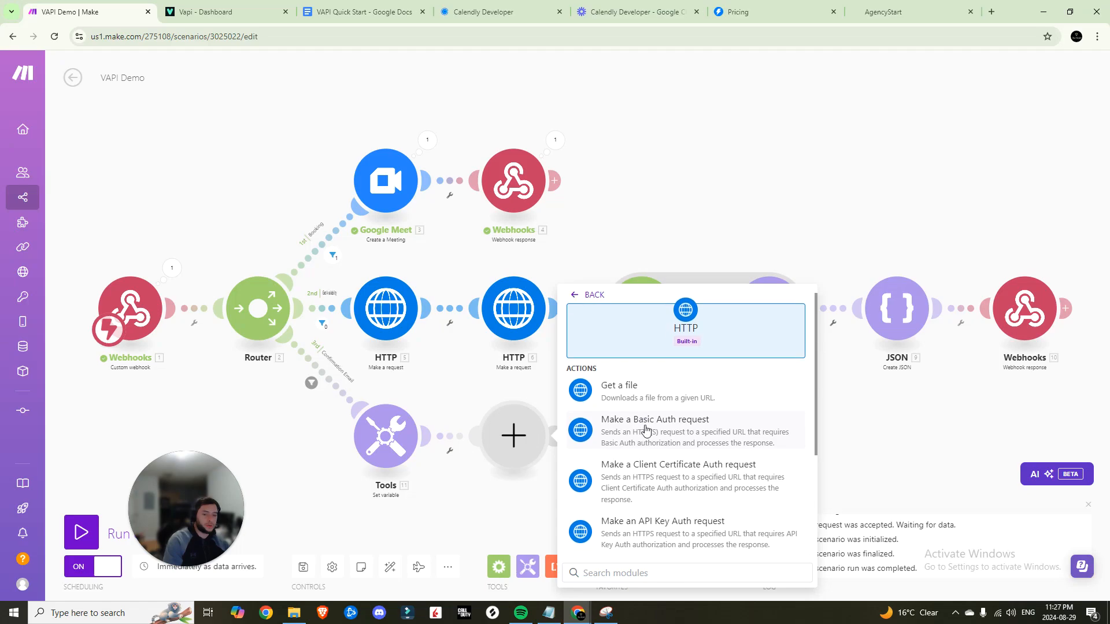
{"action": "scroll", "coordinate": [646, 431], "scroll_direction": "down", "scroll_amount": 2}
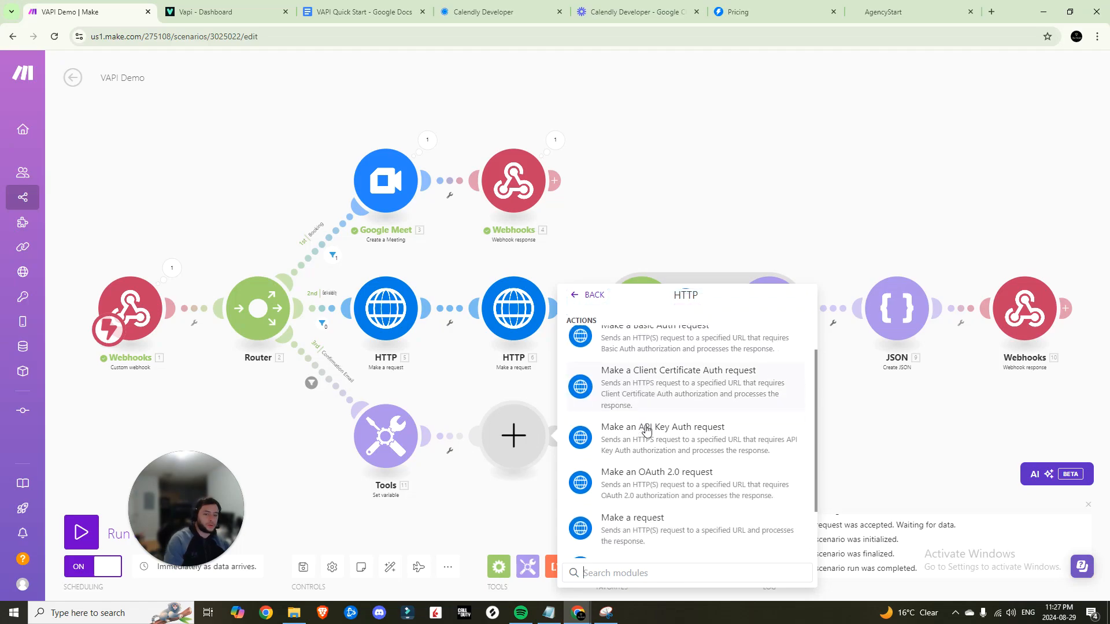
{"action": "left_click", "coordinate": [652, 479]}
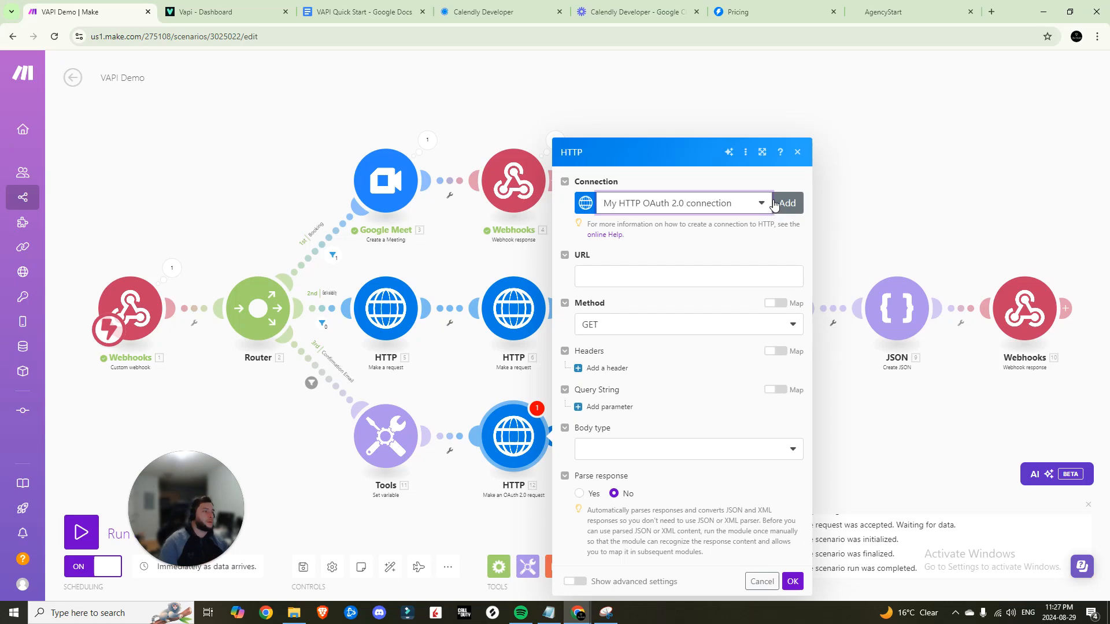
{"action": "left_click", "coordinate": [784, 207]}
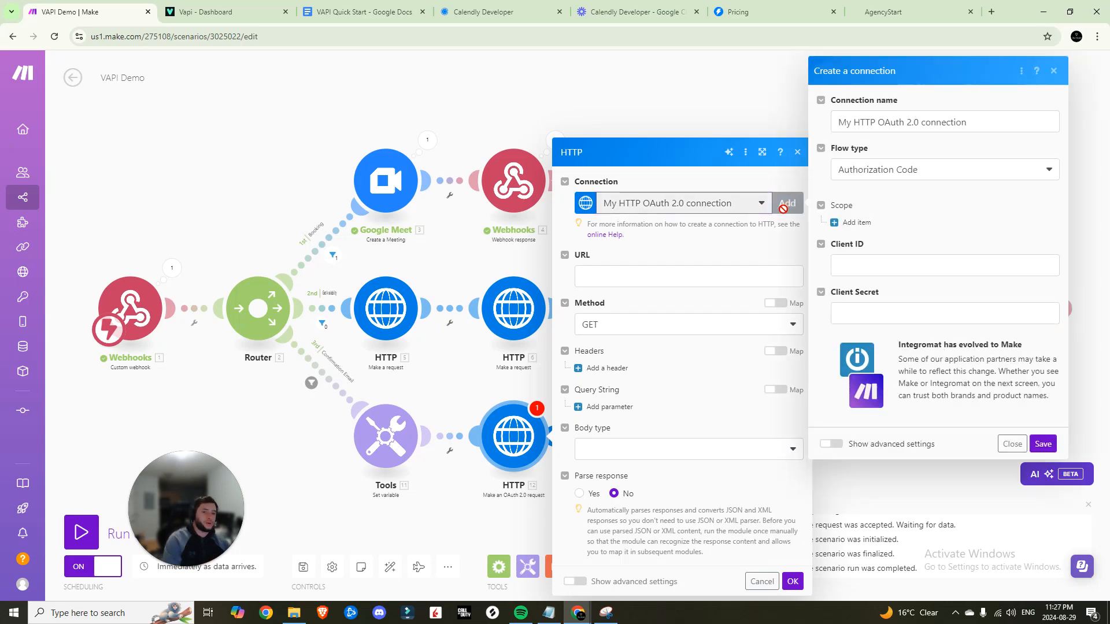
{"action": "left_click", "coordinate": [856, 219]}
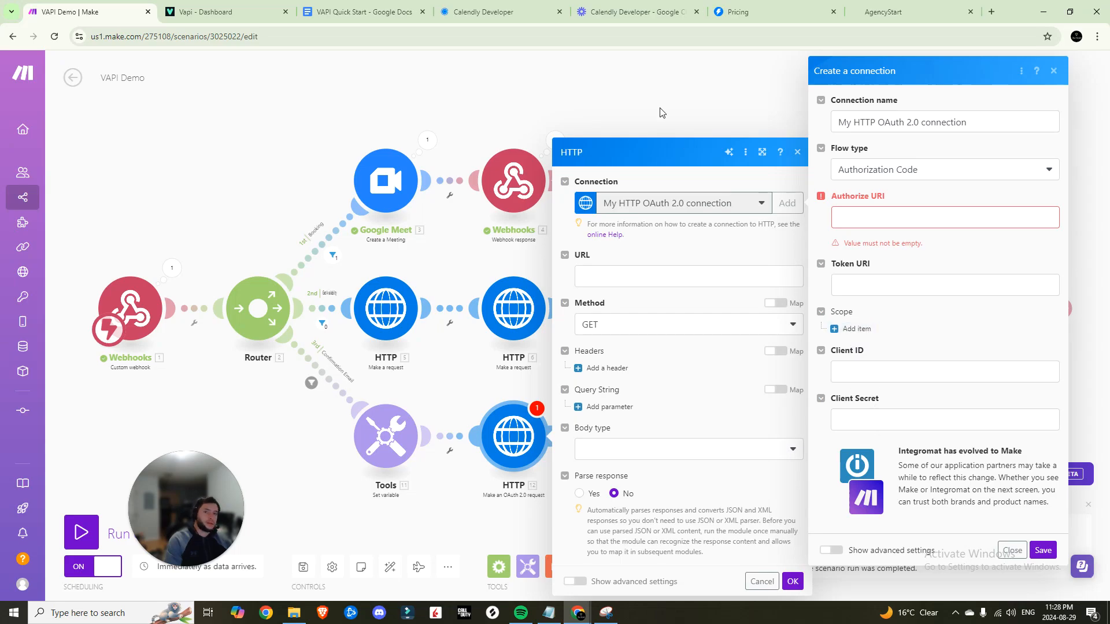
{"action": "left_click", "coordinate": [370, 12]}
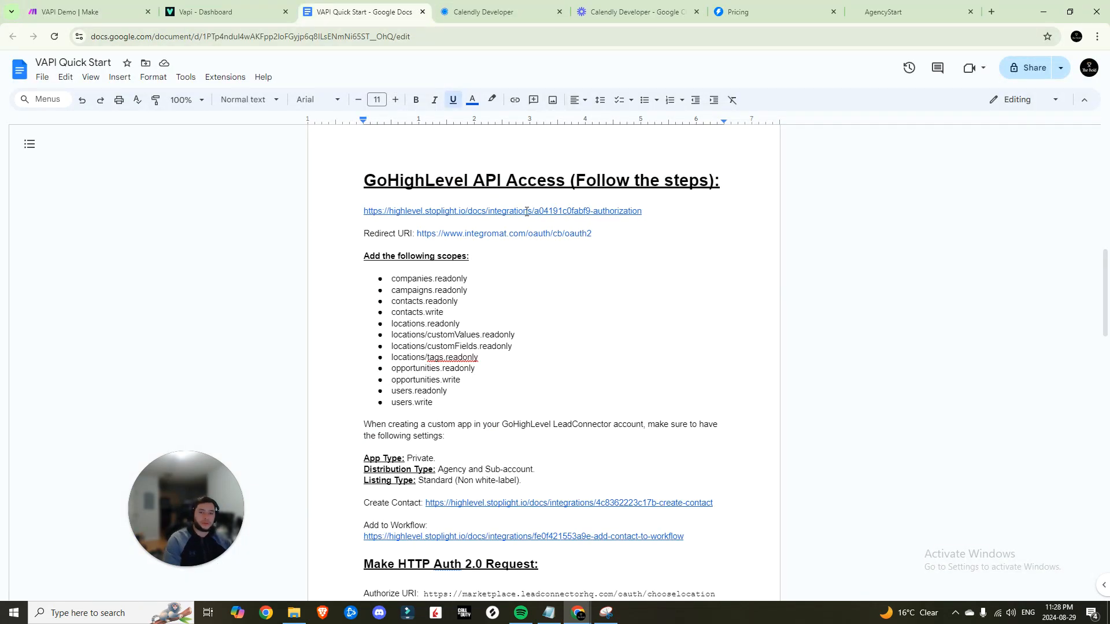
Open the HighLevel authorization docs from the Quick Start doc in a new tab
{"action": "left_click", "coordinate": [441, 210]}
{"action": "left_click", "coordinate": [446, 228]}
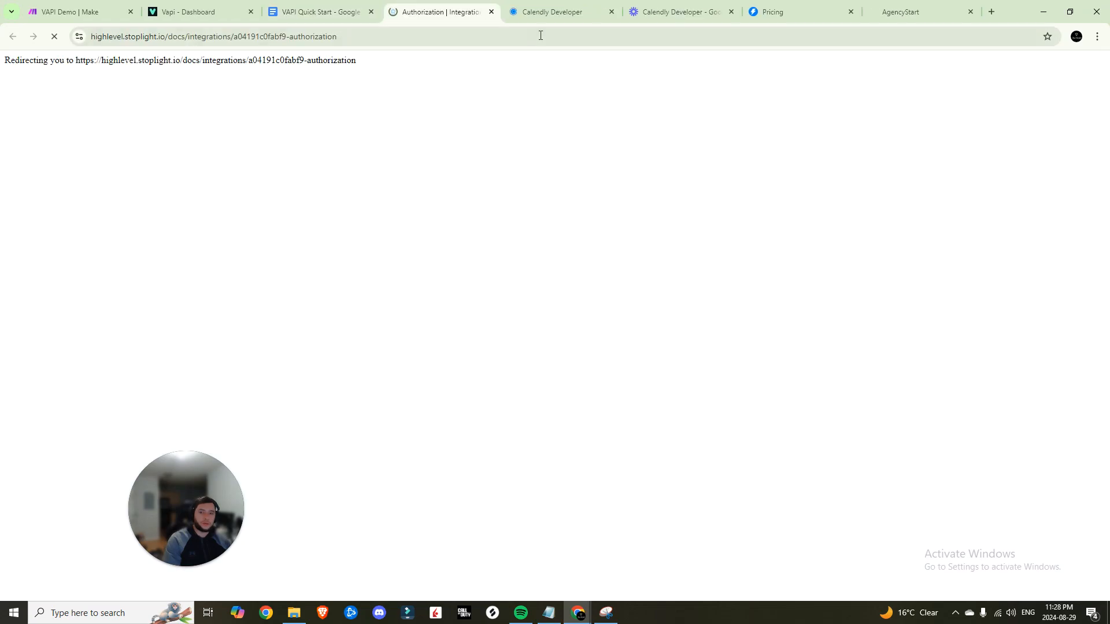
{"action": "scroll", "coordinate": [425, 345], "scroll_direction": "down", "scroll_amount": 3}
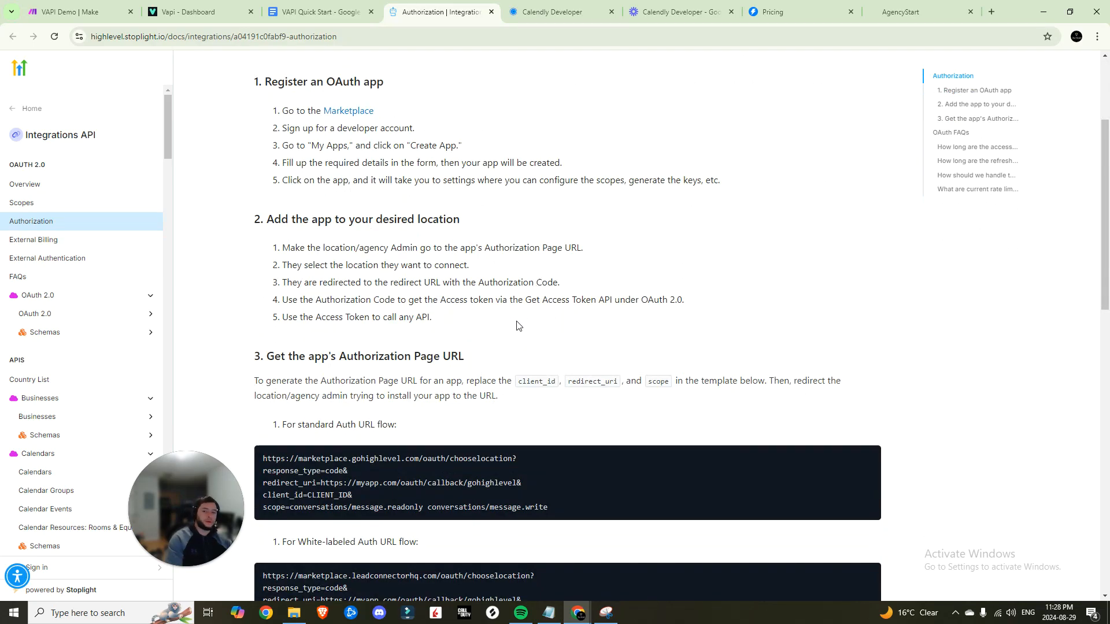
{"action": "scroll", "coordinate": [518, 325], "scroll_direction": "up", "scroll_amount": 3}
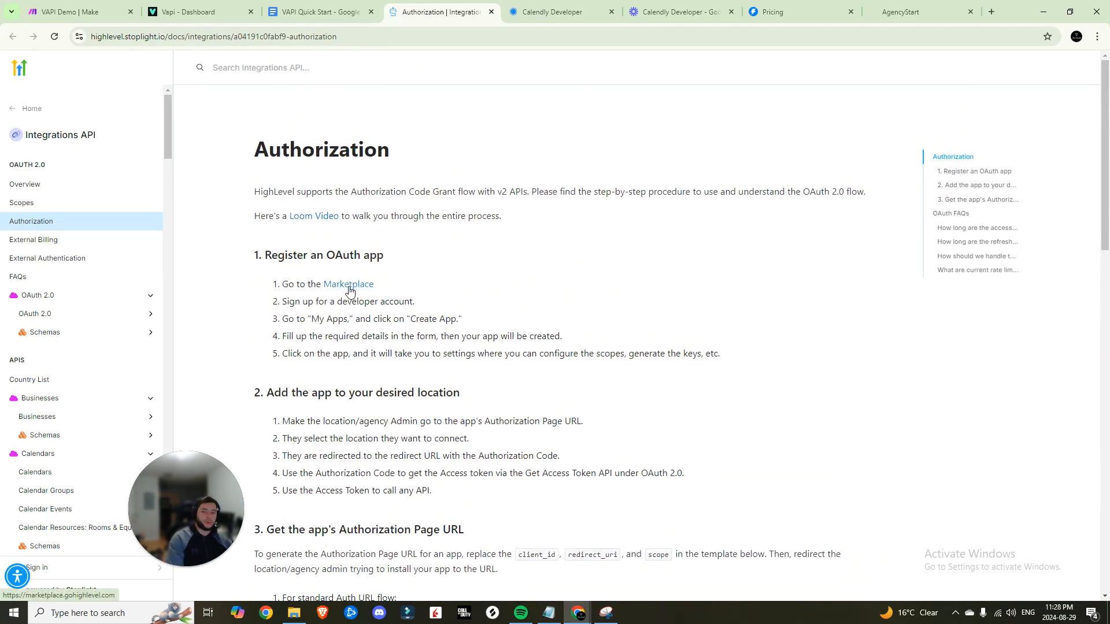
Go to the HighLevel Marketplace App Dashboard and start creating a new app
{"action": "left_click", "coordinate": [349, 284]}
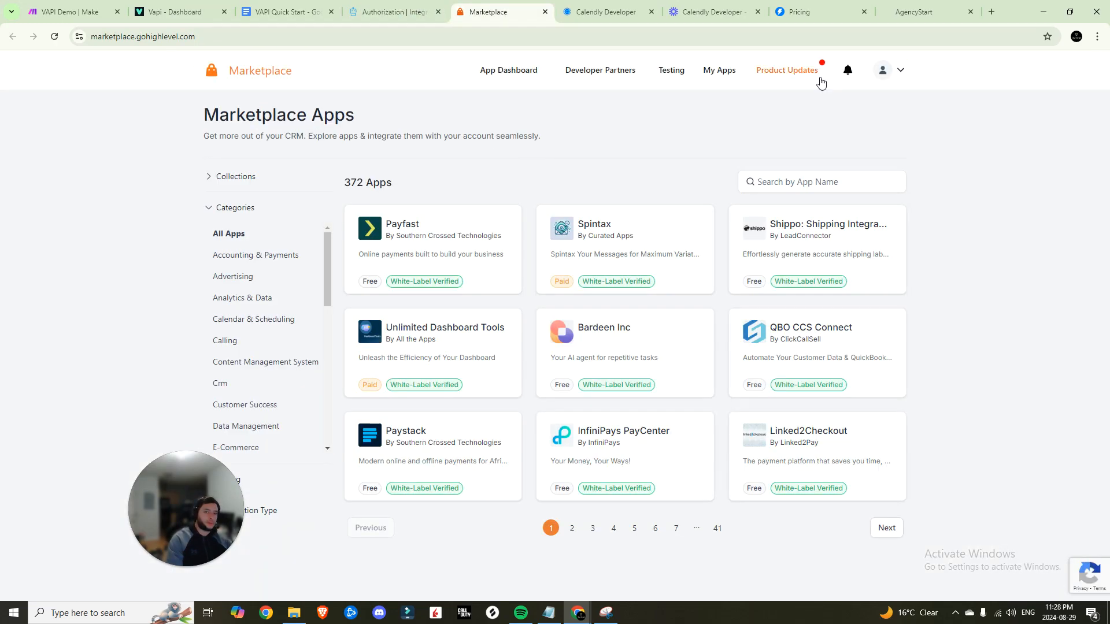
{"action": "left_click", "coordinate": [897, 79]}
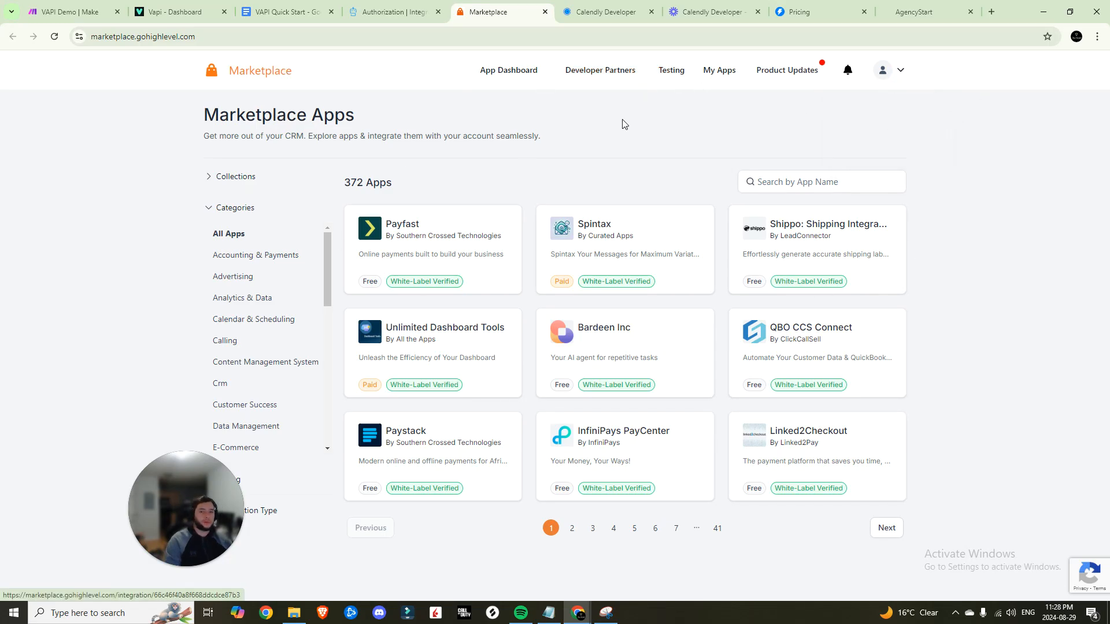
{"action": "left_click", "coordinate": [533, 78]}
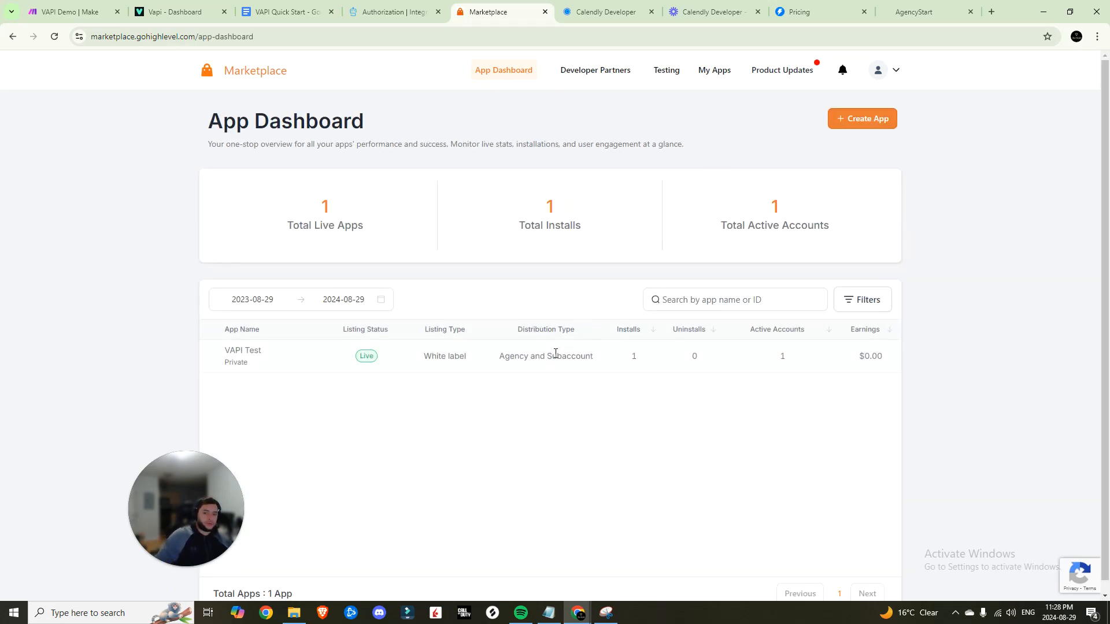
{"action": "left_click", "coordinate": [879, 119]}
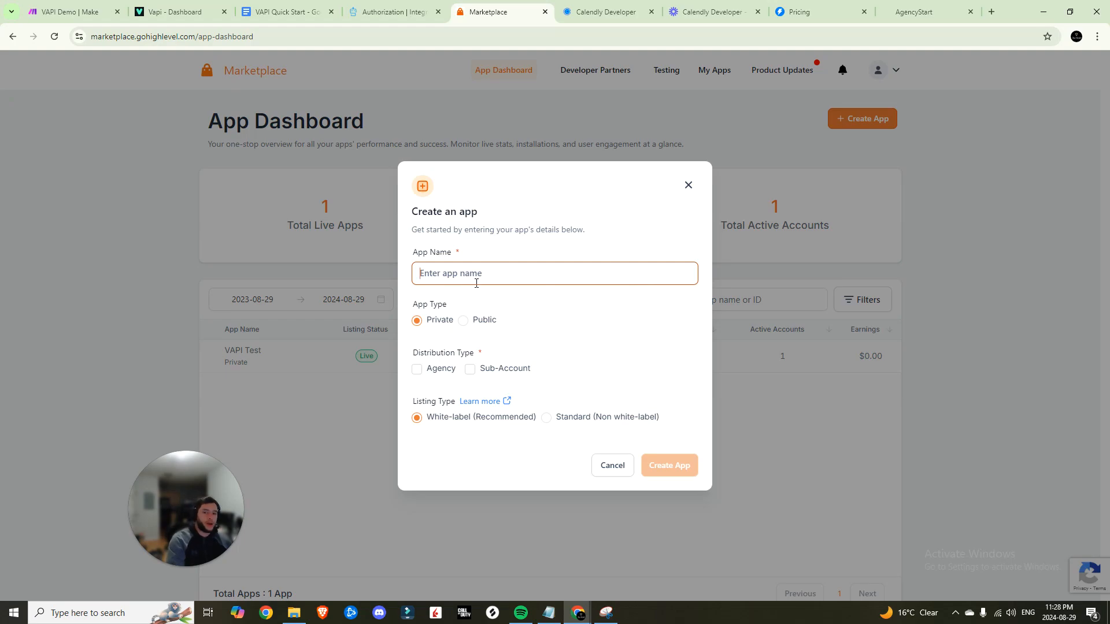
Create the app 'vapi2' available to both Agency and Sub-Account users
{"action": "type", "text": "vapi2"}
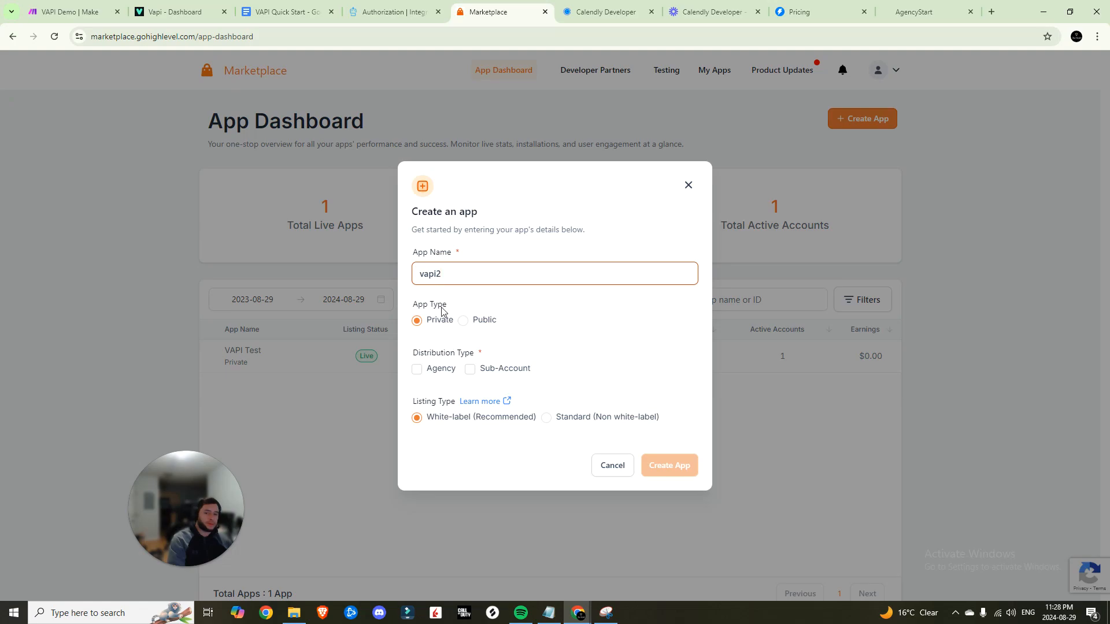
{"action": "left_click", "coordinate": [417, 370]}
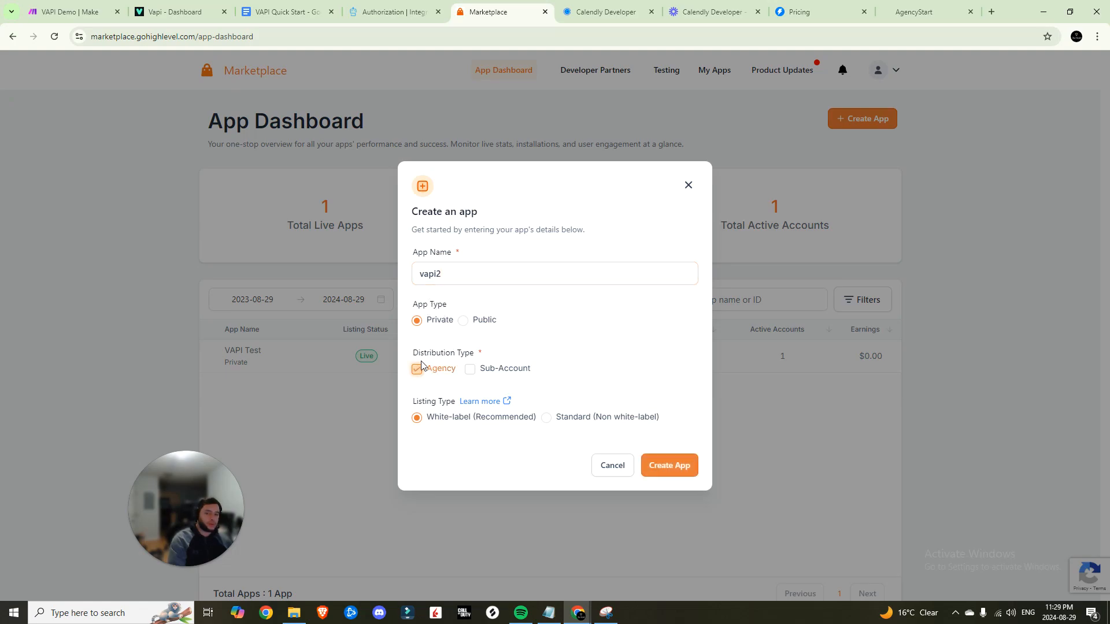
{"action": "left_click", "coordinate": [470, 370]}
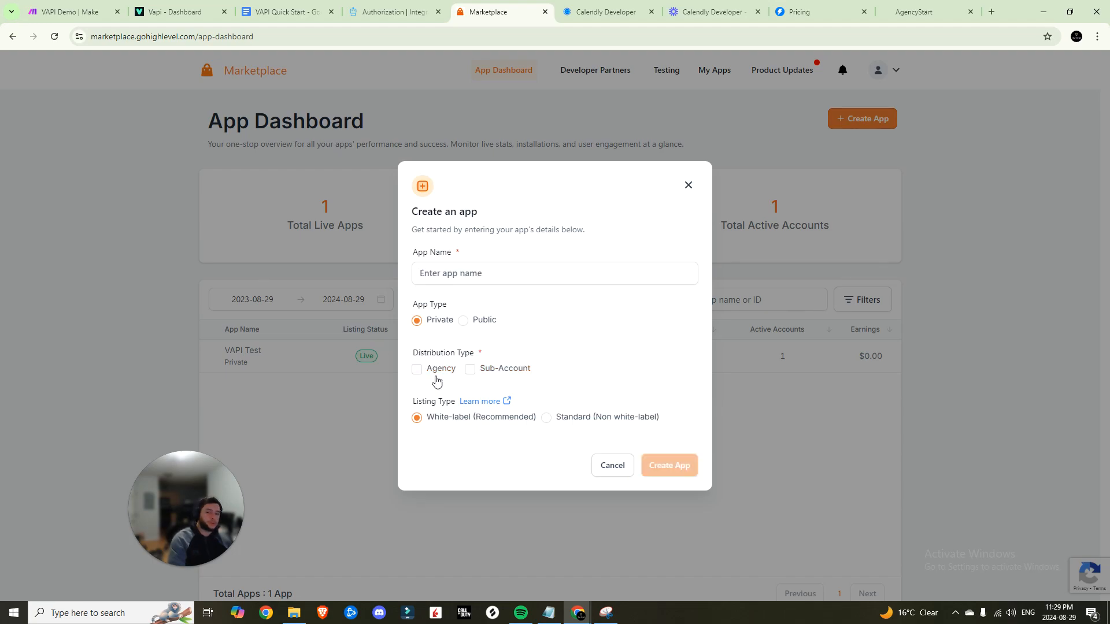
{"action": "left_click", "coordinate": [435, 373]}
{"action": "left_click", "coordinate": [470, 369]}
{"action": "left_click", "coordinate": [476, 273]}
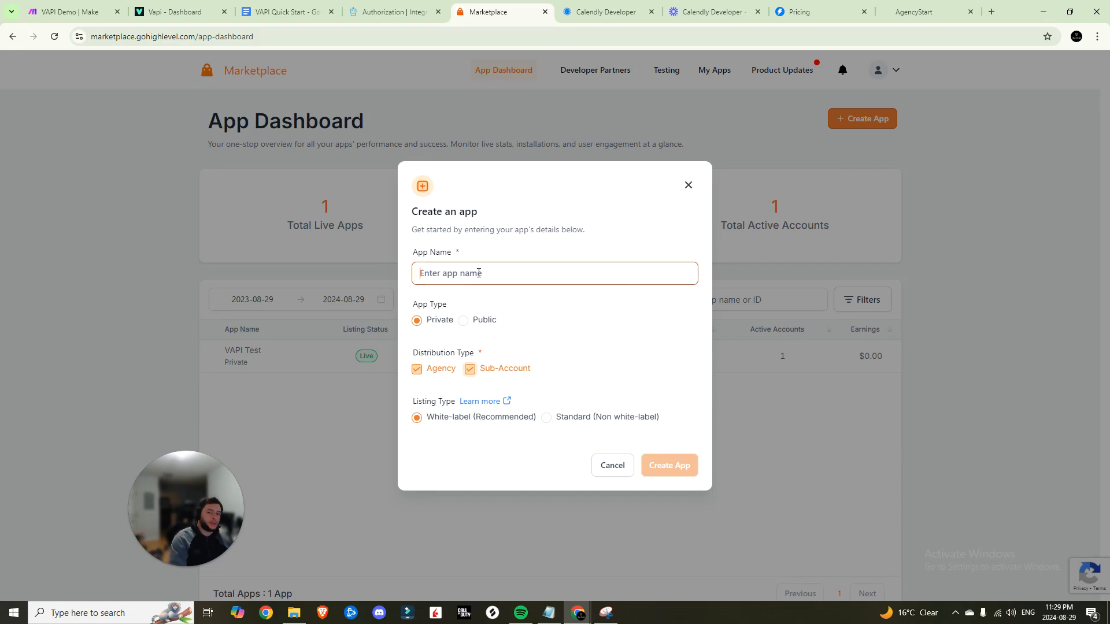
{"action": "type", "text": "vapi2"}
{"action": "left_click", "coordinate": [669, 466]}
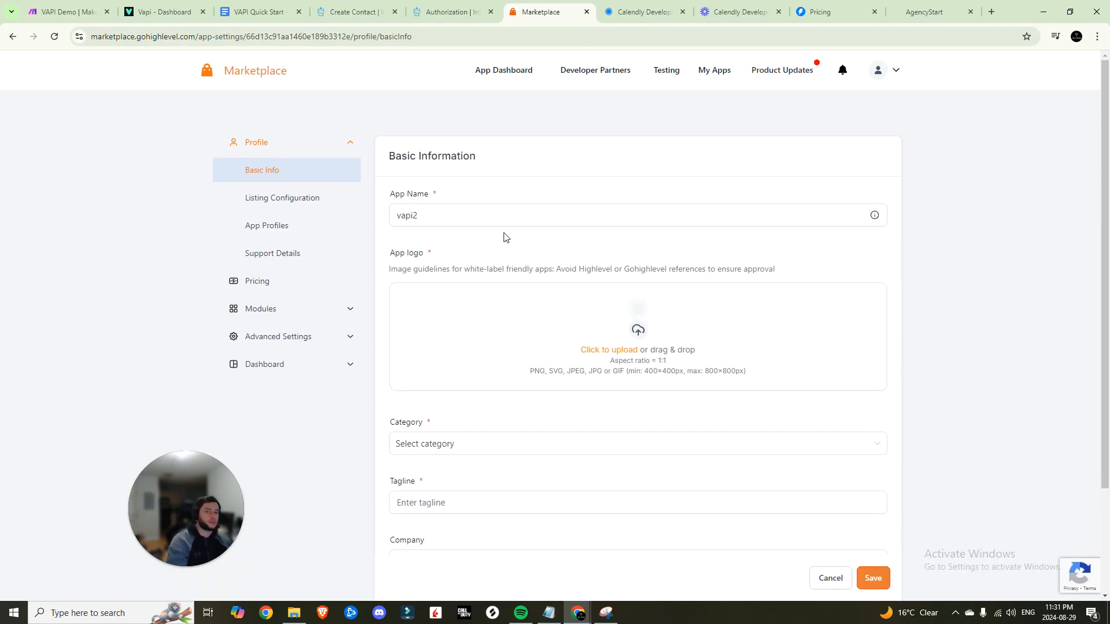
Give vapi2 the target-icon logo, Advertising category and pasted tagline, then save
{"action": "left_click", "coordinate": [614, 349]}
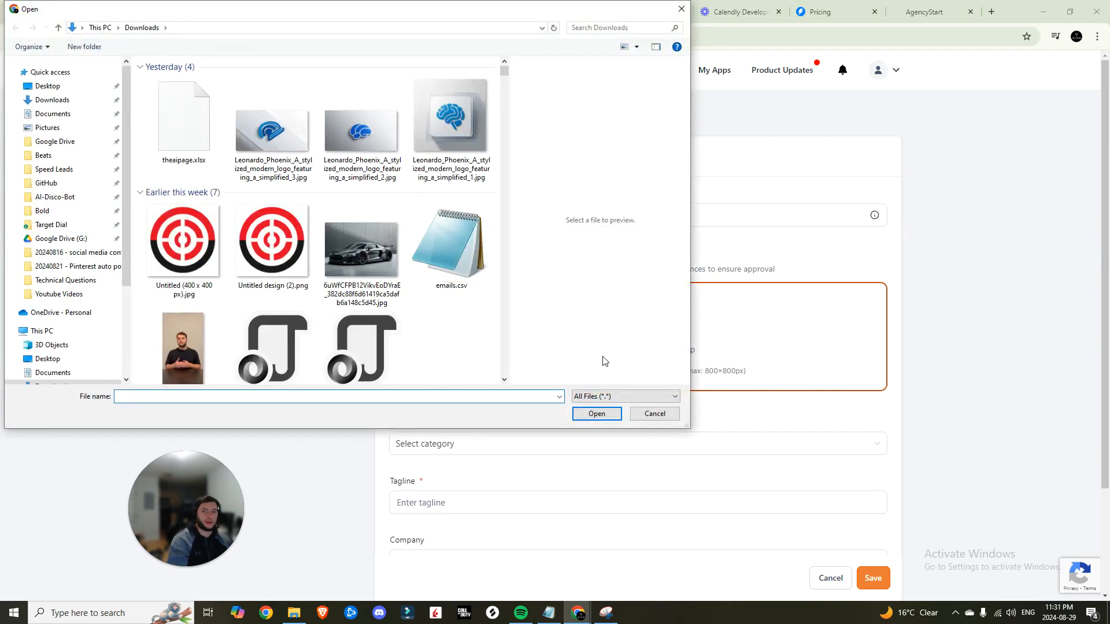
{"action": "double_click", "coordinate": [268, 238]}
{"action": "scroll", "coordinate": [453, 293], "scroll_direction": "down", "scroll_amount": 2}
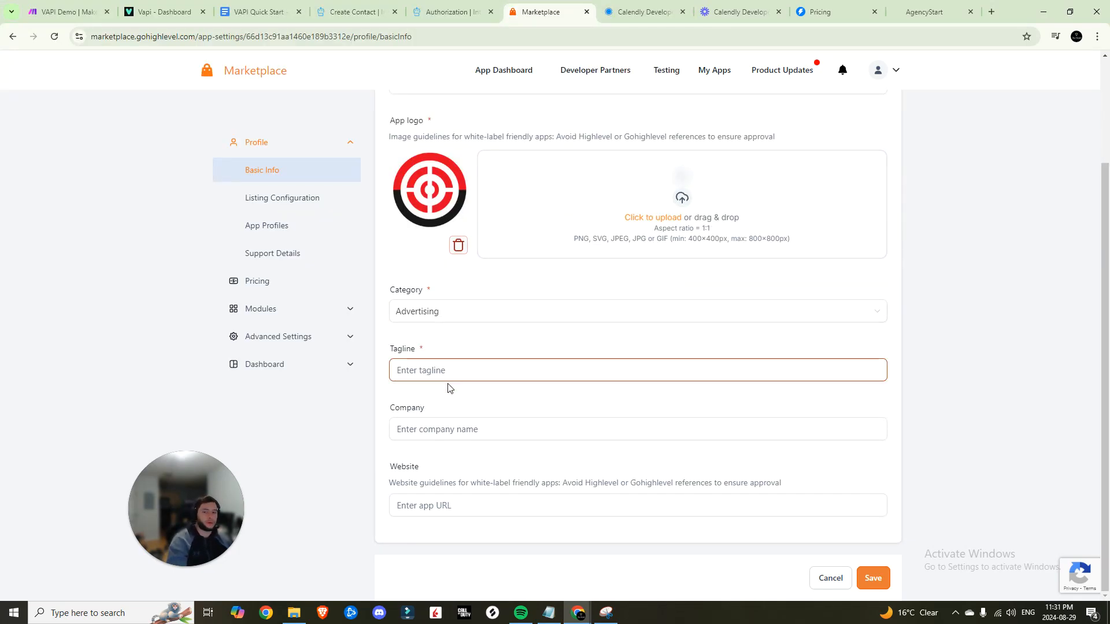
{"action": "left_click", "coordinate": [453, 367]}
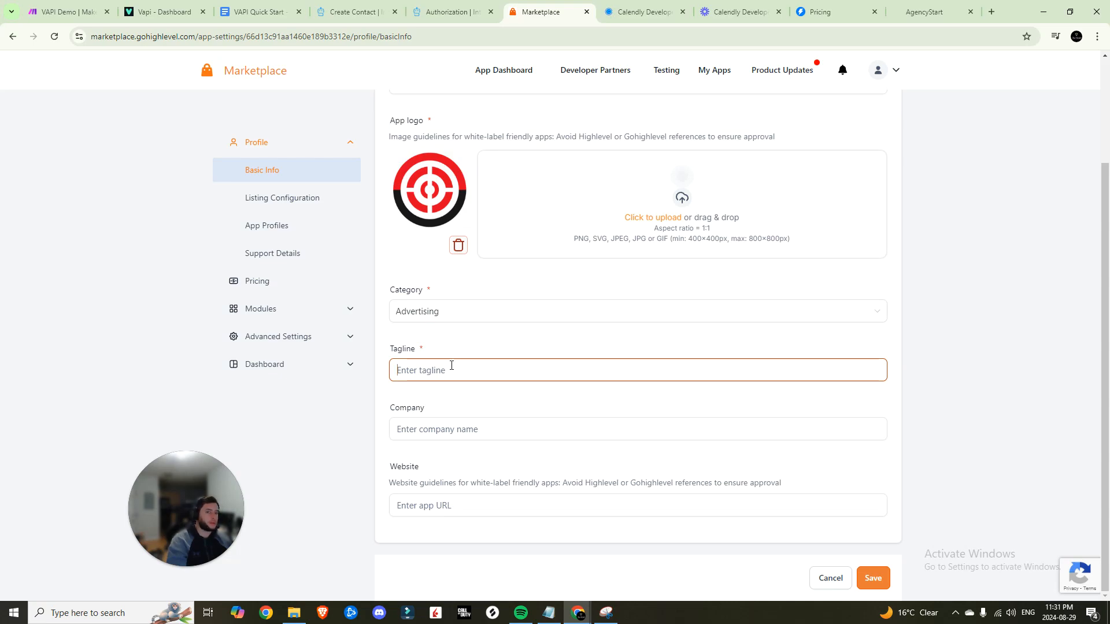
{"action": "type", "text": "this is a tagline"}
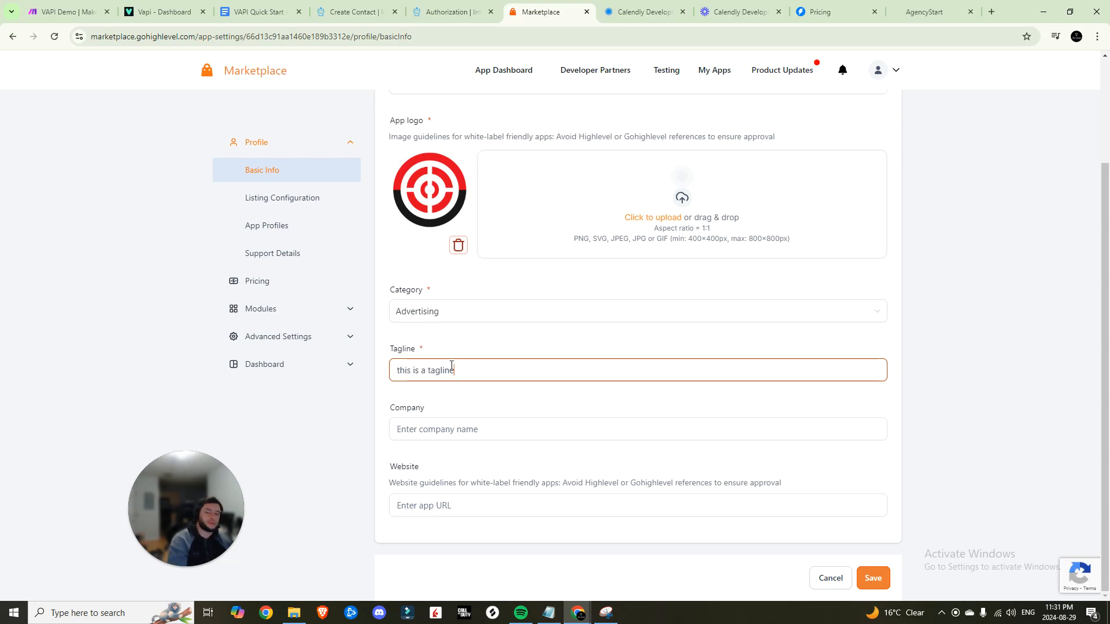
{"action": "left_click", "coordinate": [874, 578]}
Open vapi2's Advanced Settings > Auth page and its list of available scopes
{"action": "left_click", "coordinate": [260, 309]}
{"action": "left_click", "coordinate": [278, 372]}
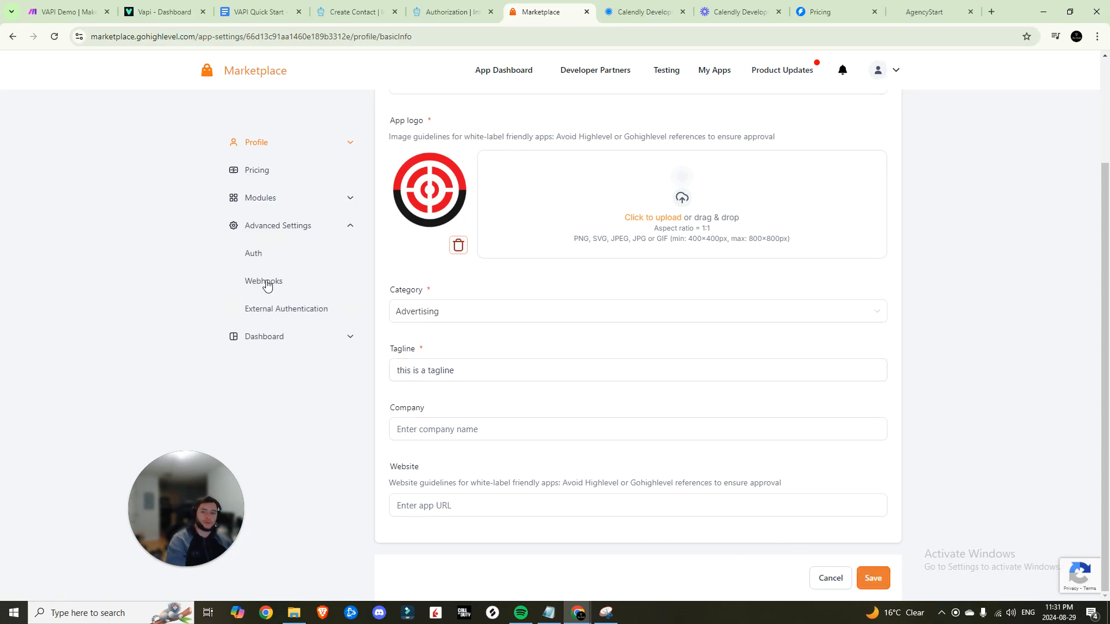
{"action": "left_click", "coordinate": [256, 252]}
{"action": "left_click", "coordinate": [419, 250]}
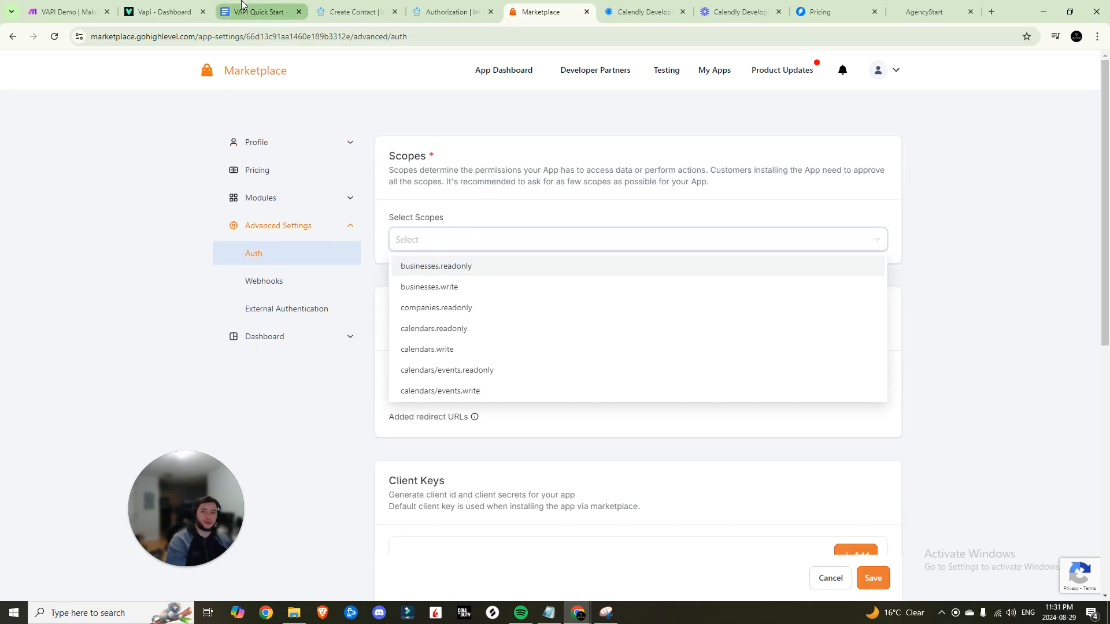
Copy the required scopes and the redirect URI from the Quick Start doc
{"action": "left_click", "coordinate": [260, 12]}
{"action": "left_click_drag", "start_coordinate": [396, 274], "coordinate": [466, 383]}
{"action": "scroll", "coordinate": [427, 487], "scroll_direction": "down", "scroll_amount": 1}
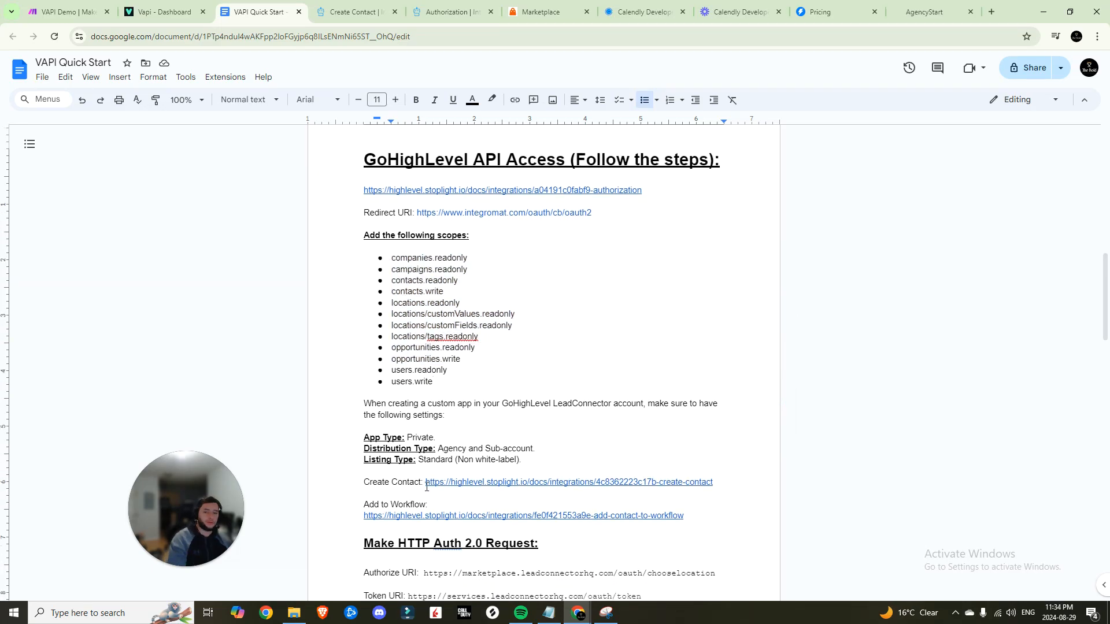
{"action": "scroll", "coordinate": [427, 488], "scroll_direction": "down", "scroll_amount": 1}
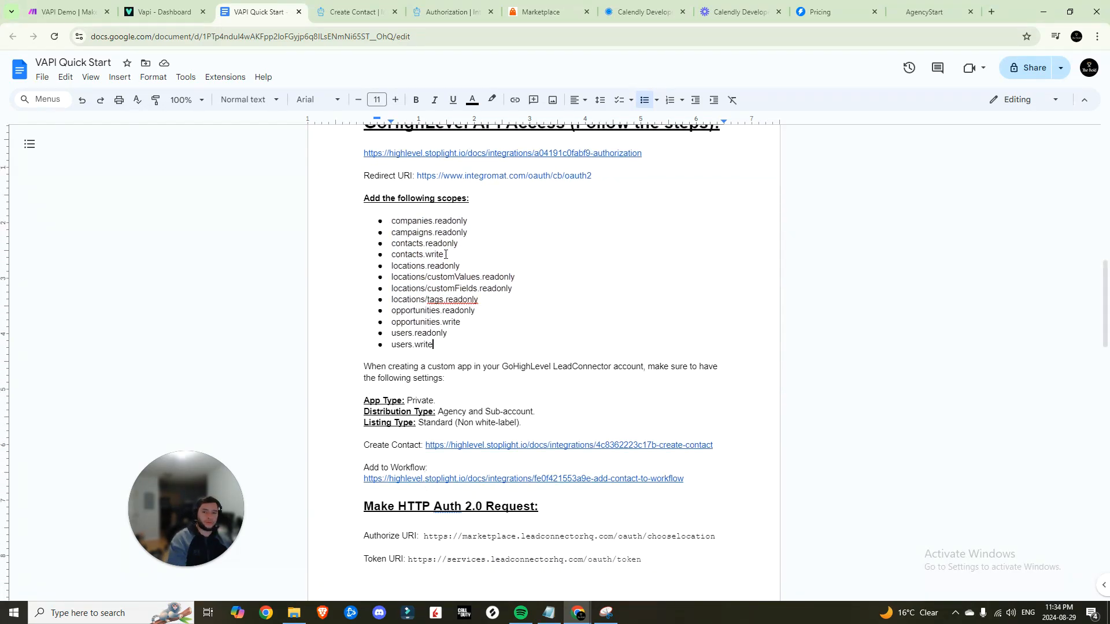
{"action": "left_click_drag", "start_coordinate": [593, 176], "coordinate": [422, 178]}
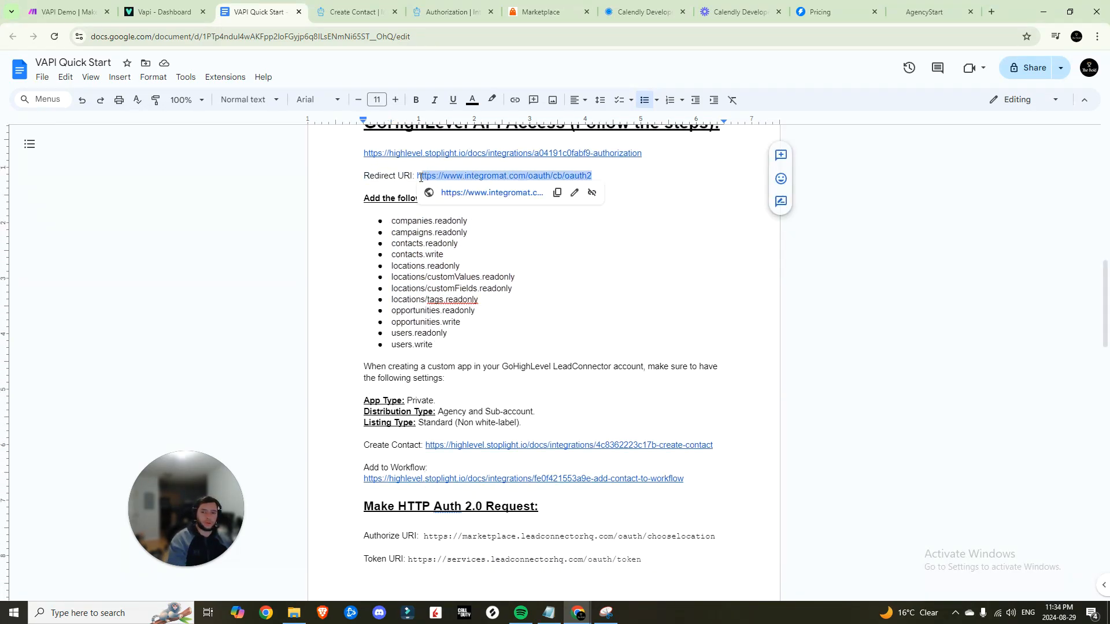
{"action": "left_click", "coordinate": [384, 176]}
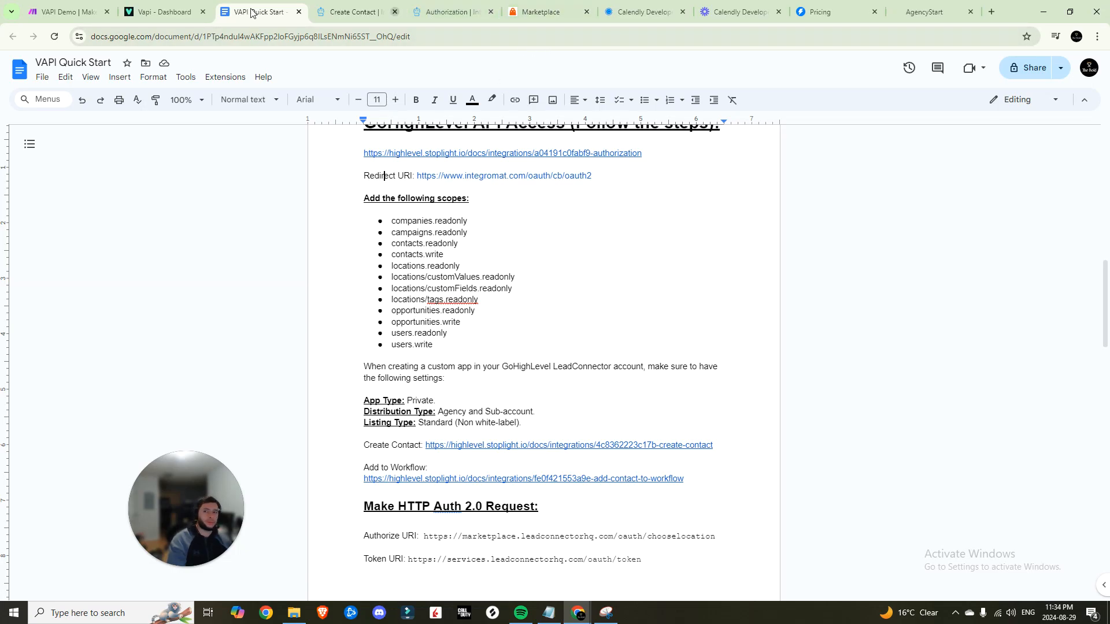
Add the integromat.com oauth2 redirect URL to vapi2 and make it the default
{"action": "left_click", "coordinate": [68, 12]}
{"action": "left_click", "coordinate": [528, 5]}
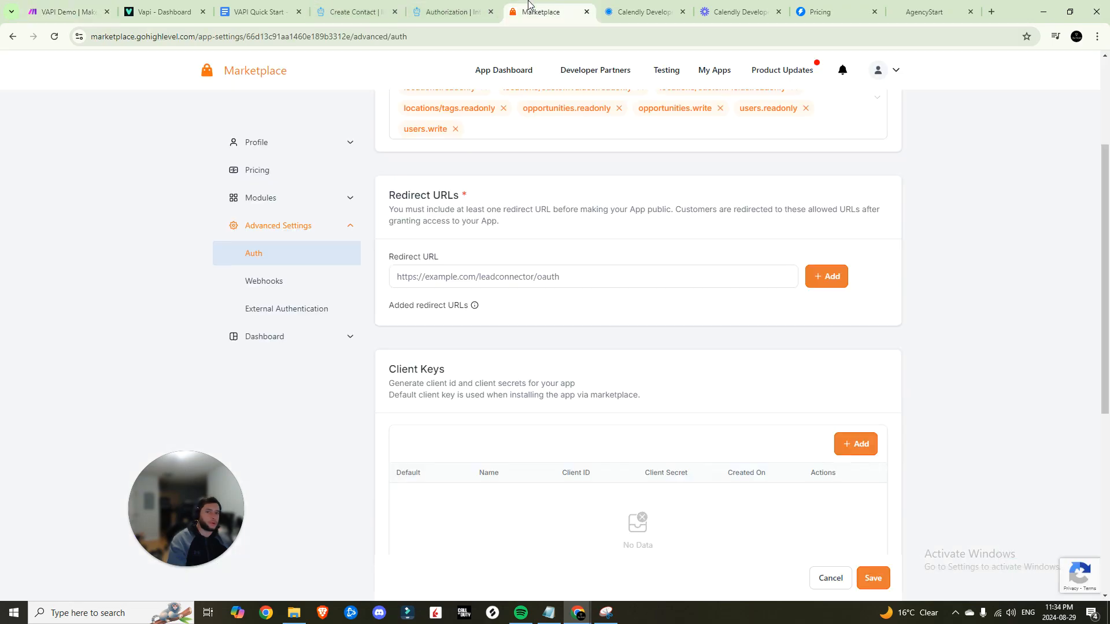
{"action": "left_click", "coordinate": [576, 277]}
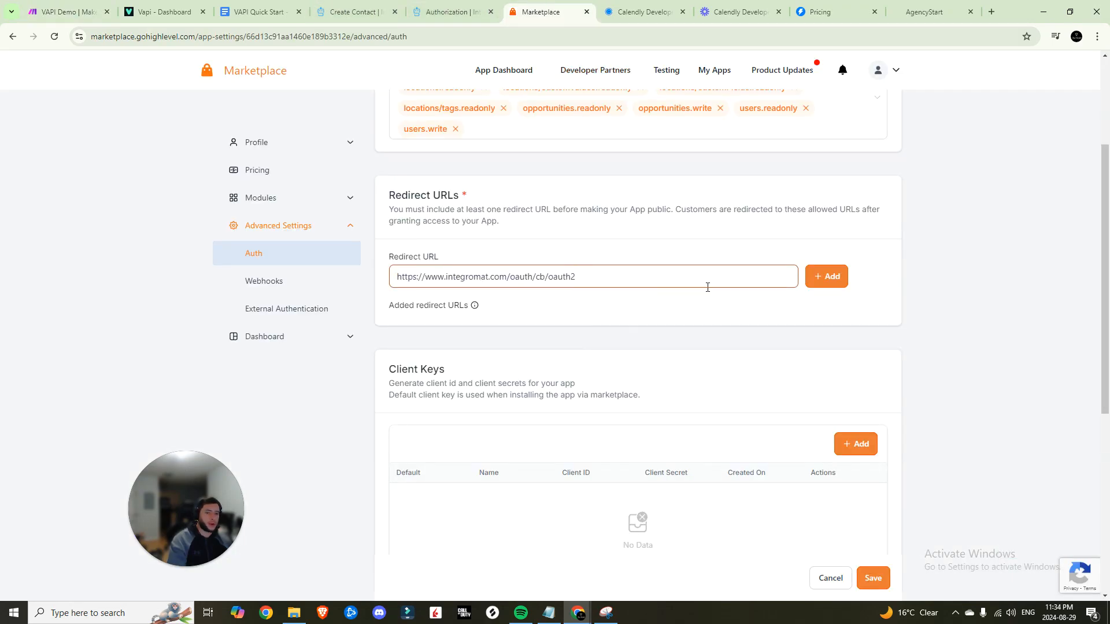
{"action": "left_click", "coordinate": [827, 275]}
{"action": "left_click", "coordinate": [395, 322]}
{"action": "scroll", "coordinate": [528, 370], "scroll_direction": "down", "scroll_amount": 3}
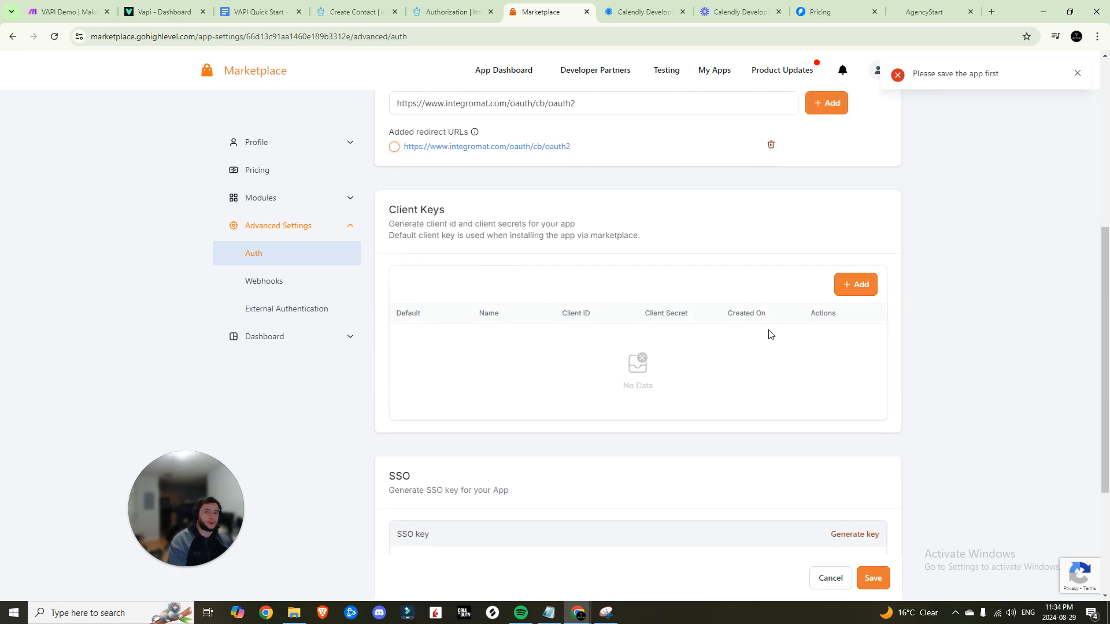
Create a client key named 'client name' and save the app's auth settings
{"action": "left_click", "coordinate": [859, 286]}
{"action": "type", "text": "client name"}
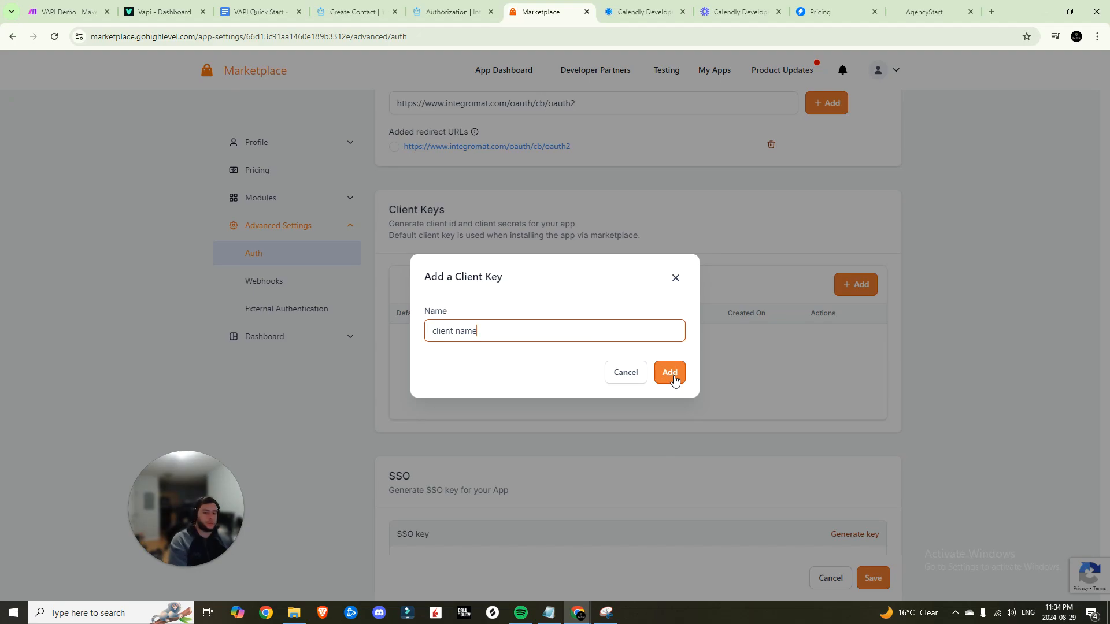
{"action": "left_click", "coordinate": [671, 373]}
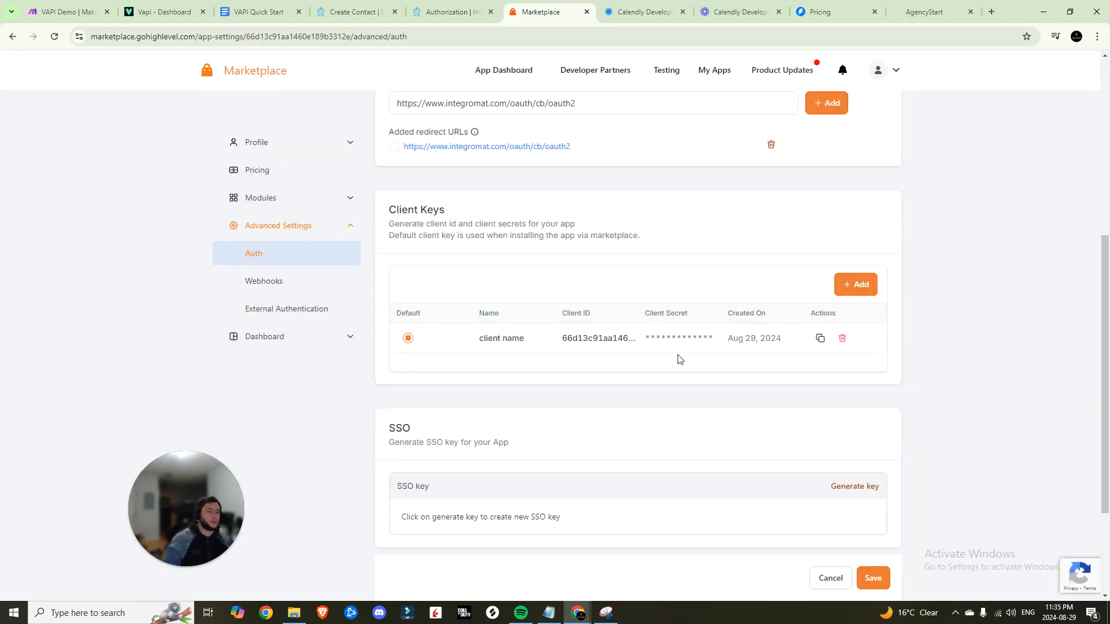
{"action": "scroll", "coordinate": [677, 399], "scroll_direction": "down", "scroll_amount": 2}
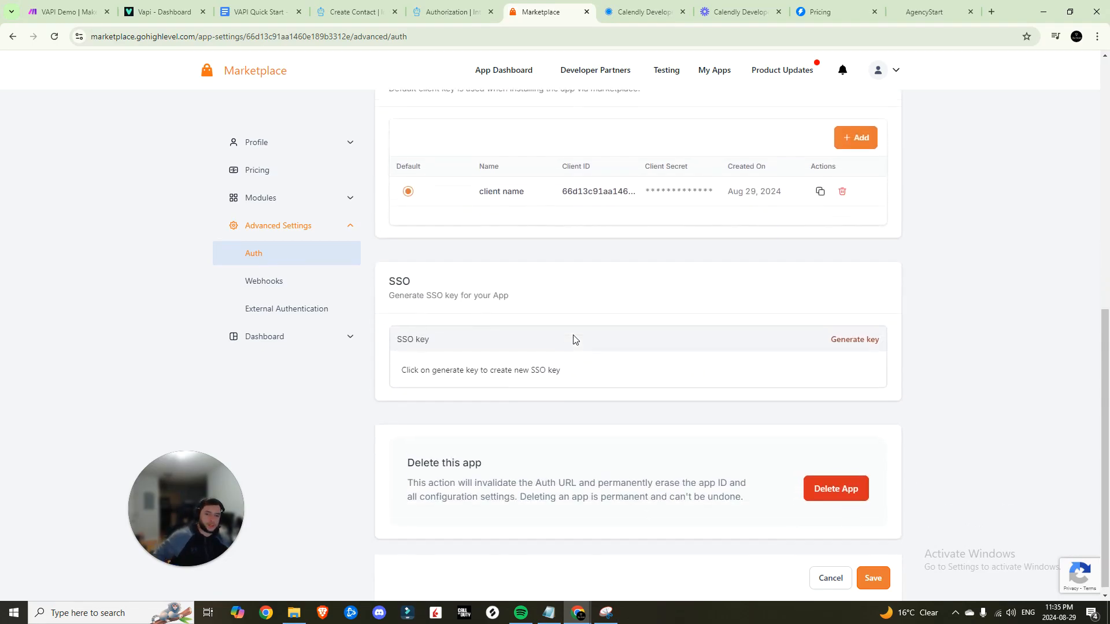
{"action": "scroll", "coordinate": [578, 347], "scroll_direction": "up", "scroll_amount": 5}
{"action": "left_click", "coordinate": [872, 577]}
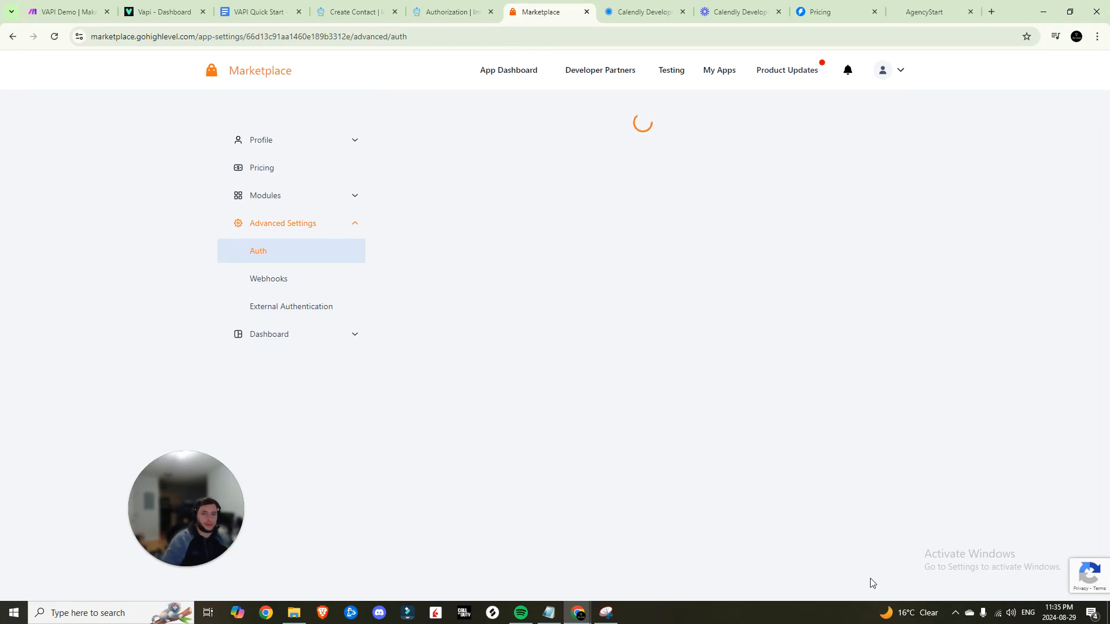
{"action": "scroll", "coordinate": [498, 283], "scroll_direction": "down", "scroll_amount": 4}
{"action": "scroll", "coordinate": [498, 289], "scroll_direction": "down", "scroll_amount": 2}
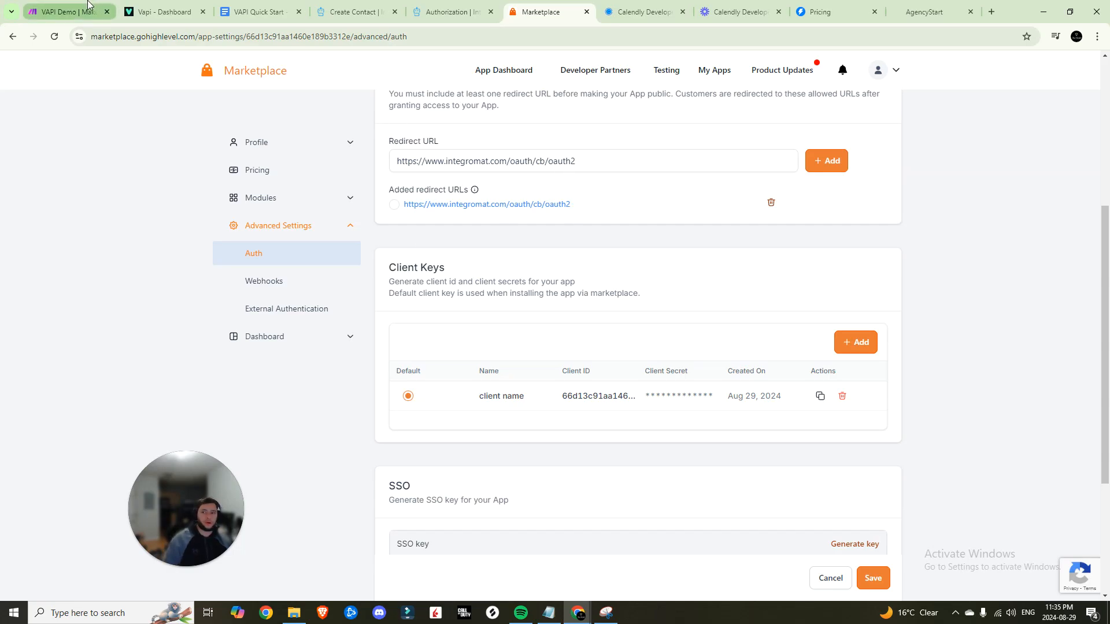
{"action": "left_click", "coordinate": [64, 12]}
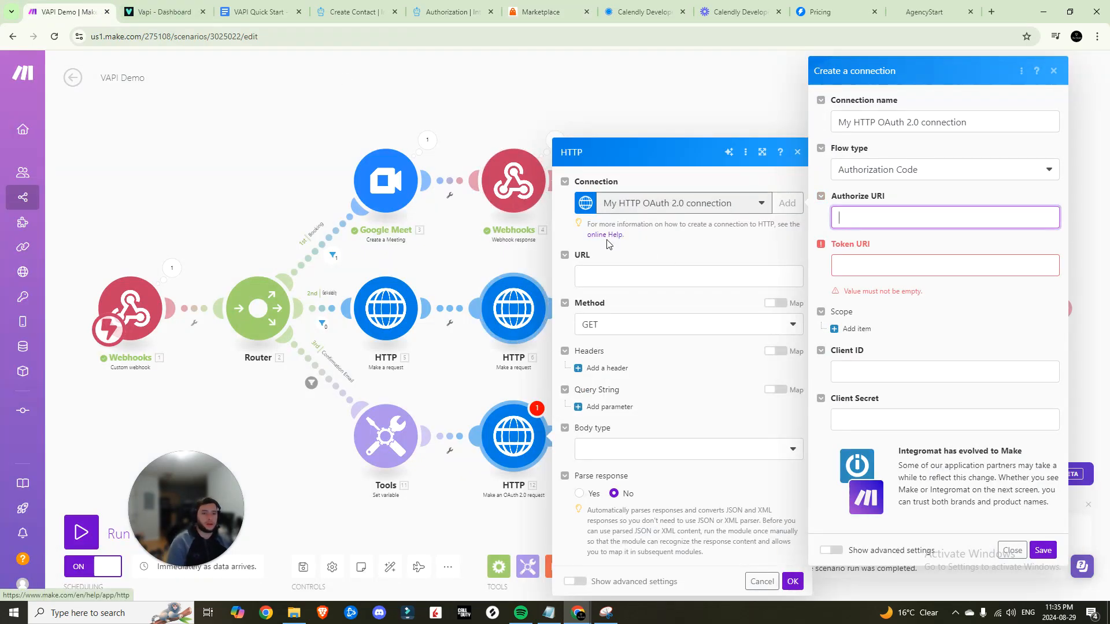
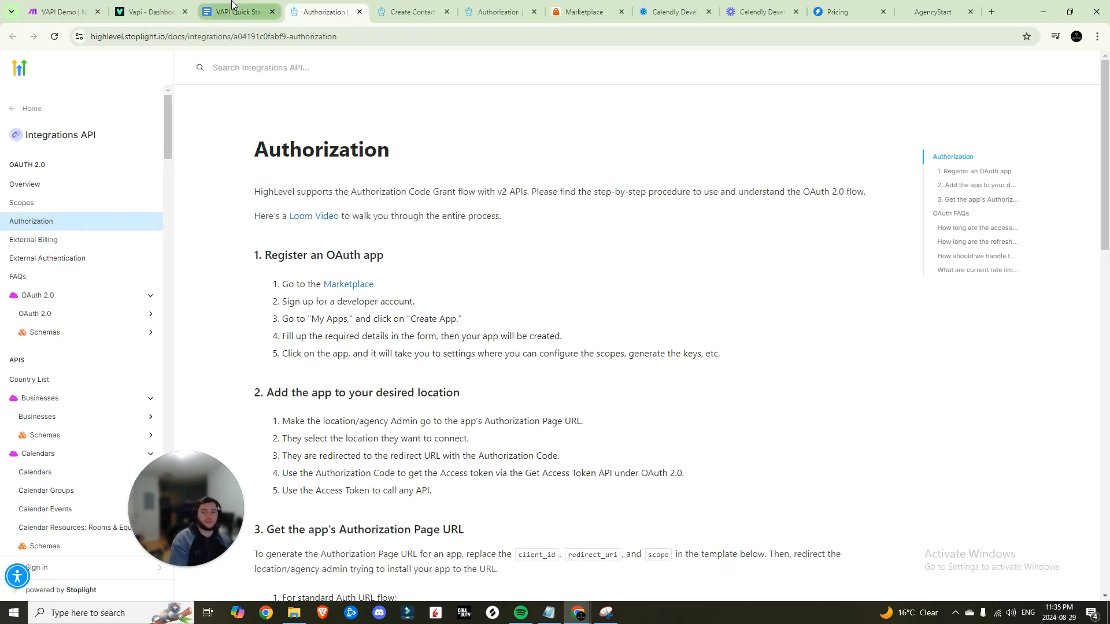
Paste the white-label chooselocation authorize URL from the docs into the Authorize URI field
{"action": "scroll", "coordinate": [281, 289], "scroll_direction": "down", "scroll_amount": 5}
{"action": "left_click_drag", "start_coordinate": [263, 402], "coordinate": [526, 401]}
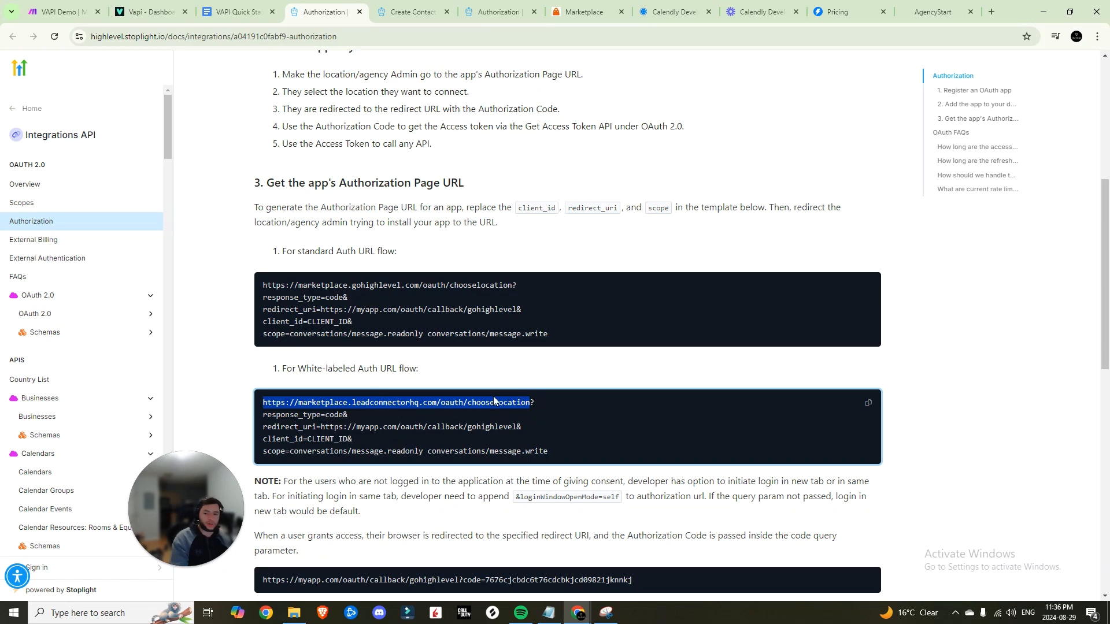
{"action": "key", "text": "ctrl+1"}
{"action": "left_click", "coordinate": [936, 214]}
{"action": "type", "text": "https://marketplace.leadconnectorhq.com/oauth/chooselocation"}
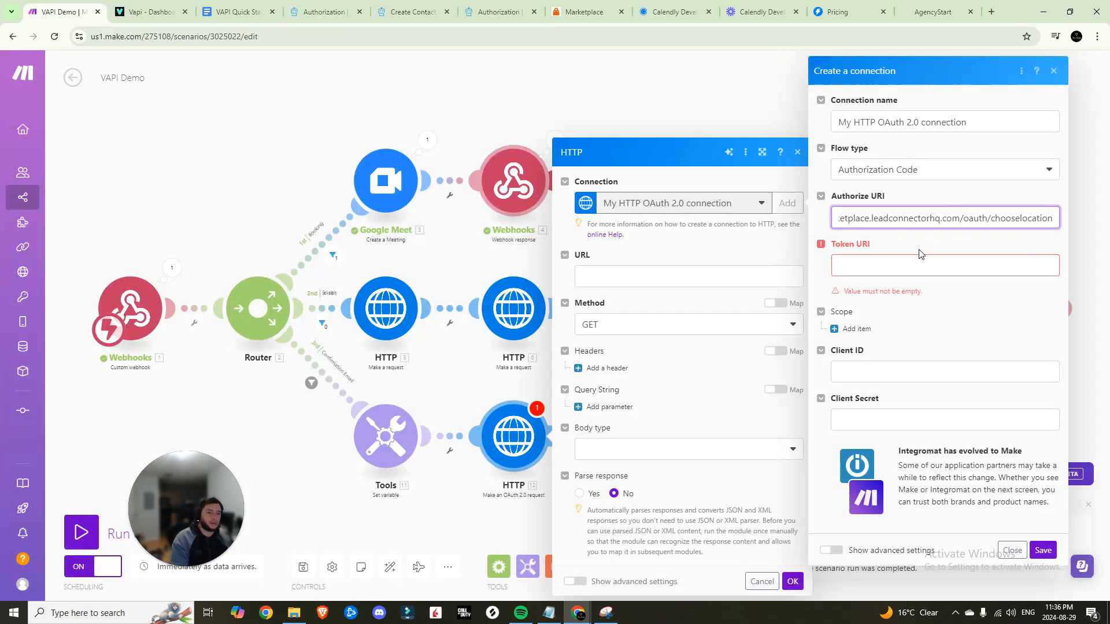
{"action": "left_click", "coordinate": [919, 265]}
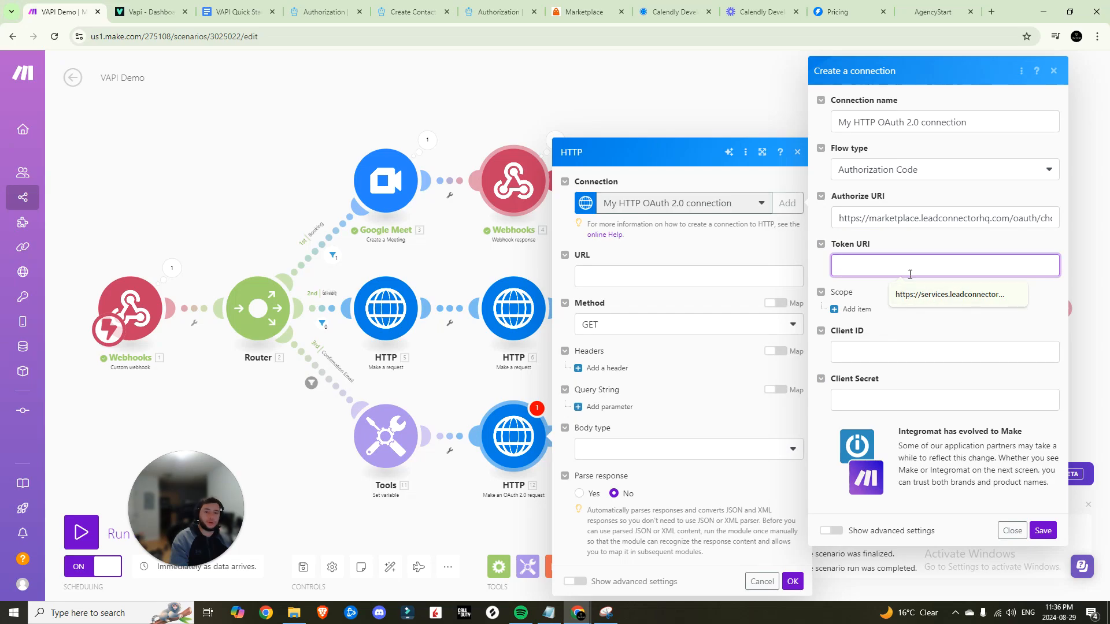
{"action": "left_click", "coordinate": [324, 11]}
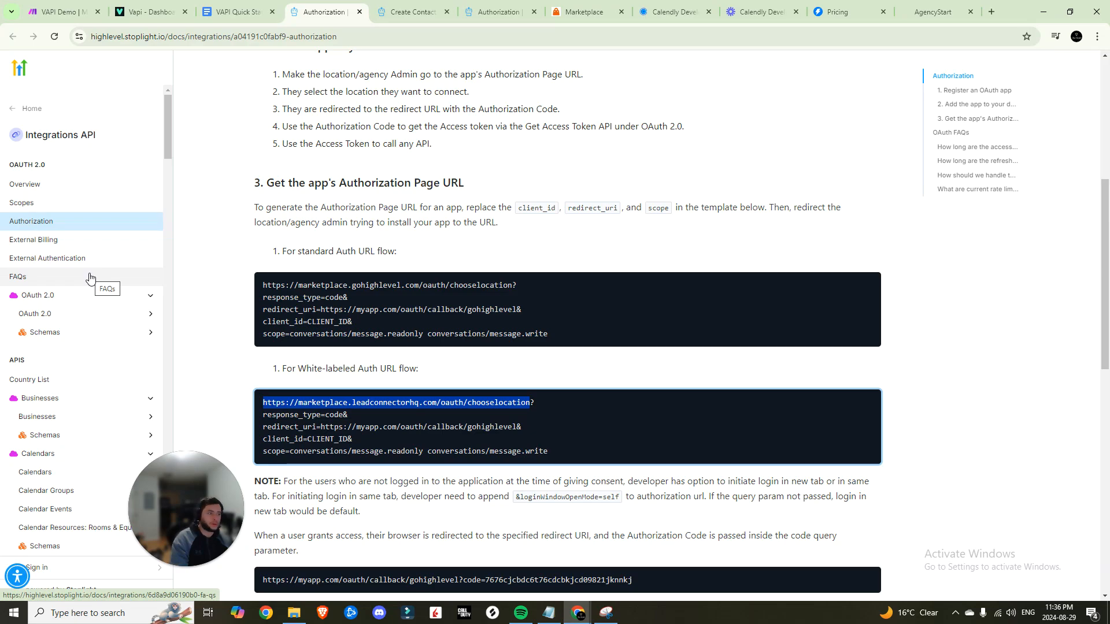
{"action": "scroll", "coordinate": [91, 278], "scroll_direction": "down", "scroll_amount": 1}
{"action": "scroll", "coordinate": [92, 245], "scroll_direction": "down", "scroll_amount": 1}
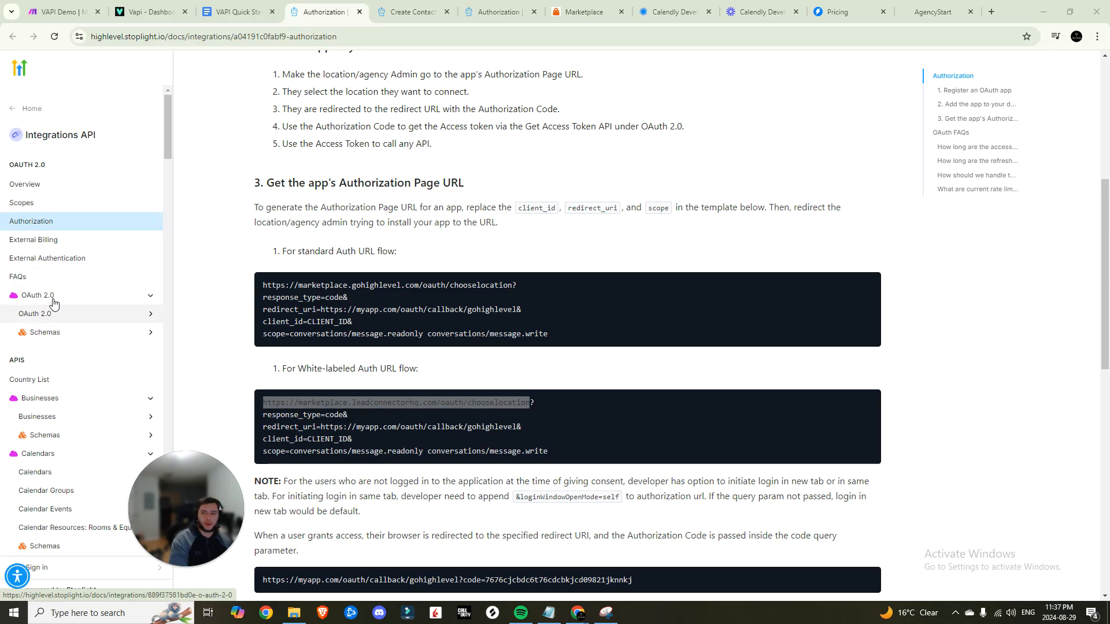
{"action": "left_click", "coordinate": [101, 317]}
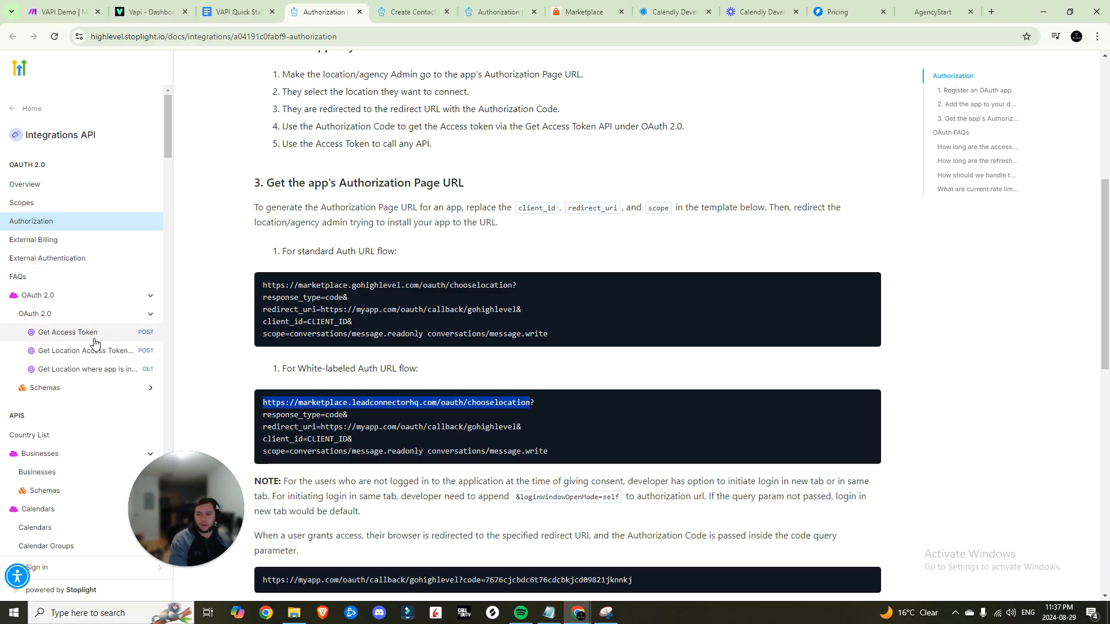
{"action": "left_click", "coordinate": [91, 333]}
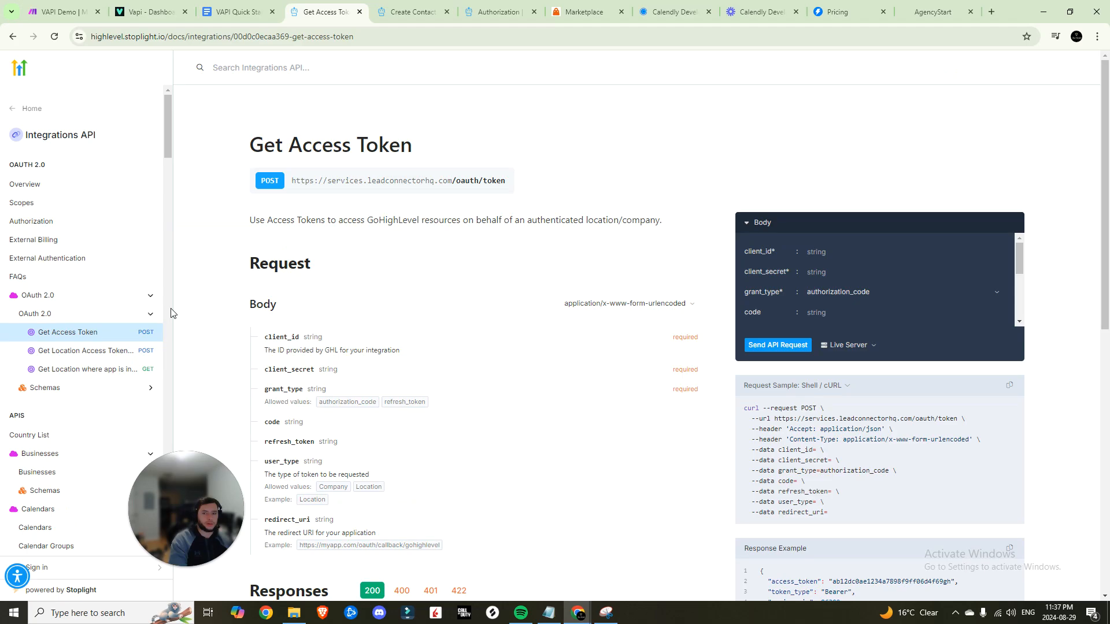
{"action": "left_click_drag", "start_coordinate": [291, 182], "coordinate": [315, 184]}
{"action": "left_click", "coordinate": [500, 181]}
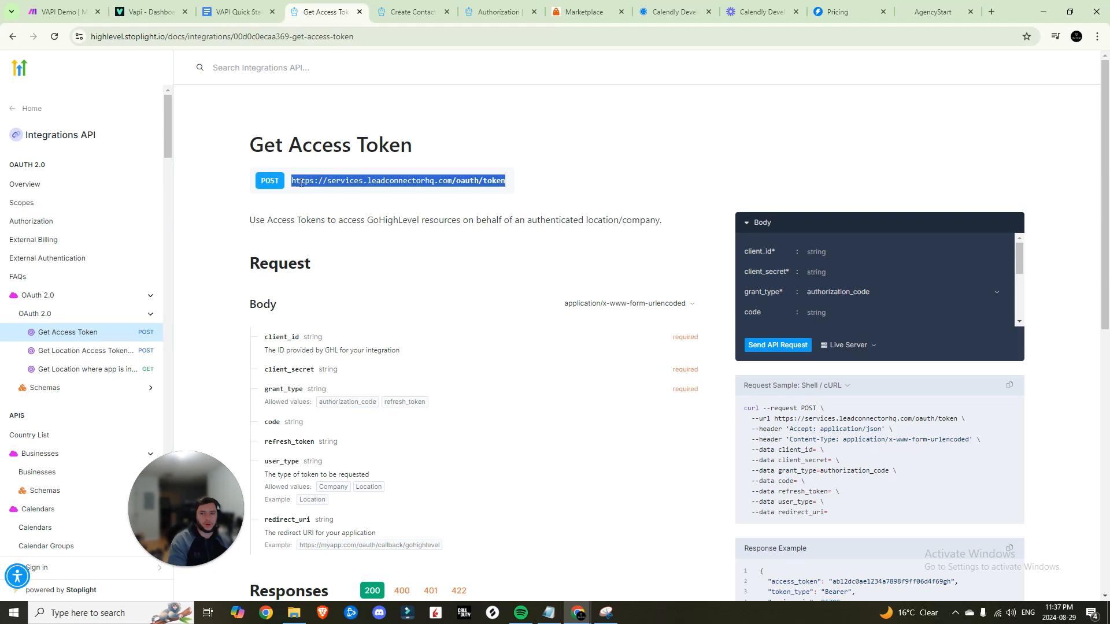
{"action": "key", "text": "ctrl+1"}
{"action": "key", "text": "ctrl+v"}
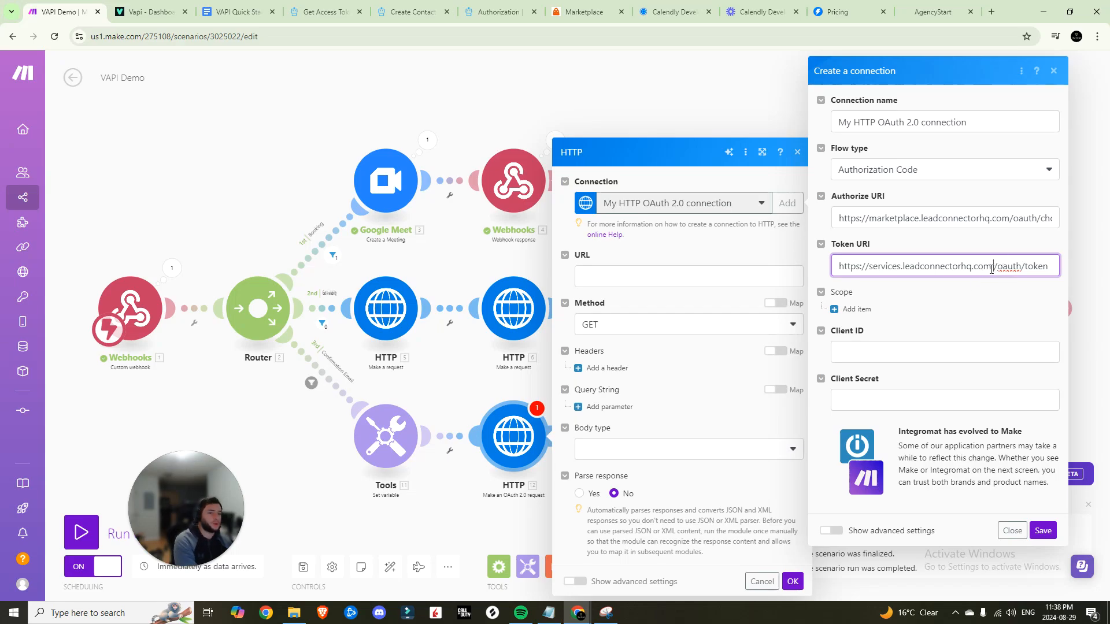
{"action": "left_click", "coordinate": [995, 266]}
{"action": "key", "text": "BackSpace"}
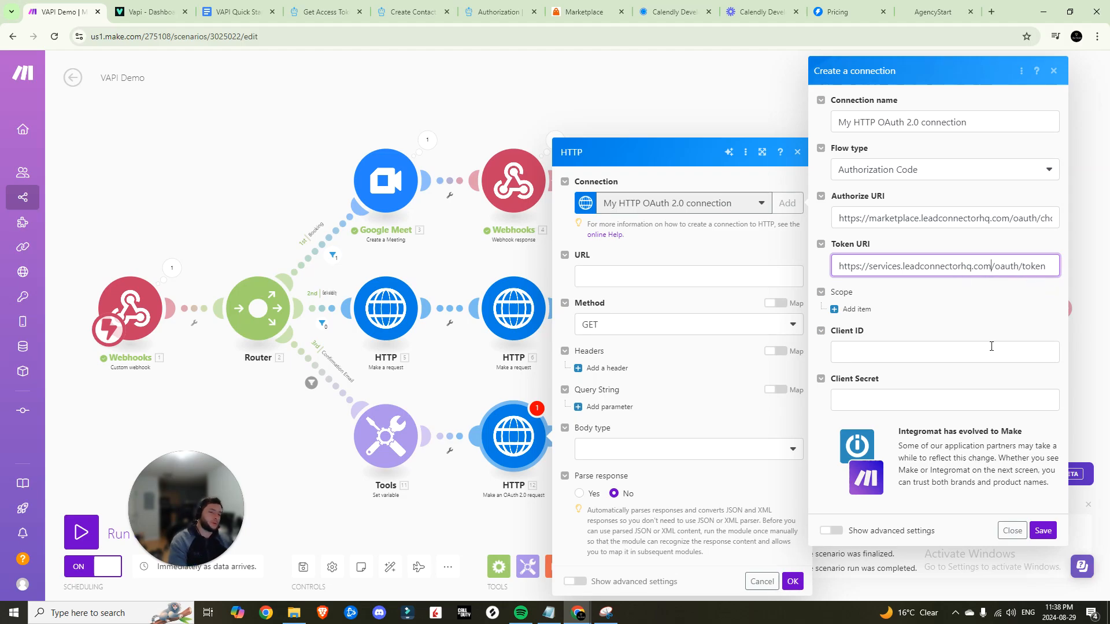
{"action": "left_click", "coordinate": [856, 309]}
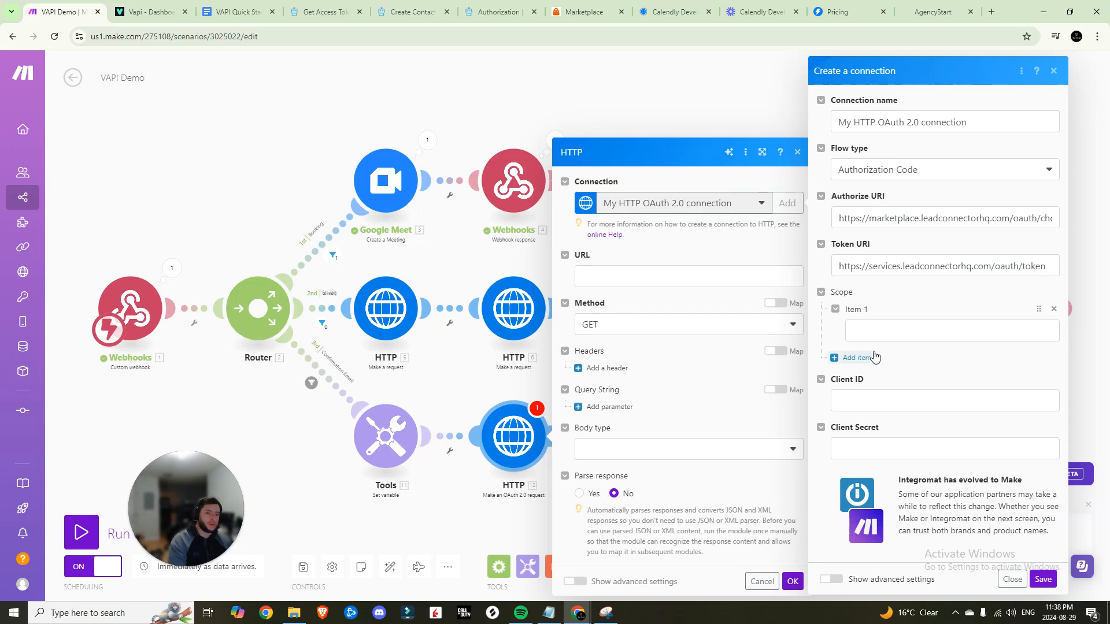
Add scope items from the quick start doc, including locations/tags.readonly and opportunities.readonly
{"action": "left_click", "coordinate": [856, 358]}
{"action": "left_click", "coordinate": [852, 406]}
{"action": "left_click", "coordinate": [855, 454]}
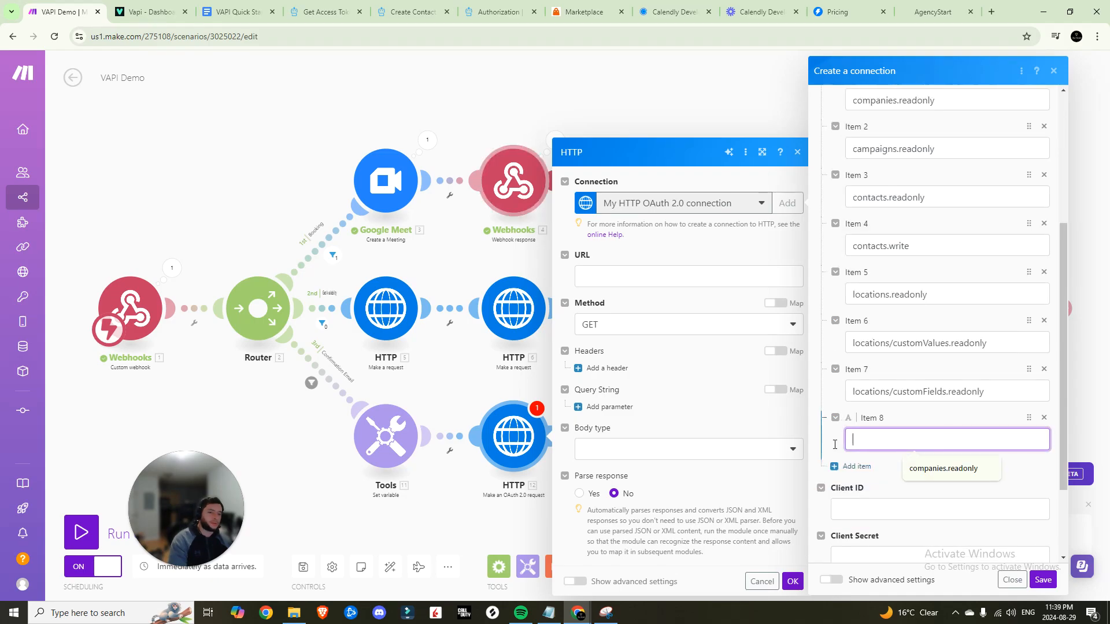
{"action": "type", "text": "locations/tags.readonly"}
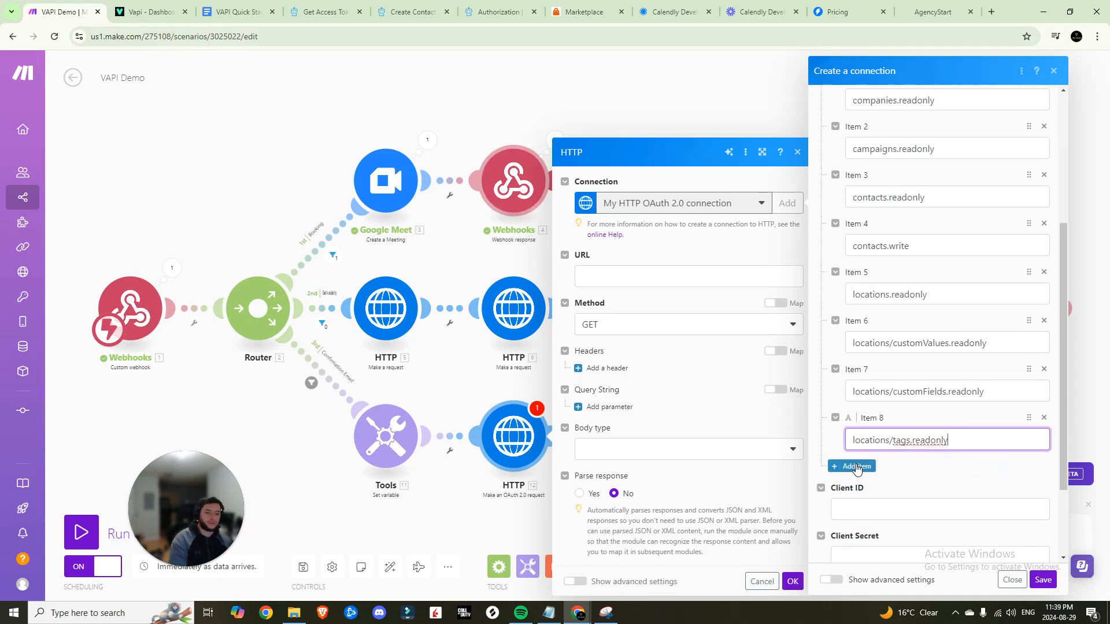
{"action": "left_click", "coordinate": [856, 466]}
{"action": "left_click", "coordinate": [237, 12]}
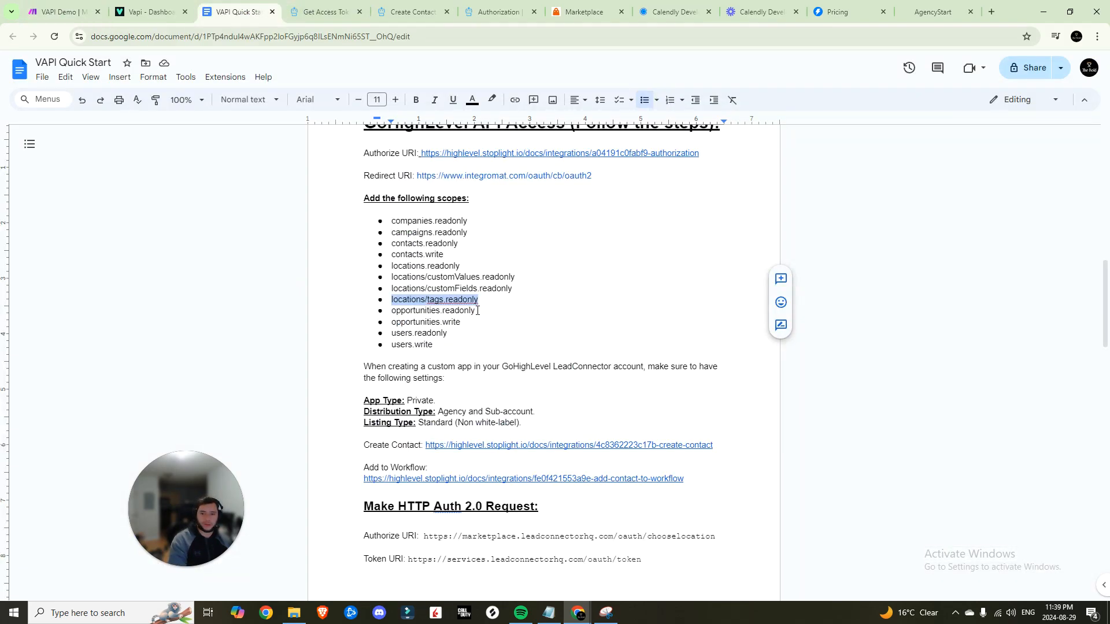
{"action": "left_click_drag", "start_coordinate": [477, 310], "coordinate": [391, 311]}
{"action": "key", "text": "ctrl+c"}
{"action": "left_click", "coordinate": [64, 12]}
{"action": "key", "text": "ctrl+v"}
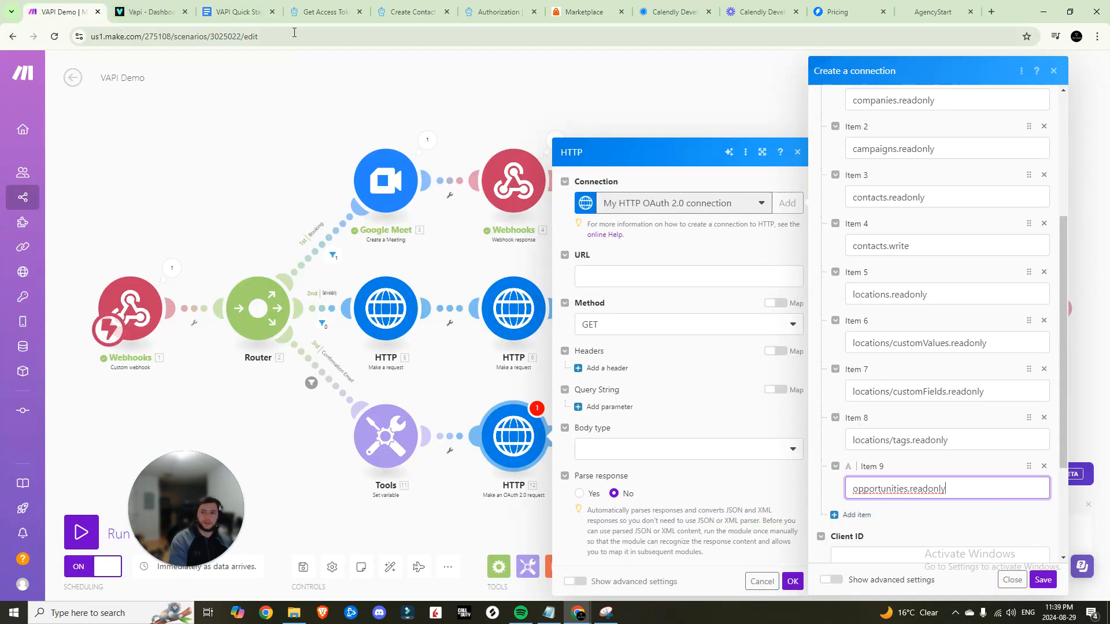
{"action": "left_click", "coordinate": [237, 11]}
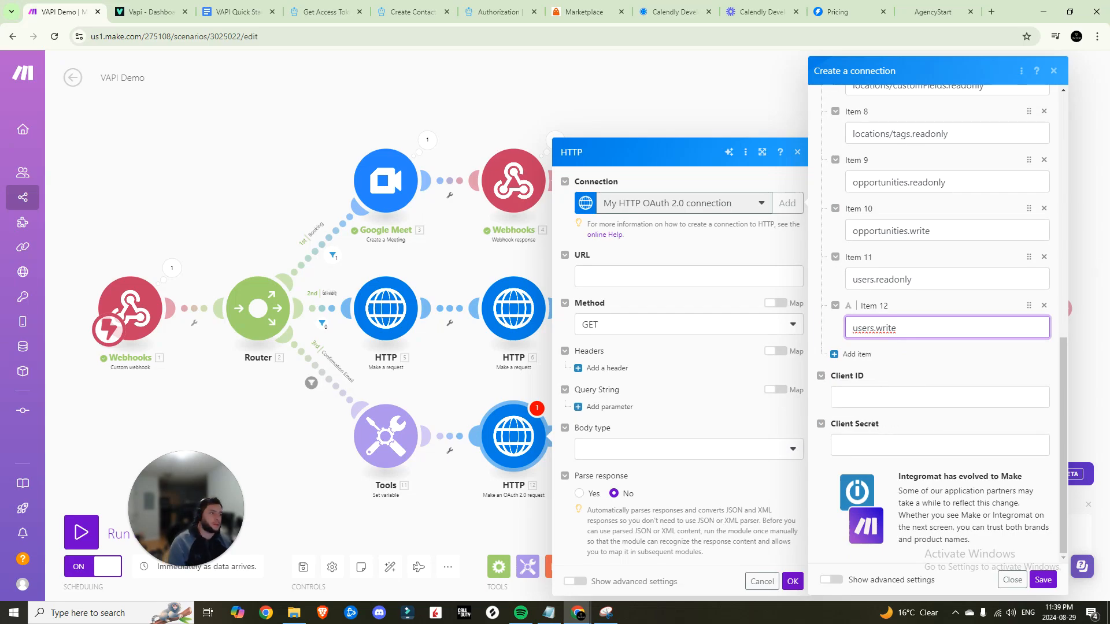
Enter the client ID and secret, set the scope separator to SPACE, and save the connection
{"action": "left_click", "coordinate": [548, 613]}
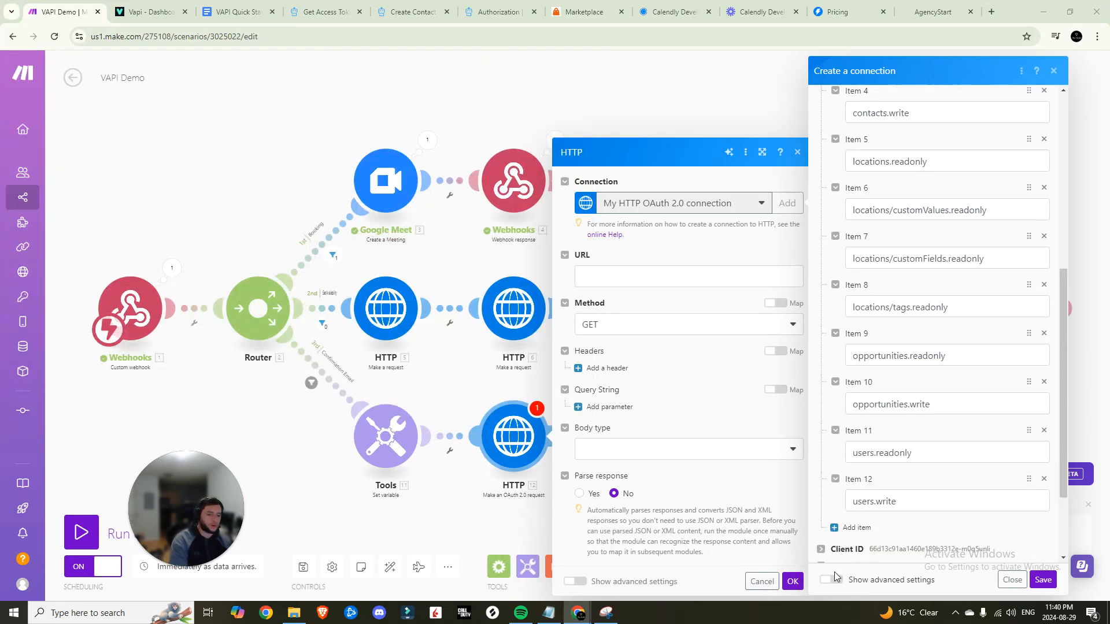
{"action": "left_click", "coordinate": [830, 580]}
{"action": "scroll", "coordinate": [872, 393], "scroll_direction": "down", "scroll_amount": 5}
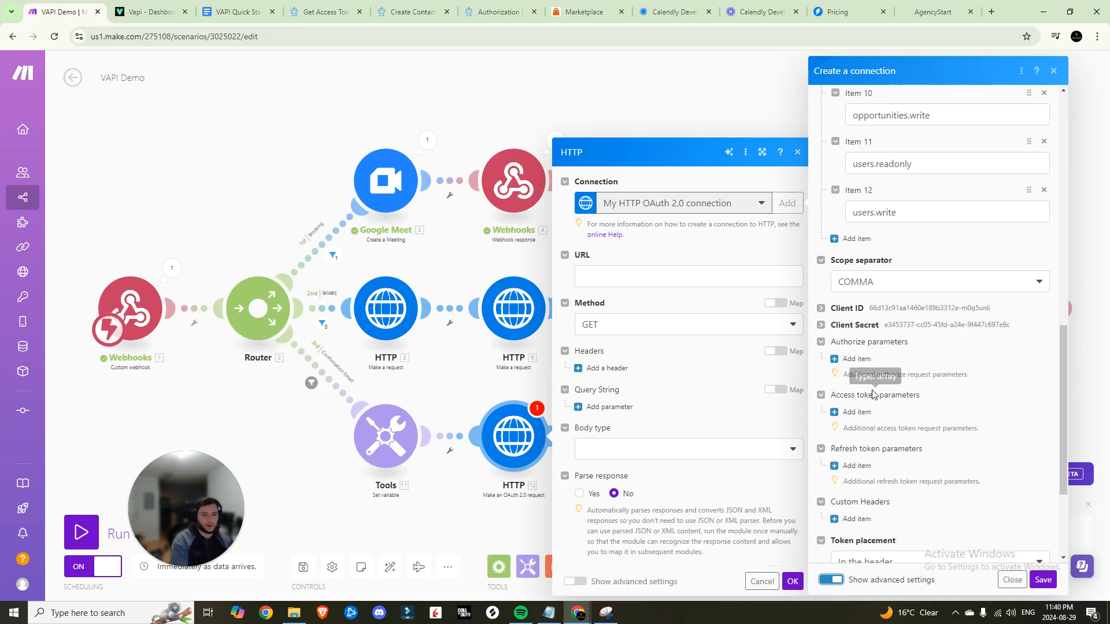
{"action": "scroll", "coordinate": [873, 393], "scroll_direction": "up", "scroll_amount": 5}
{"action": "left_click", "coordinate": [898, 558]}
{"action": "left_click", "coordinate": [860, 570]}
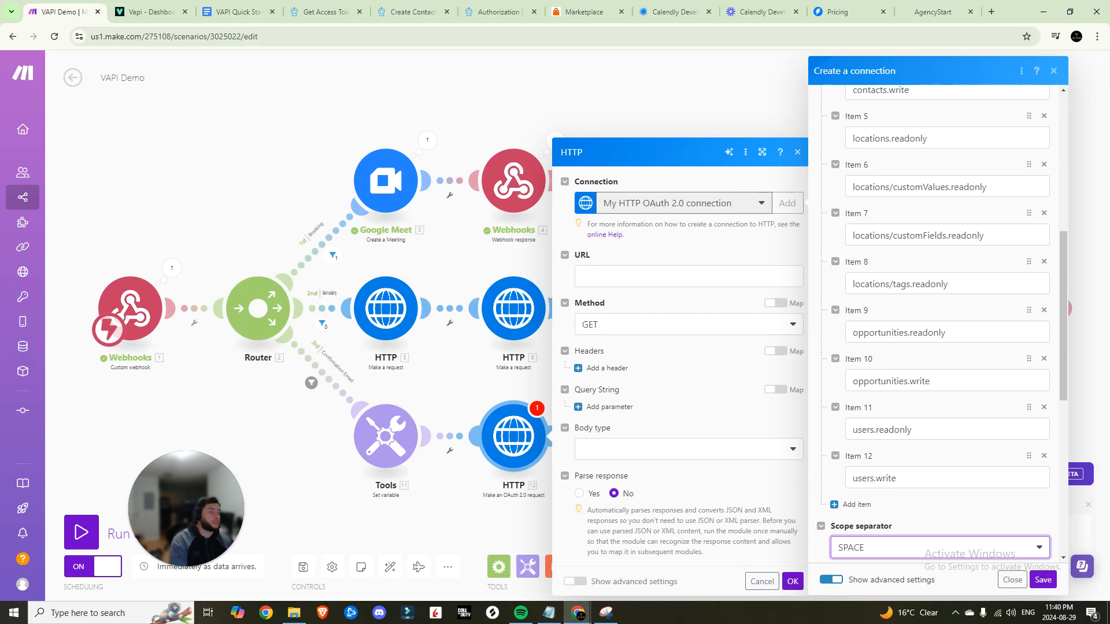
{"action": "scroll", "coordinate": [966, 366], "scroll_direction": "down", "scroll_amount": 5}
{"action": "scroll", "coordinate": [966, 366], "scroll_direction": "up", "scroll_amount": 5}
{"action": "scroll", "coordinate": [1018, 507], "scroll_direction": "down", "scroll_amount": 1}
{"action": "scroll", "coordinate": [1017, 507], "scroll_direction": "up", "scroll_amount": 1}
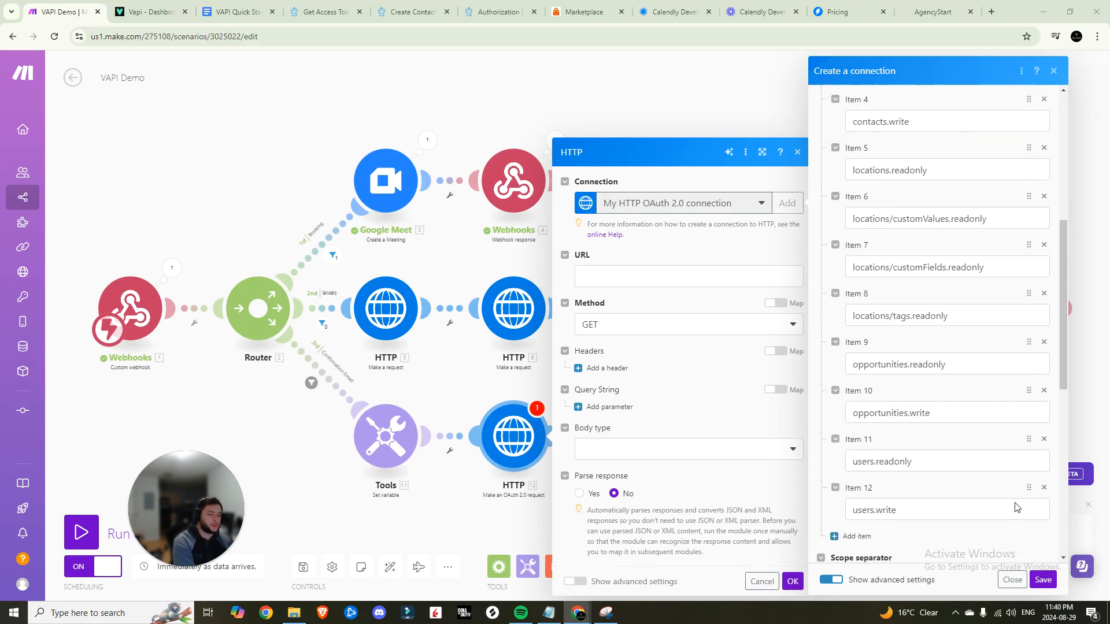
{"action": "left_click", "coordinate": [1042, 580]}
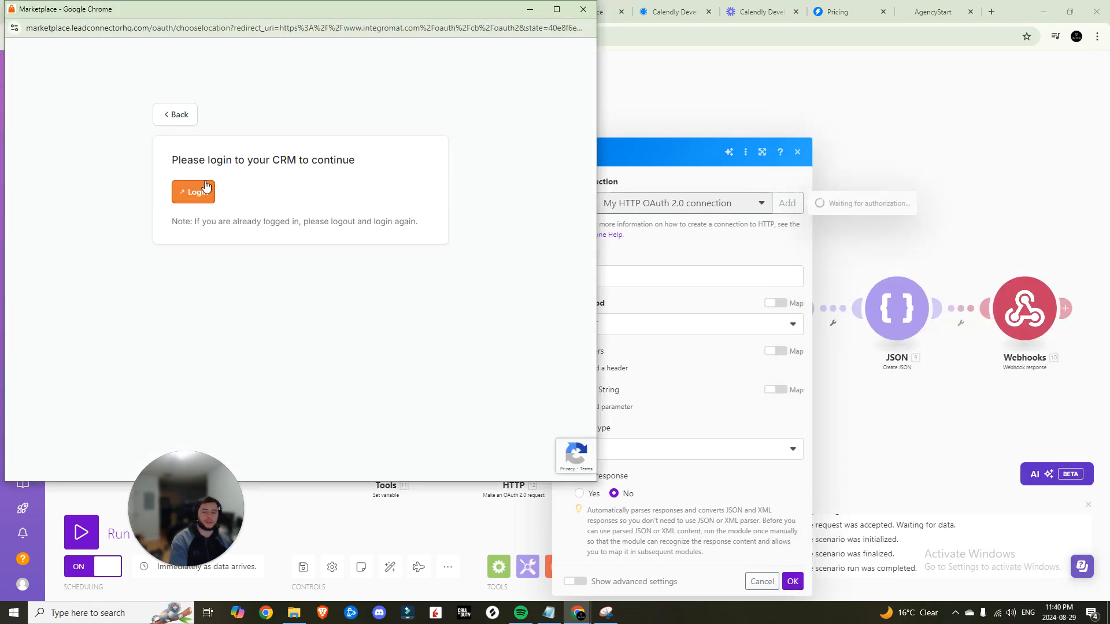
Log in to the CRM in the OAuth popup, then open the Create Contact API docs from the quick start link
{"action": "left_click", "coordinate": [198, 198]}
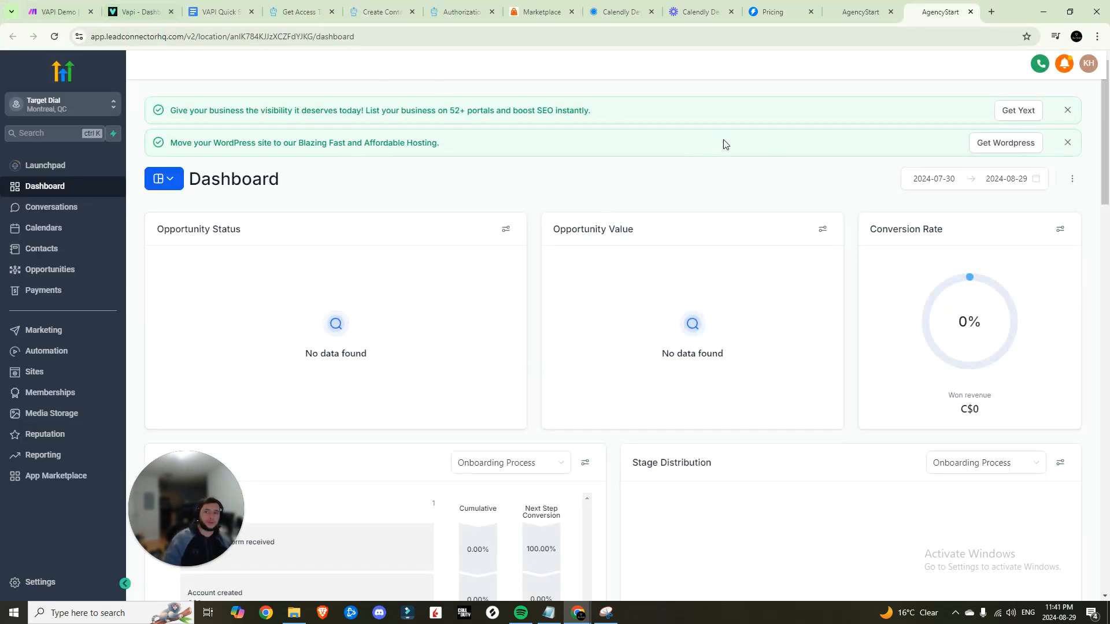
{"action": "left_click", "coordinate": [70, 5]}
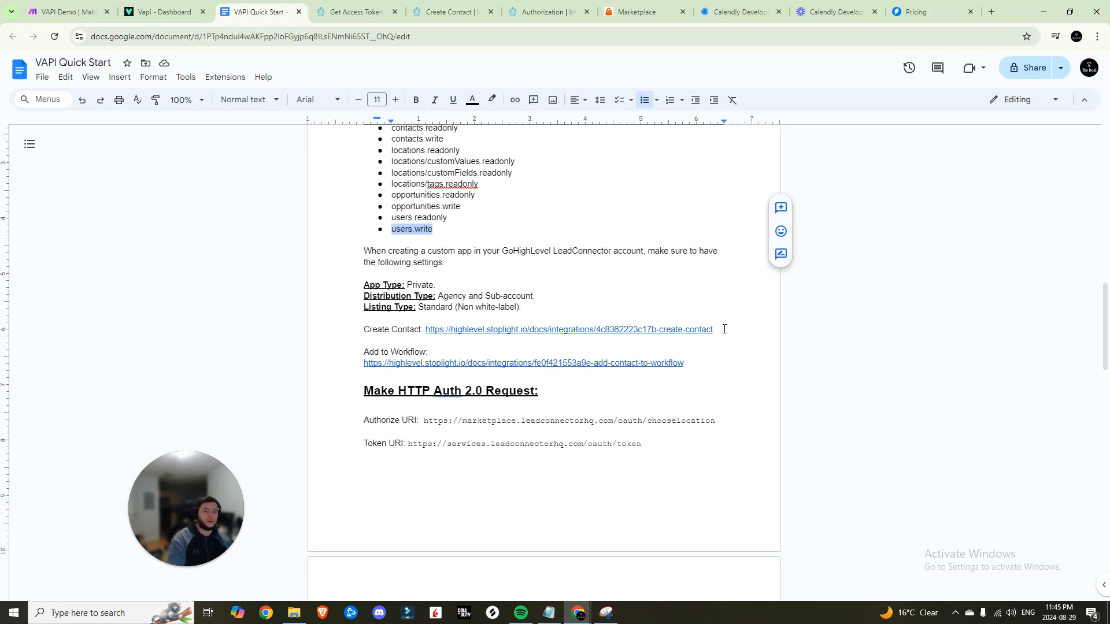
{"action": "left_click", "coordinate": [366, 340]}
{"action": "left_click_drag", "start_coordinate": [365, 340], "coordinate": [715, 331]}
{"action": "left_click", "coordinate": [450, 330]}
{"action": "left_click", "coordinate": [495, 347]}
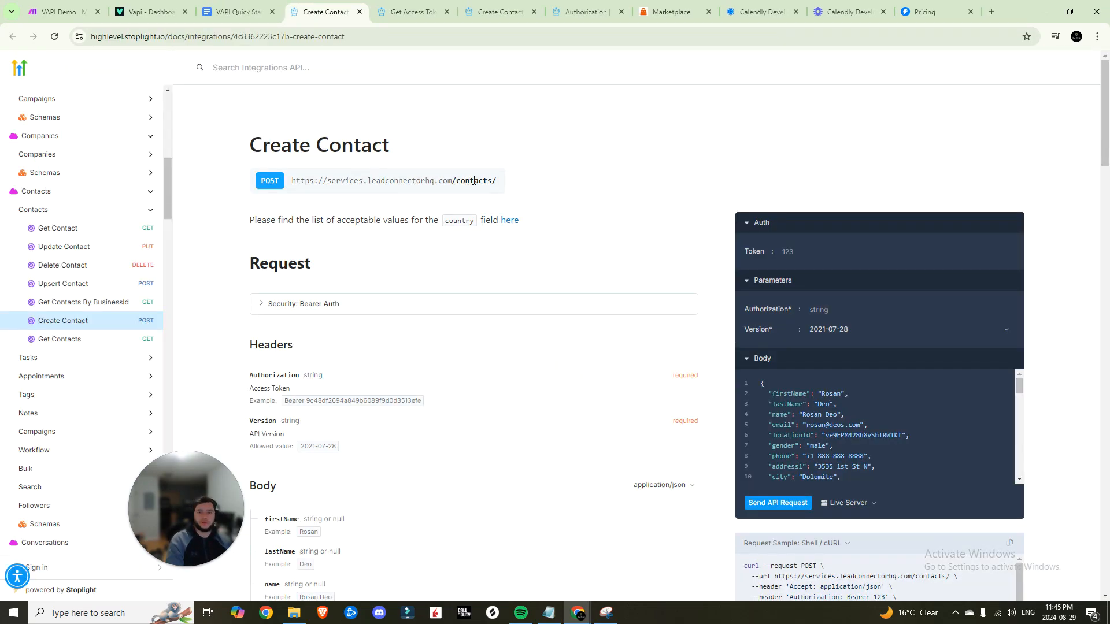
{"action": "left_click_drag", "start_coordinate": [497, 178], "coordinate": [333, 183]}
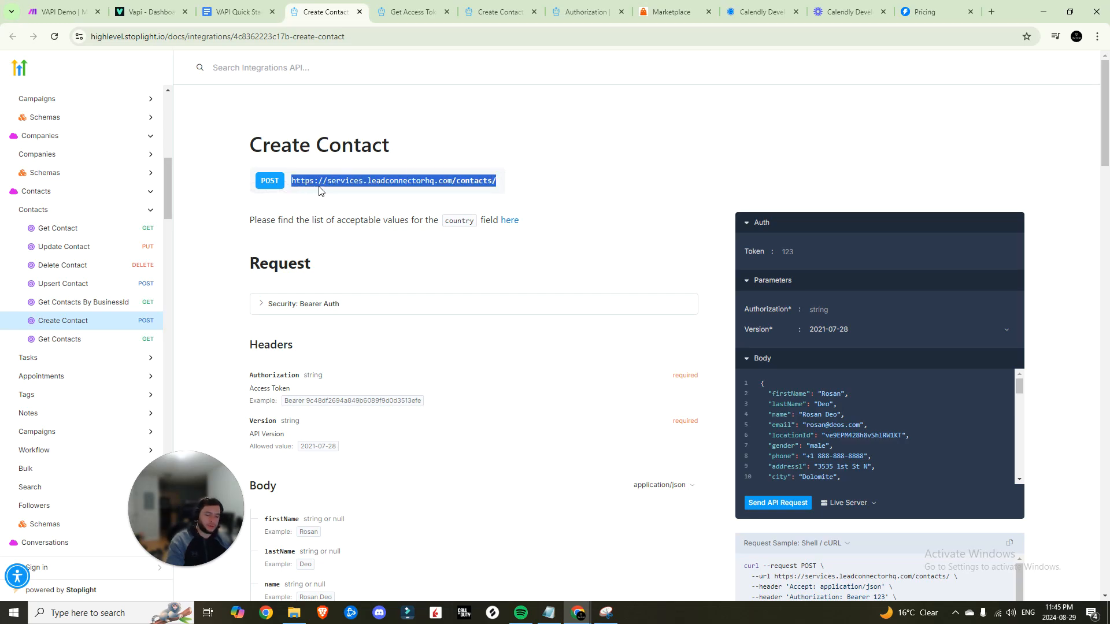
{"action": "left_click", "coordinate": [61, 12]}
{"action": "left_click", "coordinate": [618, 328]}
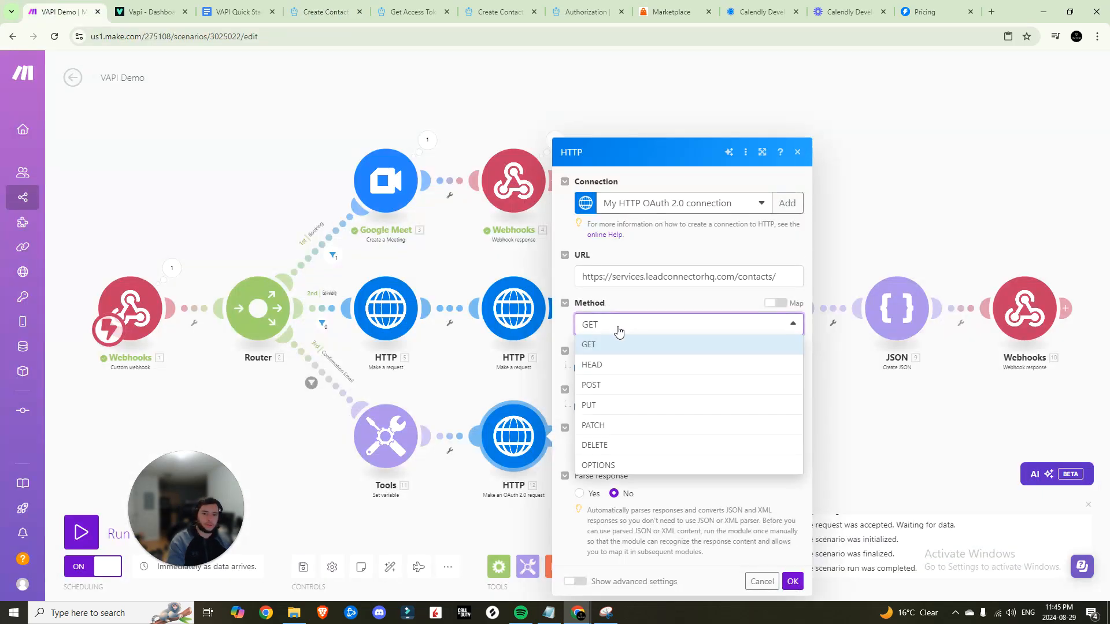
{"action": "left_click", "coordinate": [606, 386]}
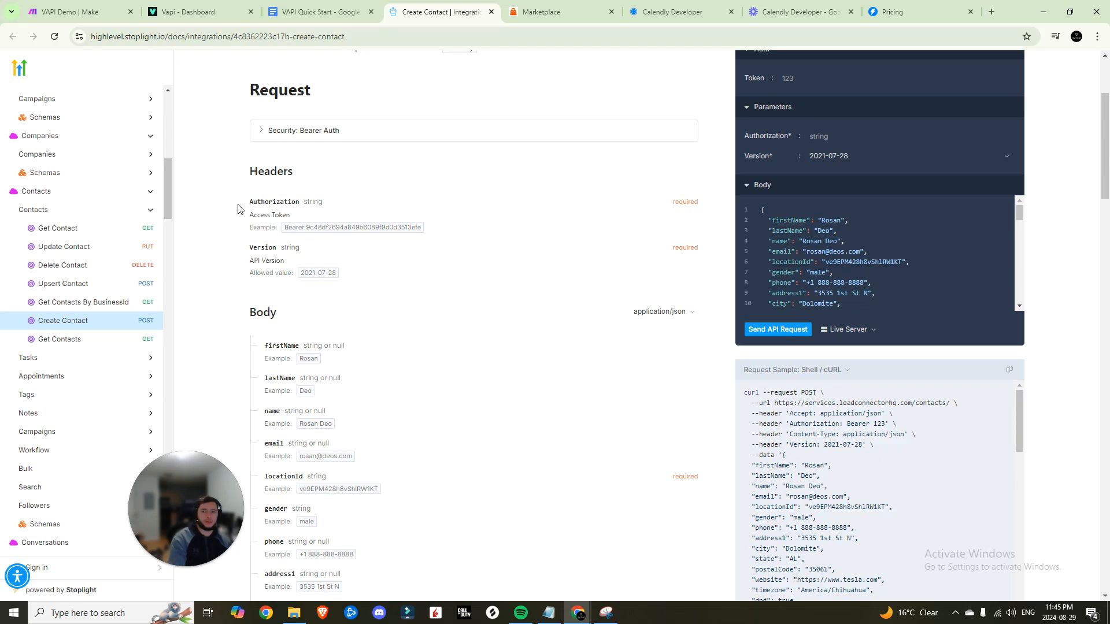
{"action": "left_click_drag", "start_coordinate": [237, 208], "coordinate": [421, 280]}
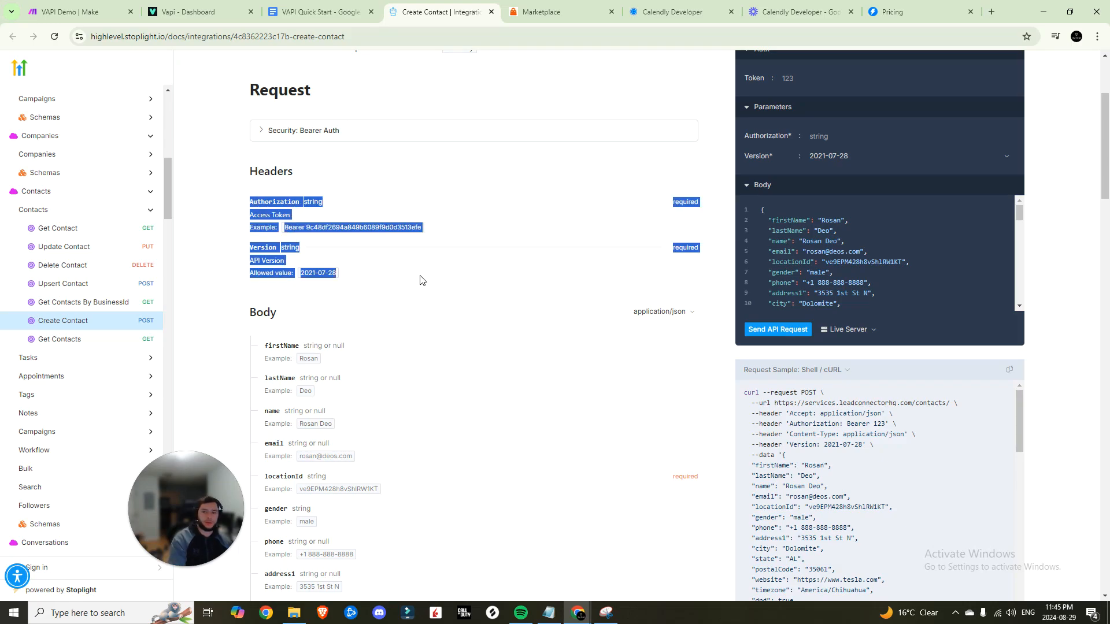
{"action": "left_click", "coordinate": [347, 275]}
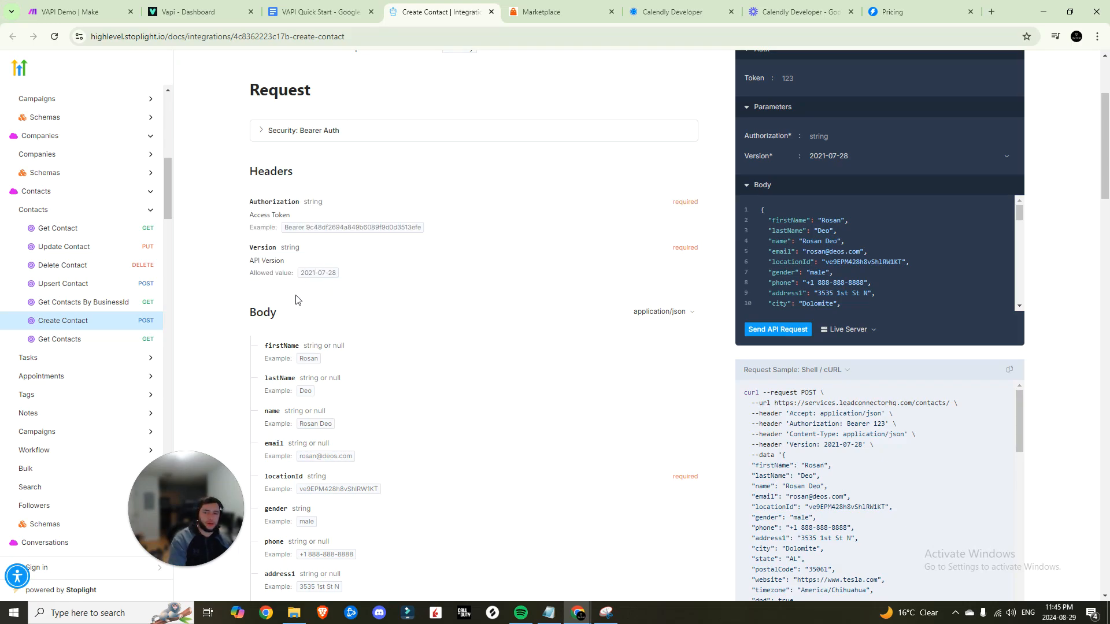
{"action": "left_click", "coordinate": [81, 12]}
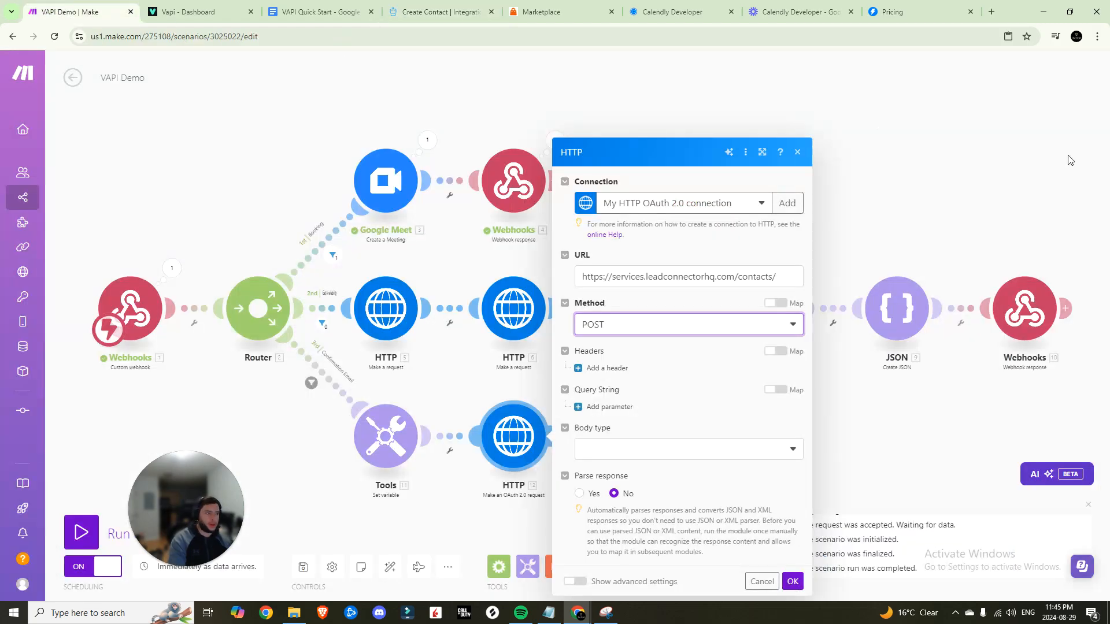
Add a Version 2021-07-28 header and set the body type to Raw with JSON content
{"action": "left_click", "coordinate": [606, 368]}
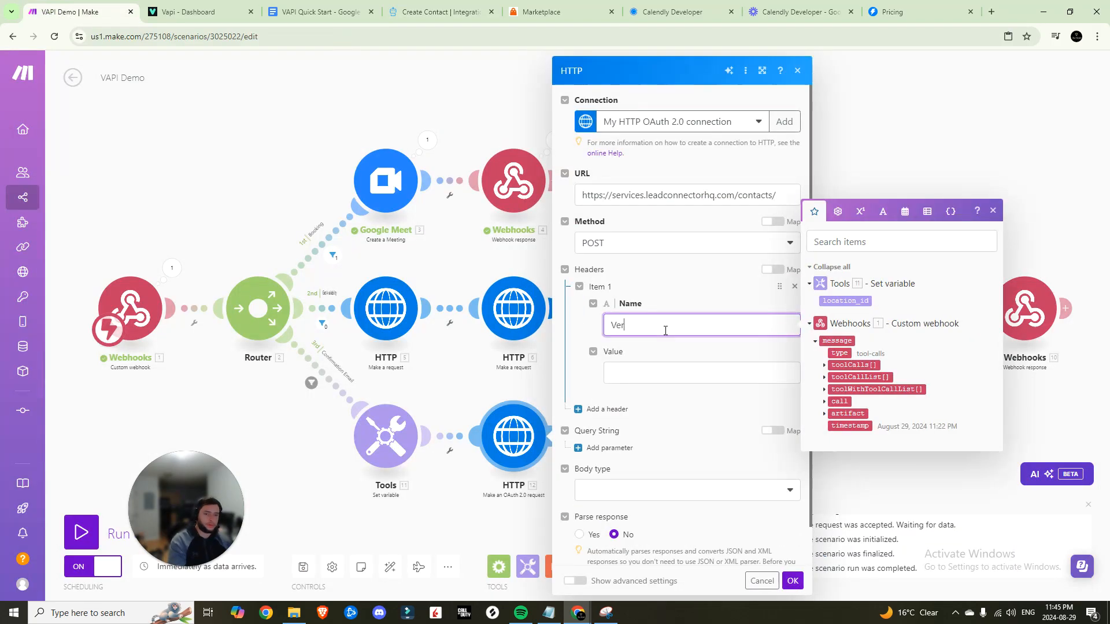
{"action": "left_click", "coordinate": [665, 373]}
{"action": "left_click", "coordinate": [468, 14]}
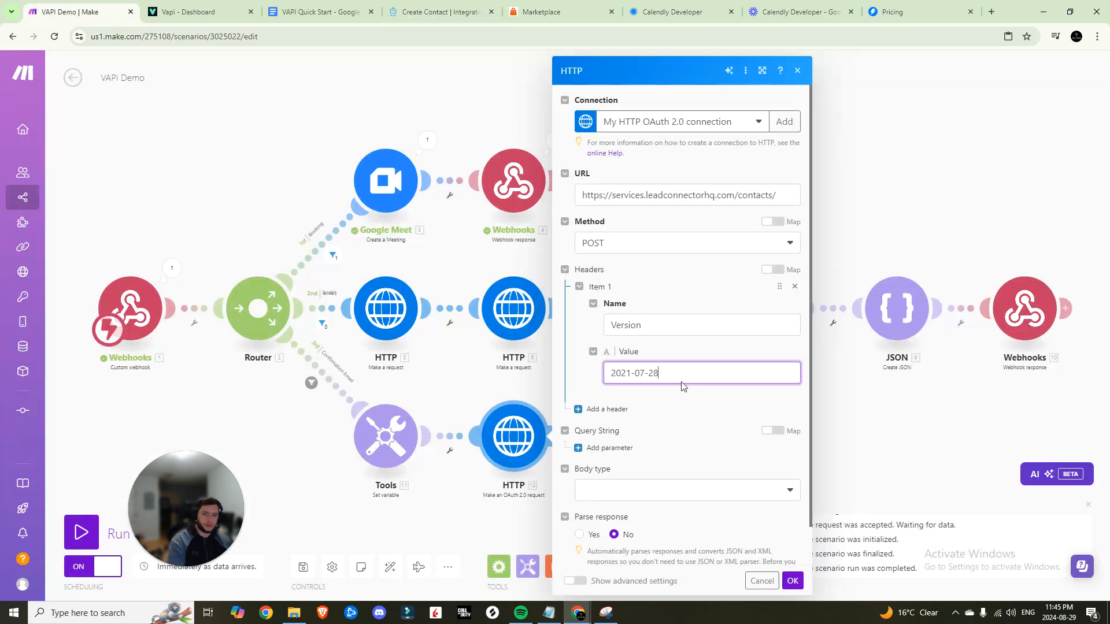
{"action": "scroll", "coordinate": [675, 415], "scroll_direction": "down", "scroll_amount": 1}
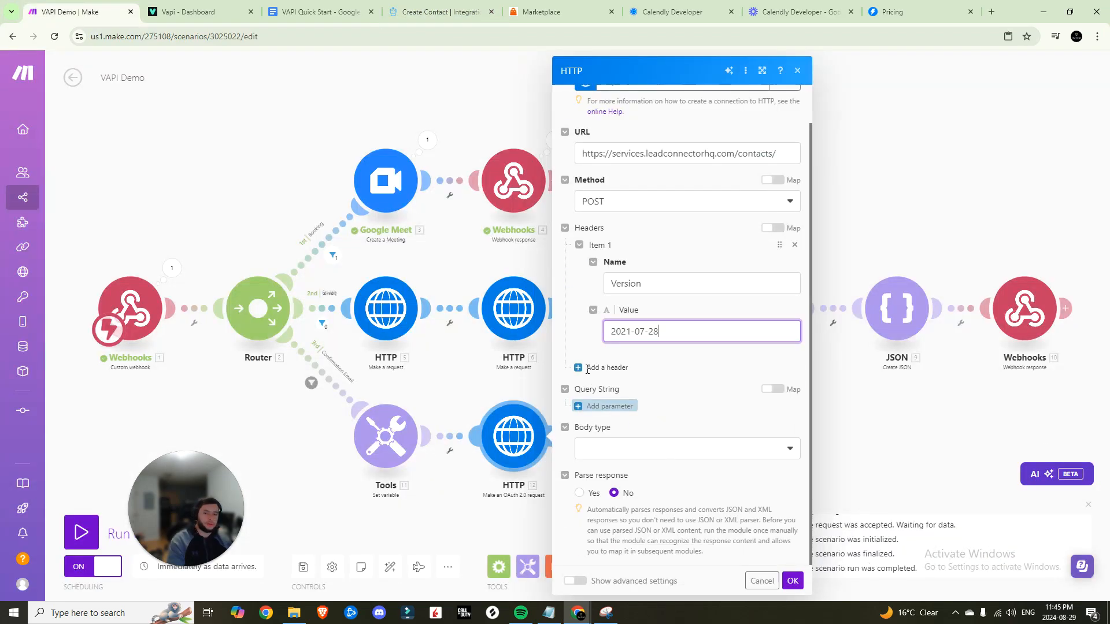
{"action": "left_click", "coordinate": [622, 450]}
{"action": "left_click", "coordinate": [616, 469]}
{"action": "scroll", "coordinate": [633, 428], "scroll_direction": "down", "scroll_amount": 3}
{"action": "left_click", "coordinate": [638, 385]}
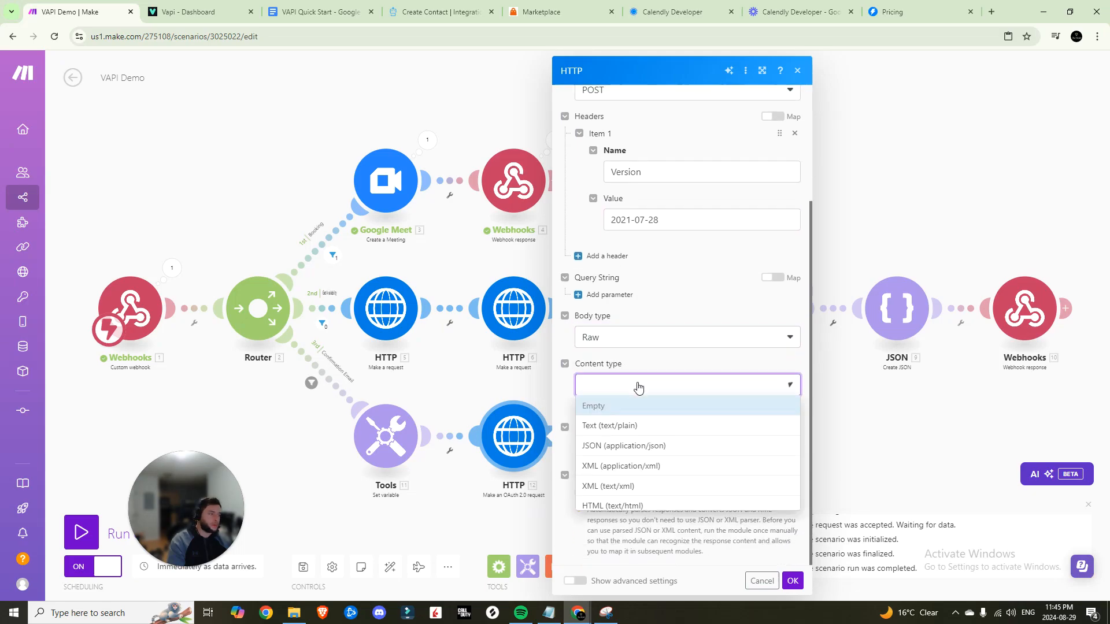
{"action": "left_click", "coordinate": [628, 450]}
{"action": "left_click", "coordinate": [631, 447]}
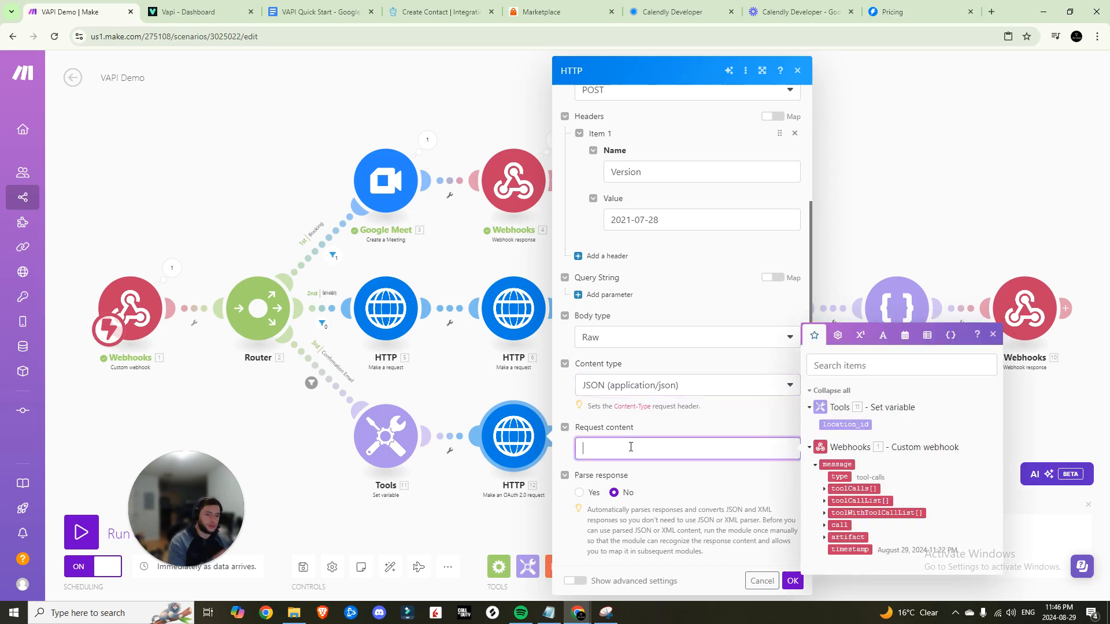
Paste the sample contact JSON from the quick-start notes as the request content
{"action": "left_click", "coordinate": [321, 11]}
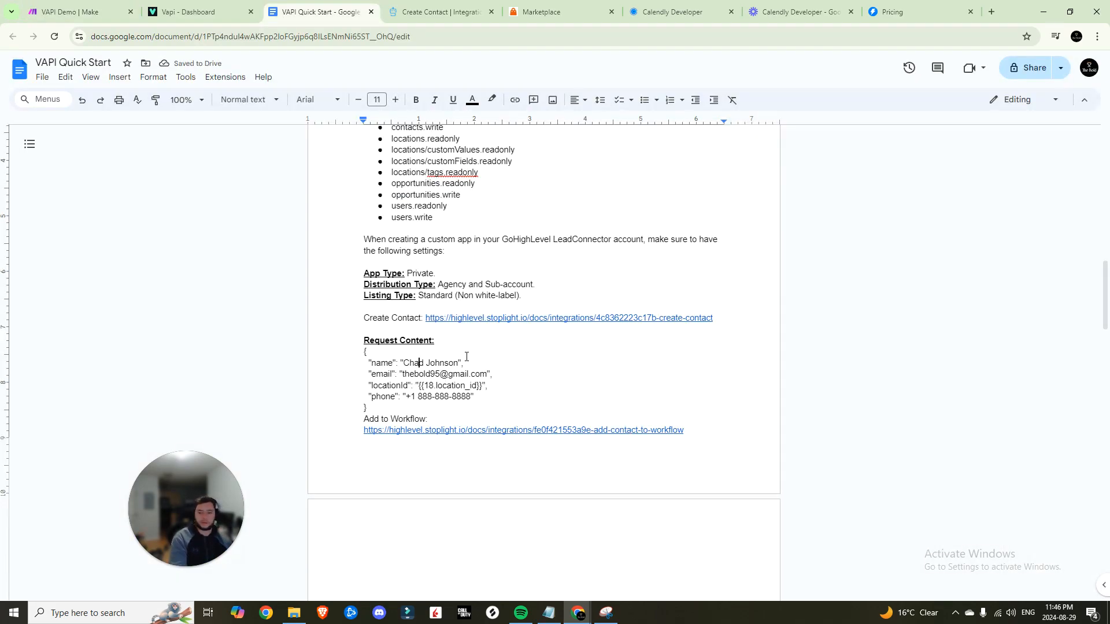
{"action": "left_click_drag", "start_coordinate": [372, 403], "coordinate": [362, 359]}
{"action": "key", "text": "ctrl+c"}
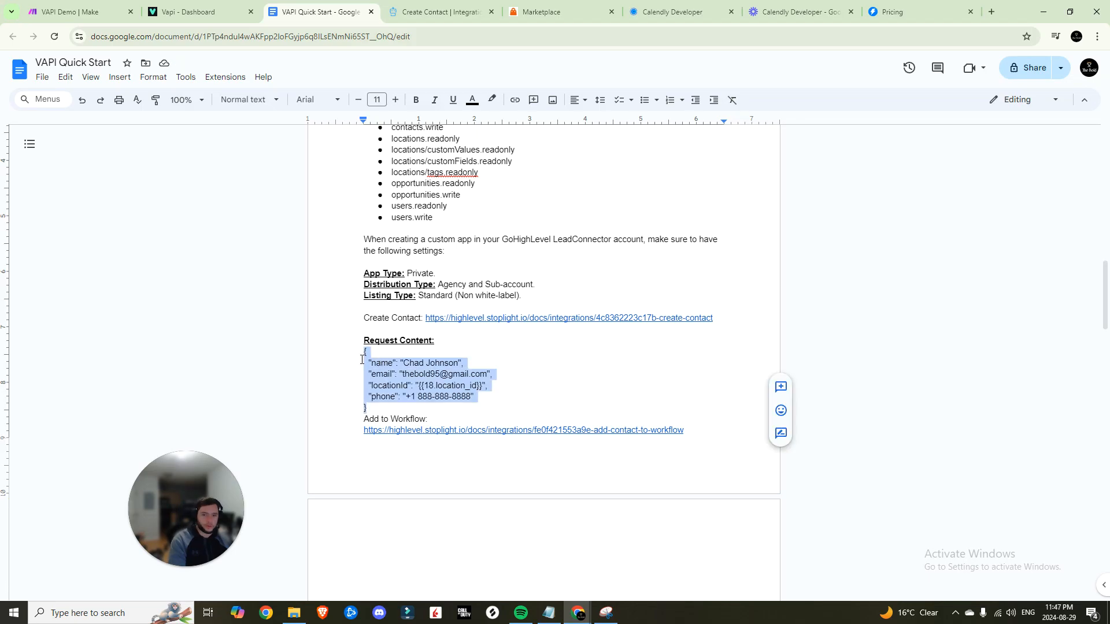
{"action": "left_click", "coordinate": [69, 11]}
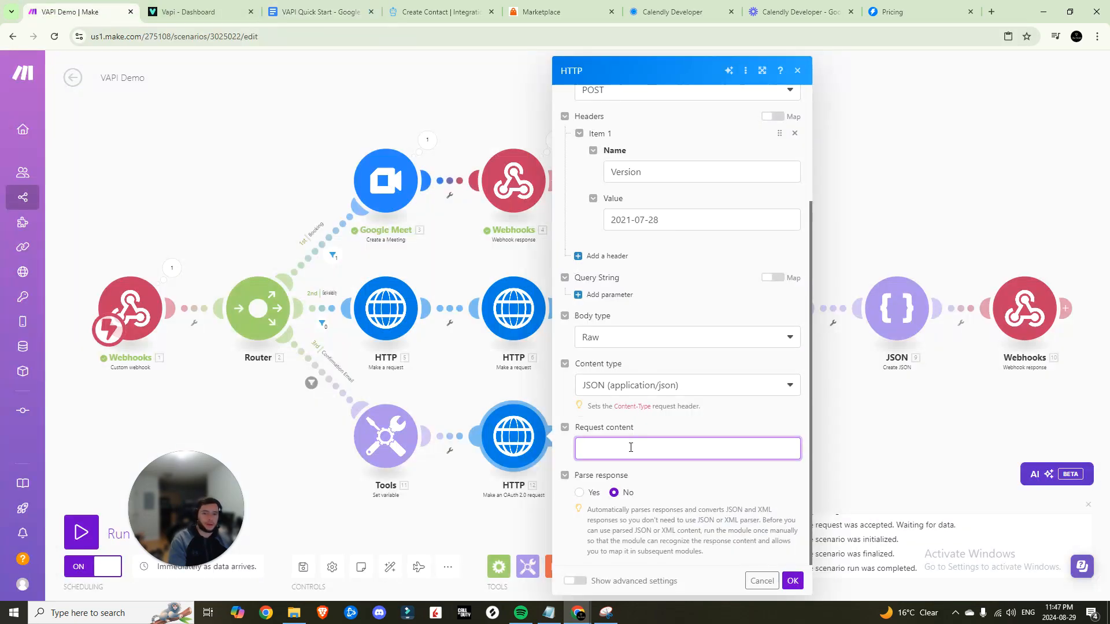
{"action": "key", "text": "ctrl+v"}
{"action": "left_click_drag", "start_coordinate": [678, 477], "coordinate": [569, 446]}
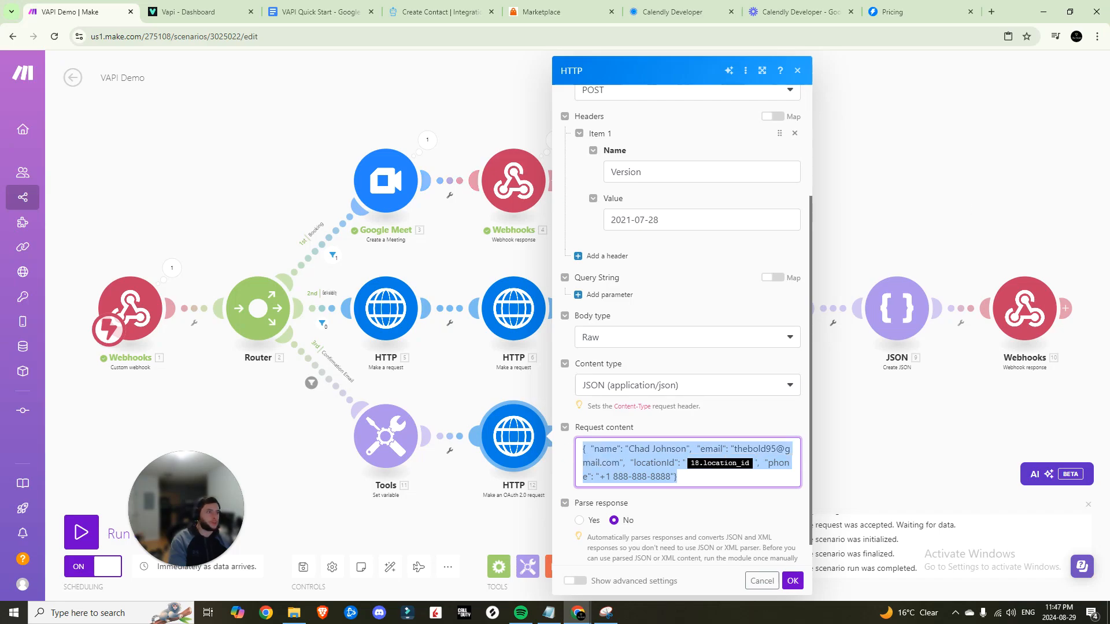
{"action": "key", "text": "ctrl+v"}
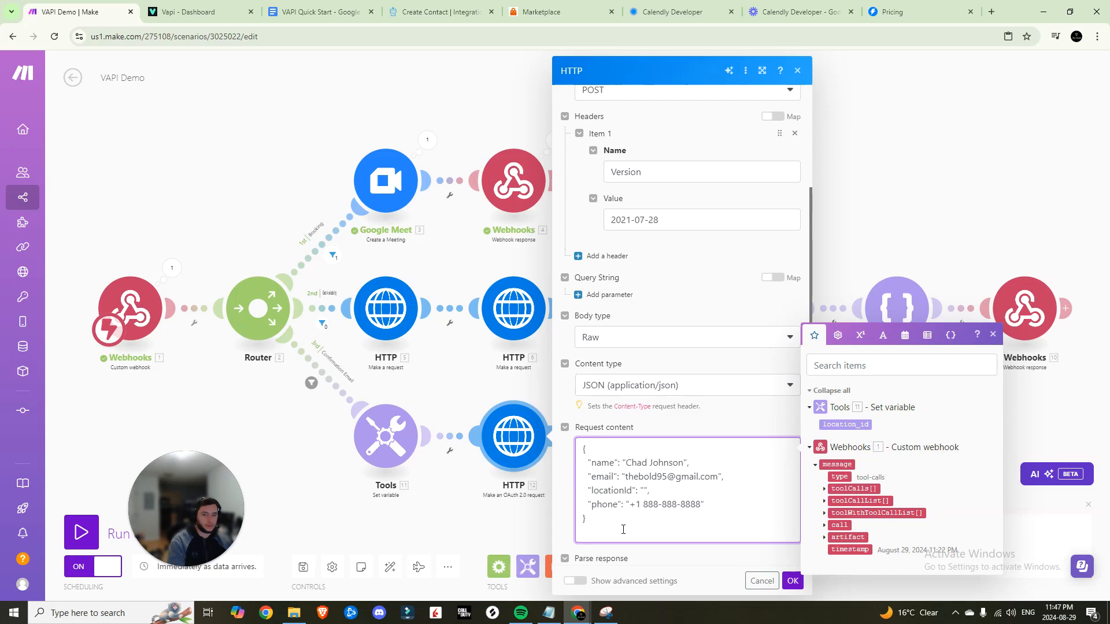
{"action": "key", "text": "BackSpace"}
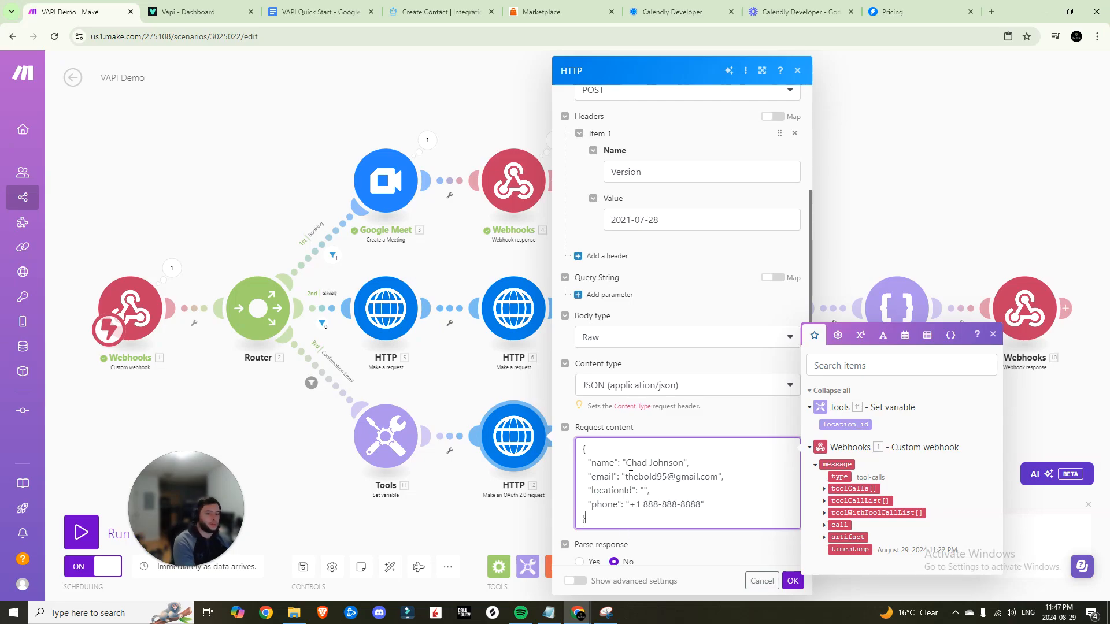
Map the caller's Name, Email, location_id and Phone Number into the JSON's name, email, locationId and phone
{"action": "left_click_drag", "start_coordinate": [628, 464], "coordinate": [684, 464]}
{"action": "key", "text": "BackSpace"}
{"action": "left_click", "coordinate": [824, 489]}
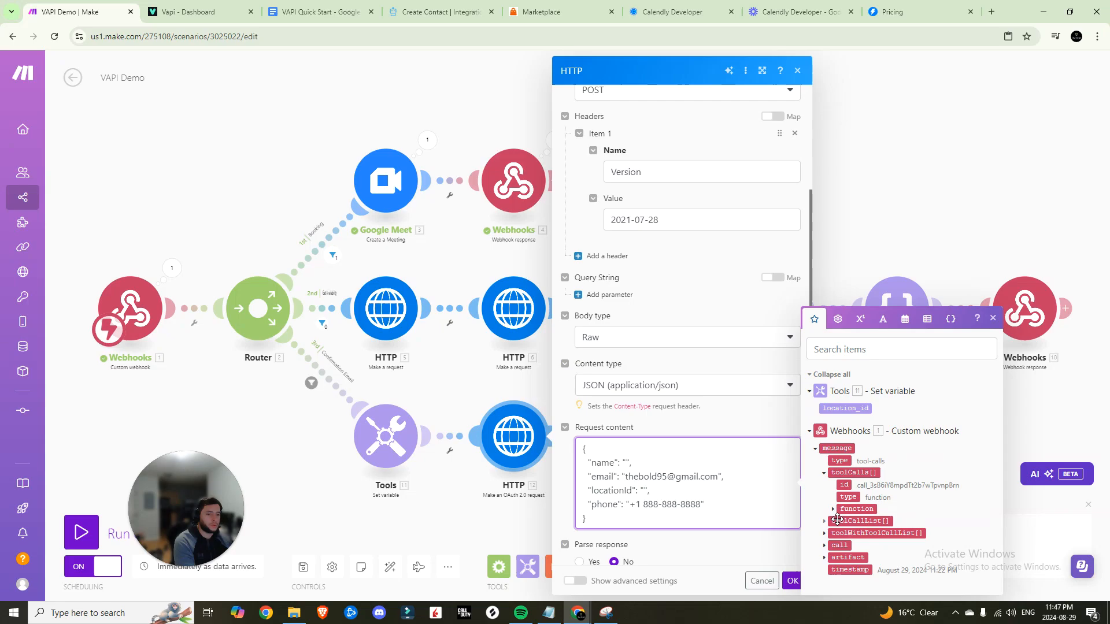
{"action": "left_click", "coordinate": [833, 510]}
{"action": "left_click", "coordinate": [841, 510]}
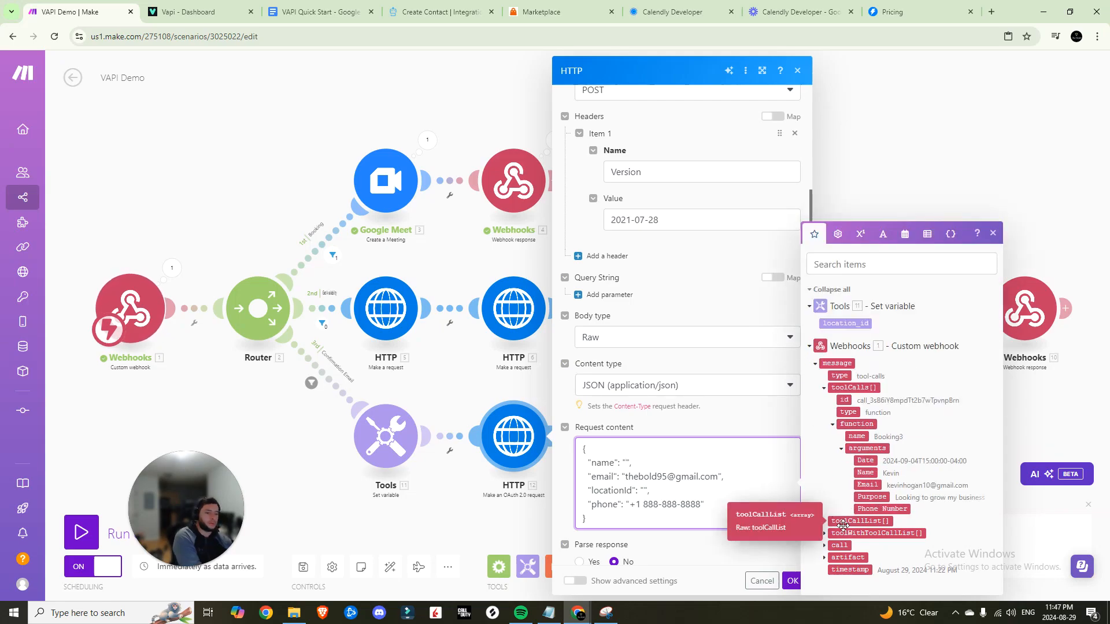
{"action": "left_click", "coordinate": [870, 473]}
{"action": "left_click_drag", "start_coordinate": [718, 491], "coordinate": [625, 491]}
{"action": "key", "text": "BackSpace"}
{"action": "left_click", "coordinate": [867, 485]}
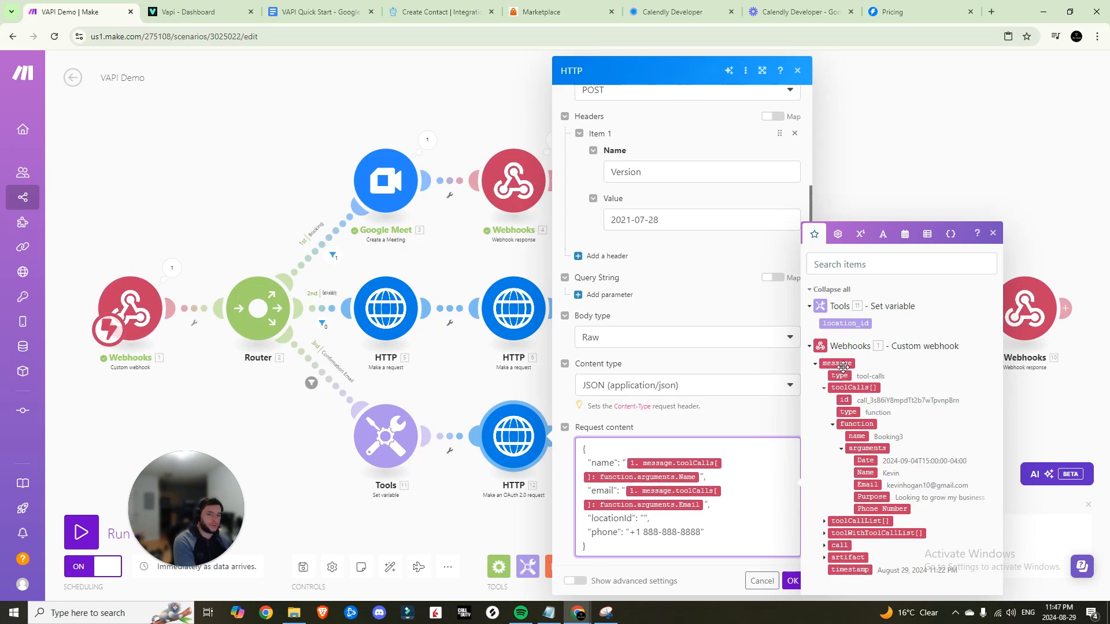
{"action": "left_click", "coordinate": [844, 323]}
{"action": "left_click_drag", "start_coordinate": [699, 535], "coordinate": [637, 531]}
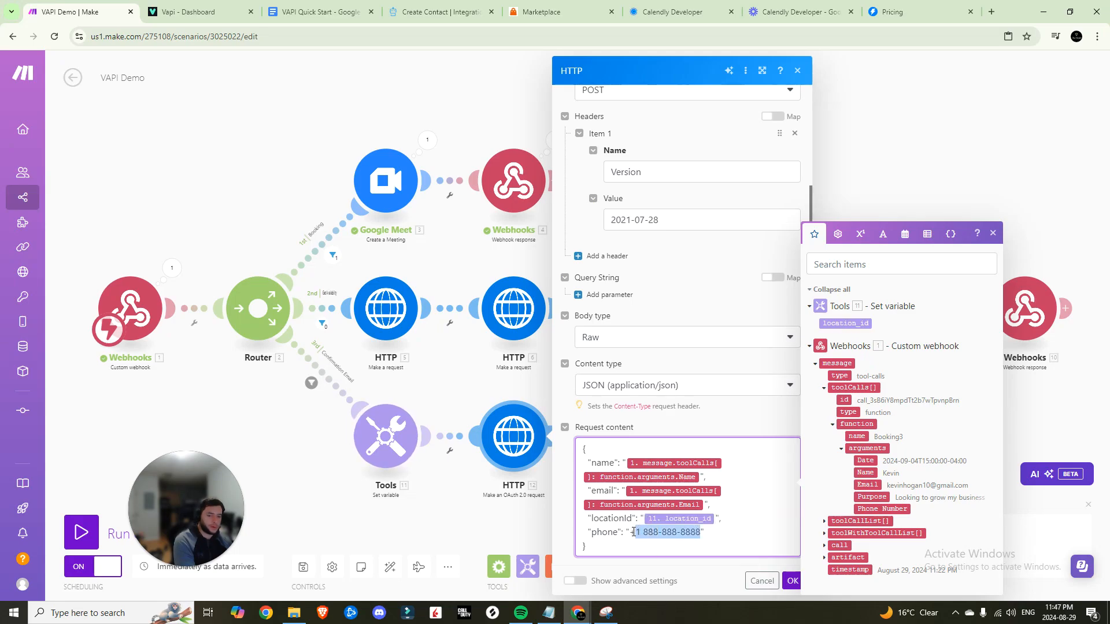
{"action": "left_click", "coordinate": [882, 509]}
Set Parse response to Yes and close the HTTP module settings
{"action": "scroll", "coordinate": [656, 523], "scroll_direction": "down", "scroll_amount": 2}
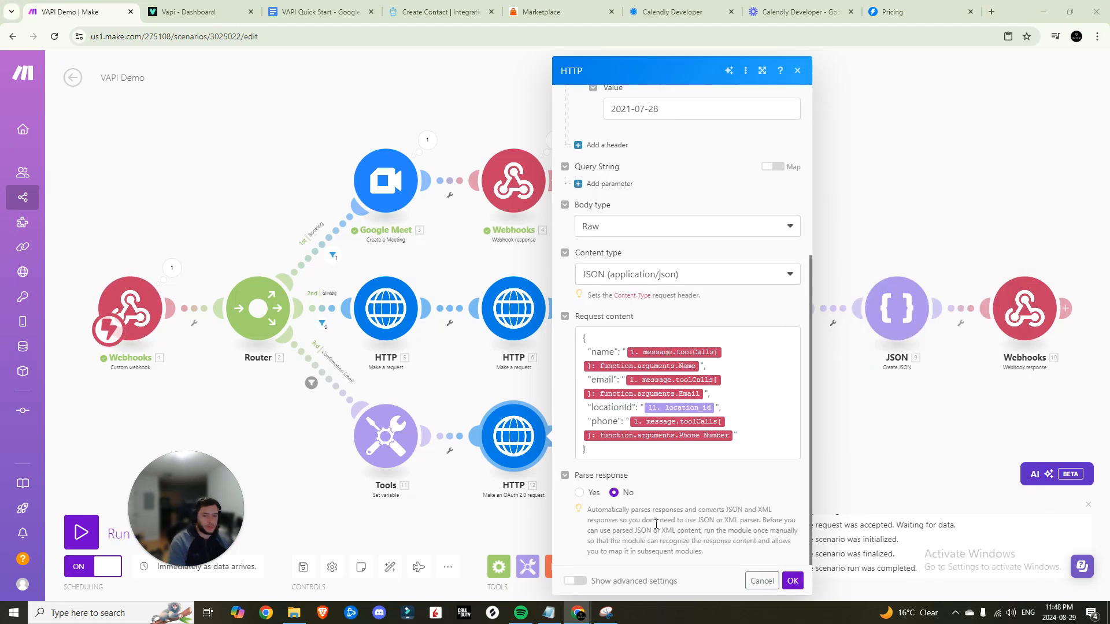
{"action": "left_click", "coordinate": [579, 493]}
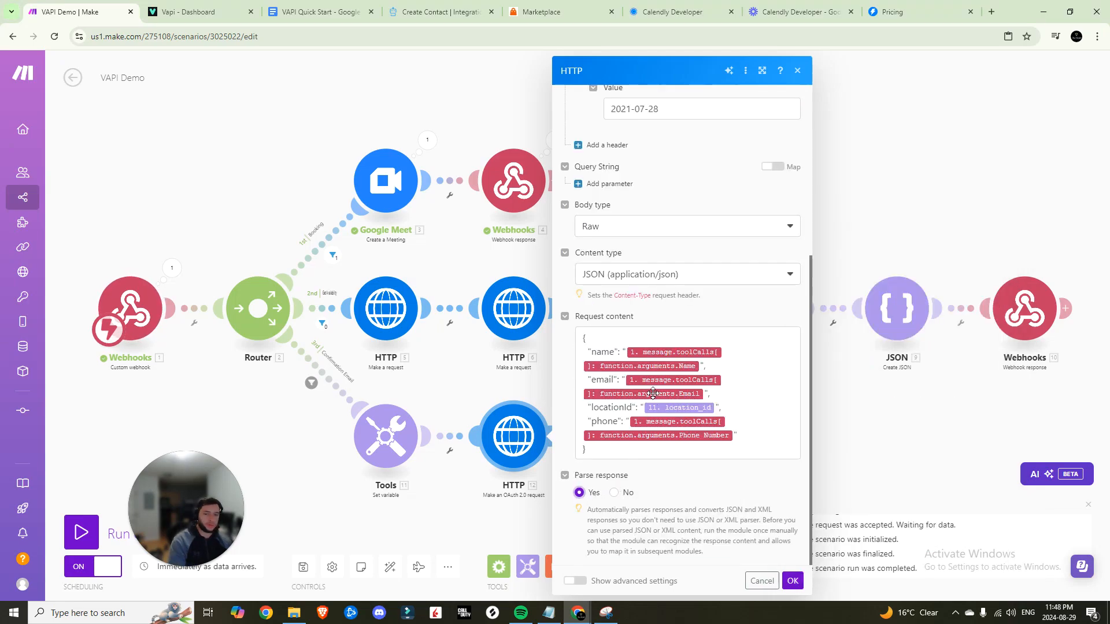
{"action": "scroll", "coordinate": [656, 402], "scroll_direction": "up", "scroll_amount": 3}
{"action": "scroll", "coordinate": [665, 410], "scroll_direction": "down", "scroll_amount": 3}
{"action": "left_click", "coordinate": [760, 580]}
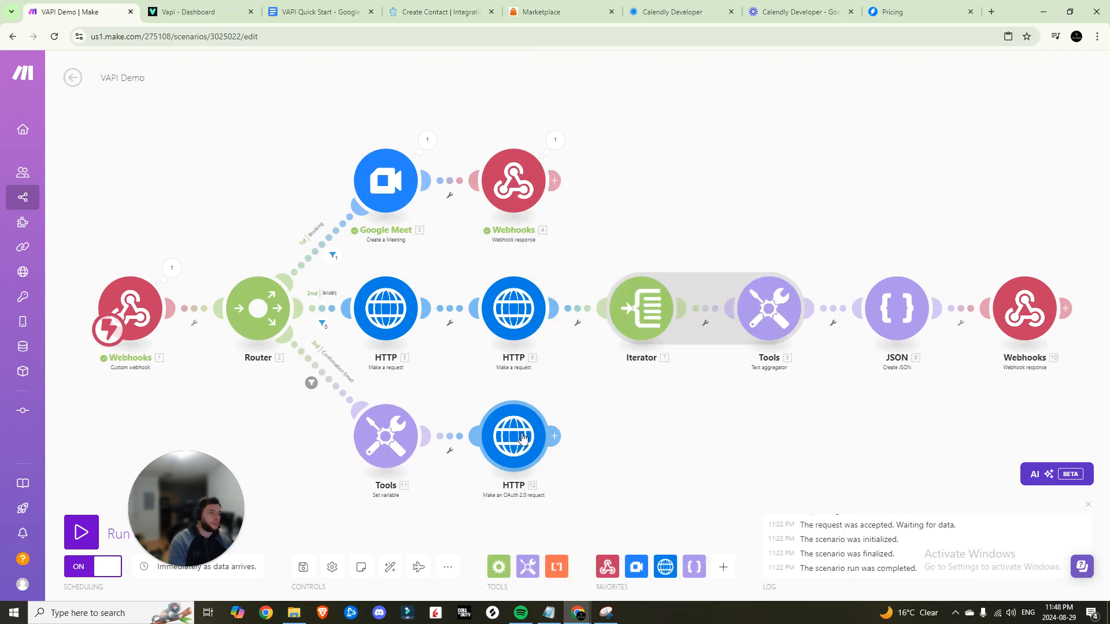
Run only the HTTP module, filling the location_id test input with the stored location id
{"action": "right_click", "coordinate": [511, 430]}
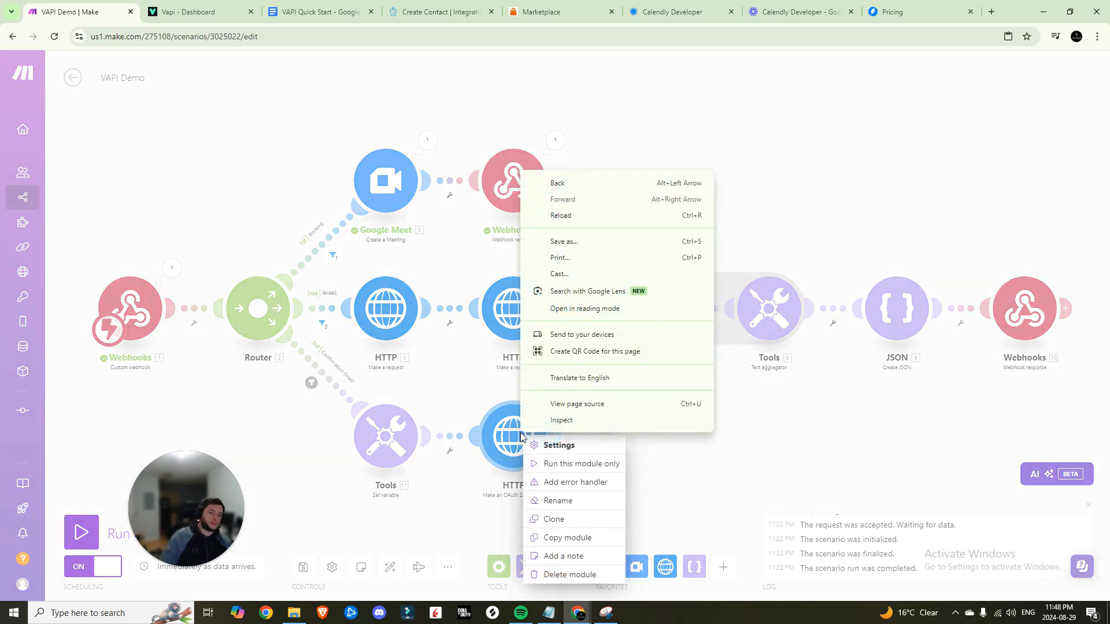
{"action": "left_click", "coordinate": [546, 457]}
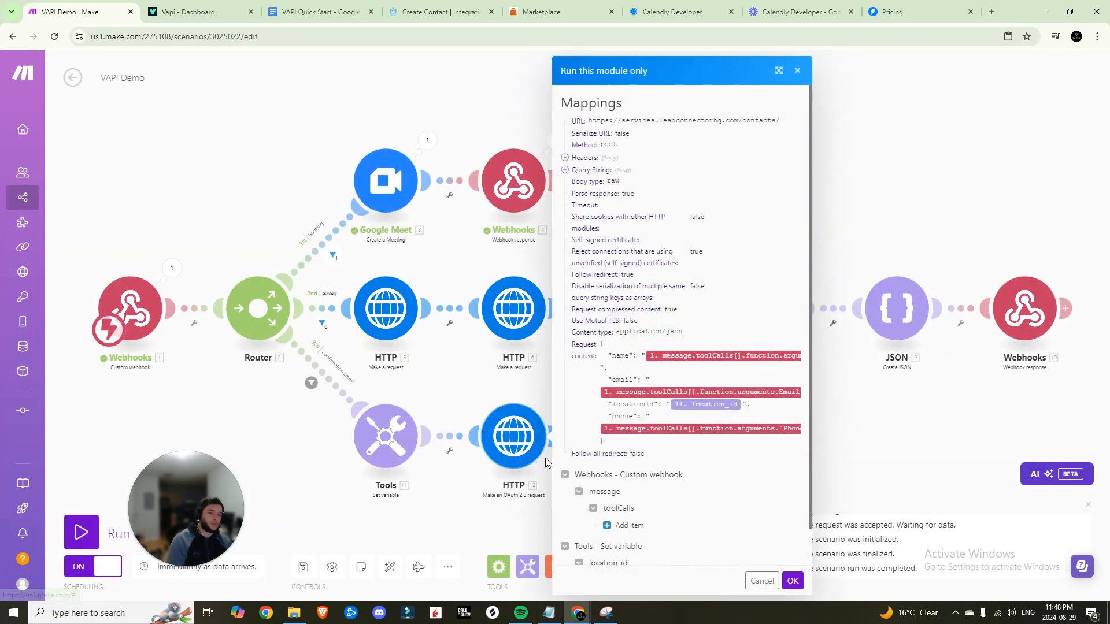
{"action": "scroll", "coordinate": [624, 540], "scroll_direction": "down", "scroll_amount": 1}
{"action": "left_click", "coordinate": [630, 549]}
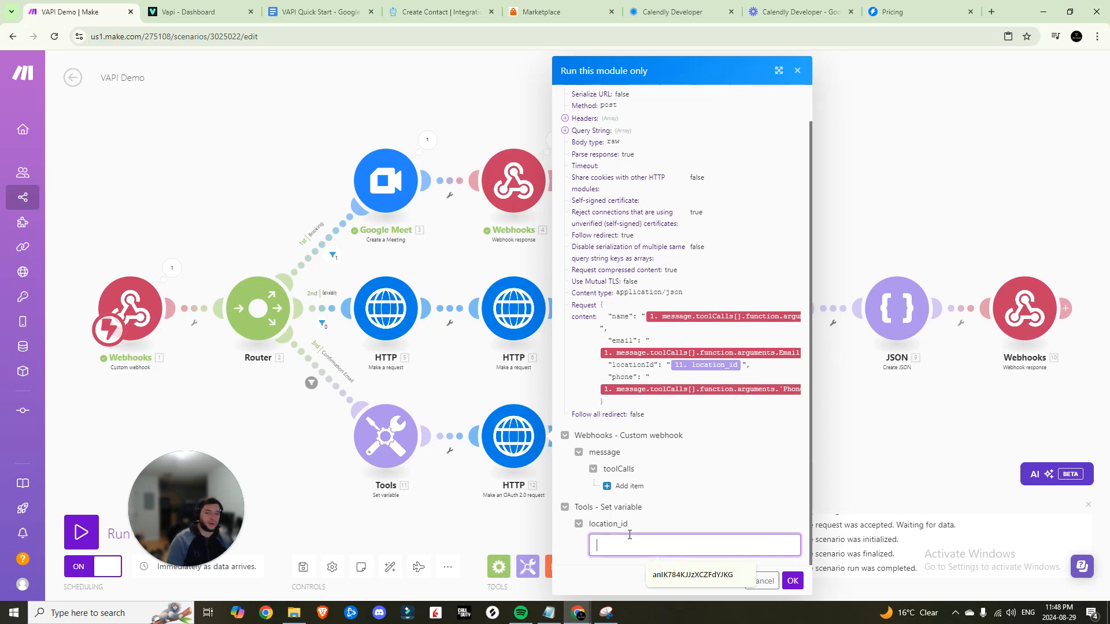
{"action": "left_click", "coordinate": [395, 443]}
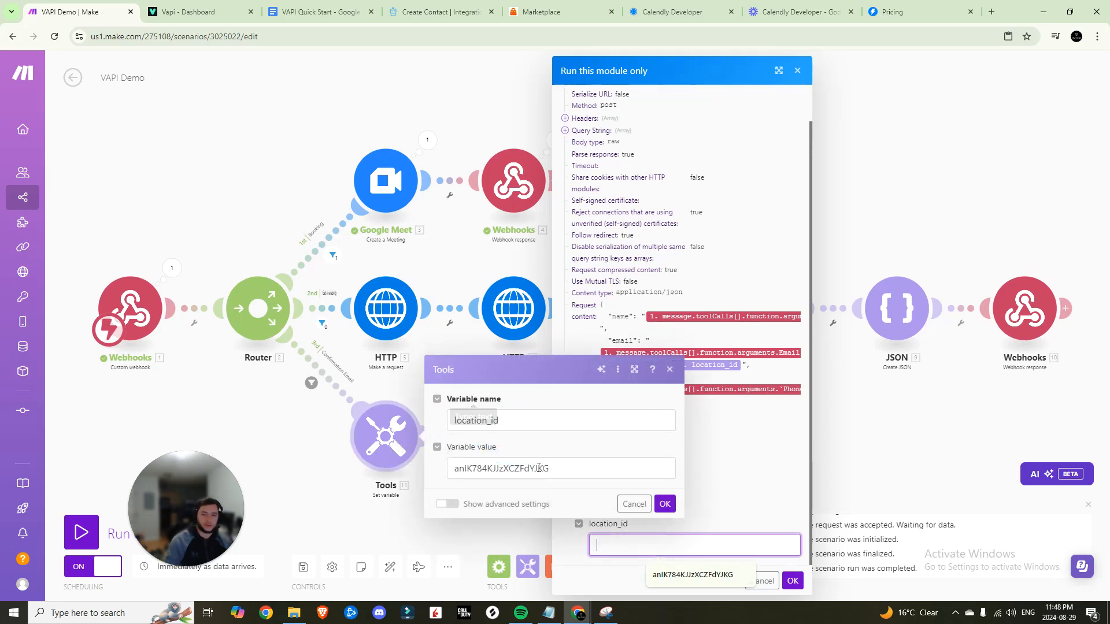
{"action": "left_click_drag", "start_coordinate": [553, 469], "coordinate": [383, 461]}
{"action": "key", "text": "ctrl+c"}
{"action": "left_click", "coordinate": [645, 541]}
{"action": "key", "text": "ctrl+v"}
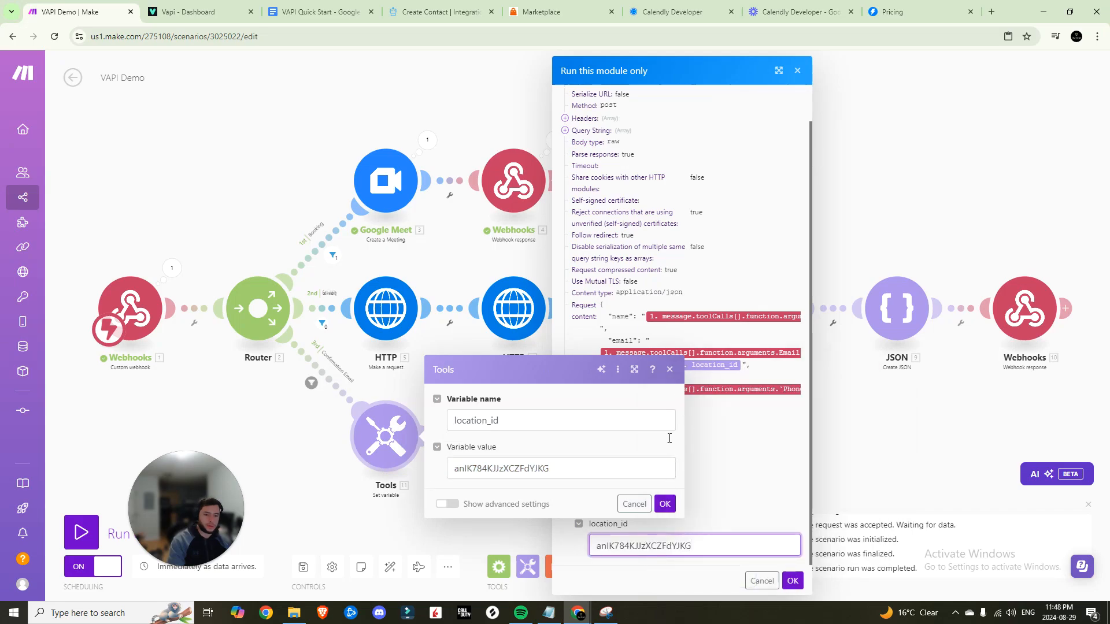
{"action": "left_click", "coordinate": [664, 503]}
Add a test tool call with the webhook call's id and type function
{"action": "left_click", "coordinate": [630, 487]}
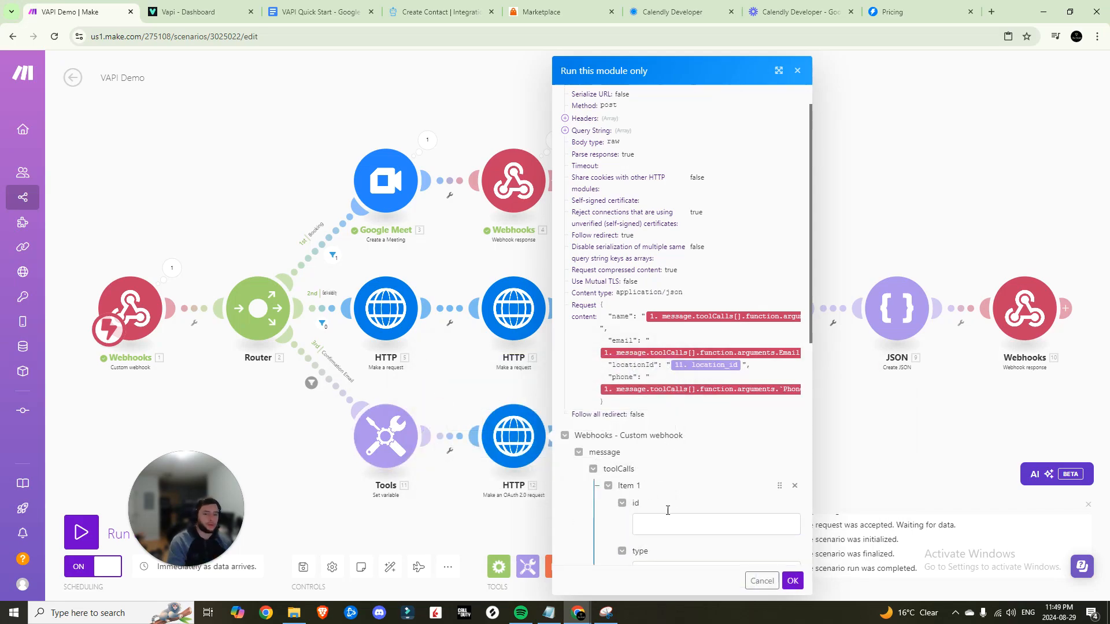
{"action": "scroll", "coordinate": [667, 503], "scroll_direction": "down", "scroll_amount": 5}
{"action": "left_click", "coordinate": [664, 234]}
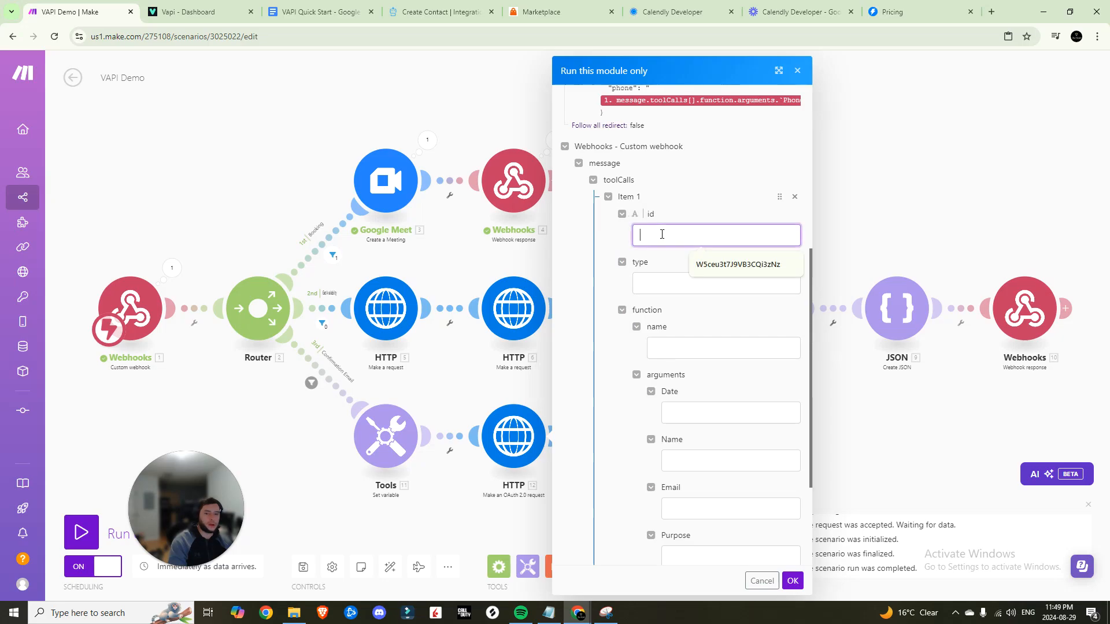
{"action": "left_click", "coordinate": [172, 268]}
{"action": "left_click", "coordinate": [230, 296]}
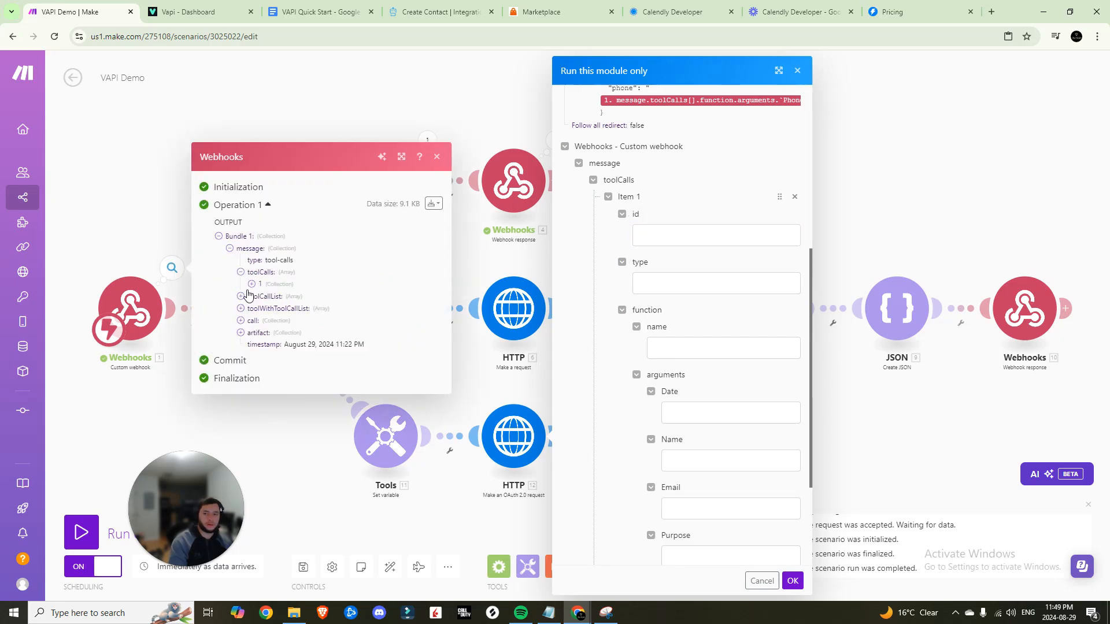
{"action": "left_click", "coordinate": [241, 271]}
{"action": "left_click_drag", "start_coordinate": [383, 283], "coordinate": [293, 280]}
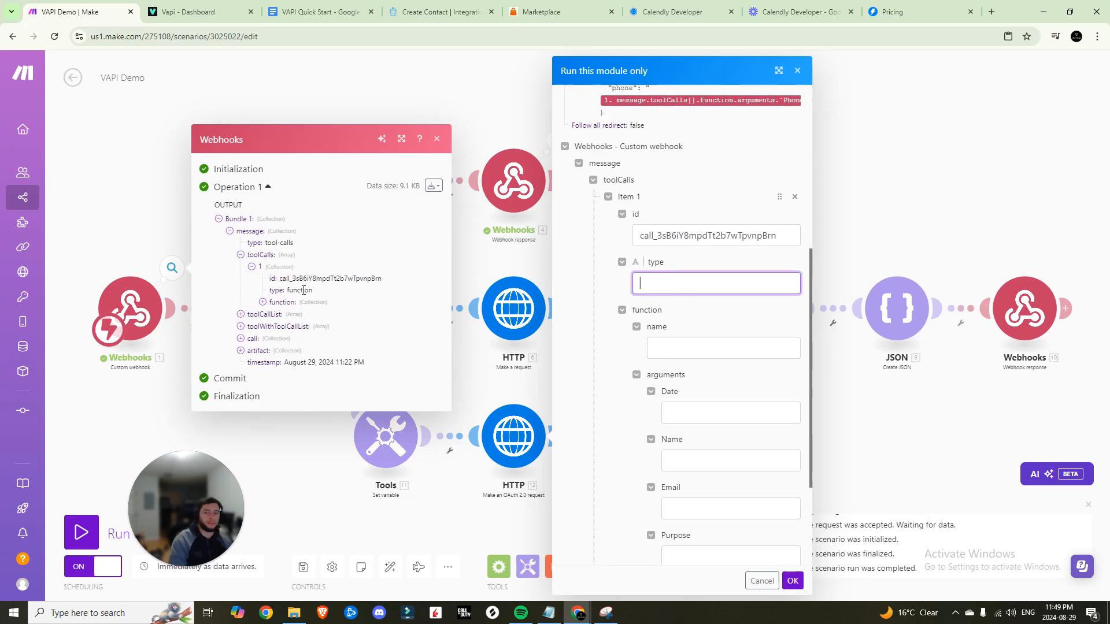
{"action": "double_click", "coordinate": [310, 290]}
{"action": "left_click_drag", "start_coordinate": [310, 290], "coordinate": [641, 283]}
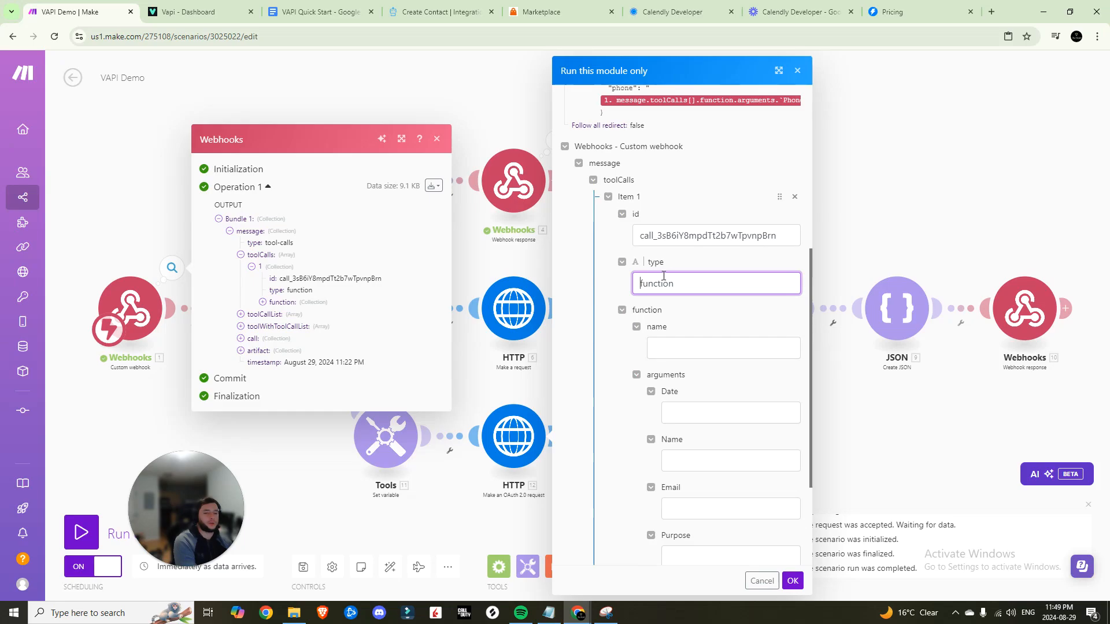
Fill the function name test input with the Vapi tool's name
{"action": "scroll", "coordinate": [680, 335], "scroll_direction": "down", "scroll_amount": 1}
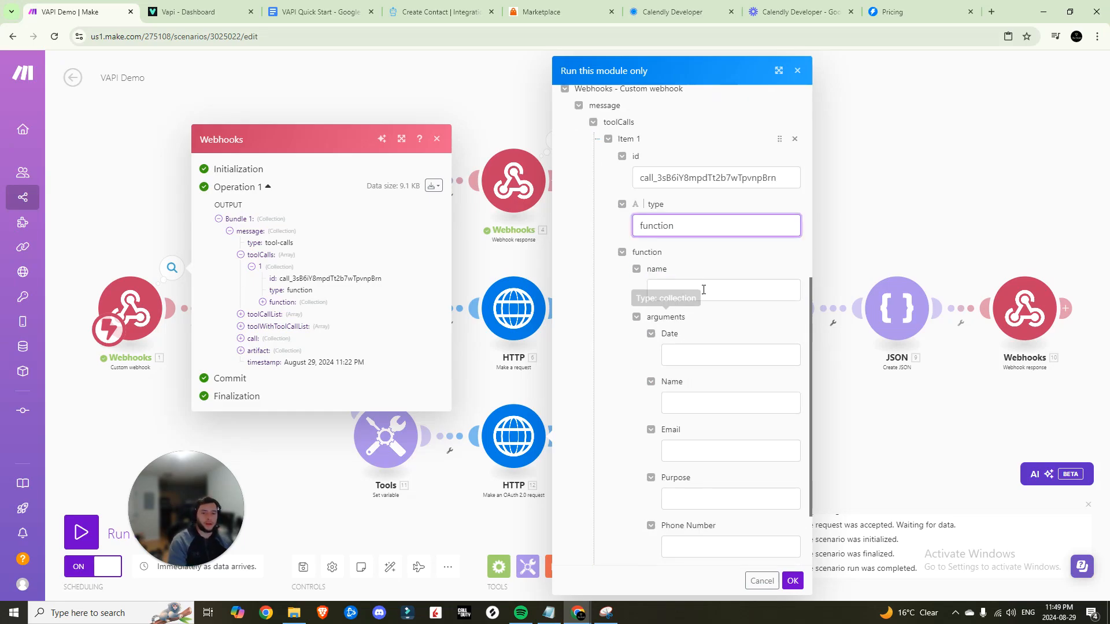
{"action": "left_click", "coordinate": [263, 301]}
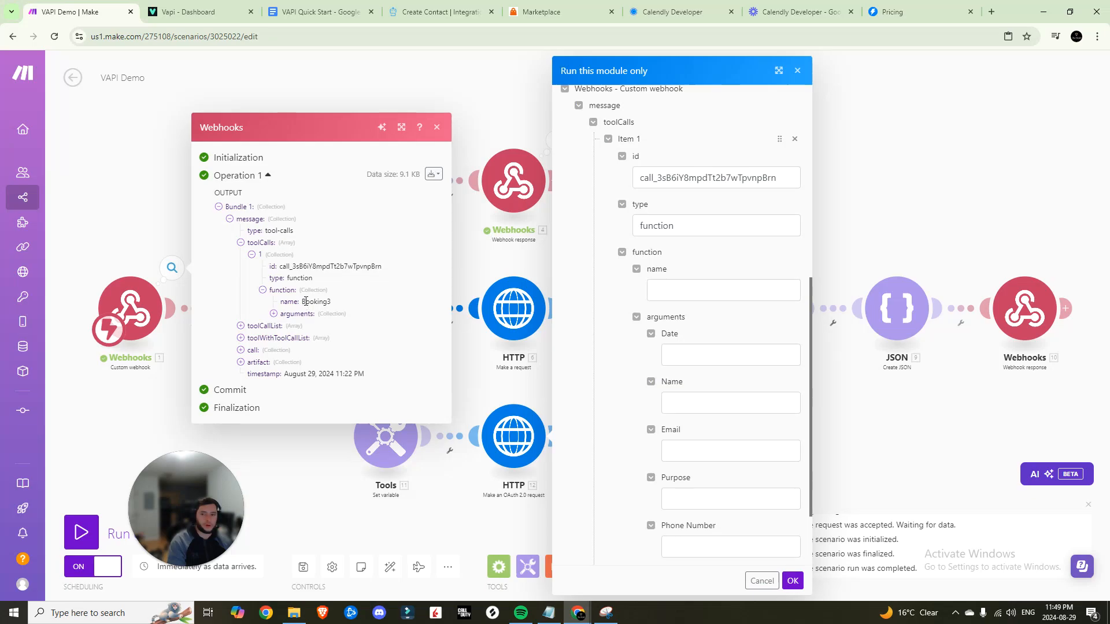
{"action": "left_click", "coordinate": [678, 294]}
{"action": "left_click", "coordinate": [191, 11]}
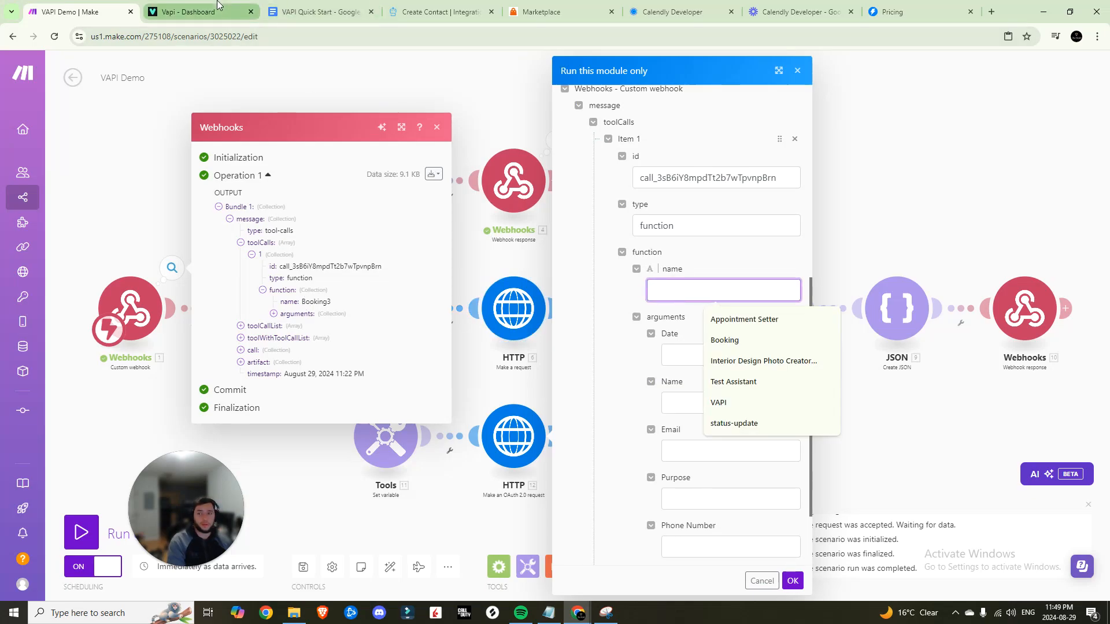
{"action": "left_click", "coordinate": [56, 218]}
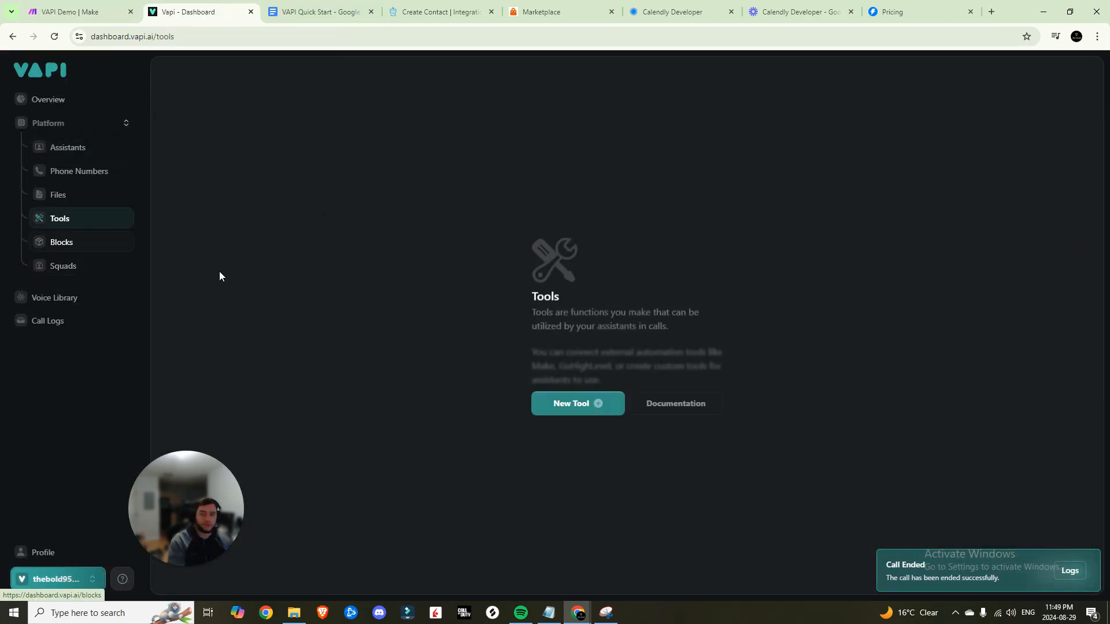
{"action": "left_click", "coordinate": [104, 7]}
{"action": "key", "text": "ctrl+v"}
Fill the Date from the sample call, Purpose 'growing business', and the sample Phone Number
{"action": "left_click", "coordinate": [708, 352]}
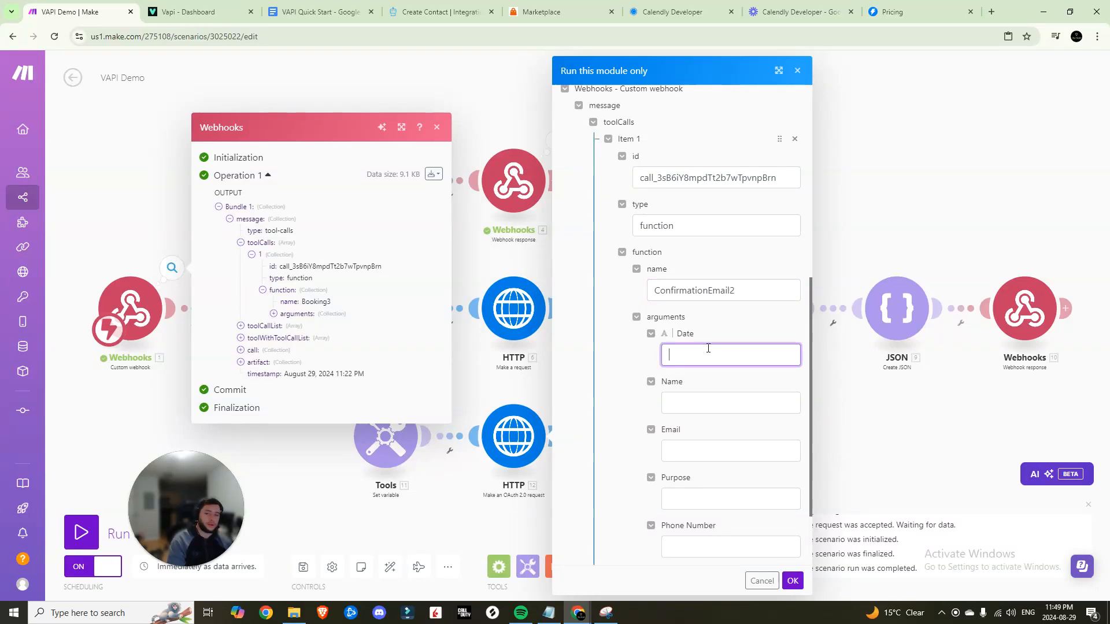
{"action": "left_click", "coordinate": [274, 314]}
{"action": "left_click_drag", "start_coordinate": [310, 296], "coordinate": [398, 297]}
{"action": "left_click", "coordinate": [709, 356]}
{"action": "key", "text": "ctrl+v"}
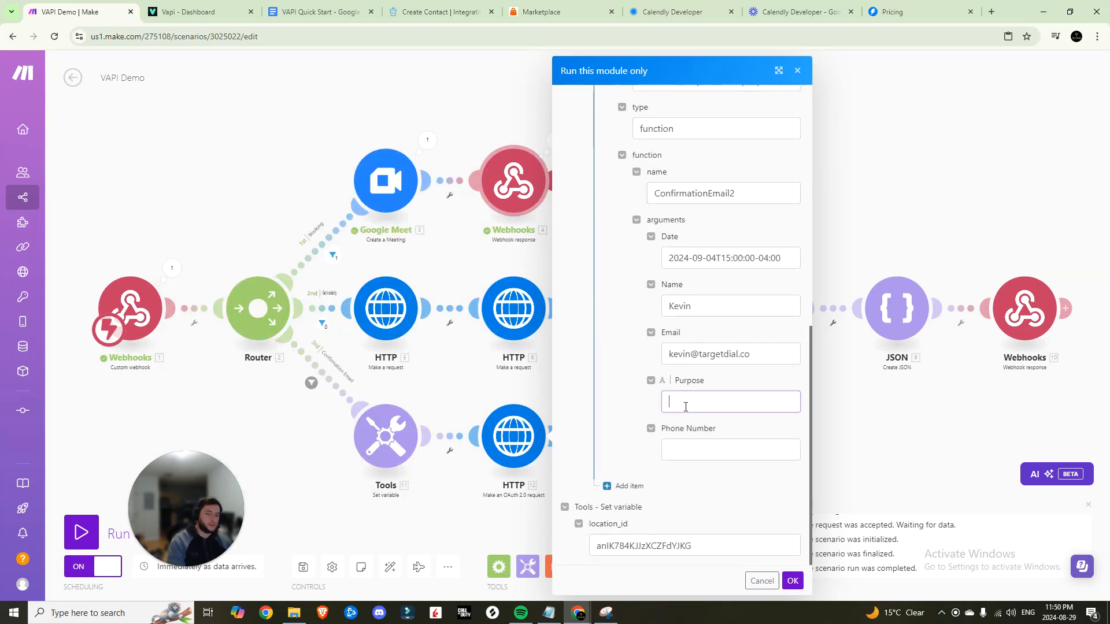
{"action": "left_click", "coordinate": [738, 401]}
{"action": "type", "text": "growing business"}
{"action": "left_click", "coordinate": [764, 453]}
{"action": "key", "text": "ctrl+v"}
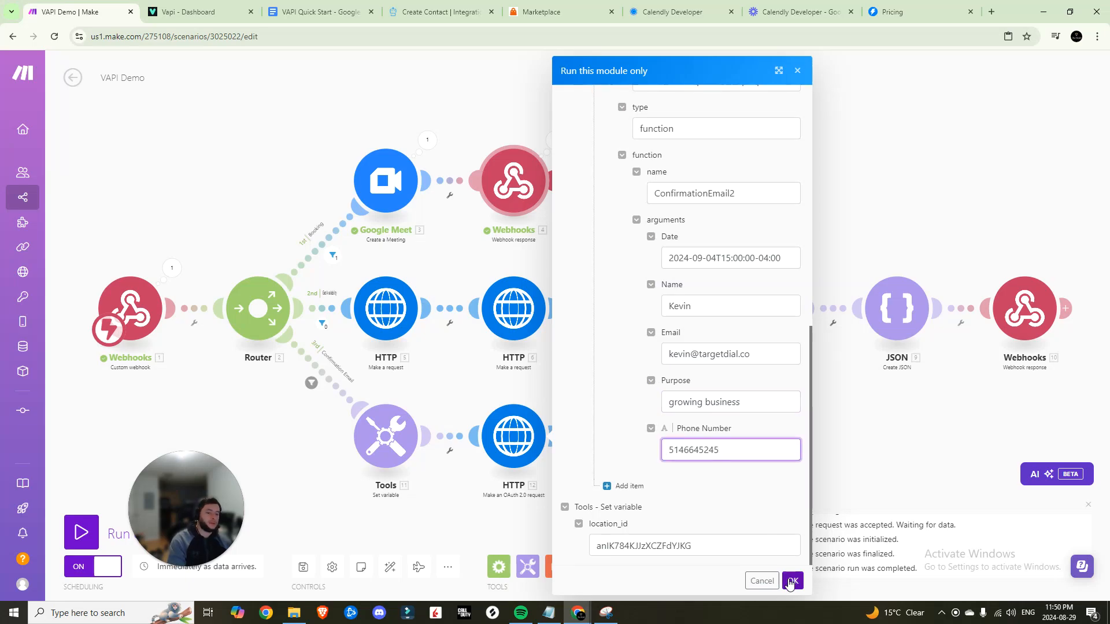
Run the module, confirm status 201 with the new contact's data, and open HighLevel's contacts
{"action": "left_click", "coordinate": [791, 582]}
{"action": "left_click_drag", "start_coordinate": [672, 498], "coordinate": [663, 498]}
{"action": "left_click", "coordinate": [613, 535]}
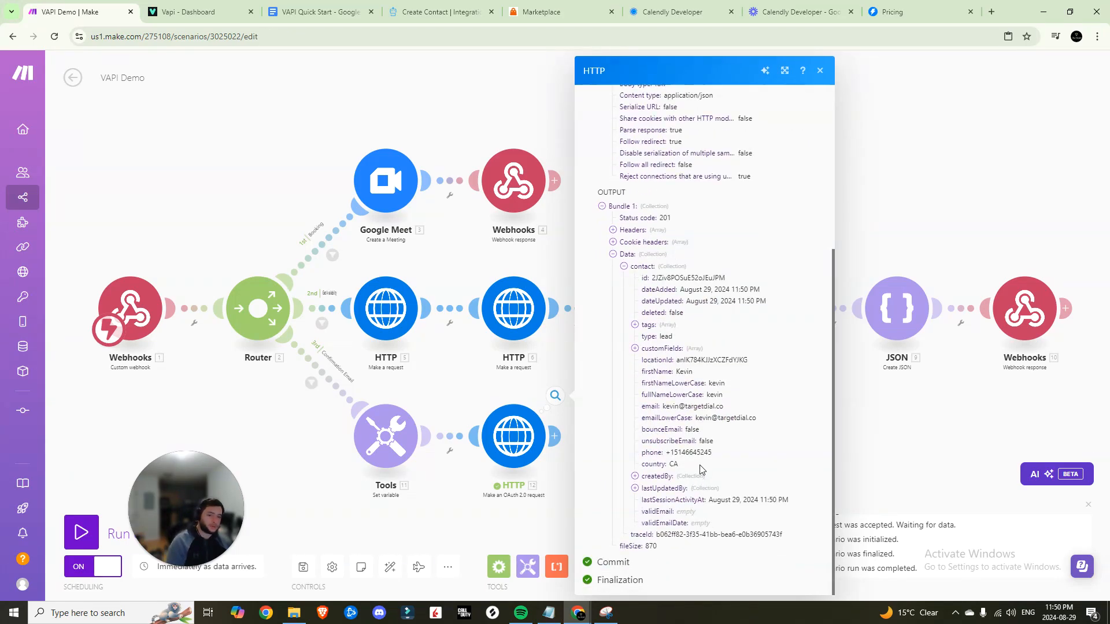
{"action": "scroll", "coordinate": [699, 421], "scroll_direction": "up", "scroll_amount": 2}
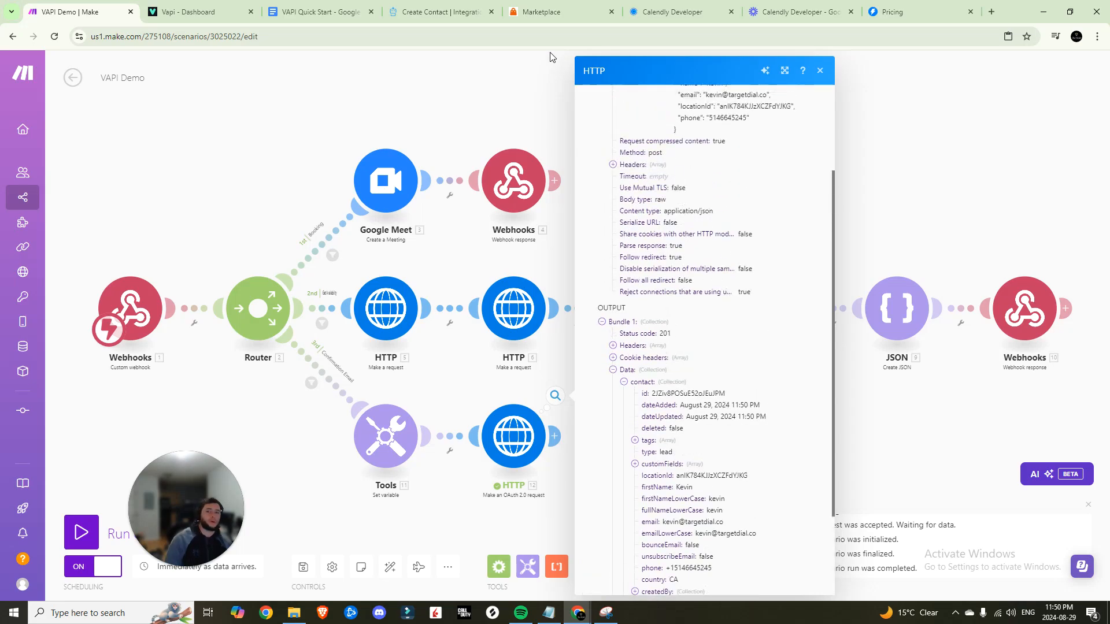
{"action": "left_click", "coordinate": [991, 13]}
{"action": "left_click", "coordinate": [55, 249]}
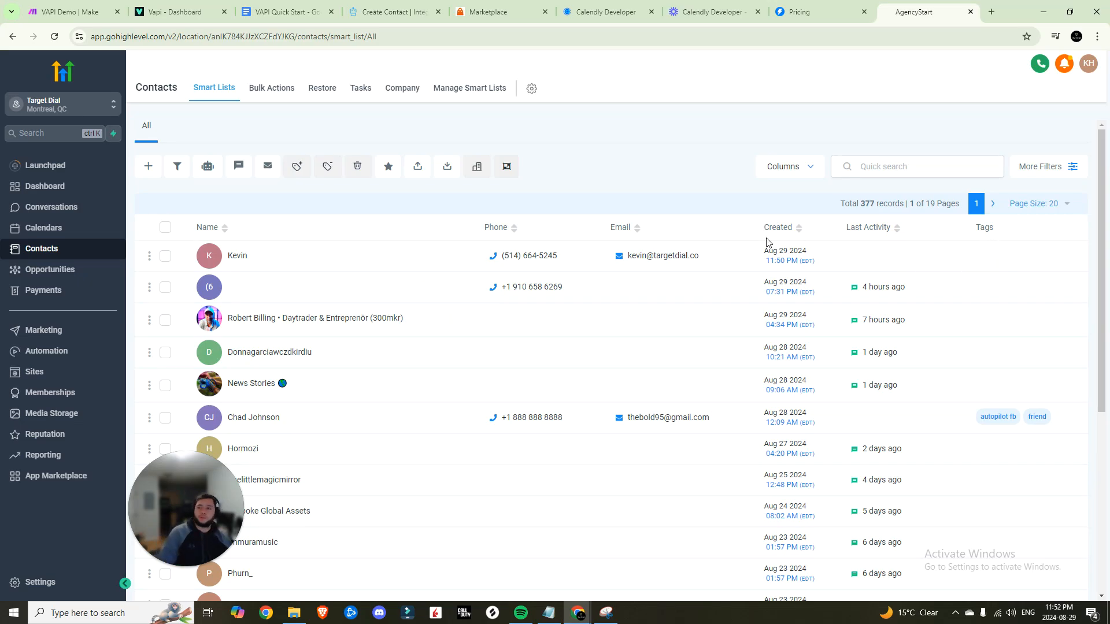
Verify the new contact in HighLevel's contacts list, then go to the Automation workflows page
{"action": "left_click", "coordinate": [54, 7]}
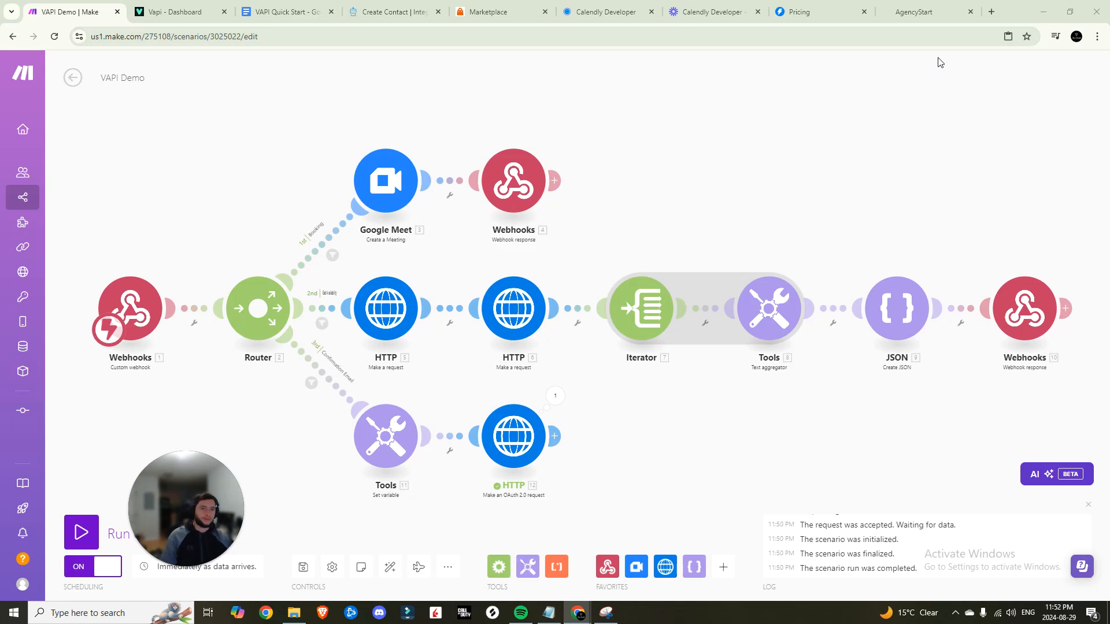
{"action": "left_click", "coordinate": [913, 11]}
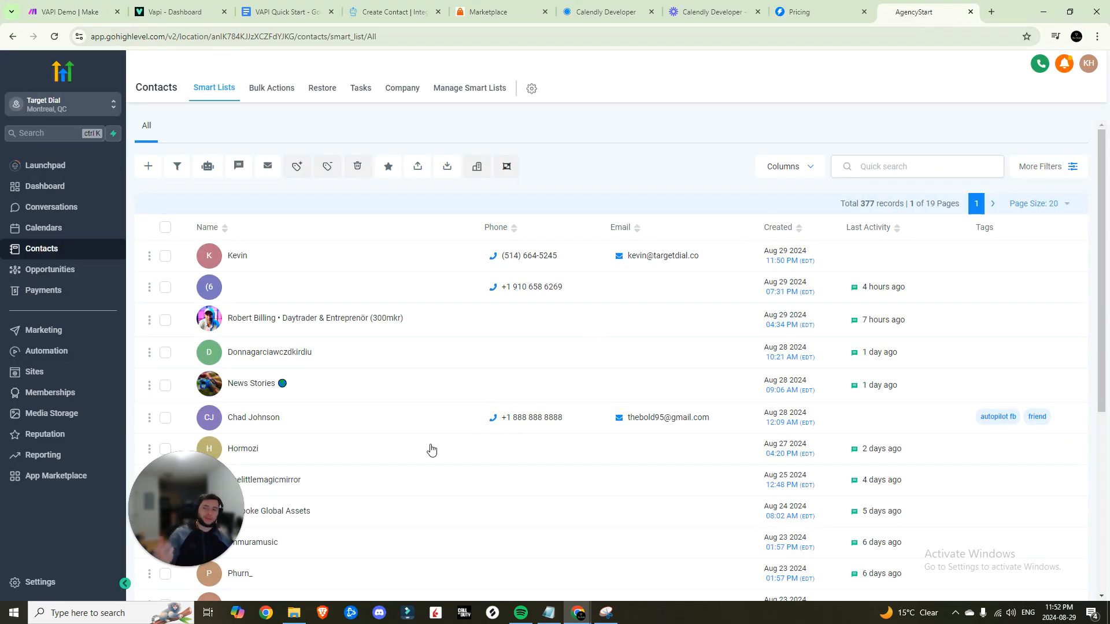
{"action": "left_click", "coordinate": [55, 351]}
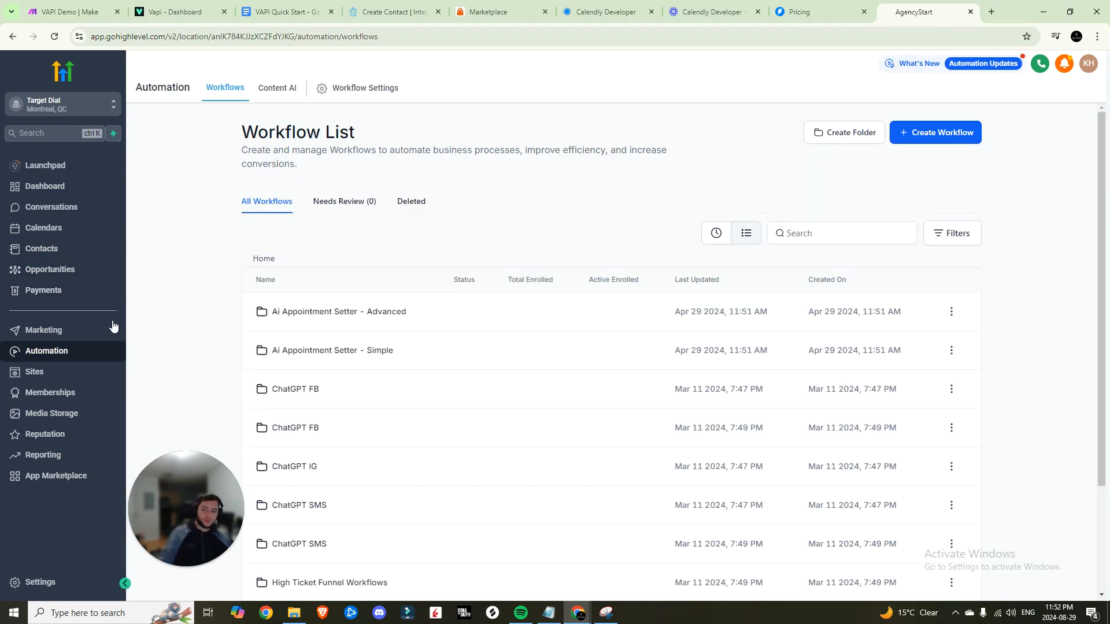
Create a new contact tag named 'VAPI Lead' in the HighLevel tag settings
{"action": "left_click", "coordinate": [40, 582]}
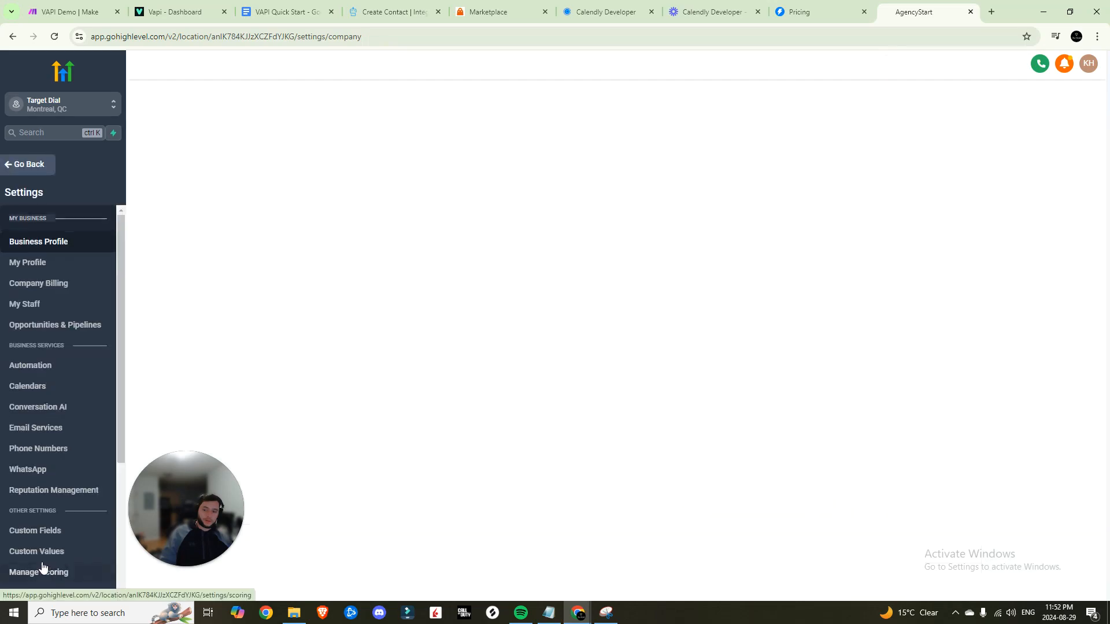
{"action": "scroll", "coordinate": [47, 422], "scroll_direction": "down", "scroll_amount": 3}
{"action": "left_click", "coordinate": [24, 518]}
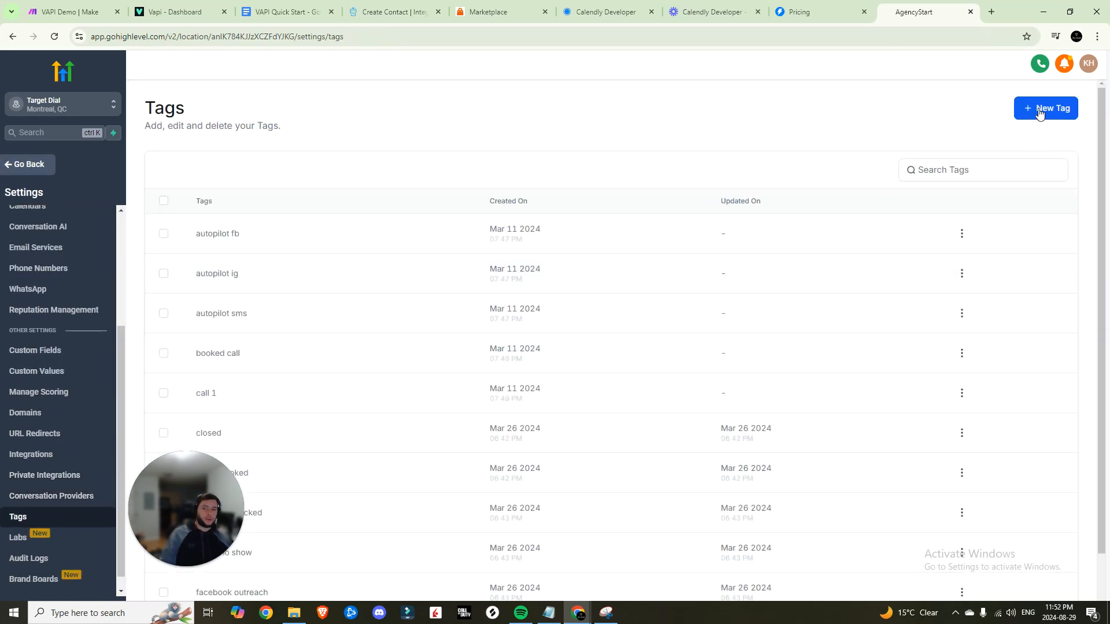
{"action": "scroll", "coordinate": [444, 324], "scroll_direction": "down", "scroll_amount": 2}
{"action": "scroll", "coordinate": [408, 329], "scroll_direction": "up", "scroll_amount": 2}
{"action": "left_click", "coordinate": [1045, 108]}
{"action": "left_click", "coordinate": [631, 359]}
{"action": "type", "text": "VAPI Lead"}
{"action": "key", "text": "Return"}
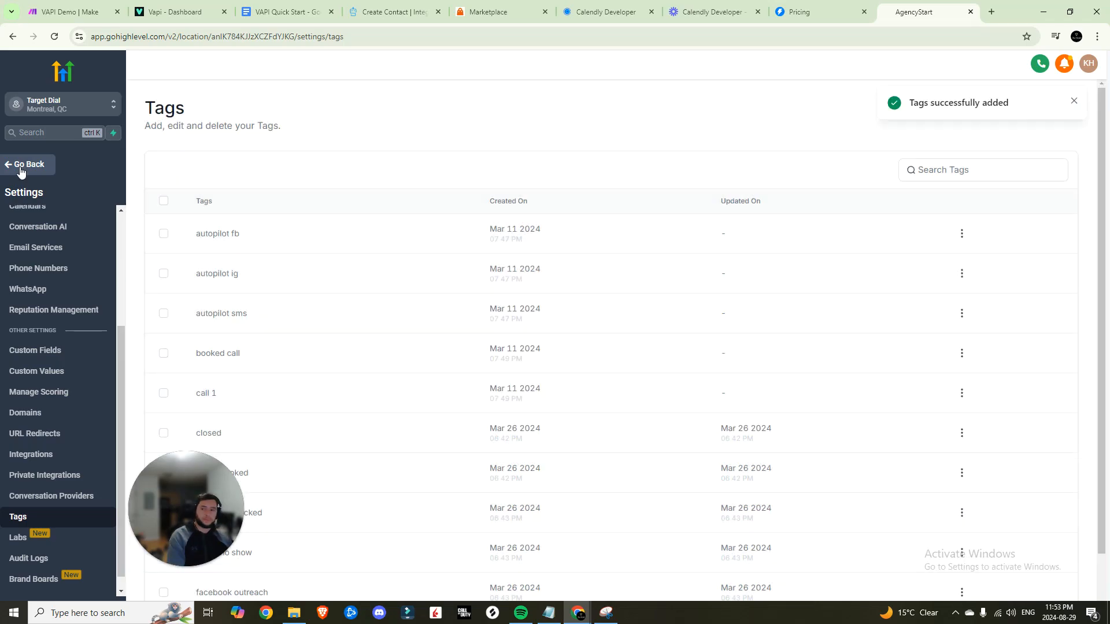
Return to Automation and start a new workflow from the recipe template picker
{"action": "left_click", "coordinate": [14, 165]}
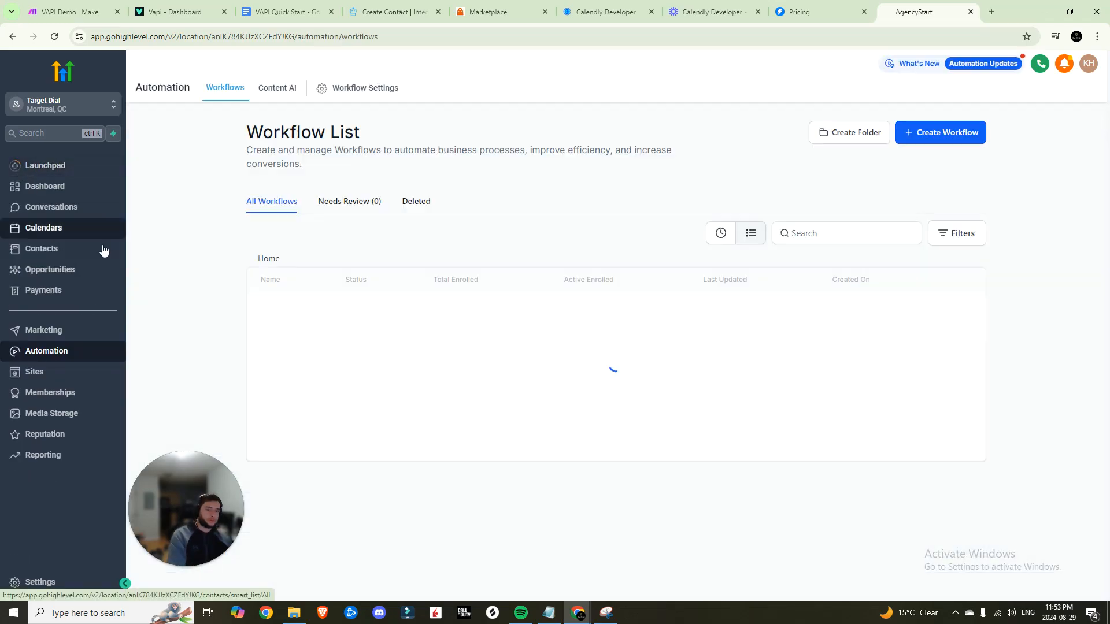
{"action": "left_click", "coordinate": [938, 133]}
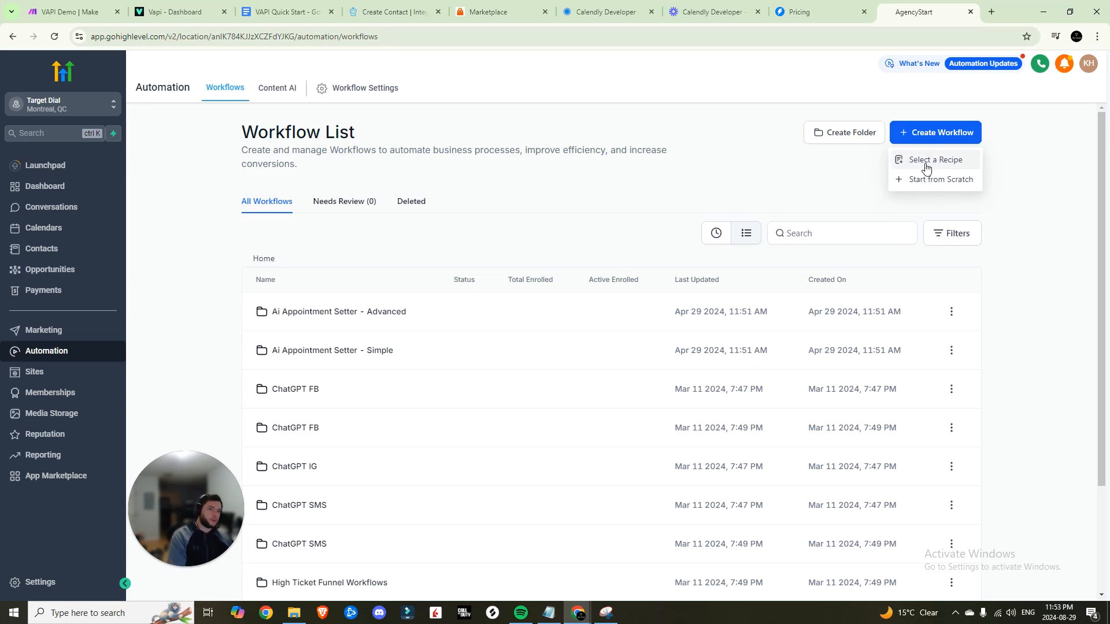
{"action": "left_click", "coordinate": [926, 165]}
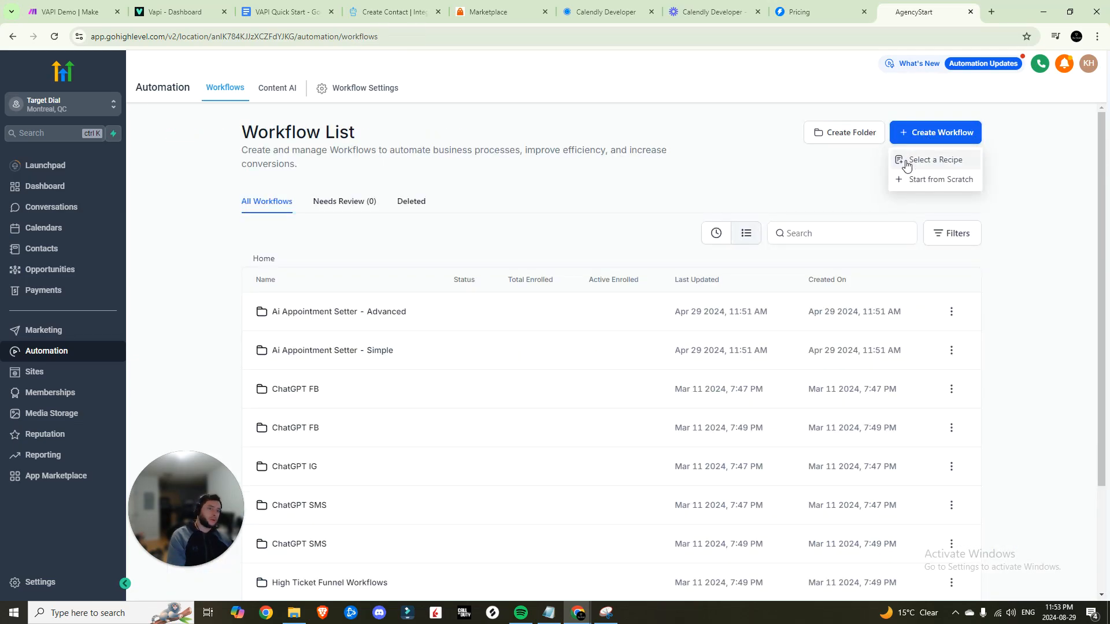
{"action": "left_click", "coordinate": [925, 163]}
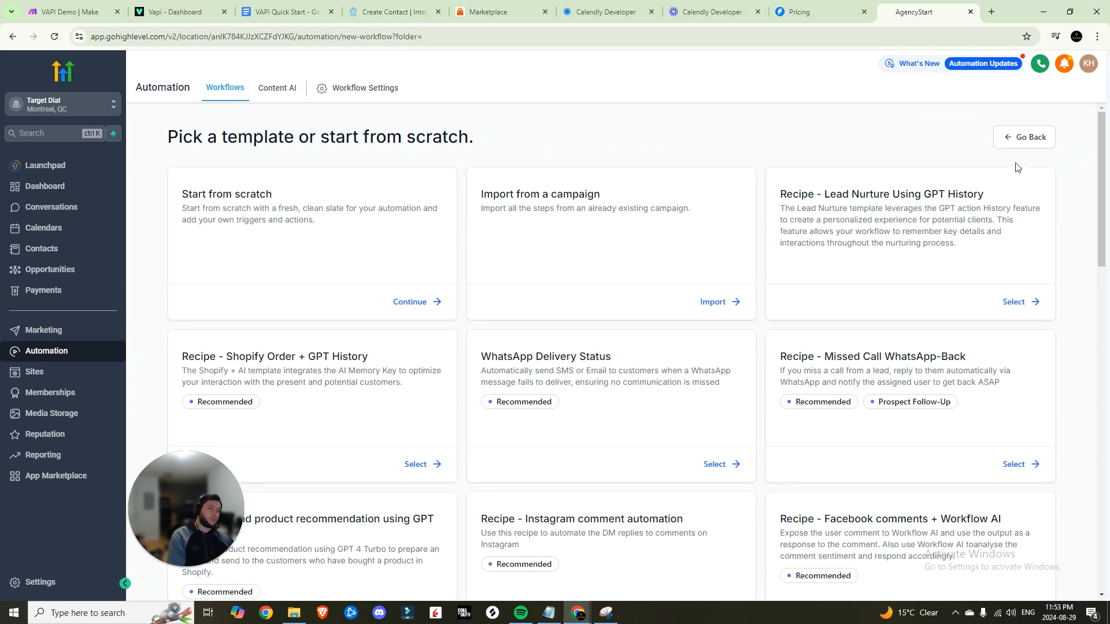
Start a blank workflow from scratch named 'VAPI Lead'
{"action": "left_click", "coordinate": [423, 302]}
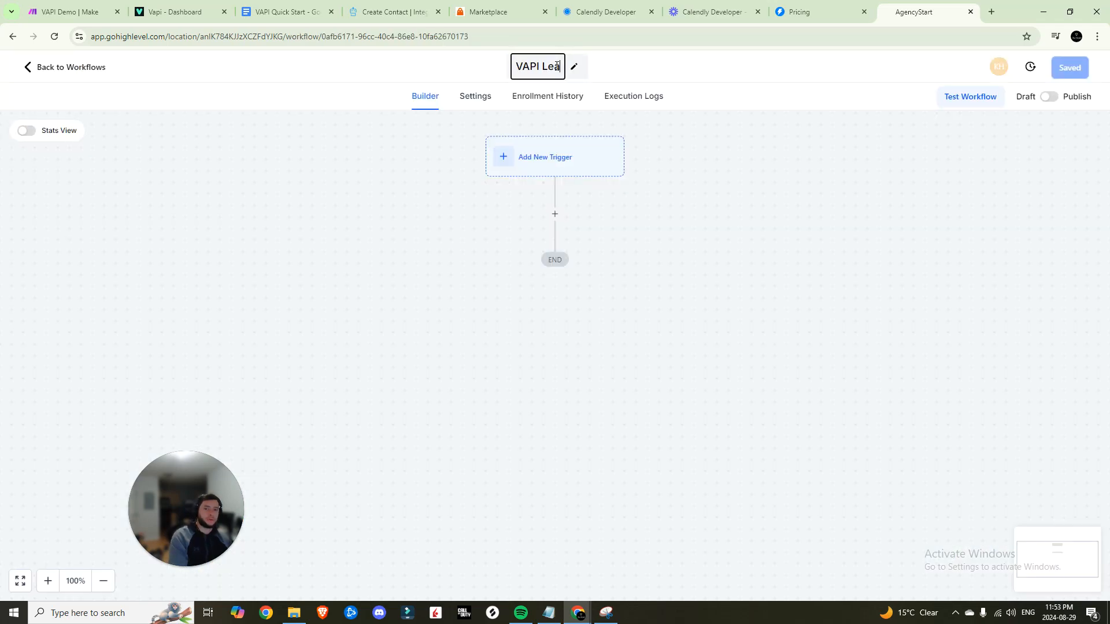
{"action": "type", "text": "d"}
{"action": "key", "text": "Return"}
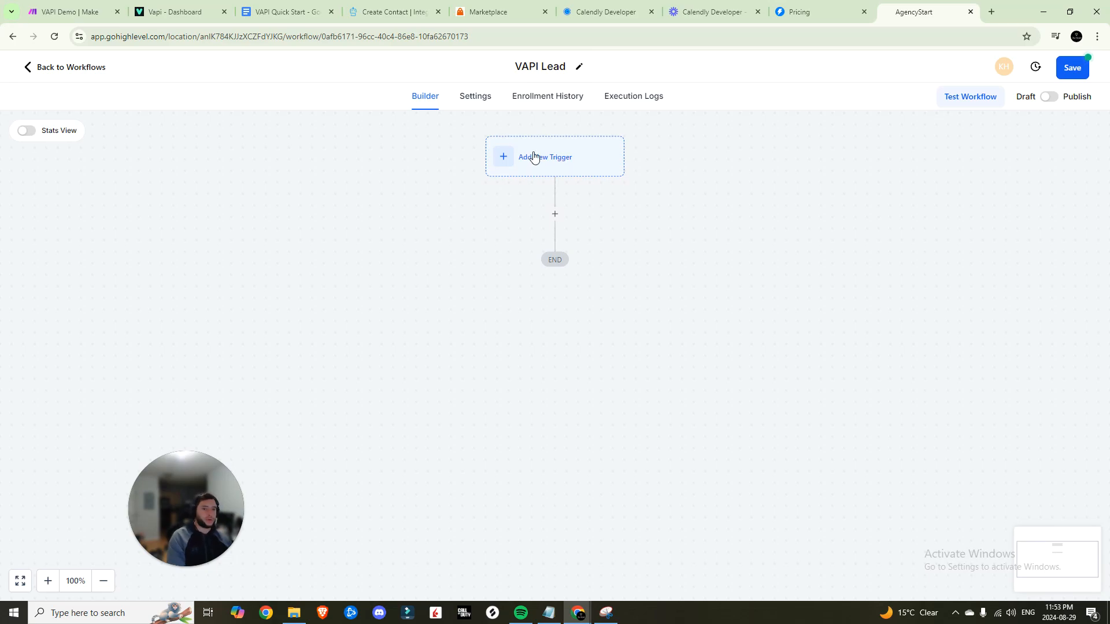
Add a Contact Tag trigger filtered on Tag Added: vapi lead and save it
{"action": "left_click", "coordinate": [534, 158]}
{"action": "type", "text": "tag"}
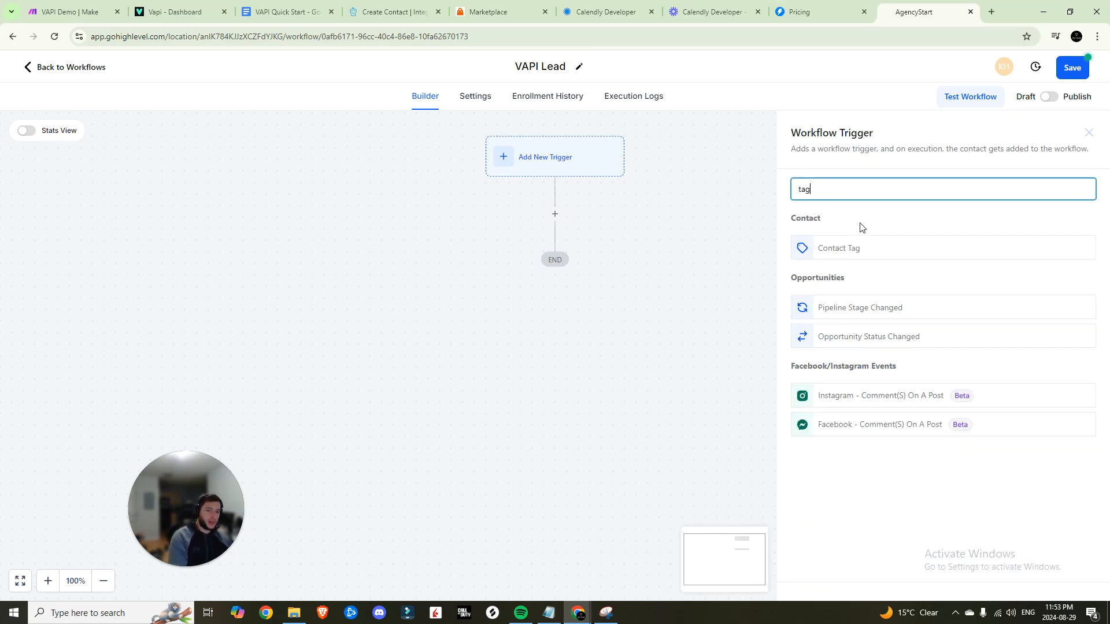
{"action": "left_click", "coordinate": [855, 249]}
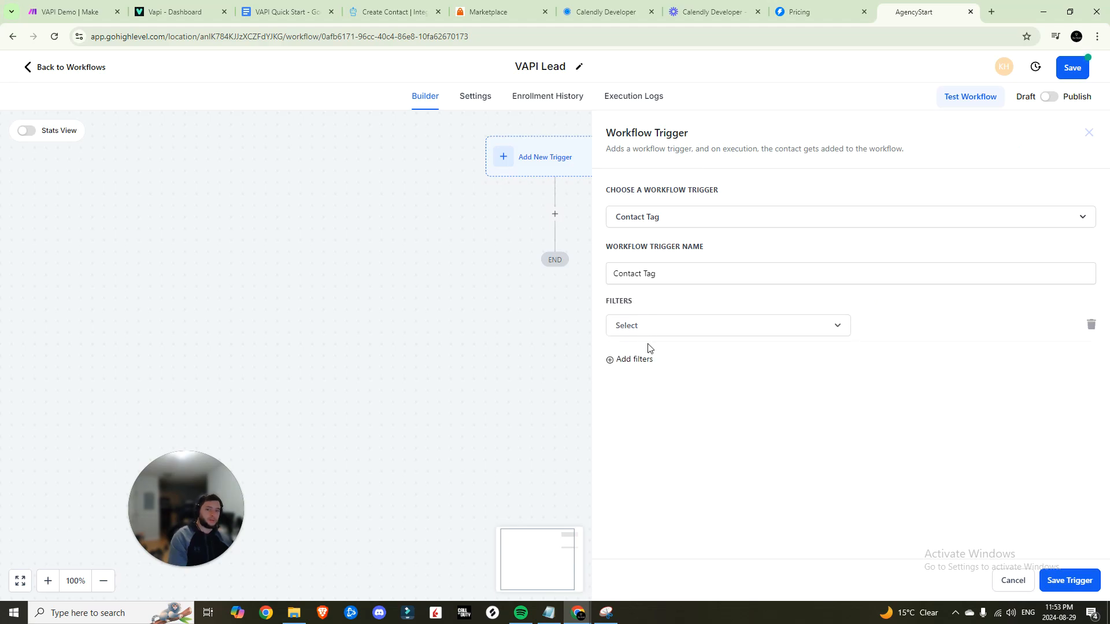
{"action": "left_click", "coordinate": [658, 330]}
{"action": "left_click", "coordinate": [651, 404]}
{"action": "left_click", "coordinate": [867, 328]}
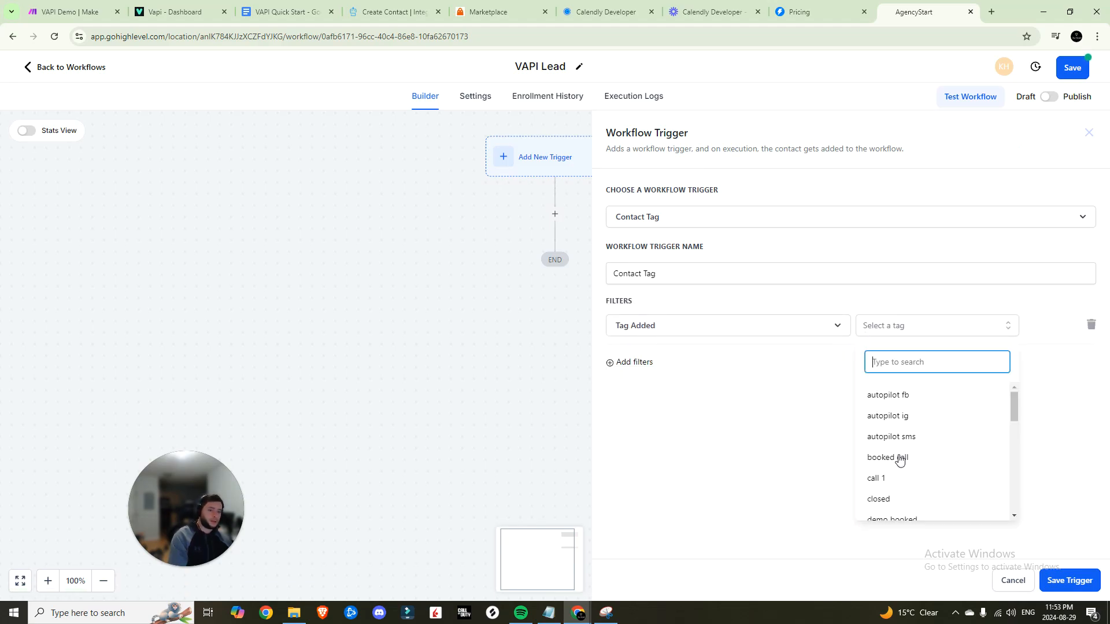
{"action": "scroll", "coordinate": [899, 459], "scroll_direction": "down", "scroll_amount": 6}
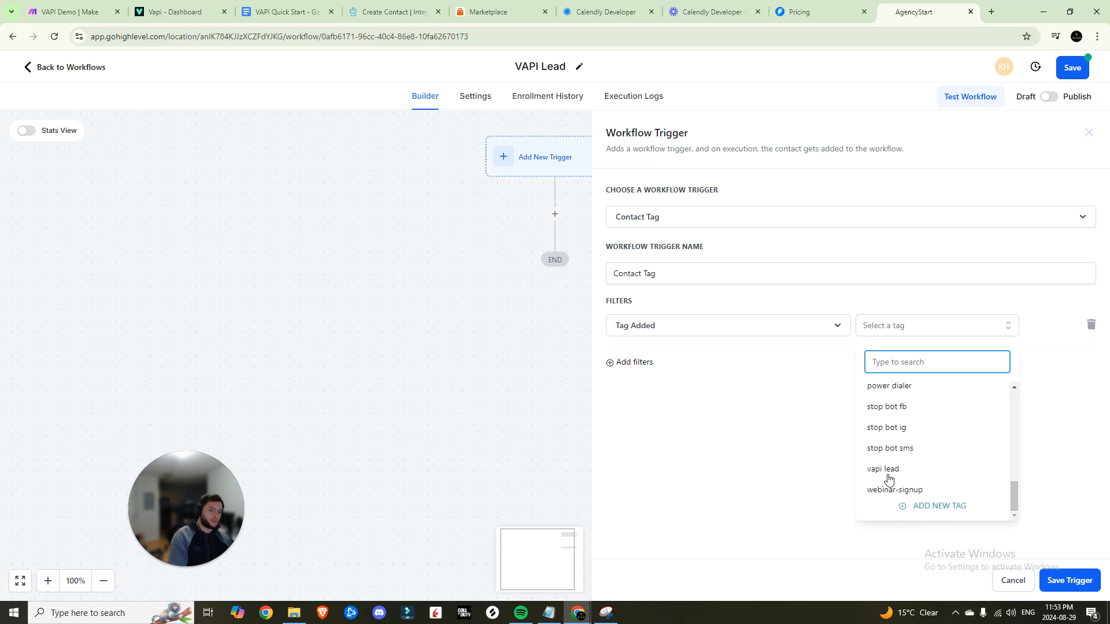
{"action": "left_click", "coordinate": [887, 470]}
{"action": "left_click", "coordinate": [778, 393]}
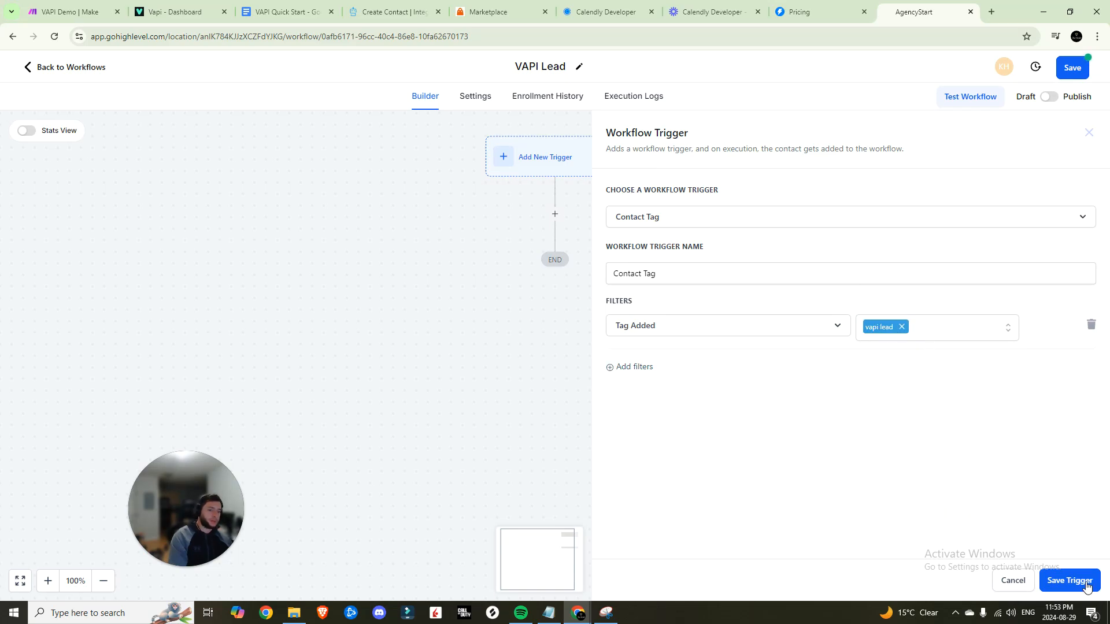
{"action": "left_click", "coordinate": [1069, 580]}
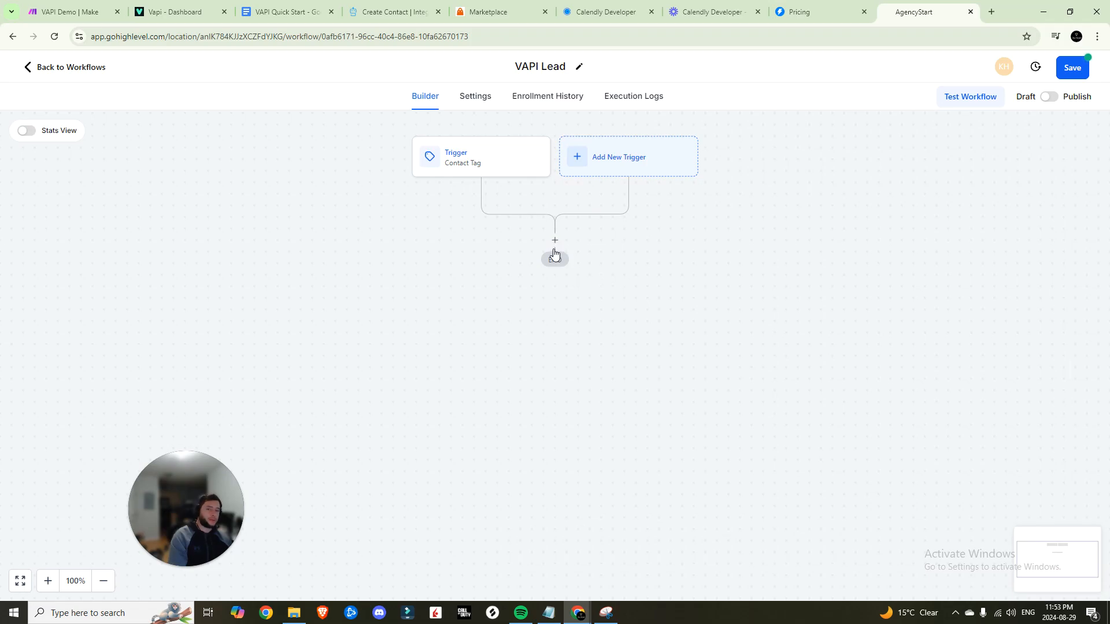
Add a Send Internal Notification action sending an SMS to a custom number
{"action": "left_click", "coordinate": [554, 240]}
{"action": "type", "text": "intern"}
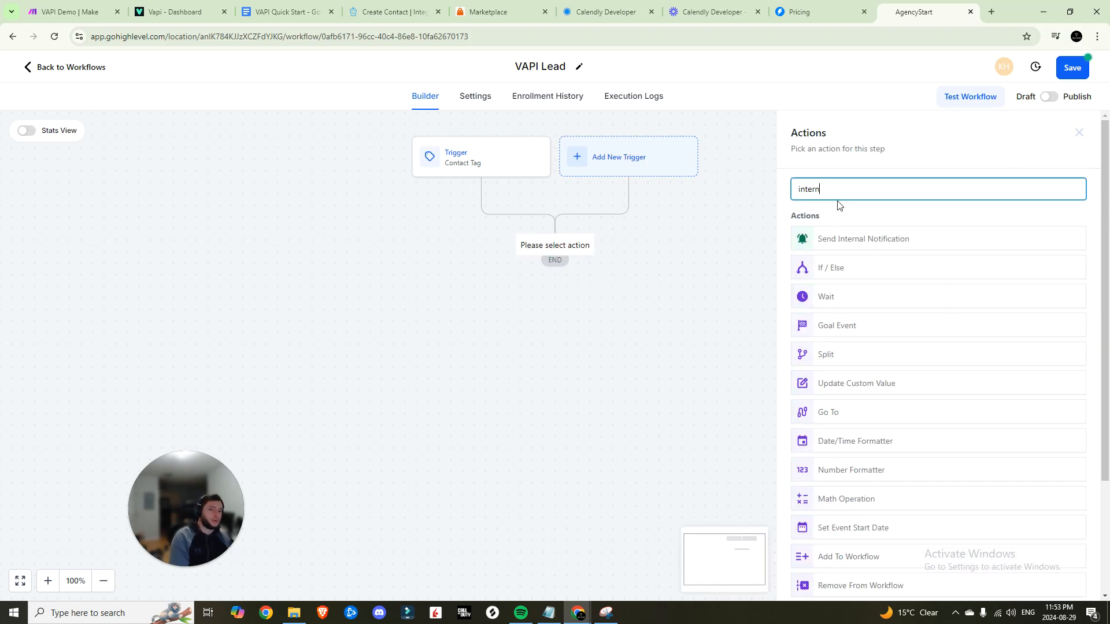
{"action": "left_click", "coordinate": [855, 241]}
{"action": "left_click", "coordinate": [867, 313]}
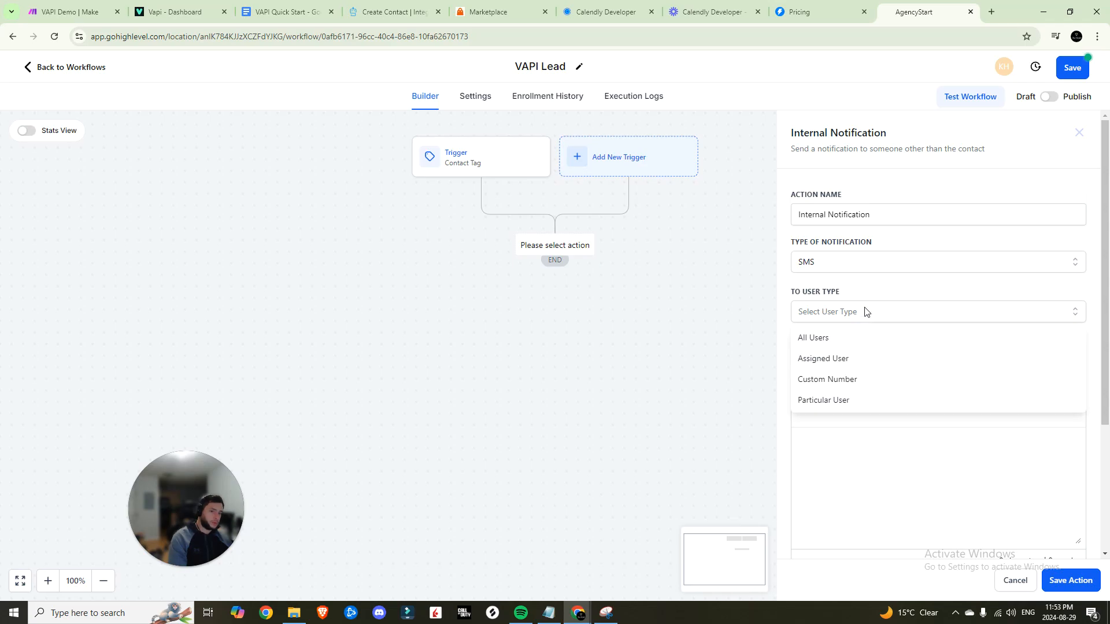
{"action": "left_click", "coordinate": [854, 313]}
{"action": "left_click", "coordinate": [854, 314]}
{"action": "left_click", "coordinate": [827, 379]}
{"action": "left_click", "coordinate": [852, 358]}
{"action": "left_click", "coordinate": [851, 315]}
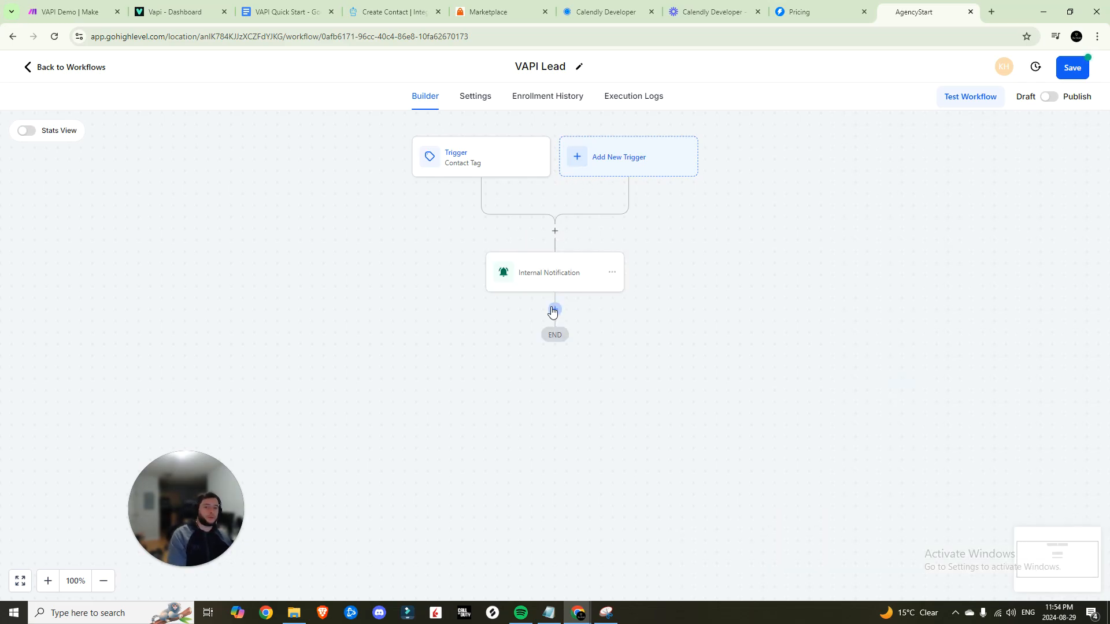
Add a Send Email action with subject 'Upcoming Meeting' and start its message body
{"action": "left_click", "coordinate": [555, 309]}
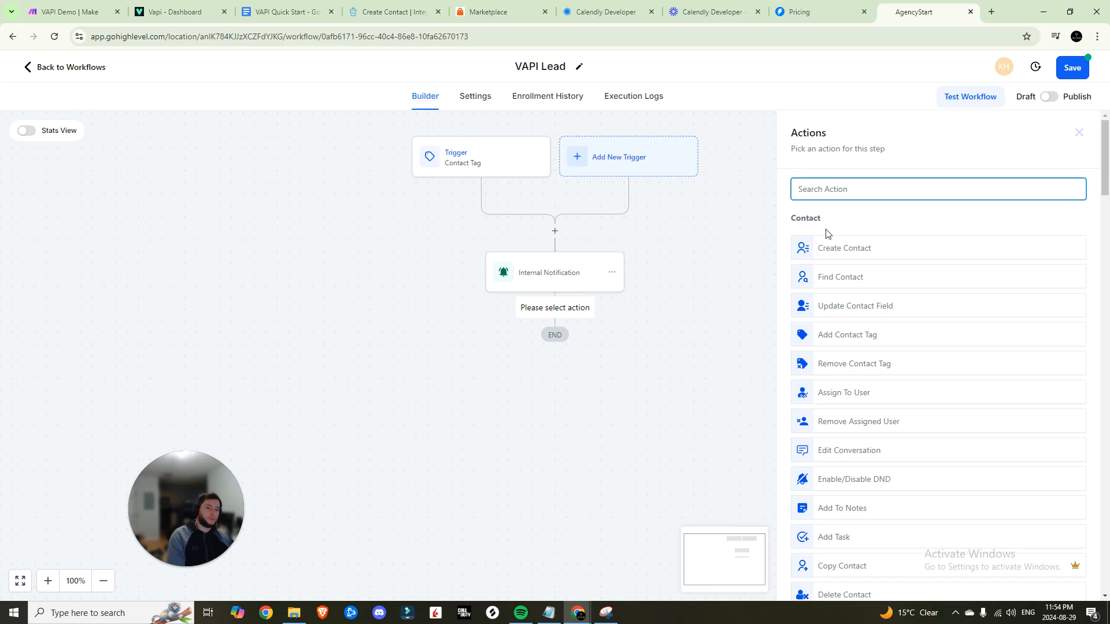
{"action": "scroll", "coordinate": [874, 336], "scroll_direction": "down", "scroll_amount": 8}
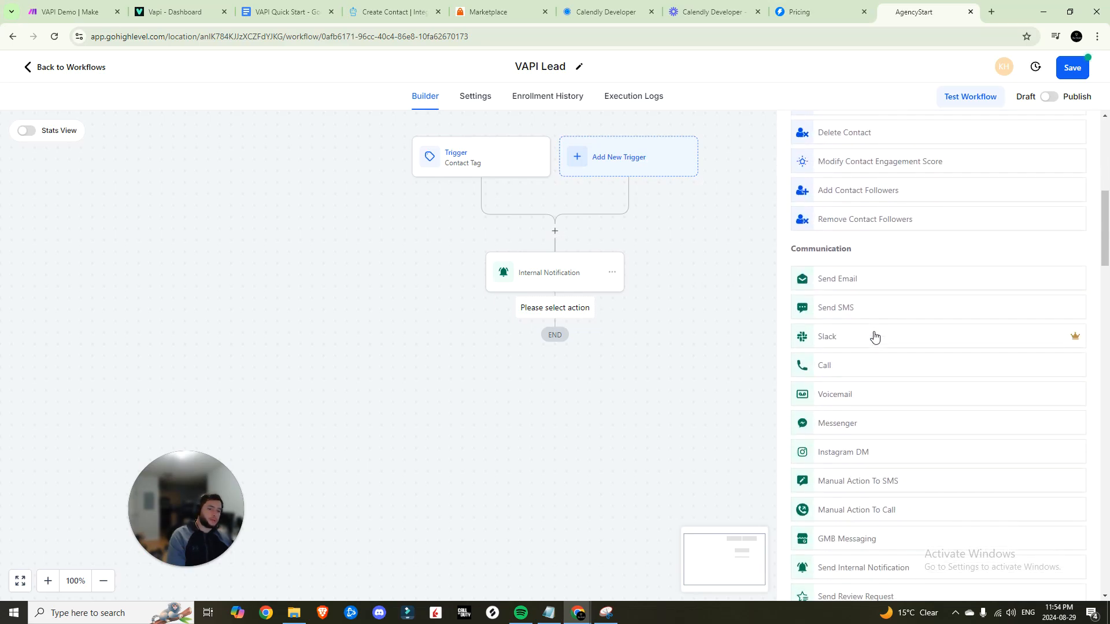
{"action": "left_click", "coordinate": [857, 280]}
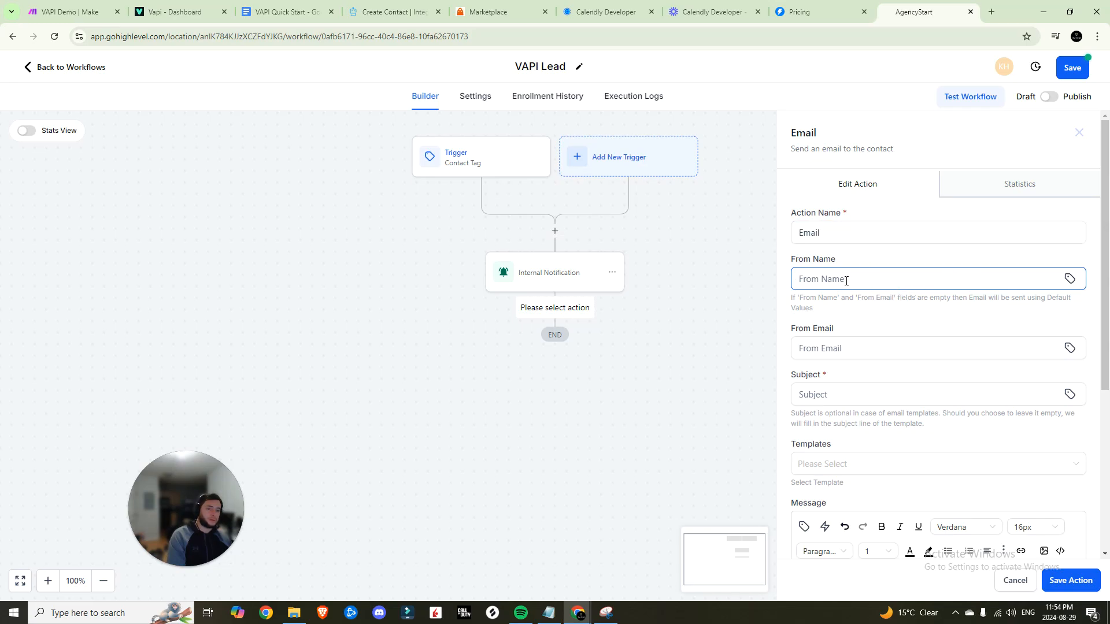
{"action": "left_click", "coordinate": [1070, 279]}
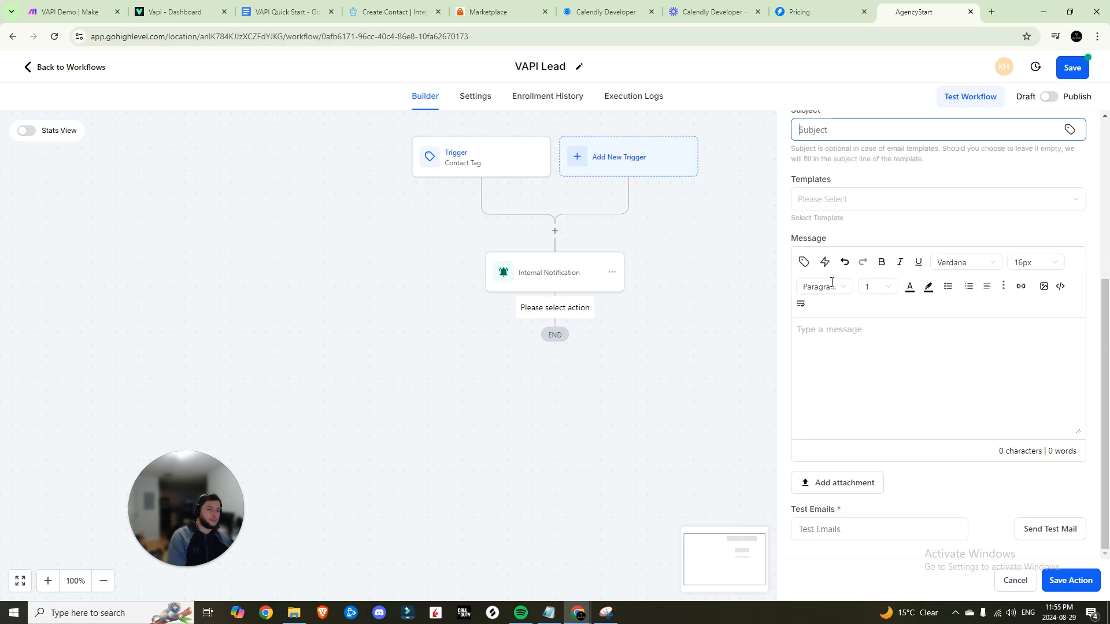
{"action": "type", "text": "Upcoming Meeting"}
{"action": "left_click", "coordinate": [882, 335]}
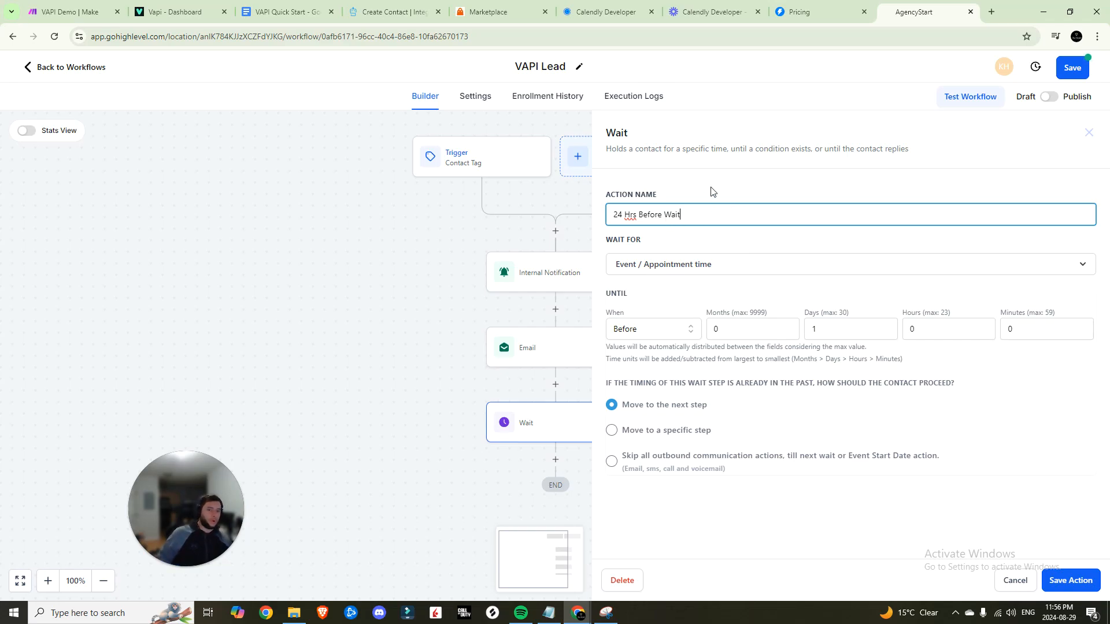
Add a '24 Hrs Before Wait' step set to 1 day before the appointment time
{"action": "left_click", "coordinate": [695, 272]}
{"action": "left_click", "coordinate": [680, 379]}
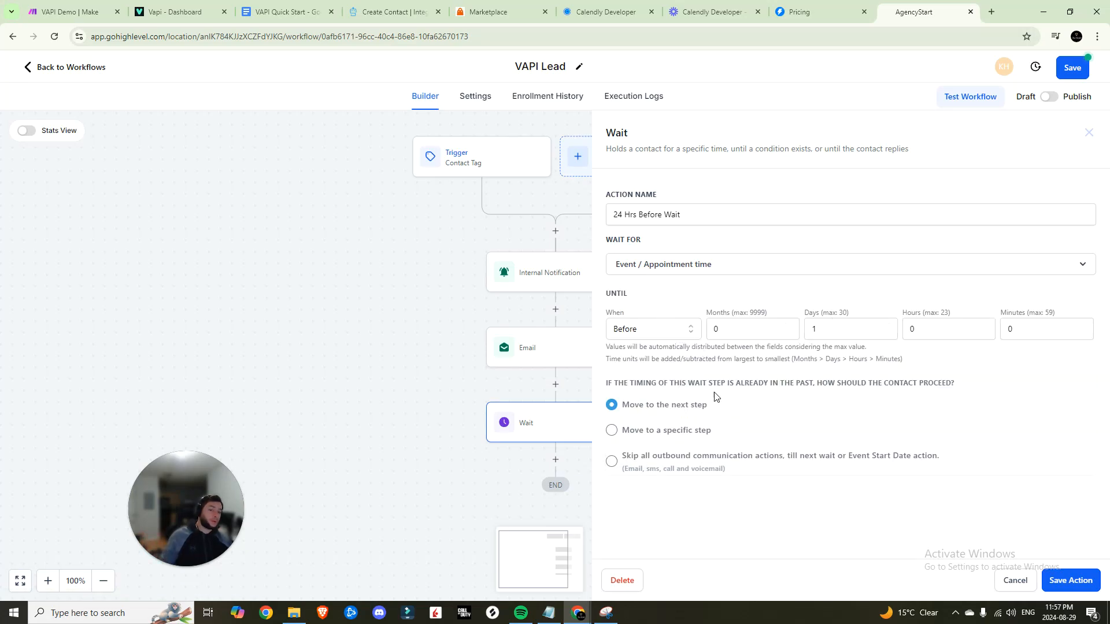
{"action": "left_click", "coordinate": [1093, 581]}
{"action": "left_click", "coordinate": [554, 456]}
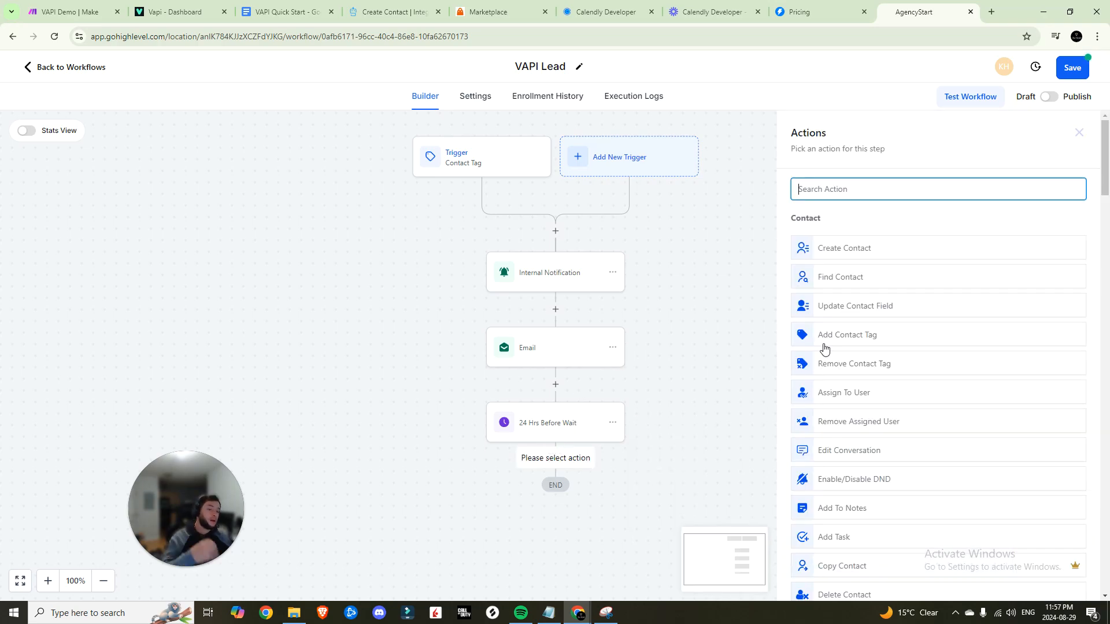
Add a Send SMS step greeting the contact by first name, asking 'still good for tomorrow?'
{"action": "type", "text": "sms"}
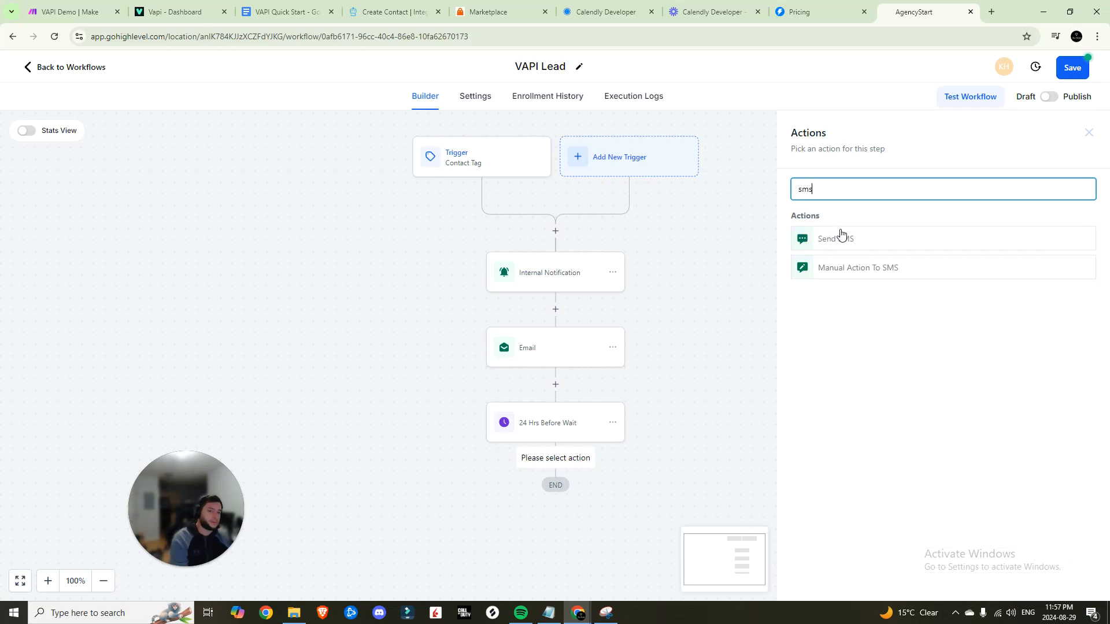
{"action": "left_click", "coordinate": [850, 243]}
{"action": "left_click", "coordinate": [894, 371]}
{"action": "type", "text": "Hey"}
{"action": "left_click", "coordinate": [800, 328]}
{"action": "left_click", "coordinate": [757, 101]}
{"action": "type", "text": ","}
{"action": "key", "text": "Return"}
{"action": "key", "text": "Return"}
{"action": "type", "text": "Look"}
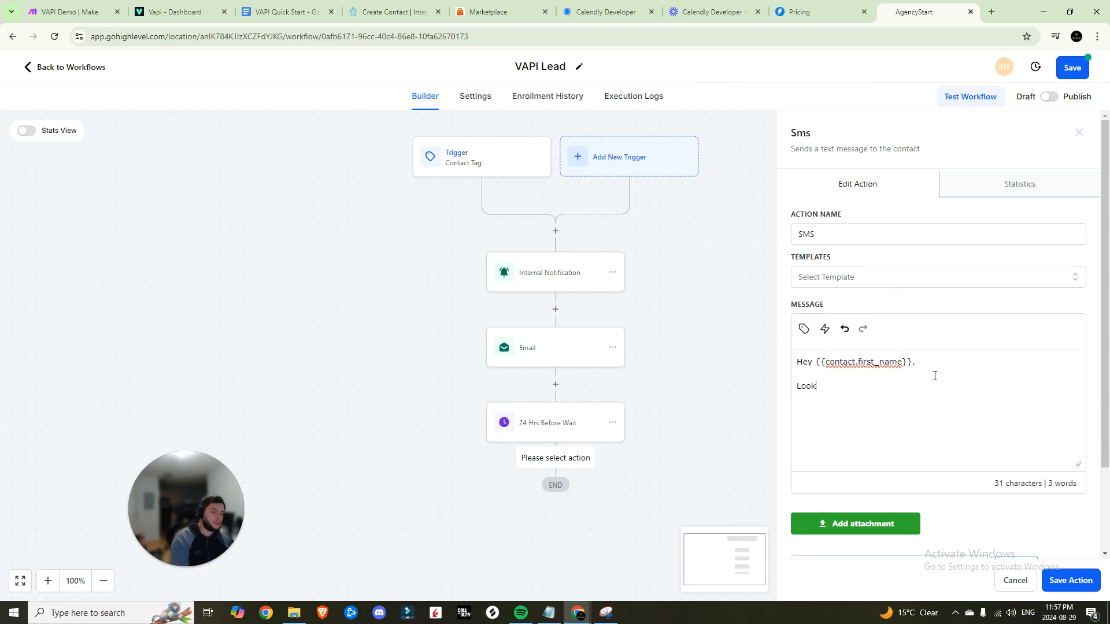
{"action": "type", "text": "ing forward to seeing"}
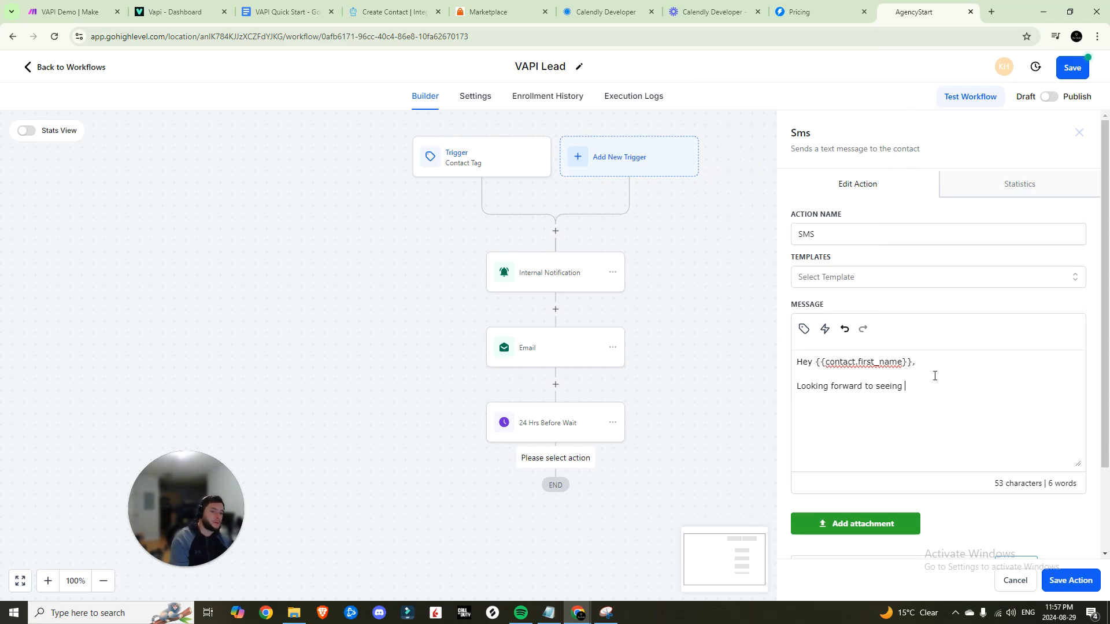
{"action": "type", "text": "call"}
{"action": "key", "text": "BackSpace"}
{"action": "key", "text": "BackSpace"}
{"action": "key", "text": "BackSpace"}
{"action": "key", "text": "BackSpace"}
{"action": "key", "text": "BackSpace"}
{"action": "key", "text": "BackSpace"}
{"action": "key", "text": "BackSpace"}
{"action": "key", "text": "BackSpace"}
{"action": "key", "text": "BackSpace"}
{"action": "key", "text": "BackSpace"}
{"action": "key", "text": "BackSpace"}
{"action": "key", "text": "BackSpace"}
{"action": "key", "text": "BackSpace"}
{"action": "key", "text": "BackSpace"}
{"action": "key", "text": "BackSpace"}
{"action": "key", "text": "BackSpace"}
{"action": "key", "text": "BackSpace"}
{"action": "key", "text": "BackSpace"}
{"action": "key", "text": "BackSpace"}
{"action": "key", "text": "BackSpace"}
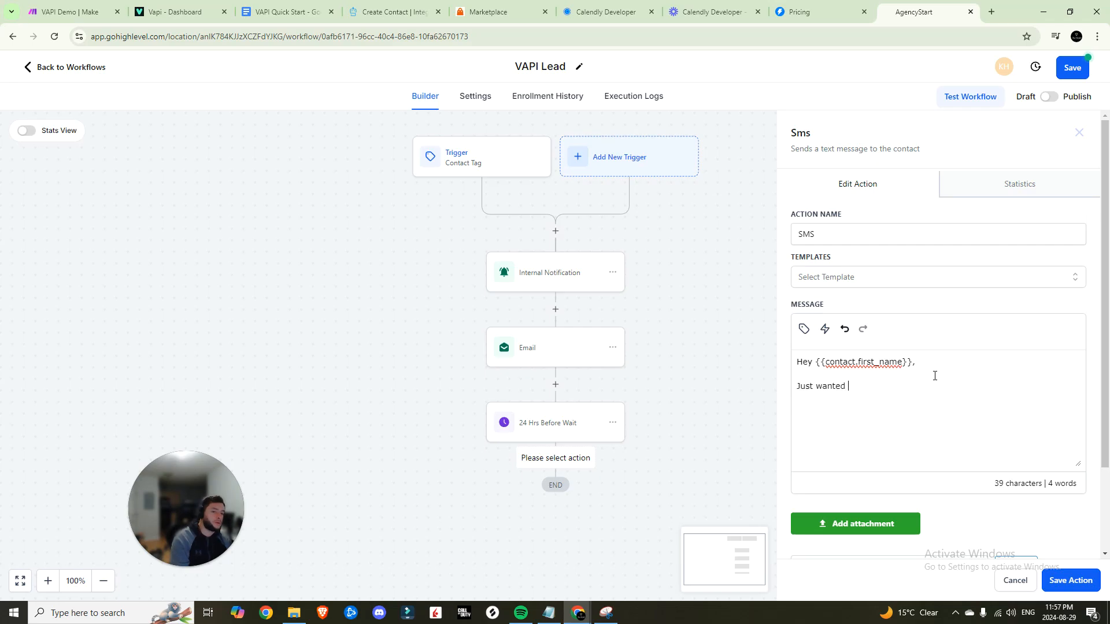
{"action": "key", "text": "BackSpace"}
{"action": "key", "text": "BackSpace"}
{"action": "type", "text": "nfirm that we are still good for tomorrow?"}
Sign the SMS off with 'Best,' and the user's first name, then save the step
{"action": "key", "text": "Return"}
{"action": "key", "text": "Return"}
{"action": "type", "text": "Best,"}
{"action": "left_click", "coordinate": [803, 328]}
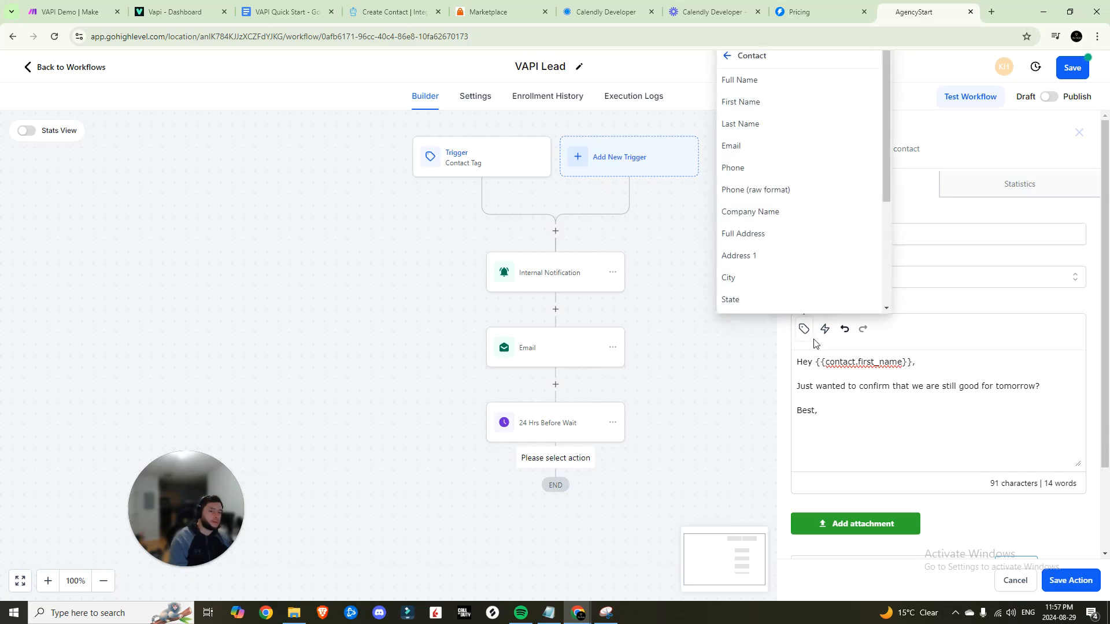
{"action": "left_click", "coordinate": [726, 54]}
{"action": "left_click", "coordinate": [764, 147]}
{"action": "left_click", "coordinate": [771, 132]}
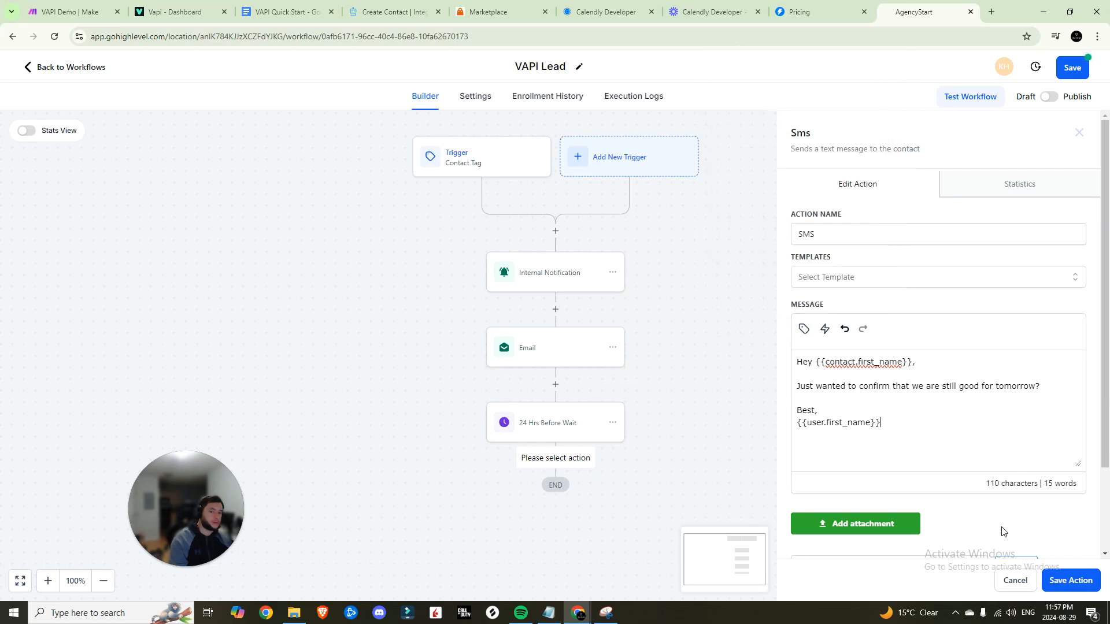
{"action": "left_click", "coordinate": [1070, 581]}
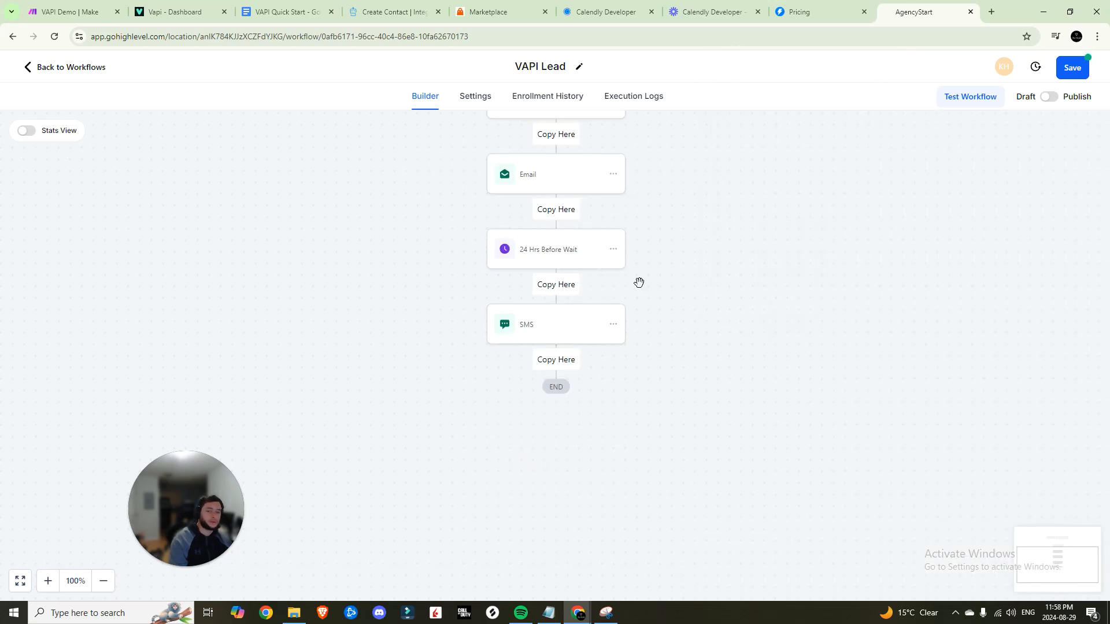
Copy the 24-hour wait step and all steps following it
{"action": "left_click", "coordinate": [613, 249]}
{"action": "mouse_move", "coordinate": [689, 295]}
{"action": "left_click", "coordinate": [731, 297]}
Paste the copied steps below the SMS and change the wait to '1 Hrs Before Wait' with 1 hour
{"action": "left_click", "coordinate": [551, 360]}
{"action": "left_click", "coordinate": [586, 399]}
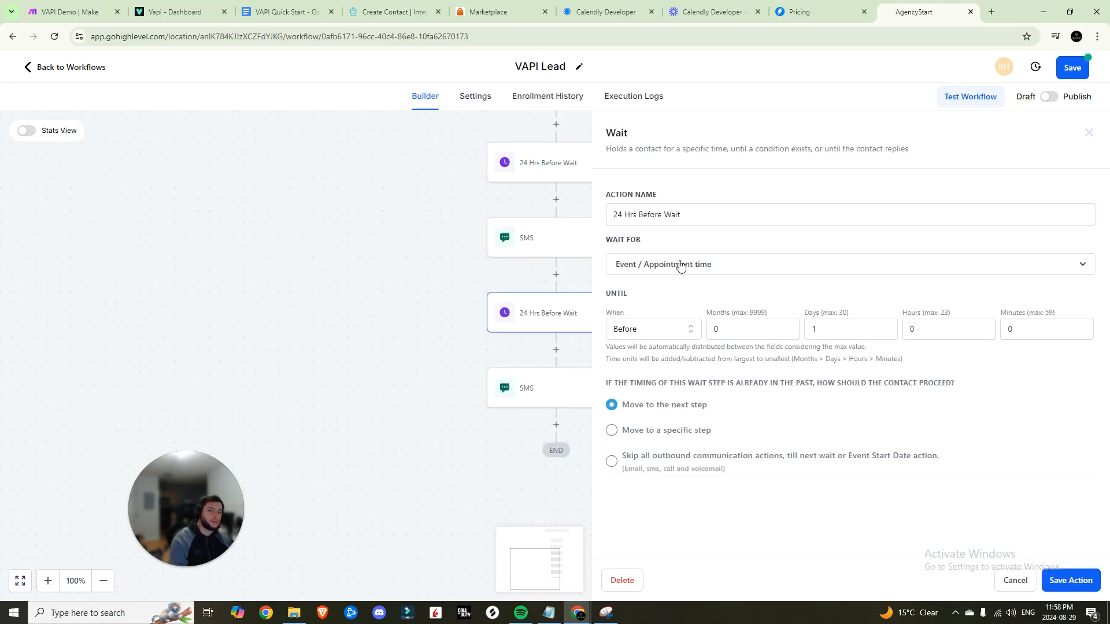
{"action": "double_click", "coordinate": [617, 212]}
{"action": "type", "text": "1"}
{"action": "left_click", "coordinate": [681, 236]}
{"action": "left_click_drag", "start_coordinate": [823, 330], "coordinate": [788, 329]}
{"action": "key", "text": "BackSpace"}
{"action": "key", "text": "Tab"}
{"action": "type", "text": "2"}
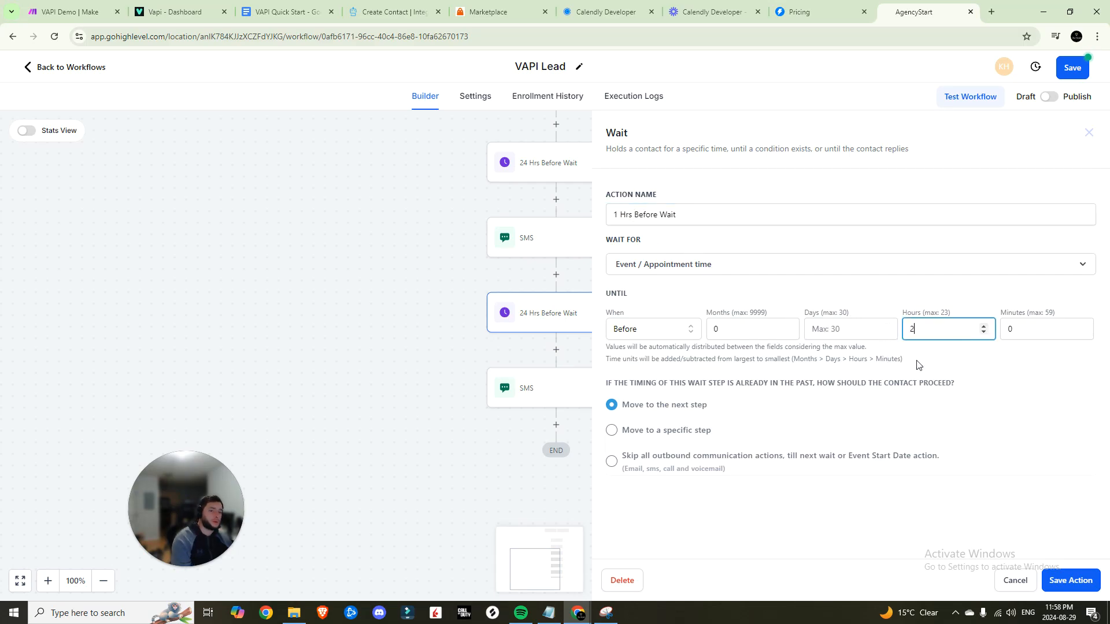
{"action": "type", "text": "1"}
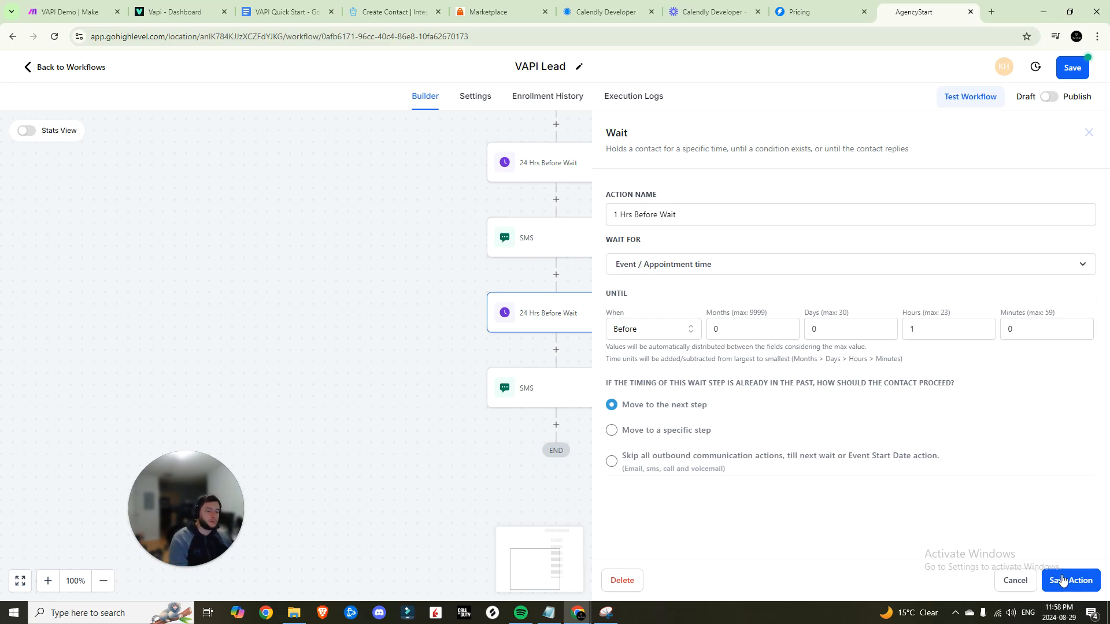
{"action": "left_click", "coordinate": [1058, 580]}
Replace the copied SMS's confirmation line with 'Looking forward to seeing you on t…'
{"action": "left_click", "coordinate": [523, 388]}
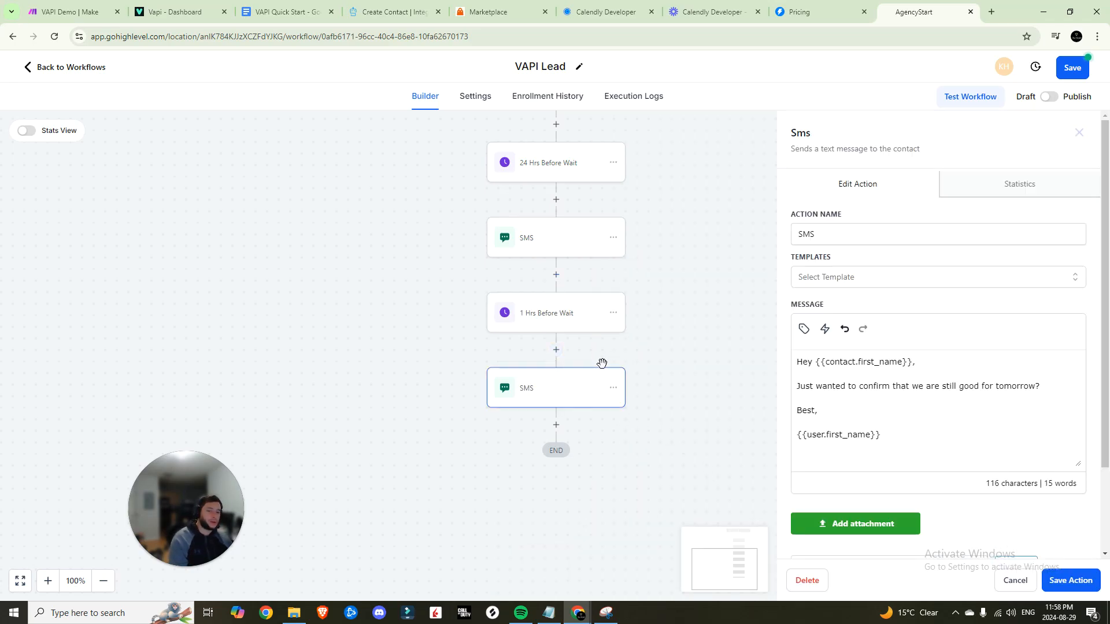
{"action": "triple_click", "coordinate": [797, 386]}
{"action": "key", "text": "BackSpace"}
{"action": "type", "text": "Looking forward to seeing you on t"}
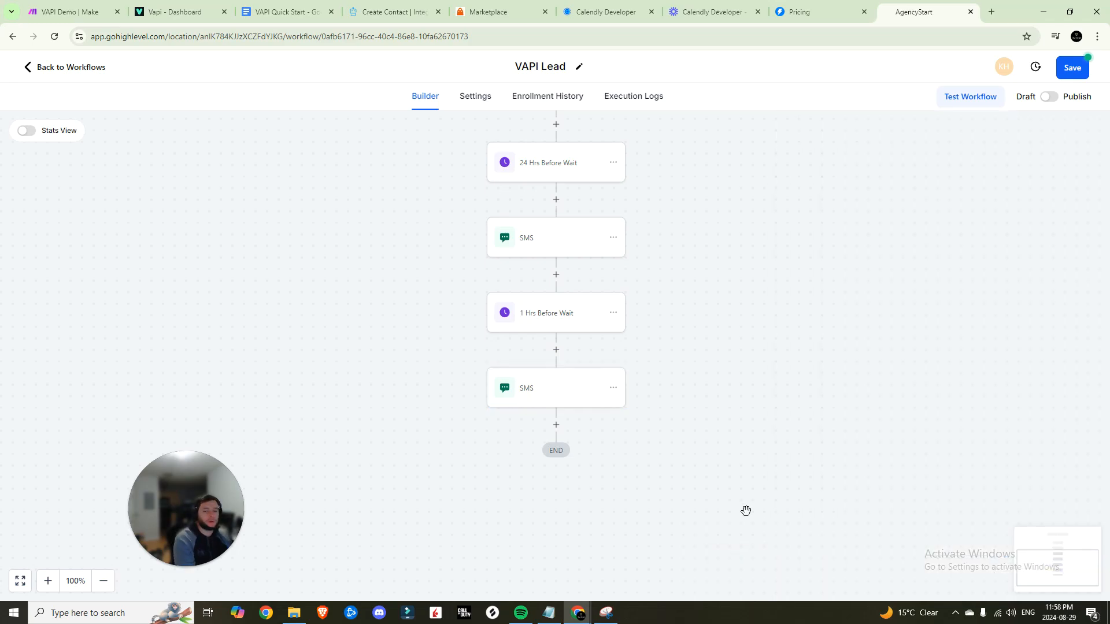
{"action": "scroll", "coordinate": [635, 412], "scroll_direction": "down", "scroll_amount": 3}
{"action": "scroll", "coordinate": [636, 411], "scroll_direction": "up", "scroll_amount": 14}
{"action": "scroll", "coordinate": [628, 380], "scroll_direction": "down", "scroll_amount": 2}
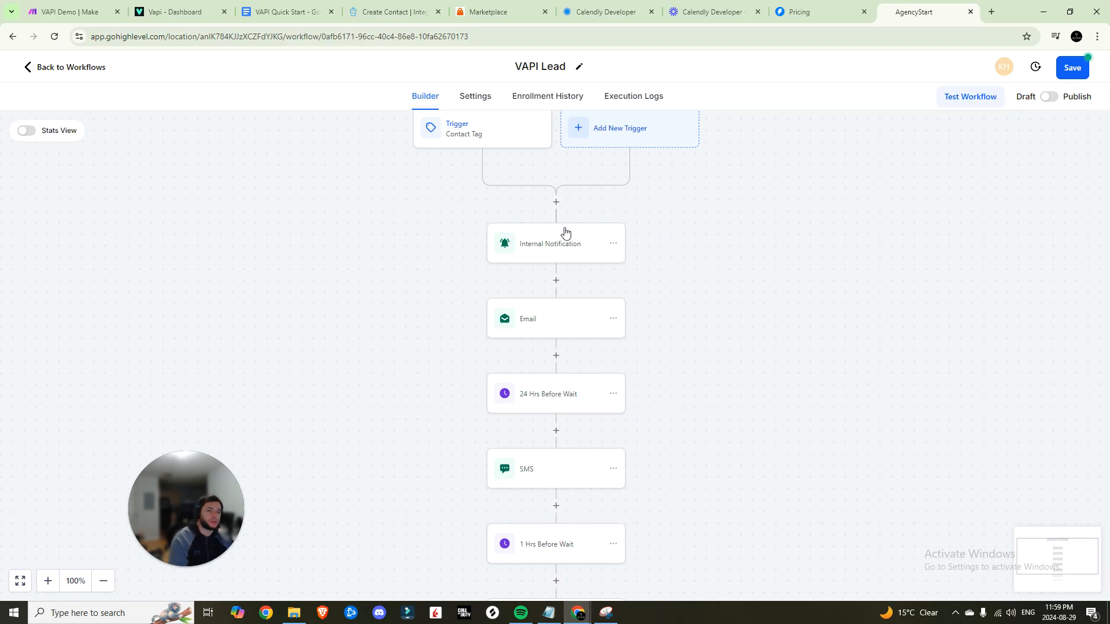
{"action": "scroll", "coordinate": [537, 240], "scroll_direction": "down", "scroll_amount": 2}
{"action": "scroll", "coordinate": [552, 343], "scroll_direction": "up", "scroll_amount": 1}
{"action": "scroll", "coordinate": [552, 344], "scroll_direction": "up", "scroll_amount": 5}
{"action": "scroll", "coordinate": [983, 119], "scroll_direction": "down", "scroll_amount": 5}
Save the VAPI Lead workflow and return to the Make scenario
{"action": "left_click", "coordinate": [1073, 68]}
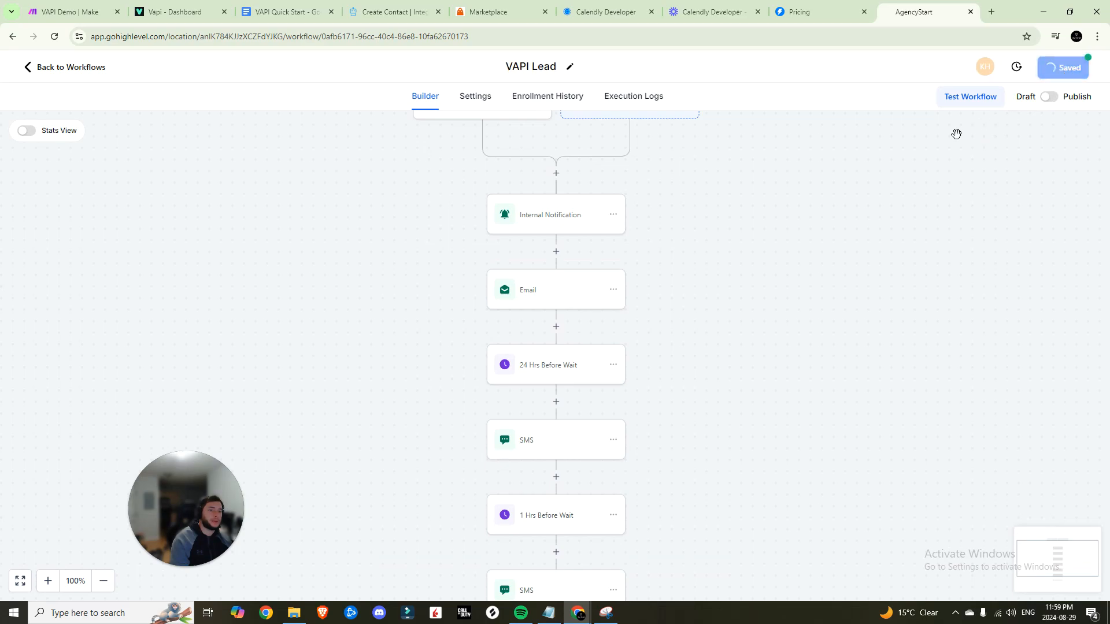
{"action": "scroll", "coordinate": [681, 169], "scroll_direction": "down", "scroll_amount": 3}
{"action": "scroll", "coordinate": [690, 231], "scroll_direction": "up", "scroll_amount": 5}
{"action": "scroll", "coordinate": [640, 187], "scroll_direction": "down", "scroll_amount": 5}
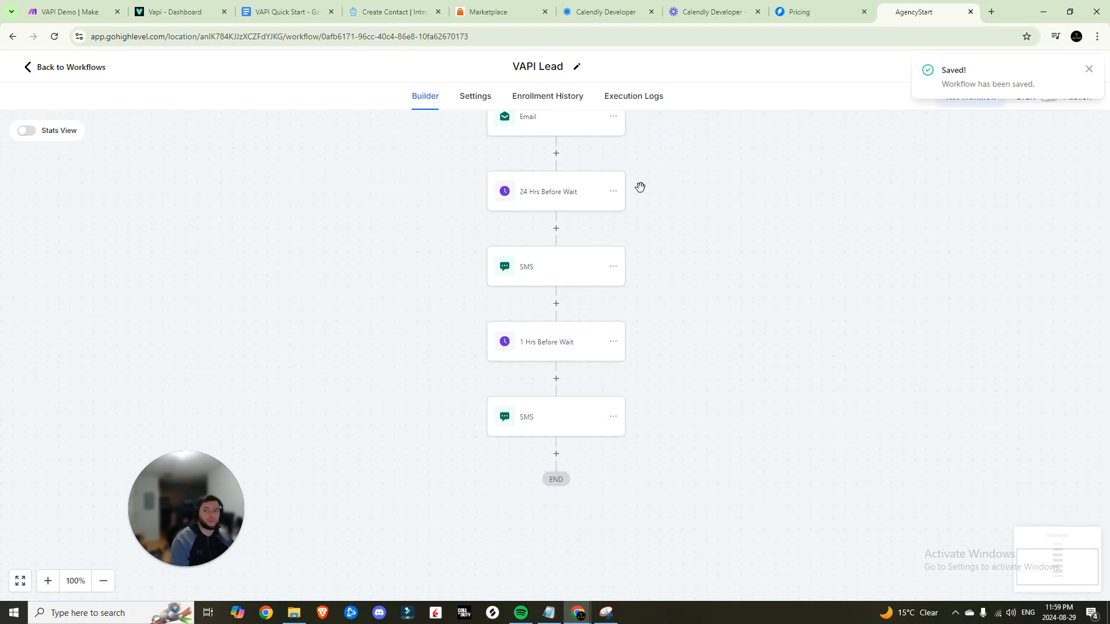
{"action": "left_click", "coordinate": [69, 12]}
{"action": "left_click", "coordinate": [670, 457]}
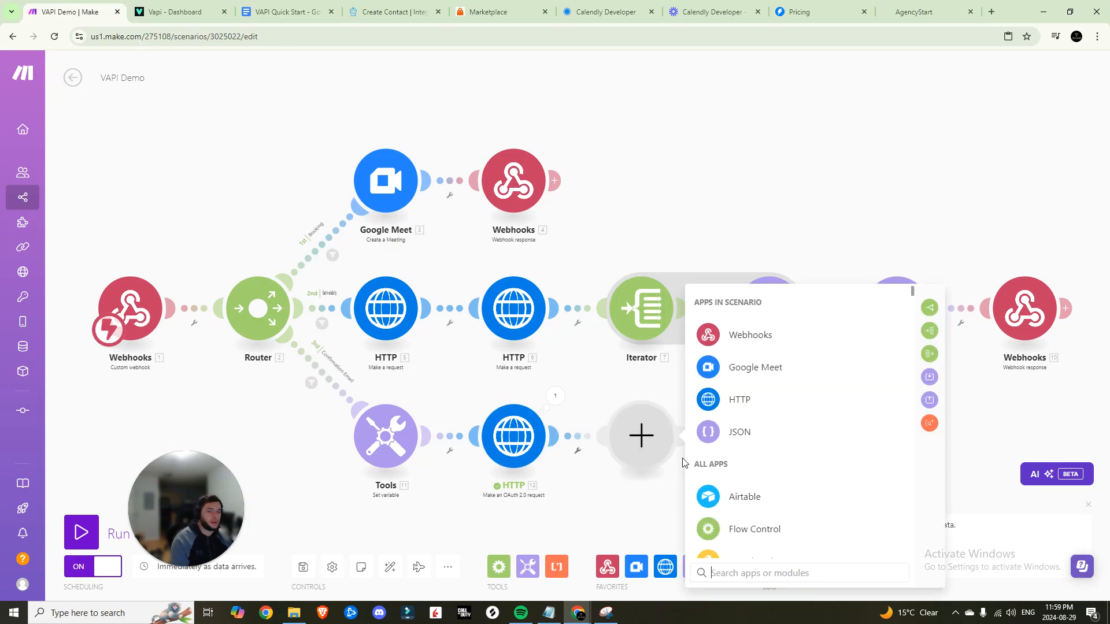
Rename HTTP module 12 to 'Create Contact in GHL'
{"action": "right_click", "coordinate": [532, 446]}
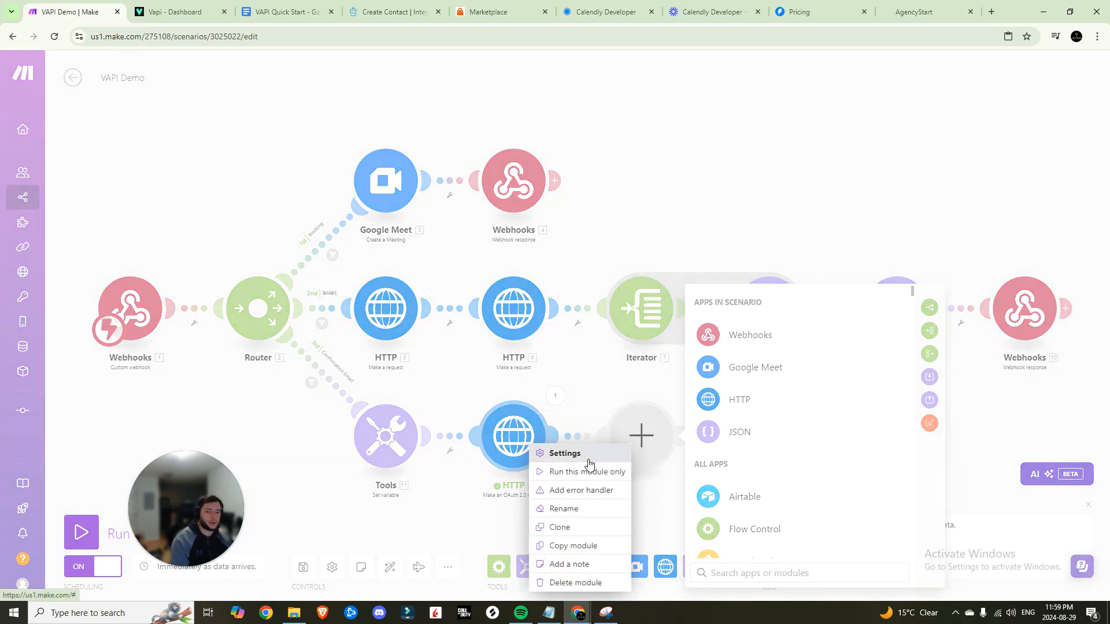
{"action": "left_click", "coordinate": [570, 500]}
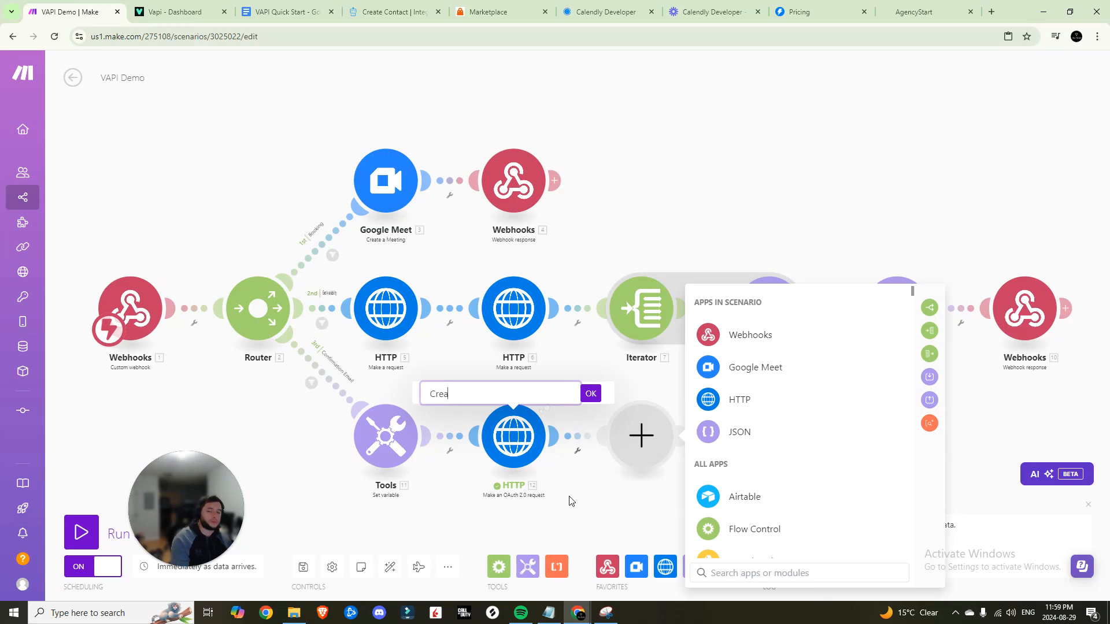
{"action": "type", "text": "Create Contact in GHL"}
{"action": "key", "text": "Return"}
Clone 'Create Contact in GHL' and rename the copy 'Add tag in GHL'
{"action": "right_click", "coordinate": [543, 439]}
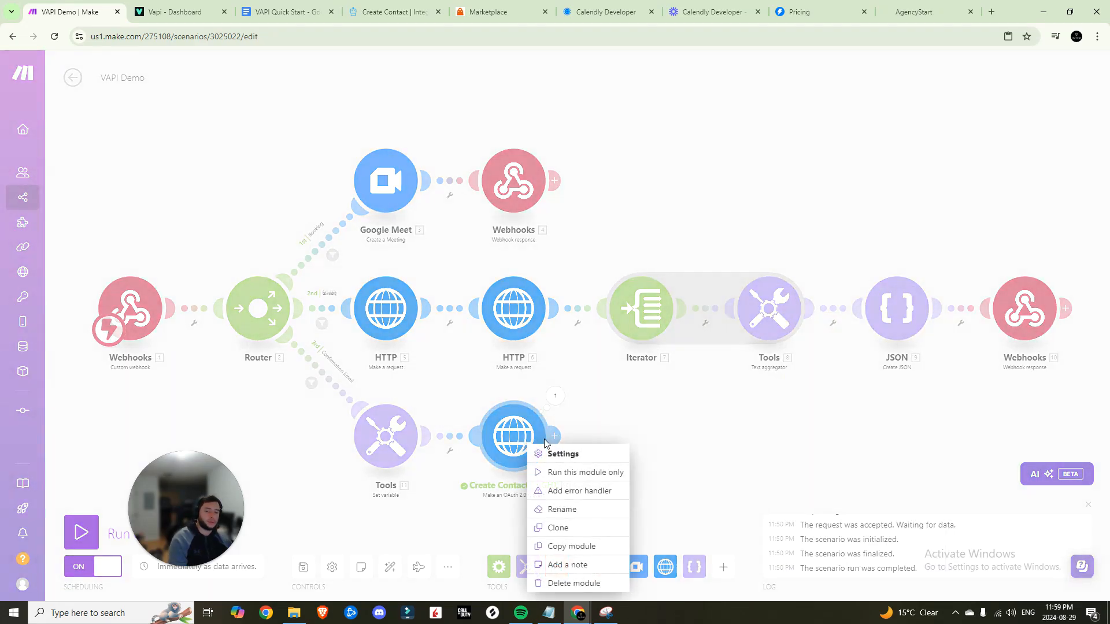
{"action": "left_click", "coordinate": [557, 526]}
{"action": "right_click", "coordinate": [655, 434]}
{"action": "left_click", "coordinate": [688, 490]}
{"action": "left_click_drag", "start_coordinate": [632, 393], "coordinate": [569, 394]}
{"action": "type", "text": "Add tag in GHL"}
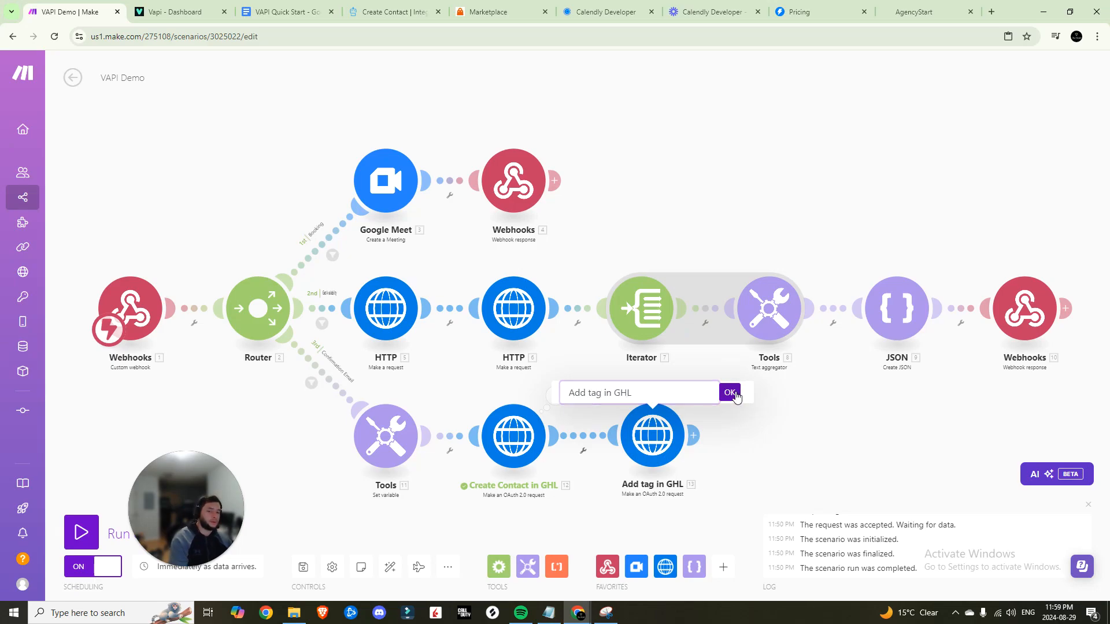
{"action": "left_click", "coordinate": [729, 393]}
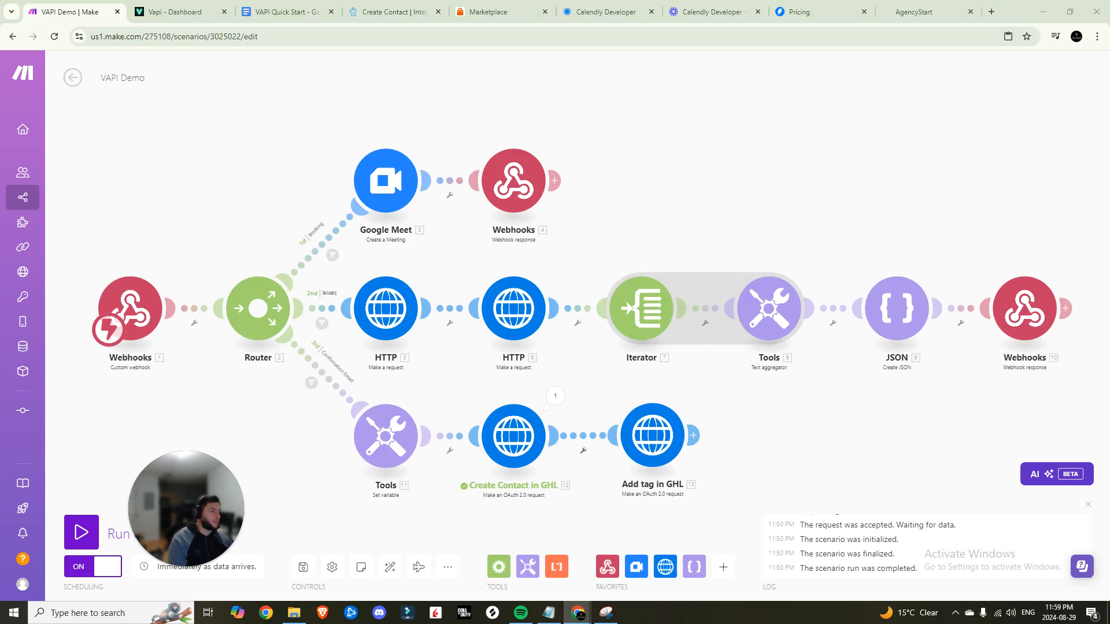
{"action": "right_click", "coordinate": [515, 177]}
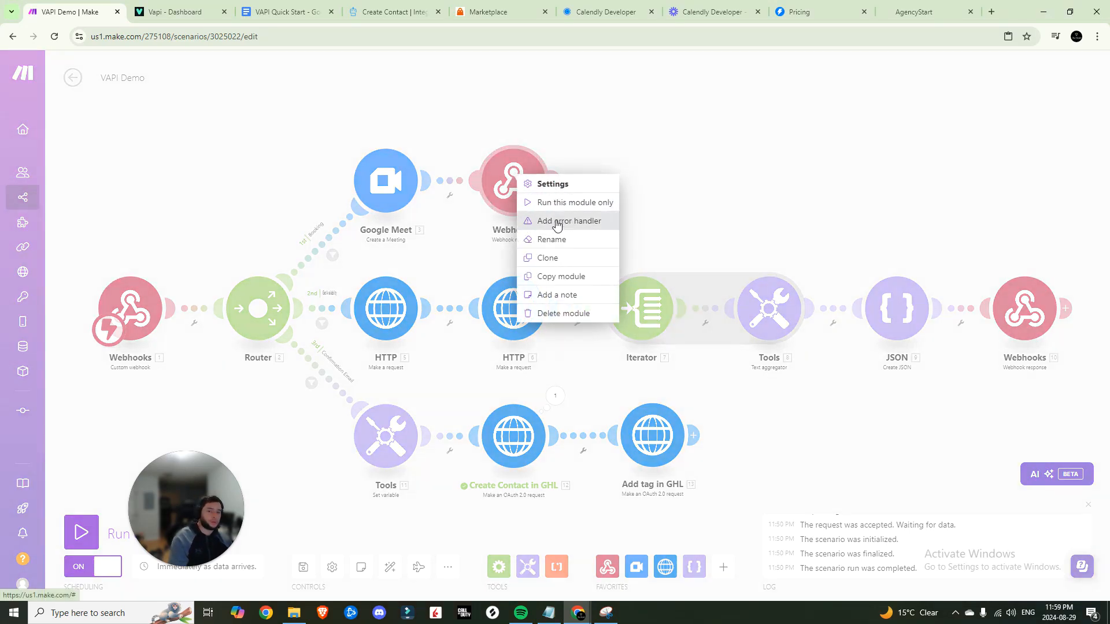
Clone the webhook response after 'Add tag in GHL' with result 'Confirmation email sent' and save the scenario
{"action": "left_click", "coordinate": [554, 238]}
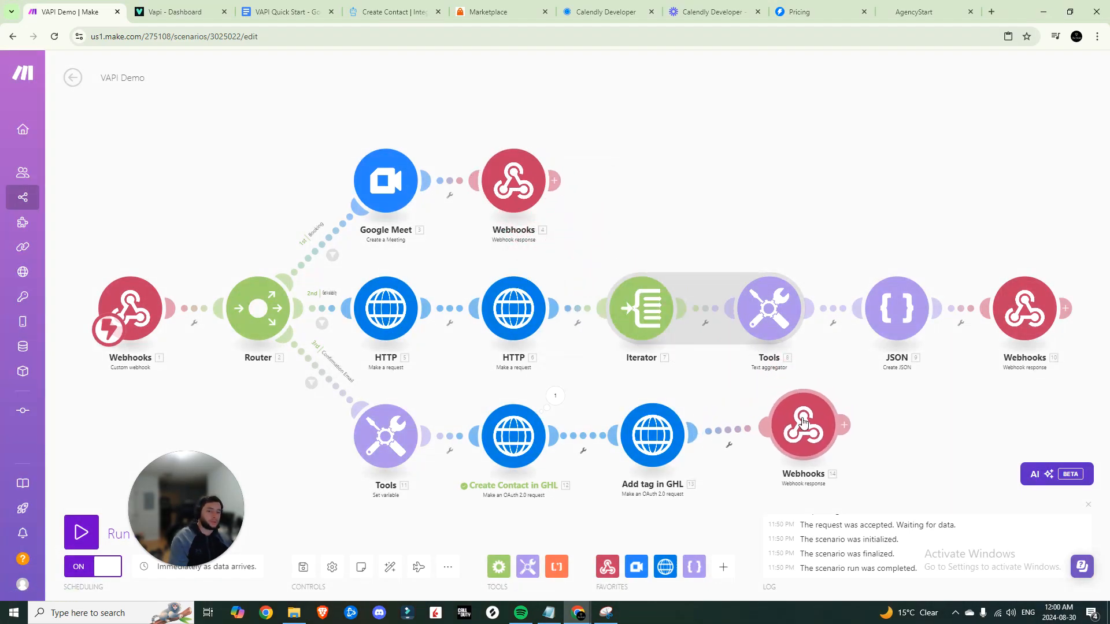
{"action": "left_click", "coordinate": [757, 428]}
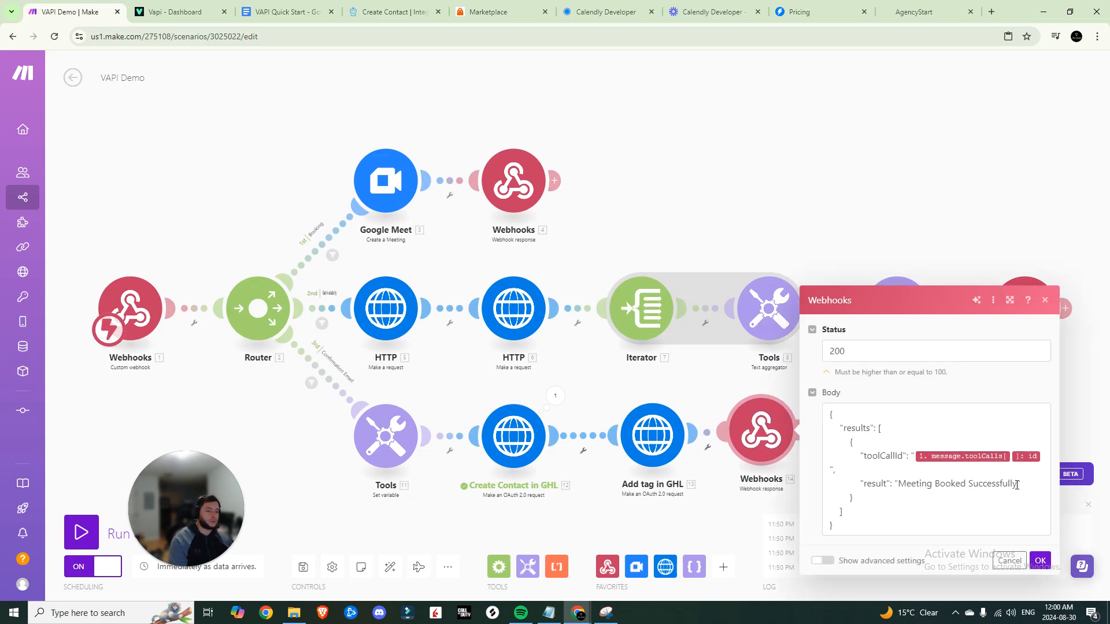
{"action": "left_click_drag", "start_coordinate": [1016, 484], "coordinate": [900, 485]}
{"action": "type", "text": "Confirmation email sent"}
{"action": "left_click", "coordinate": [1041, 561]}
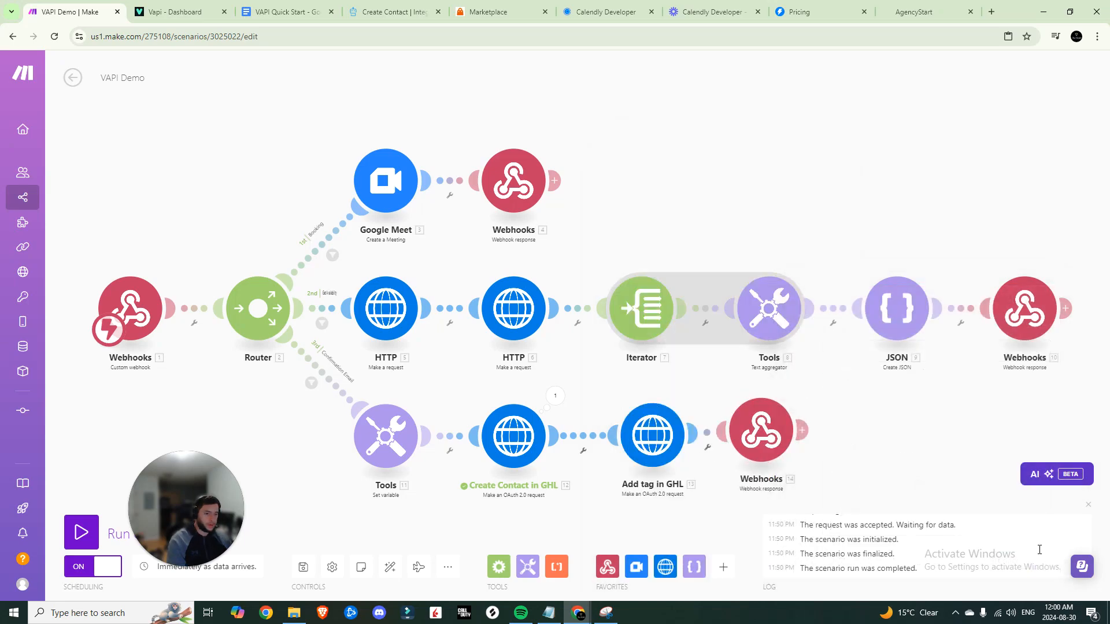
{"action": "left_click", "coordinate": [305, 568]}
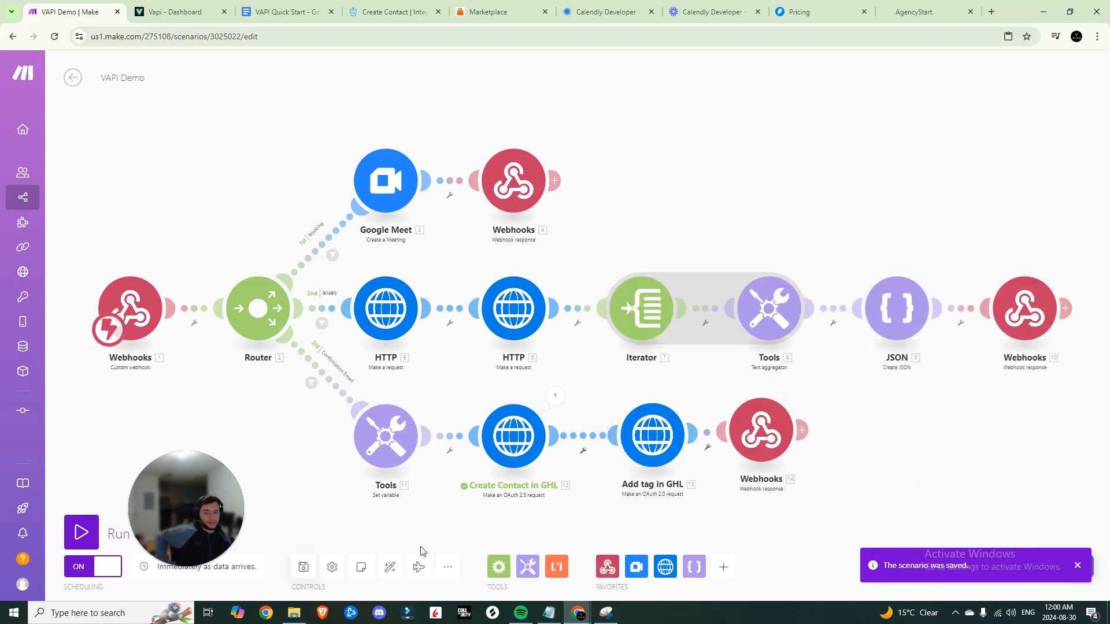
Run only the 'Add tag in GHL' module, taking the stored location id for its test inputs
{"action": "right_click", "coordinate": [655, 441]}
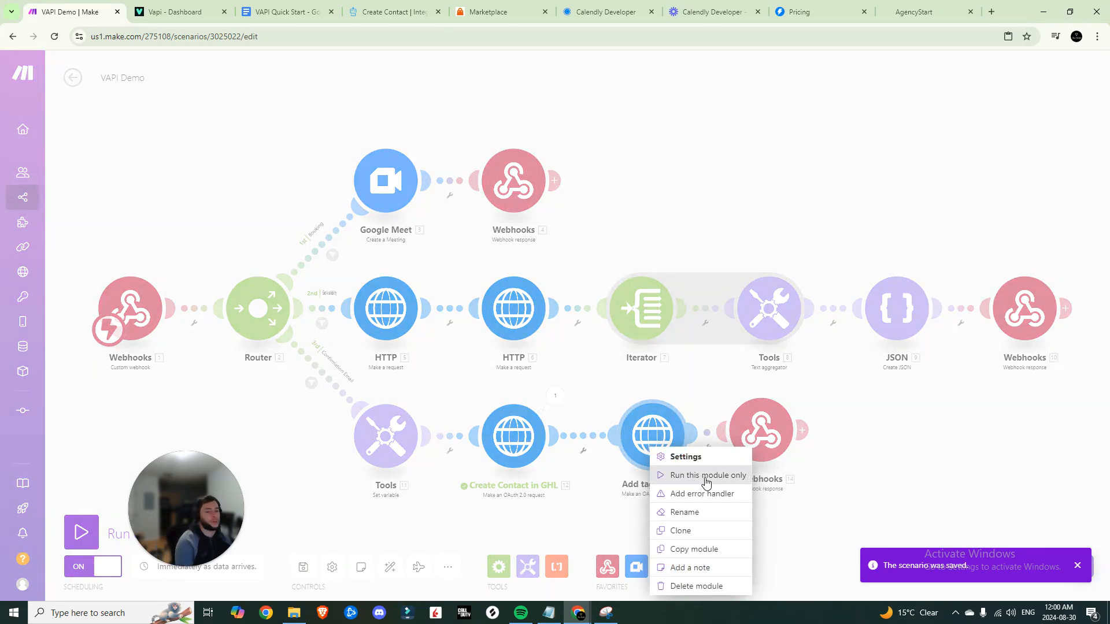
{"action": "left_click", "coordinate": [705, 476]}
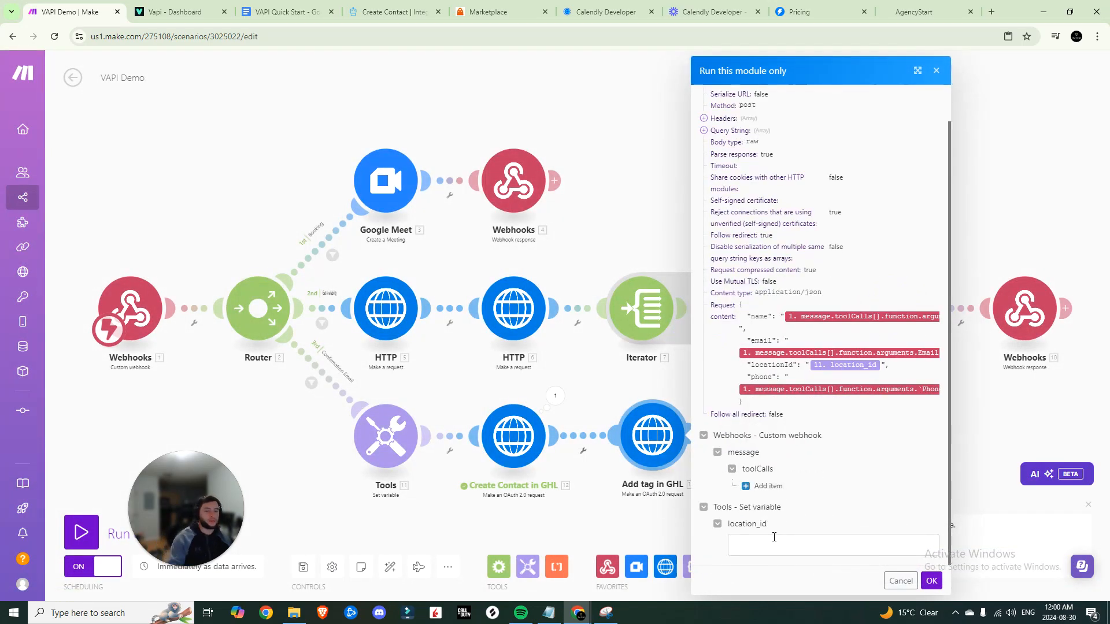
{"action": "left_click", "coordinate": [777, 540]}
{"action": "left_click", "coordinate": [428, 437]}
{"action": "double_click", "coordinate": [504, 475]}
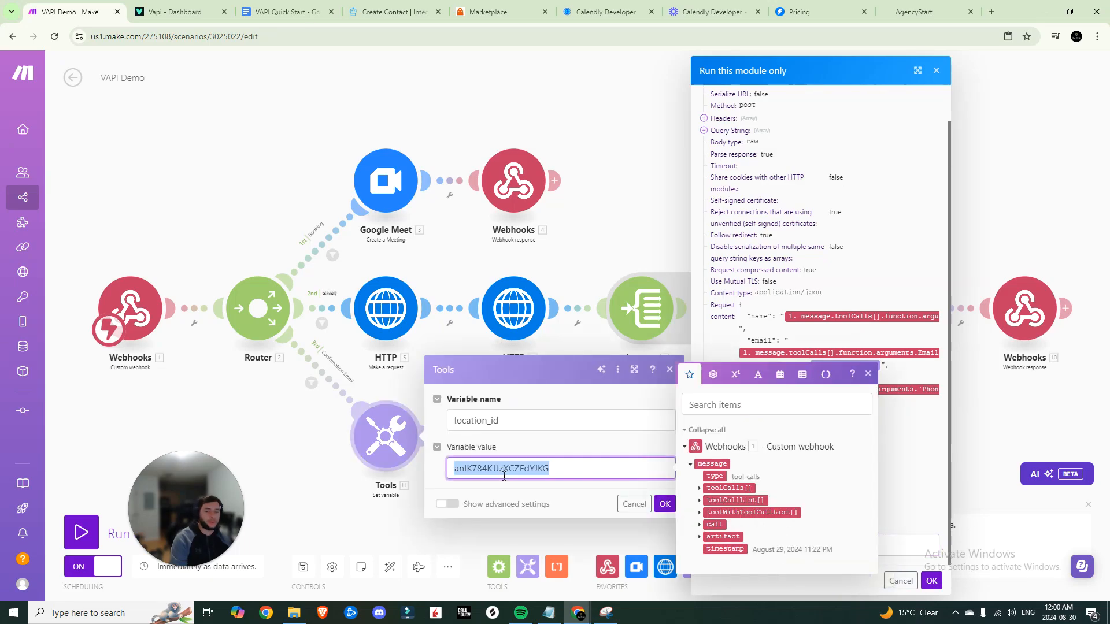
{"action": "left_click", "coordinate": [651, 434]}
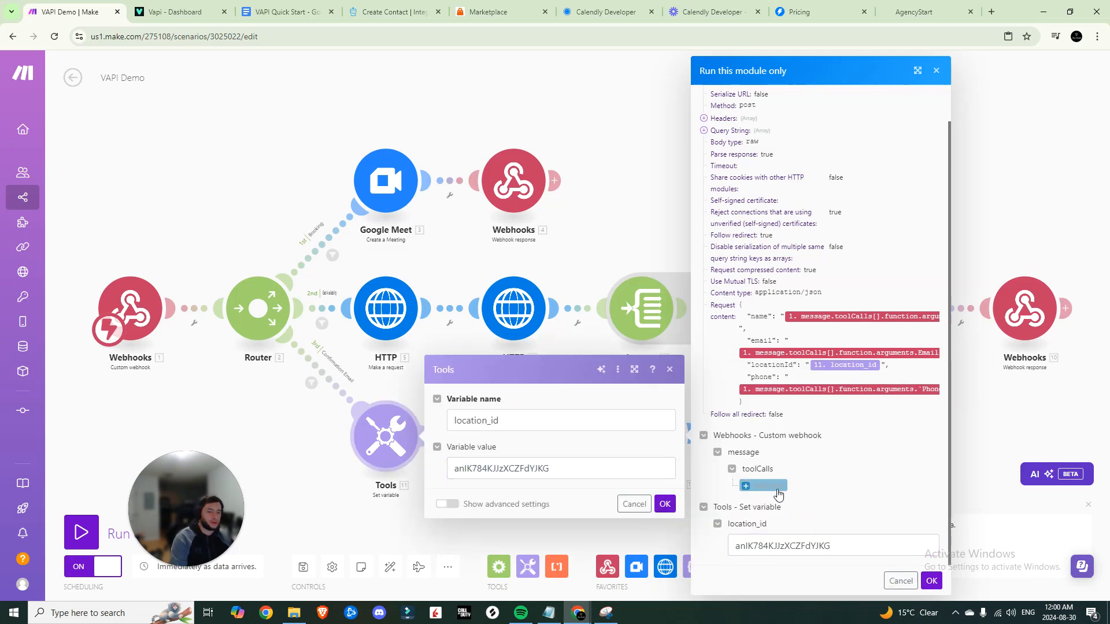
{"action": "scroll", "coordinate": [780, 462], "scroll_direction": "down", "scroll_amount": 8}
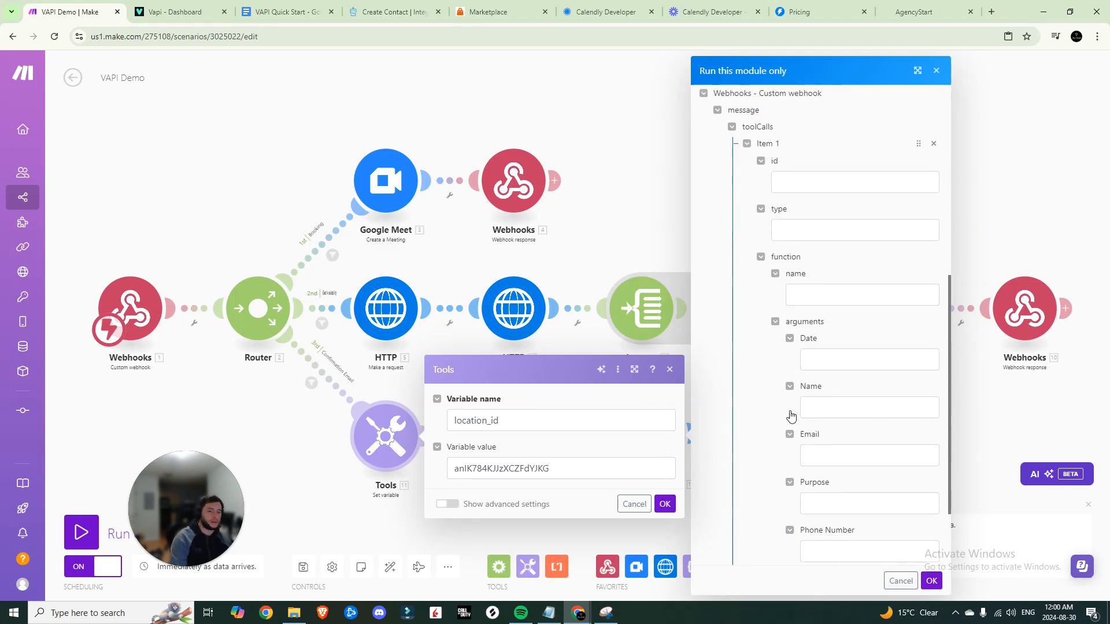
{"action": "left_click", "coordinate": [671, 370]}
{"action": "scroll", "coordinate": [789, 199], "scroll_direction": "up", "scroll_amount": 2}
{"action": "left_click", "coordinate": [789, 198]}
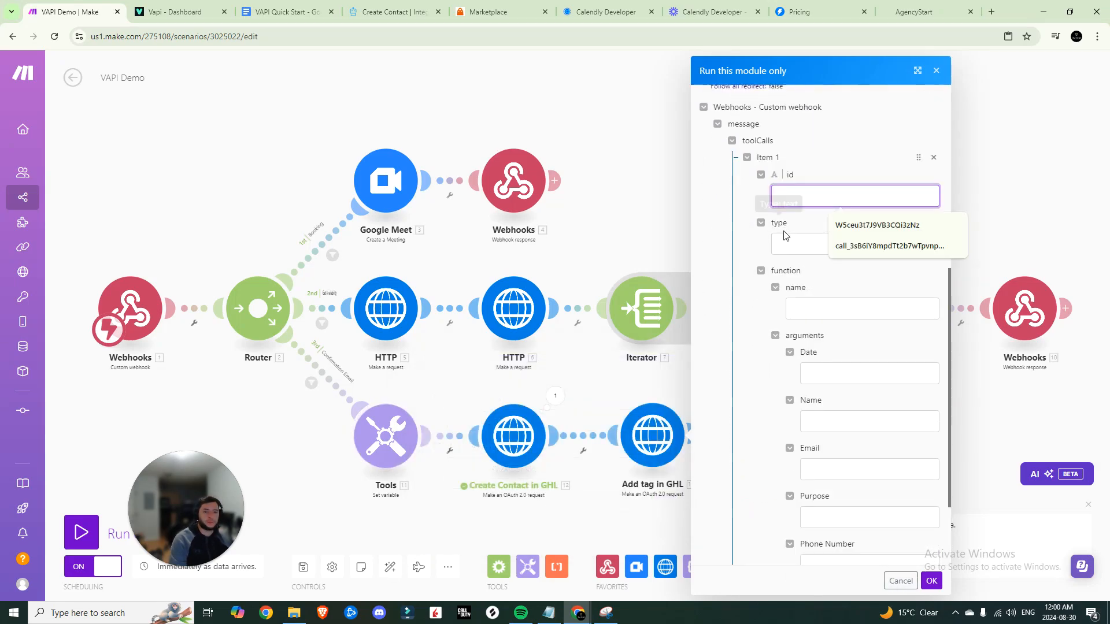
{"action": "scroll", "coordinate": [831, 304], "scroll_direction": "down", "scroll_amount": 1}
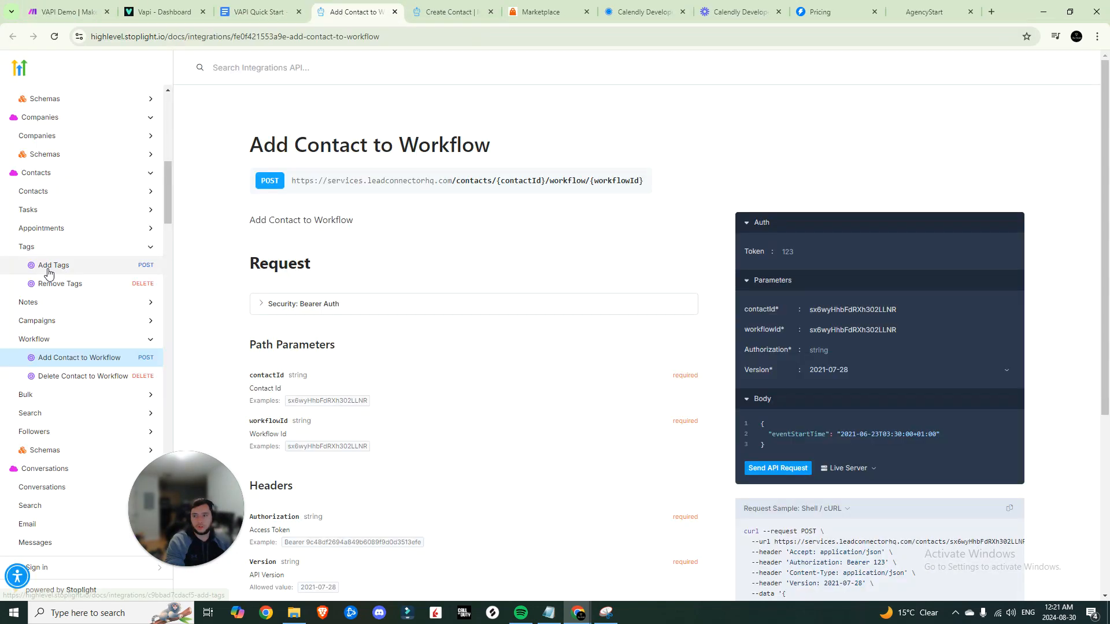
Set the Add Tag request URL to the contacts tags endpoint, mapping 12. data: contact: id as contactId
{"action": "left_click", "coordinate": [48, 267]}
{"action": "left_click_drag", "start_coordinate": [567, 181], "coordinate": [291, 183]}
{"action": "key", "text": "ctrl+1"}
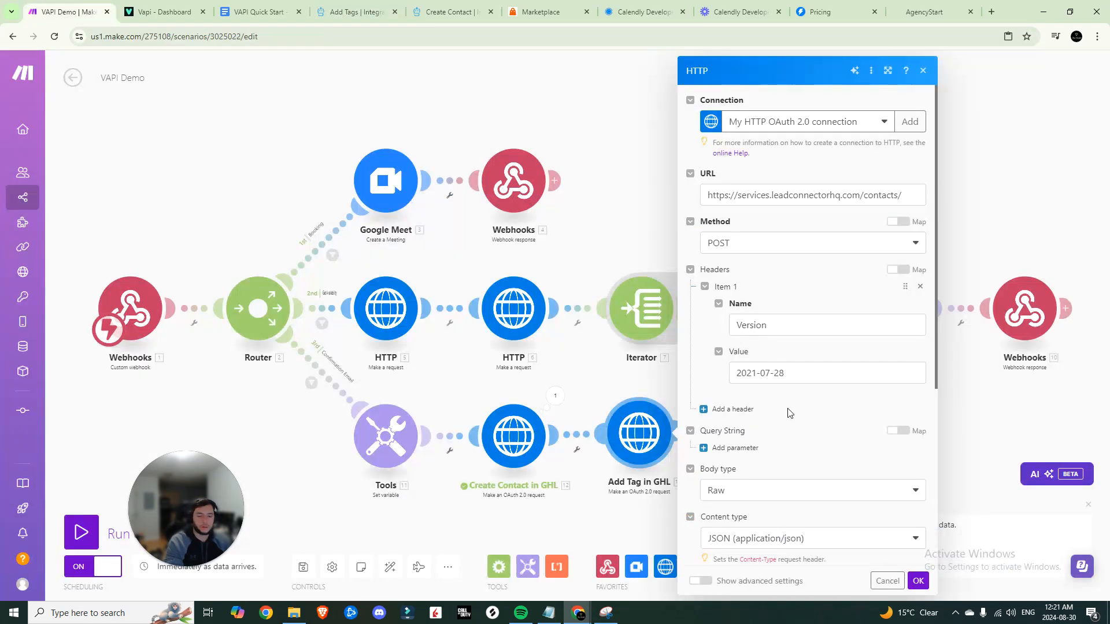
{"action": "left_click_drag", "start_coordinate": [908, 198], "coordinate": [661, 211]}
{"action": "key", "text": "ctrl+v"}
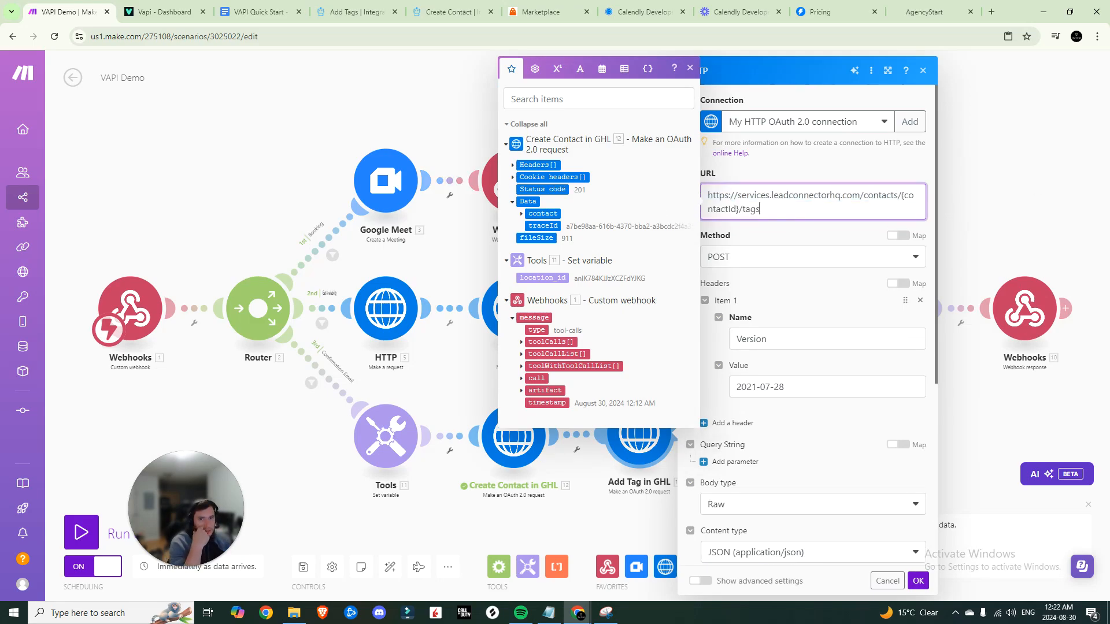
{"action": "left_click", "coordinate": [521, 213]}
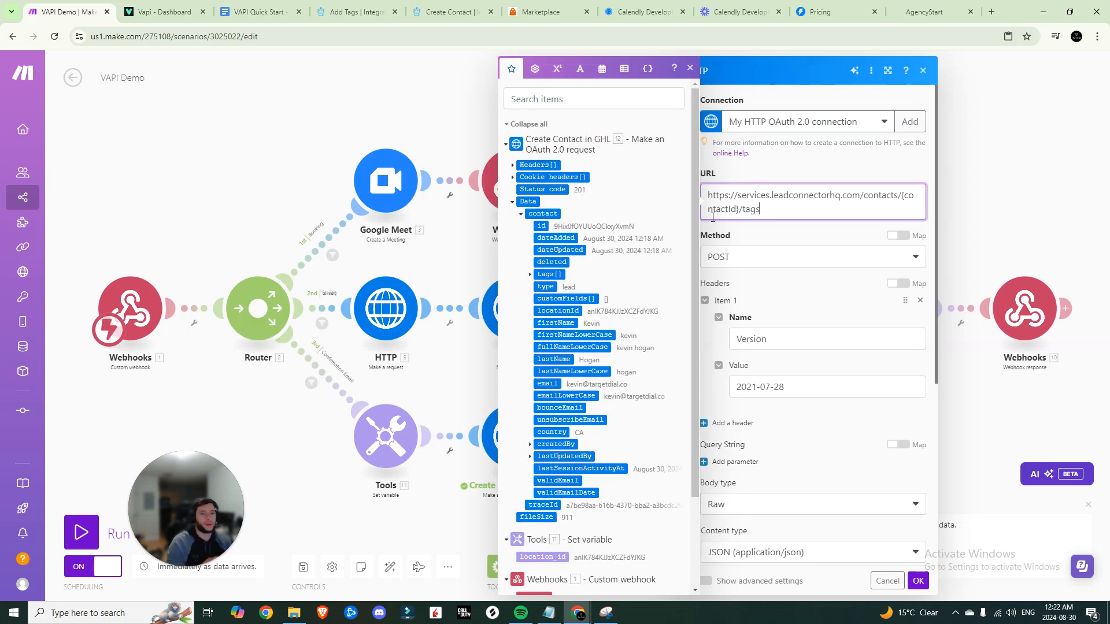
{"action": "left_click_drag", "start_coordinate": [903, 196], "coordinate": [742, 209]}
{"action": "key", "text": "BackSpace"}
{"action": "left_click", "coordinate": [545, 226]}
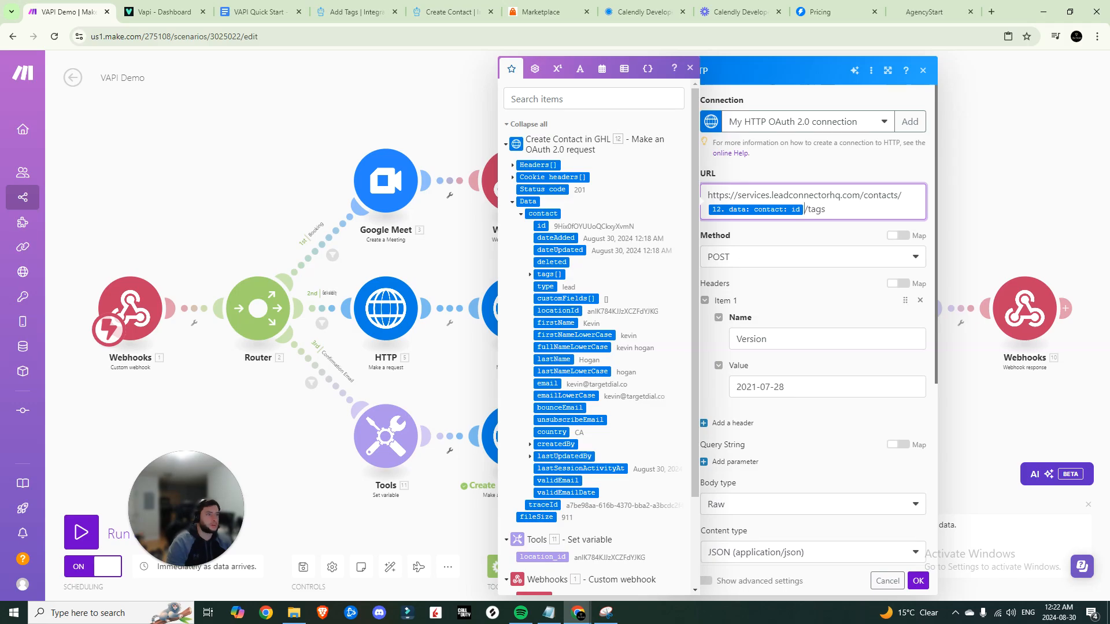
{"action": "left_click", "coordinate": [783, 368]}
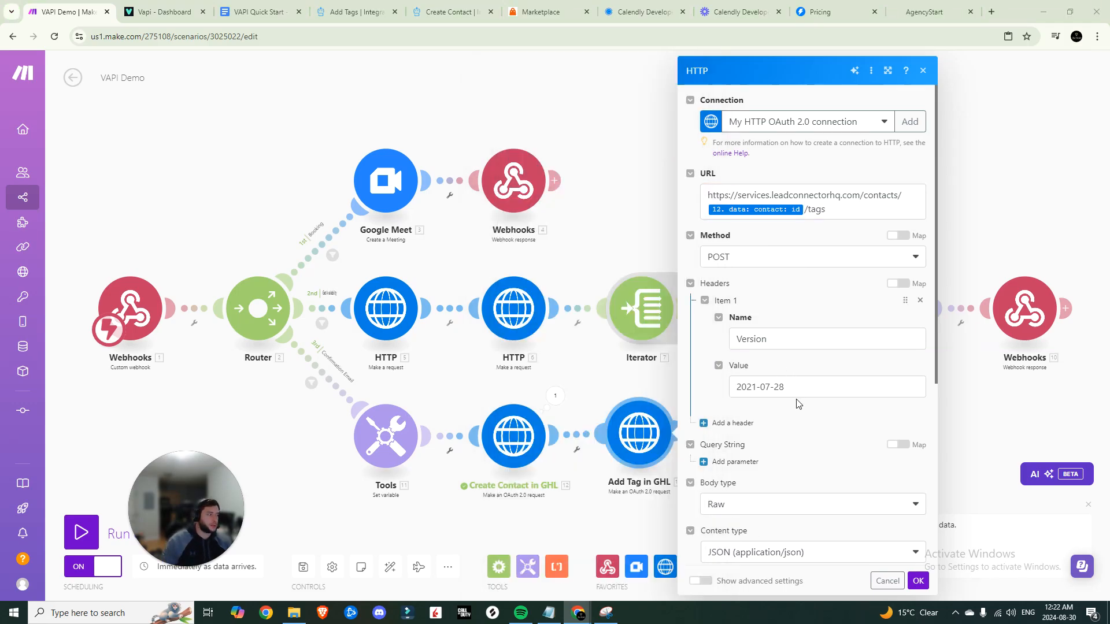
Replace the request body with {"tags":["vapi lead"]} and confirm the Add Tag in GHL module
{"action": "scroll", "coordinate": [798, 403], "scroll_direction": "down", "scroll_amount": 5}
{"action": "left_click_drag", "start_coordinate": [812, 424], "coordinate": [709, 335]}
{"action": "key", "text": "ctrl+a"}
{"action": "type", "text": "{   \"tags\": [     \"friend\"   ] }"}
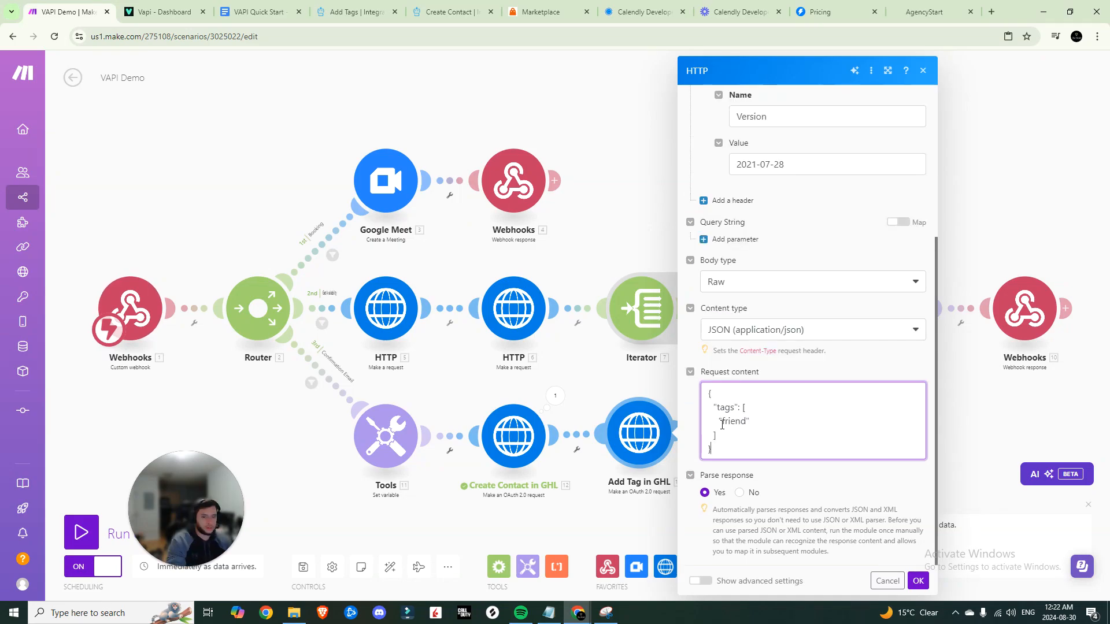
{"action": "double_click", "coordinate": [745, 421]}
{"action": "type", "text": "vapi lea"}
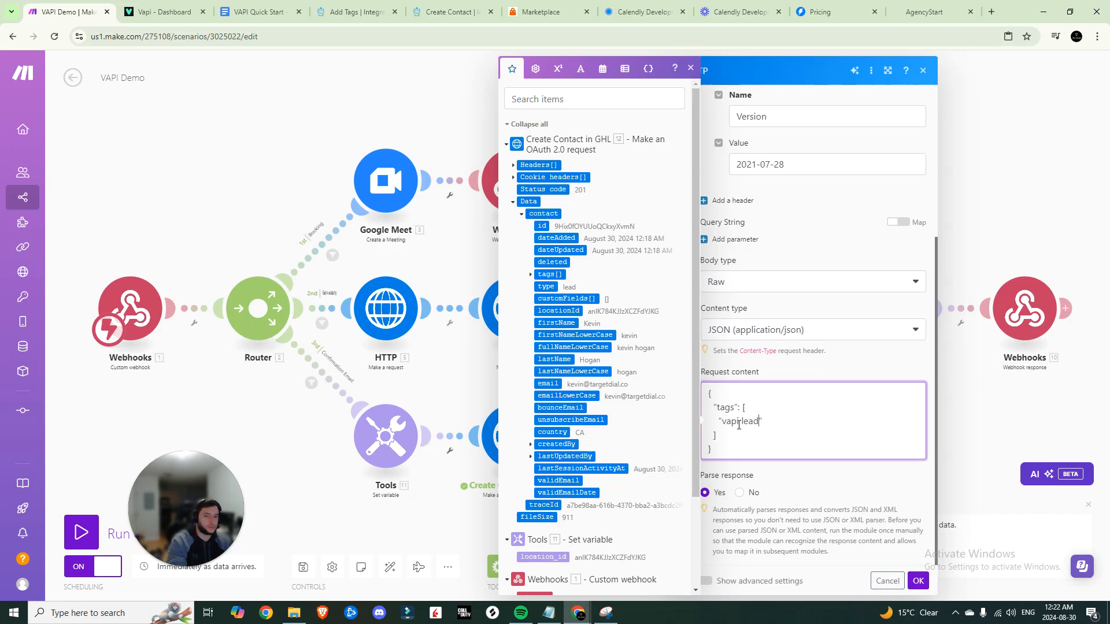
{"action": "left_click", "coordinate": [789, 466]}
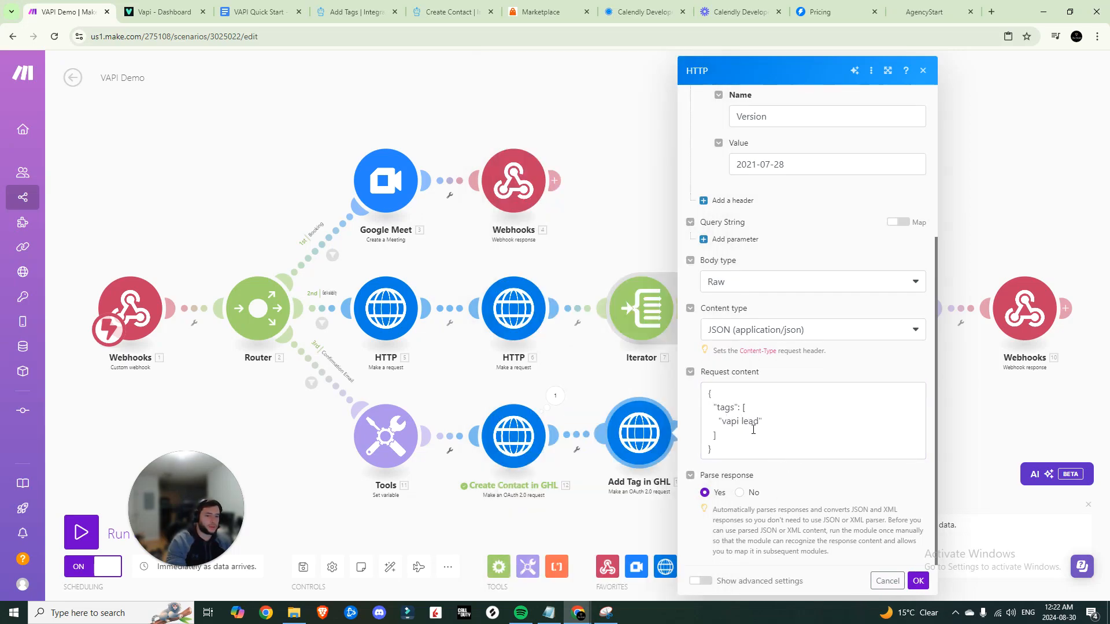
{"action": "left_click", "coordinate": [919, 581]}
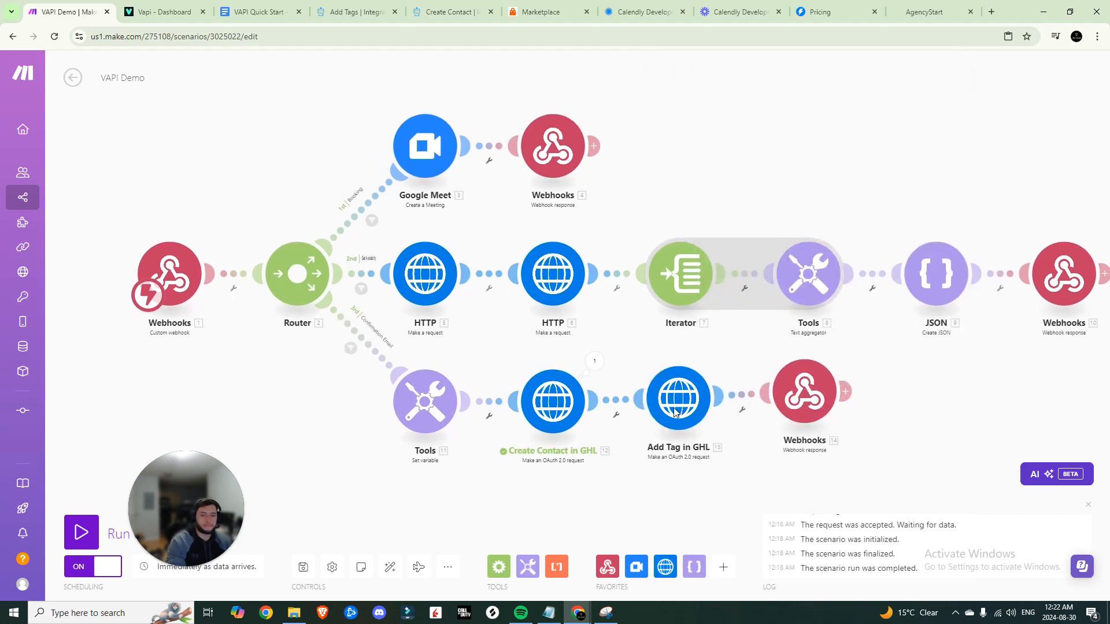
Start a test run of only Add Tag in GHL and copy the contact id from Create Contact's output
{"action": "right_click", "coordinate": [693, 398]}
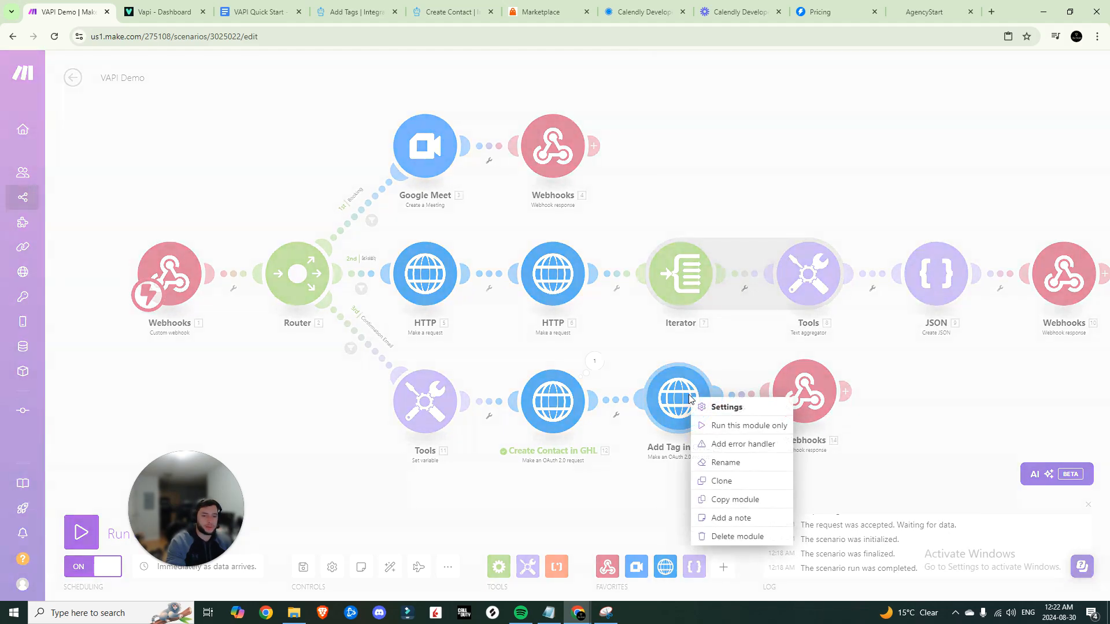
{"action": "left_click", "coordinate": [719, 426]}
{"action": "left_click", "coordinate": [841, 551]}
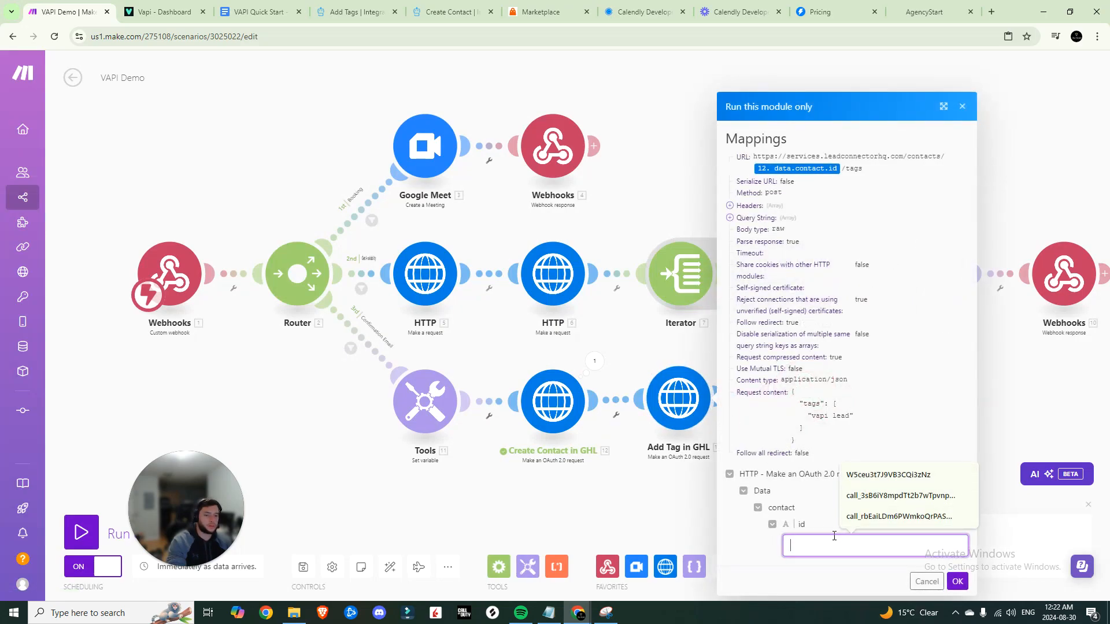
{"action": "left_click", "coordinate": [594, 361]}
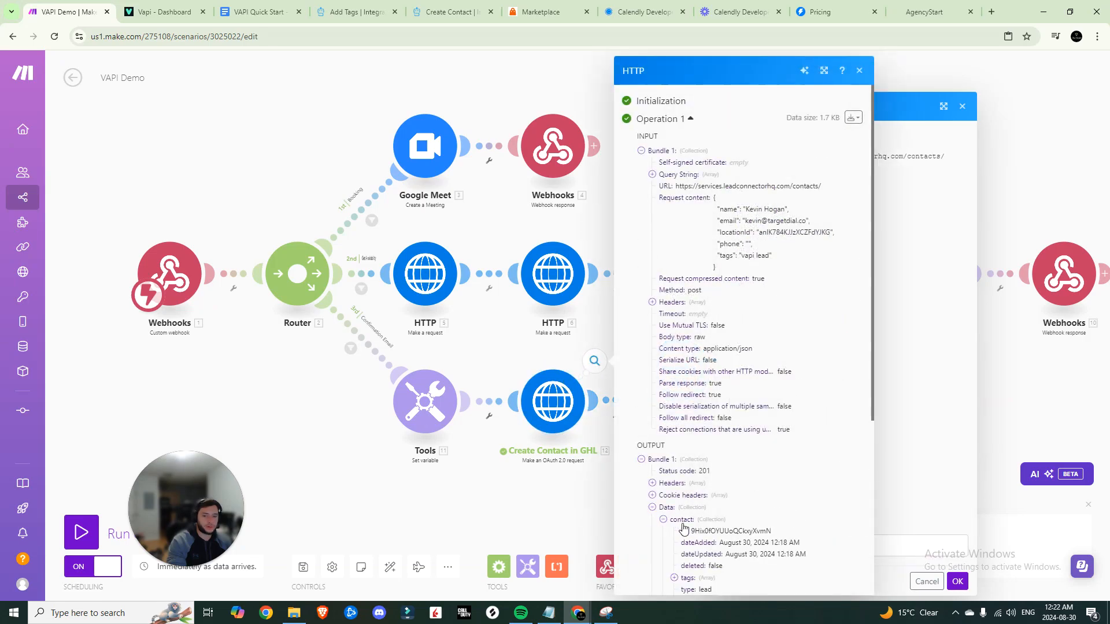
{"action": "left_click_drag", "start_coordinate": [798, 538], "coordinate": [693, 536]}
Run Add Tag in GHL with the pasted contact id, getting status 201, then publish the VAPI Lead workflow
{"action": "left_click", "coordinate": [881, 547]}
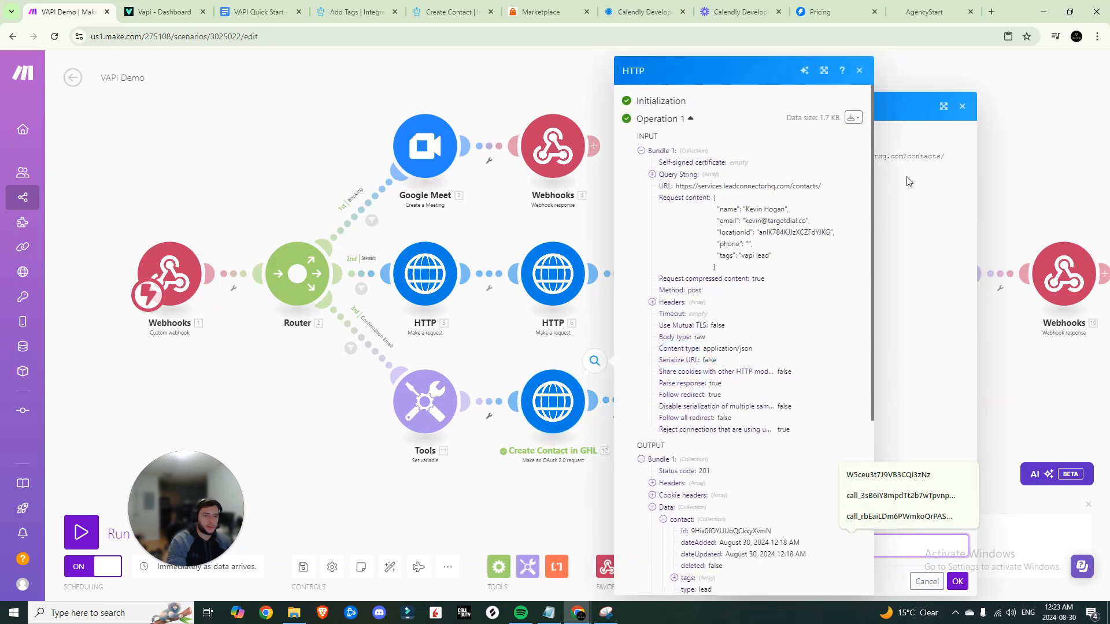
{"action": "left_click", "coordinate": [856, 70]}
{"action": "left_click", "coordinate": [839, 542]}
{"action": "type", "text": "9Hix0fOYULoQCkxyXvmN"}
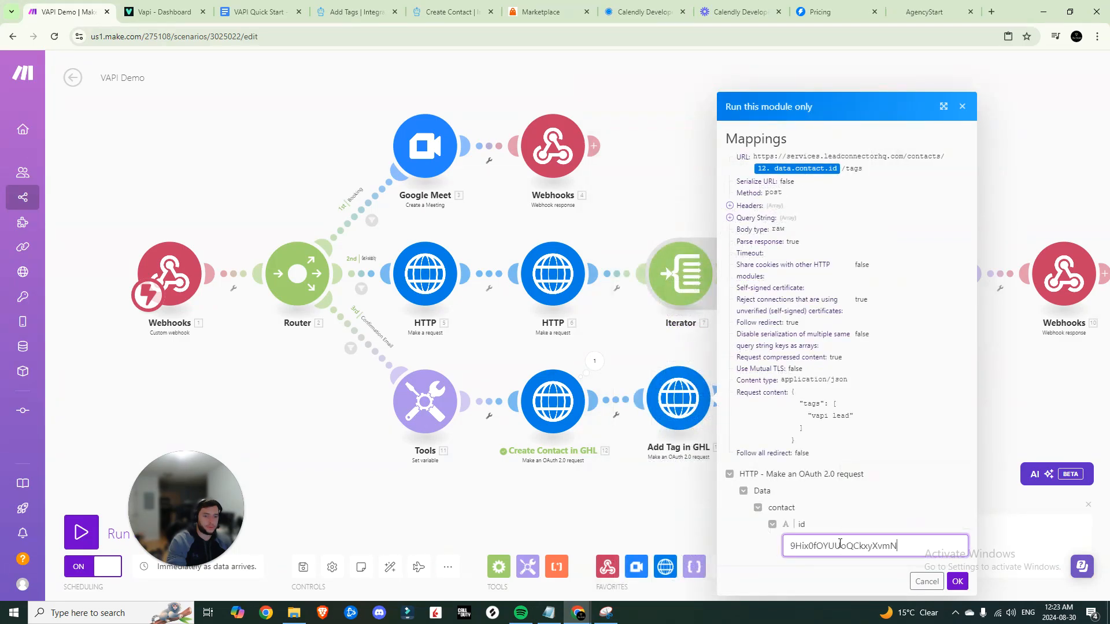
{"action": "left_click", "coordinate": [957, 582]}
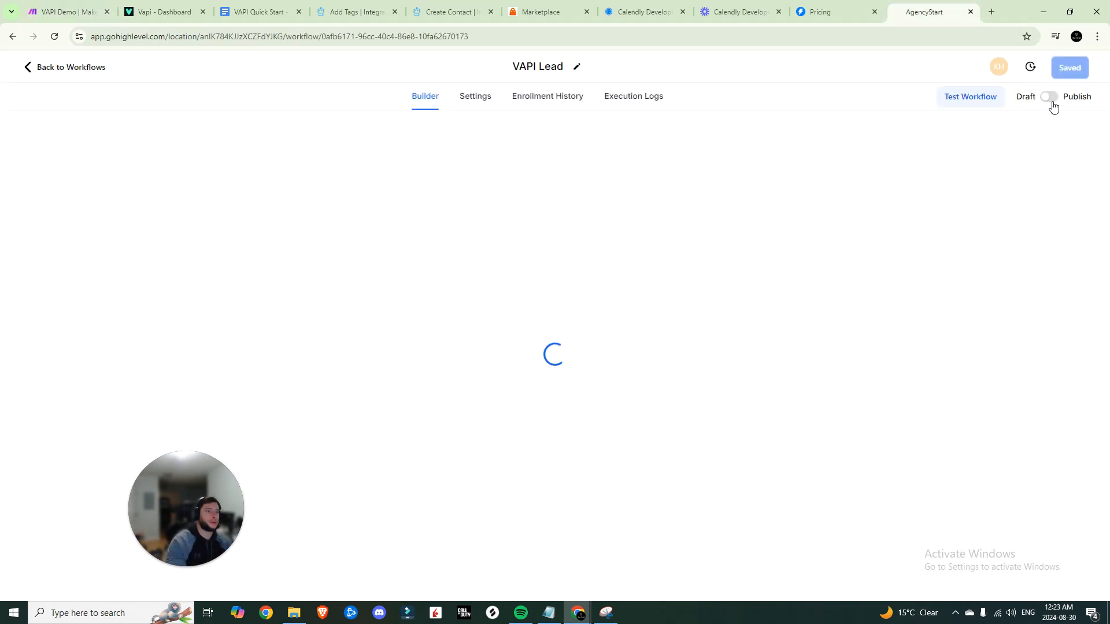
{"action": "left_click", "coordinate": [1050, 98]}
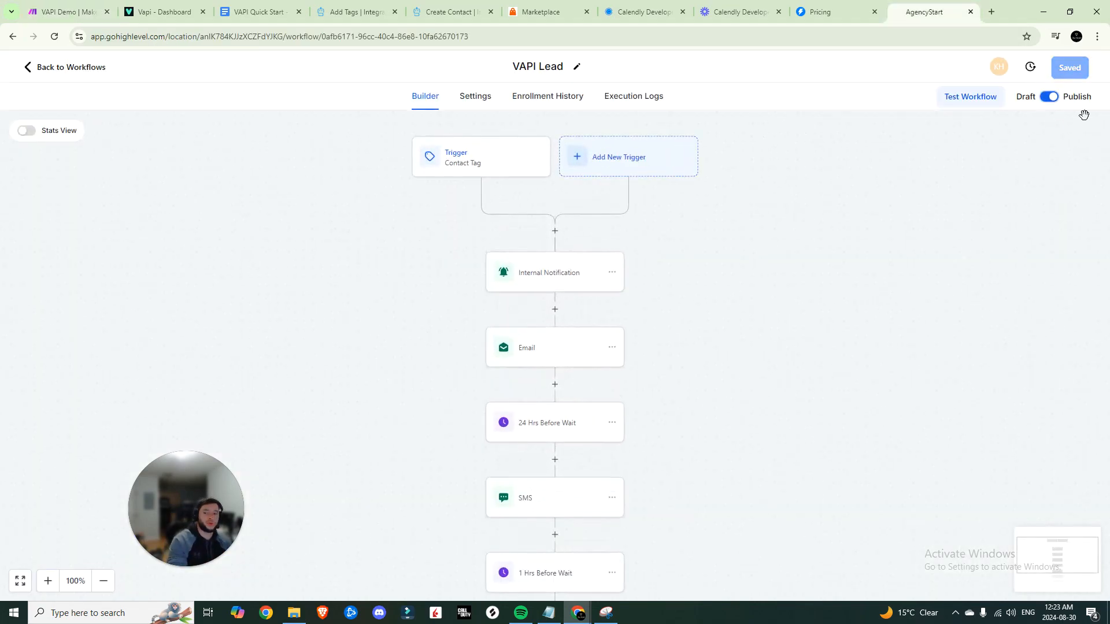
Save the VAPI Lead workflow and give the contact the vapi lead tag
{"action": "left_click", "coordinate": [1040, 150]}
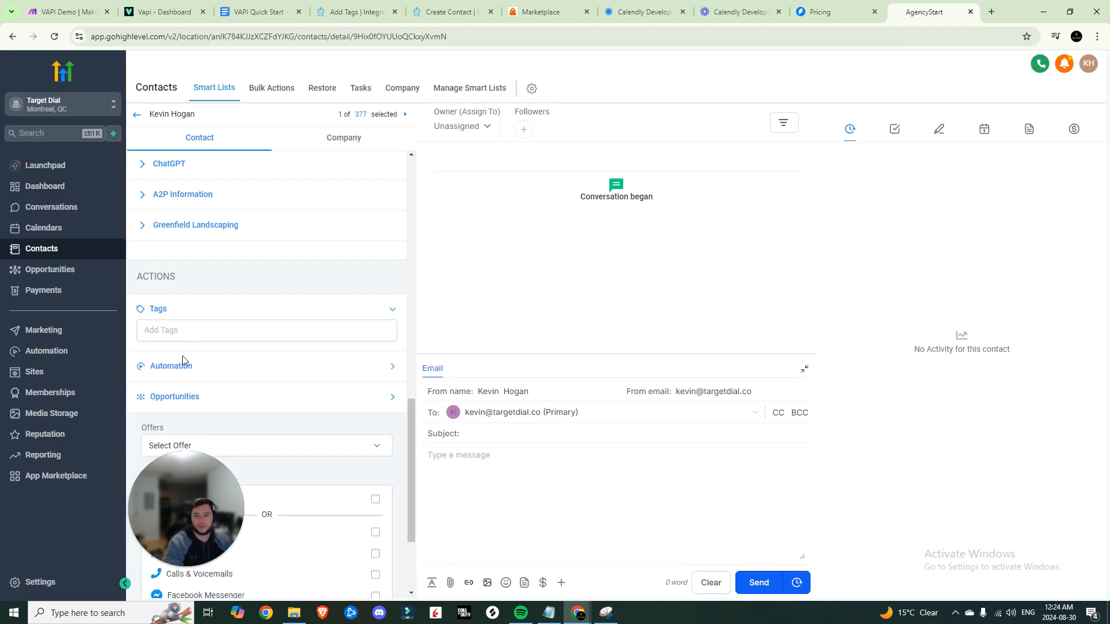
{"action": "left_click", "coordinate": [264, 328]}
{"action": "scroll", "coordinate": [233, 405], "scroll_direction": "down", "scroll_amount": 10}
{"action": "left_click", "coordinate": [167, 265]}
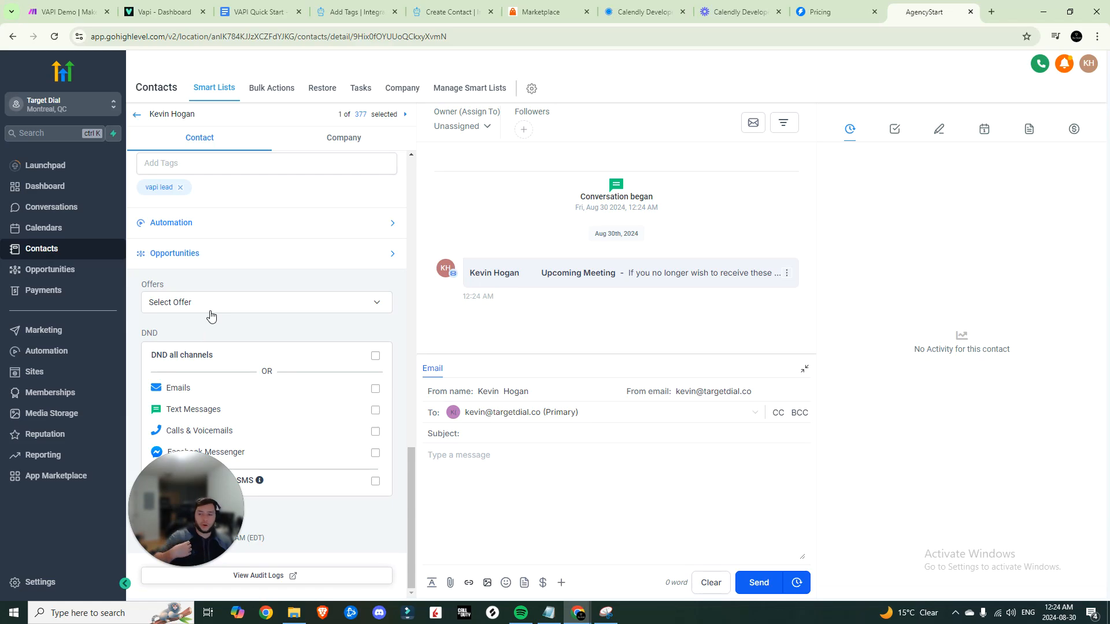
Open VAPI Lead from the third page of Automation workflows and review its steps, including the first SMS reminder
{"action": "left_click", "coordinate": [50, 351]}
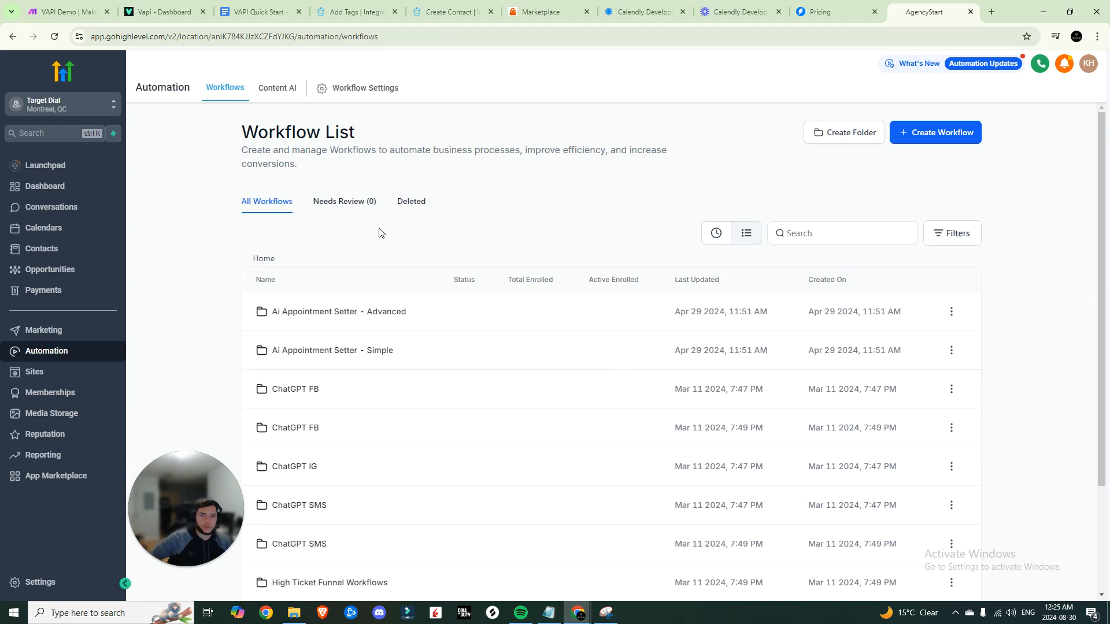
{"action": "scroll", "coordinate": [722, 463], "scroll_direction": "down", "scroll_amount": 3}
{"action": "left_click", "coordinate": [860, 568]}
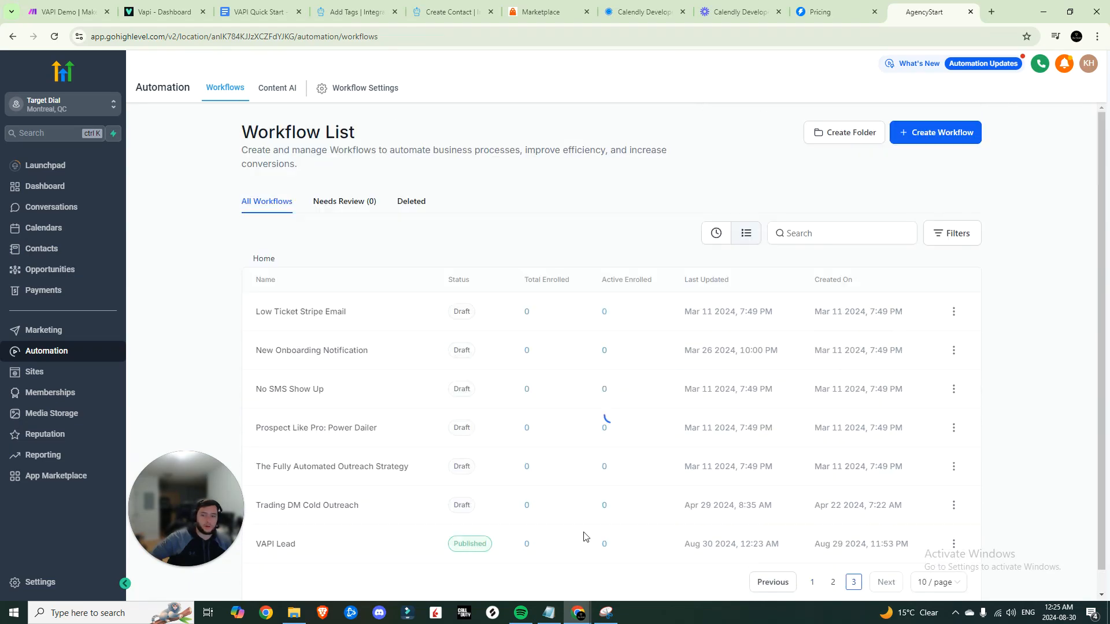
{"action": "left_click", "coordinate": [283, 545]}
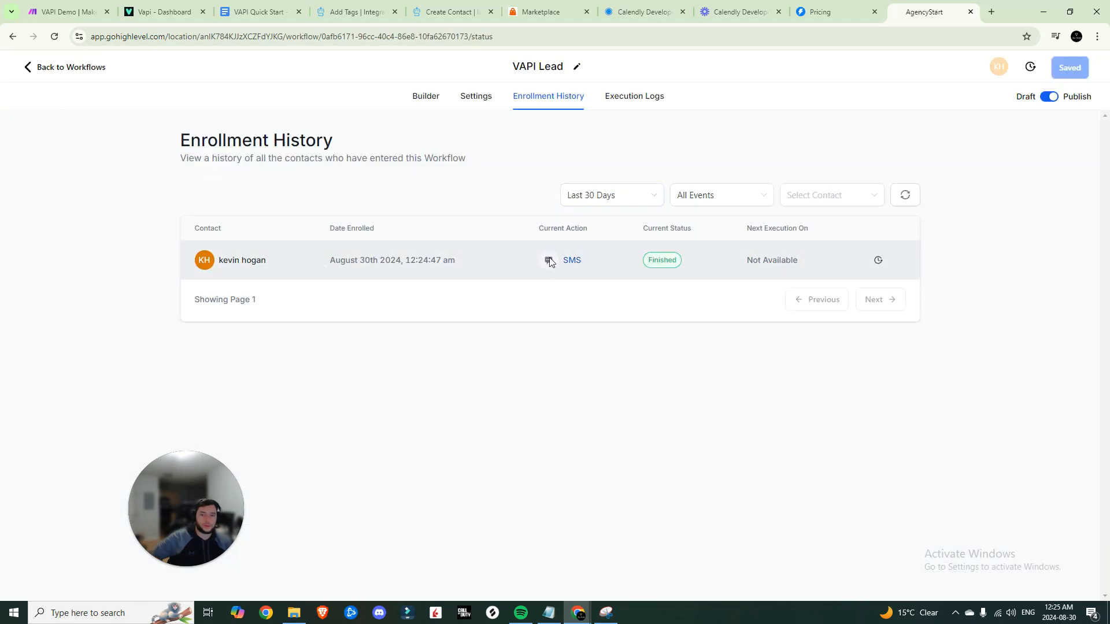
{"action": "left_click", "coordinate": [426, 97]}
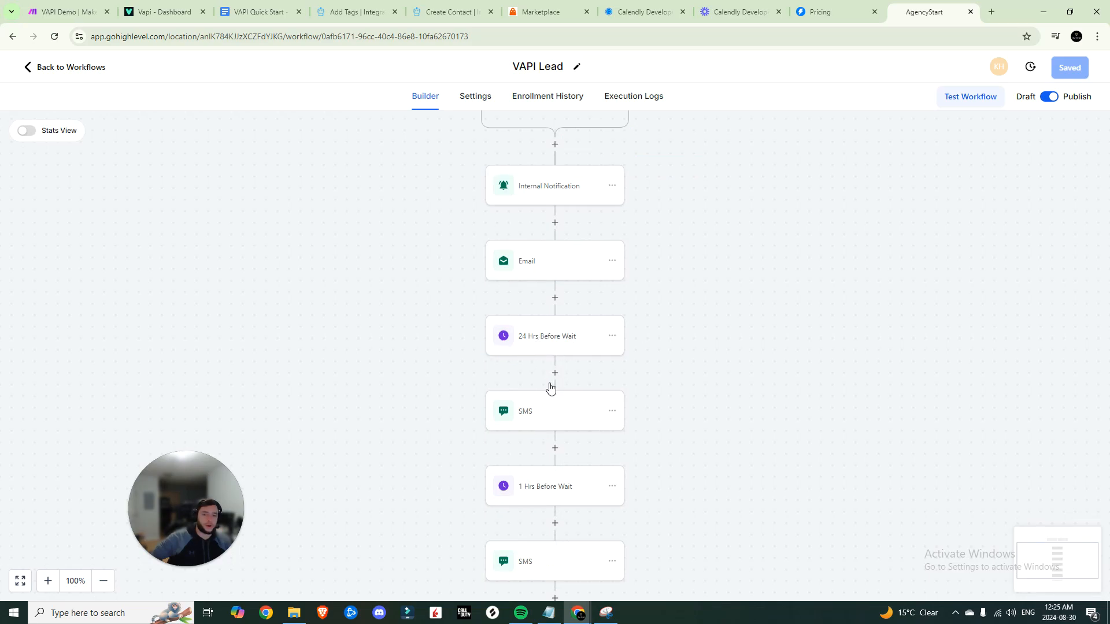
{"action": "scroll", "coordinate": [543, 364], "scroll_direction": "up", "scroll_amount": 2}
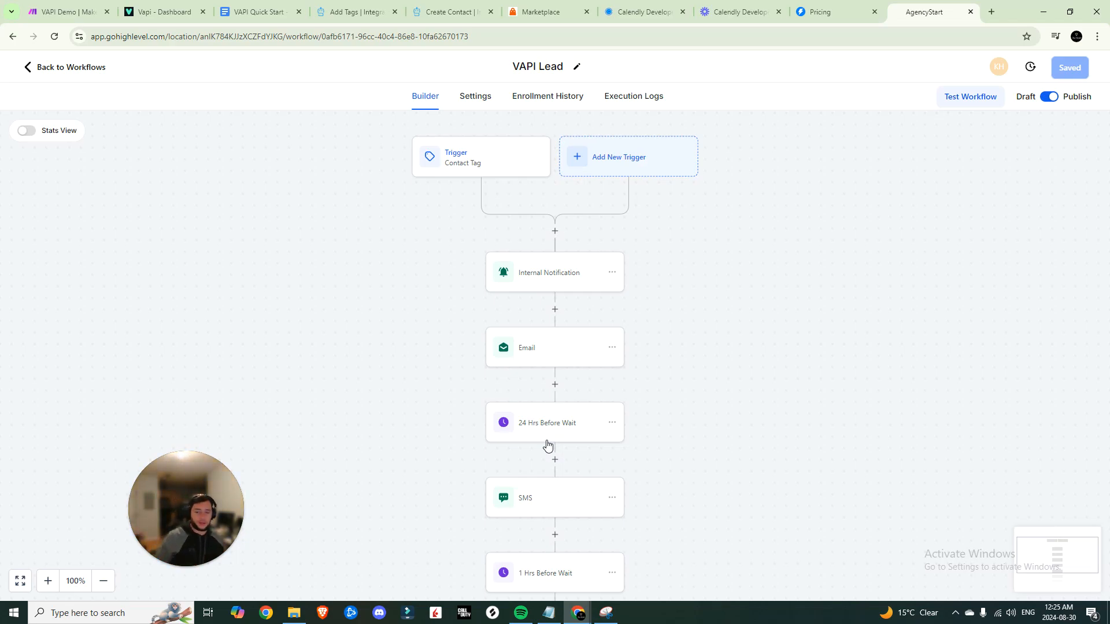
{"action": "scroll", "coordinate": [552, 442], "scroll_direction": "down", "scroll_amount": 3}
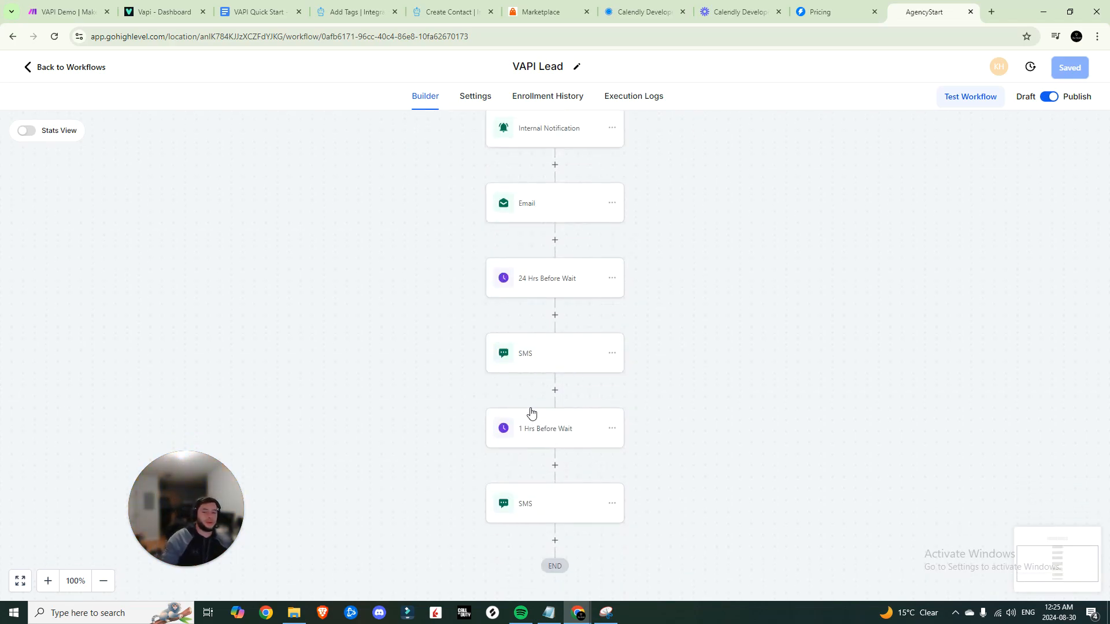
{"action": "left_click", "coordinate": [537, 368]}
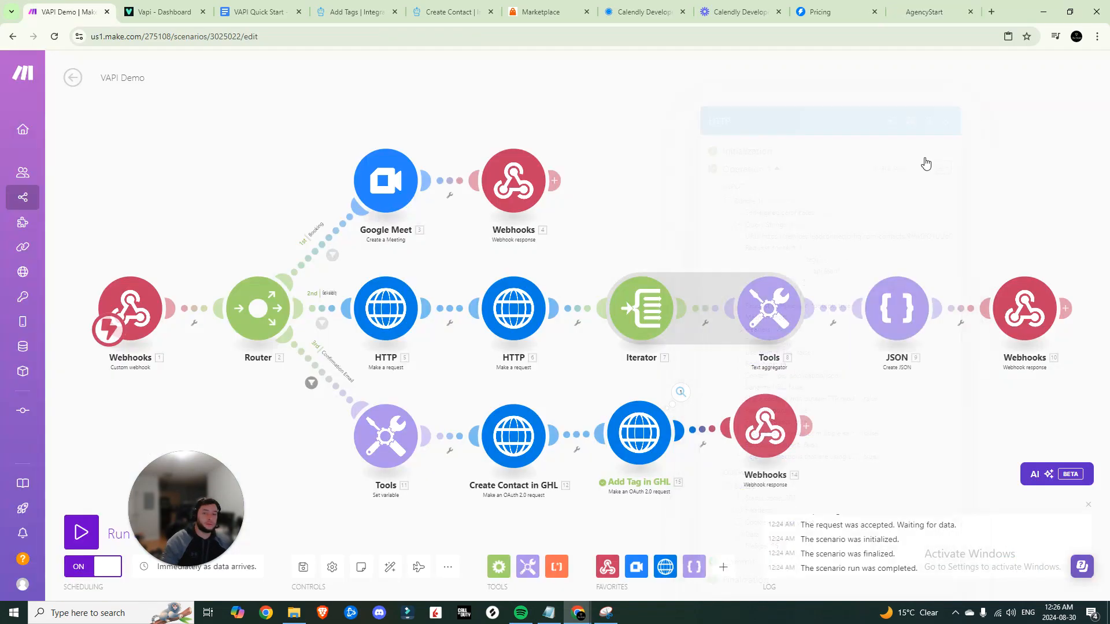
{"action": "left_click_drag", "start_coordinate": [212, 400], "coordinate": [239, 441]}
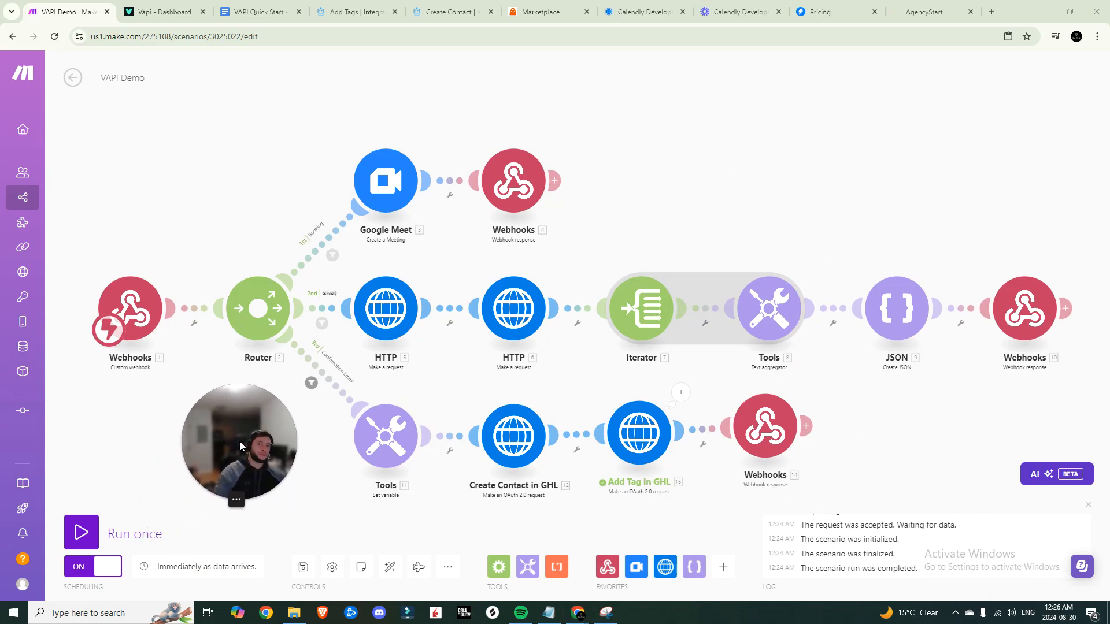